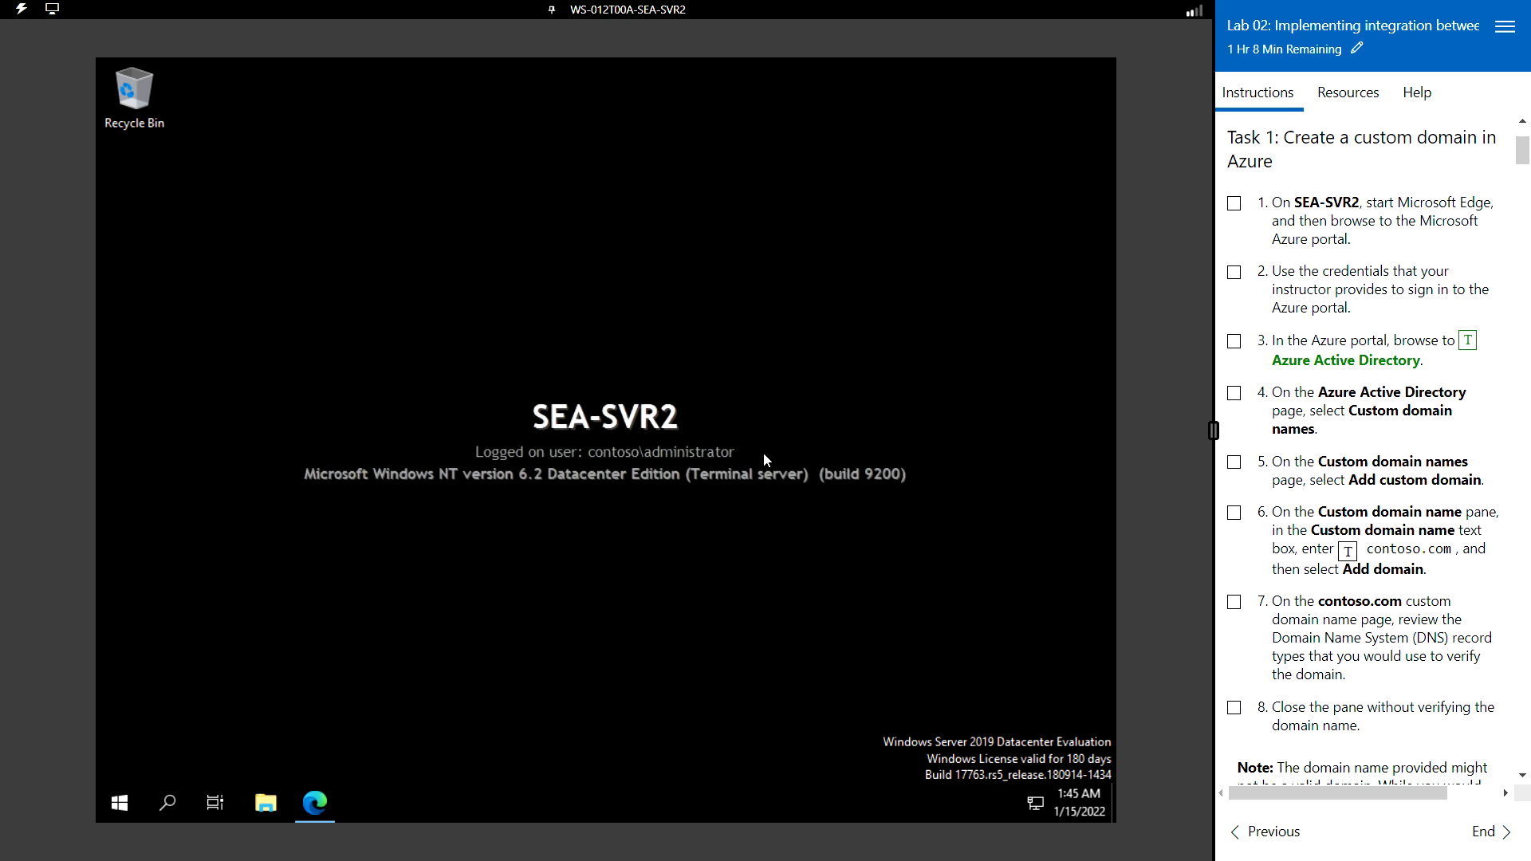
- Search for Azure Active Directory from portal home and open its Custom domain names page
click(319, 800)
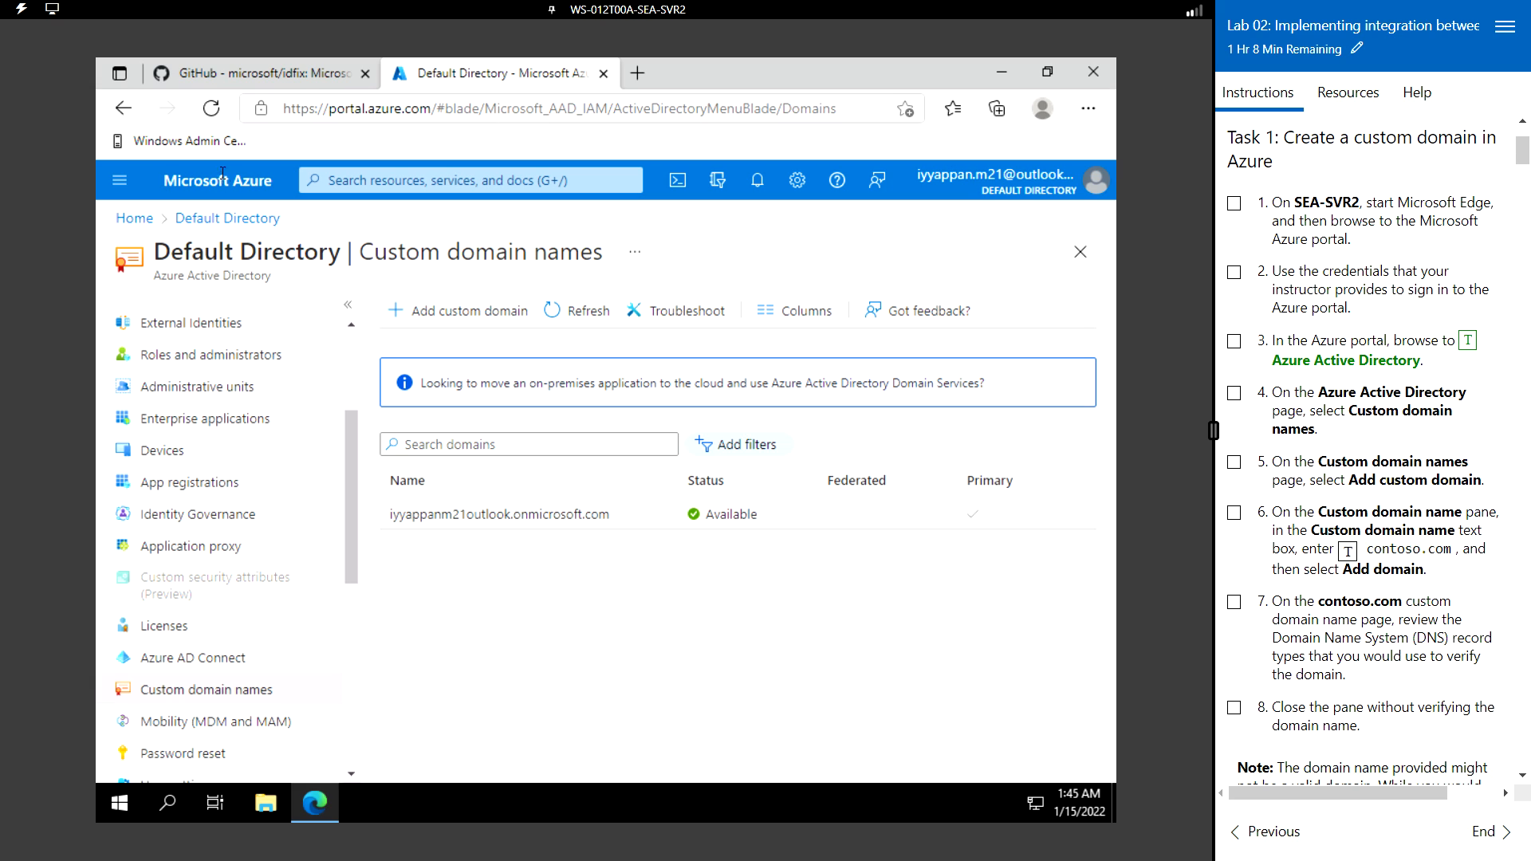
click(199, 188)
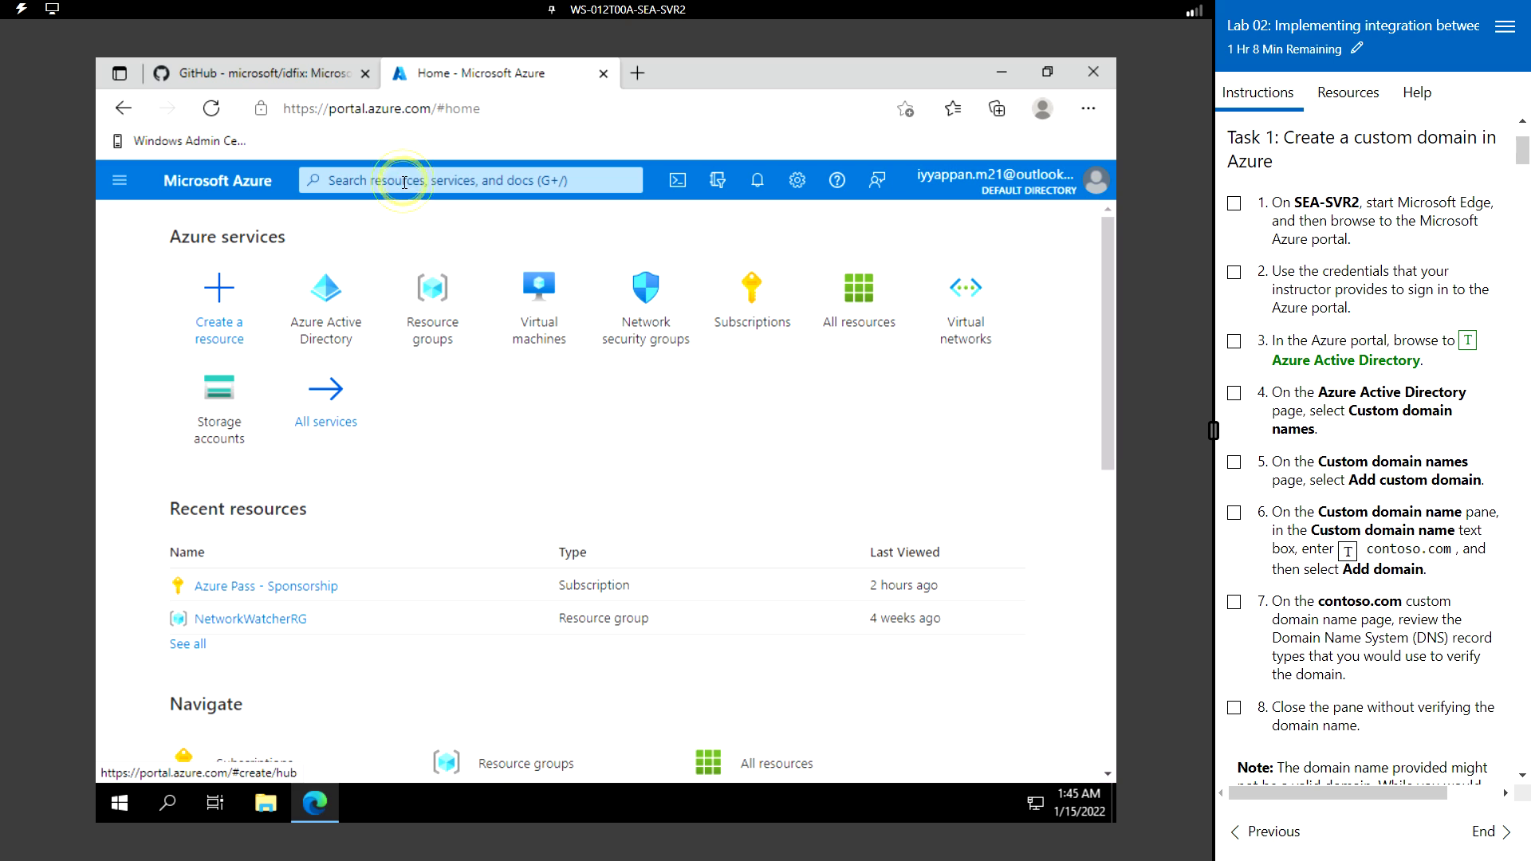
click(405, 182)
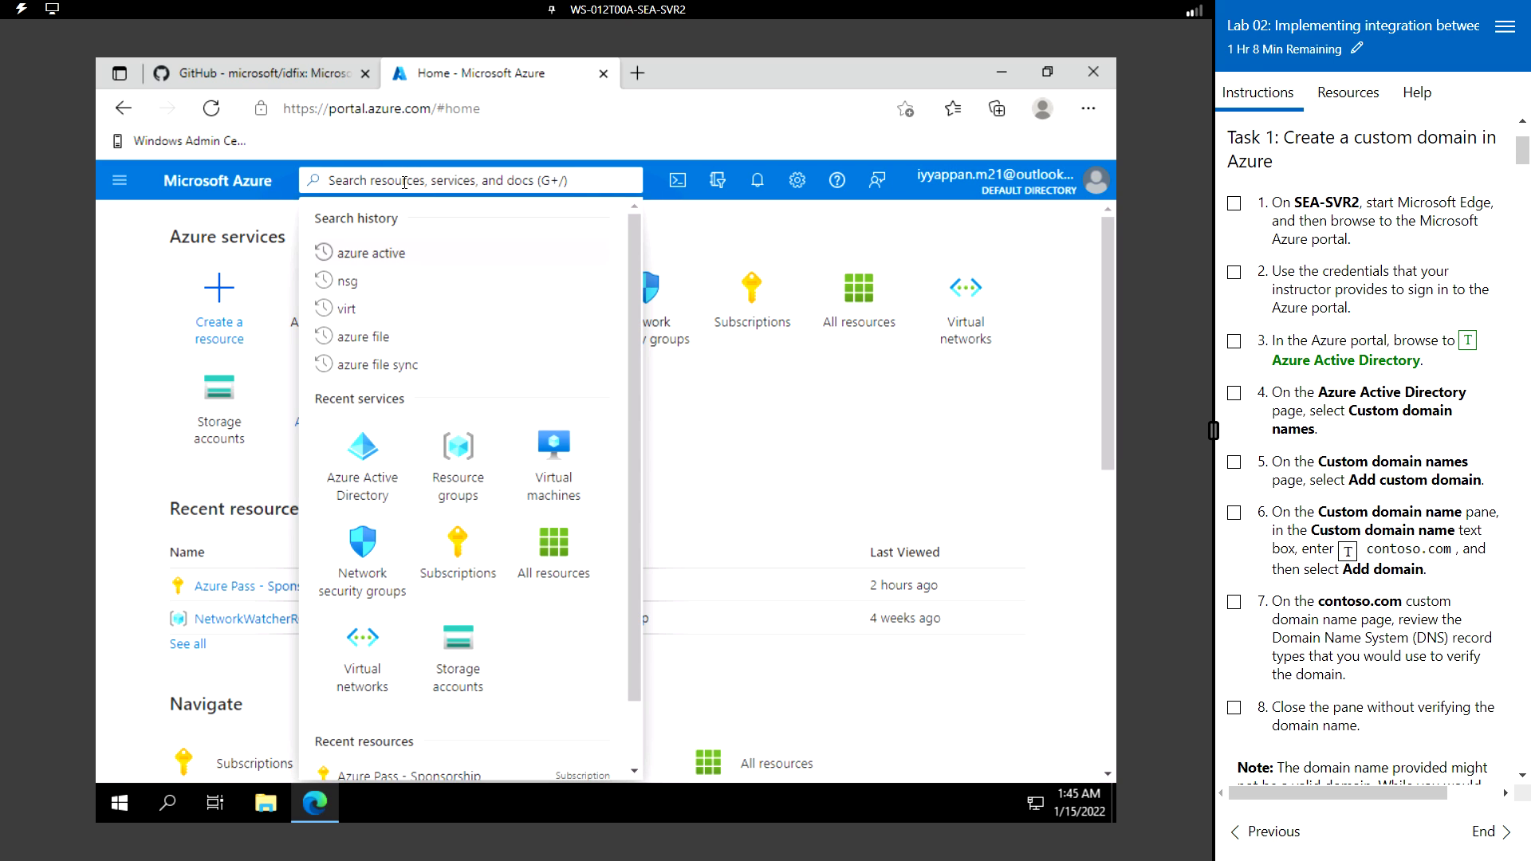
text(azure ac)
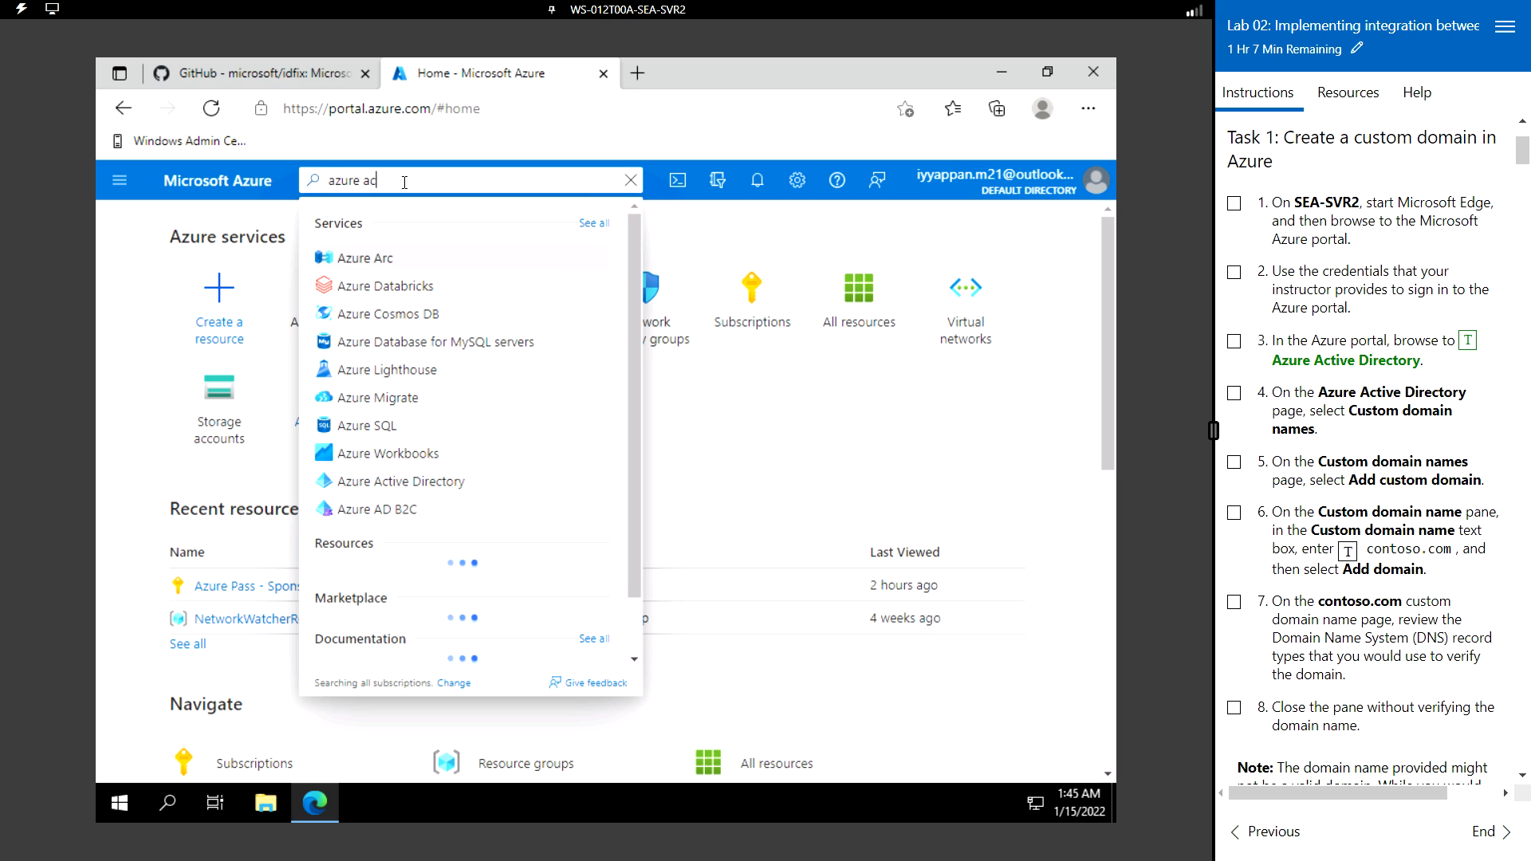
text(tive)
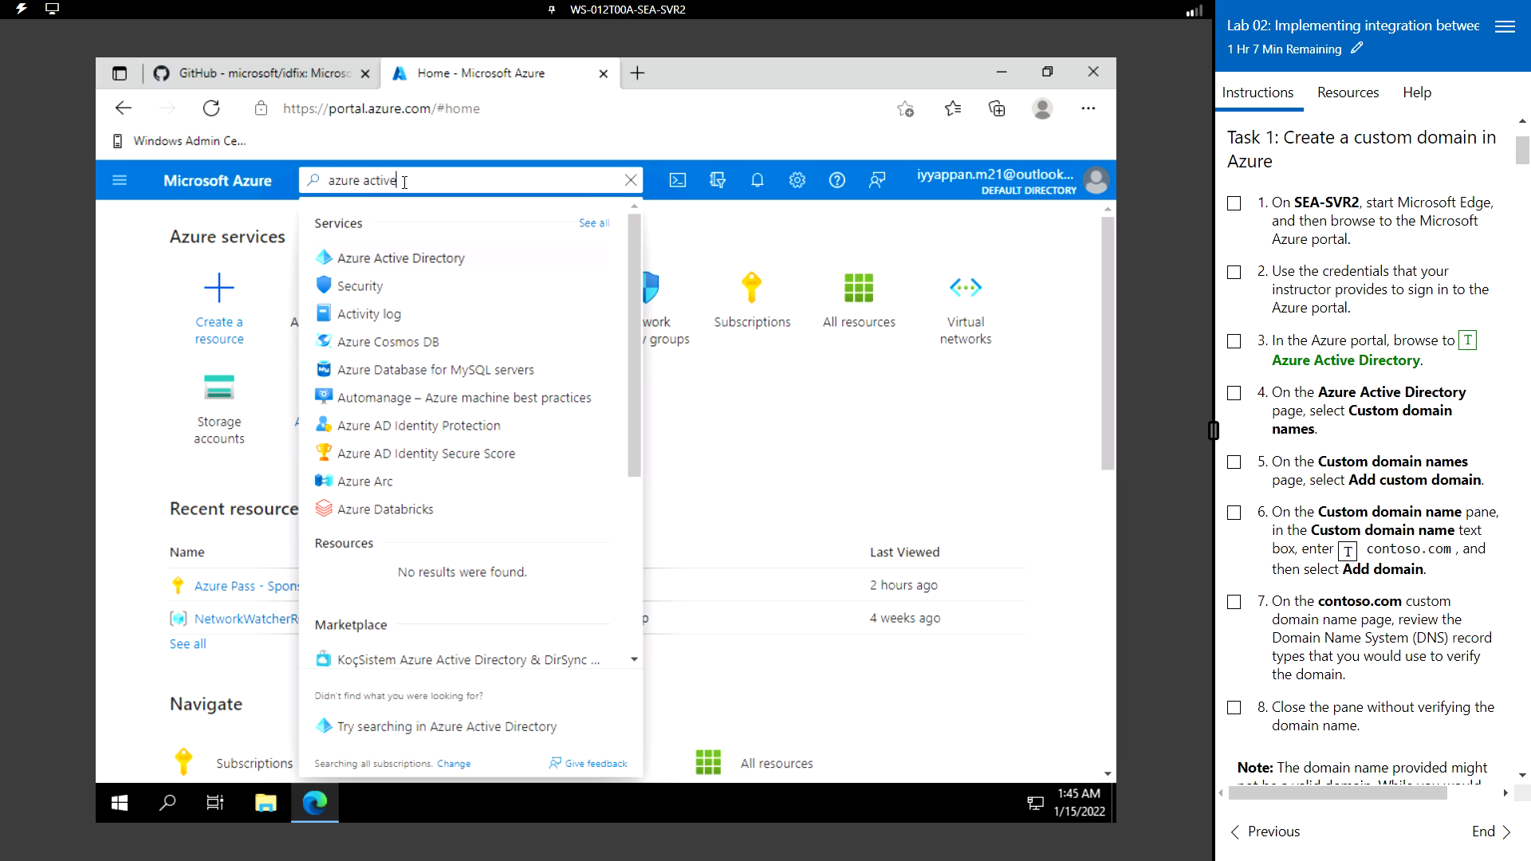
click(444, 258)
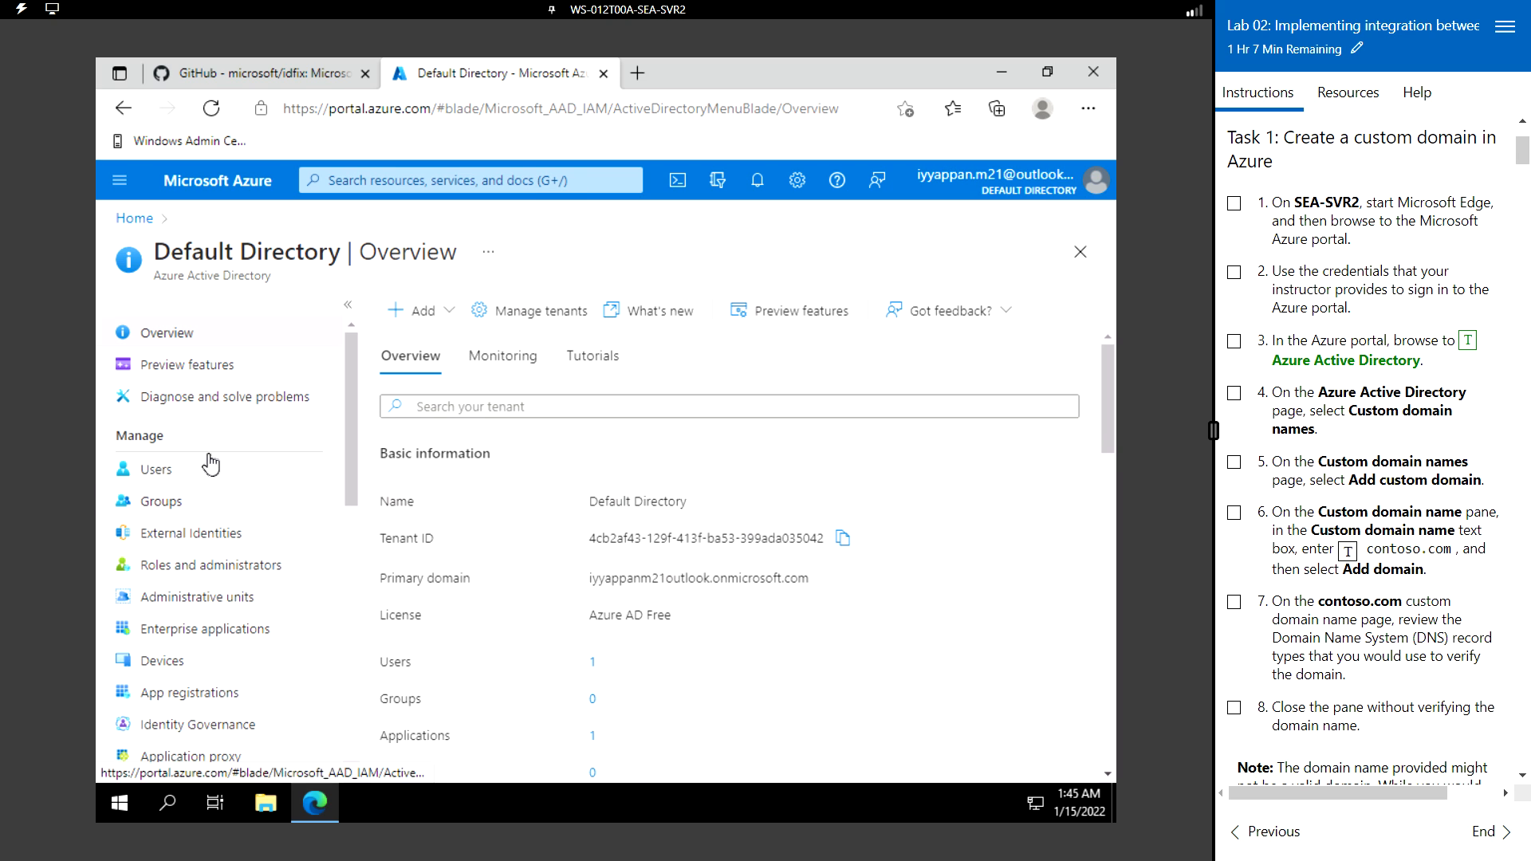
scroll(231, 522, down, 1)
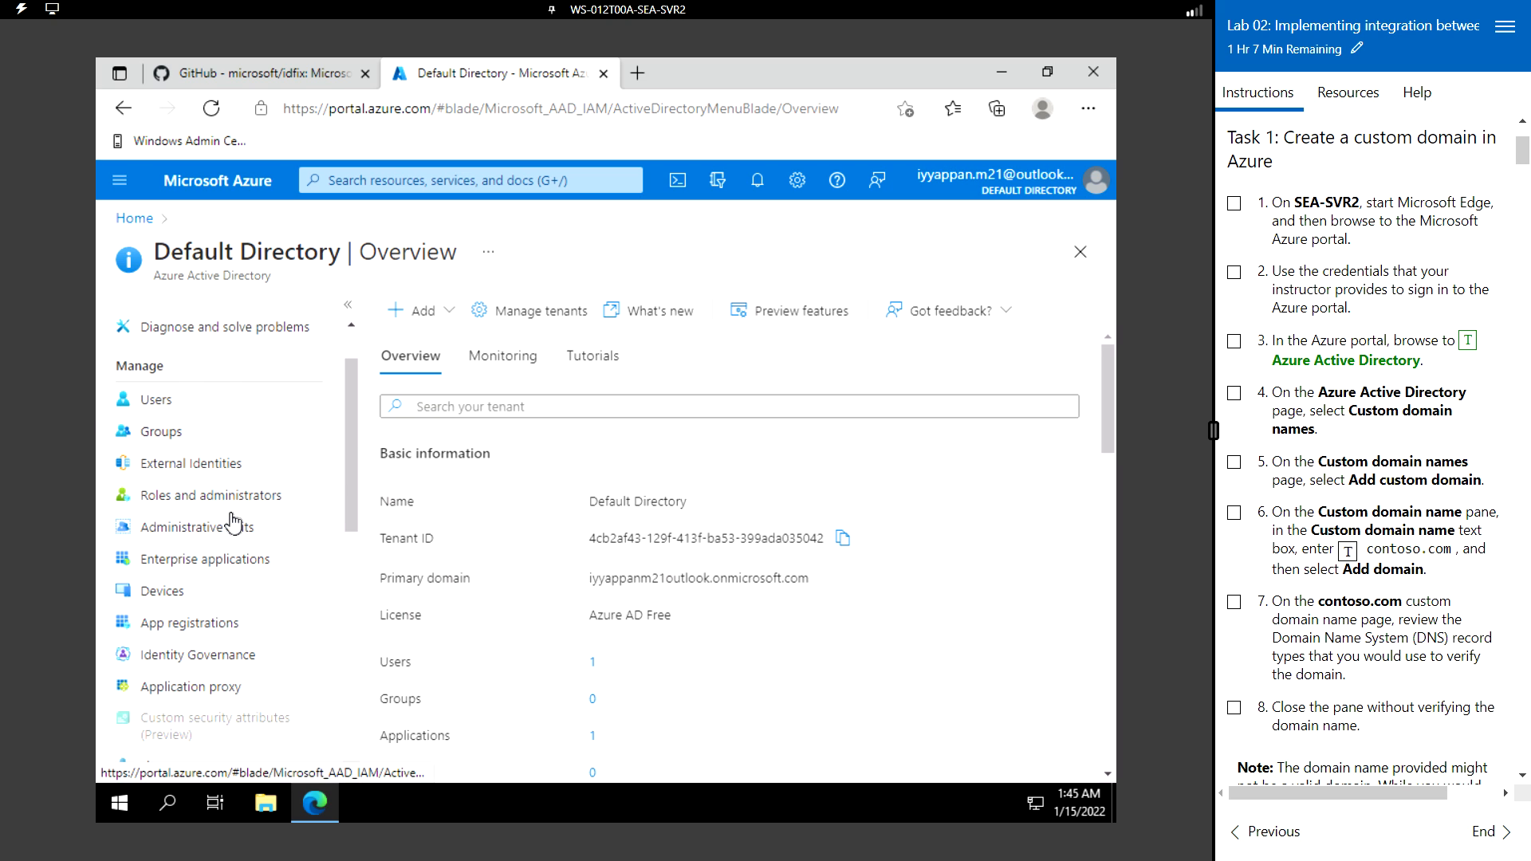
scroll(234, 523, down, 5)
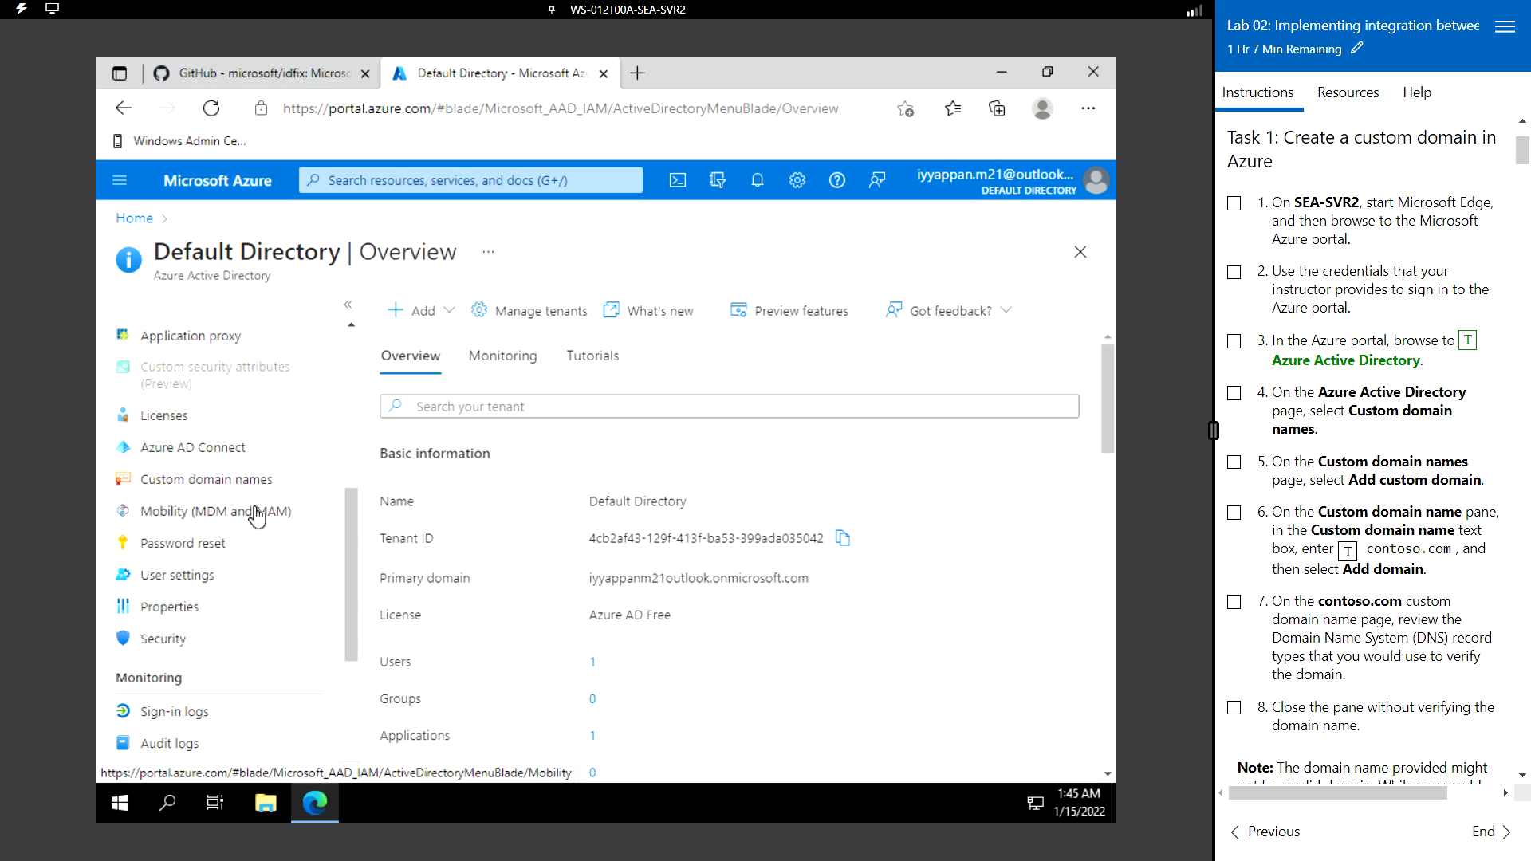
click(218, 495)
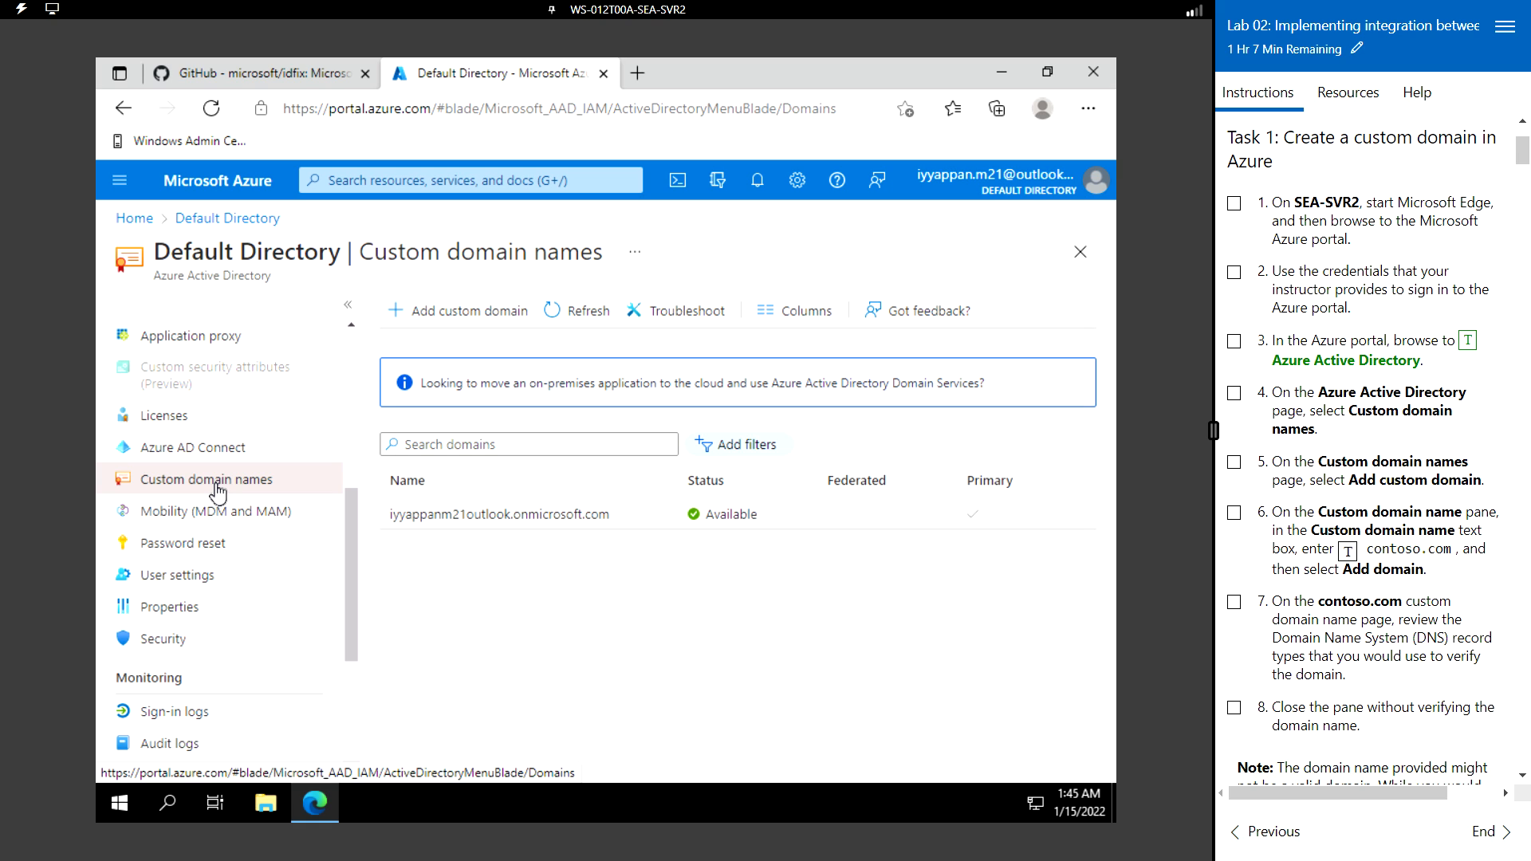
- Add contoso.com as a custom domain to show its TXT verification record
click(473, 323)
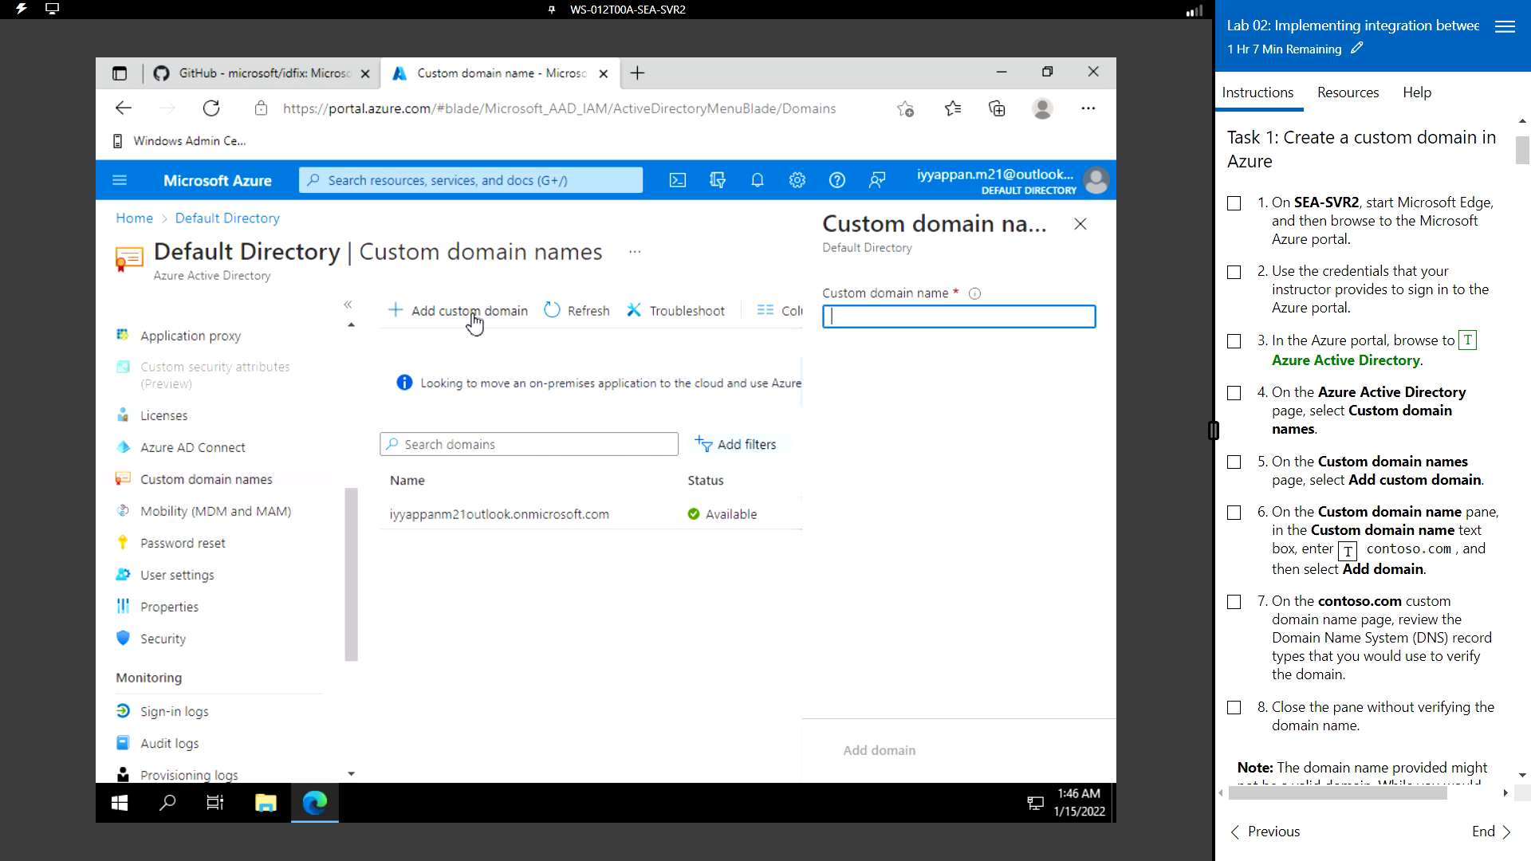
click(869, 316)
text(contoso.com)
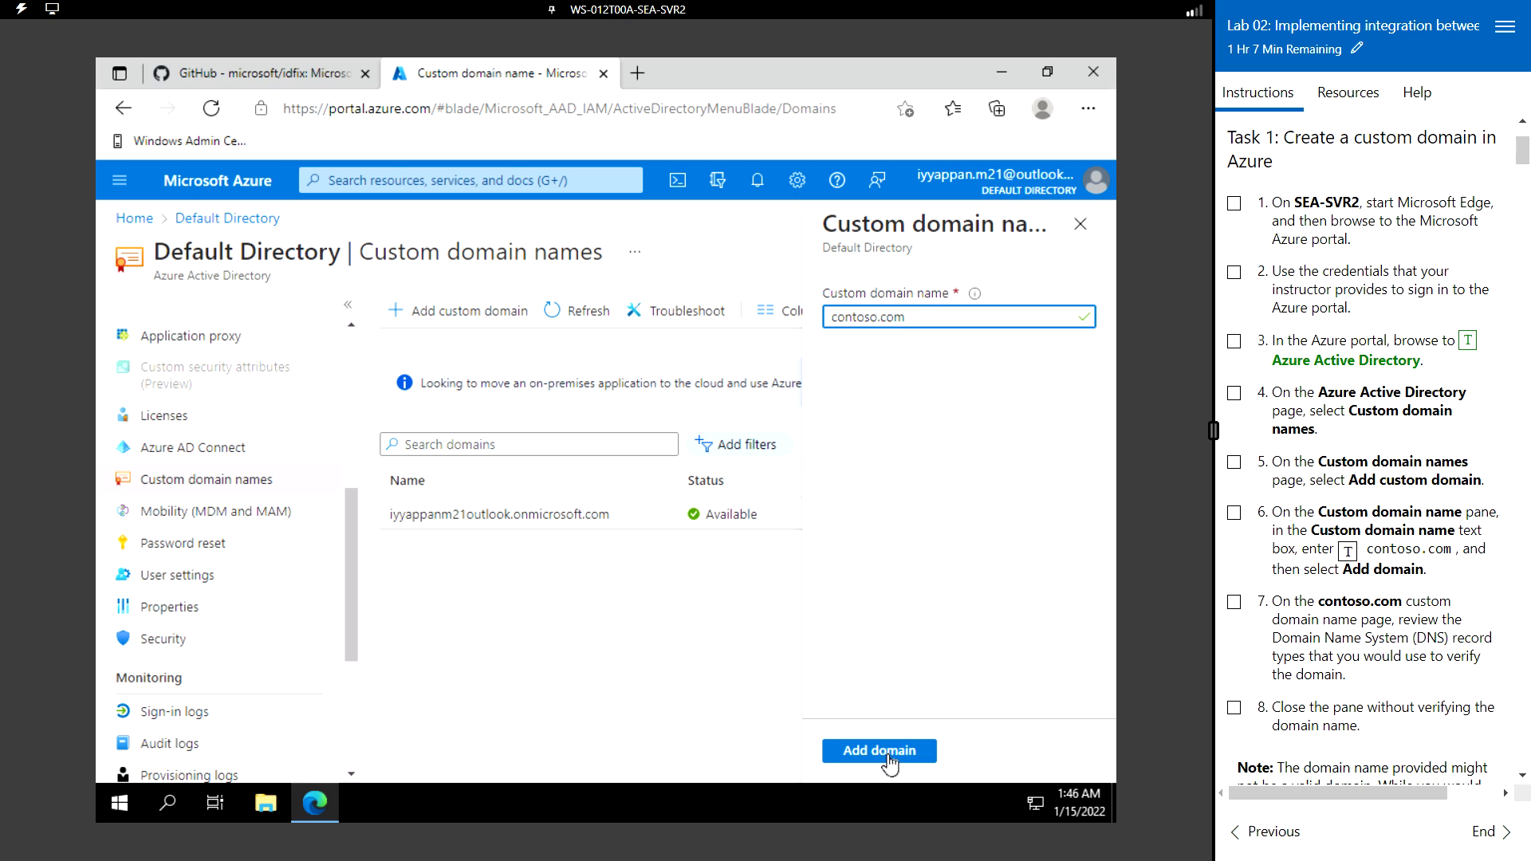
click(883, 751)
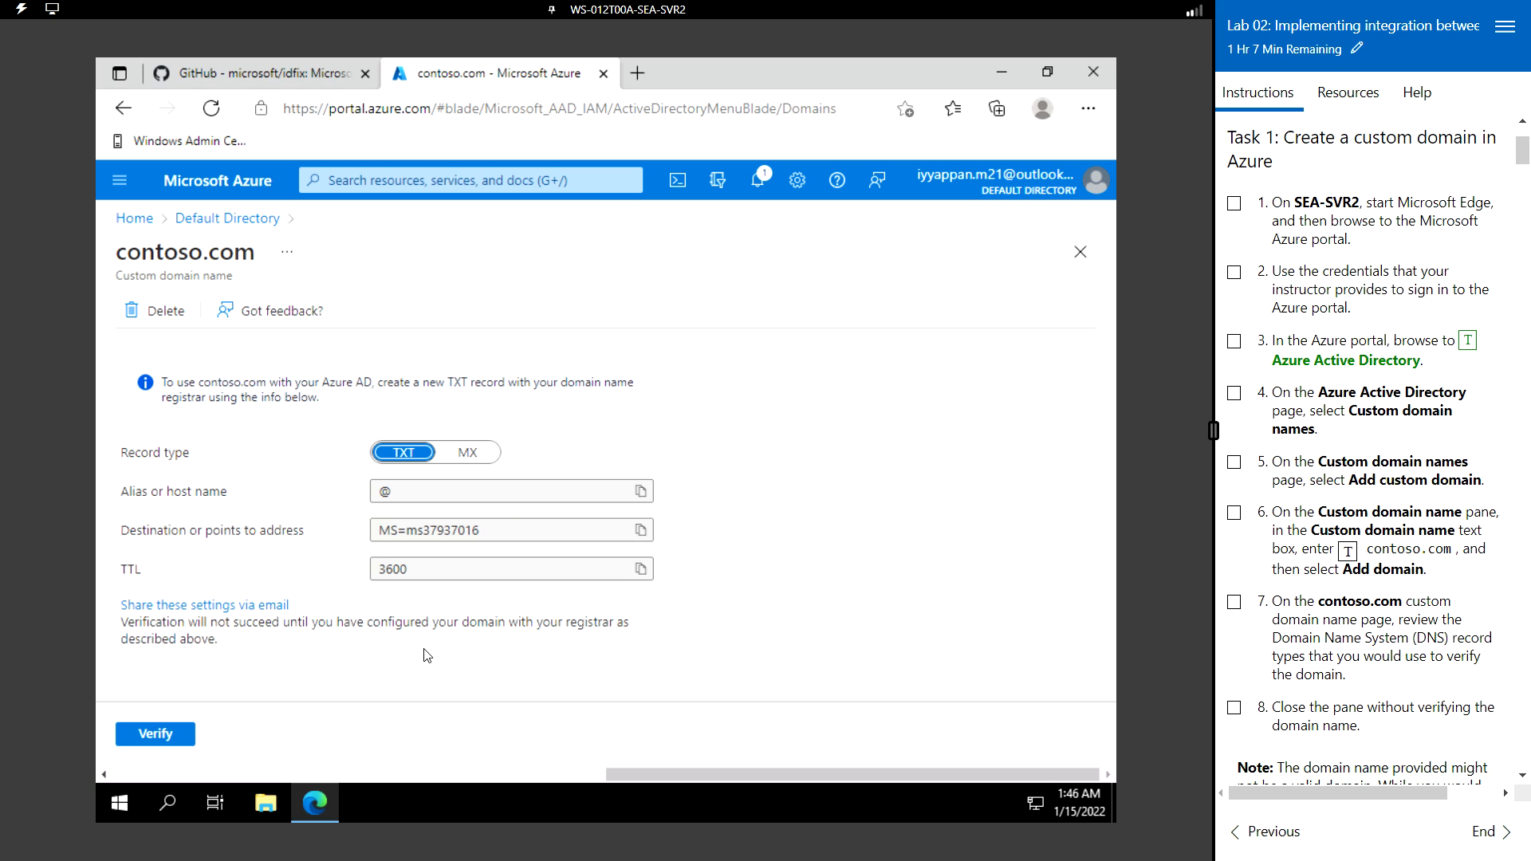
- Try verifying contoso.com, review the failure message, and close the domain's pane
click(175, 735)
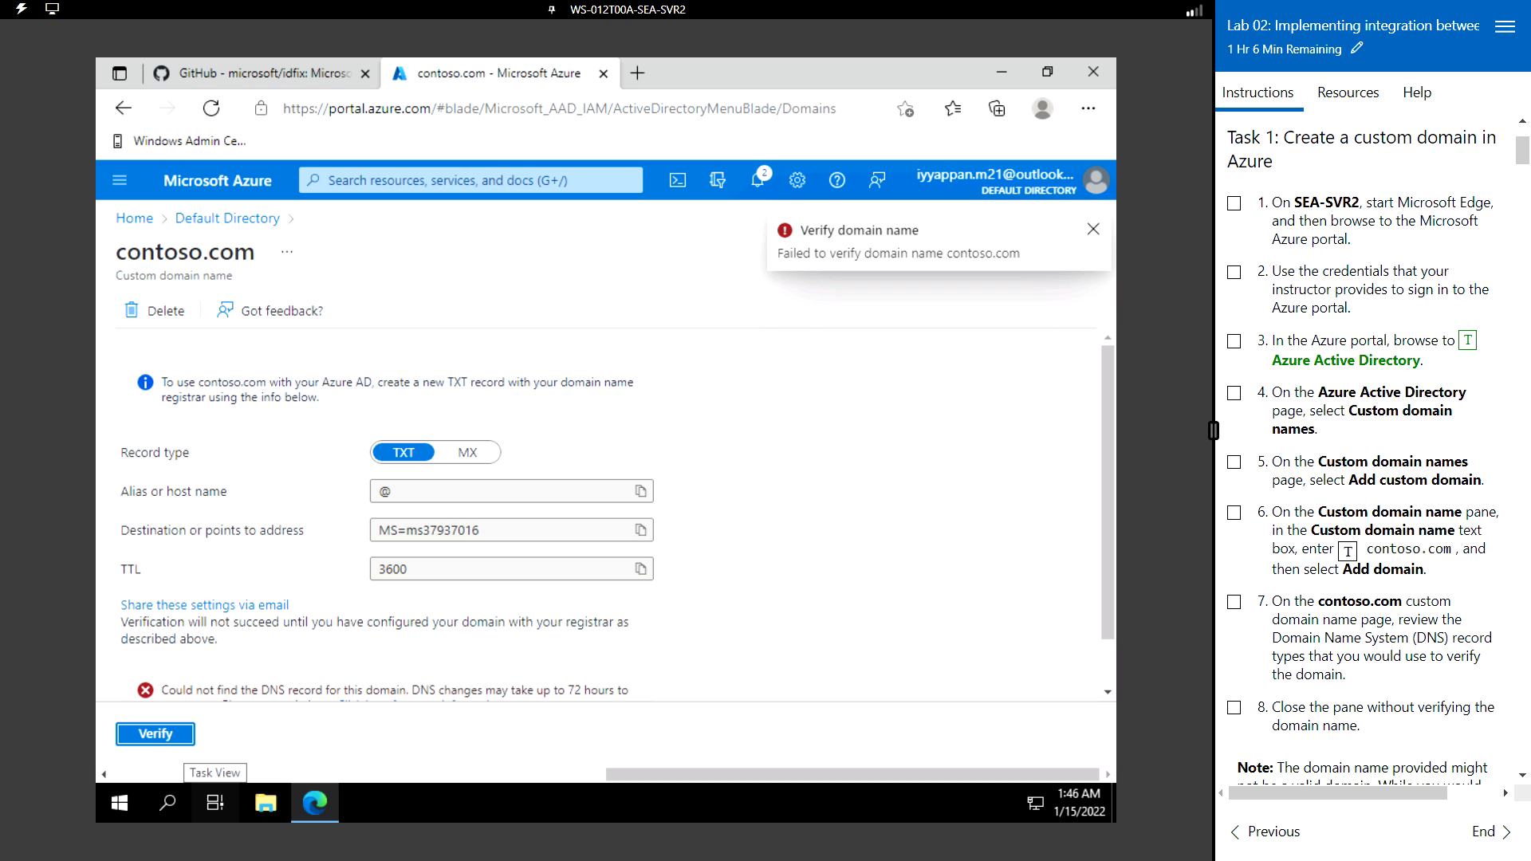
scroll(1320, 525, down, 2)
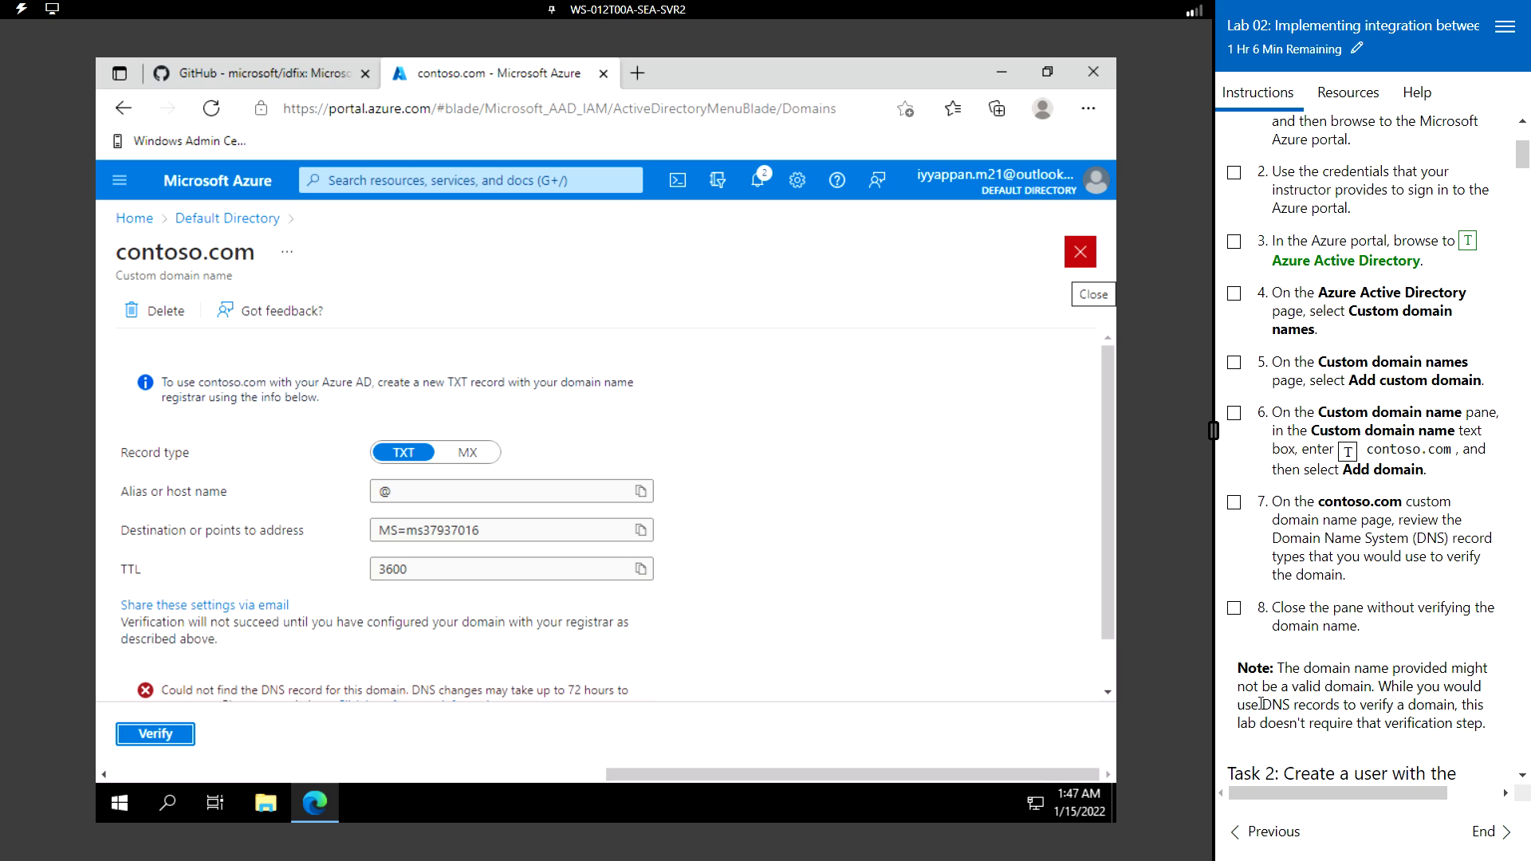
drag(1259, 704, 1436, 701)
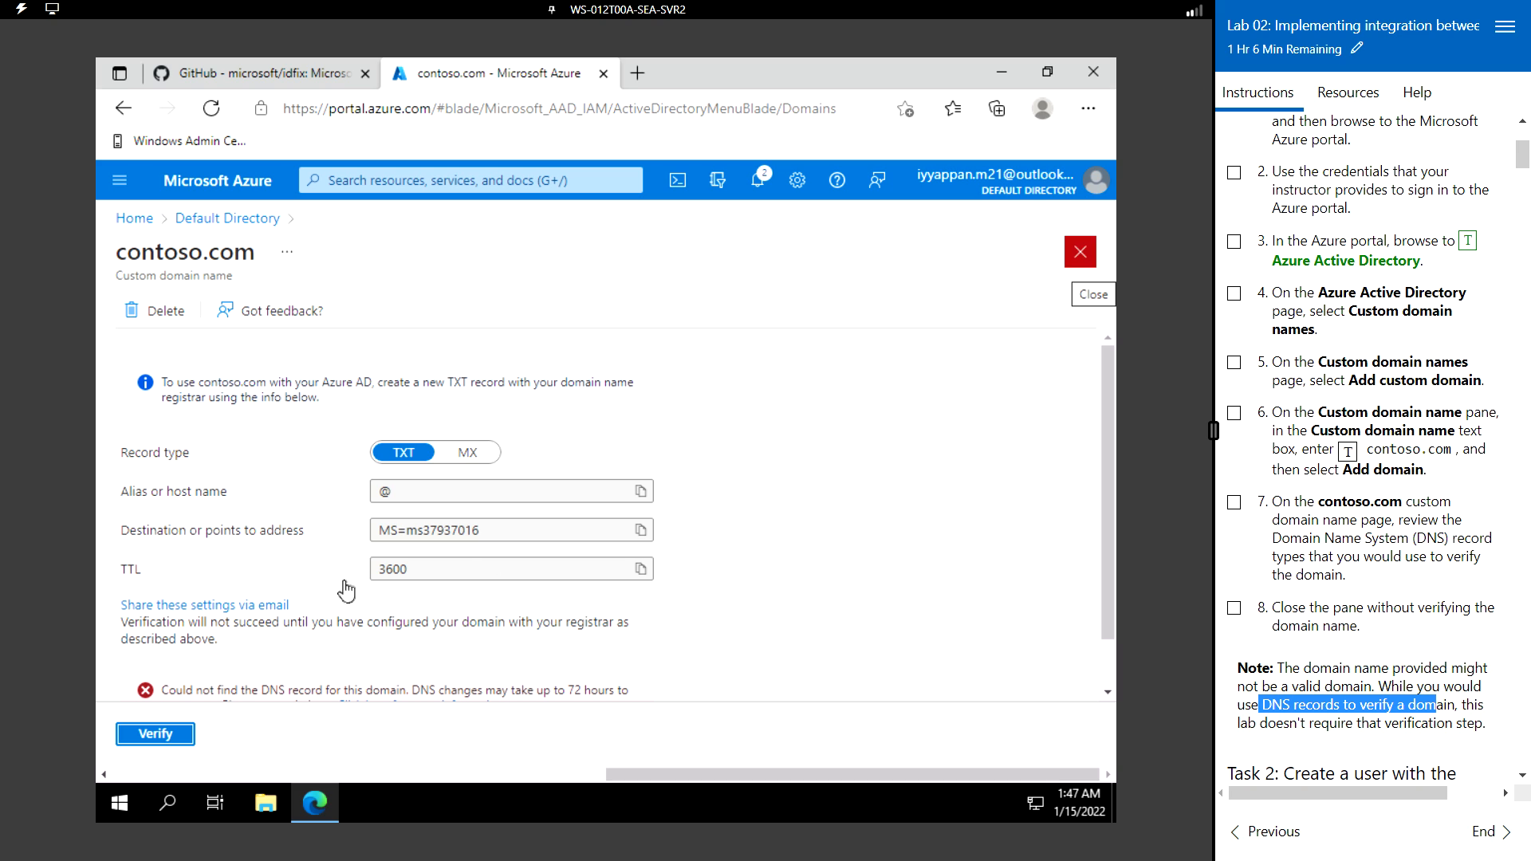
click(868, 489)
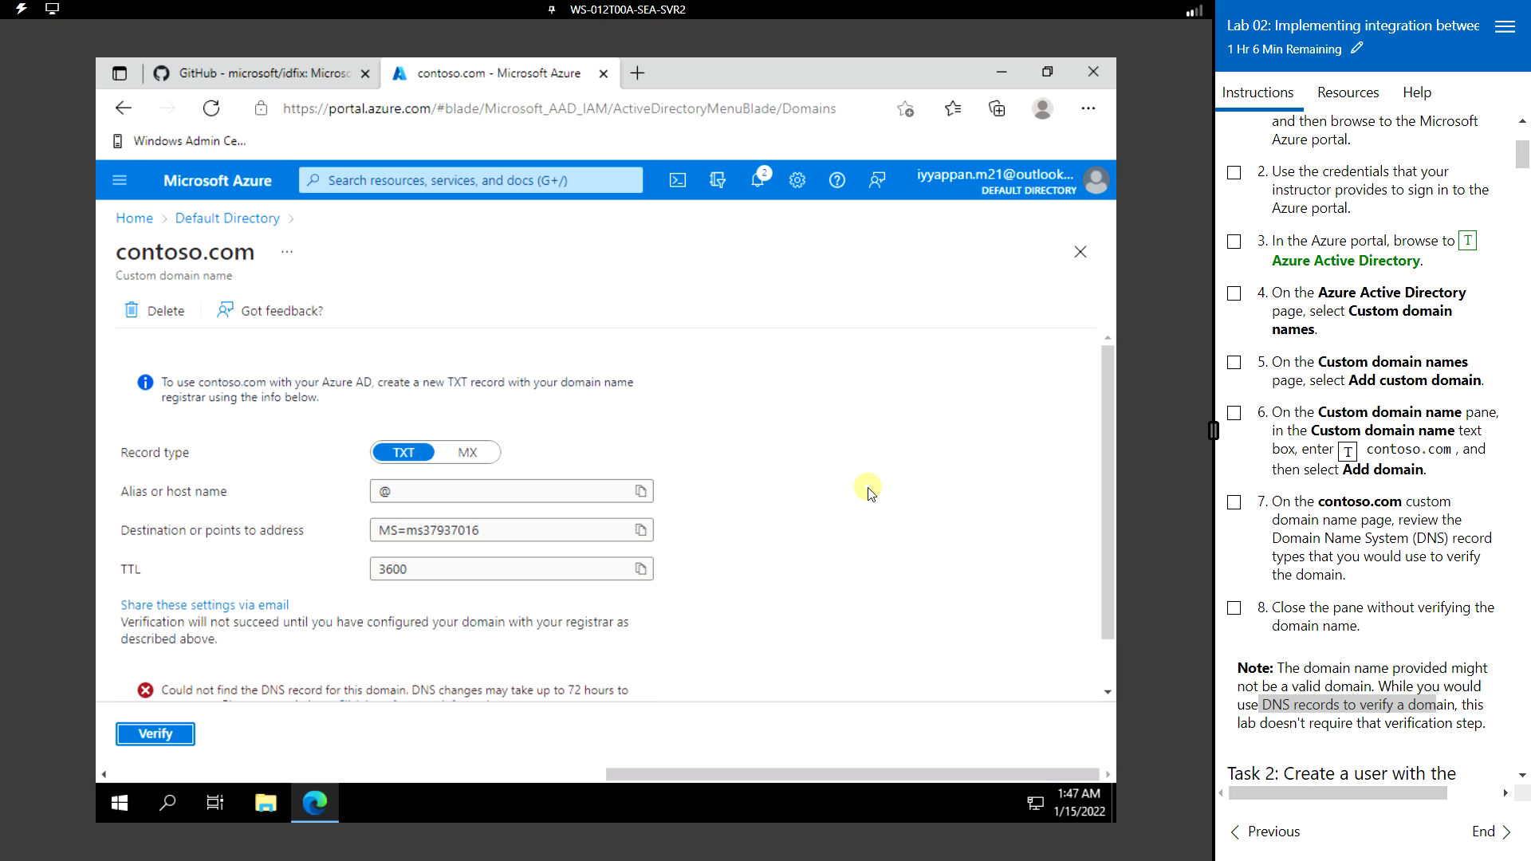
scroll(839, 536, down, 2)
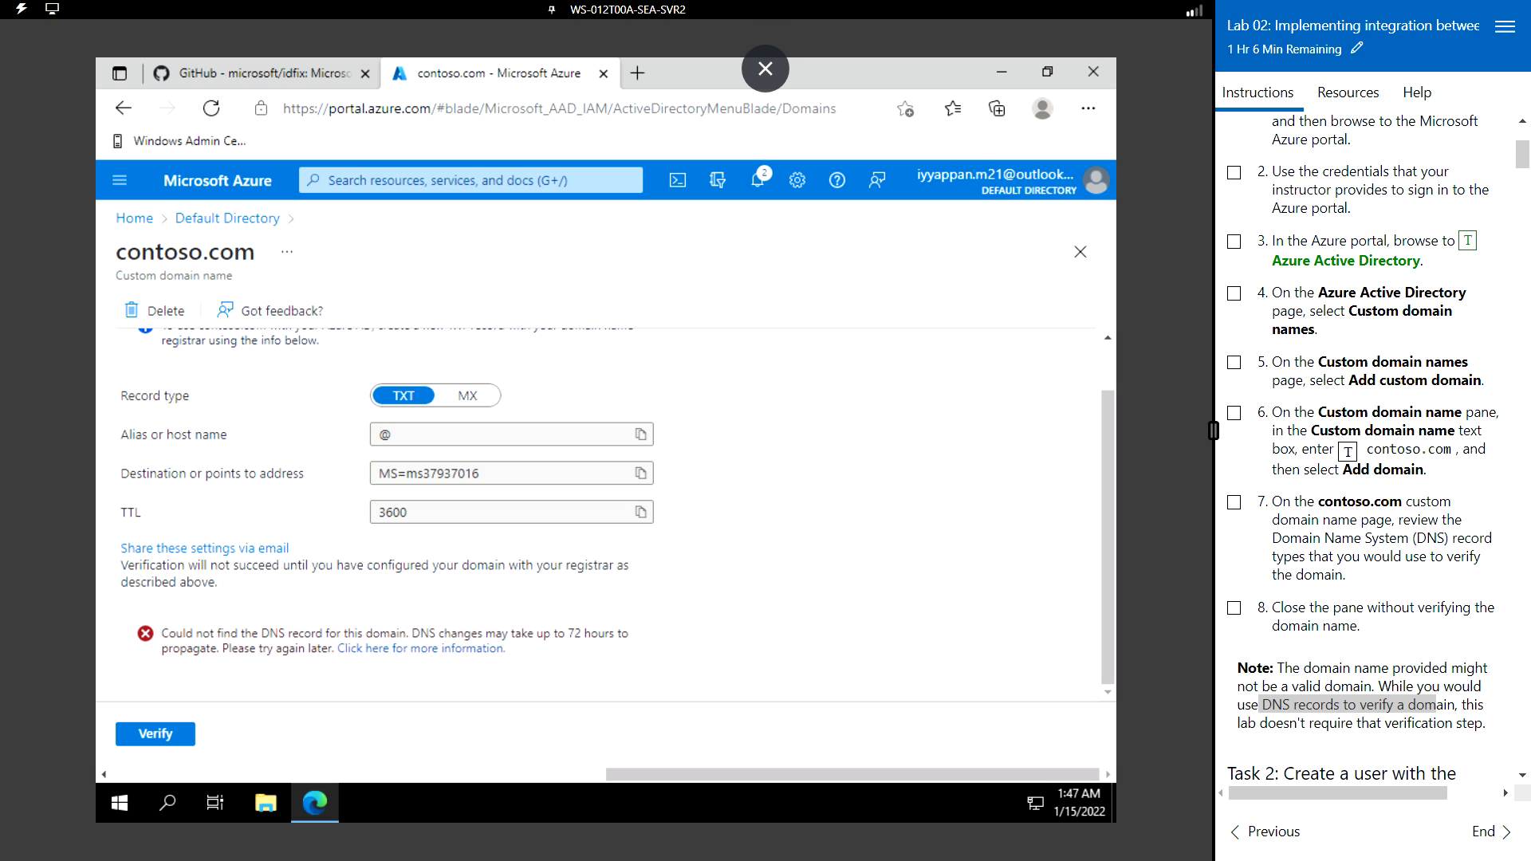
click(1080, 253)
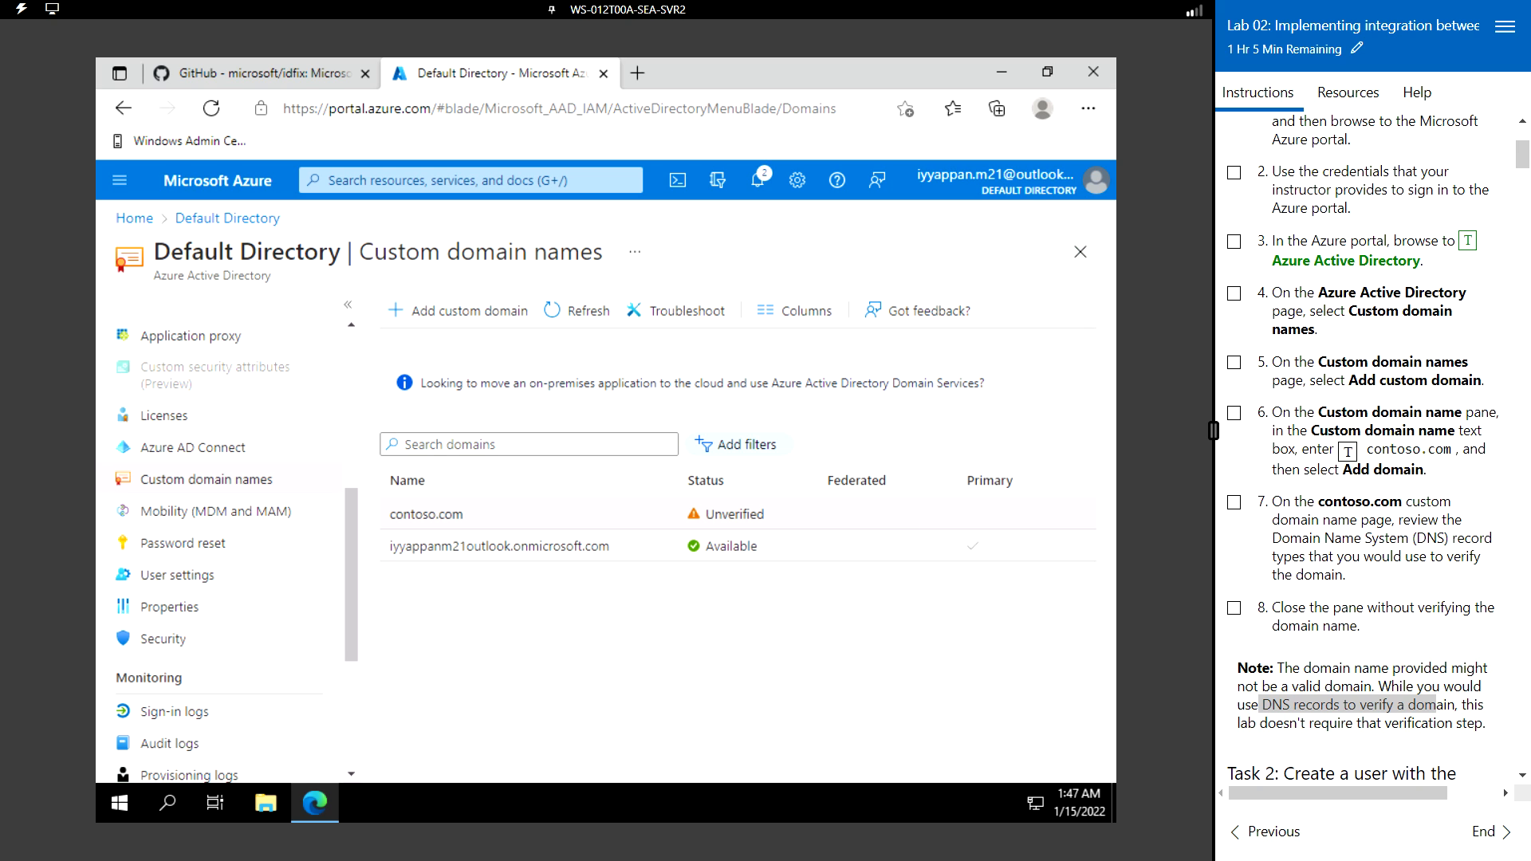
- Go to Azure Active Directory's All users list and start a New user with Create user
scroll(1375, 431, down, 4)
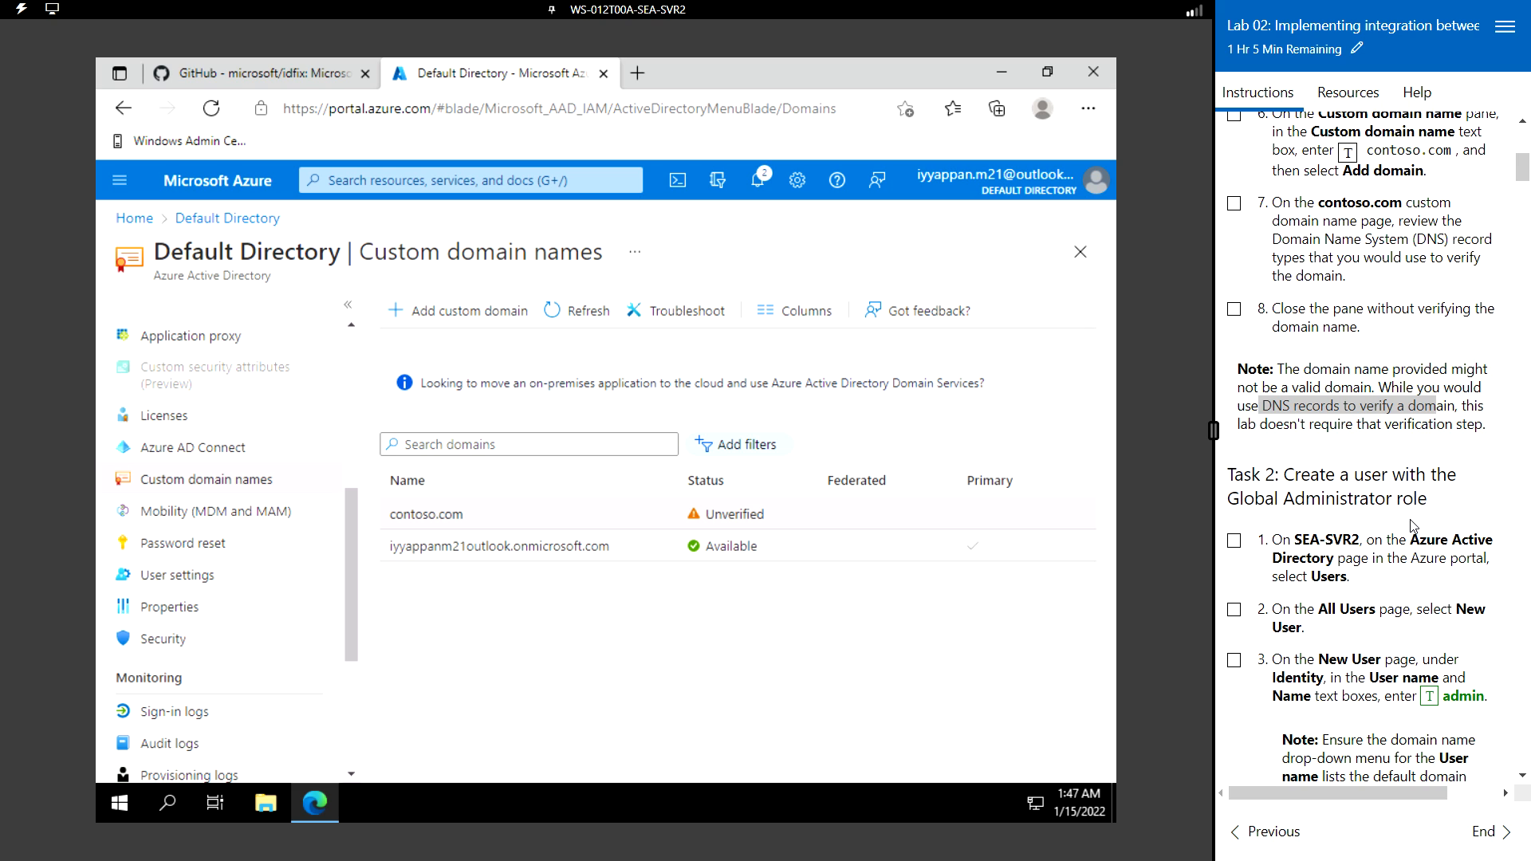
scroll(1411, 526, down, 3)
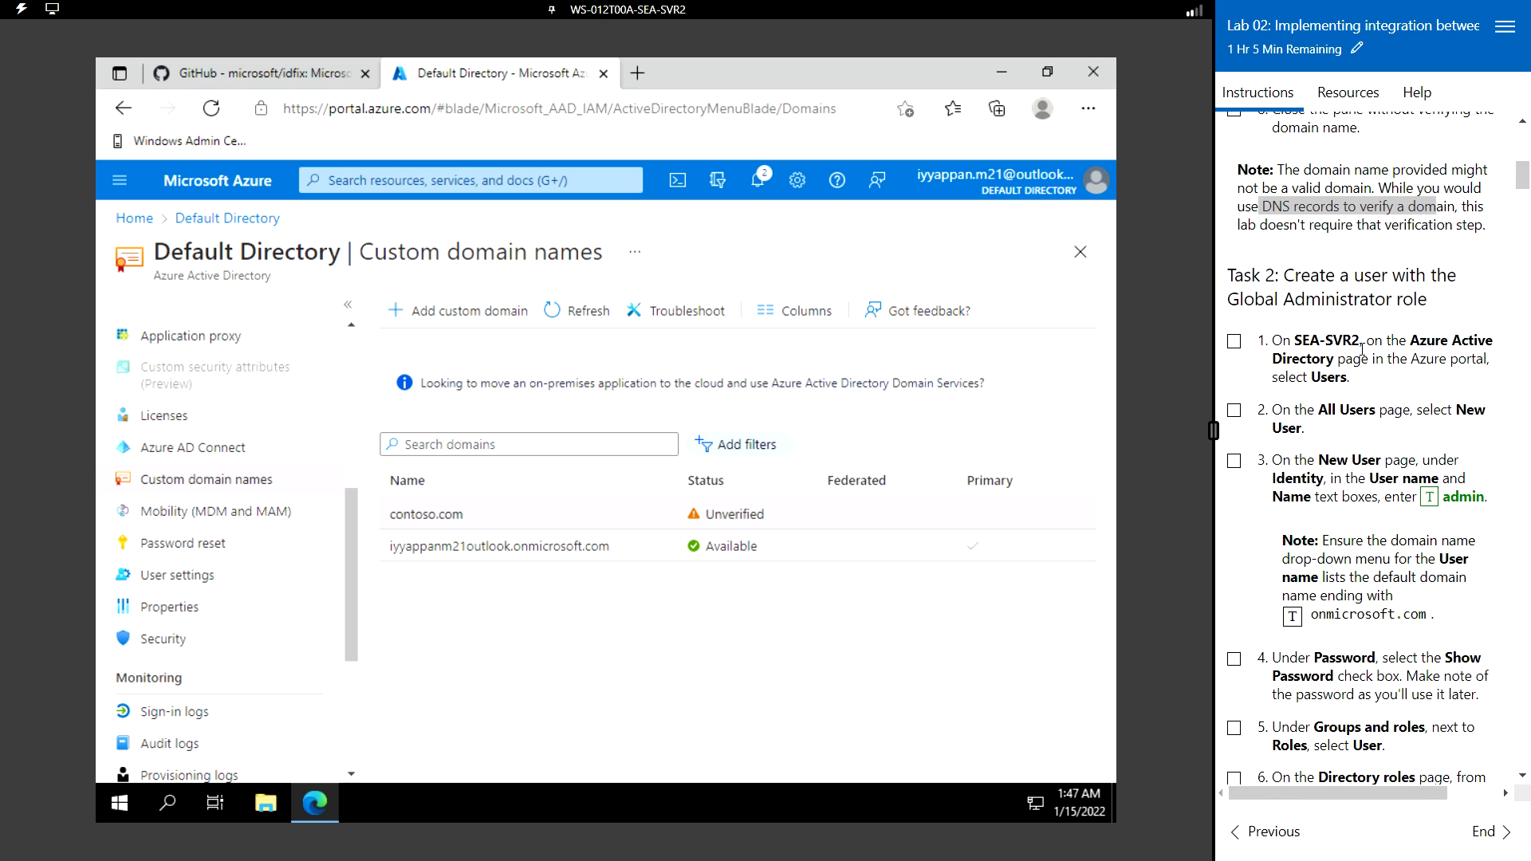
click(217, 187)
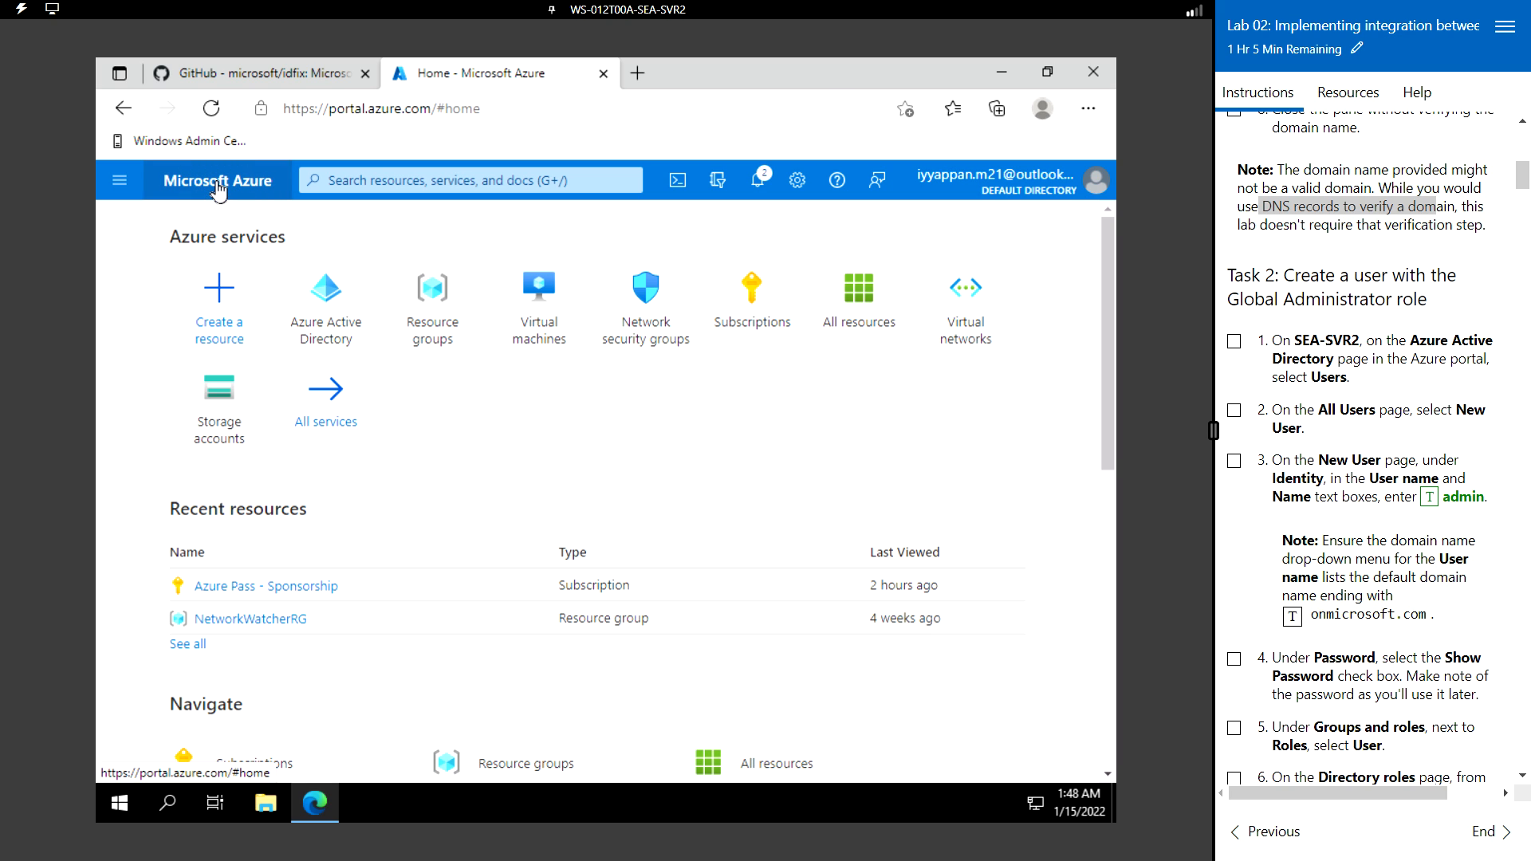
click(334, 300)
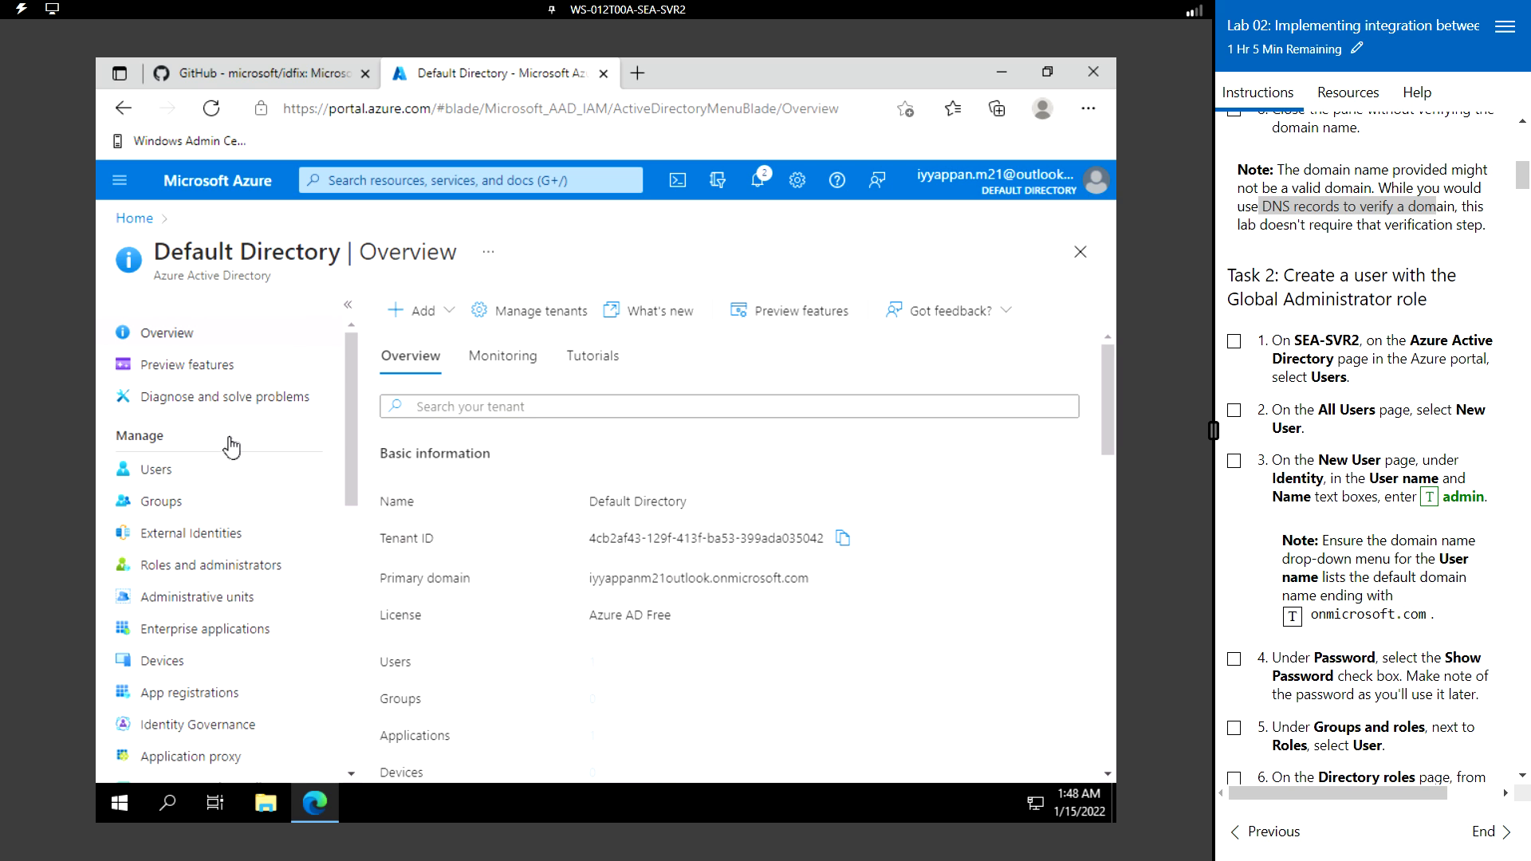
click(183, 476)
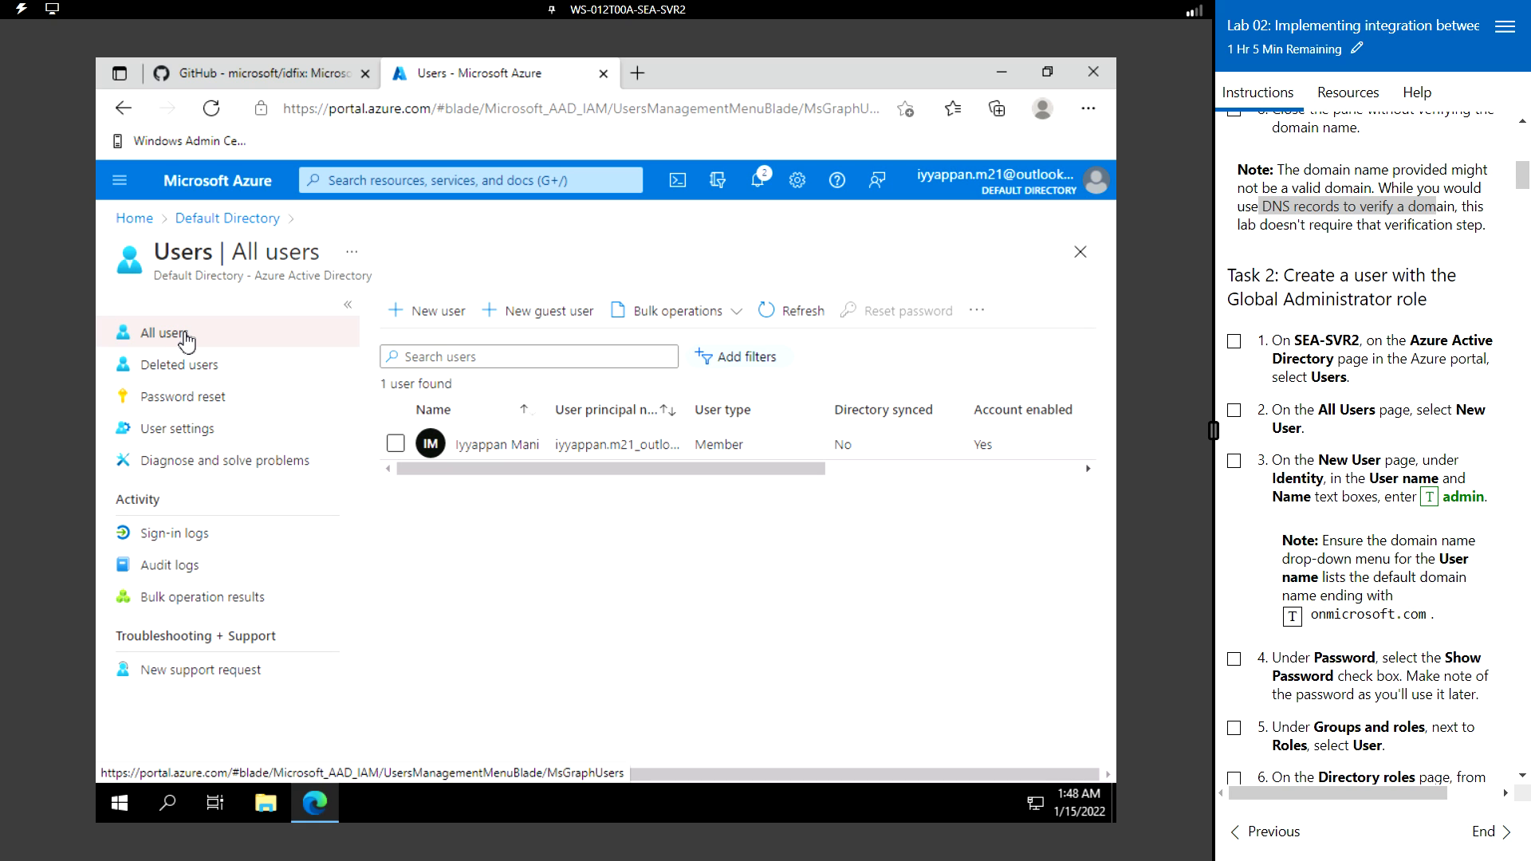
click(439, 318)
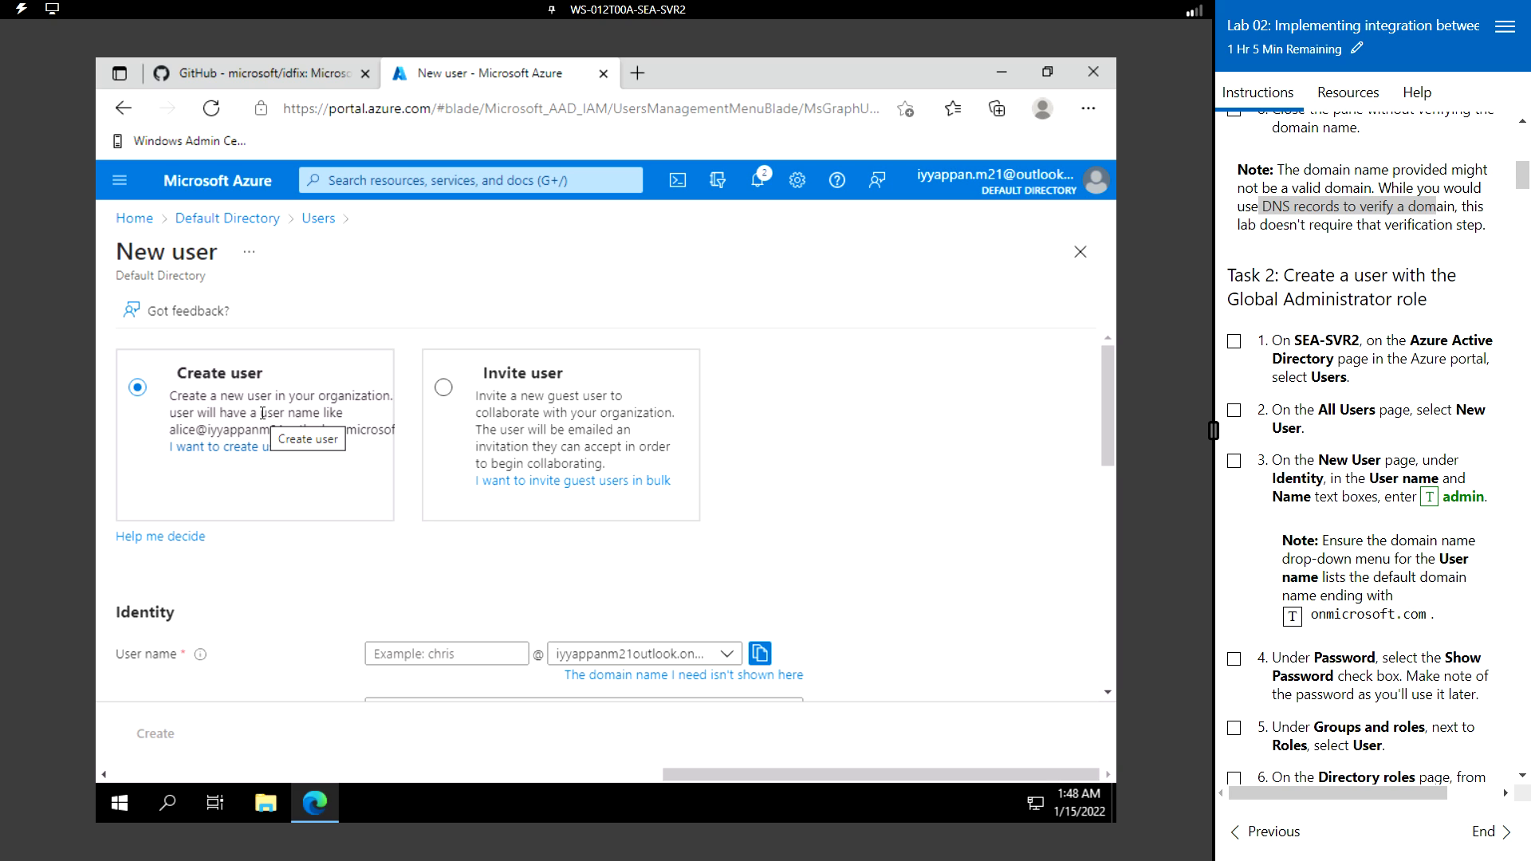
- Enter 'admin' as both the user name and the display name
scroll(267, 606, down, 5)
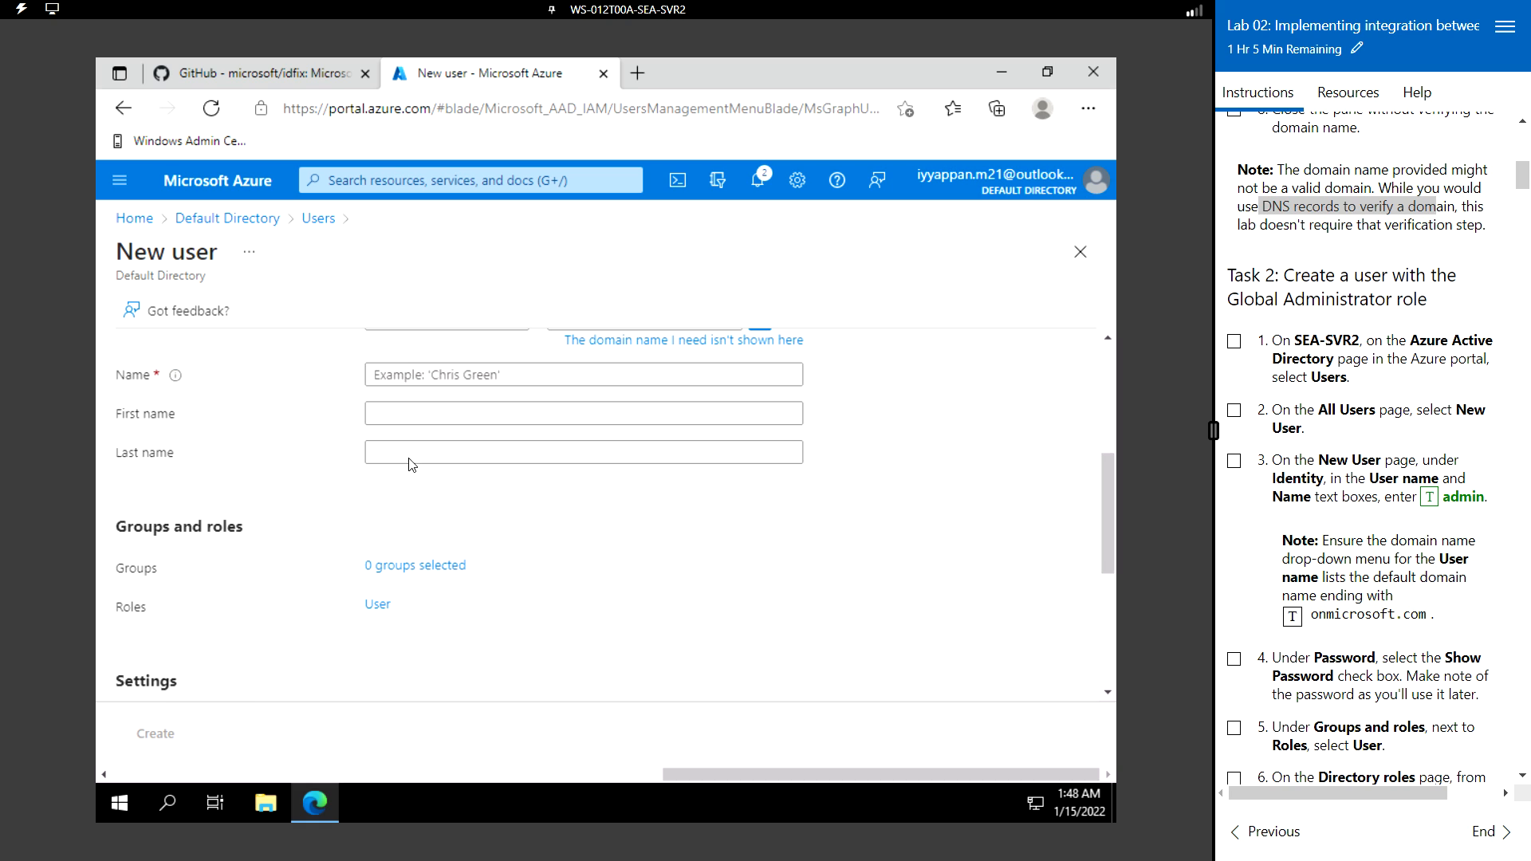
scroll(310, 423, up, 2)
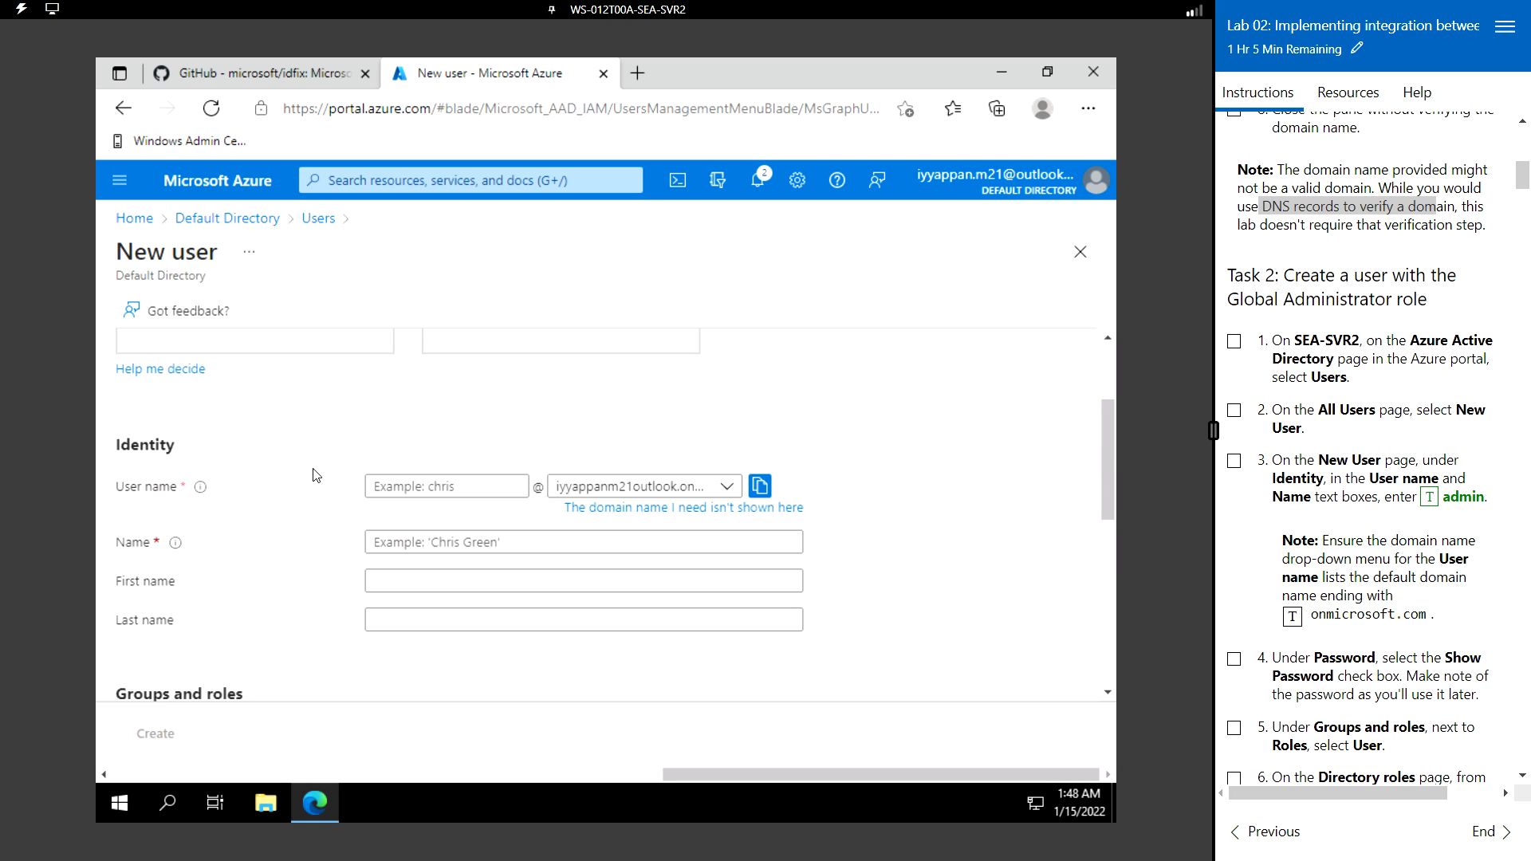
click(454, 485)
click(455, 485)
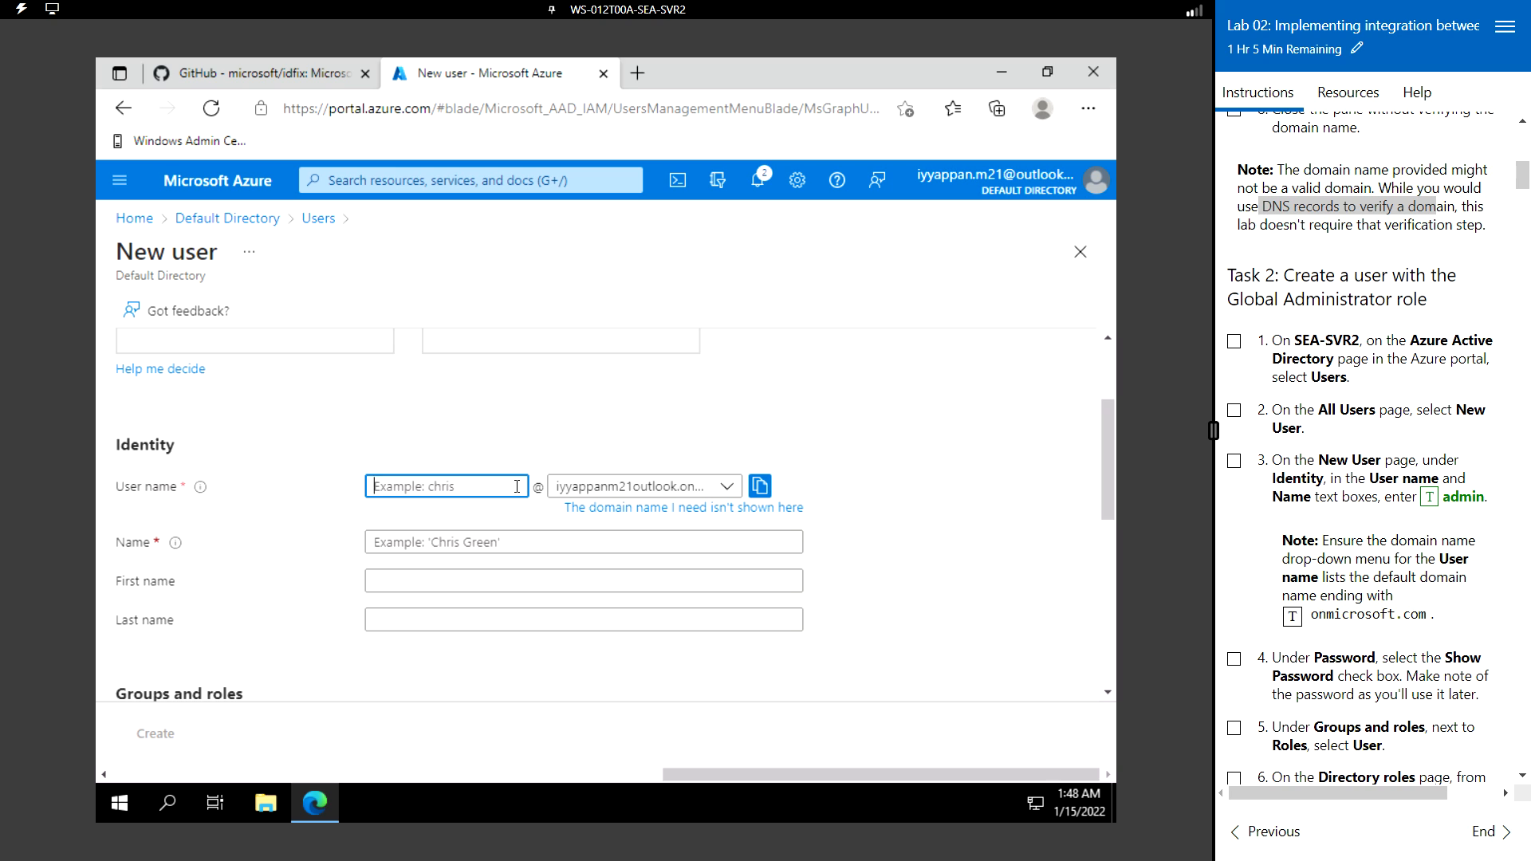
click(1430, 500)
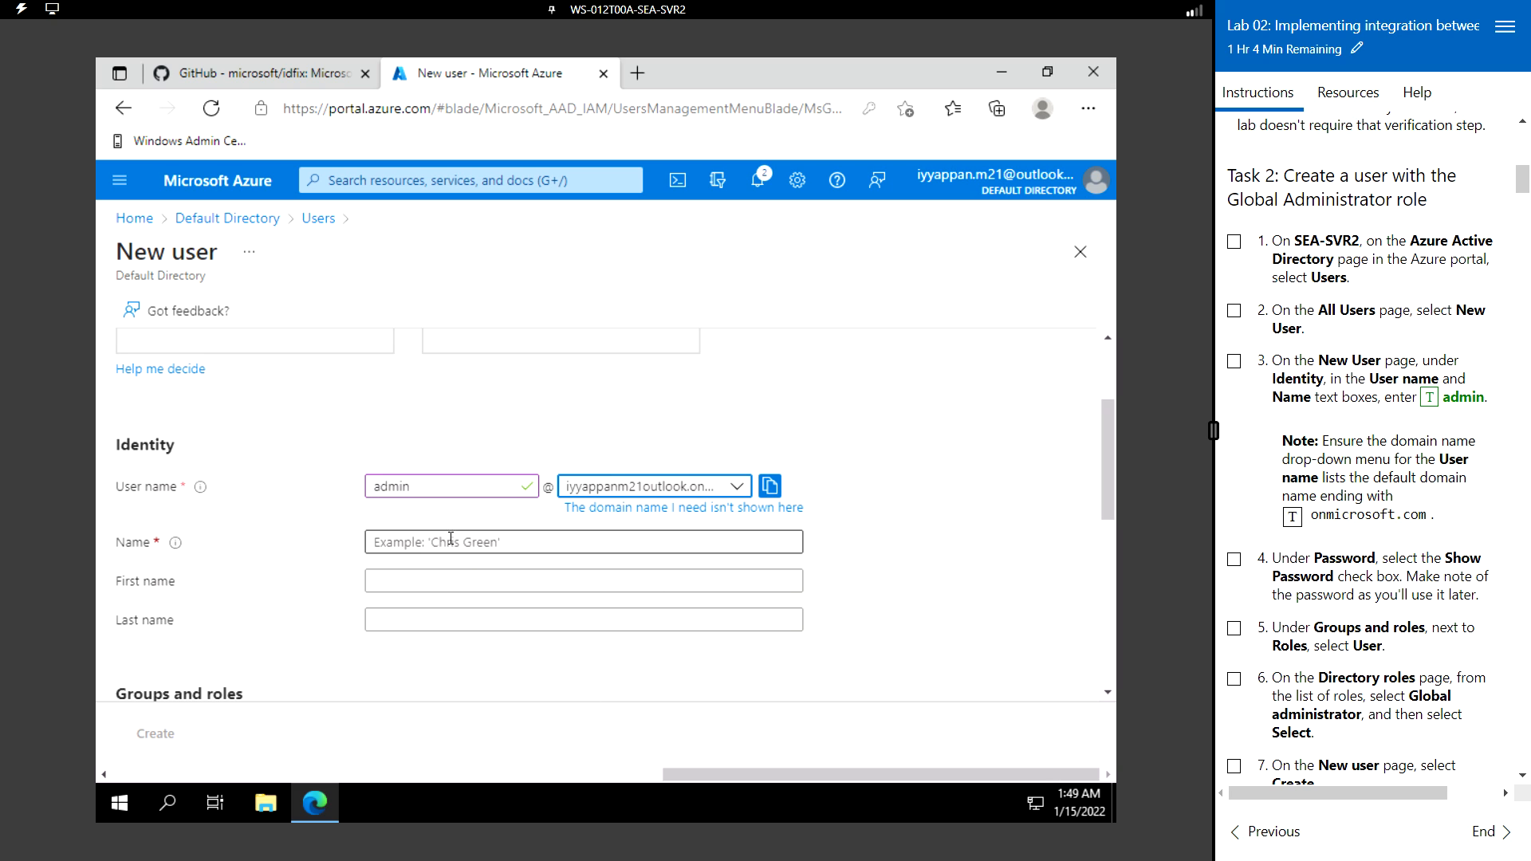
click(449, 541)
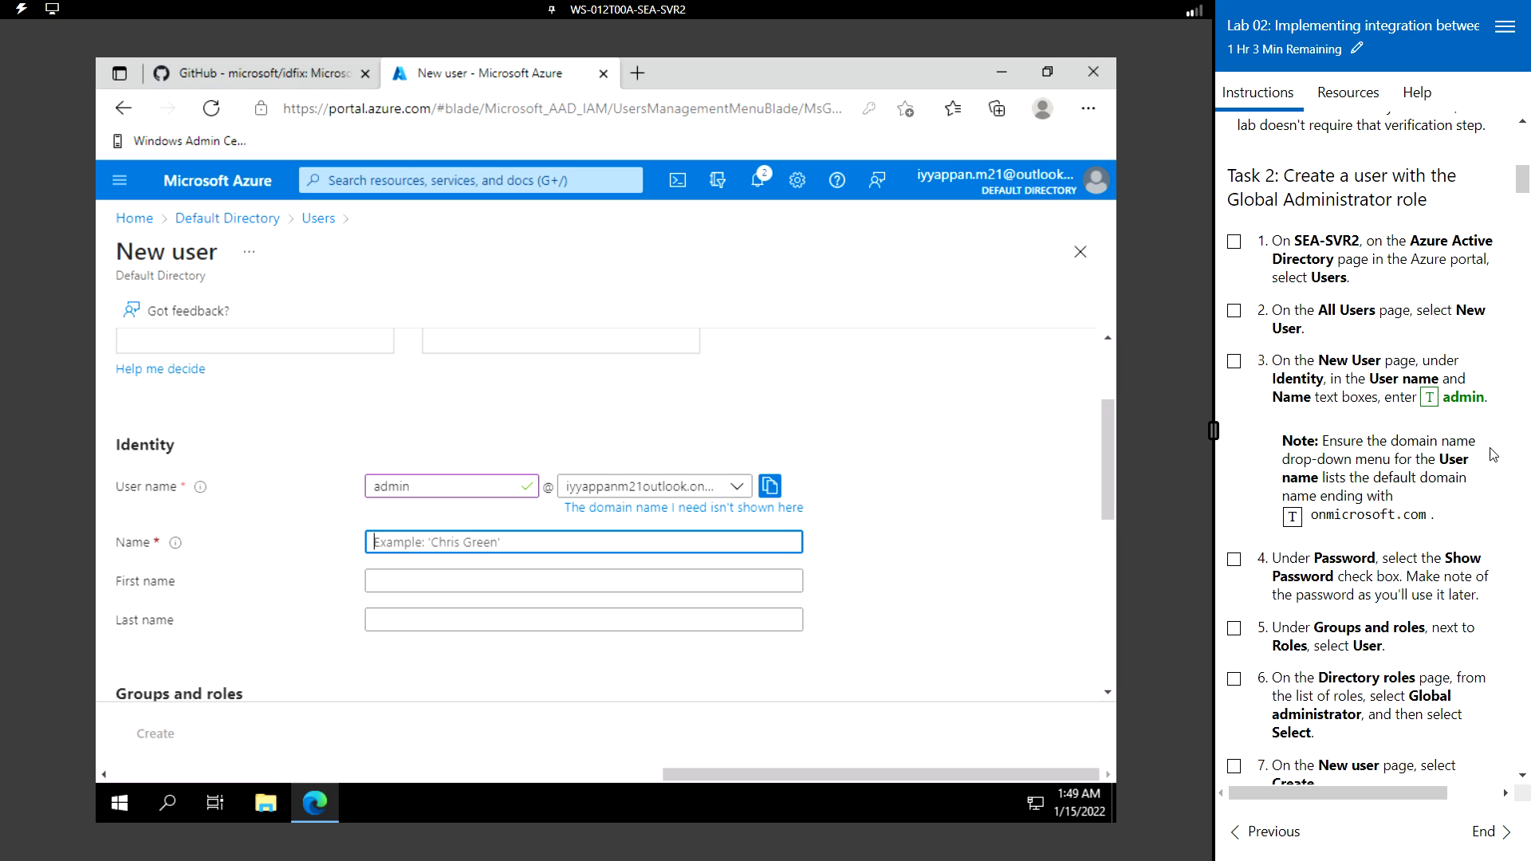
click(1428, 397)
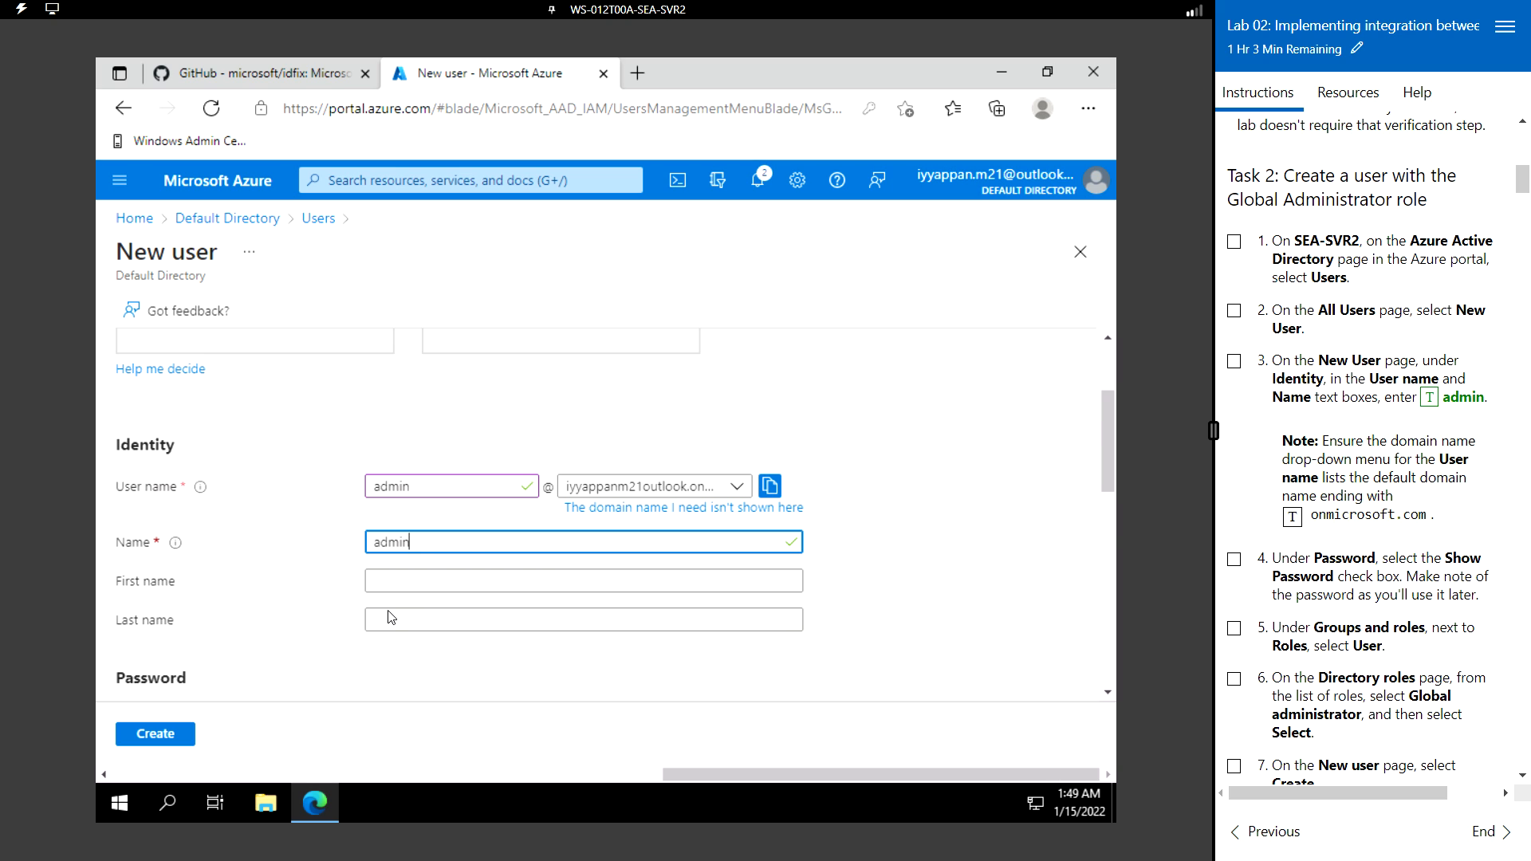
scroll(391, 618, down, 2)
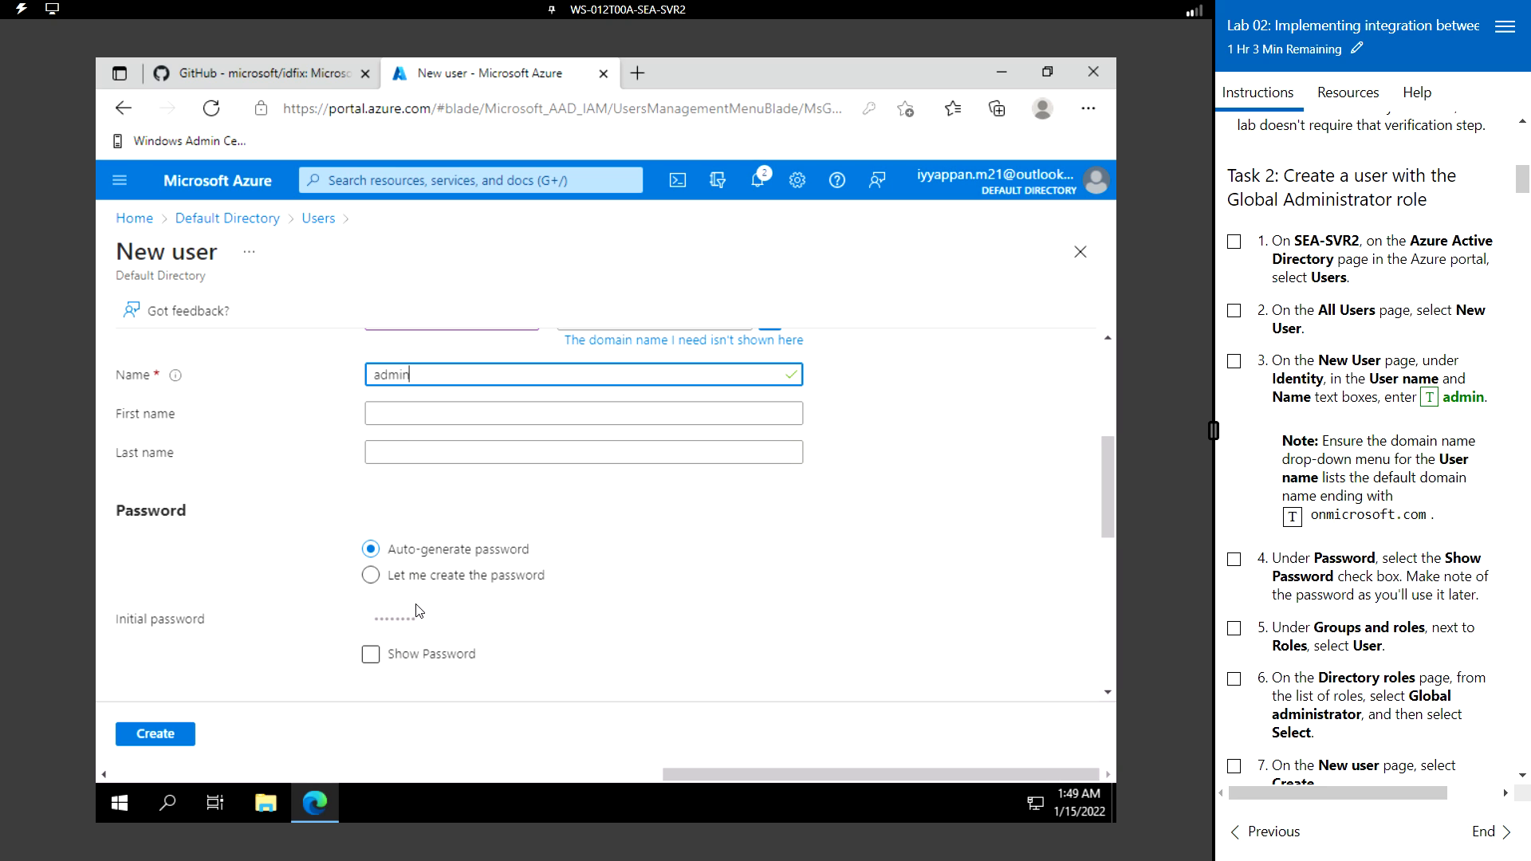
- Choose 'Let me create the password', fill in the lab password, and show it in plain text
click(375, 657)
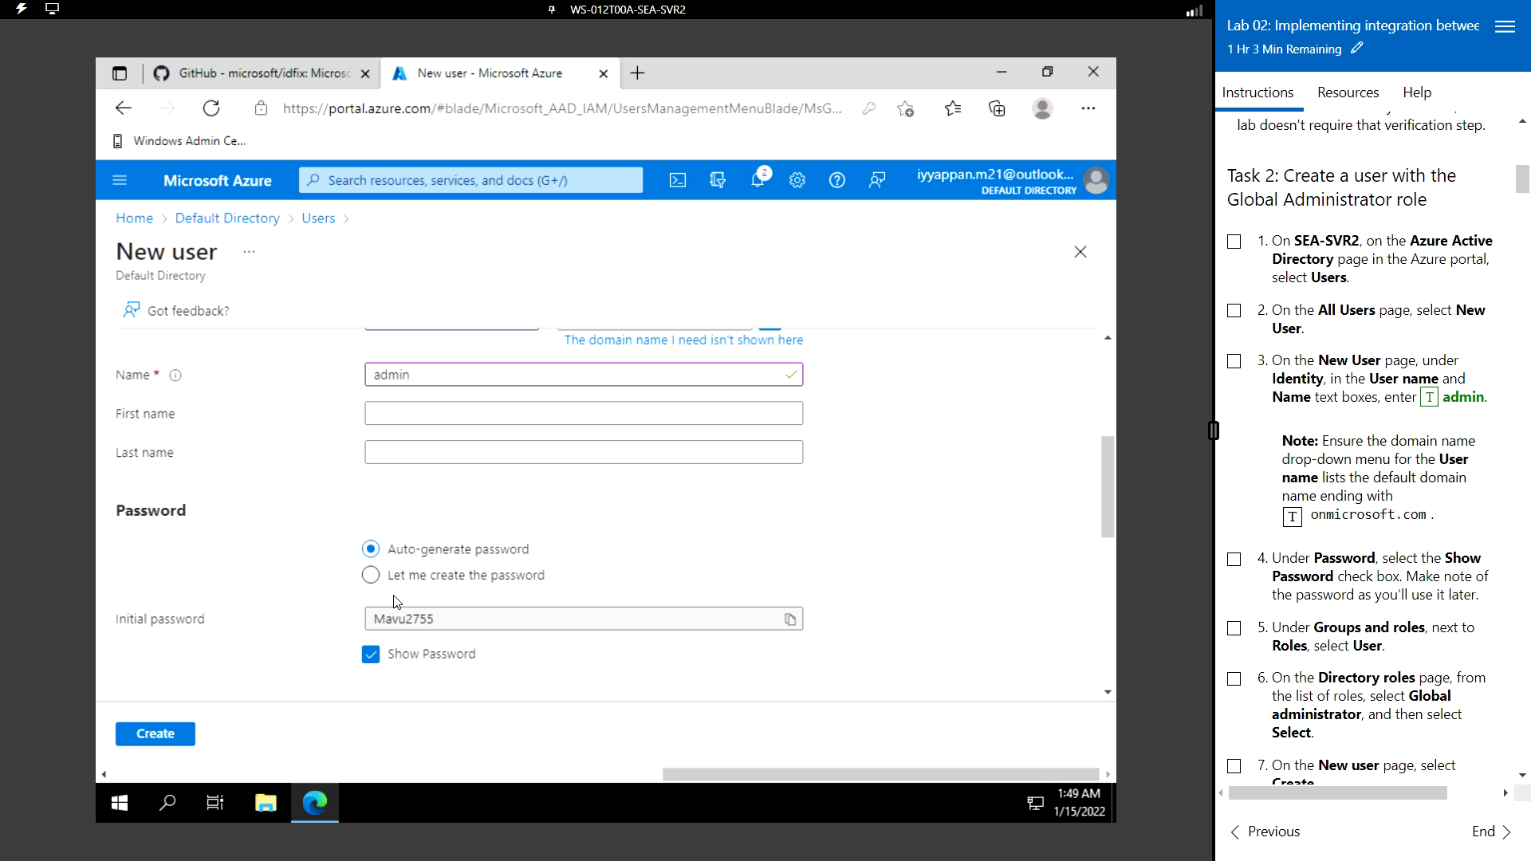
scroll(527, 582, down, 2)
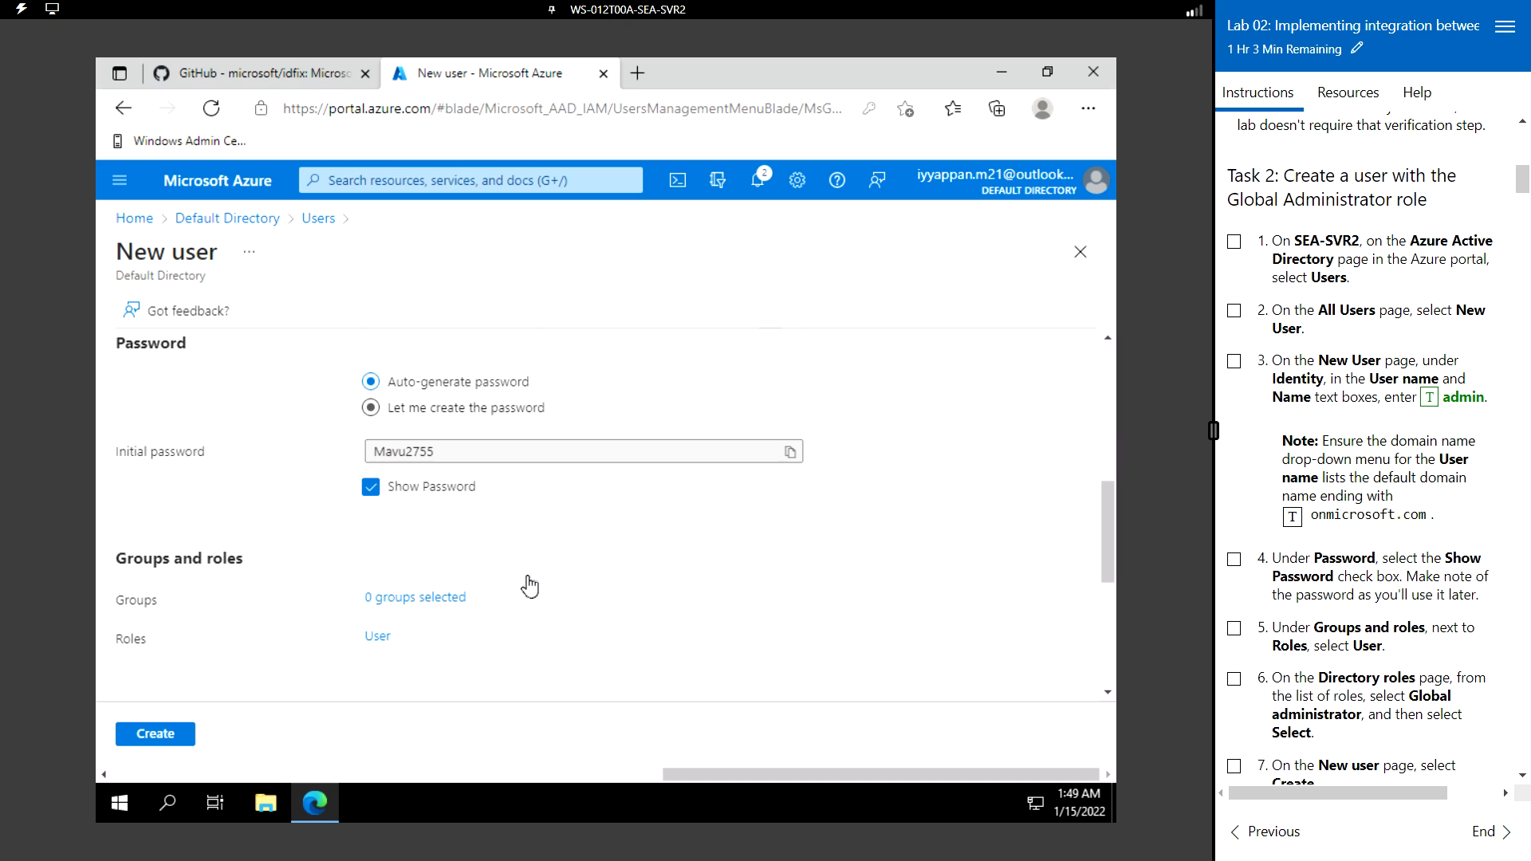
click(371, 407)
click(390, 453)
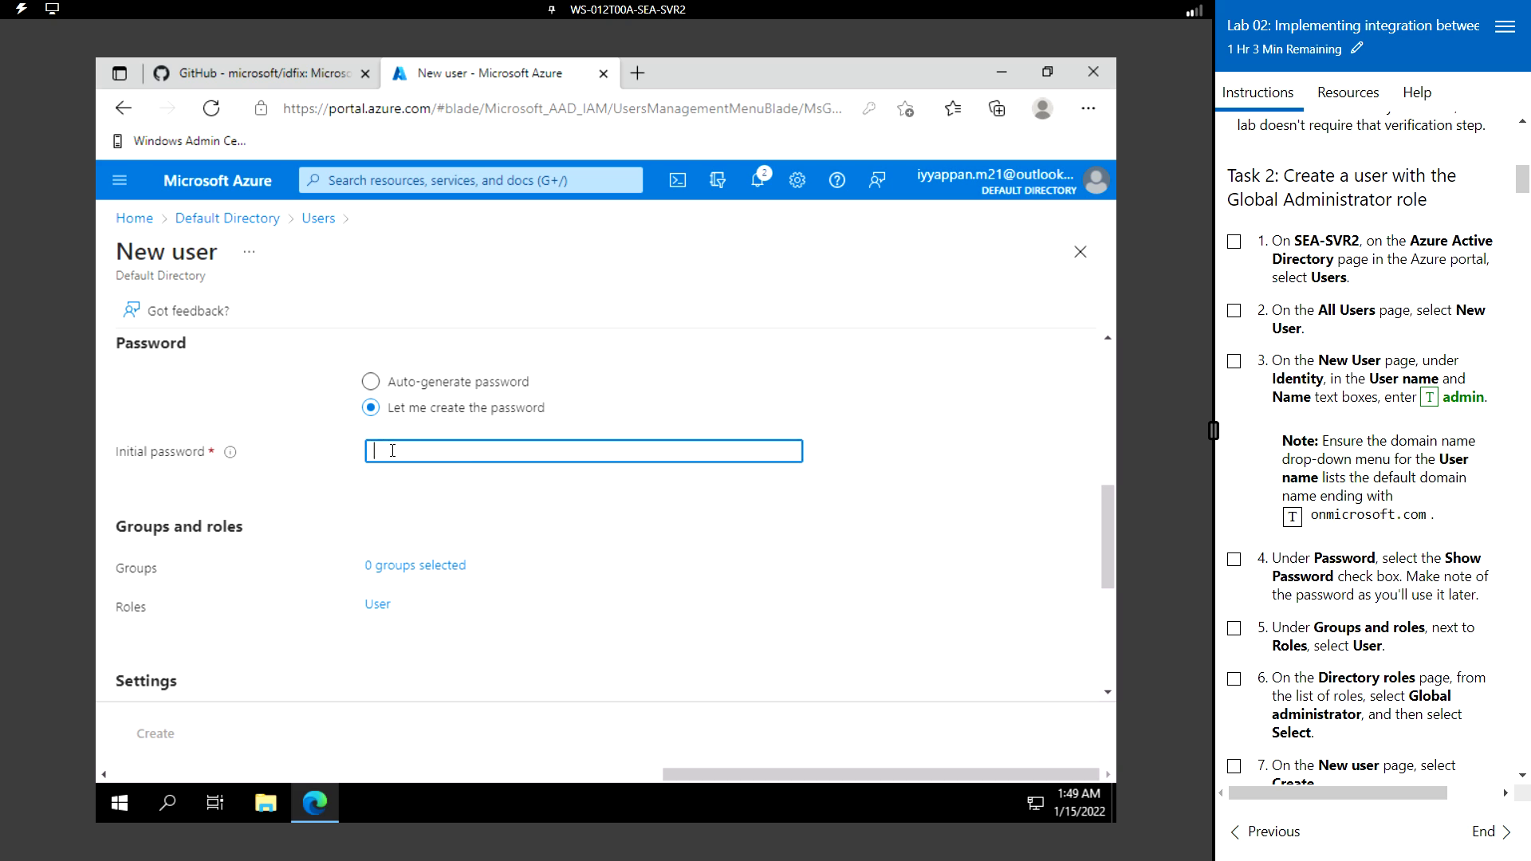
click(1347, 95)
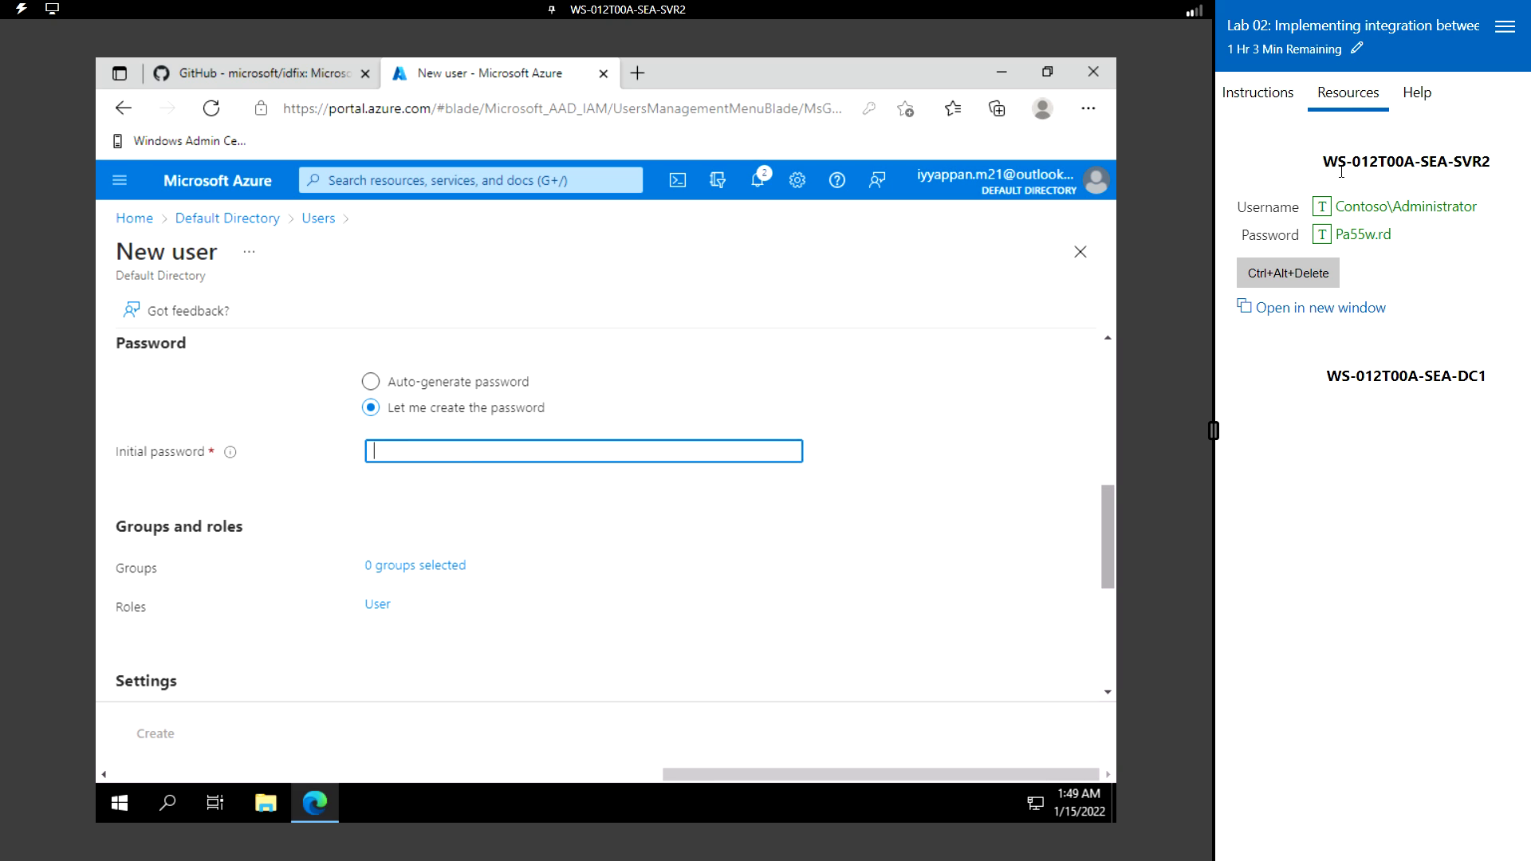
click(1322, 234)
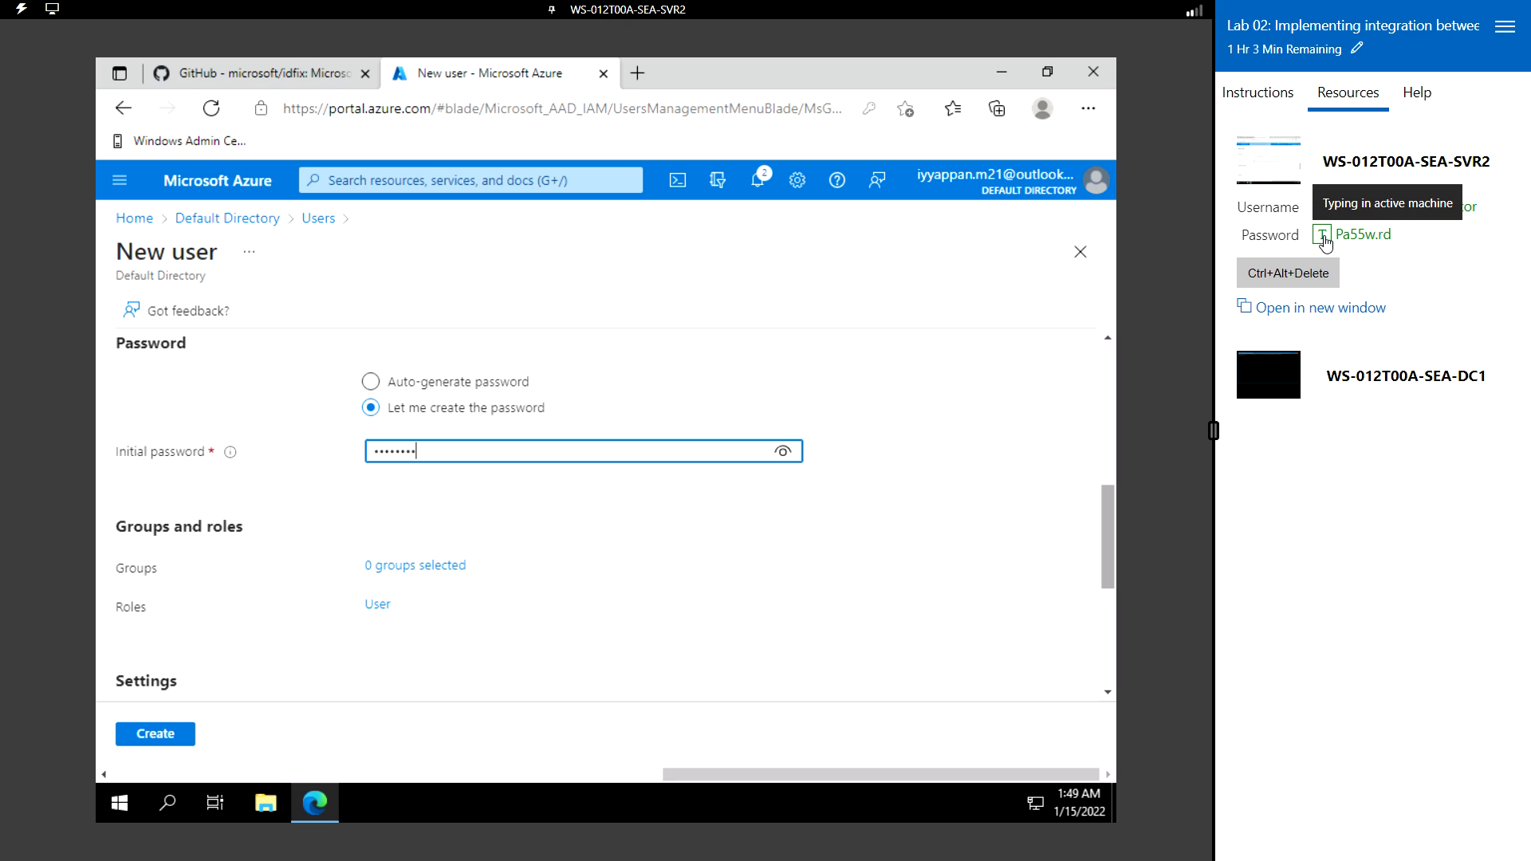
click(773, 453)
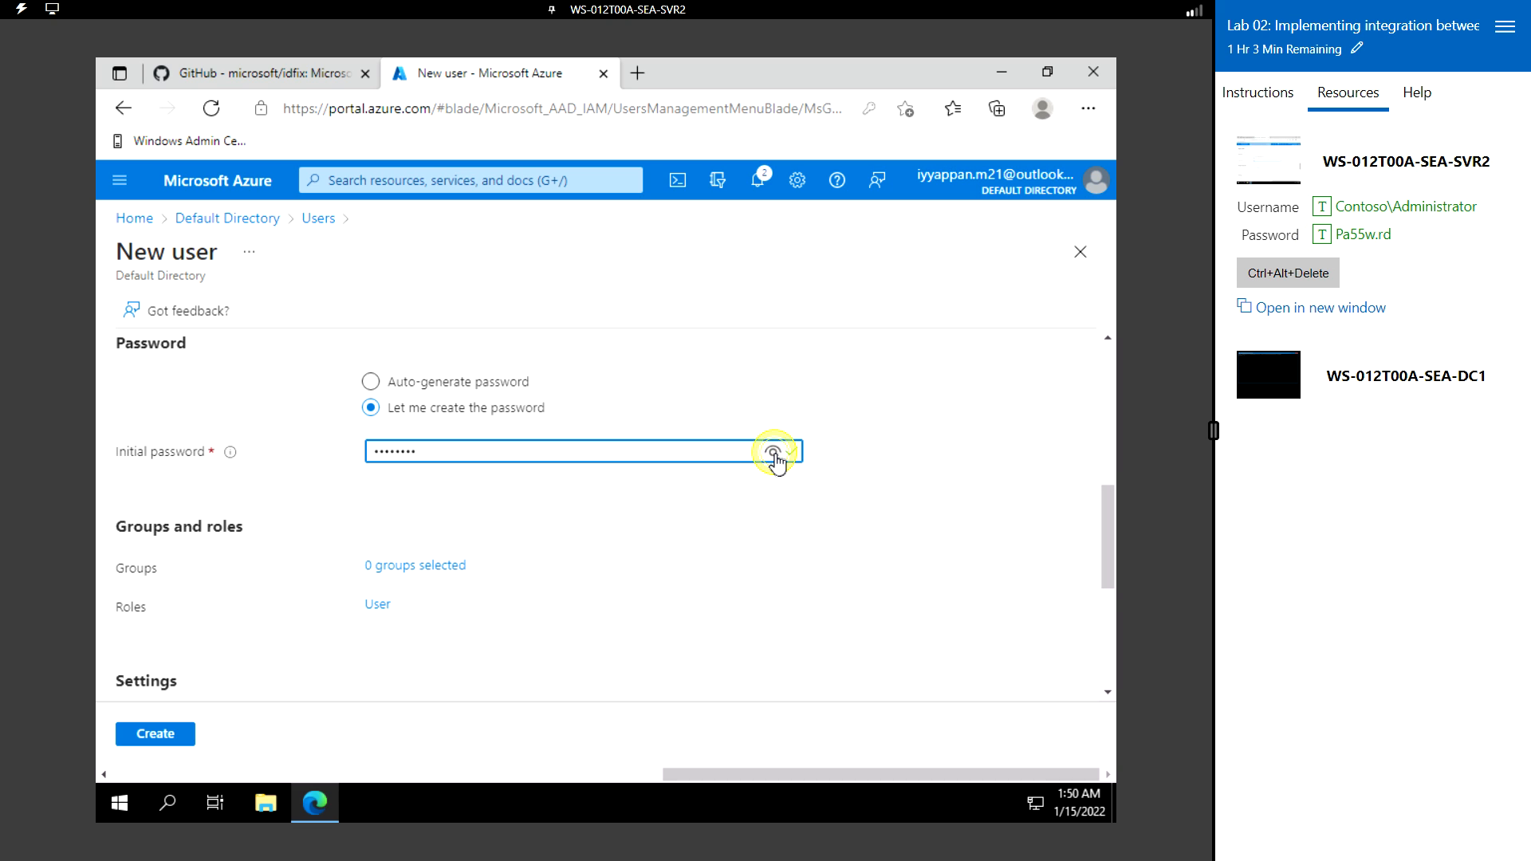
click(773, 453)
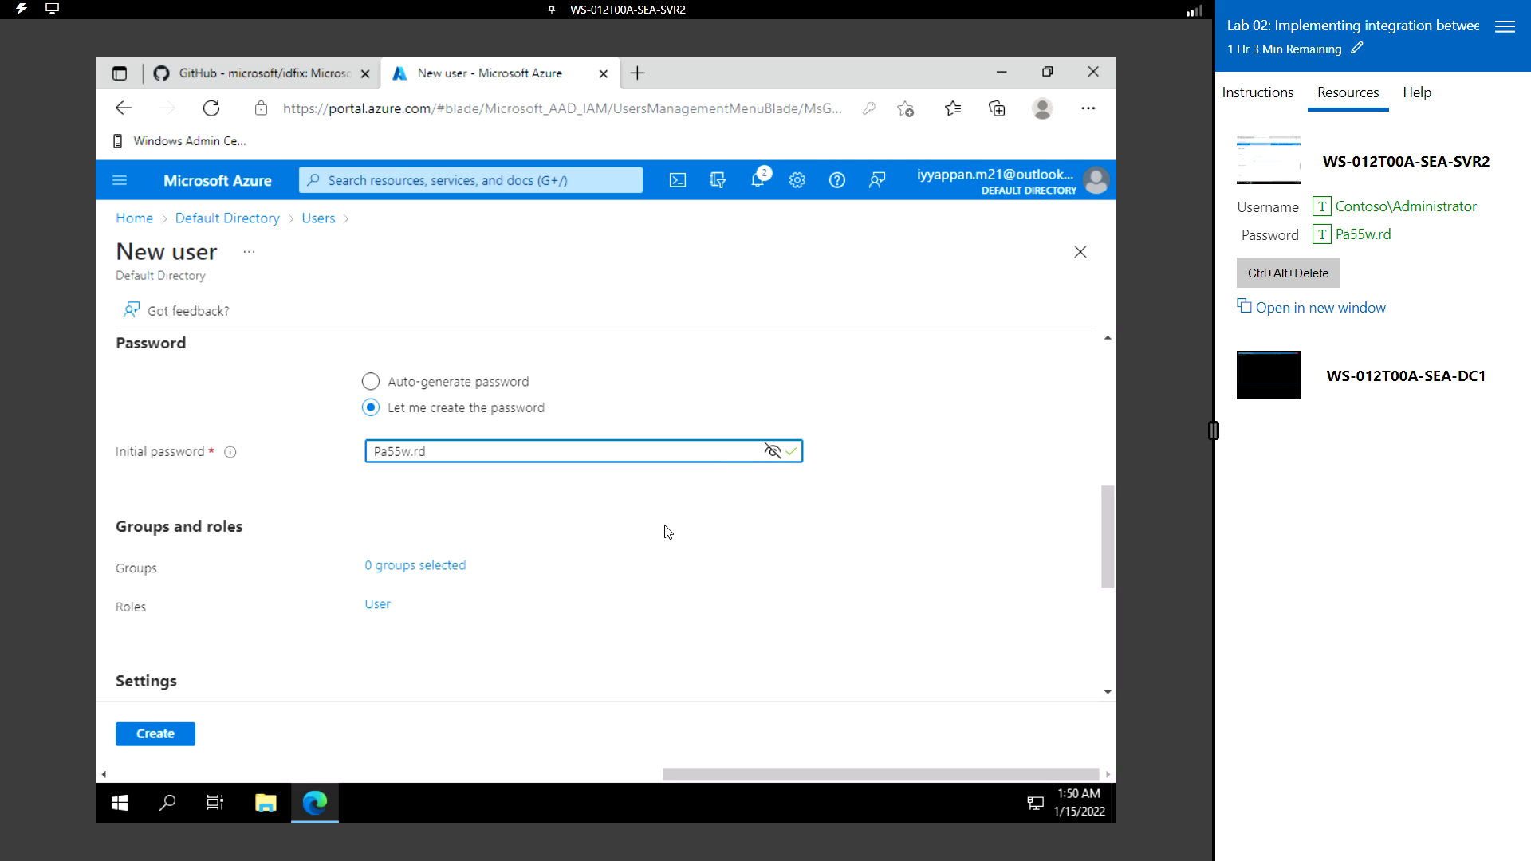
click(1258, 94)
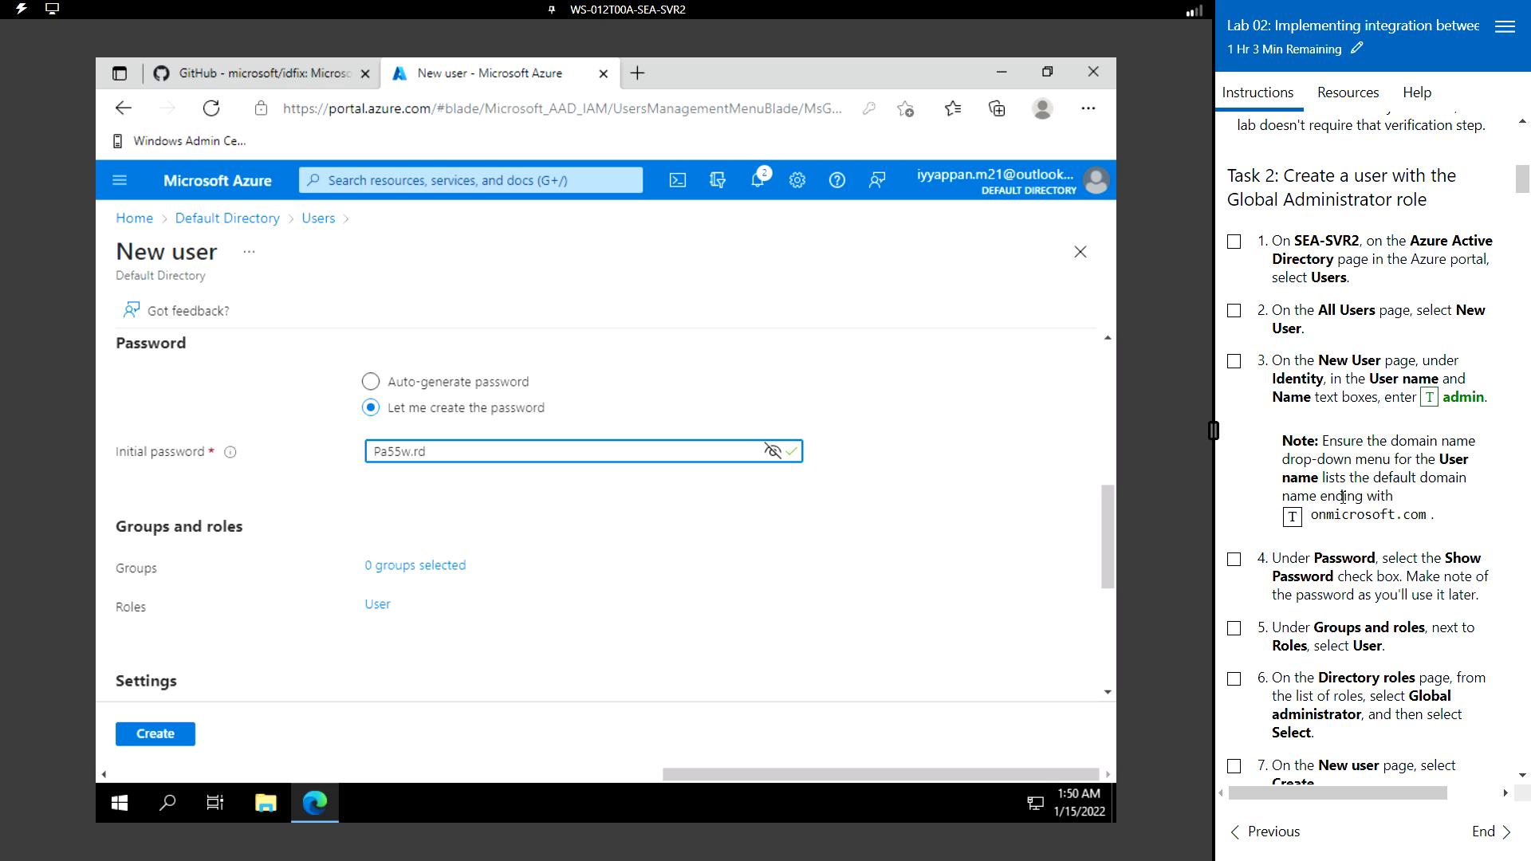
scroll(1343, 498, down, 1)
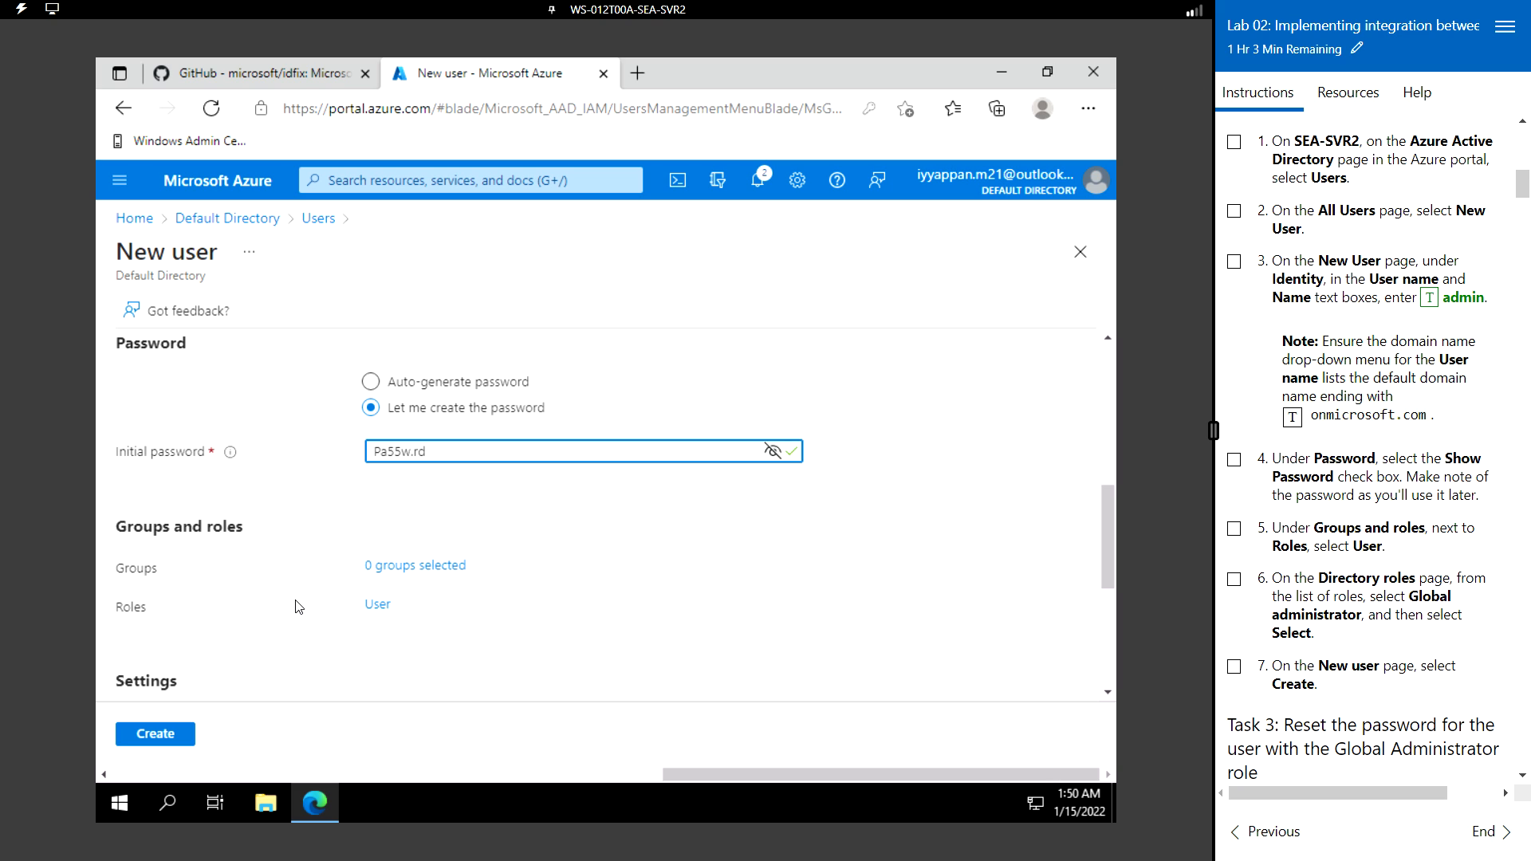
scroll(299, 605, down, 2)
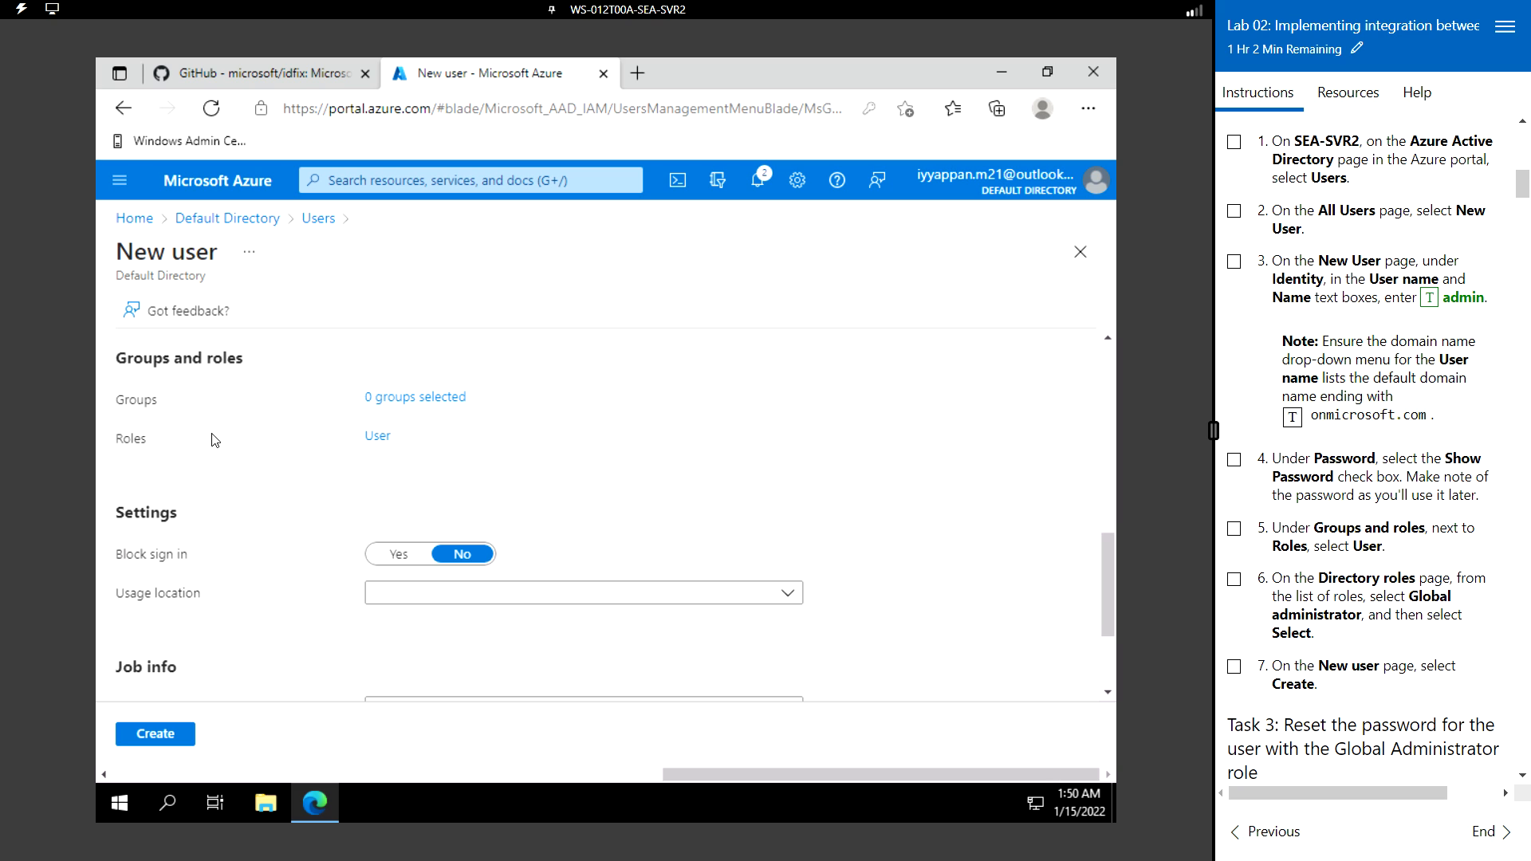
- Filter directory roles by 'gl' and assign Global administrator to the admin user
click(380, 441)
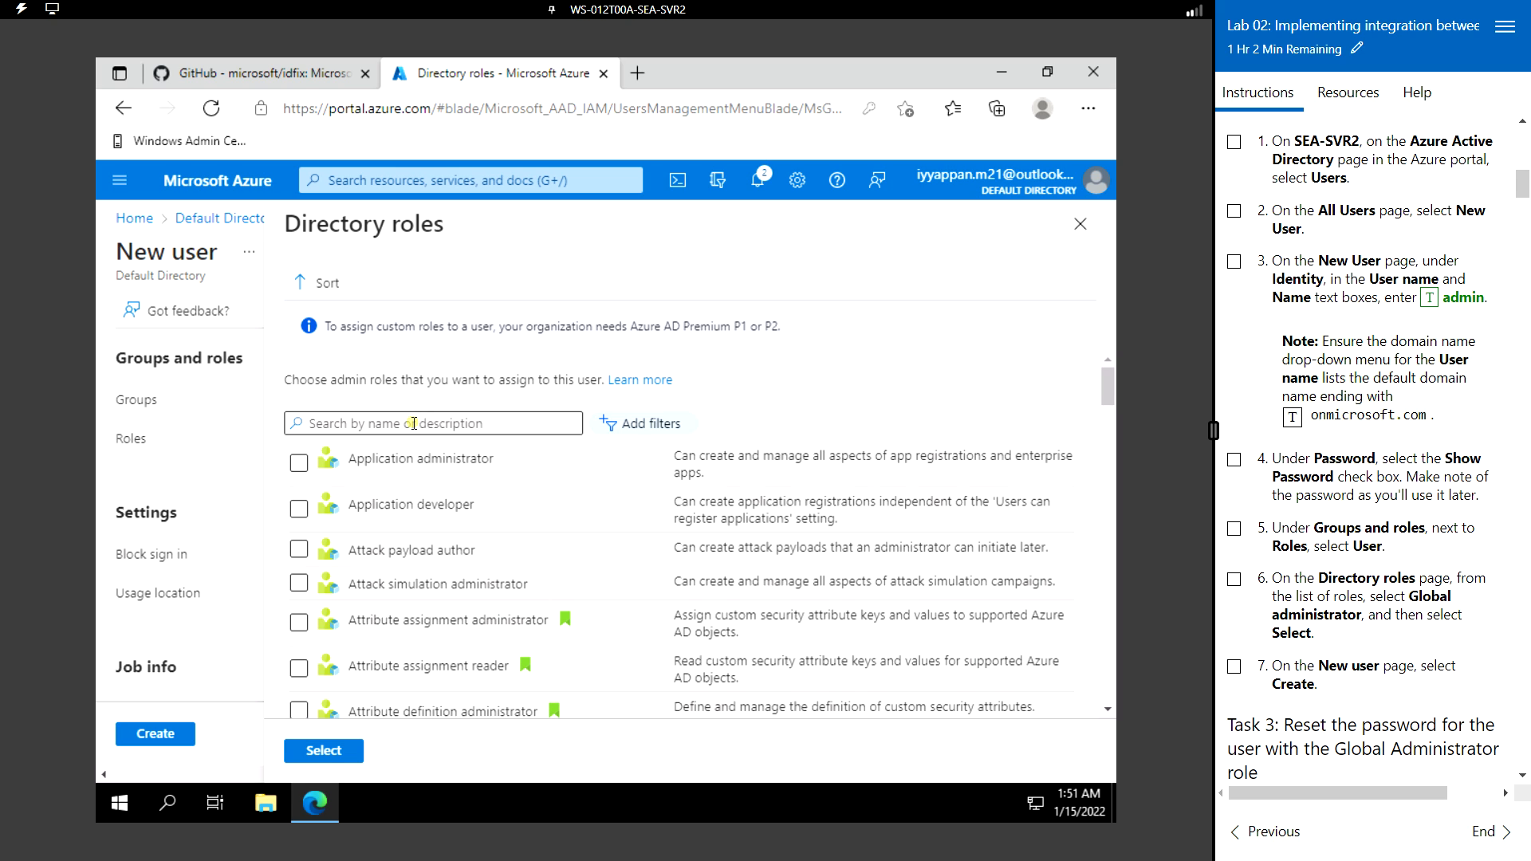
click(414, 424)
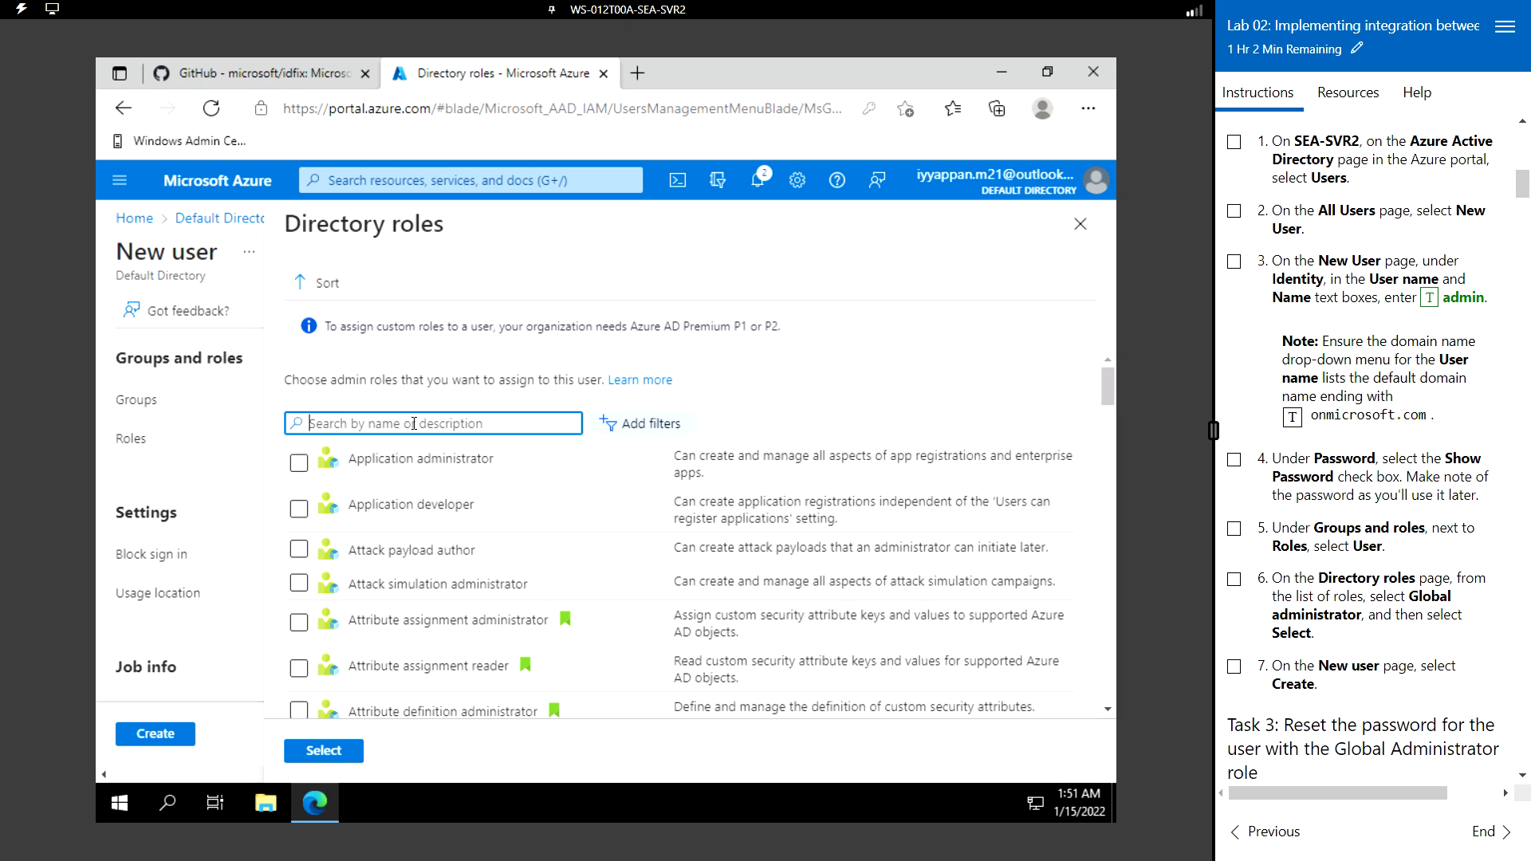
text(glo)
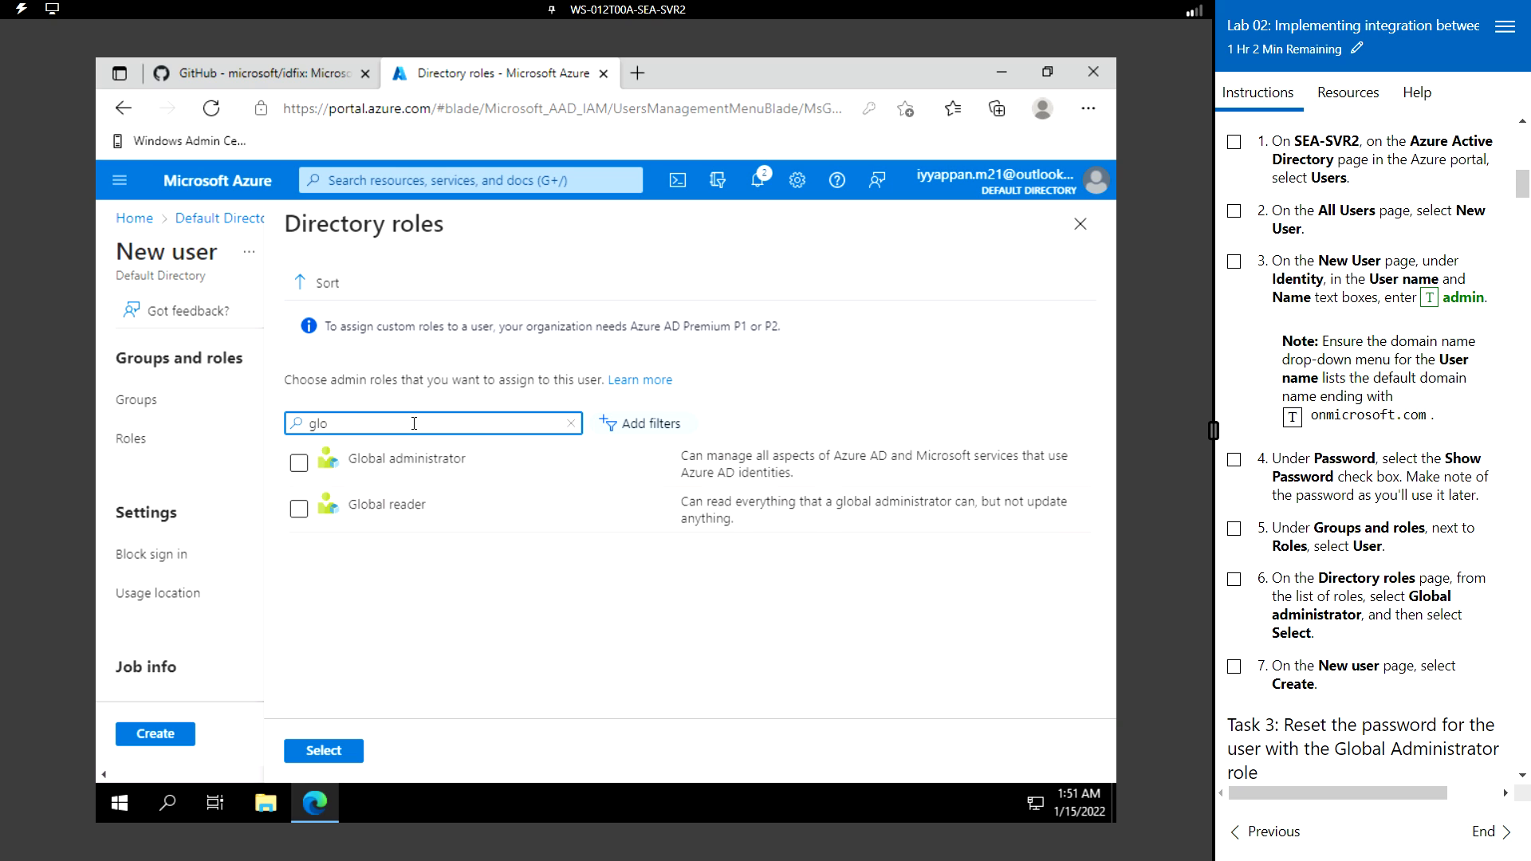
click(298, 463)
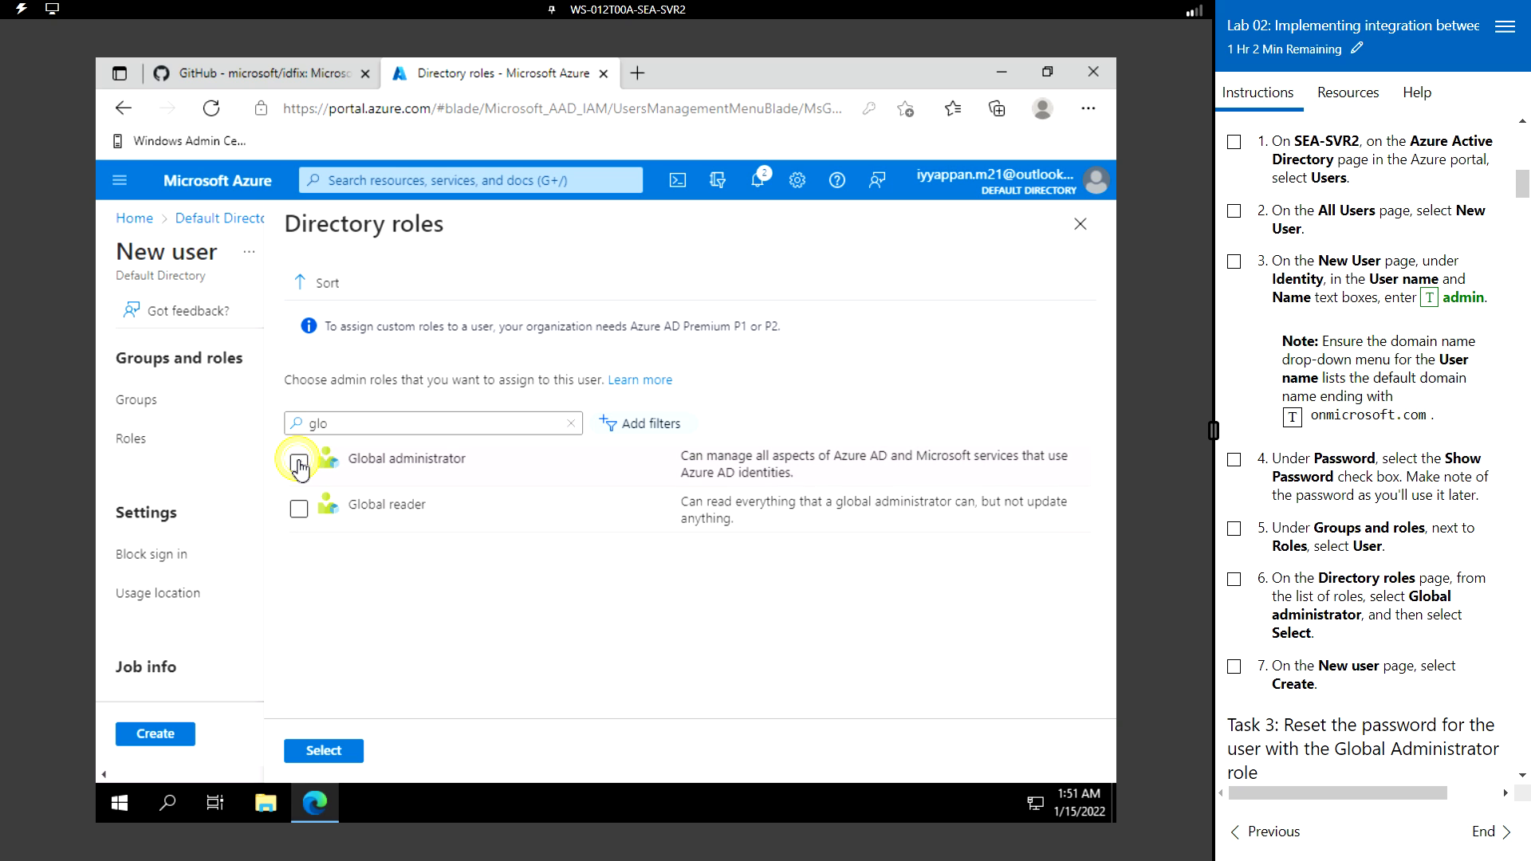
click(332, 750)
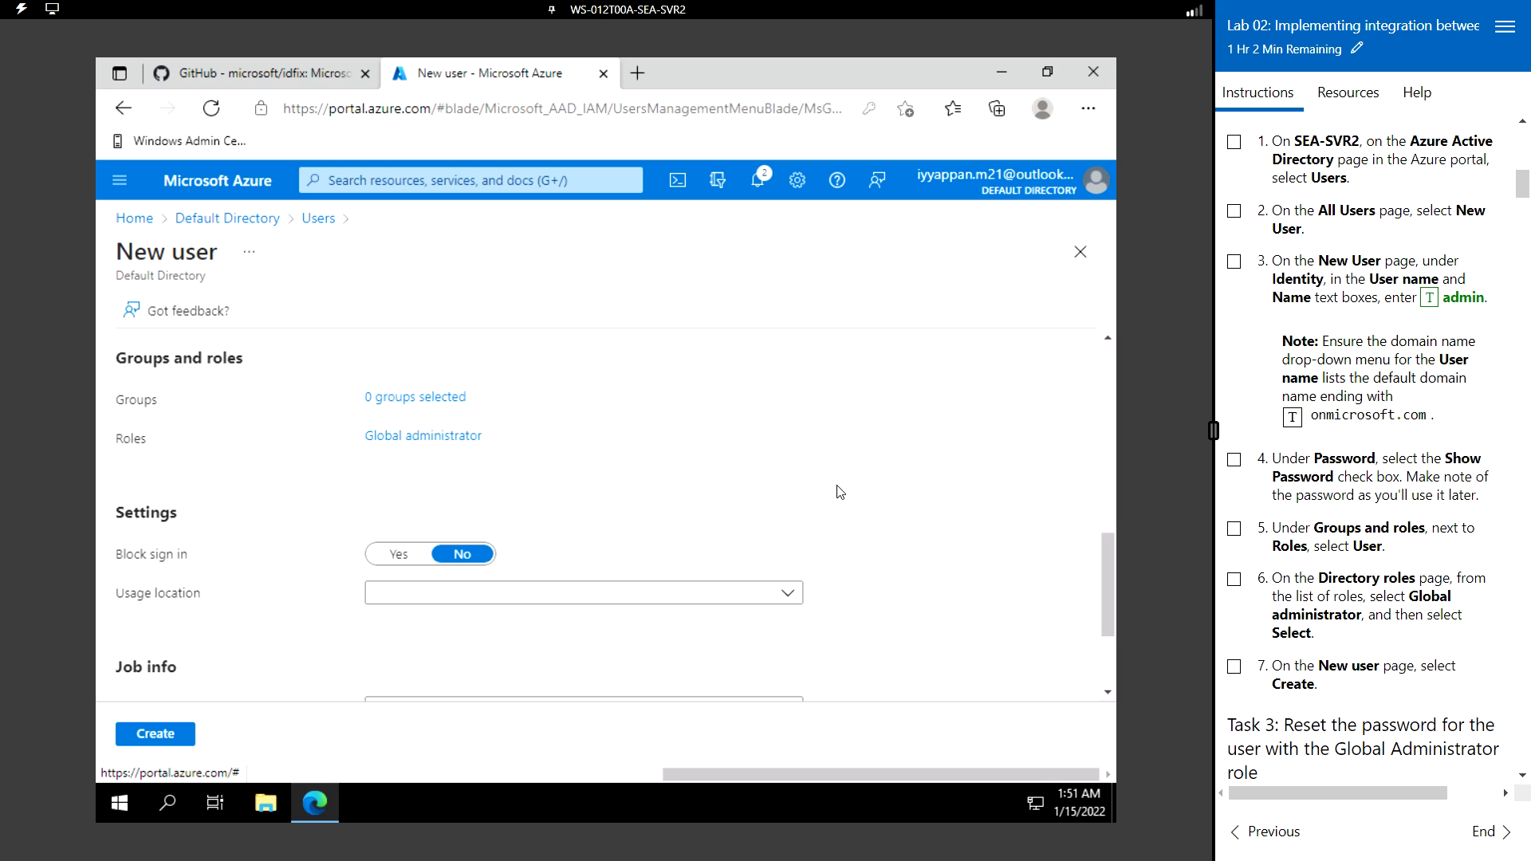
scroll(868, 500, down, 2)
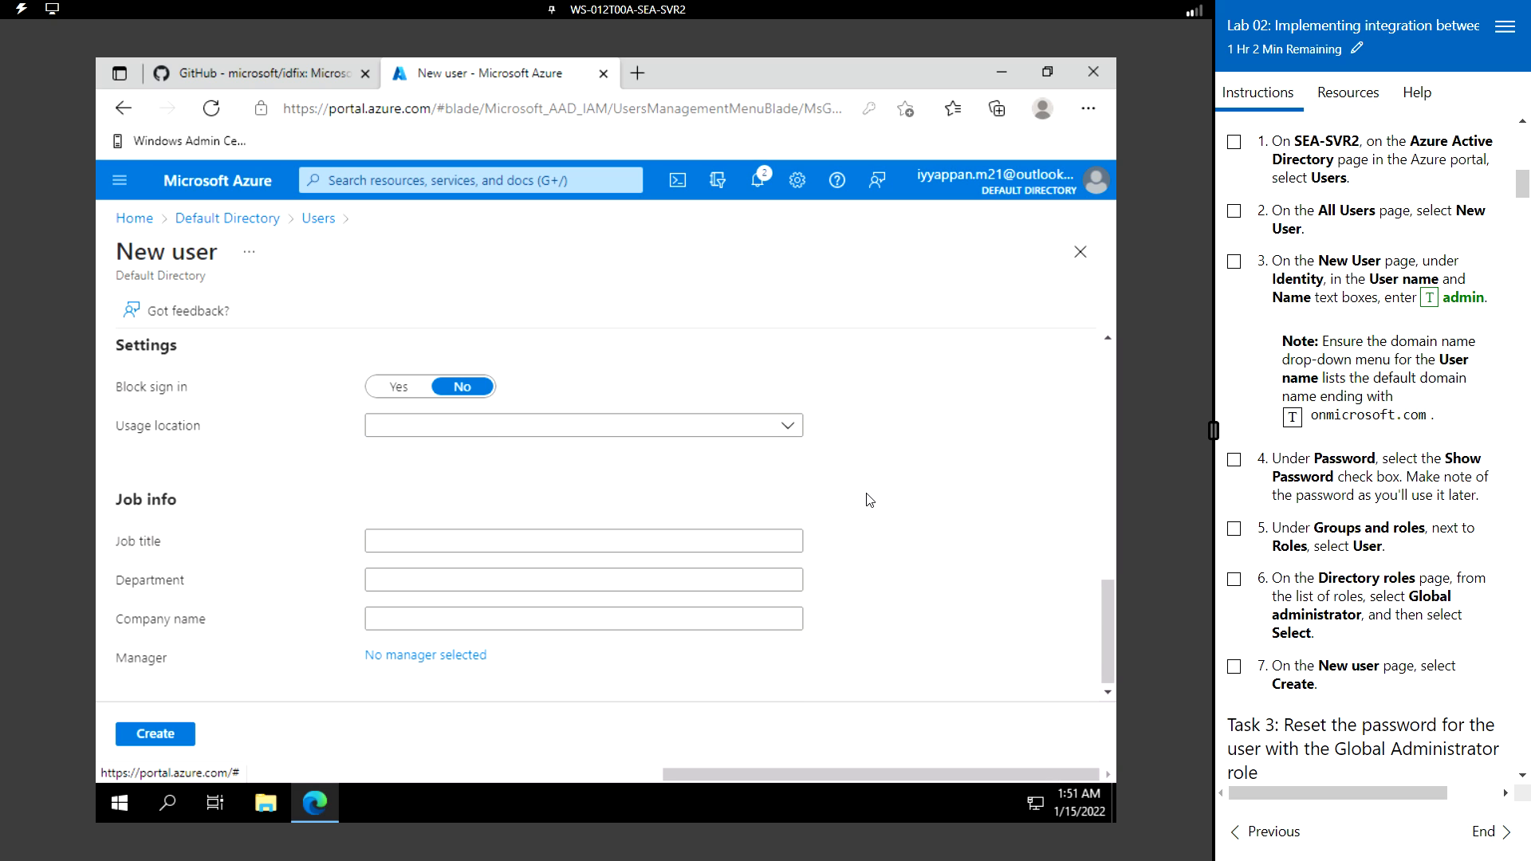
scroll(868, 500, down, 1)
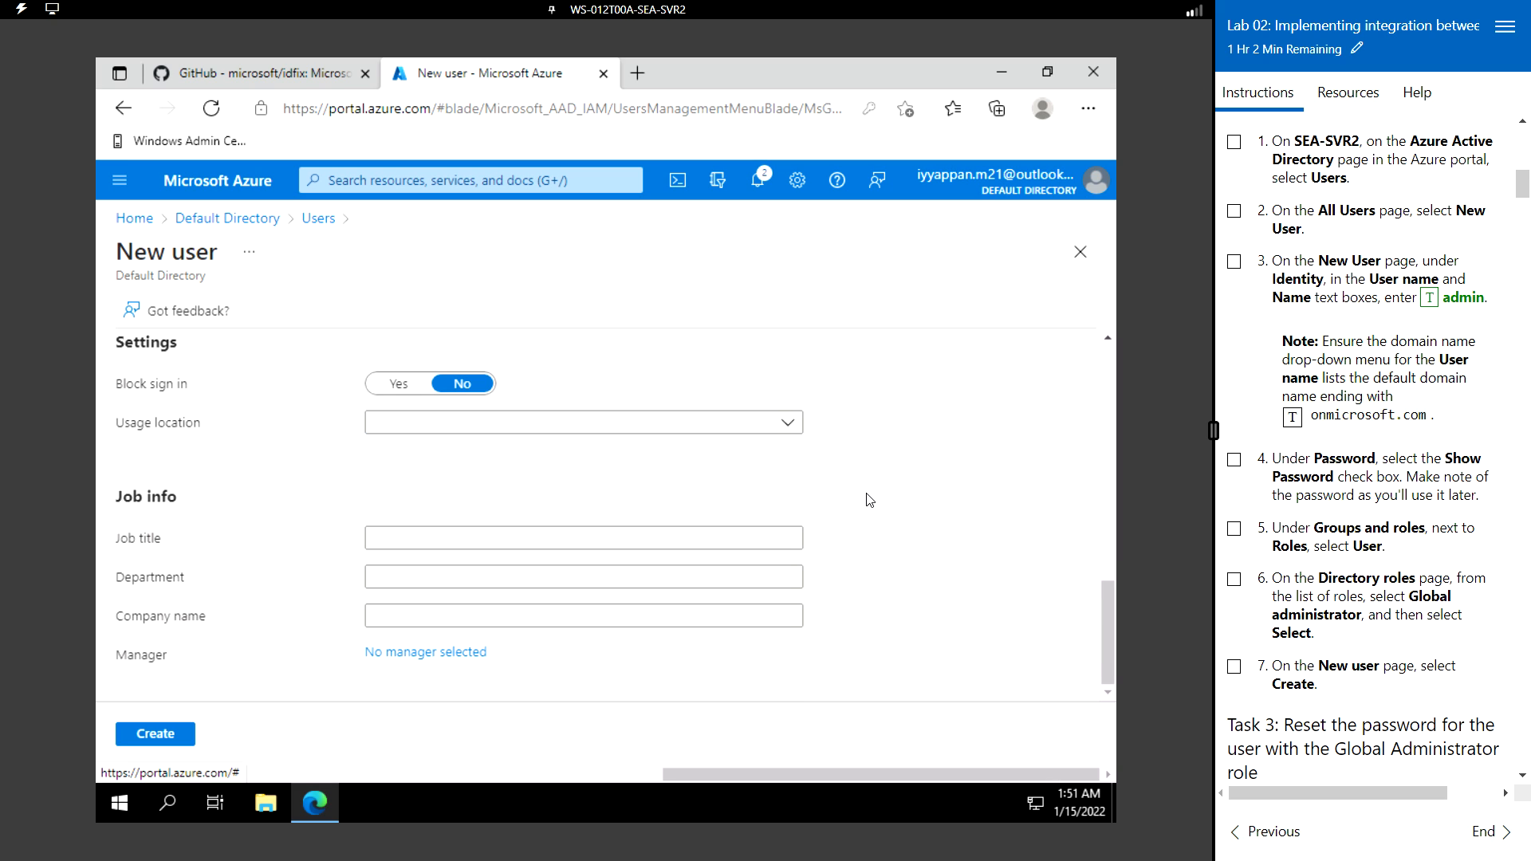
- Create the admin user and choose Never on Edge's save-password prompt
click(169, 735)
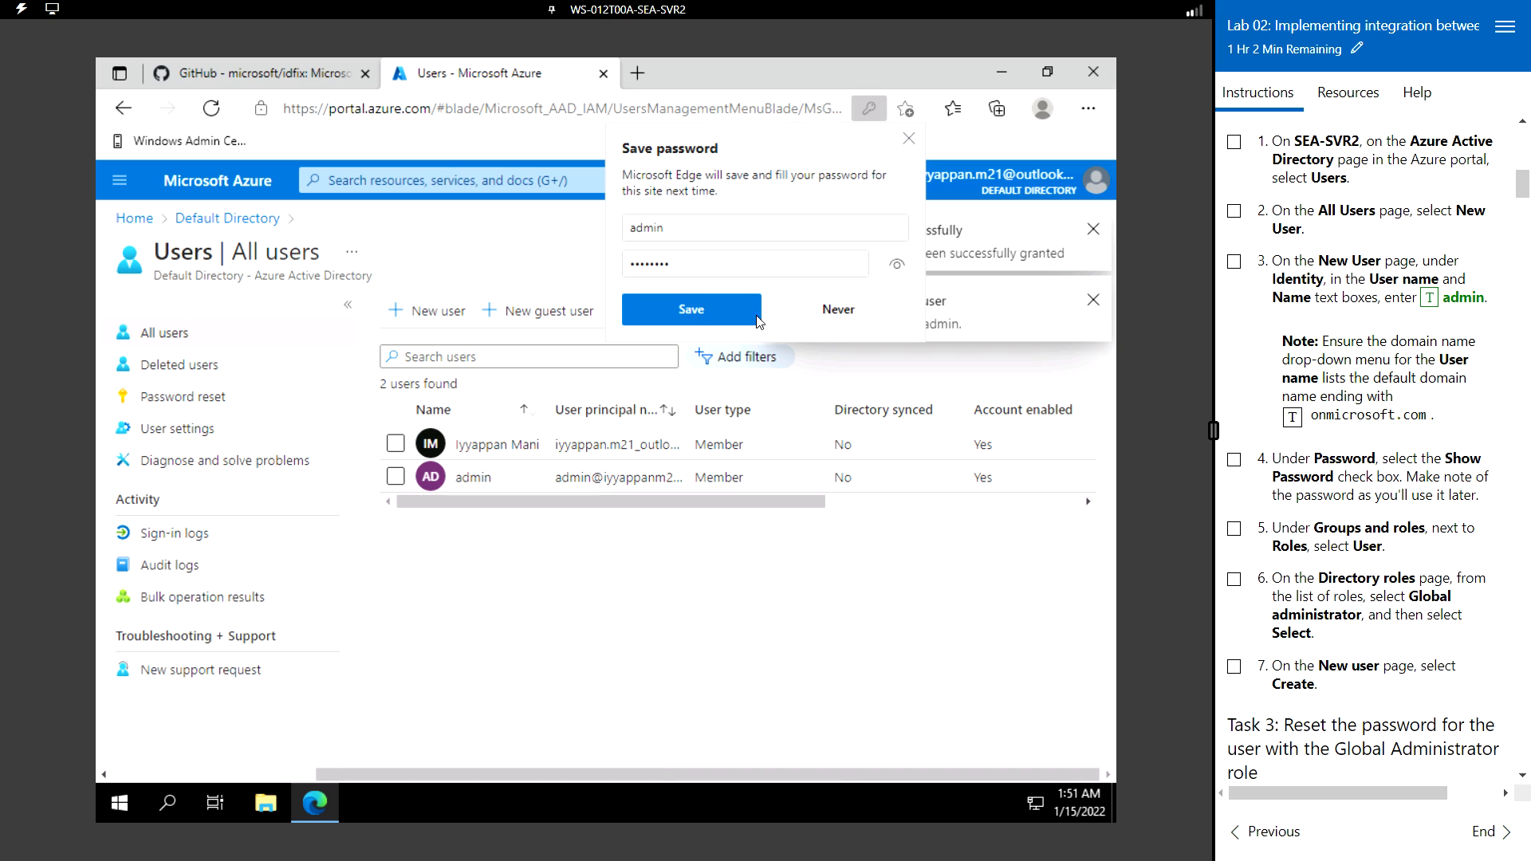
click(877, 317)
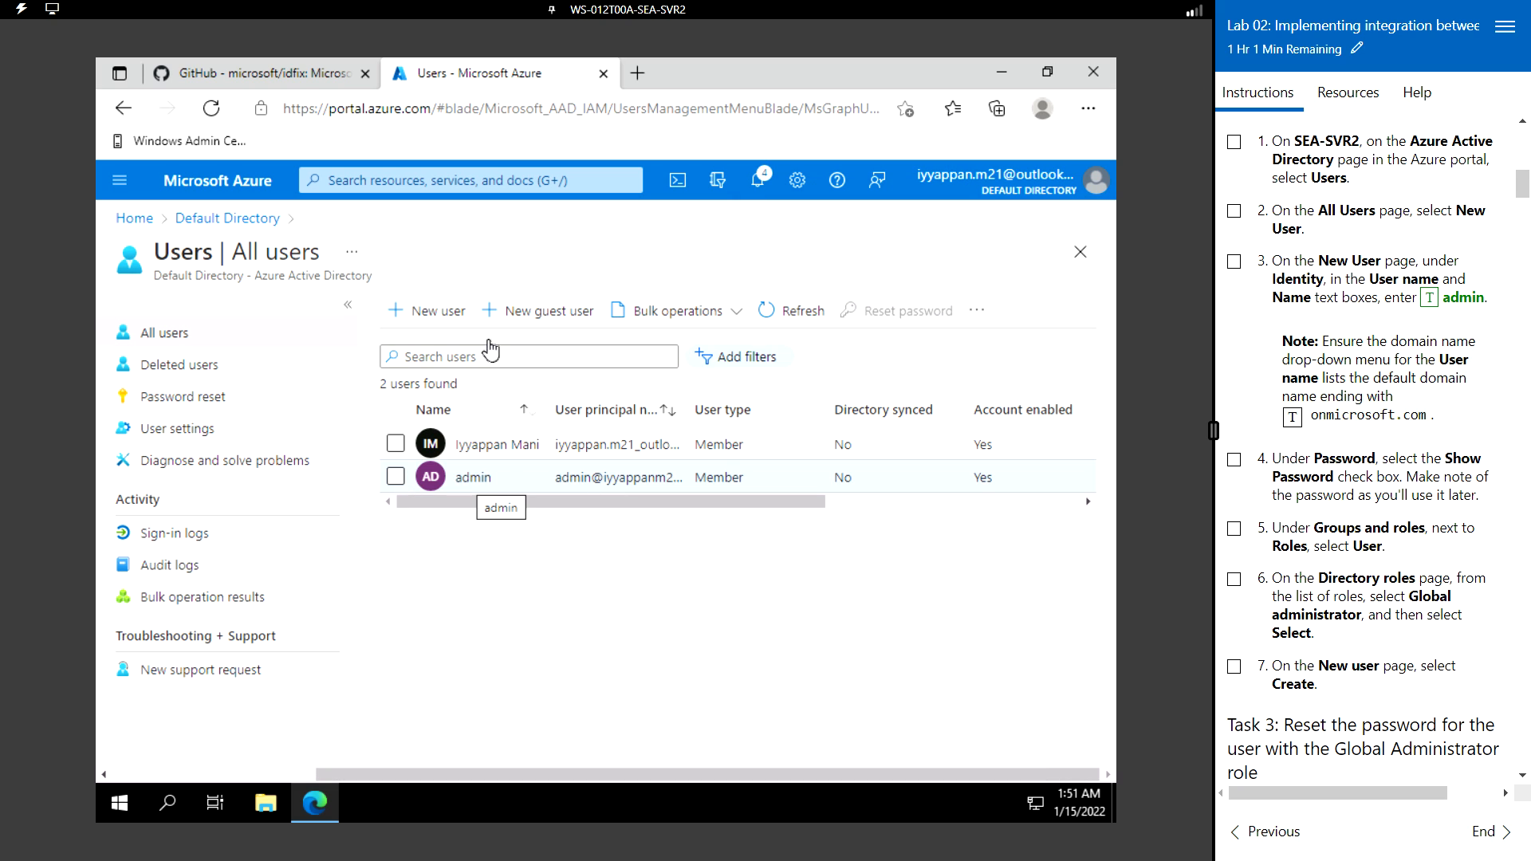
scroll(1363, 670, down, 2)
scroll(1363, 670, down, 6)
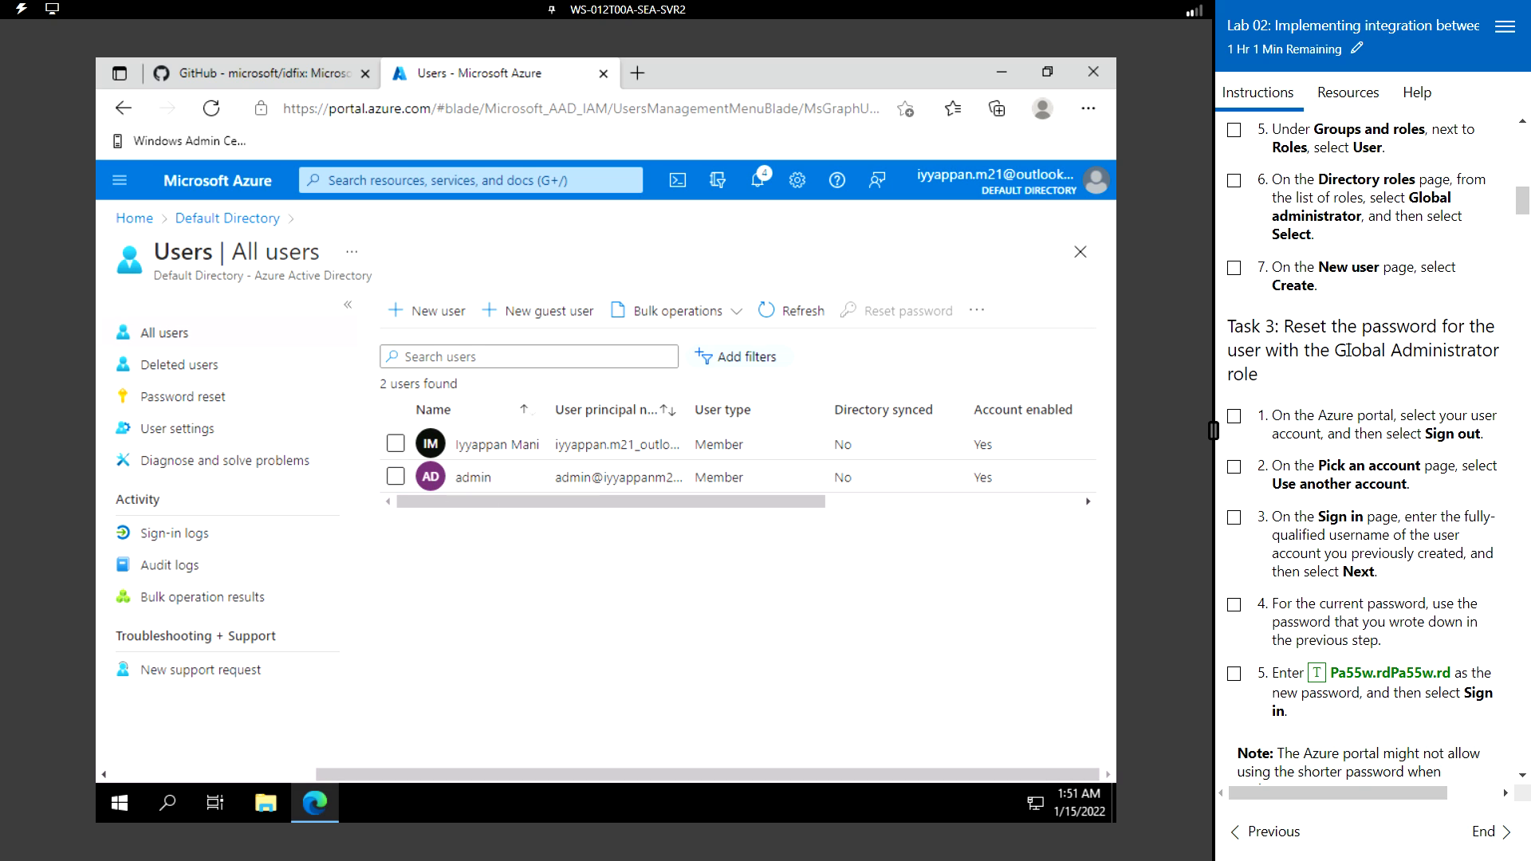
scroll(1348, 351, down, 3)
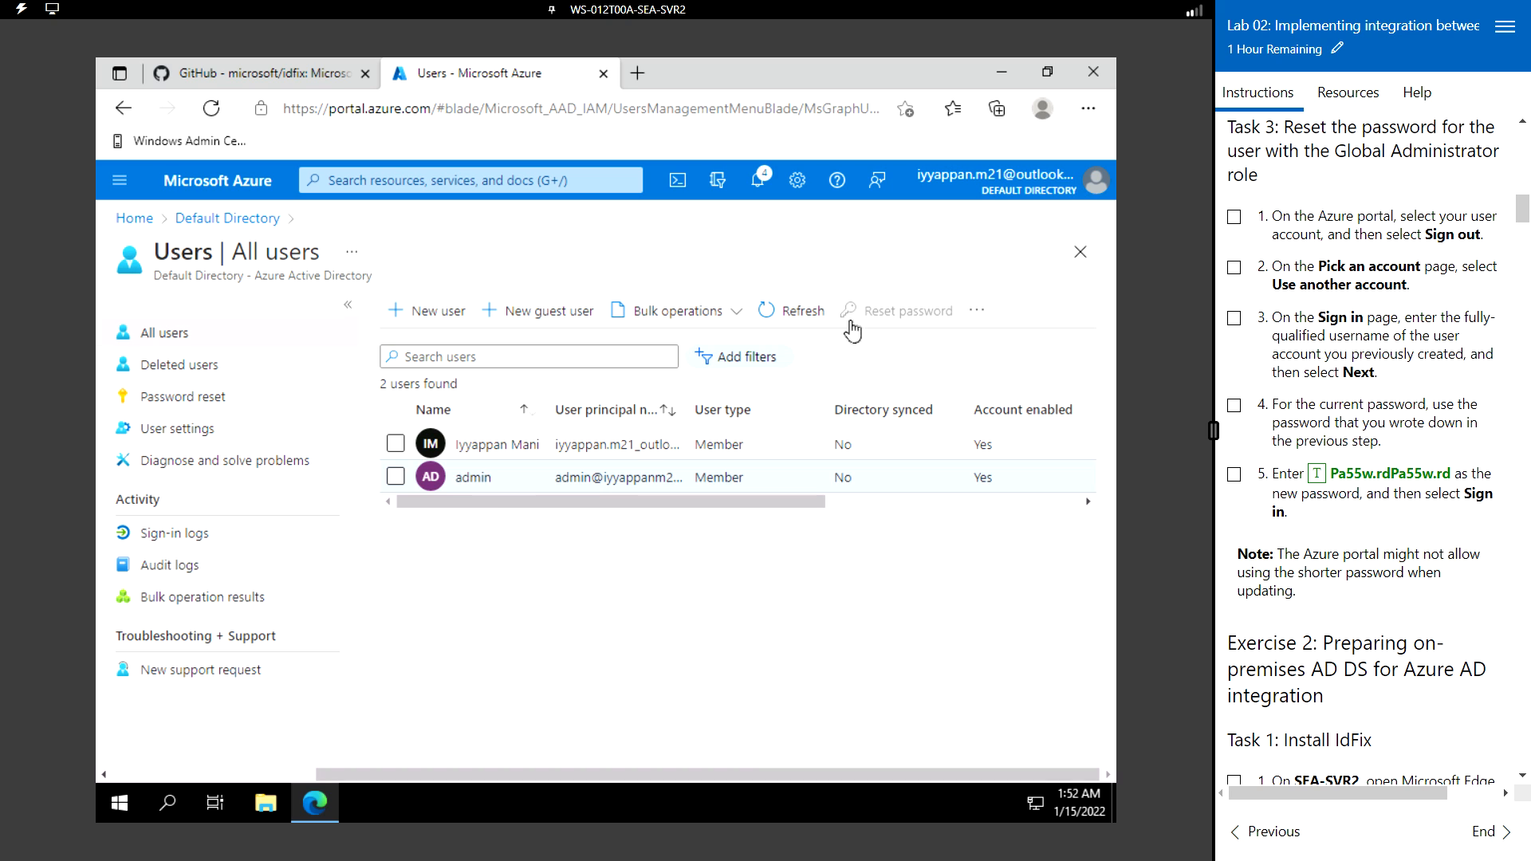
- Open the admin user's Profile and select its full user principal name
click(481, 481)
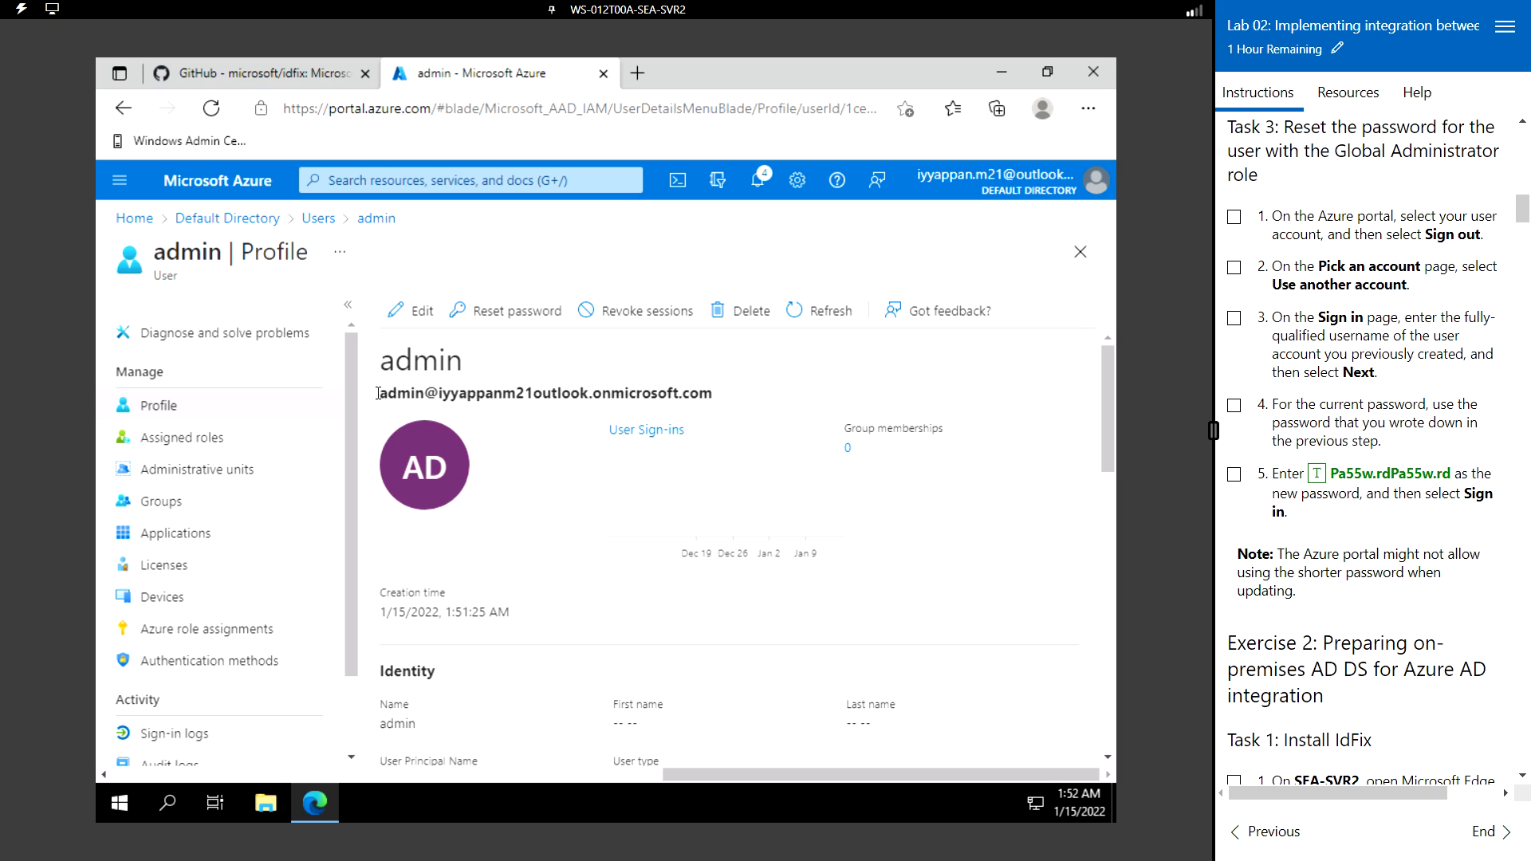
drag(380, 397, 710, 391)
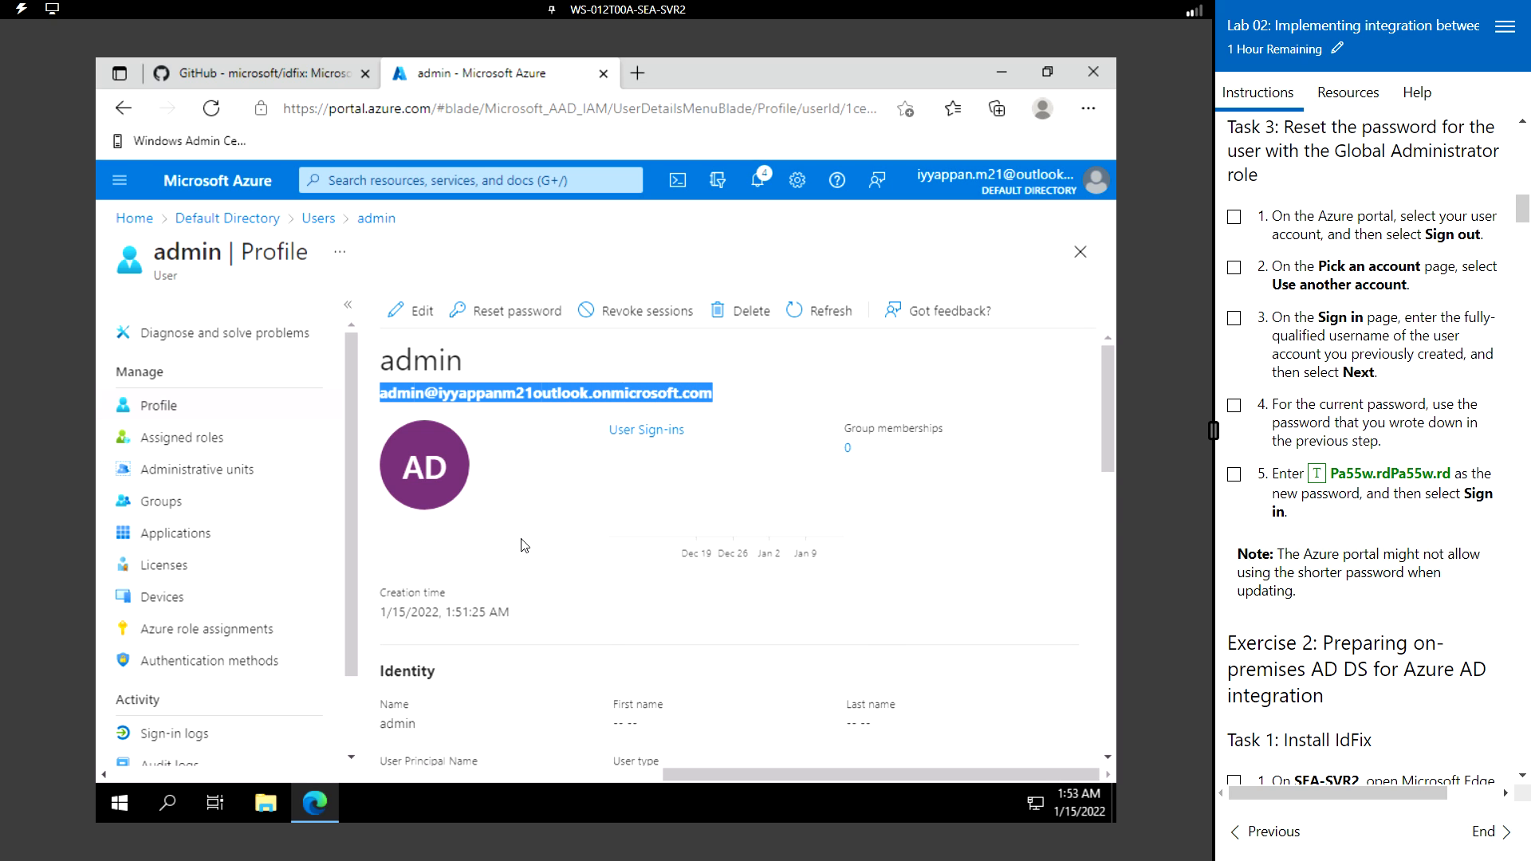
scroll(524, 545, down, 2)
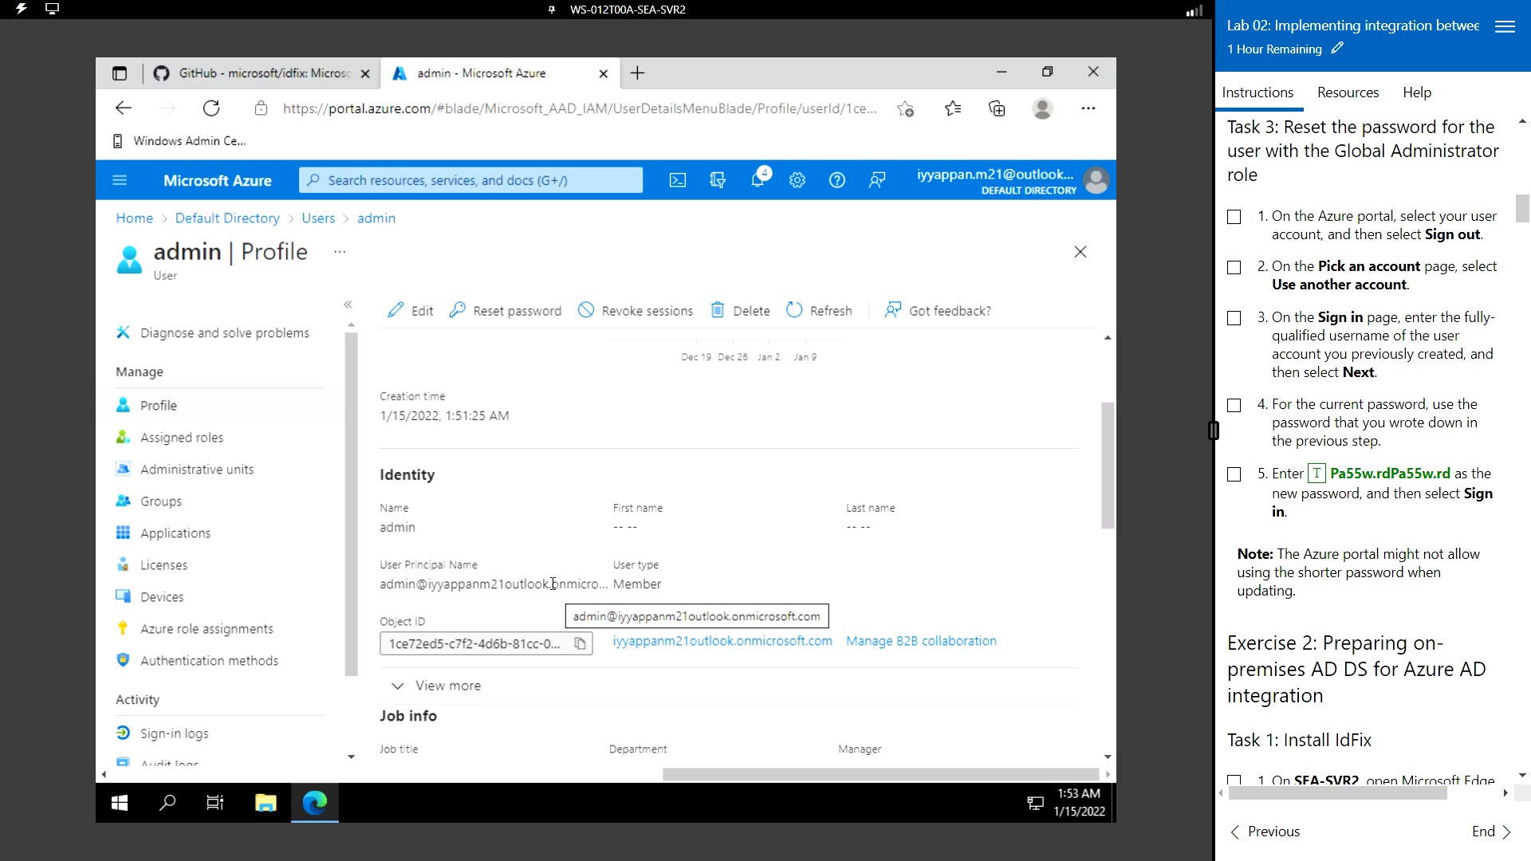
scroll(608, 576, down, 2)
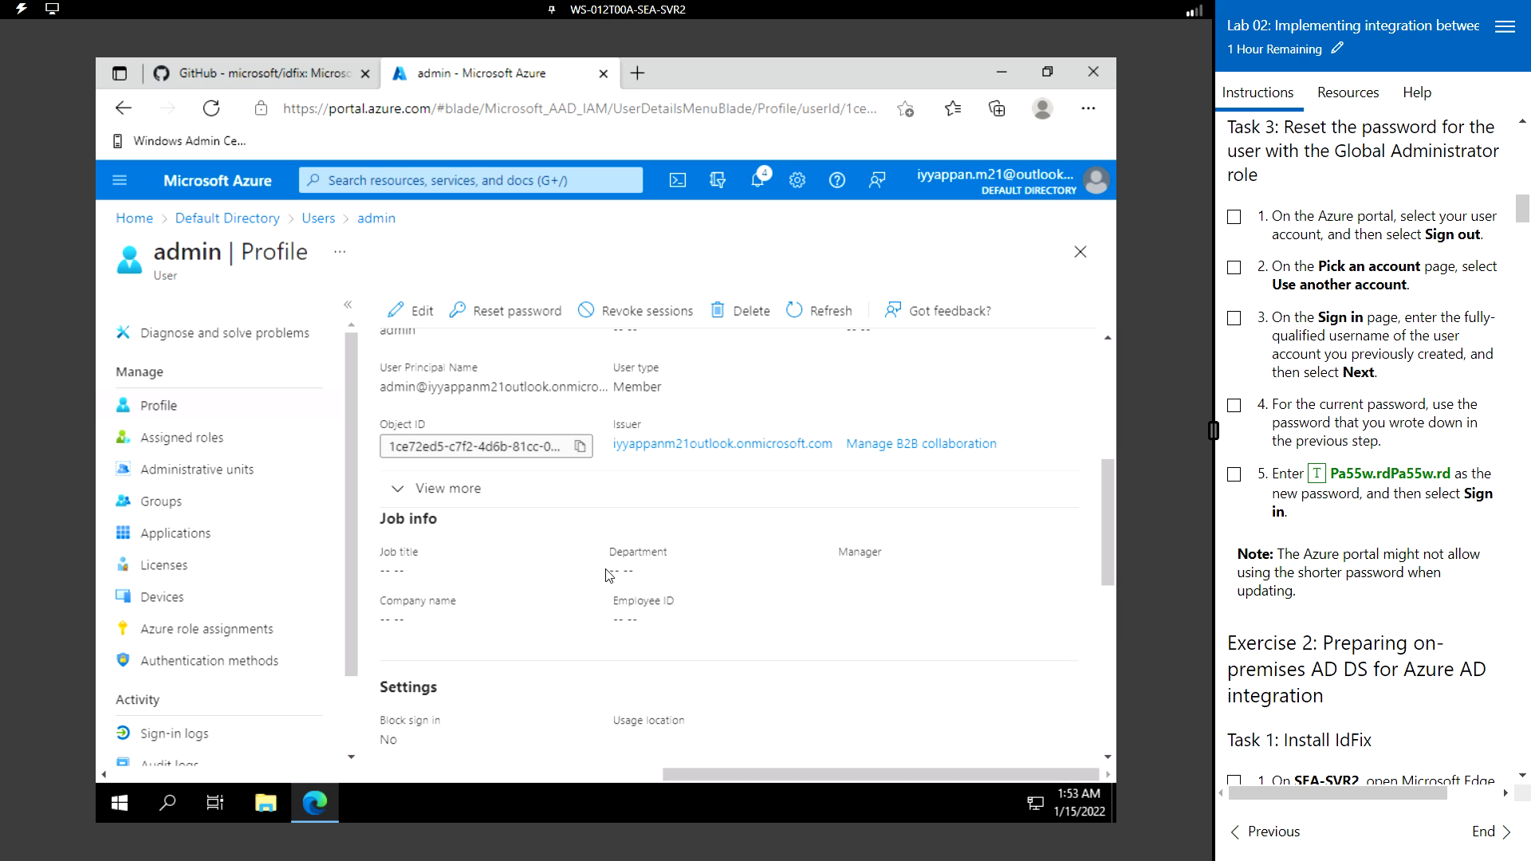
scroll(608, 576, down, 6)
scroll(609, 576, up, 8)
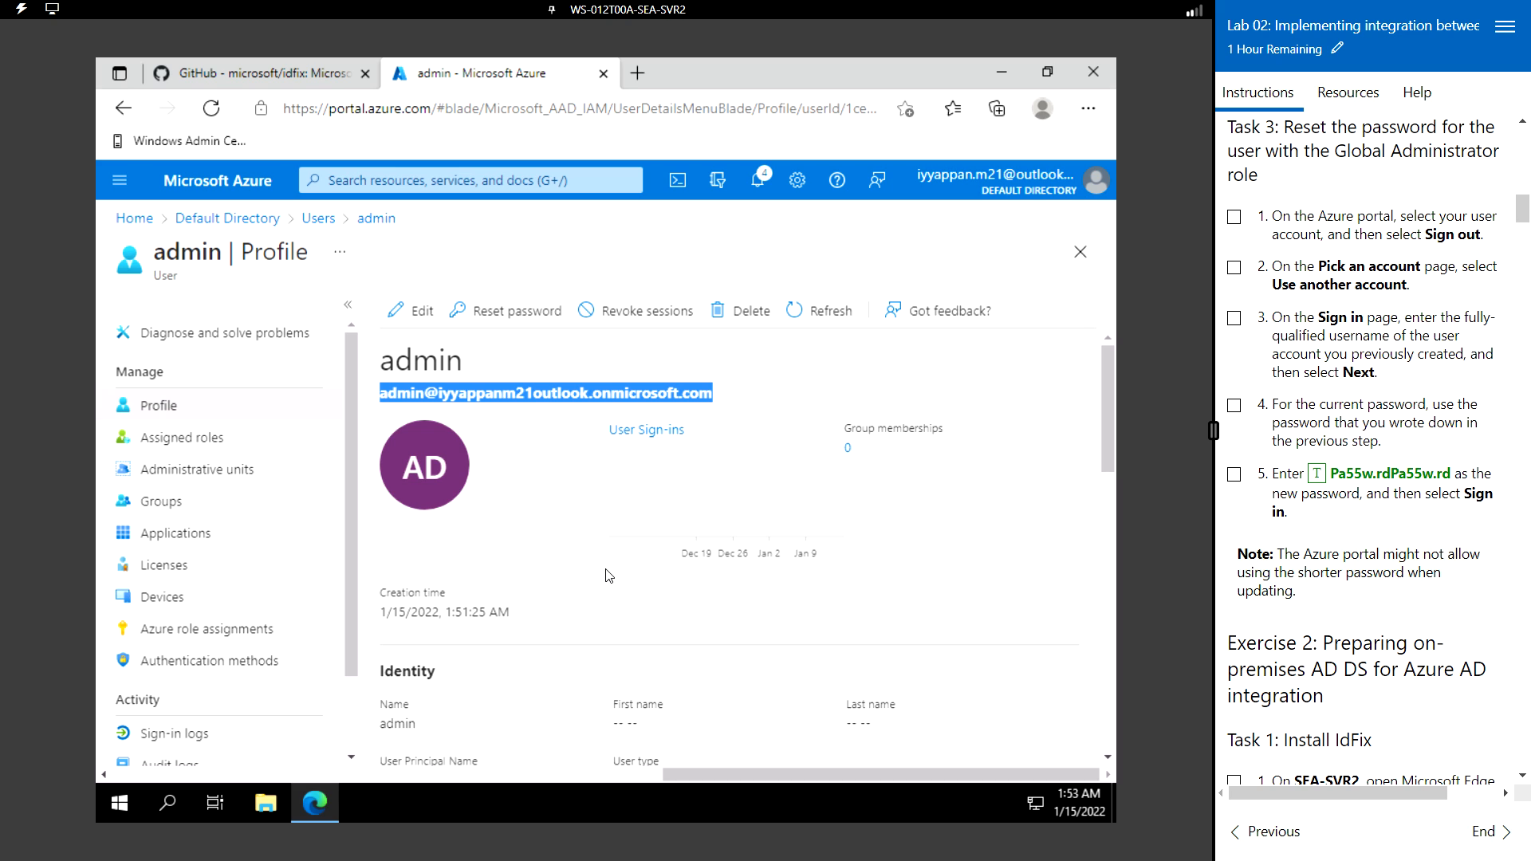
- Sign out and start signing in as a different account using the admin user's principal name
click(1091, 185)
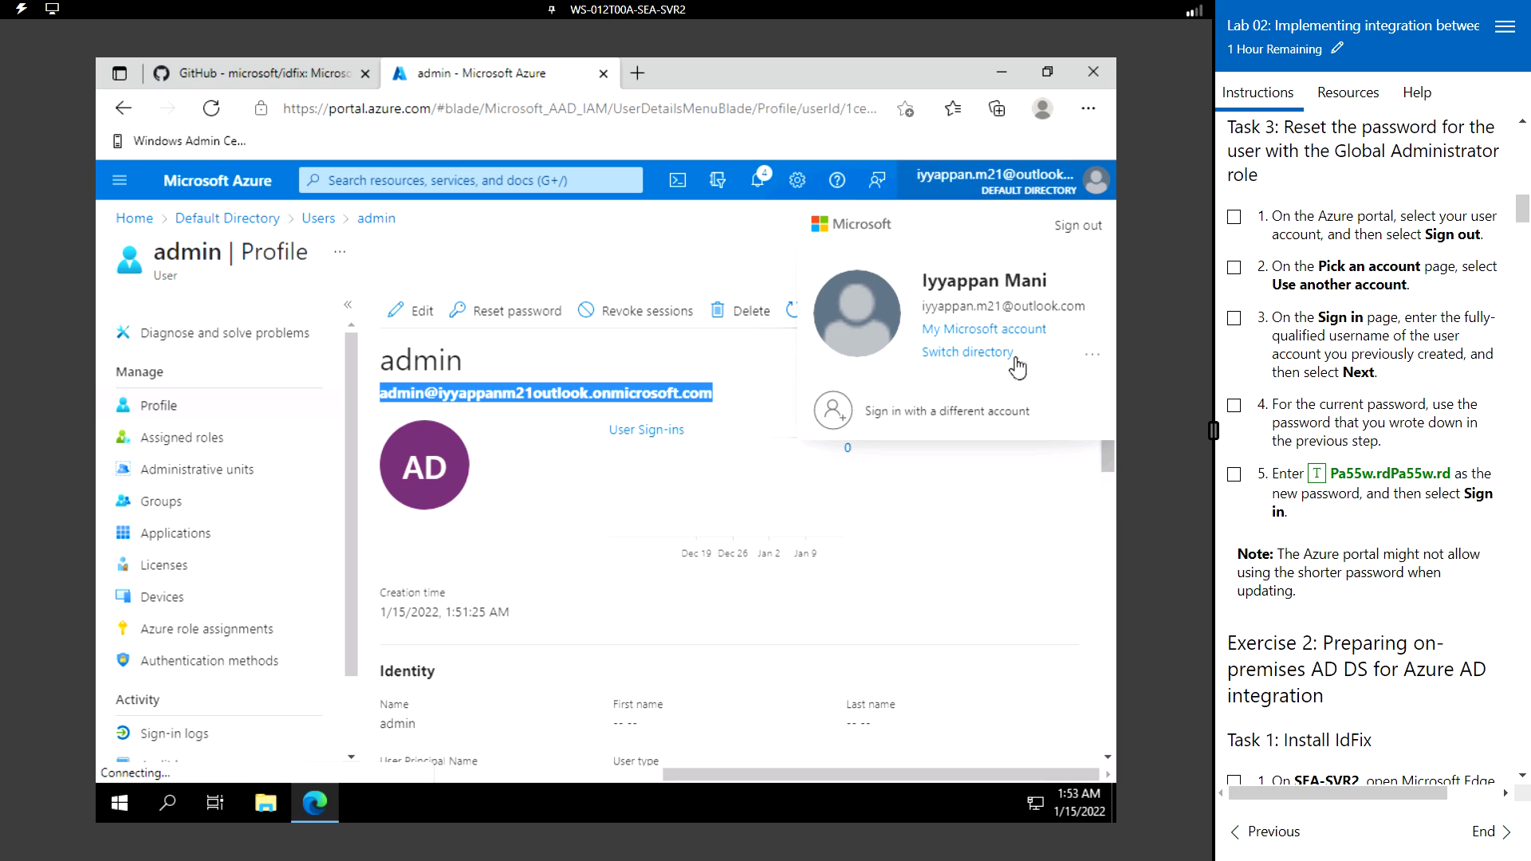
click(1080, 227)
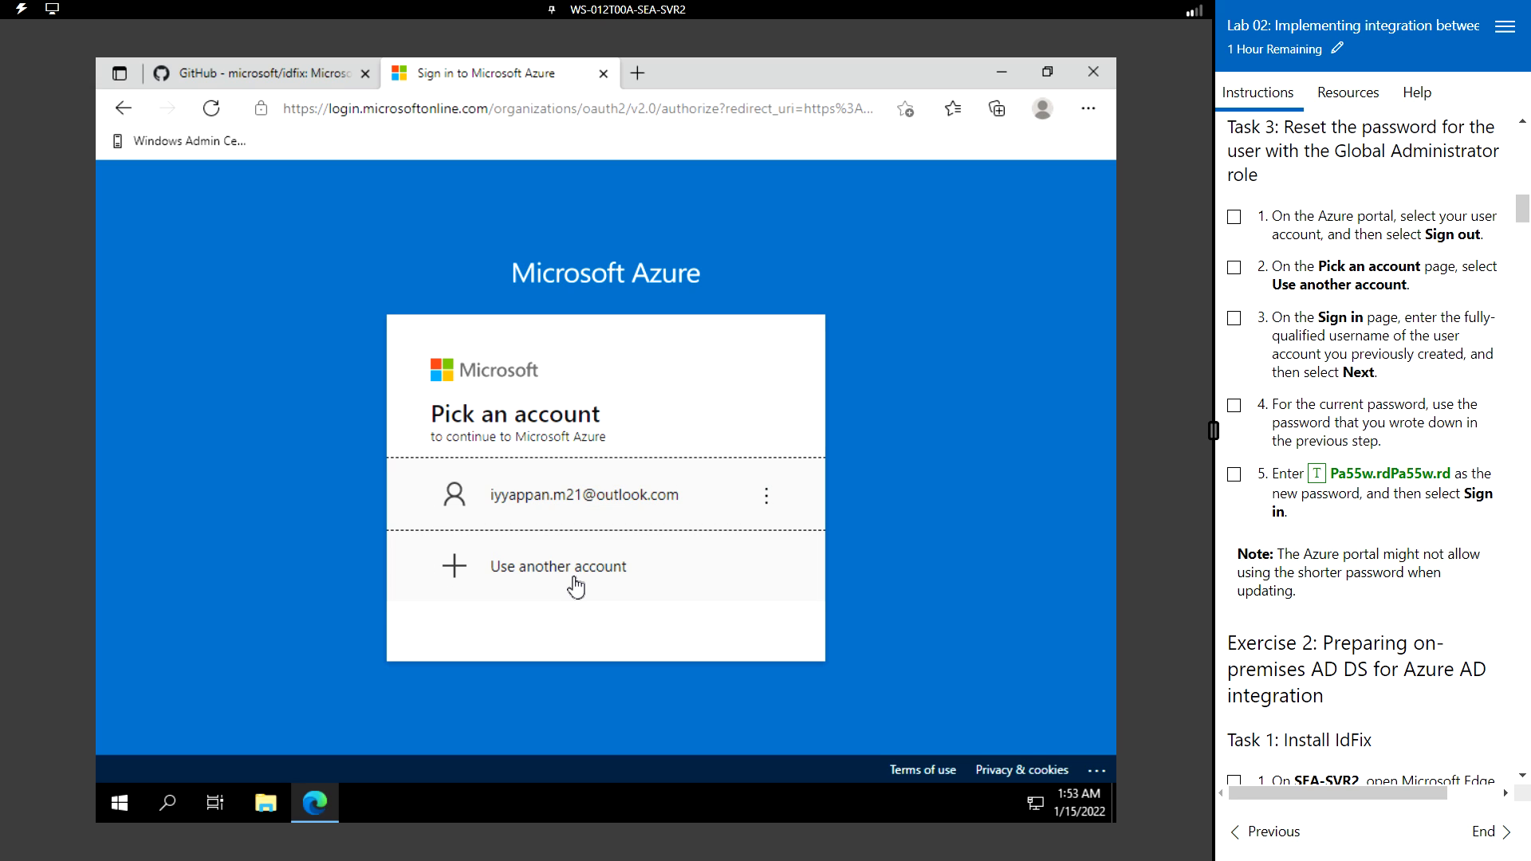
click(575, 576)
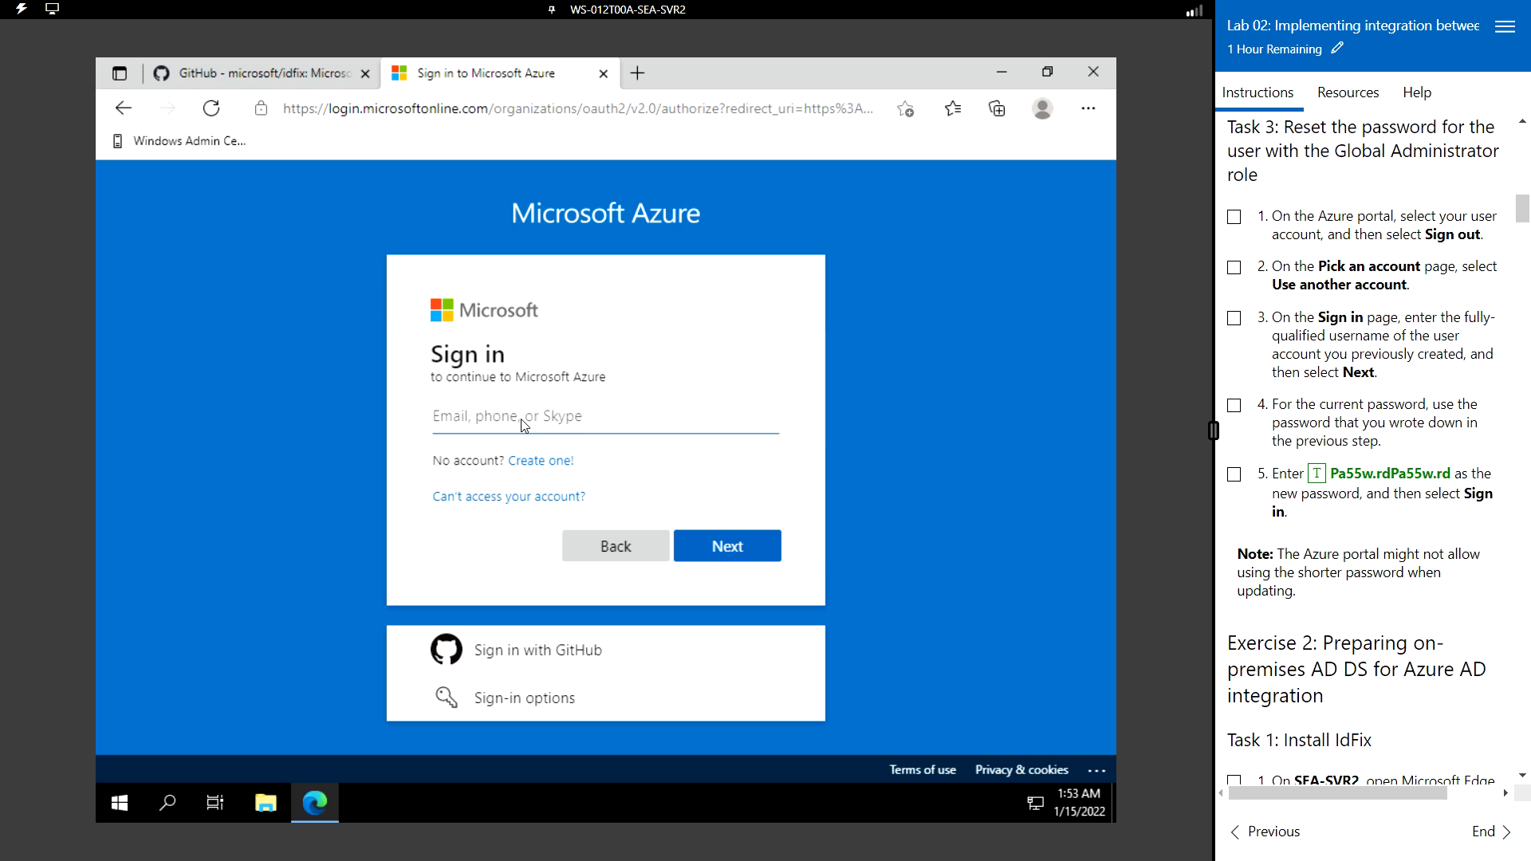
click(521, 419)
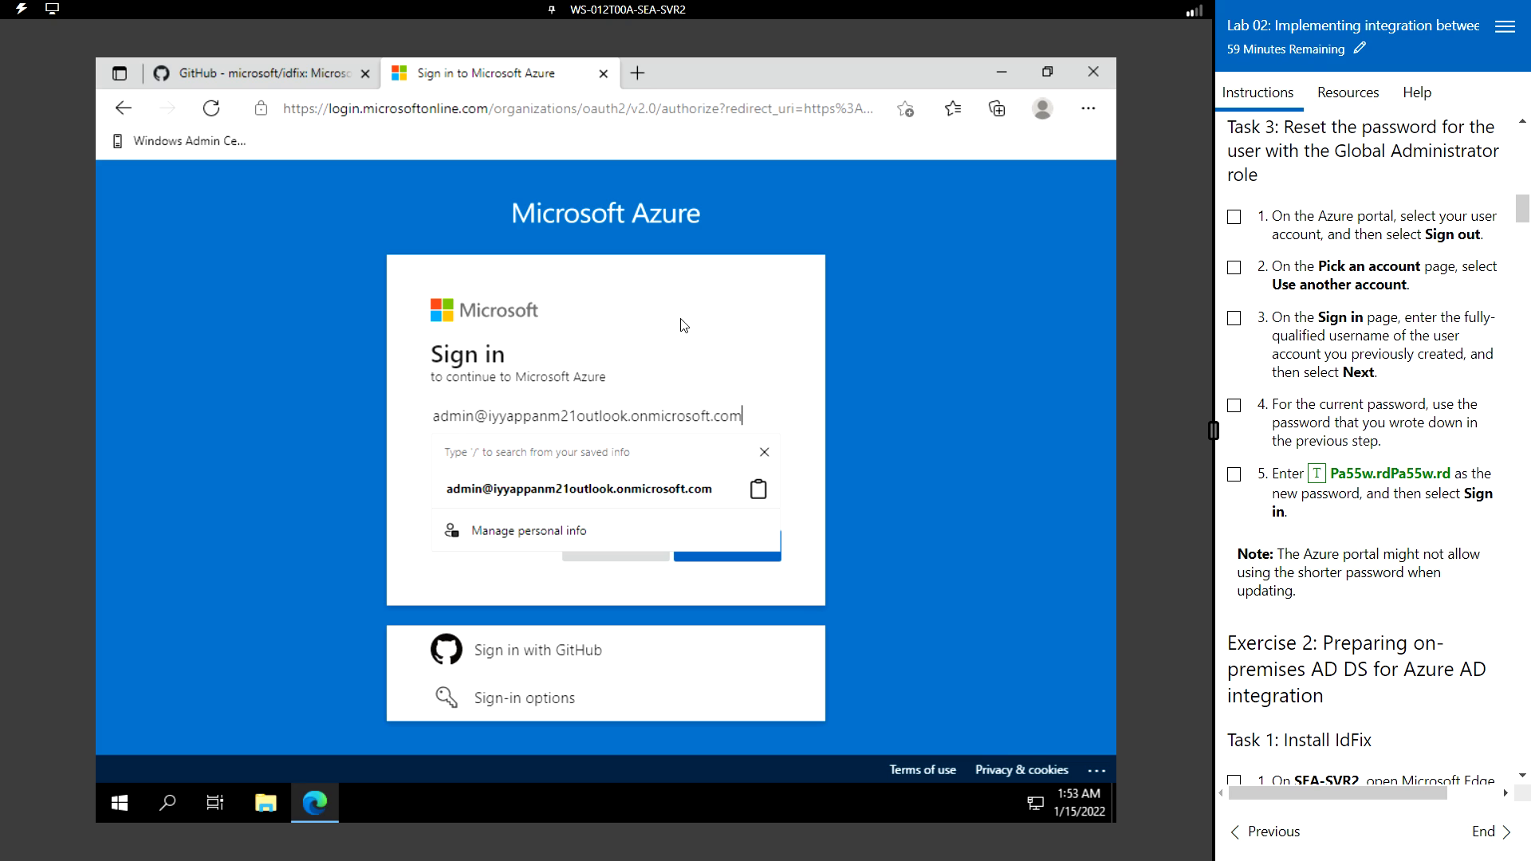
- Enter the lab password and sign in, reaching the Update your password page
click(738, 309)
click(737, 547)
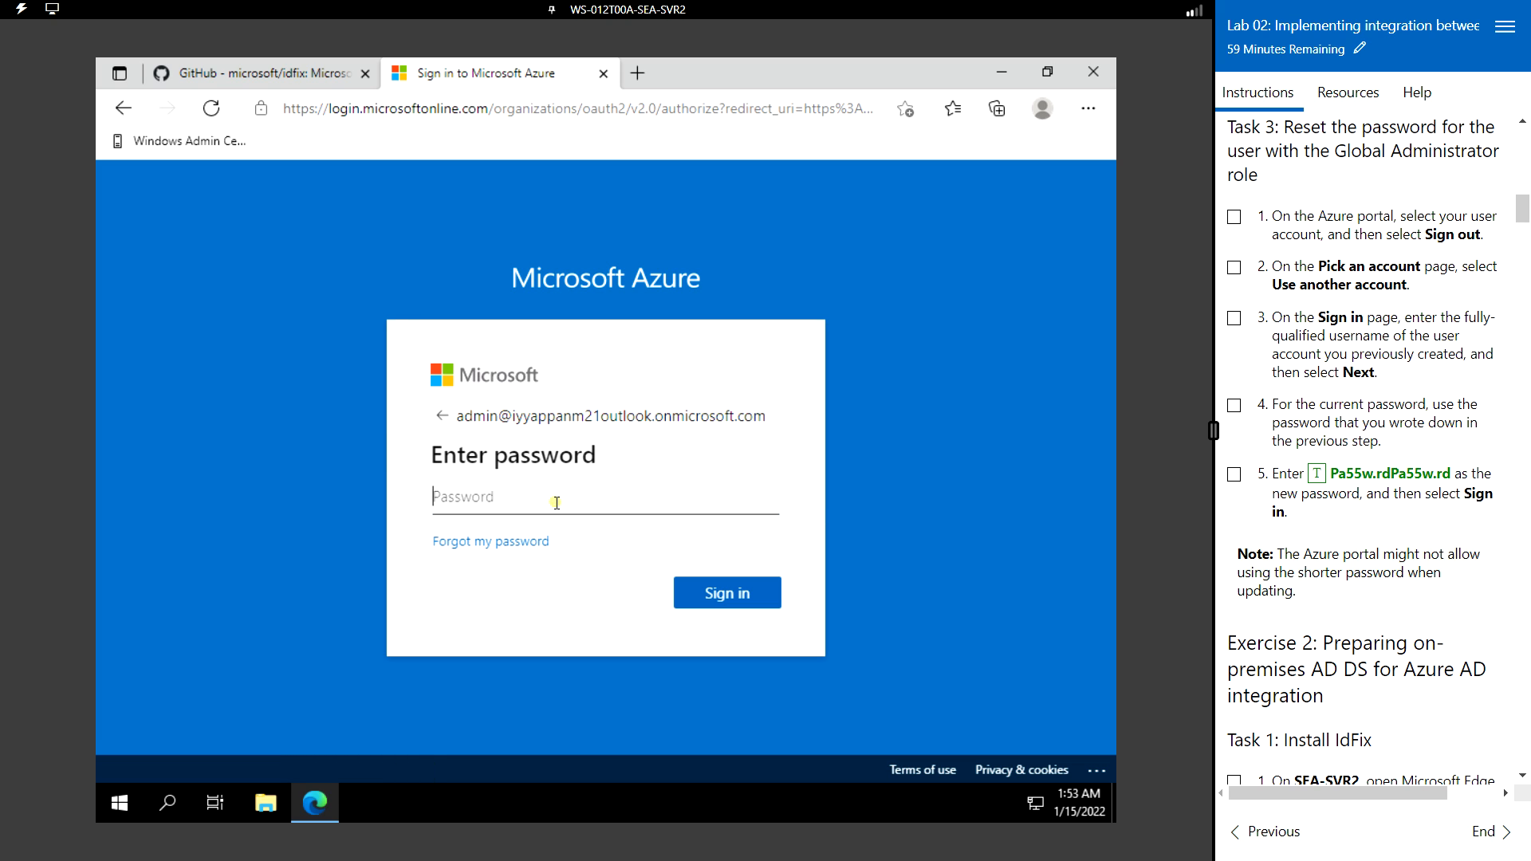
click(1357, 94)
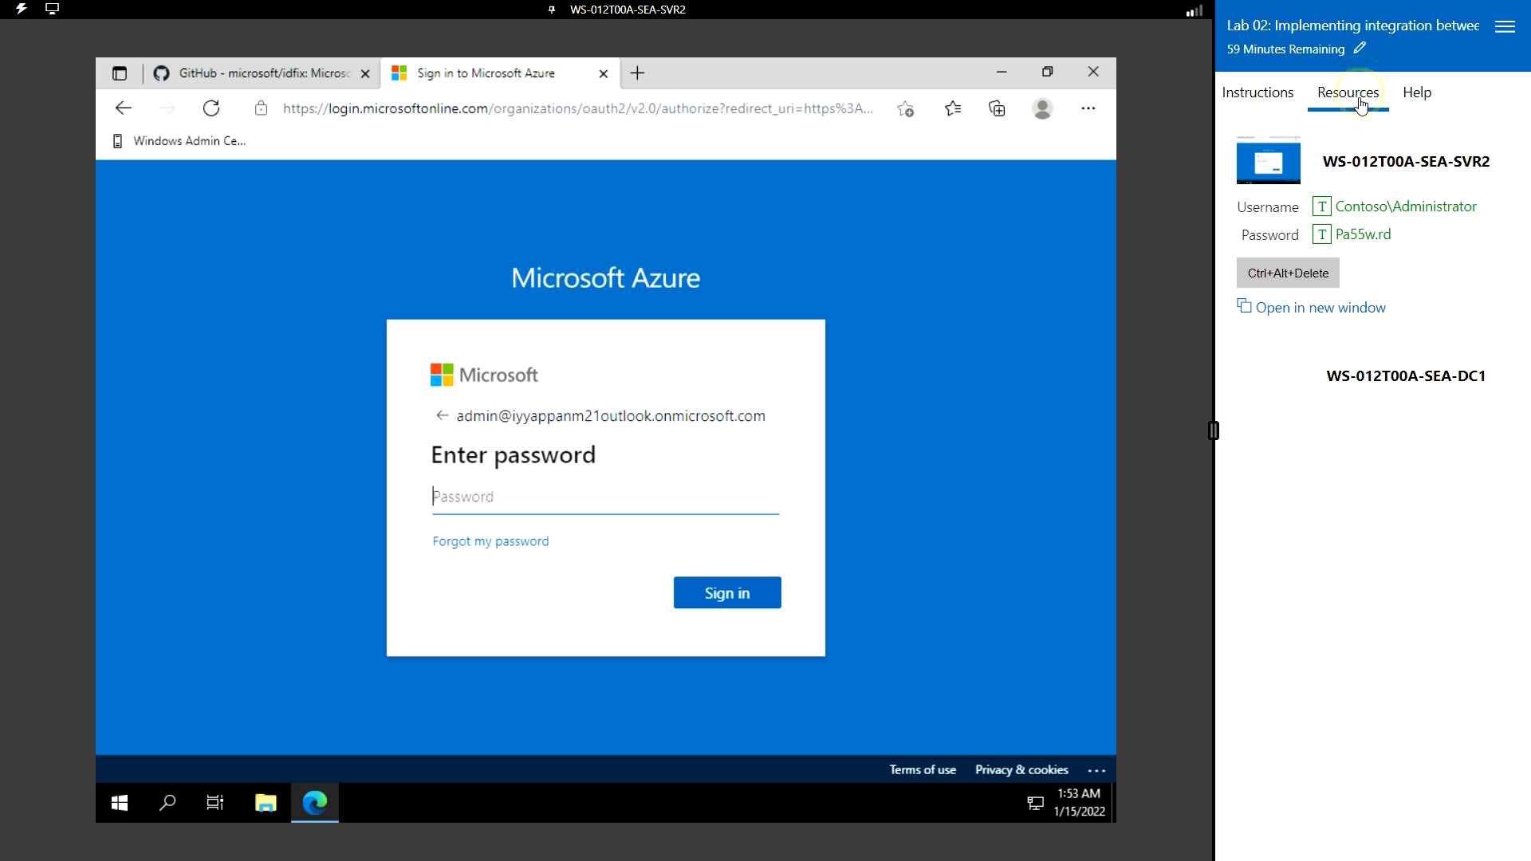
click(1322, 235)
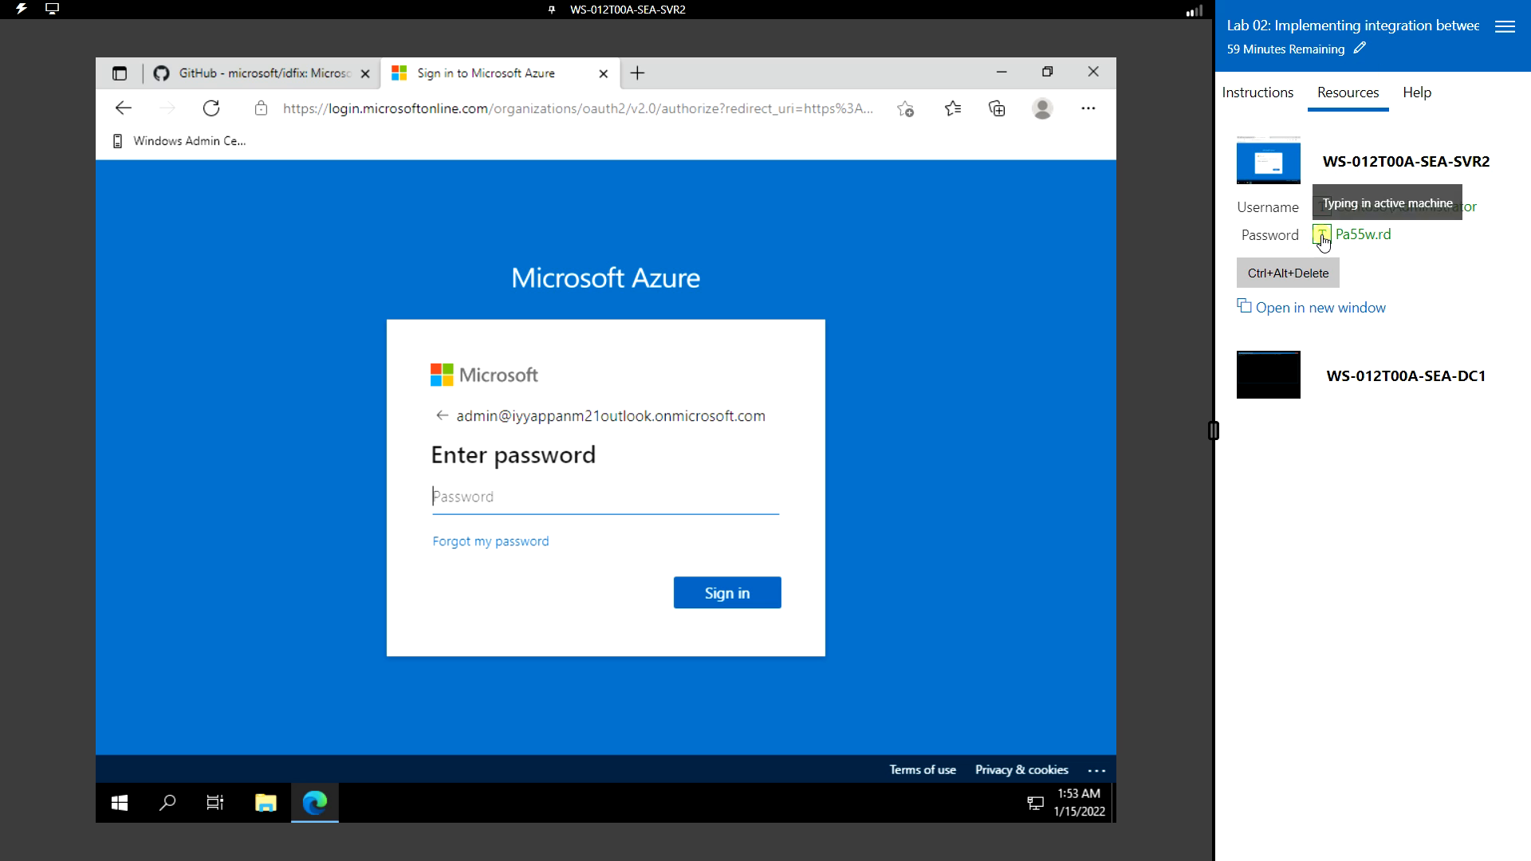
click(747, 592)
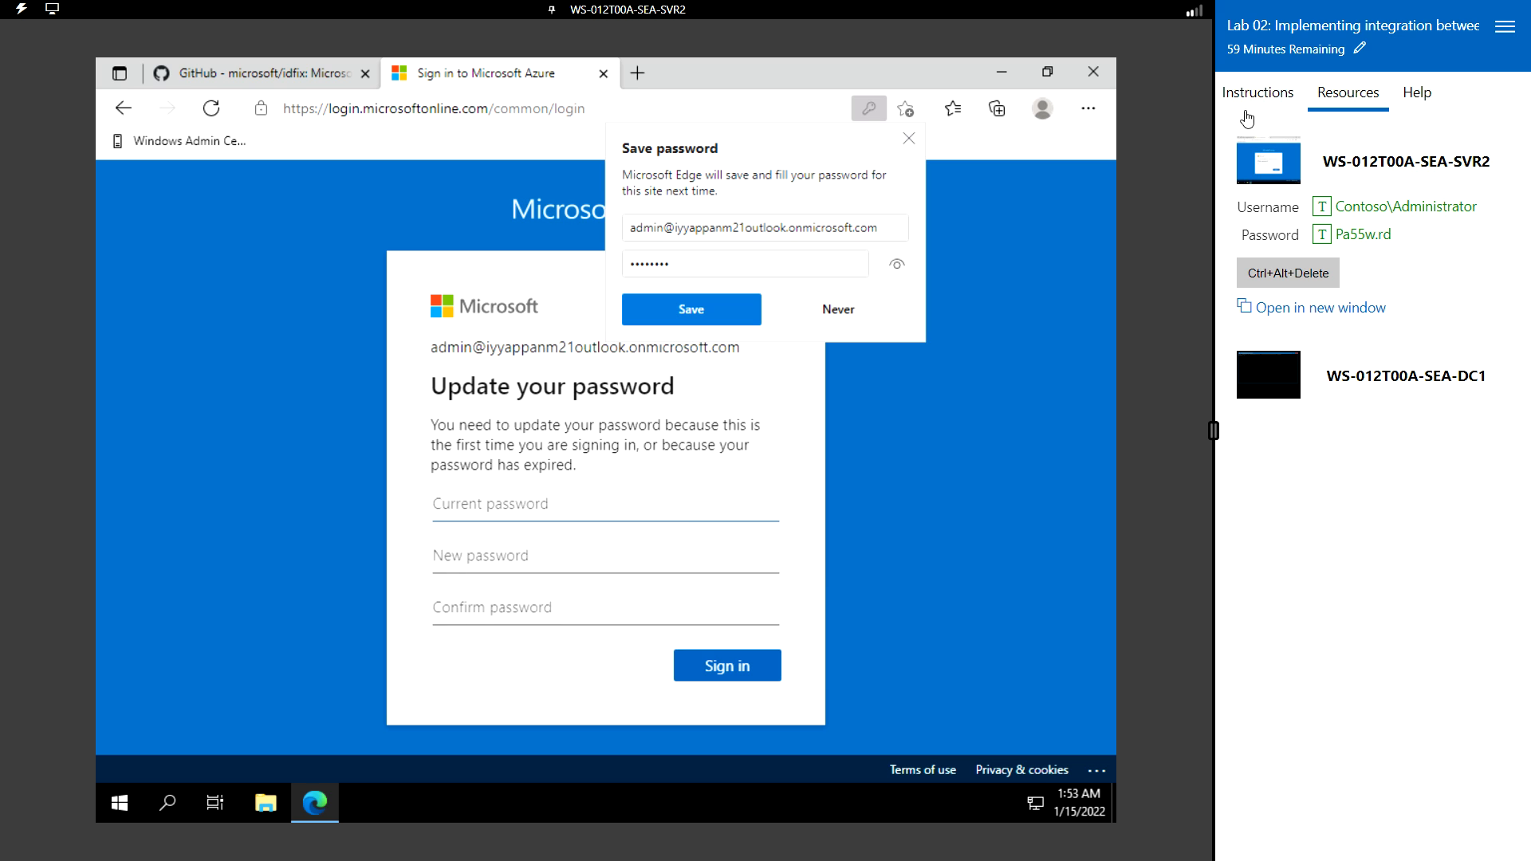
- Replace the temporary password with the new lab password, confirm it, submit, and decline Edge's save prompt
click(1258, 94)
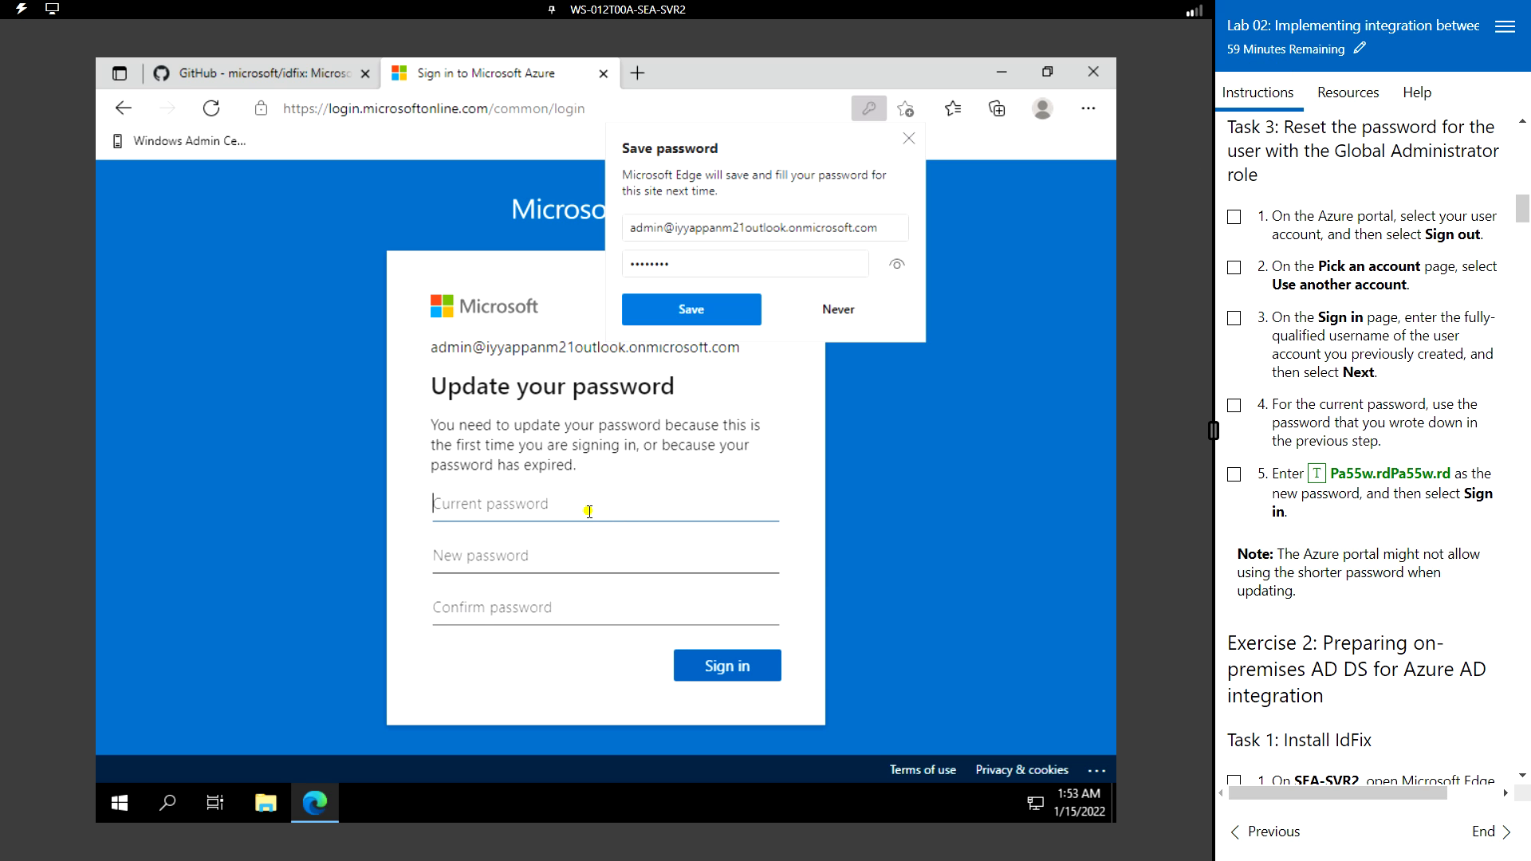
click(1349, 94)
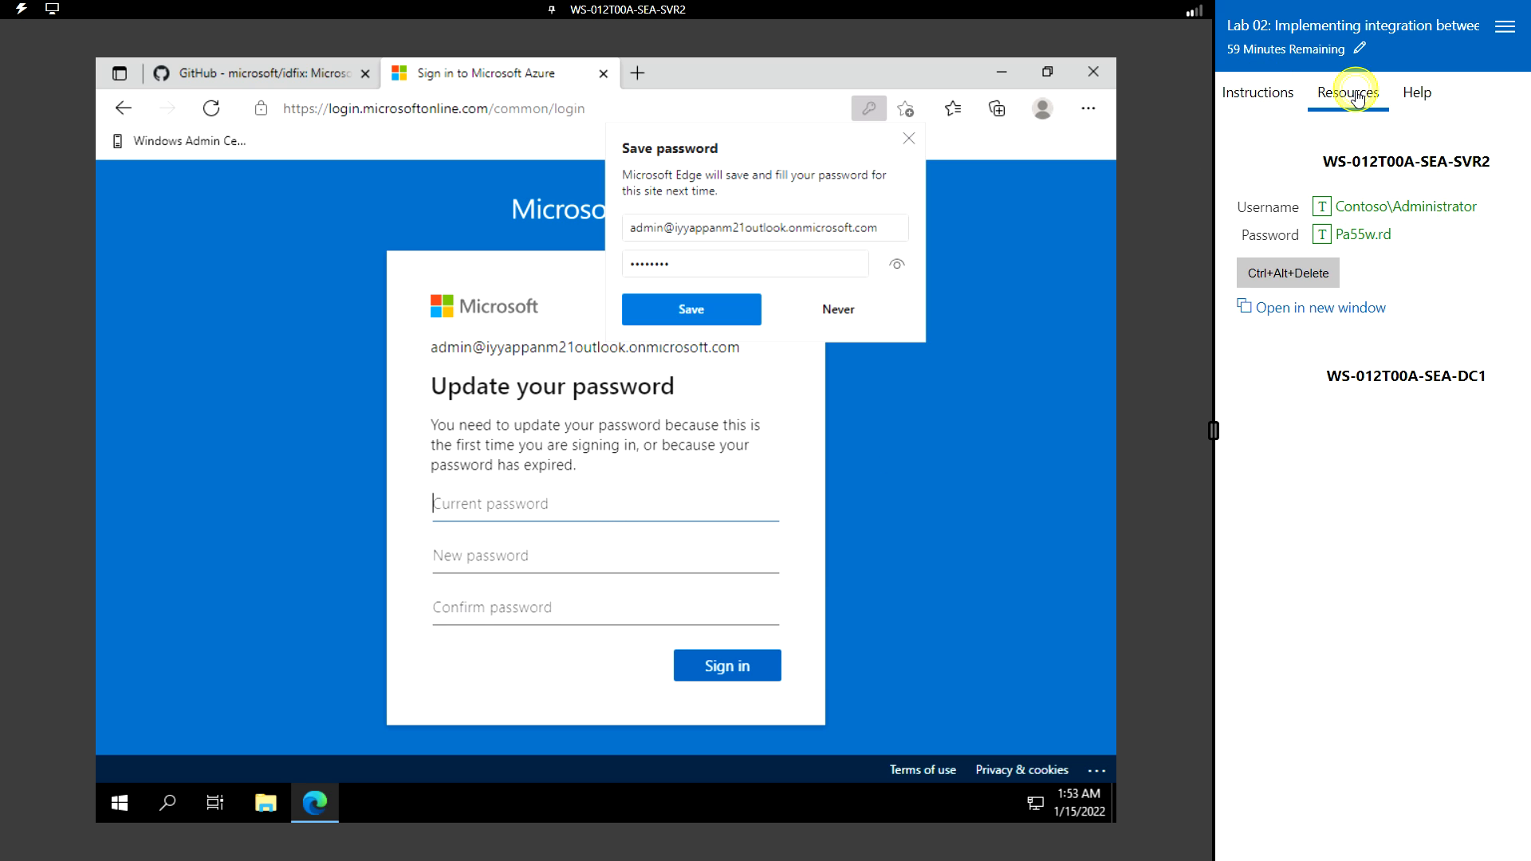
click(1321, 235)
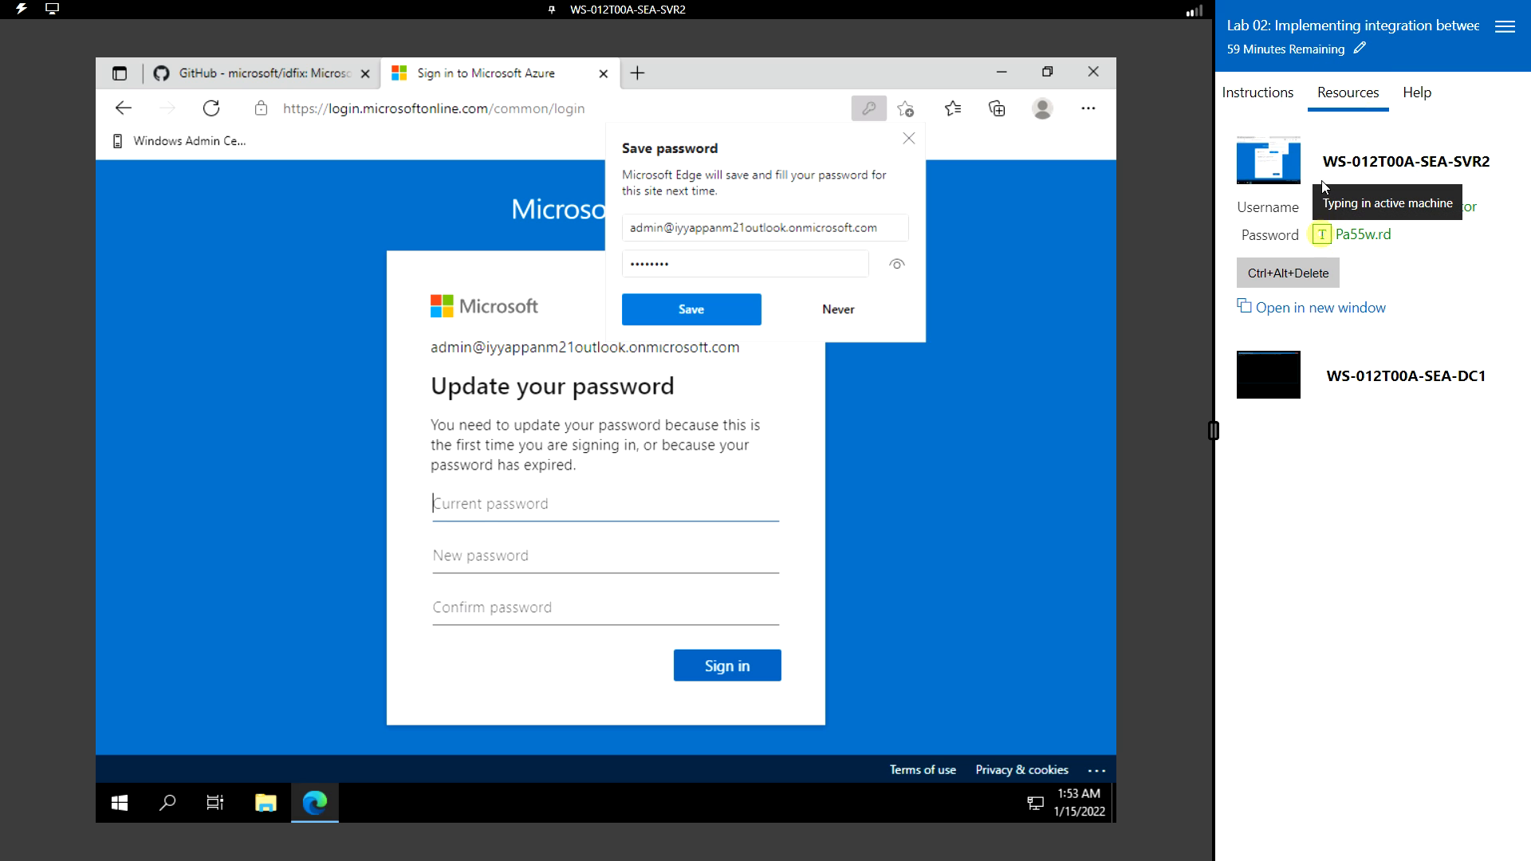
click(1259, 93)
click(571, 555)
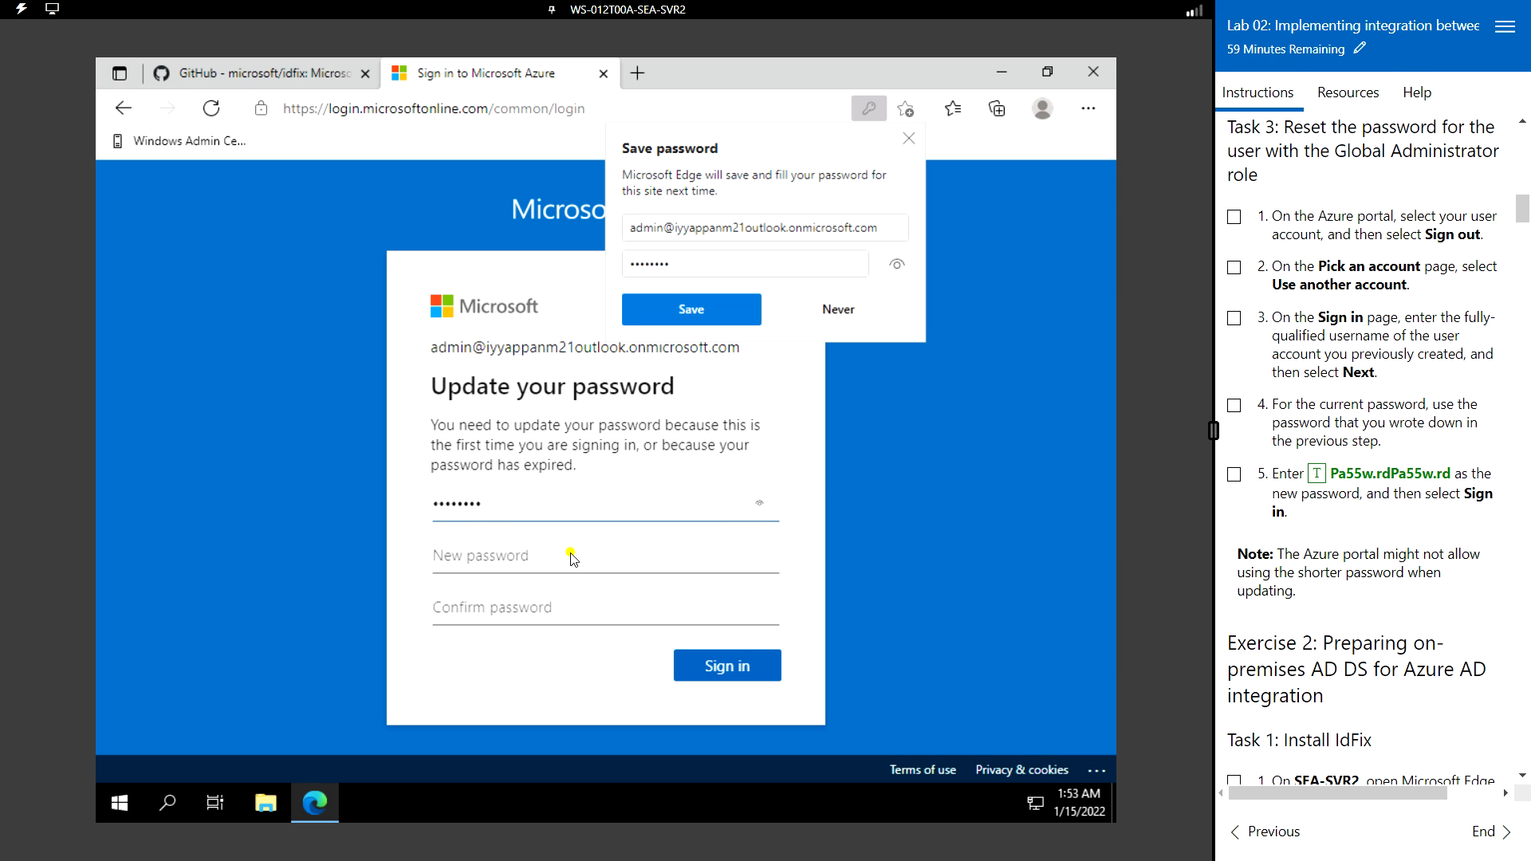
click(1316, 475)
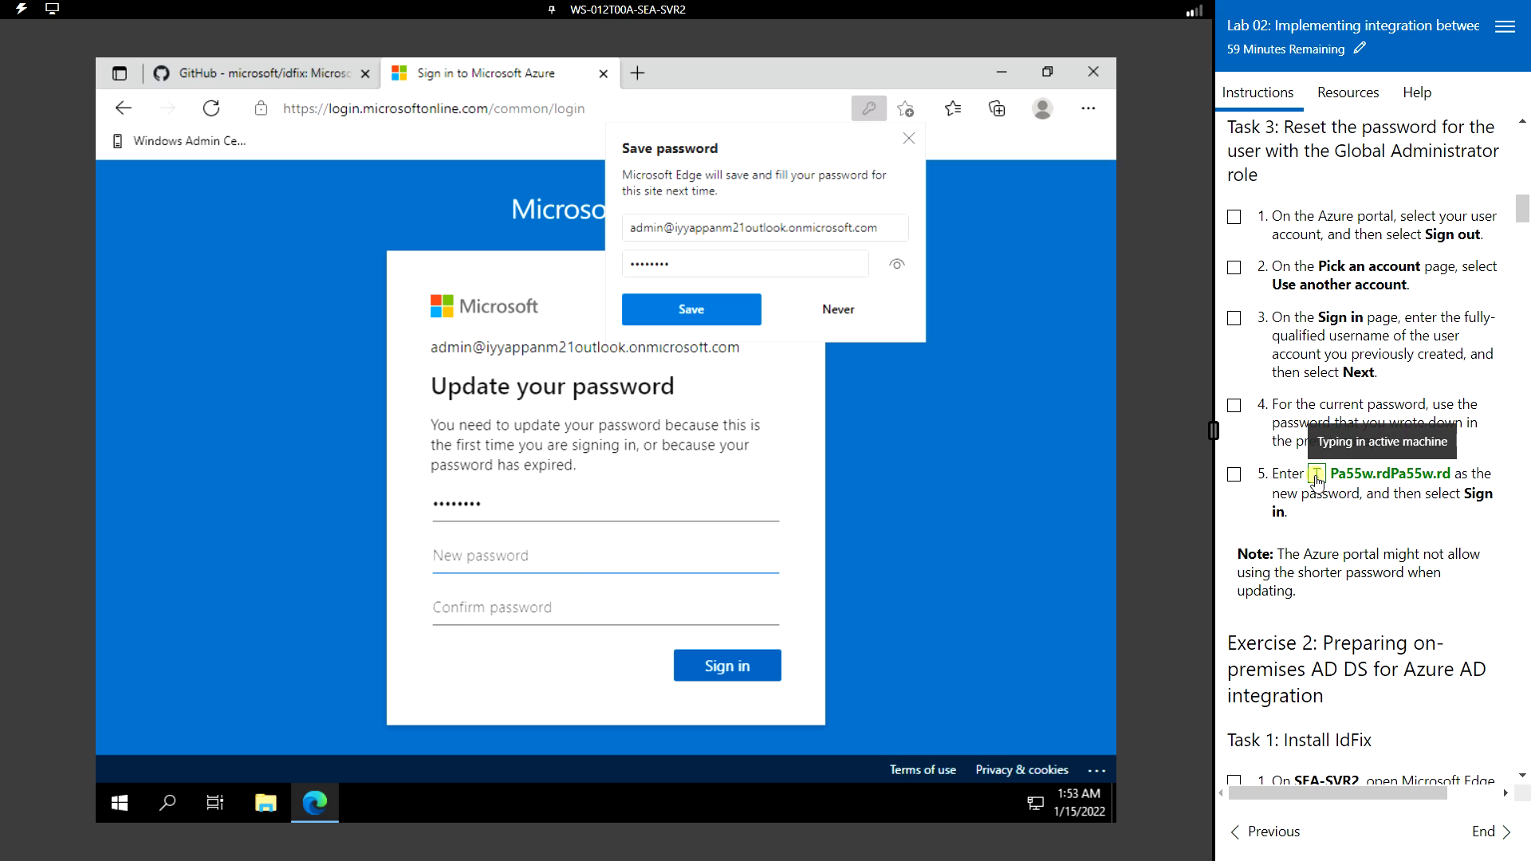
click(538, 608)
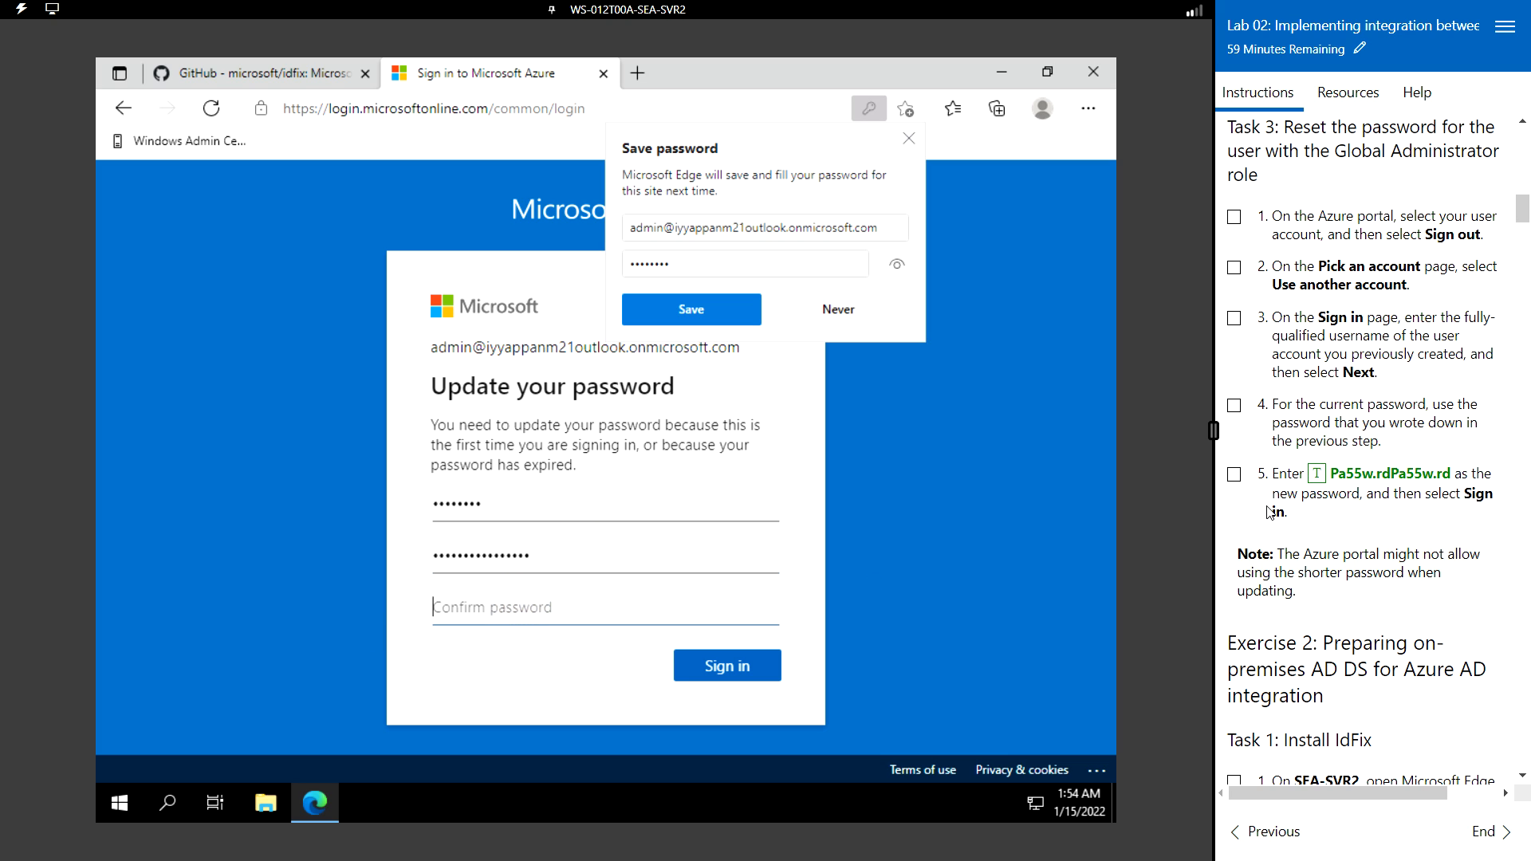
click(1317, 473)
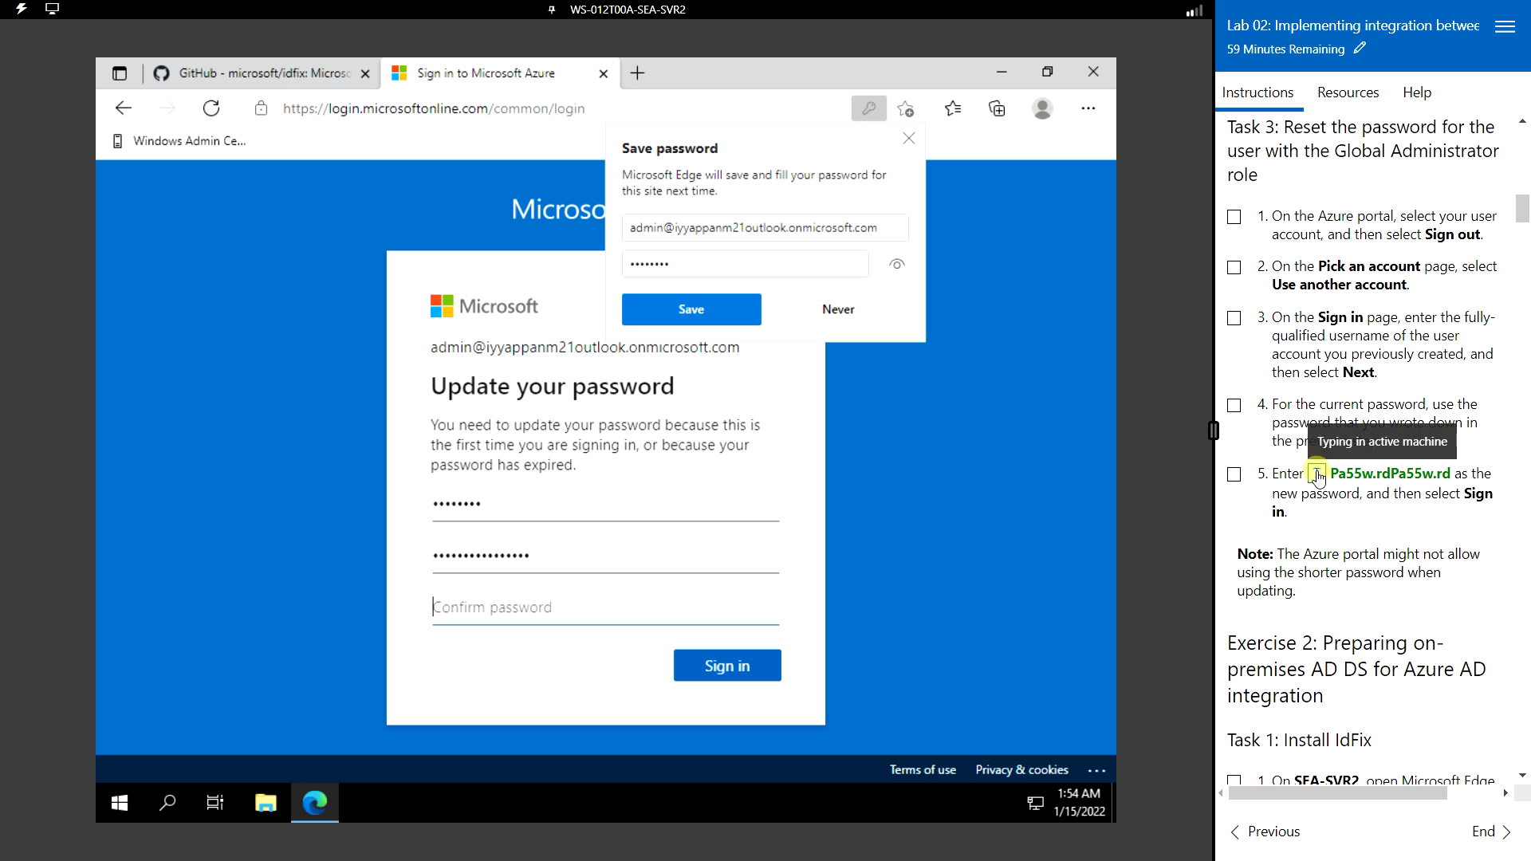
click(745, 658)
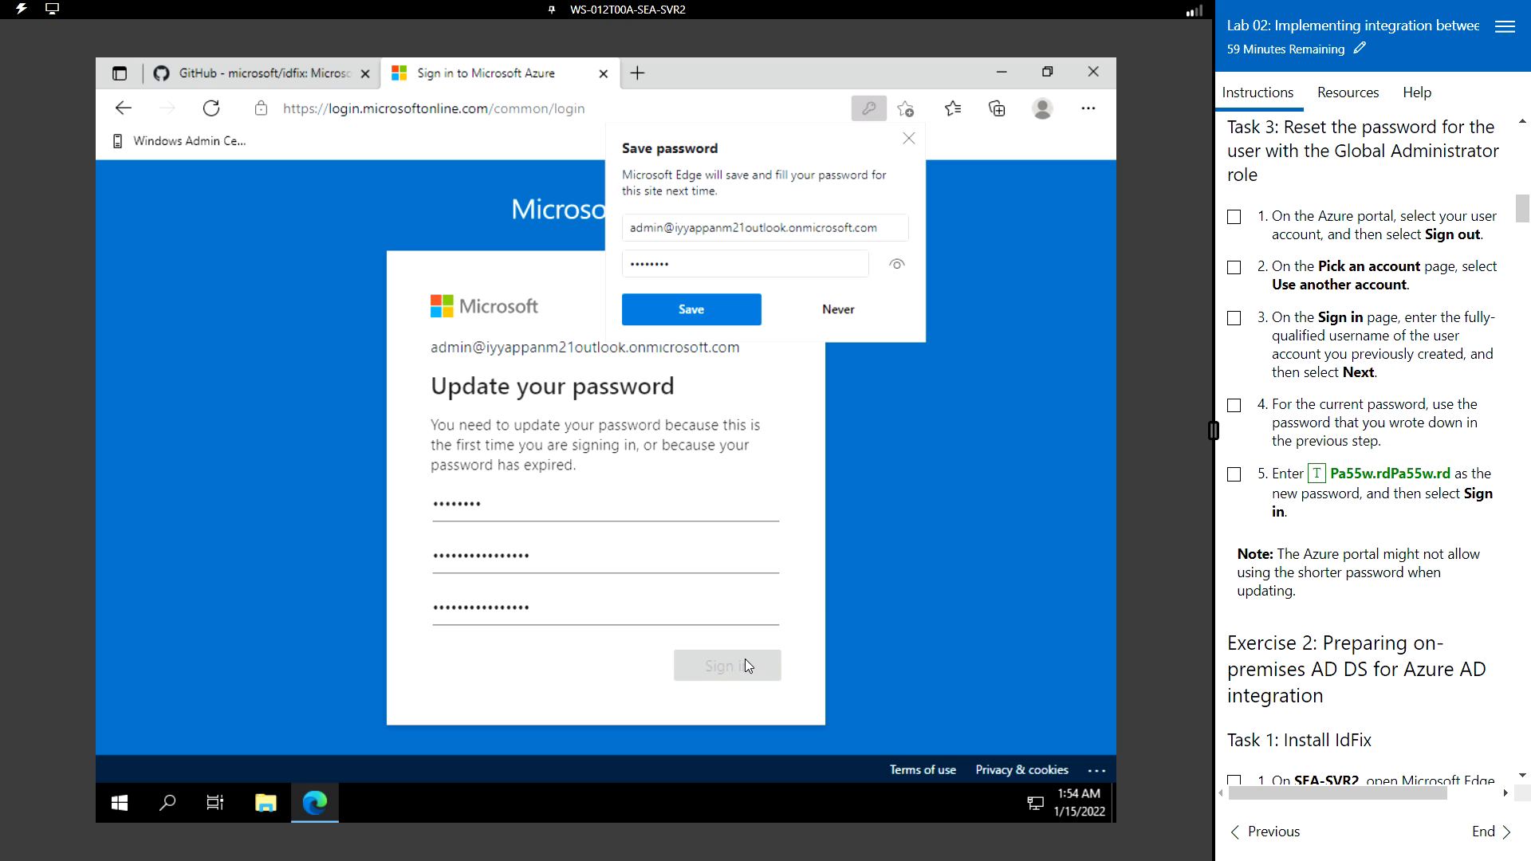
click(867, 318)
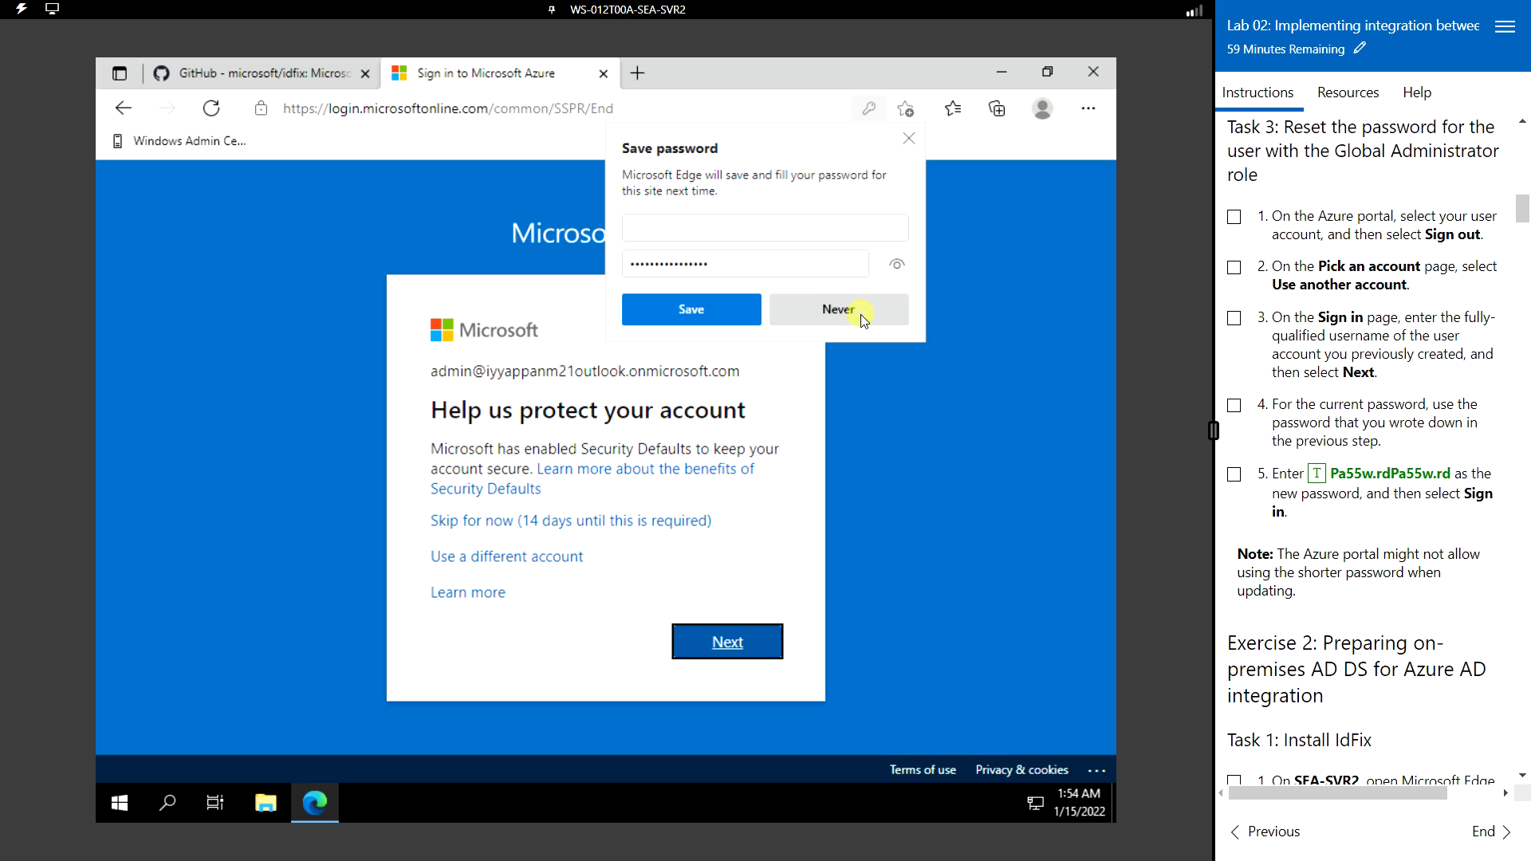
- Skip the security info setup for 14 days and dismiss the Azure welcome tour with Maybe later
click(862, 319)
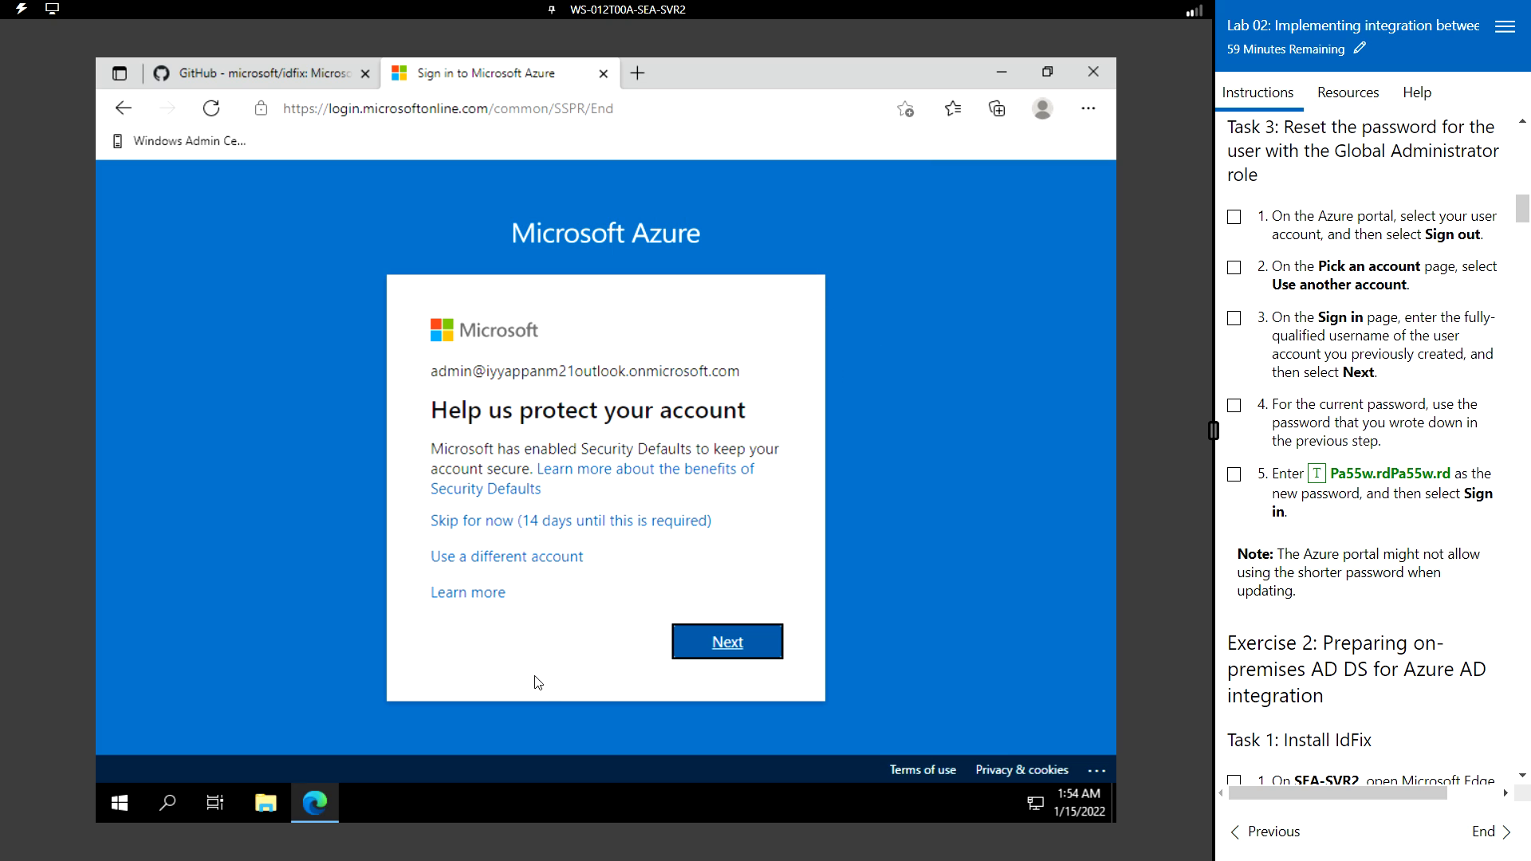
click(574, 529)
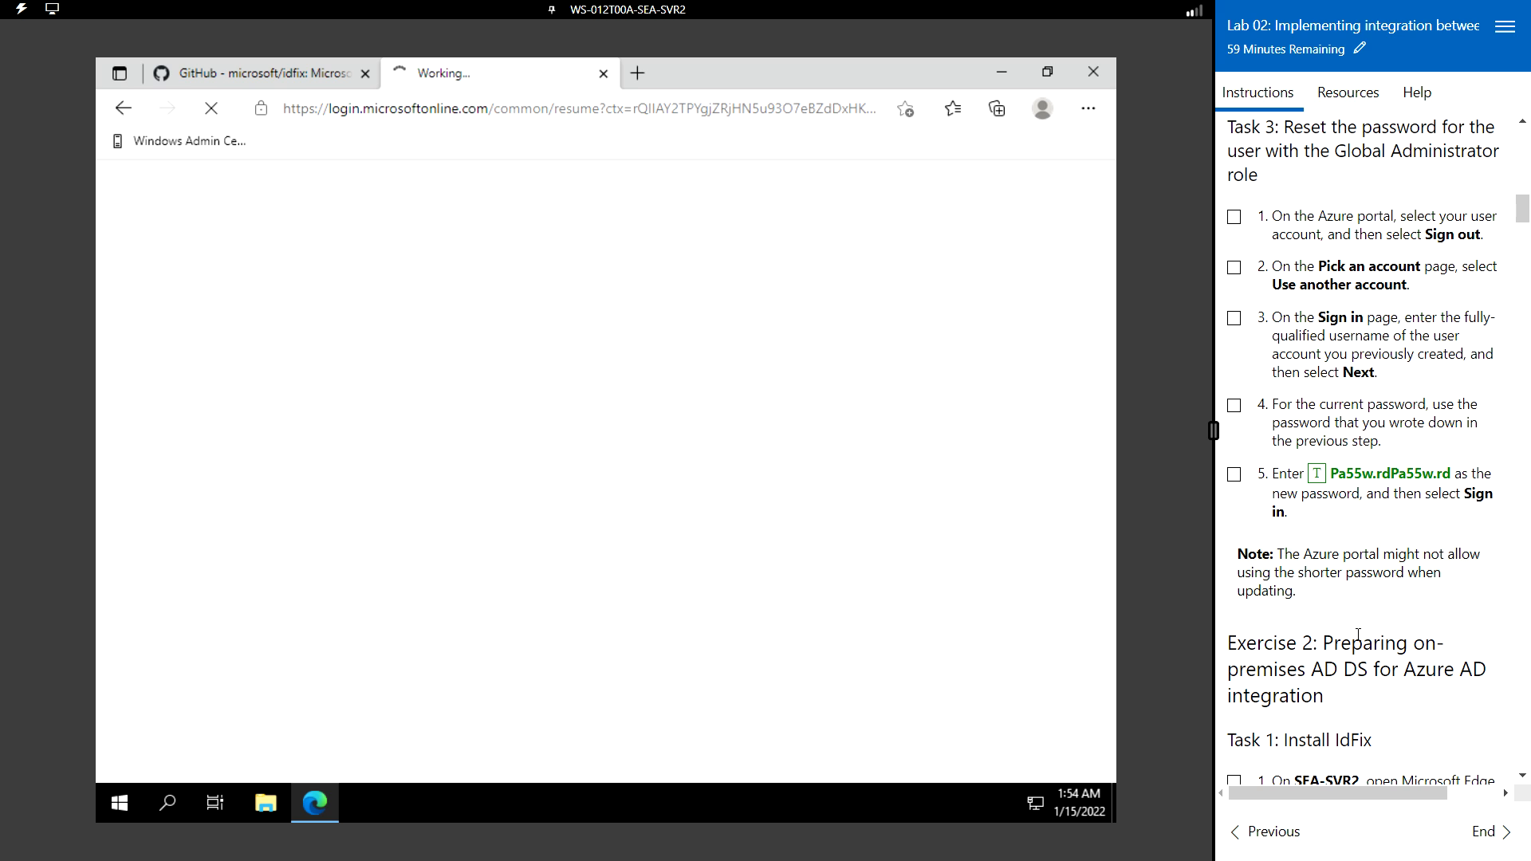
scroll(1358, 634, down, 3)
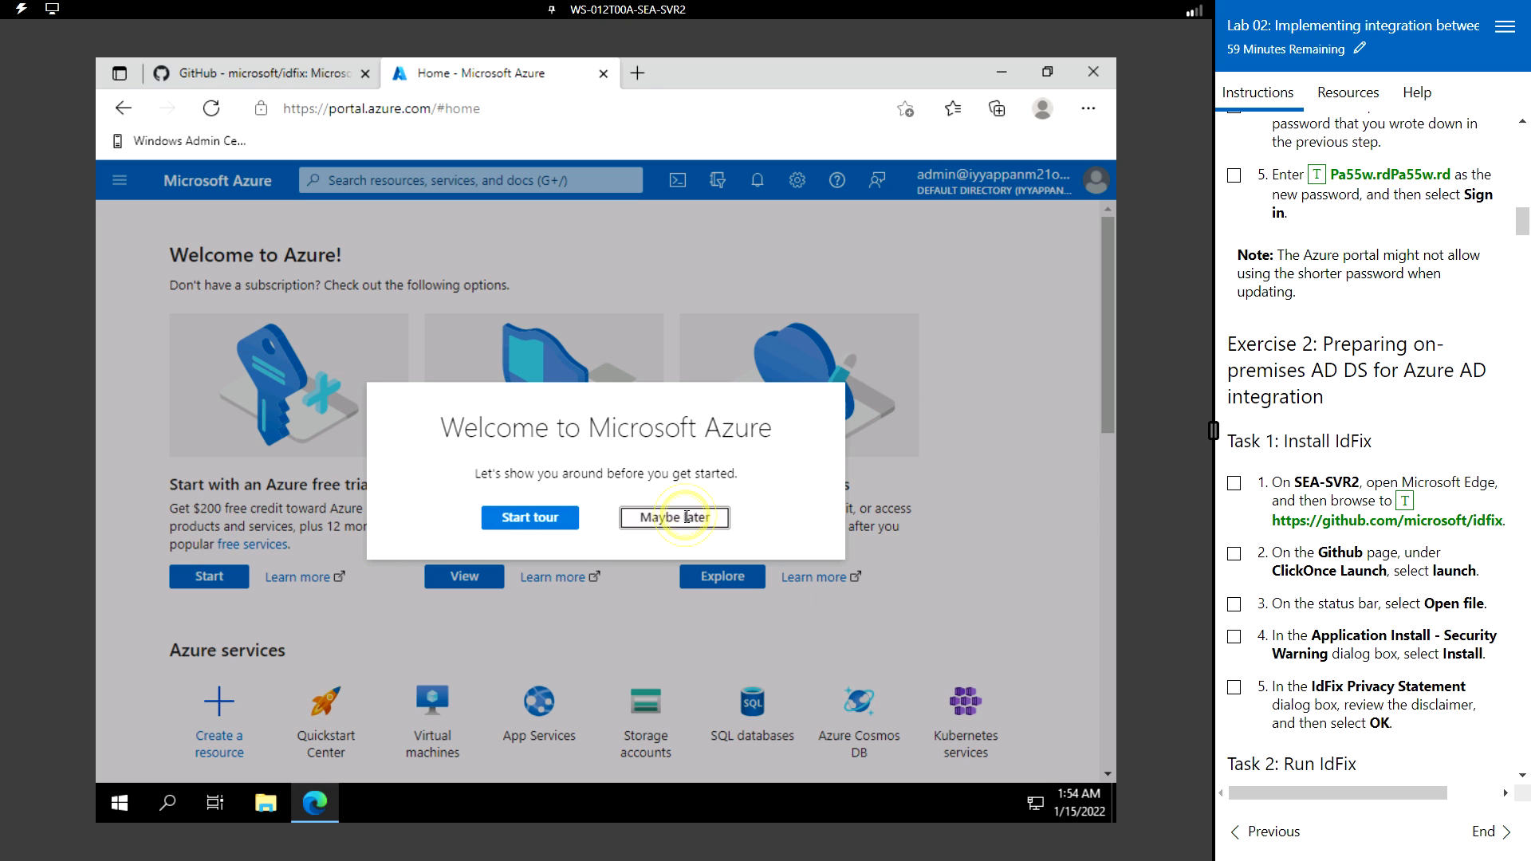
click(682, 518)
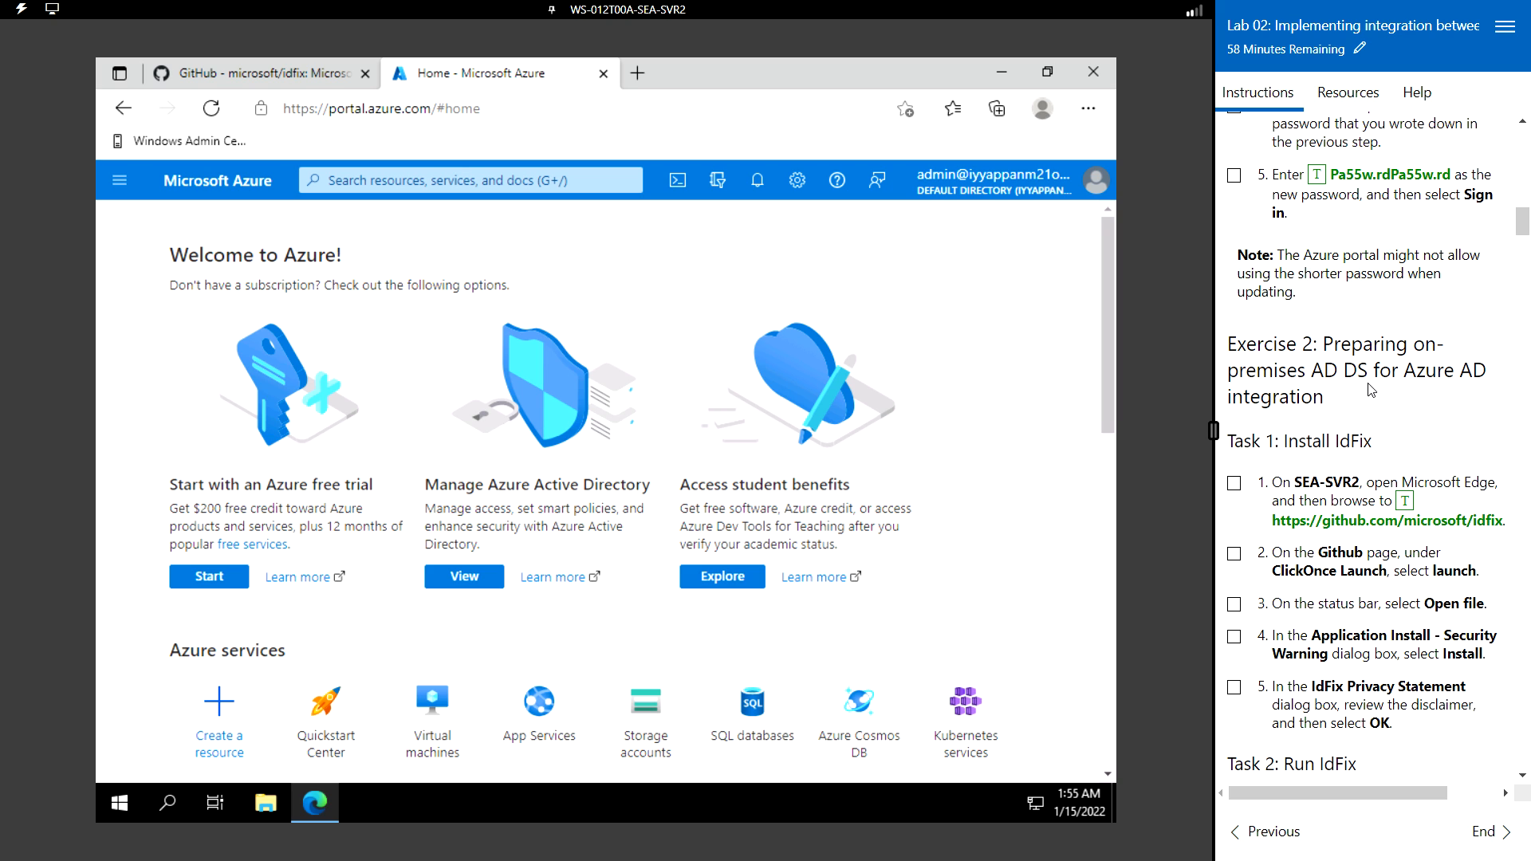
scroll(1371, 390, down, 1)
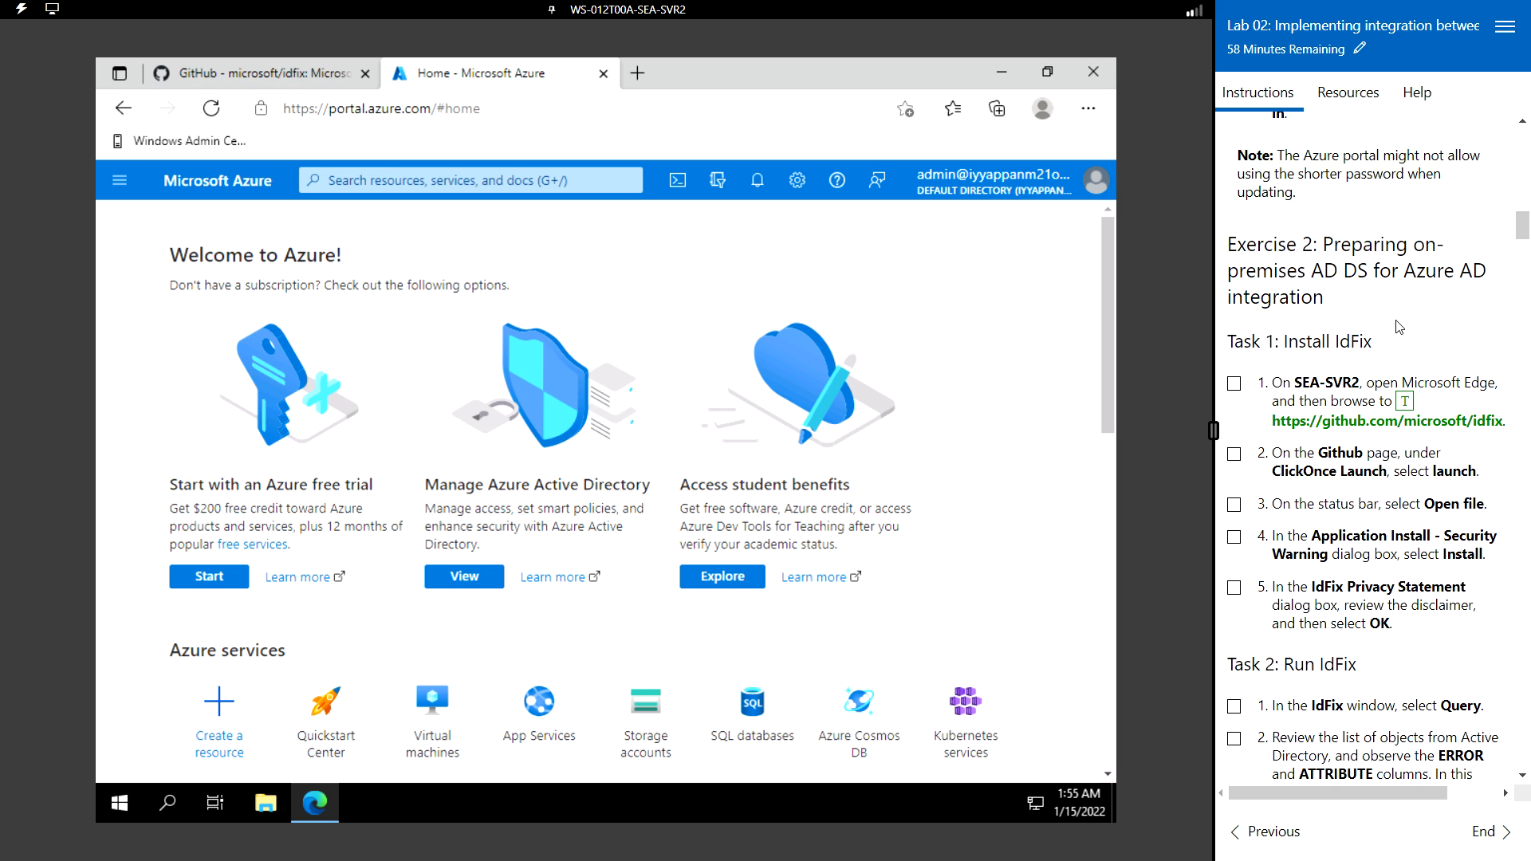
scroll(1400, 327, down, 1)
scroll(1398, 327, down, 1)
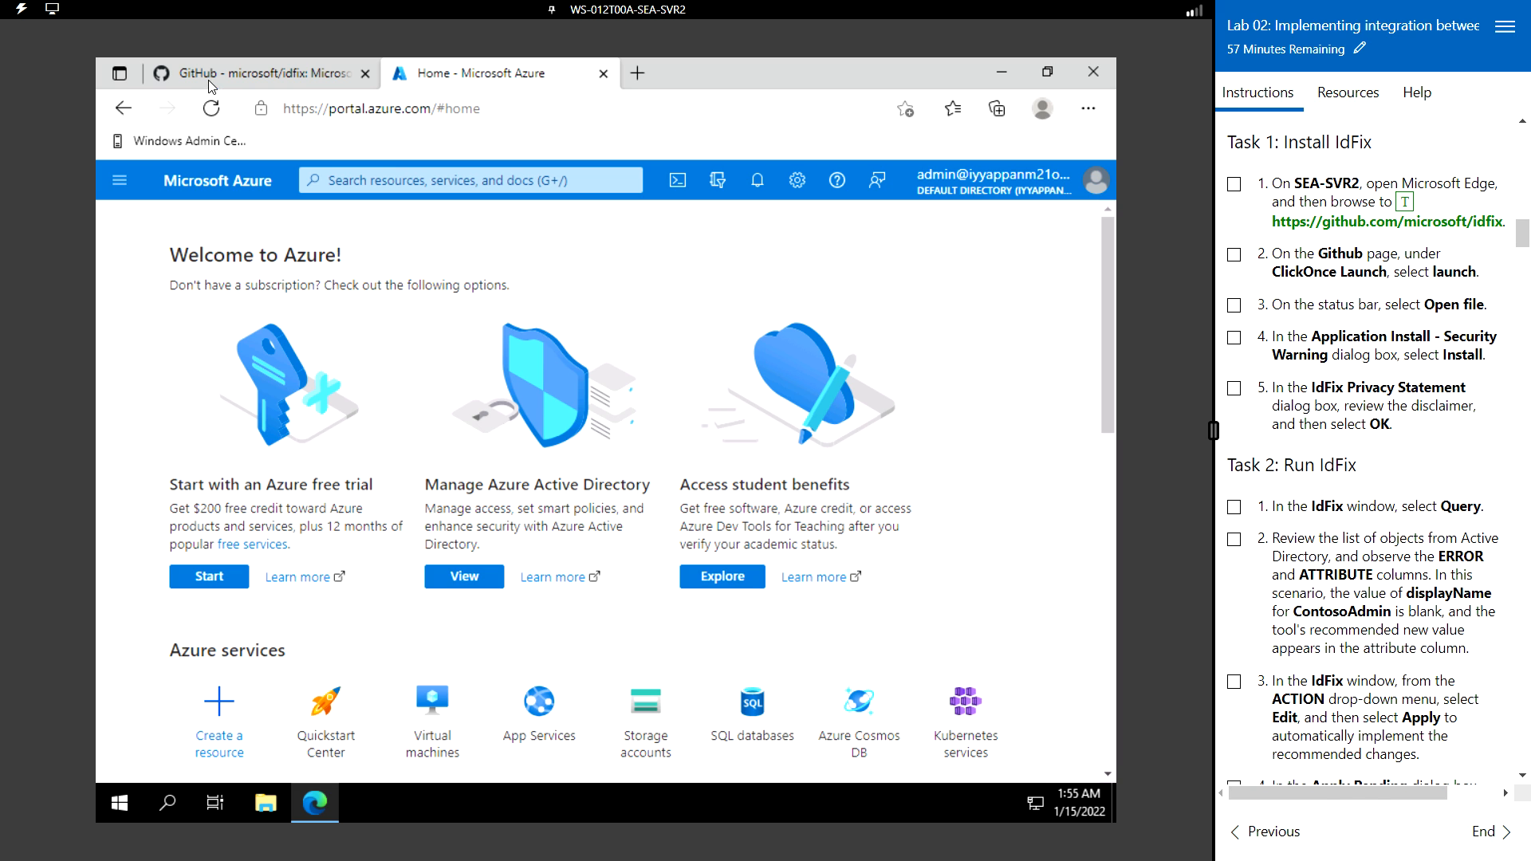
- Read through the README on the GitHub IdFix tab, then bring up File Explorer from the taskbar
click(258, 76)
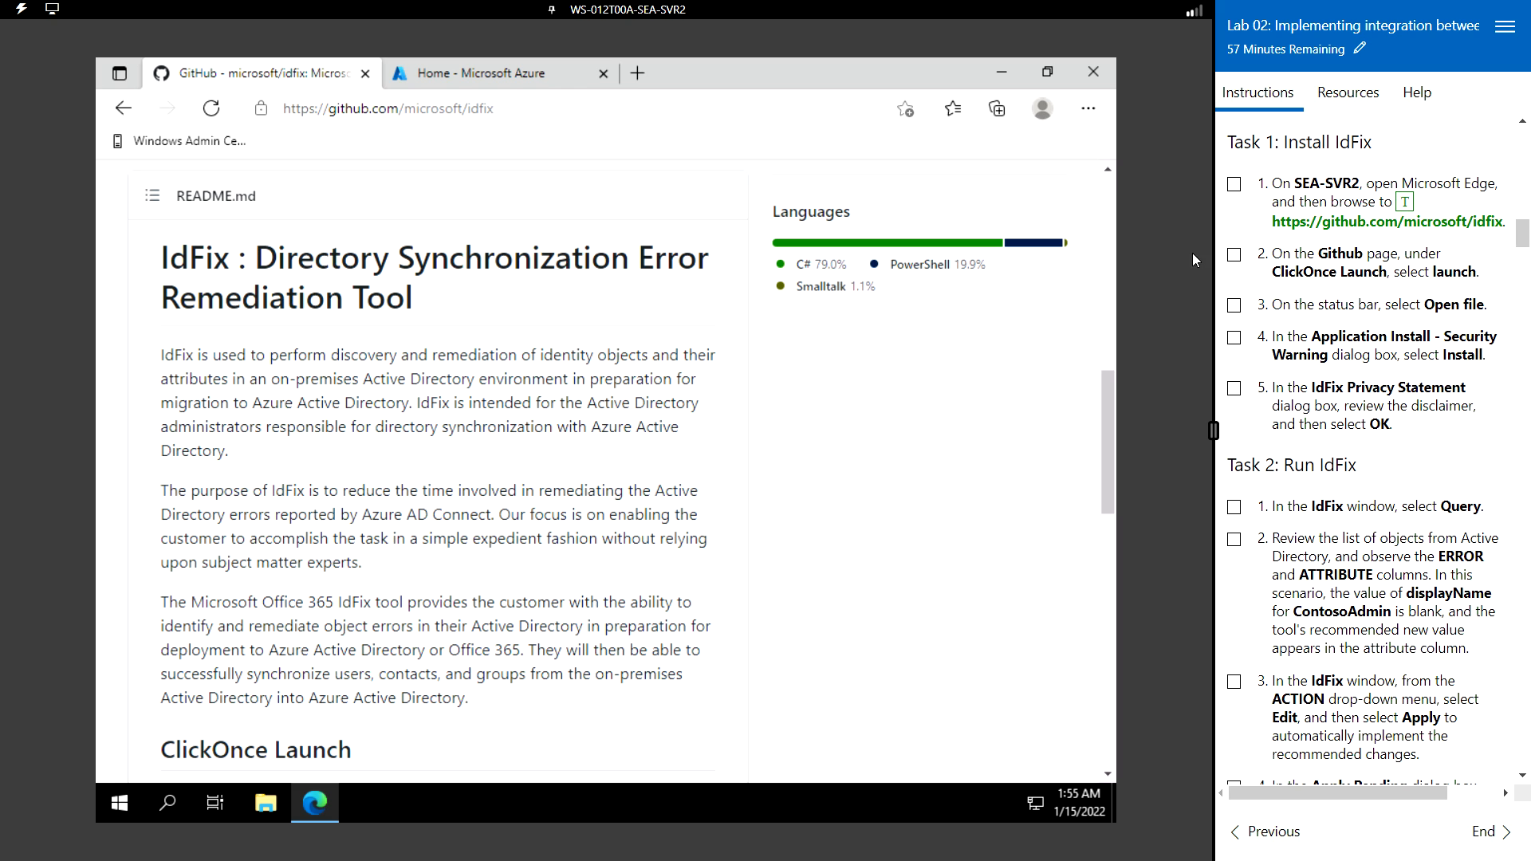
scroll(543, 490, down, 10)
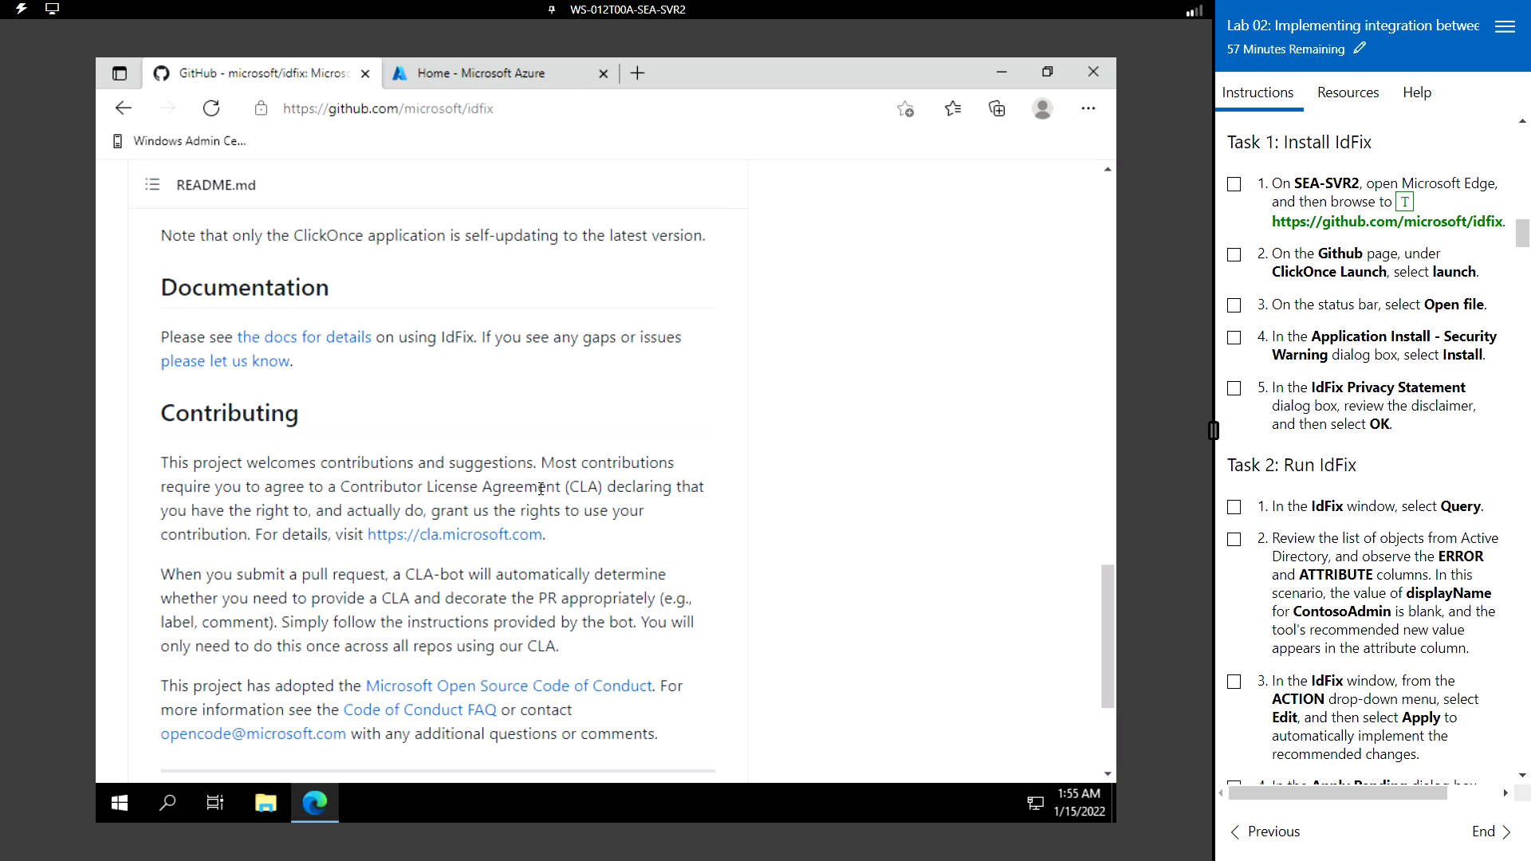
scroll(427, 391, up, 3)
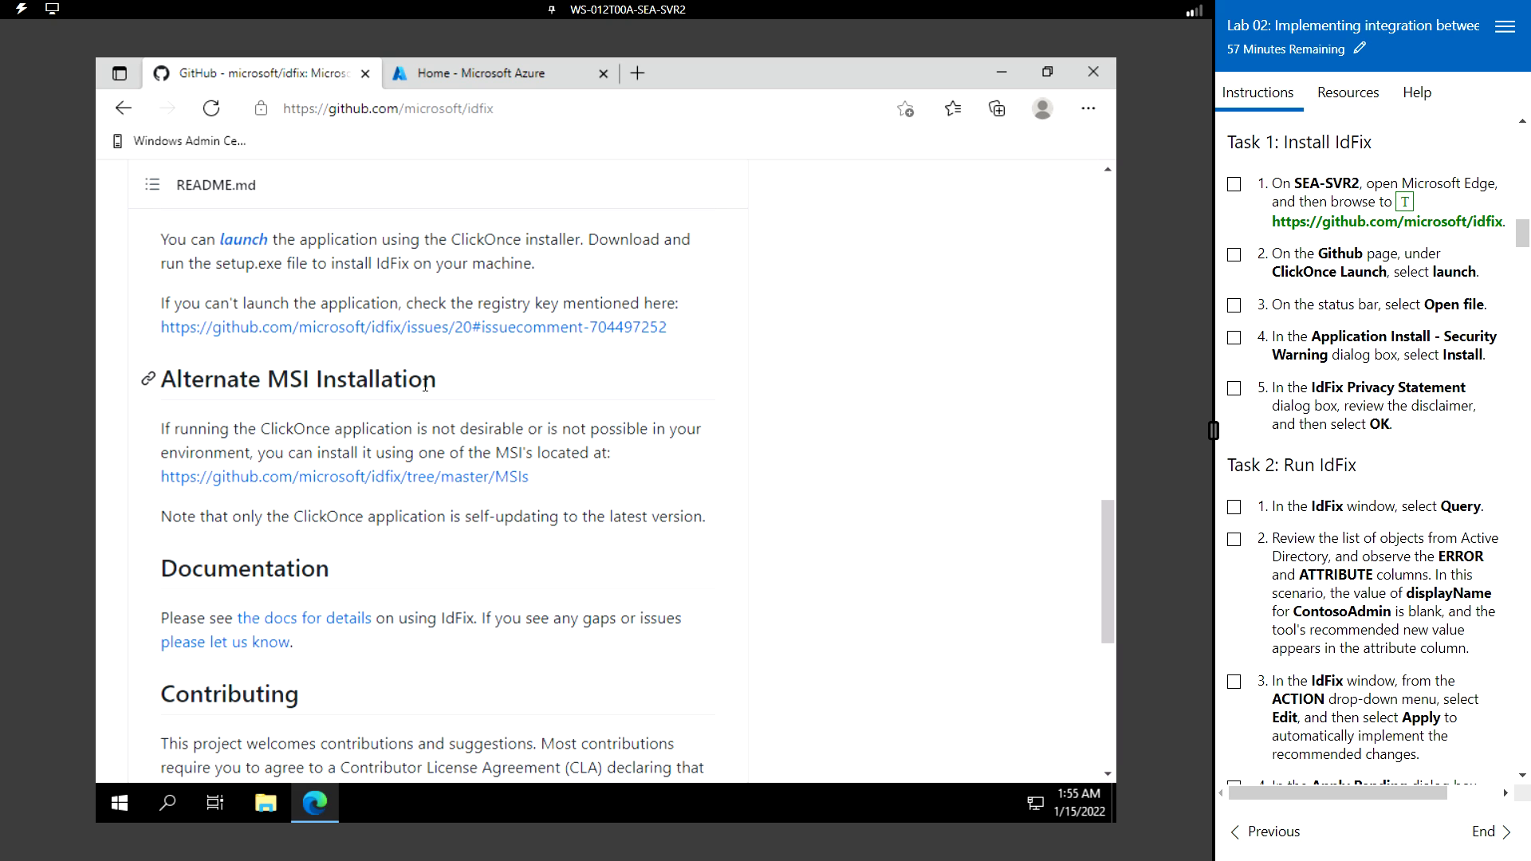
scroll(358, 382, up, 3)
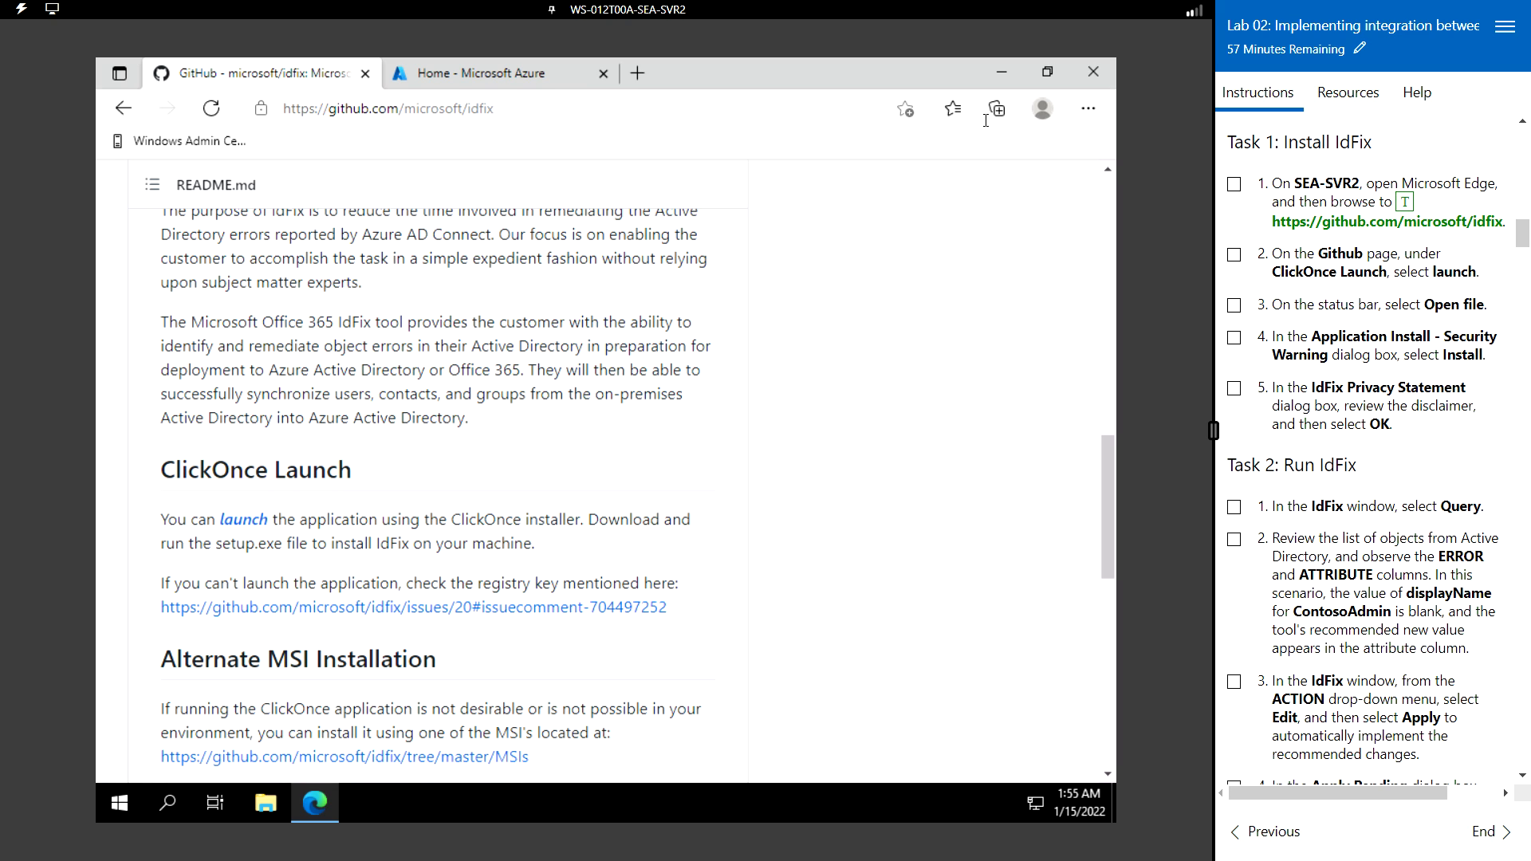
click(266, 803)
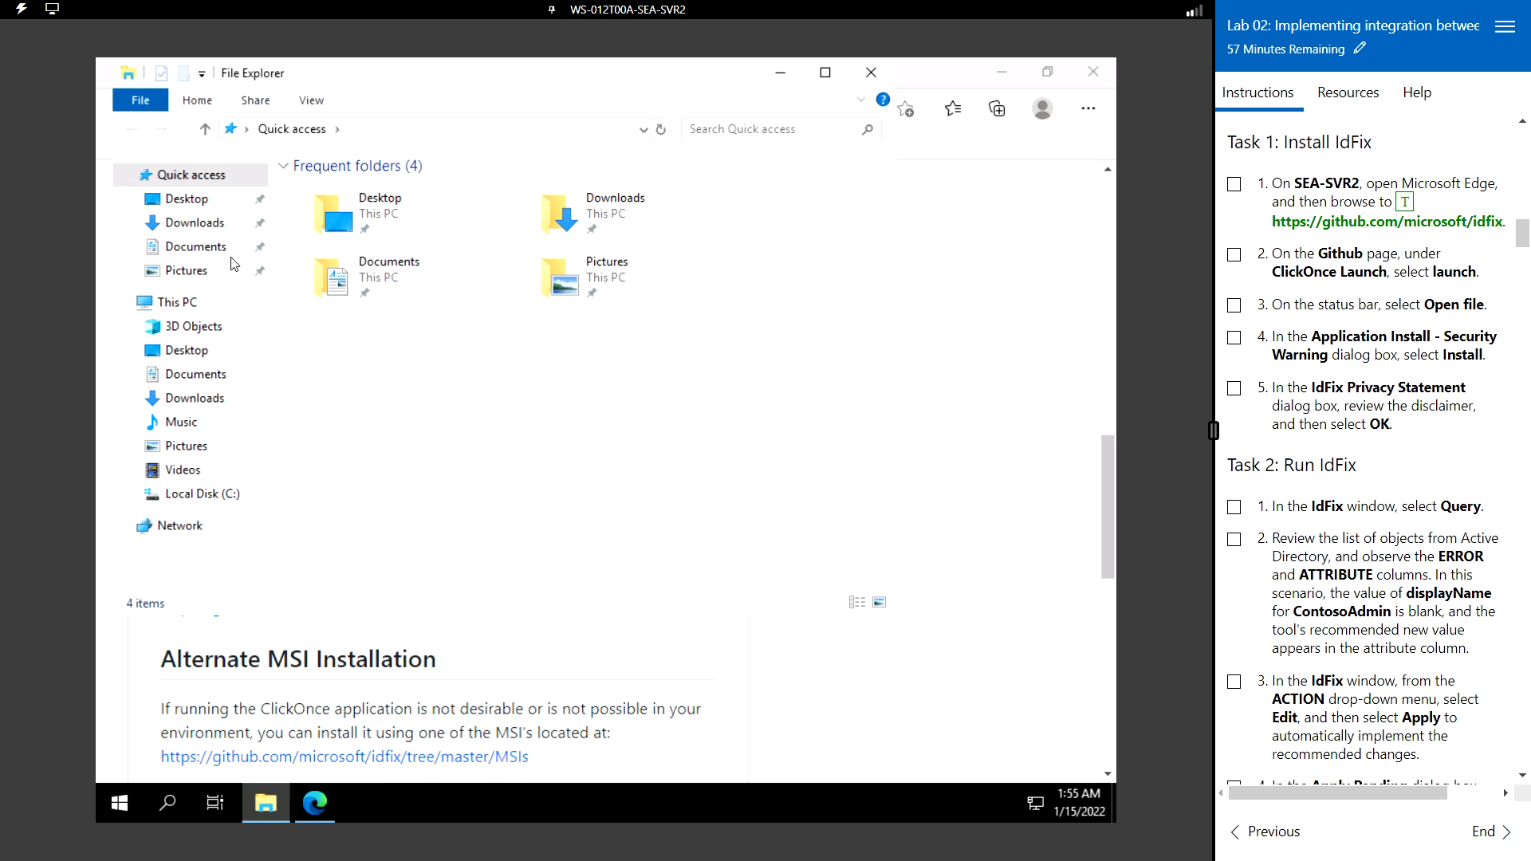
- Install IdFix 2.5.0.0 by running setup.exe from Downloads, then accept its privacy statement
click(180, 223)
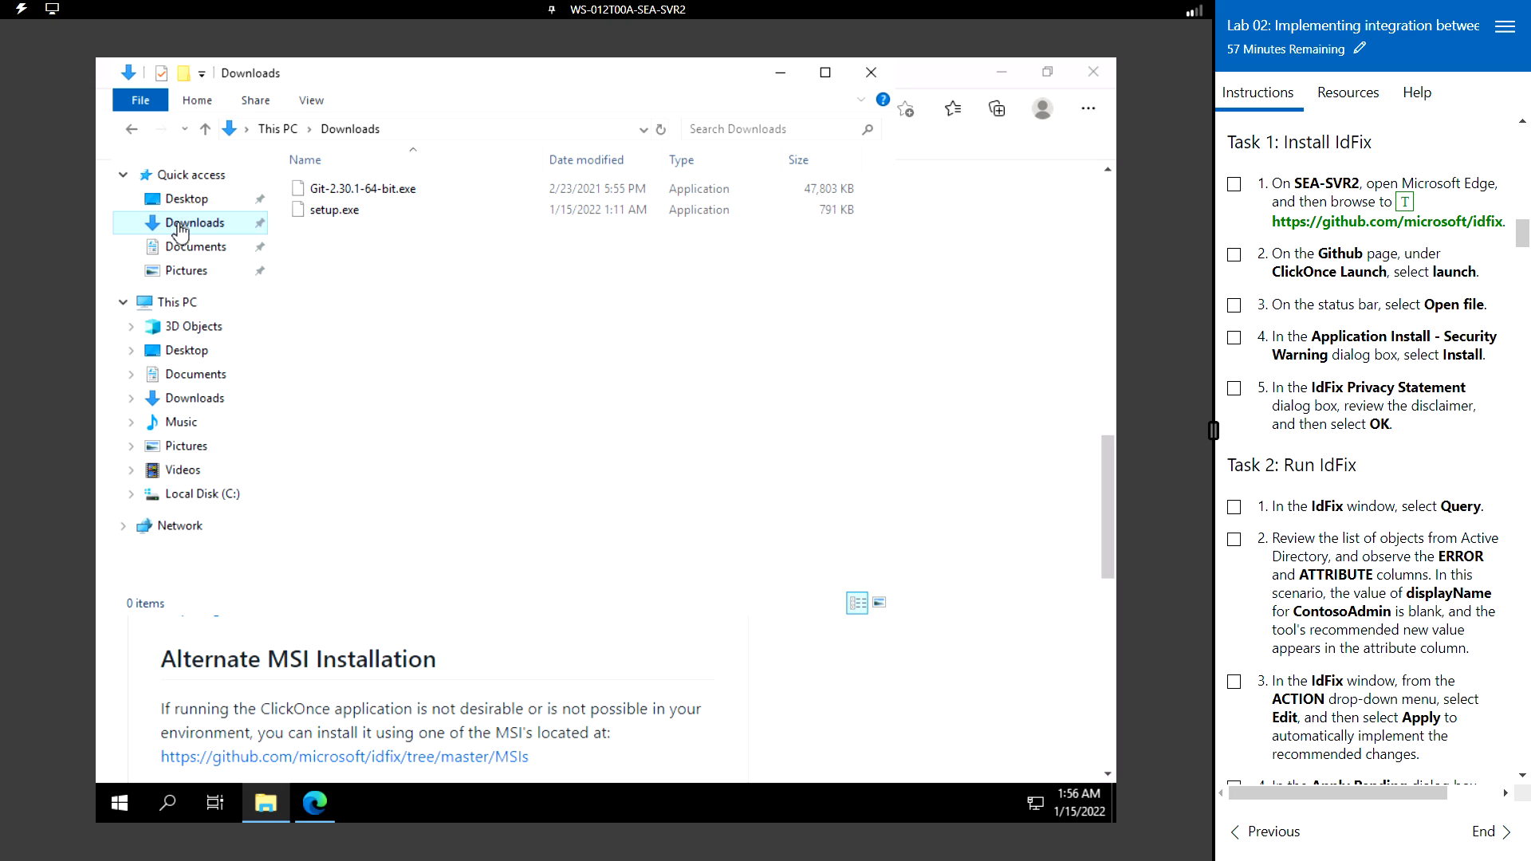
click(357, 213)
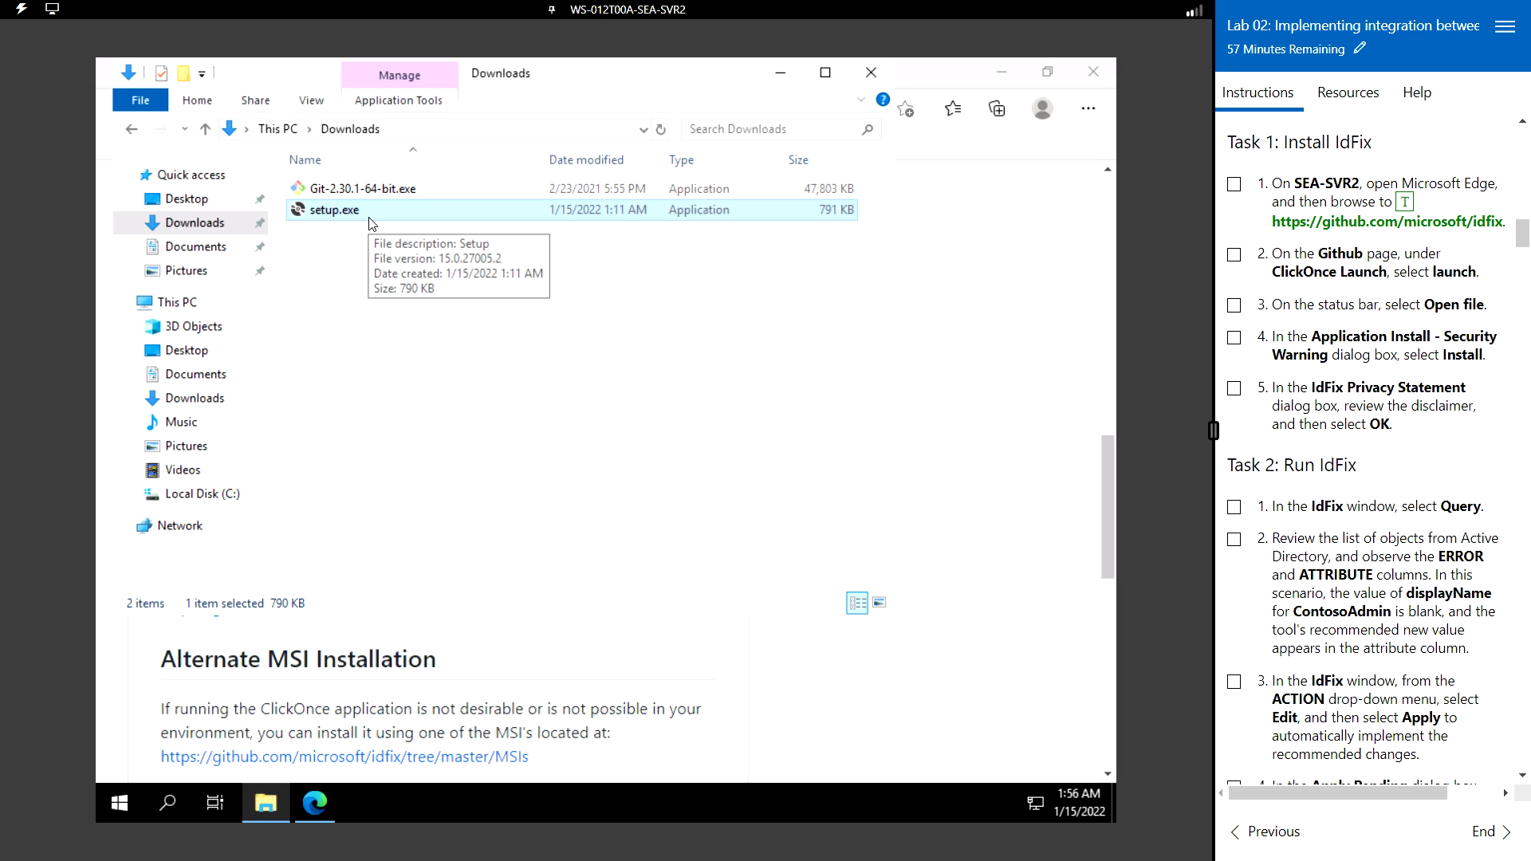
double_click(369, 218)
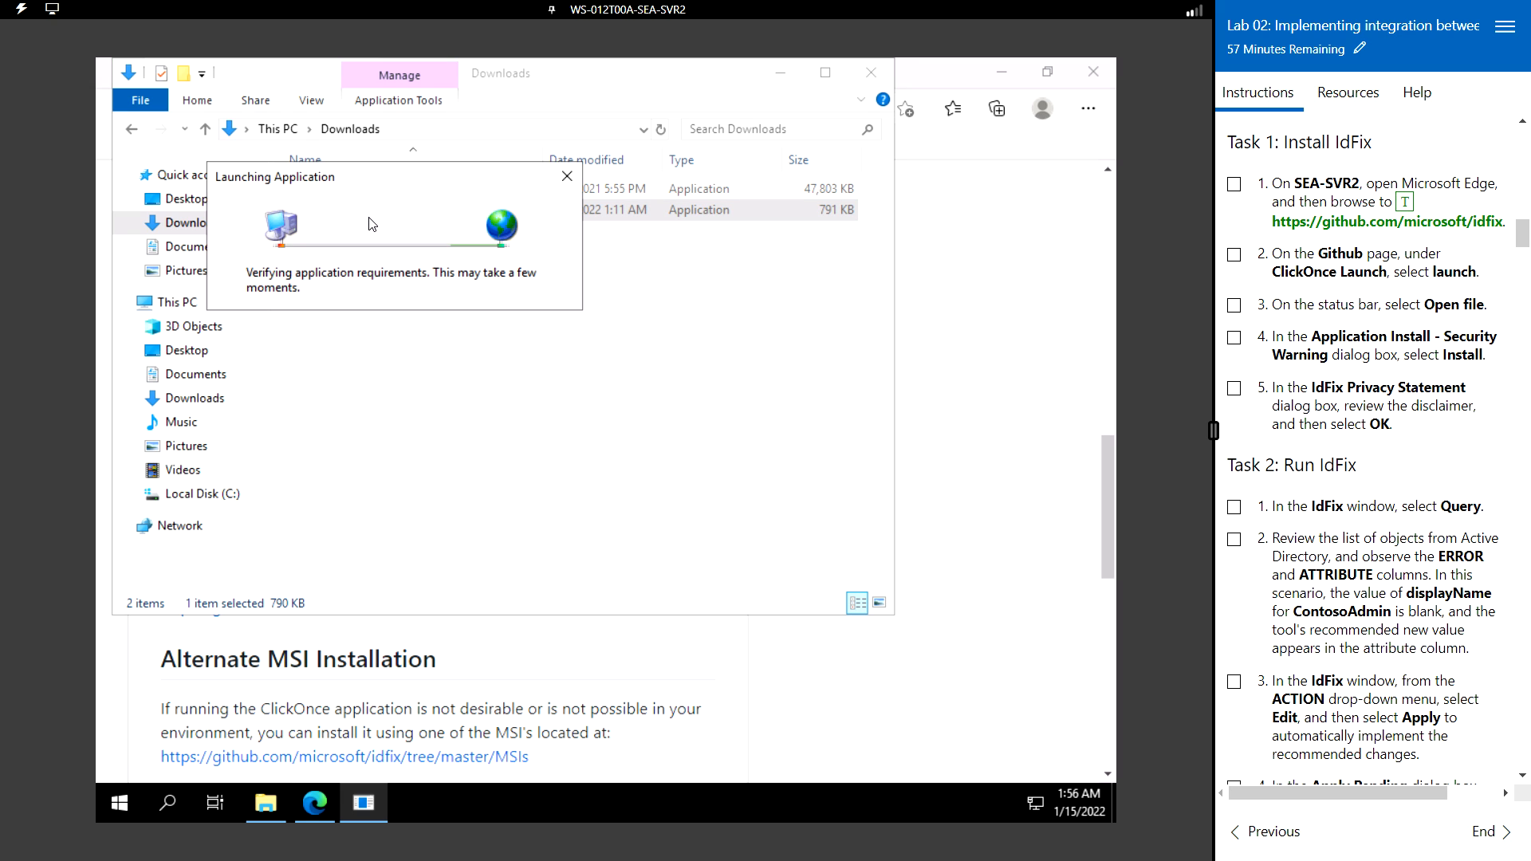
click(647, 459)
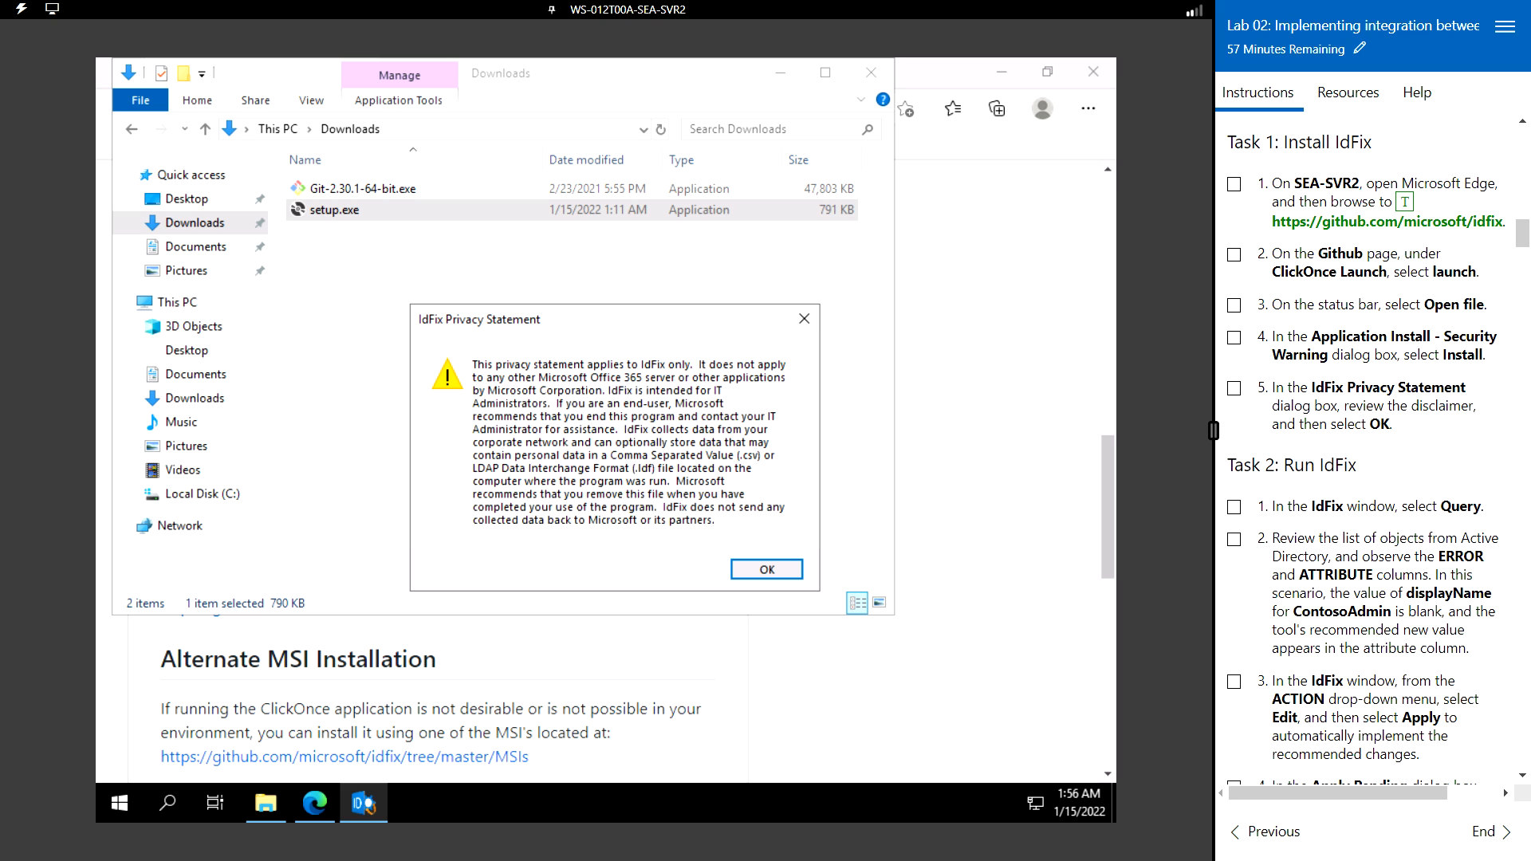
click(767, 570)
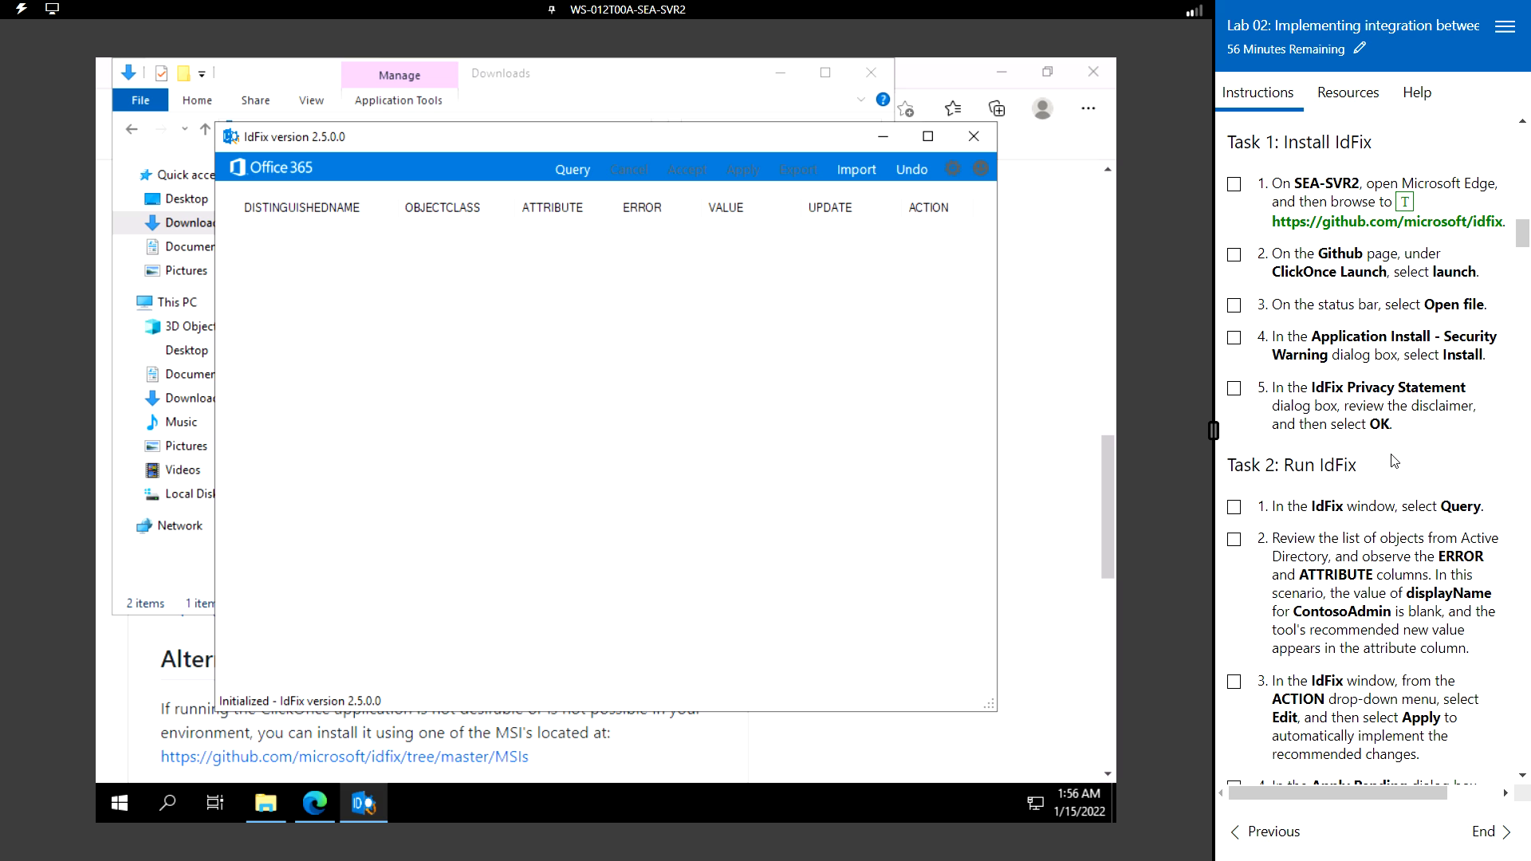
- Maximize IdFix, run a Query past the schema warning, and select the Blank displayName error
scroll(1366, 438, down, 1)
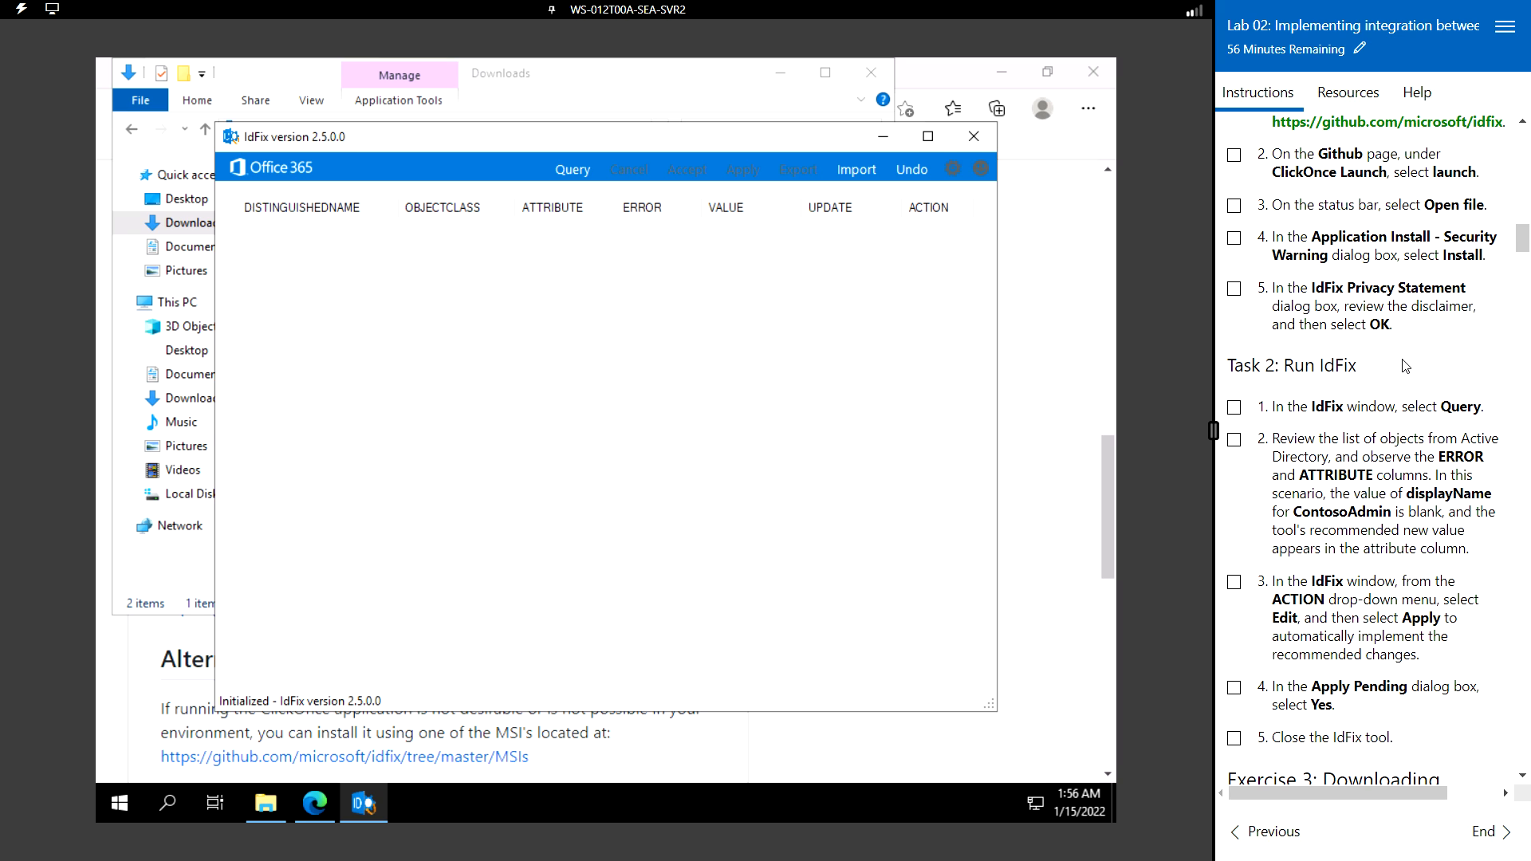
scroll(1405, 364, down, 2)
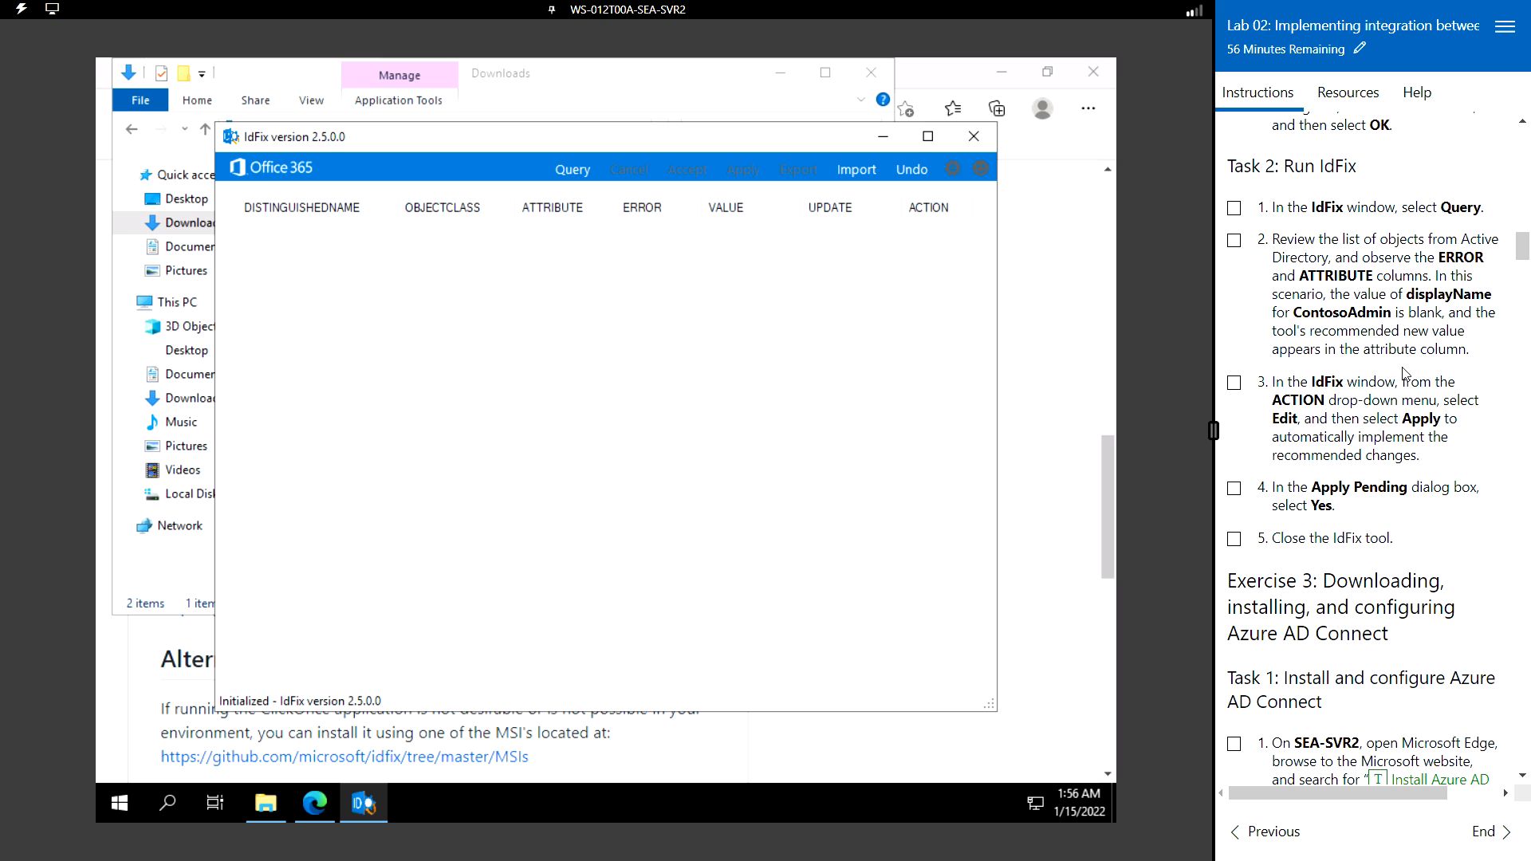
click(930, 139)
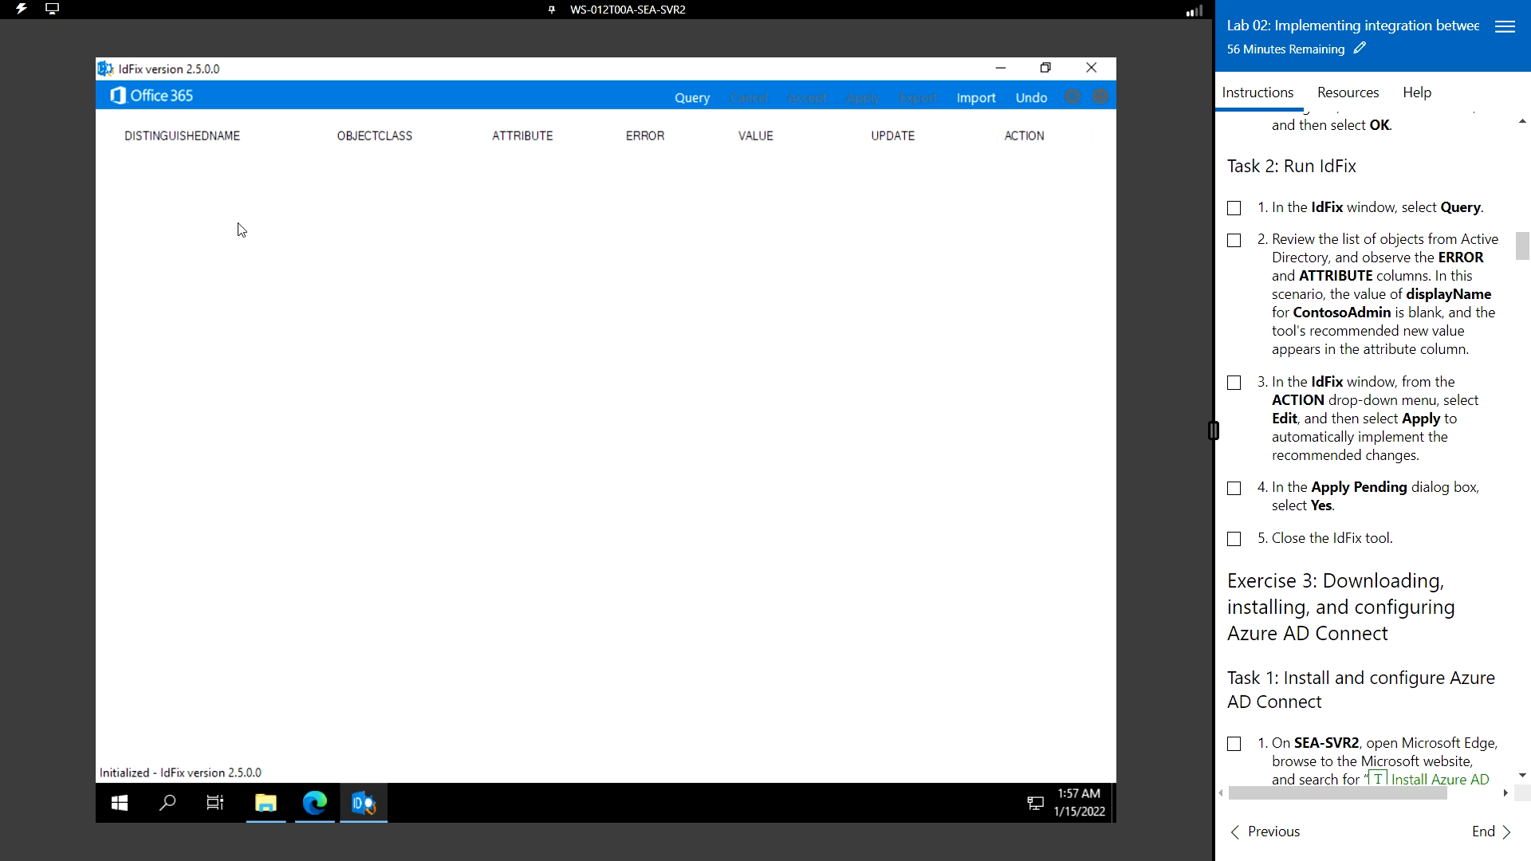
click(692, 97)
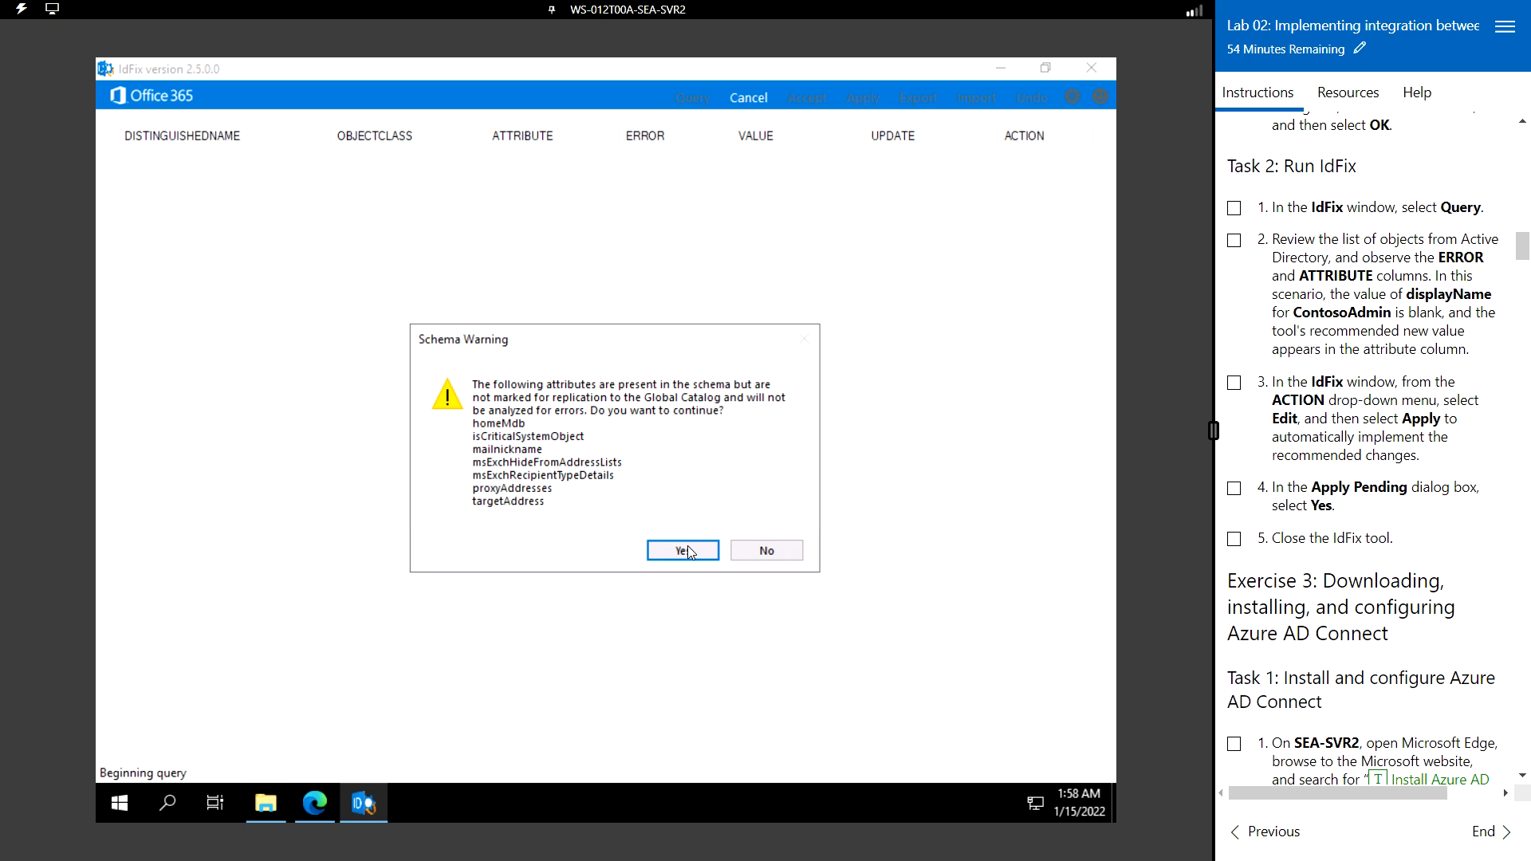
click(689, 552)
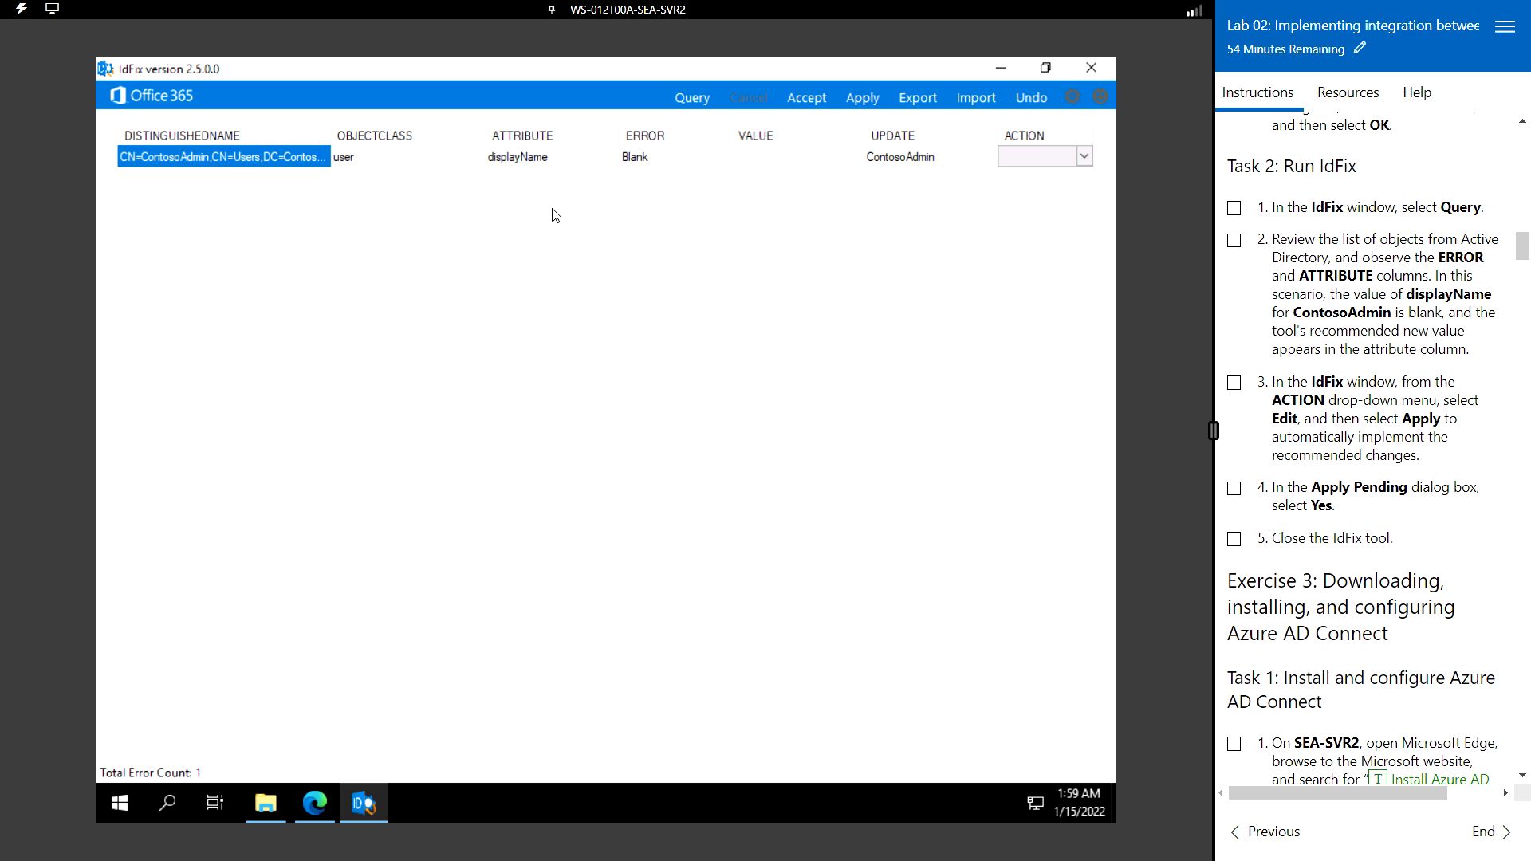
click(634, 156)
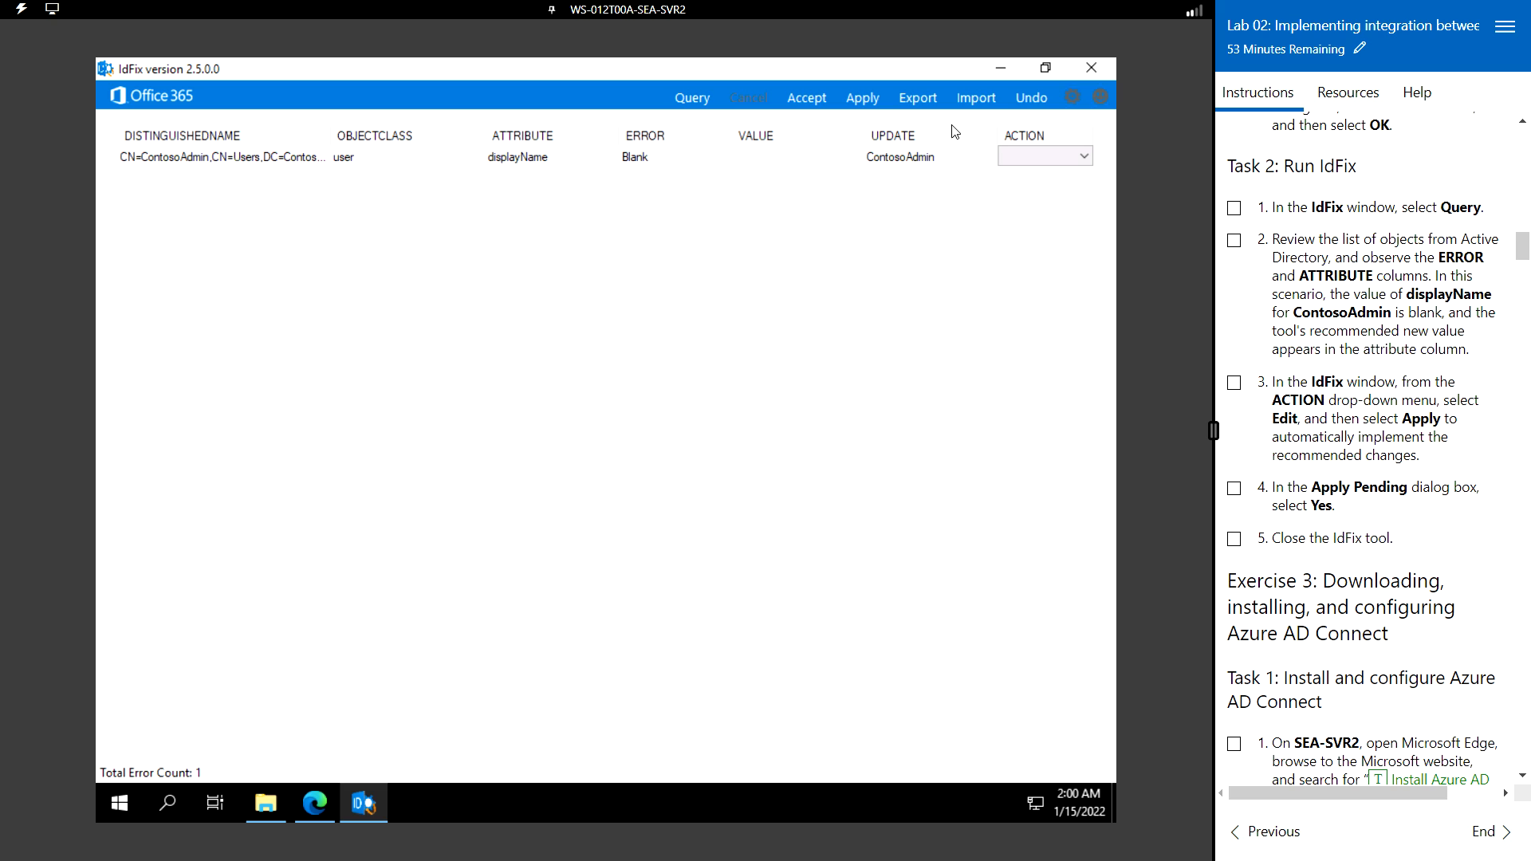
- Set the ContosoAdmin row's action to EDIT, apply the displayName fix, then close IdFix
click(1084, 157)
click(1085, 157)
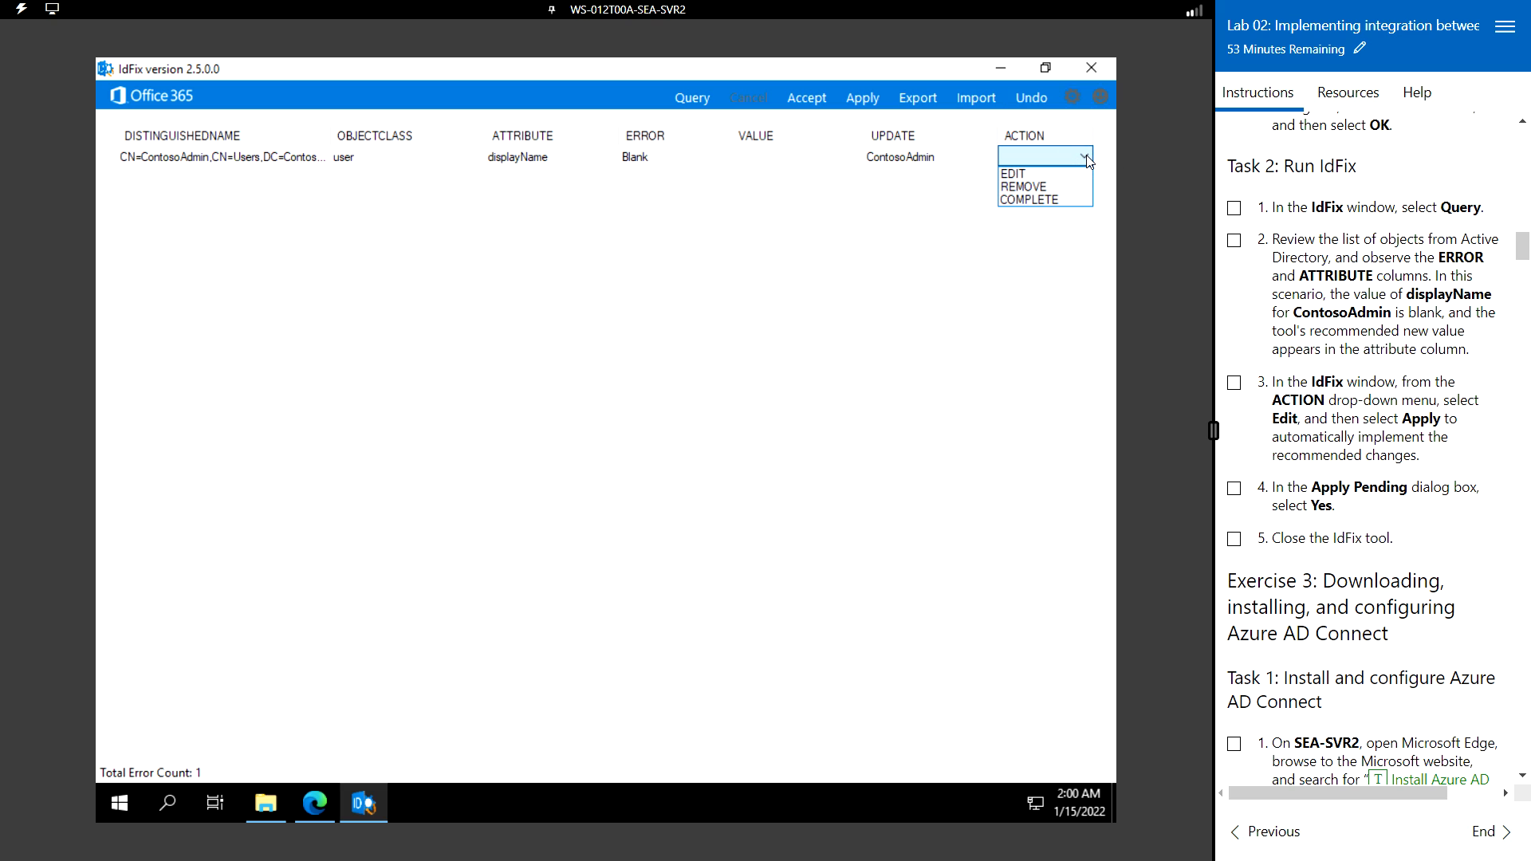
click(1030, 174)
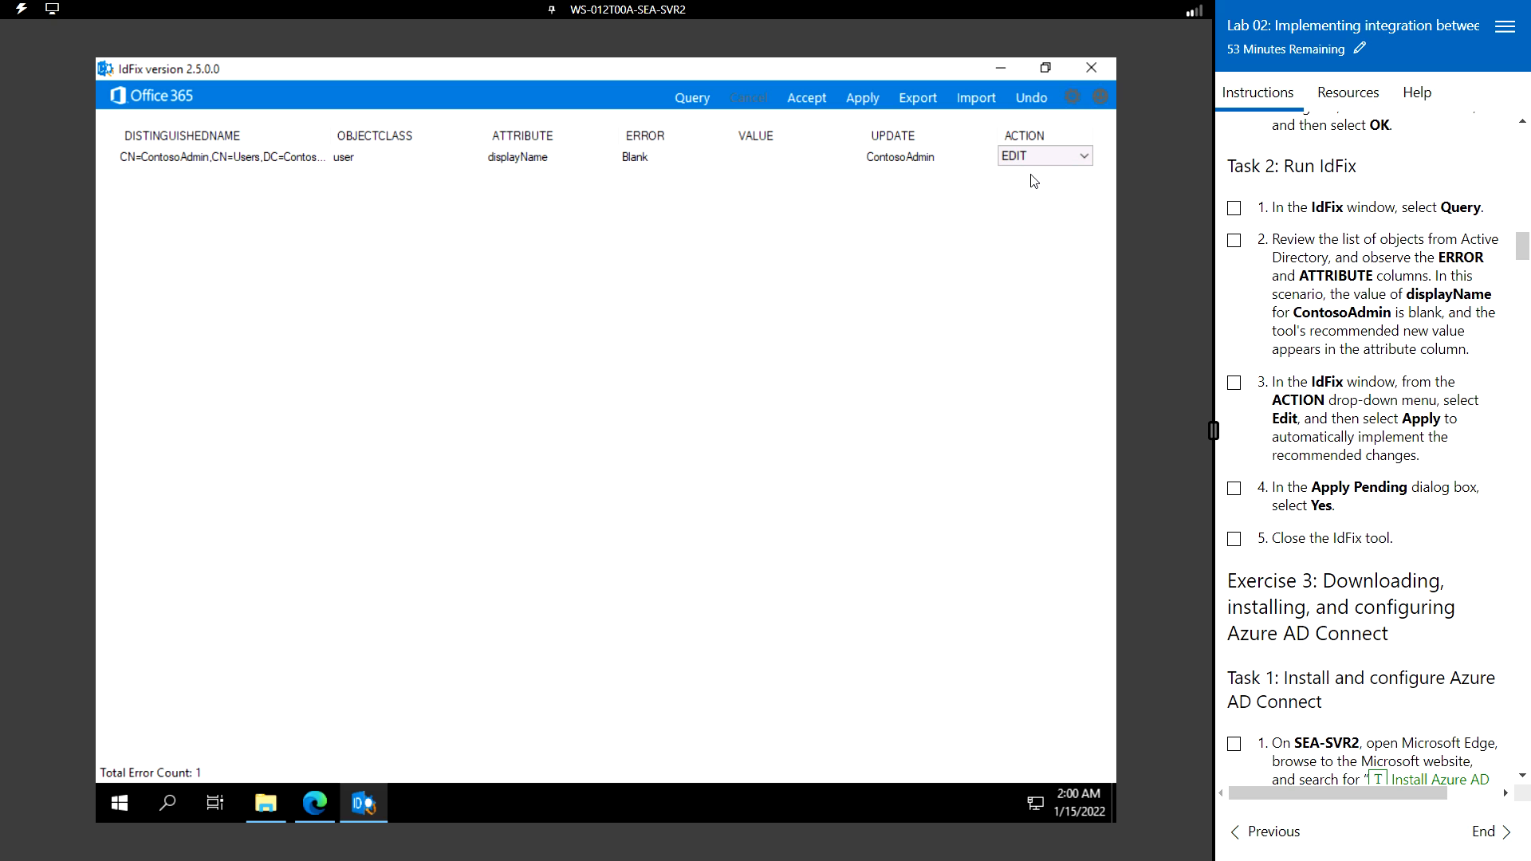
click(868, 105)
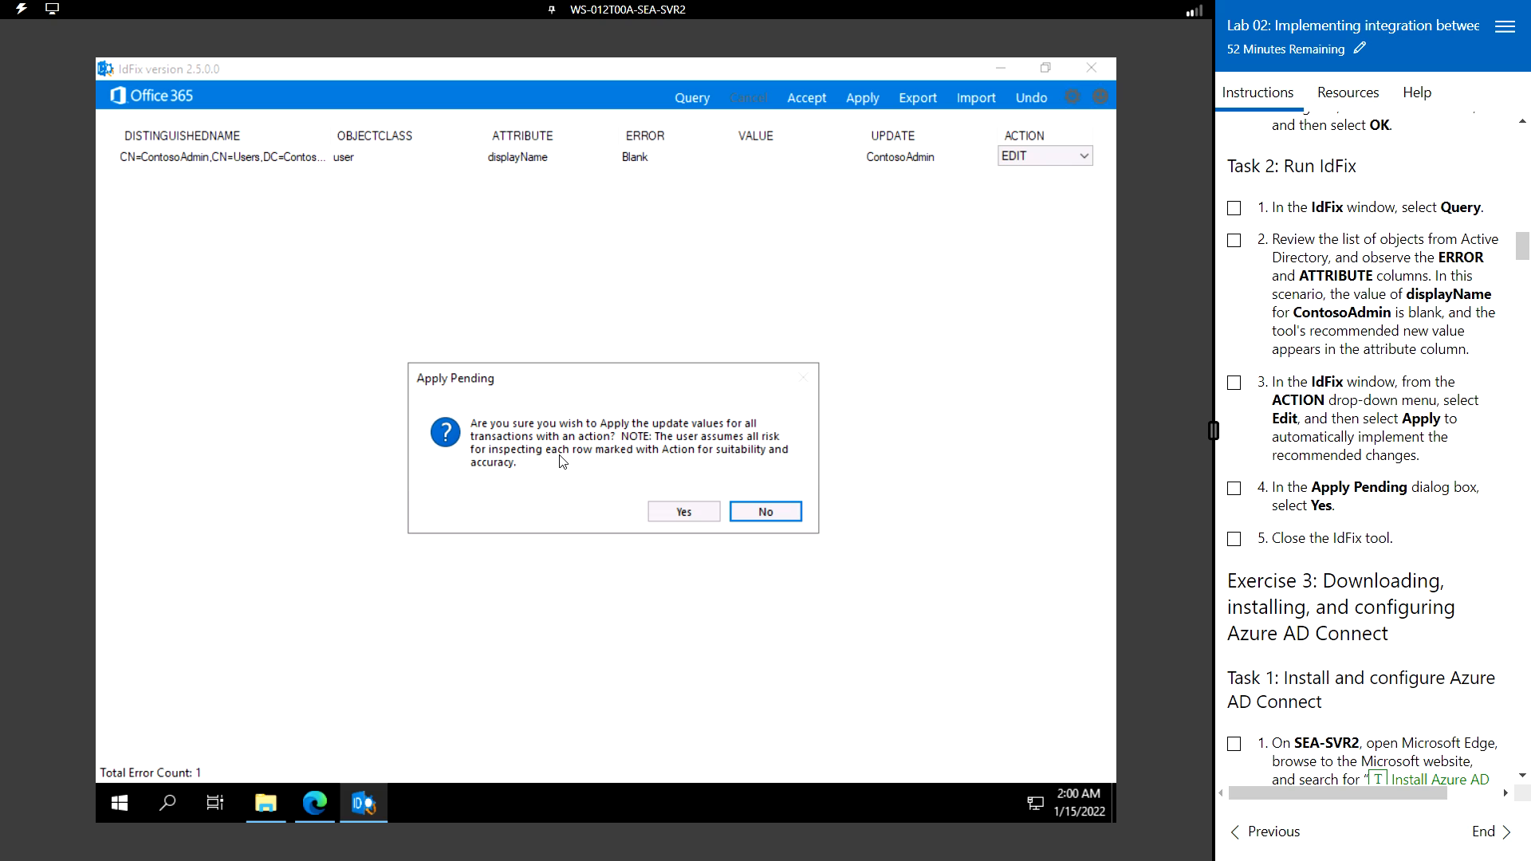
click(692, 515)
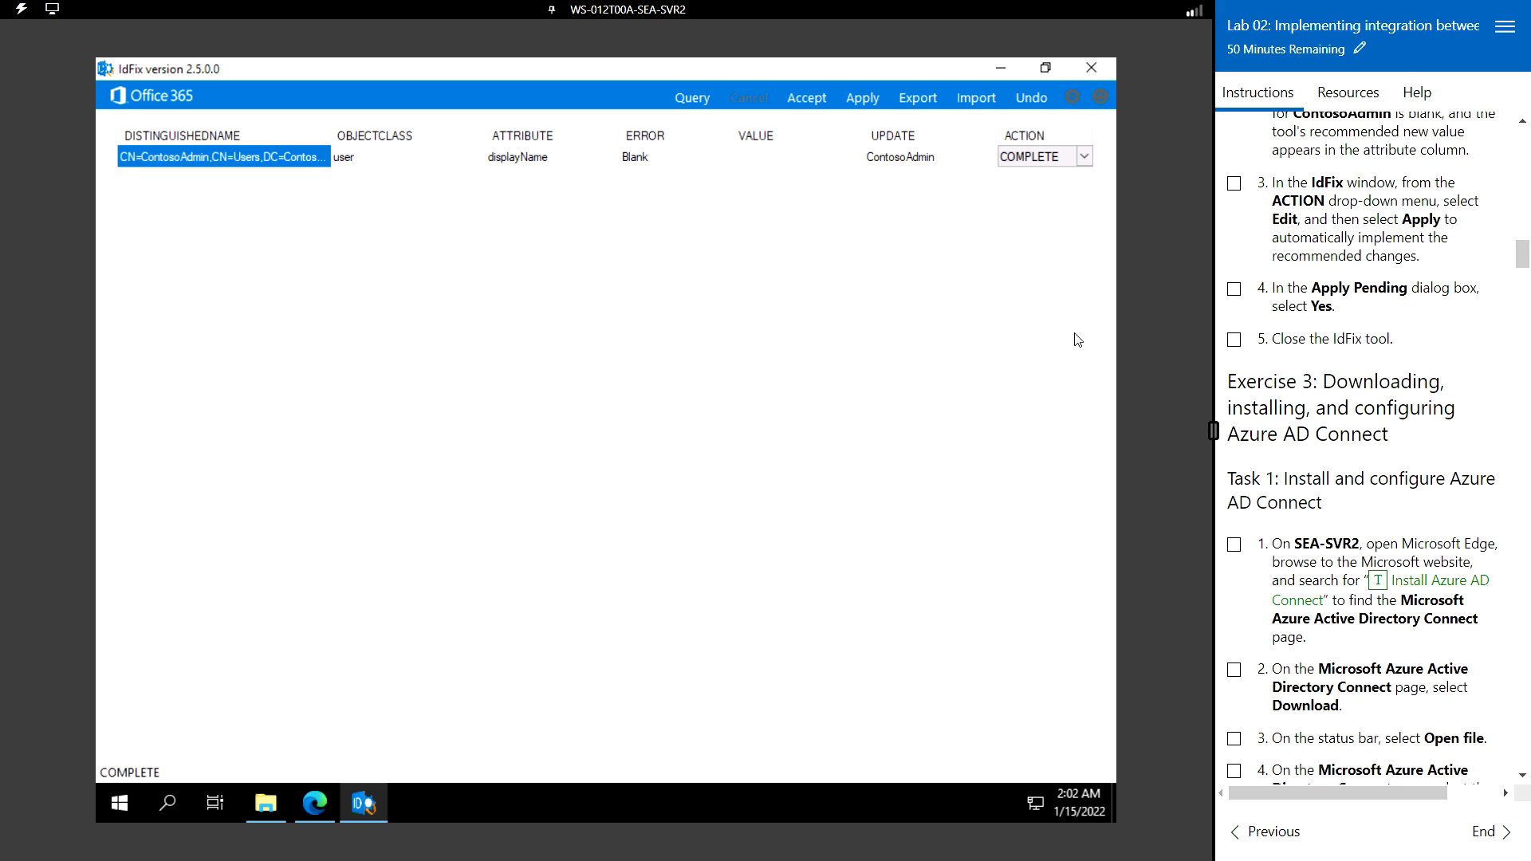
click(1093, 69)
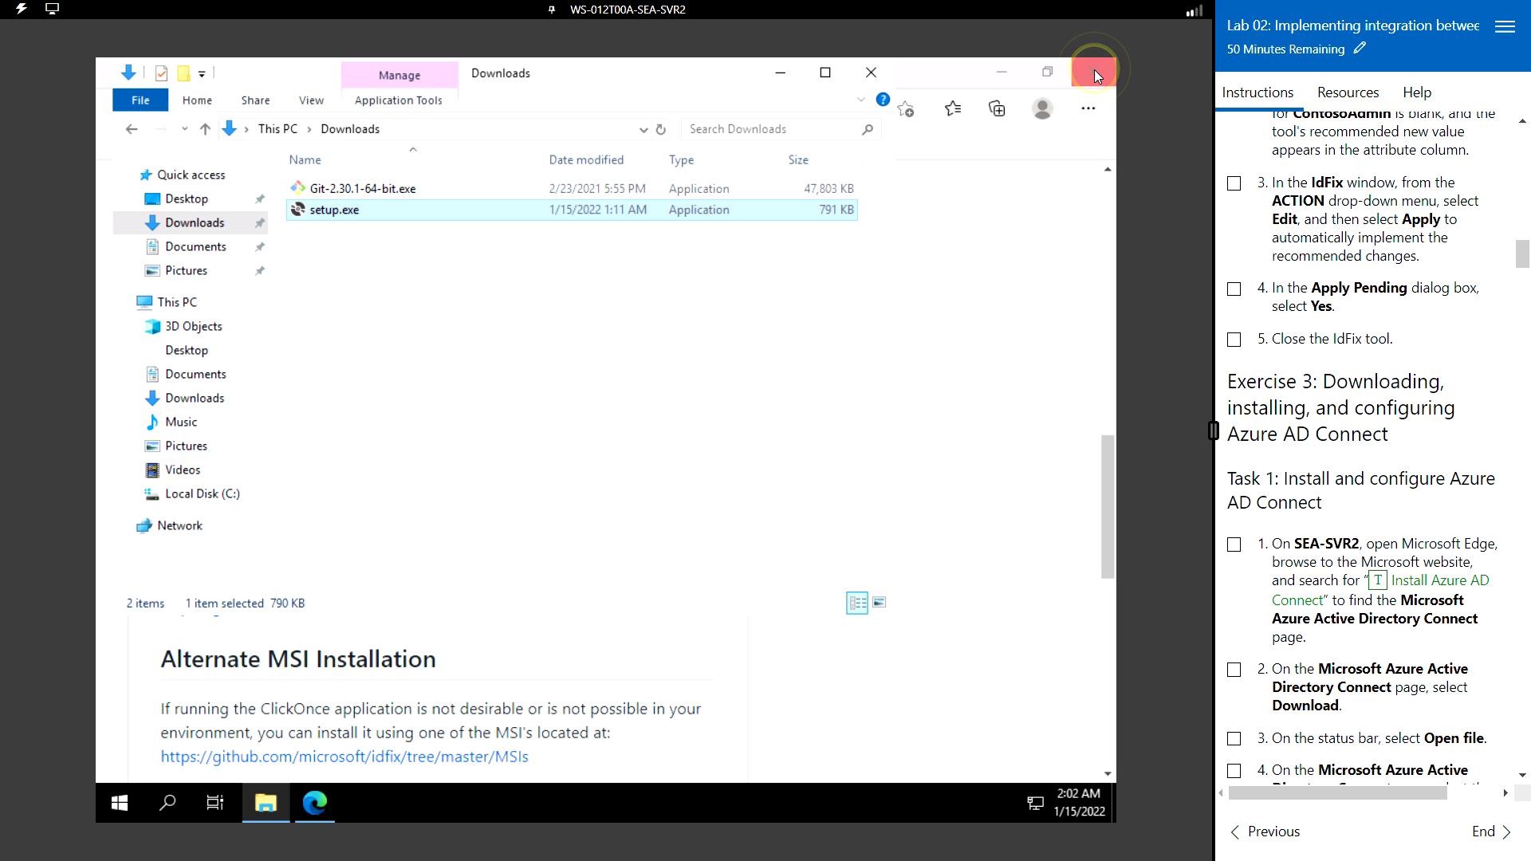
- Close the Downloads folder window and open a new blank tab in Edge
click(872, 85)
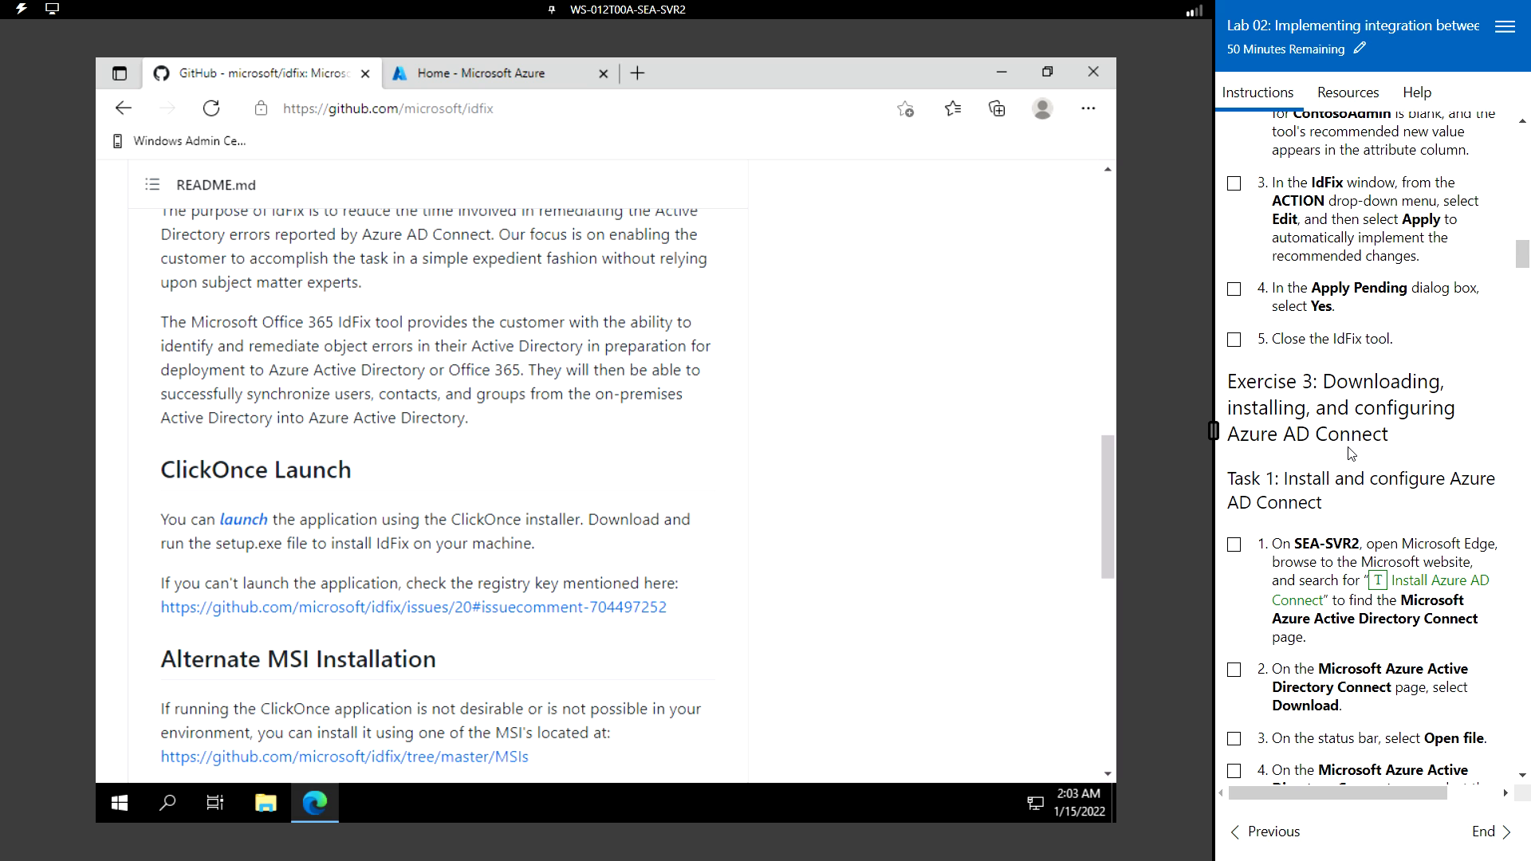
scroll(1384, 444, down, 2)
scroll(1384, 444, down, 2)
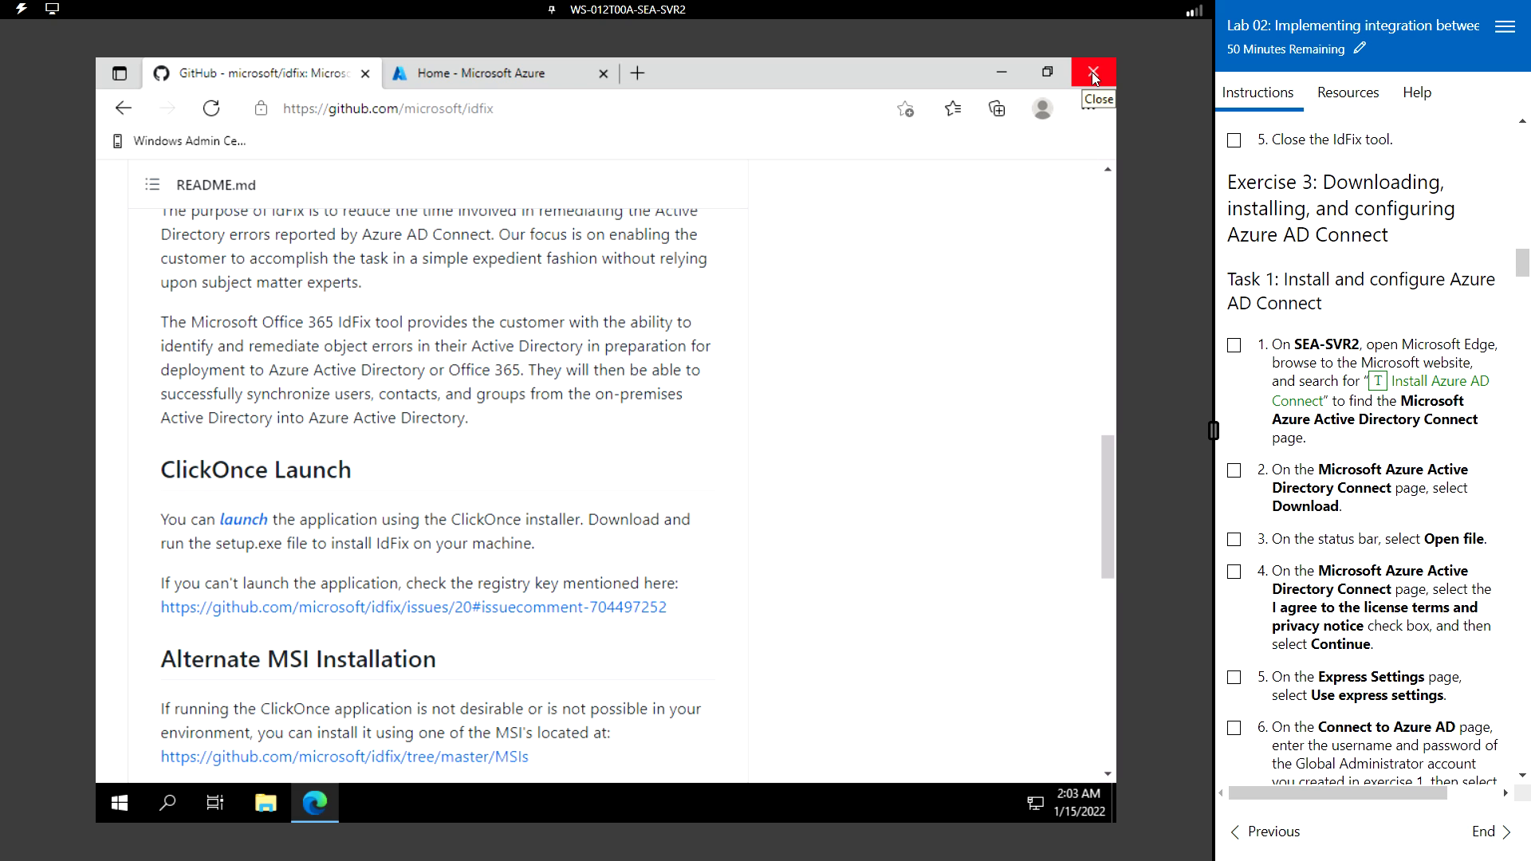
click(635, 74)
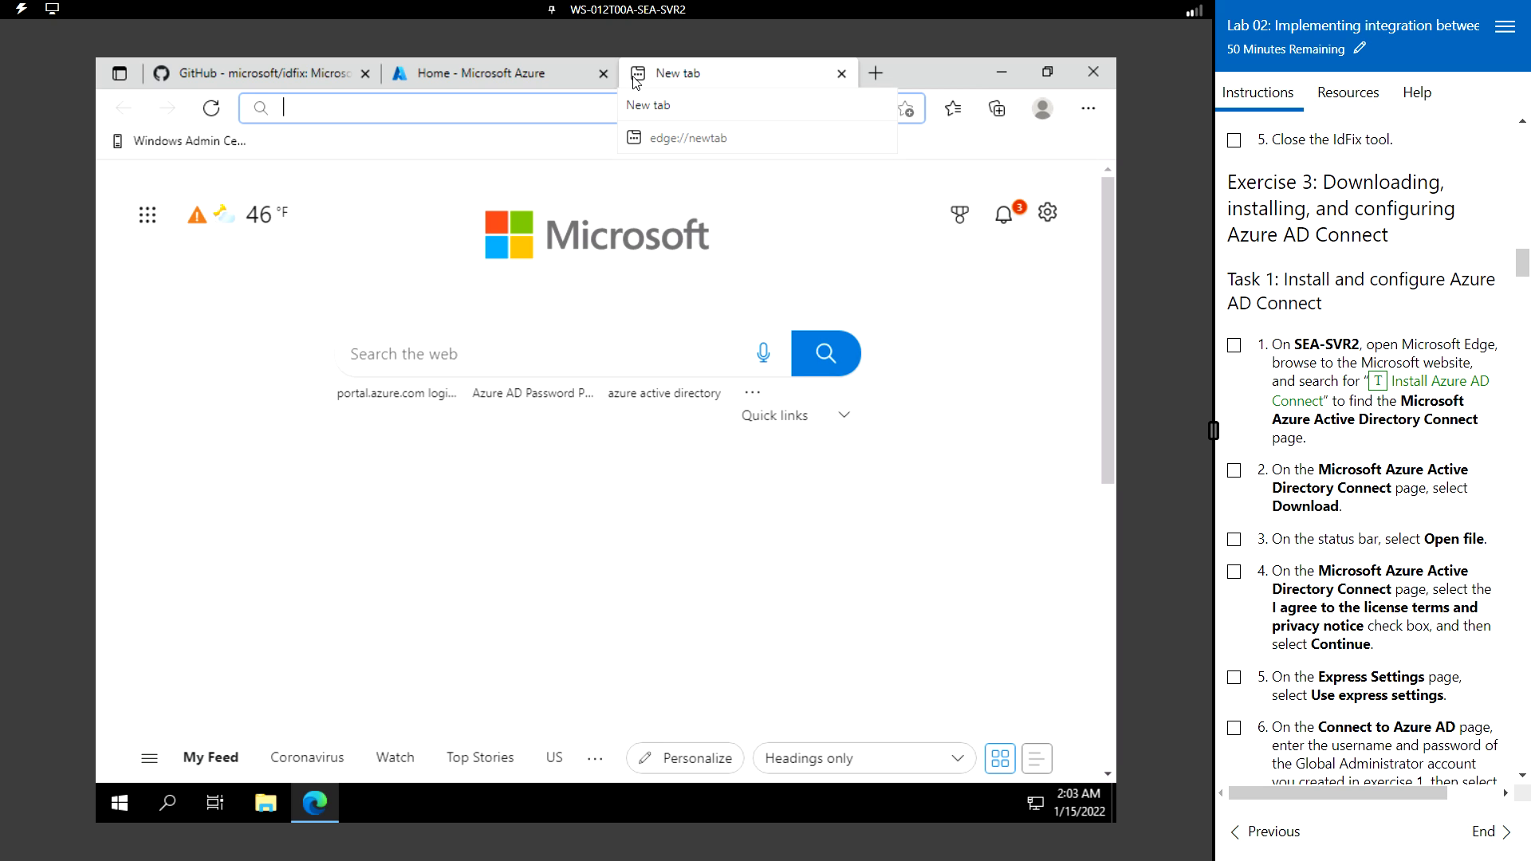
- Search Bing for 'Install Azure AD Connect' and open the Download Microsoft Azure Active Directory Connect result
click(1379, 386)
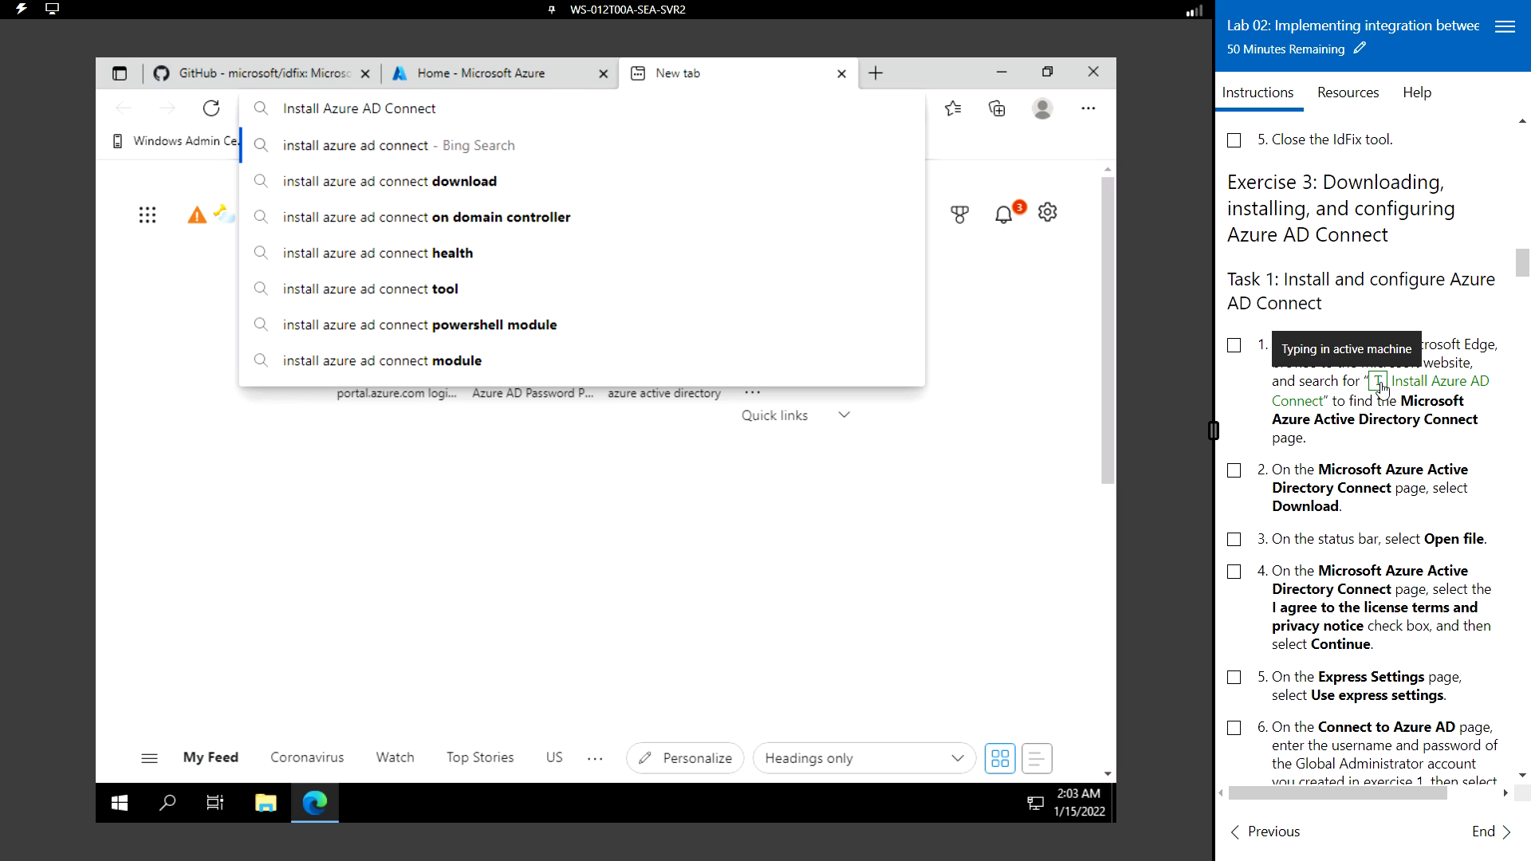
key(Return)
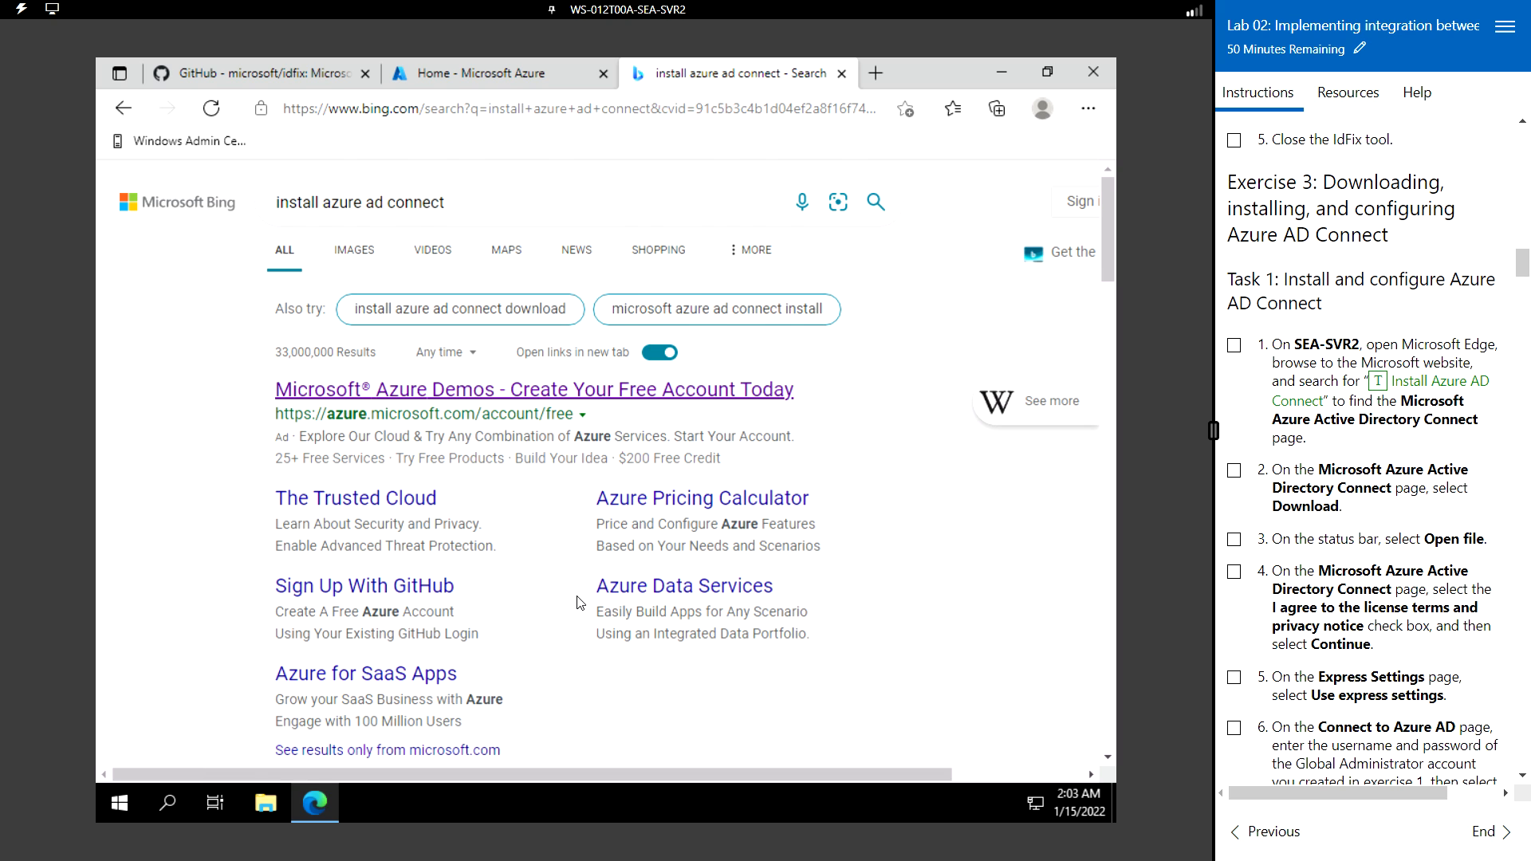
scroll(580, 602, down, 3)
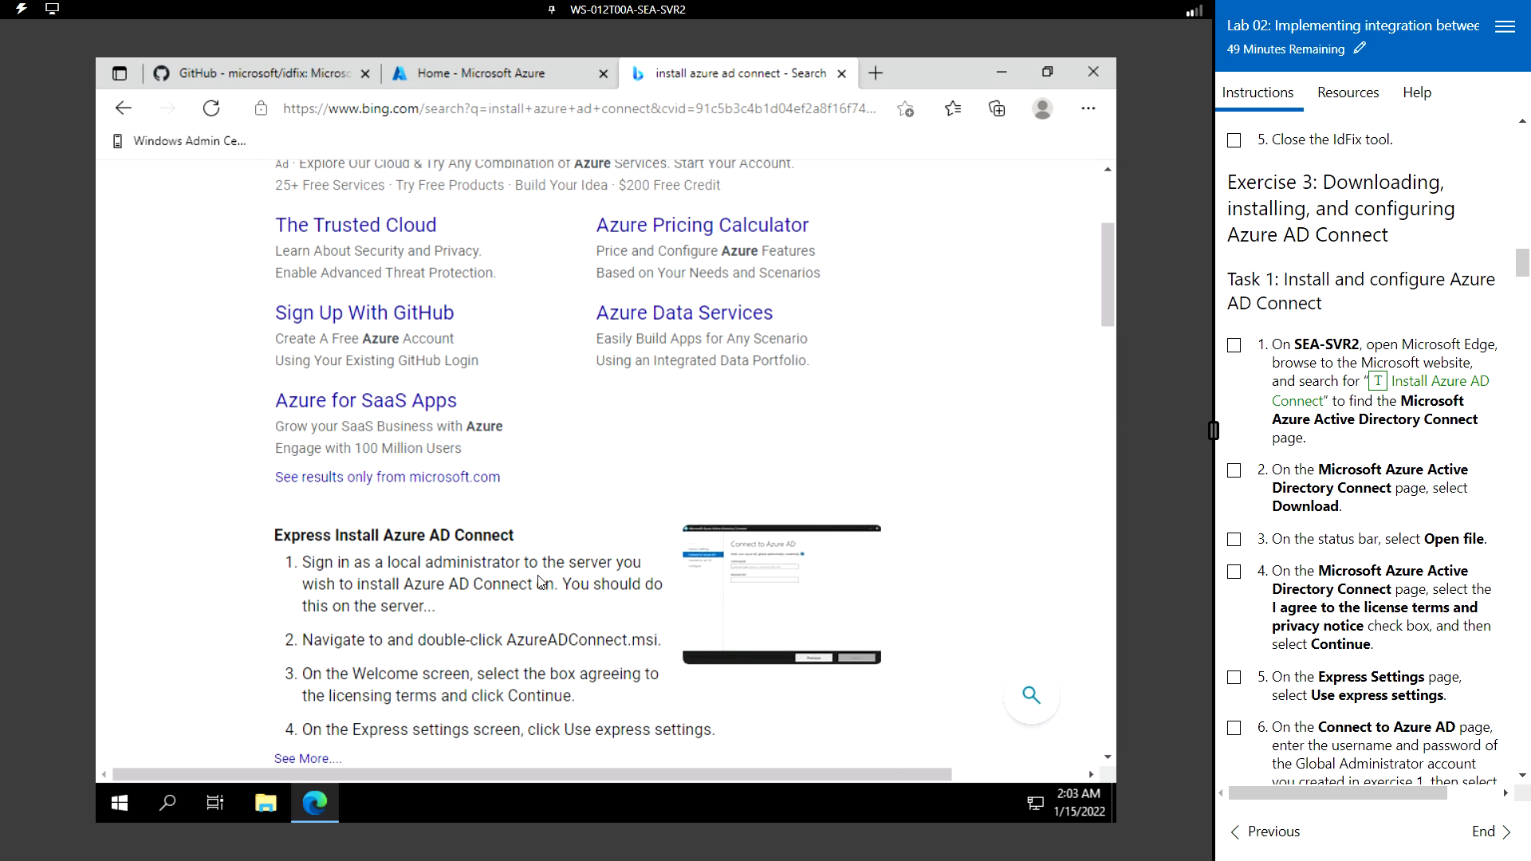
scroll(539, 582, down, 9)
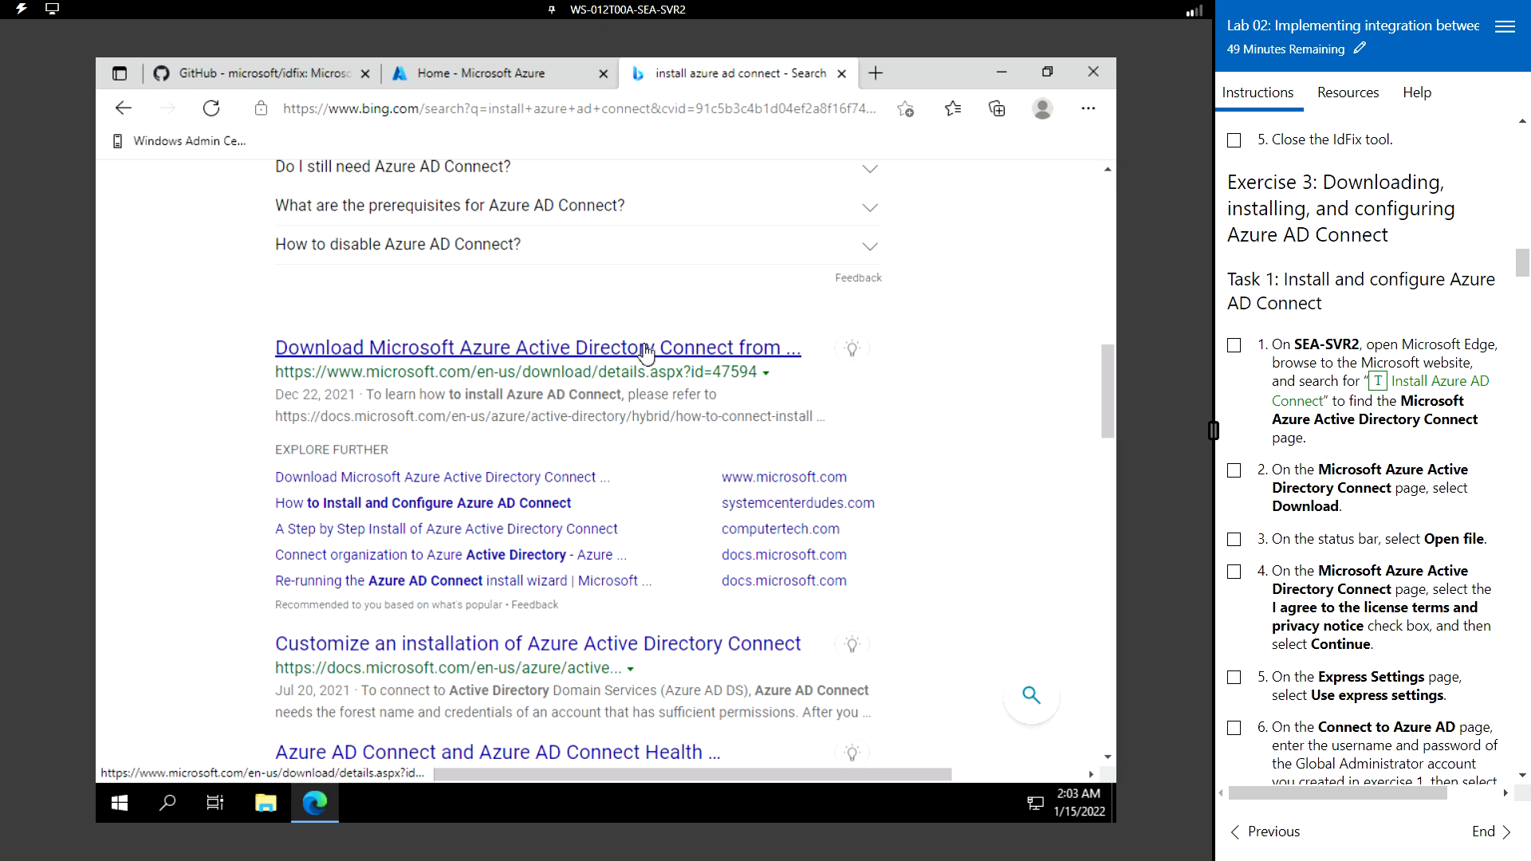
click(682, 350)
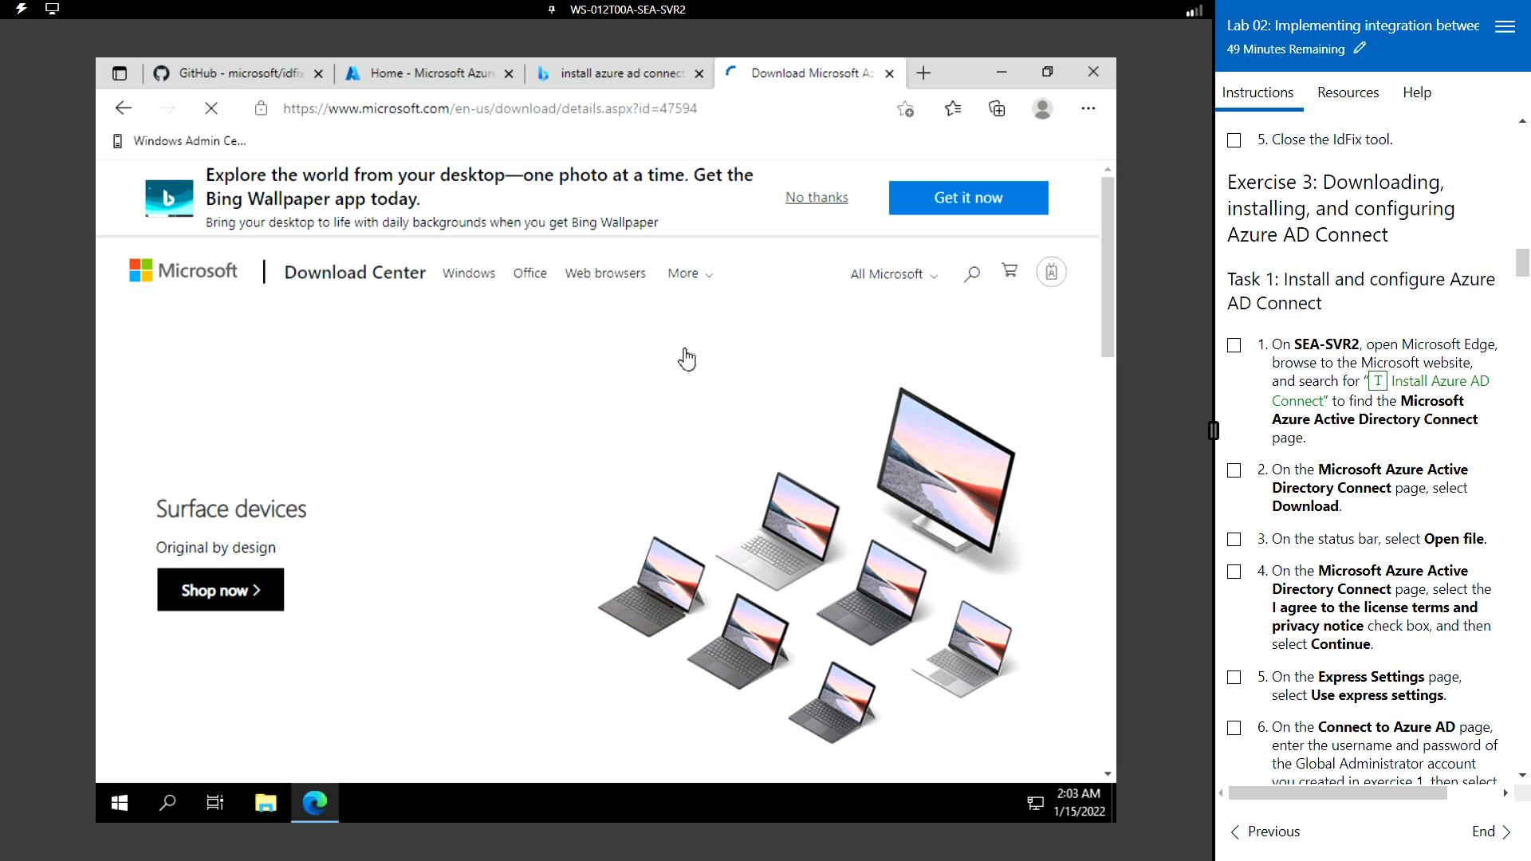
scroll(520, 480, down, 3)
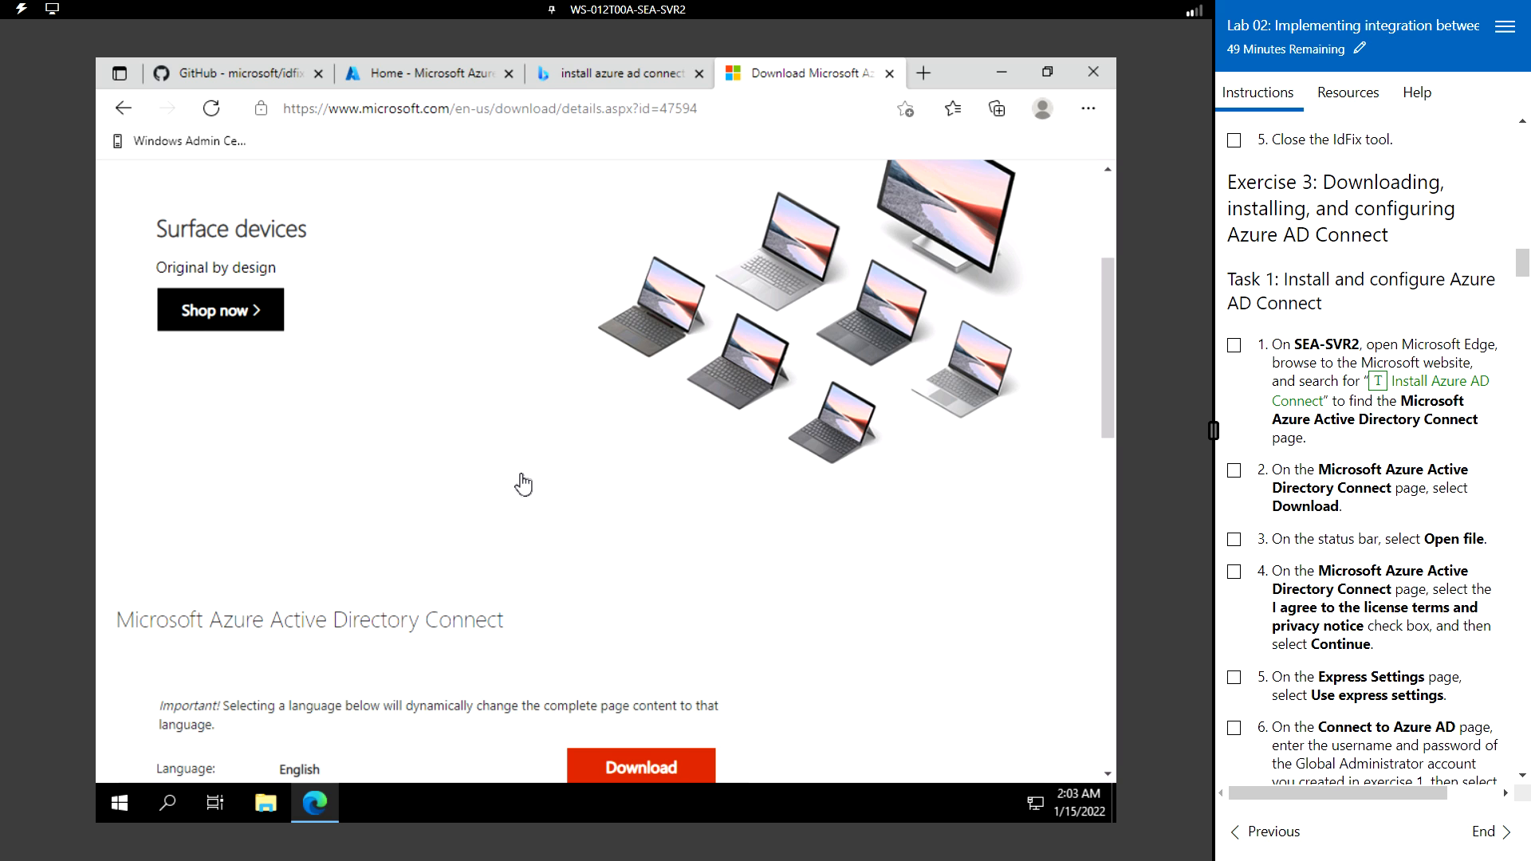
scroll(520, 480, down, 3)
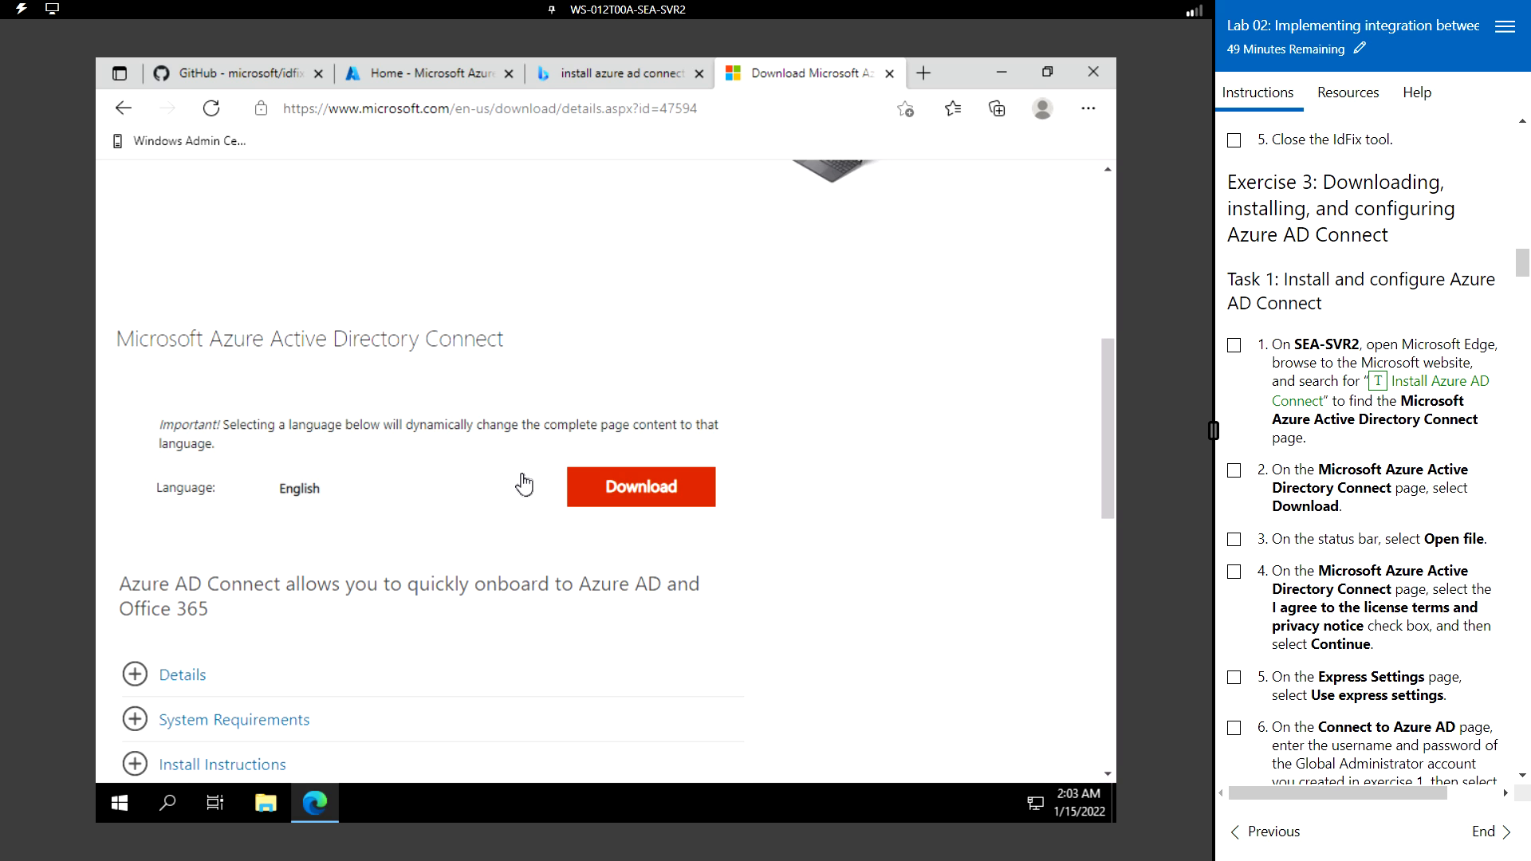
- Download AzureADConnect.msi from the Download Center and open it from Edge's downloads panel
click(651, 493)
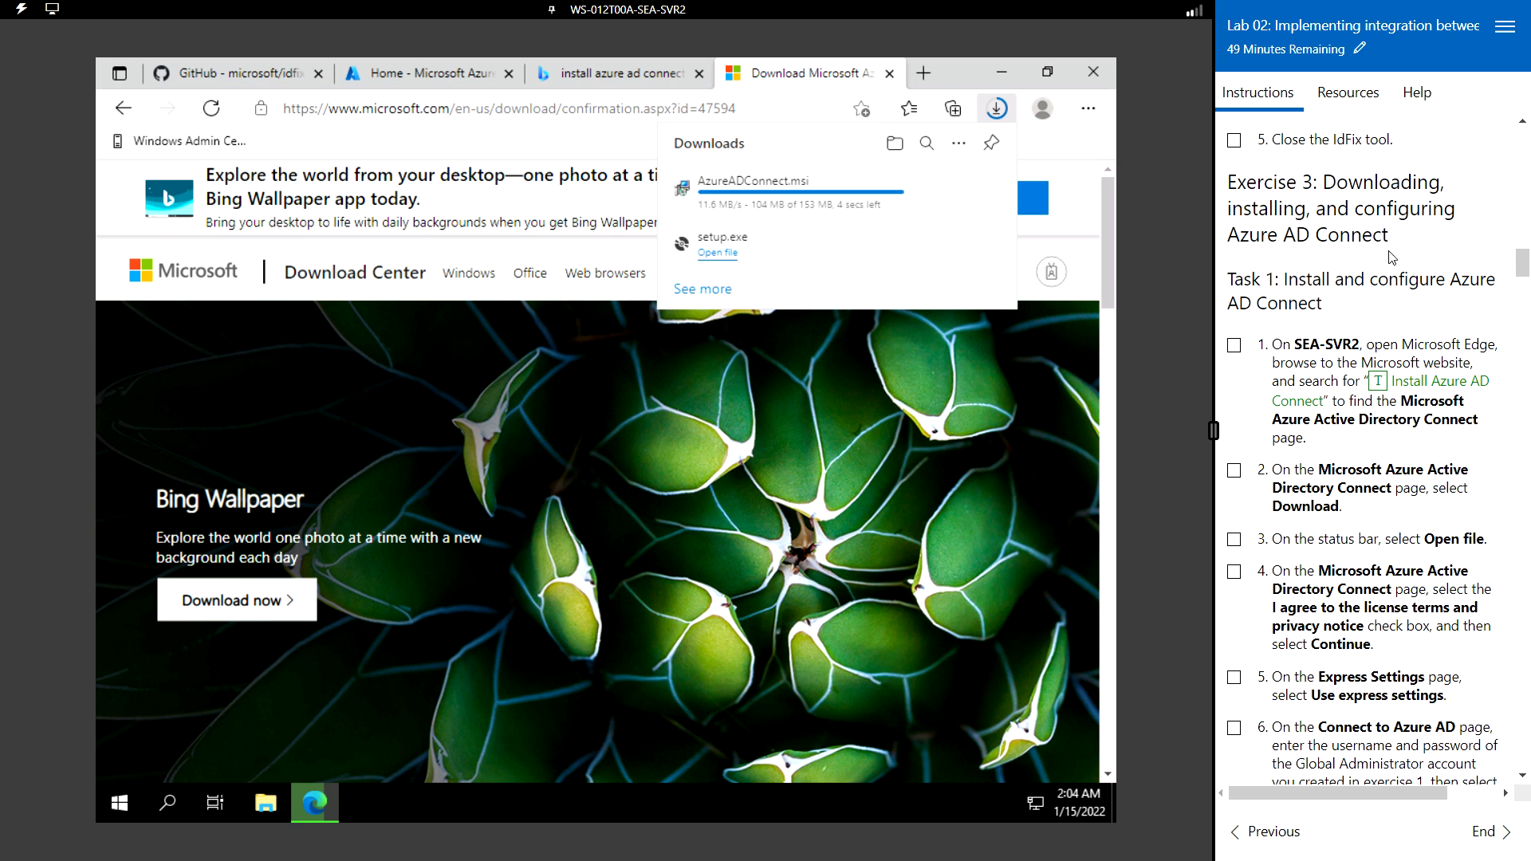
scroll(1332, 456, down, 5)
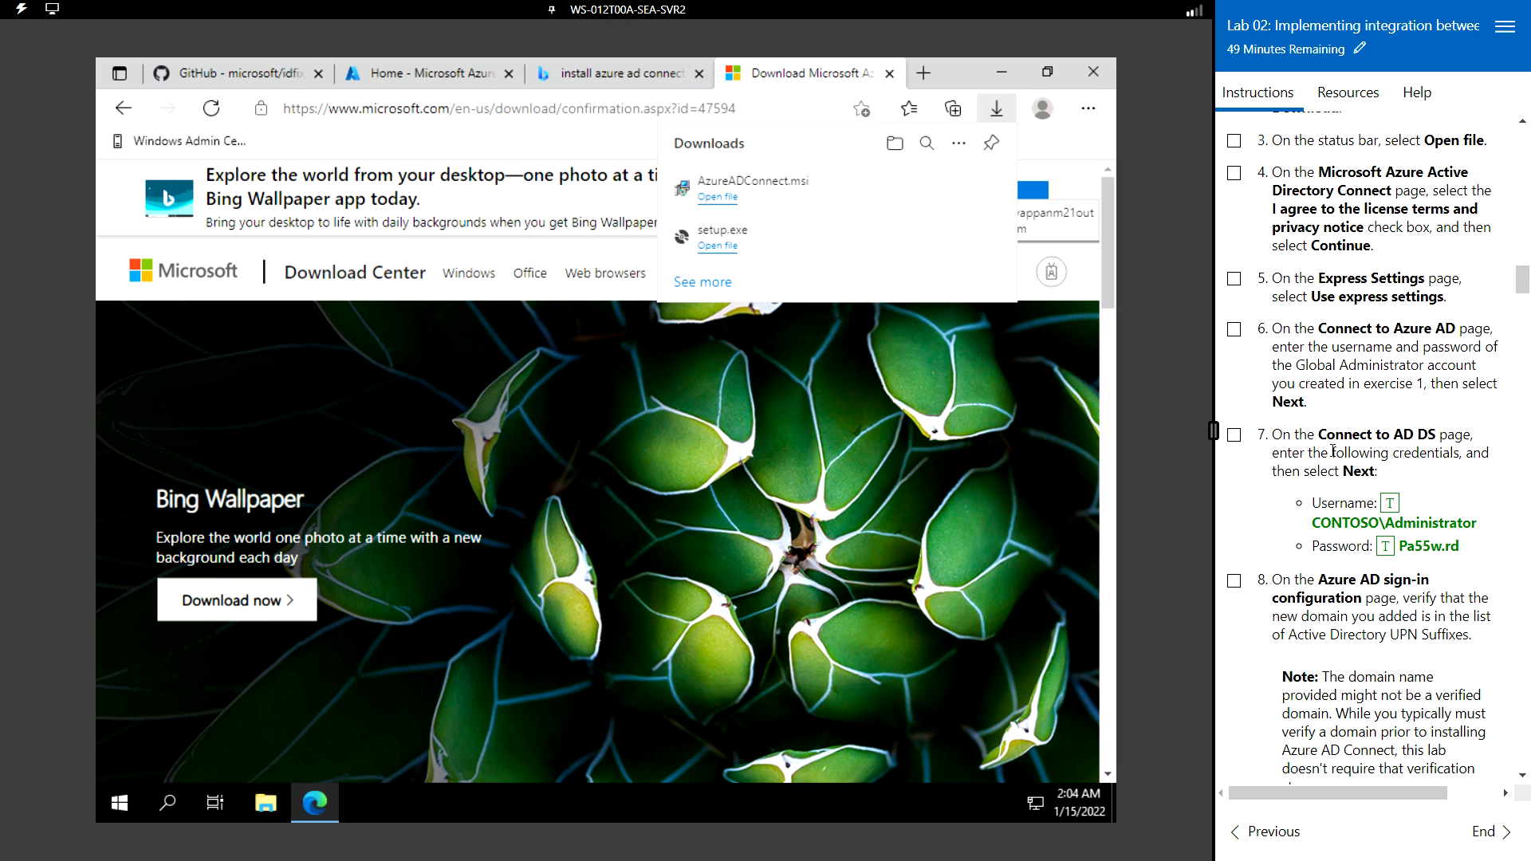
click(783, 200)
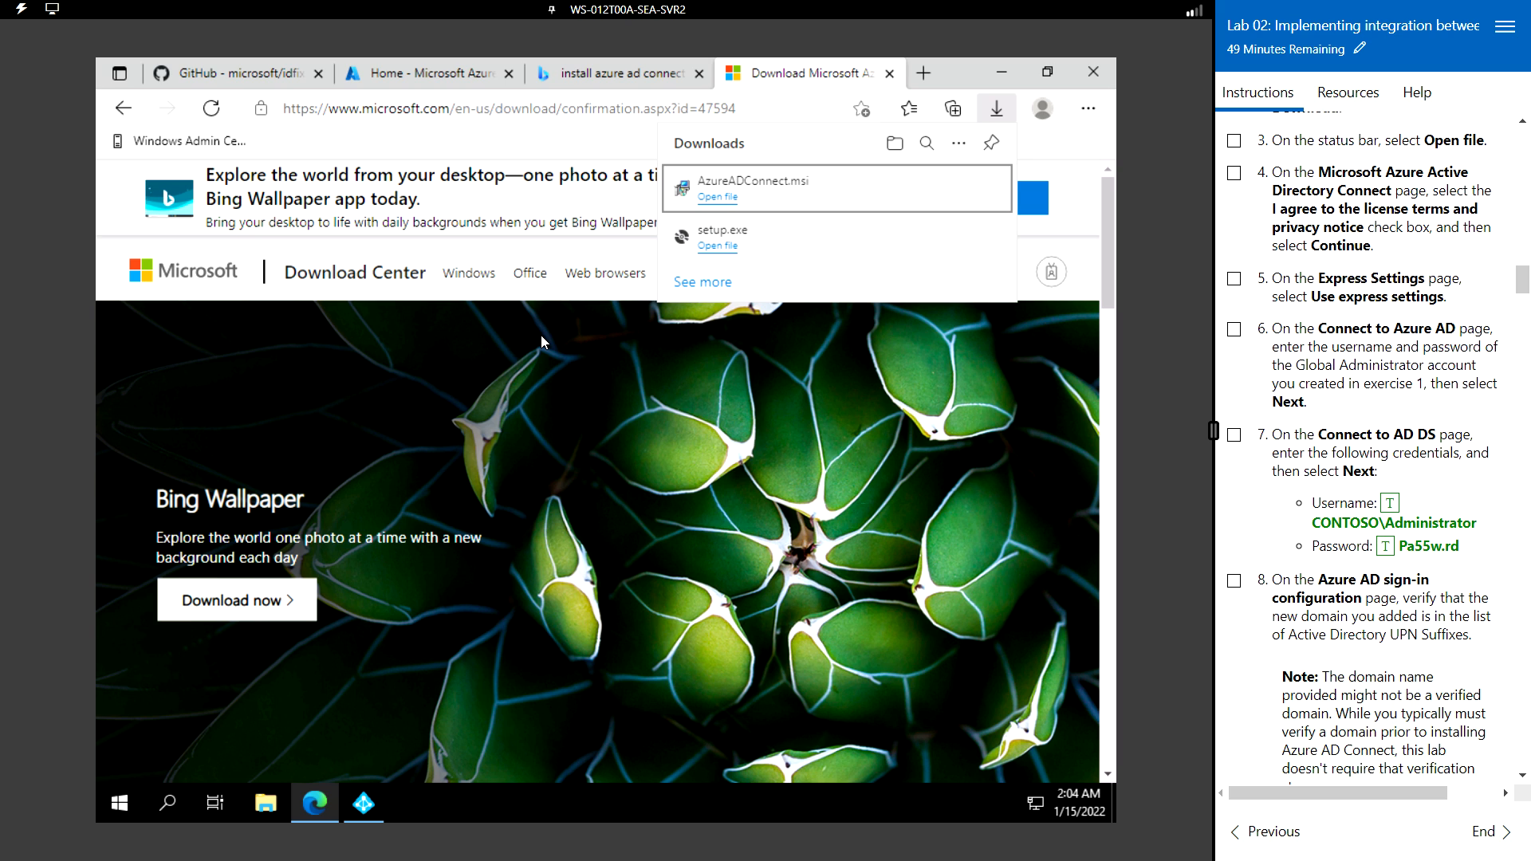
- Accept the Azure AD Connect license terms and privacy notice, then choose Use express settings
click(372, 813)
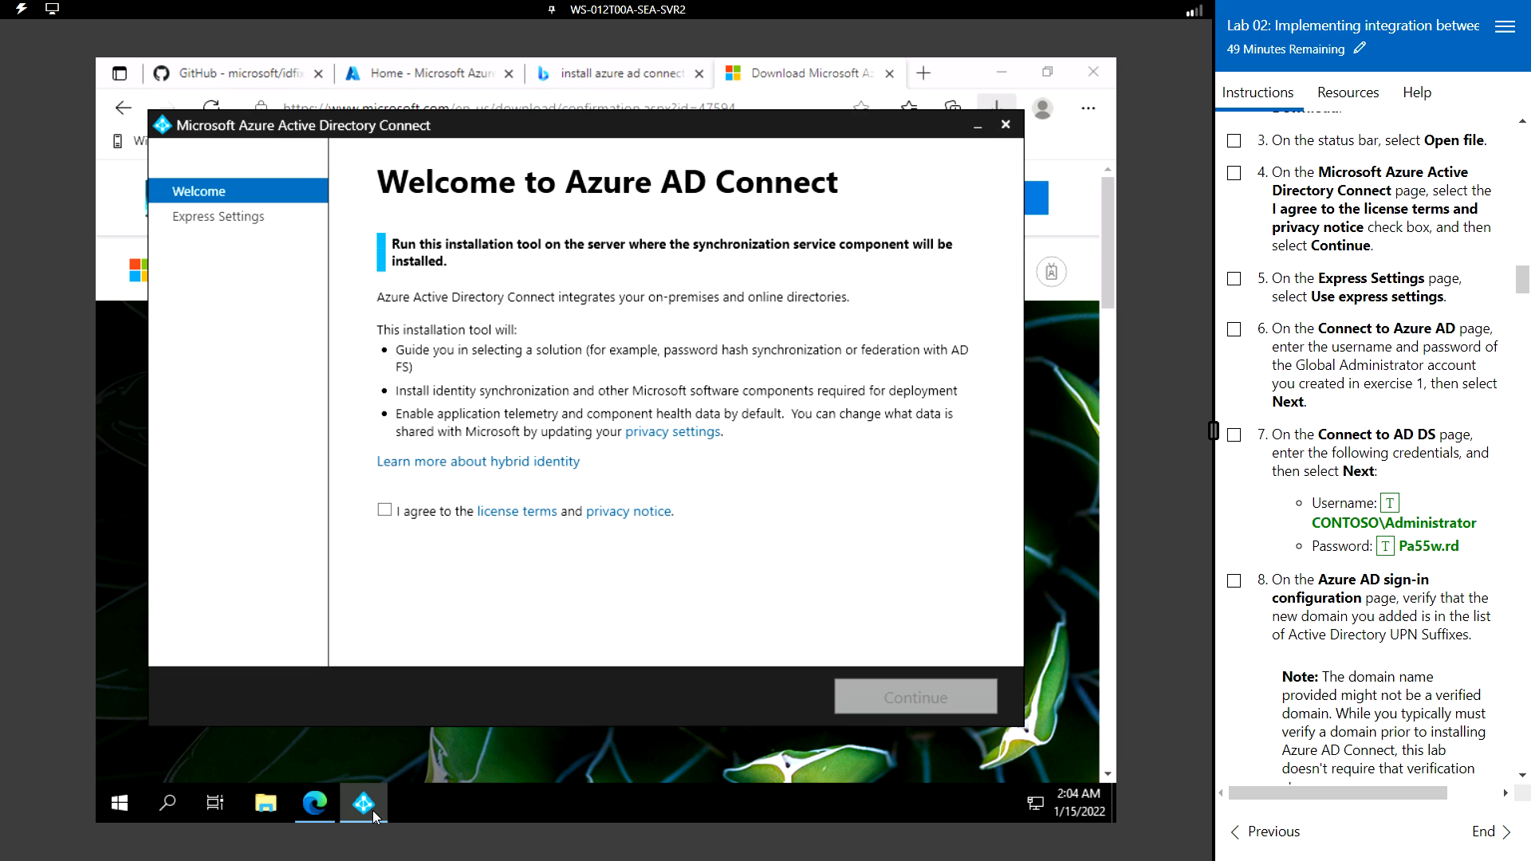
click(385, 512)
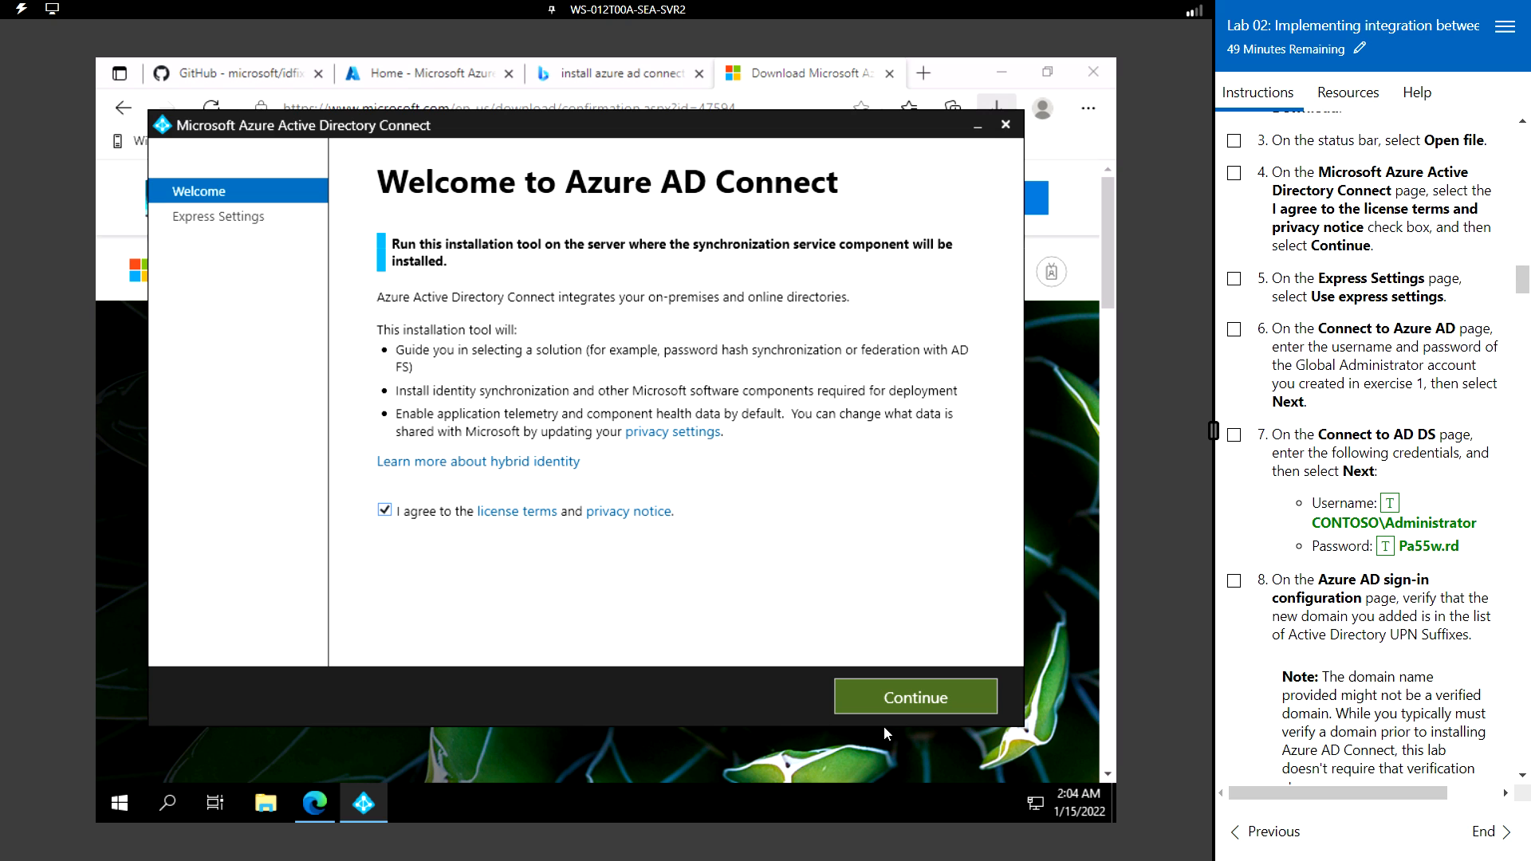
click(923, 694)
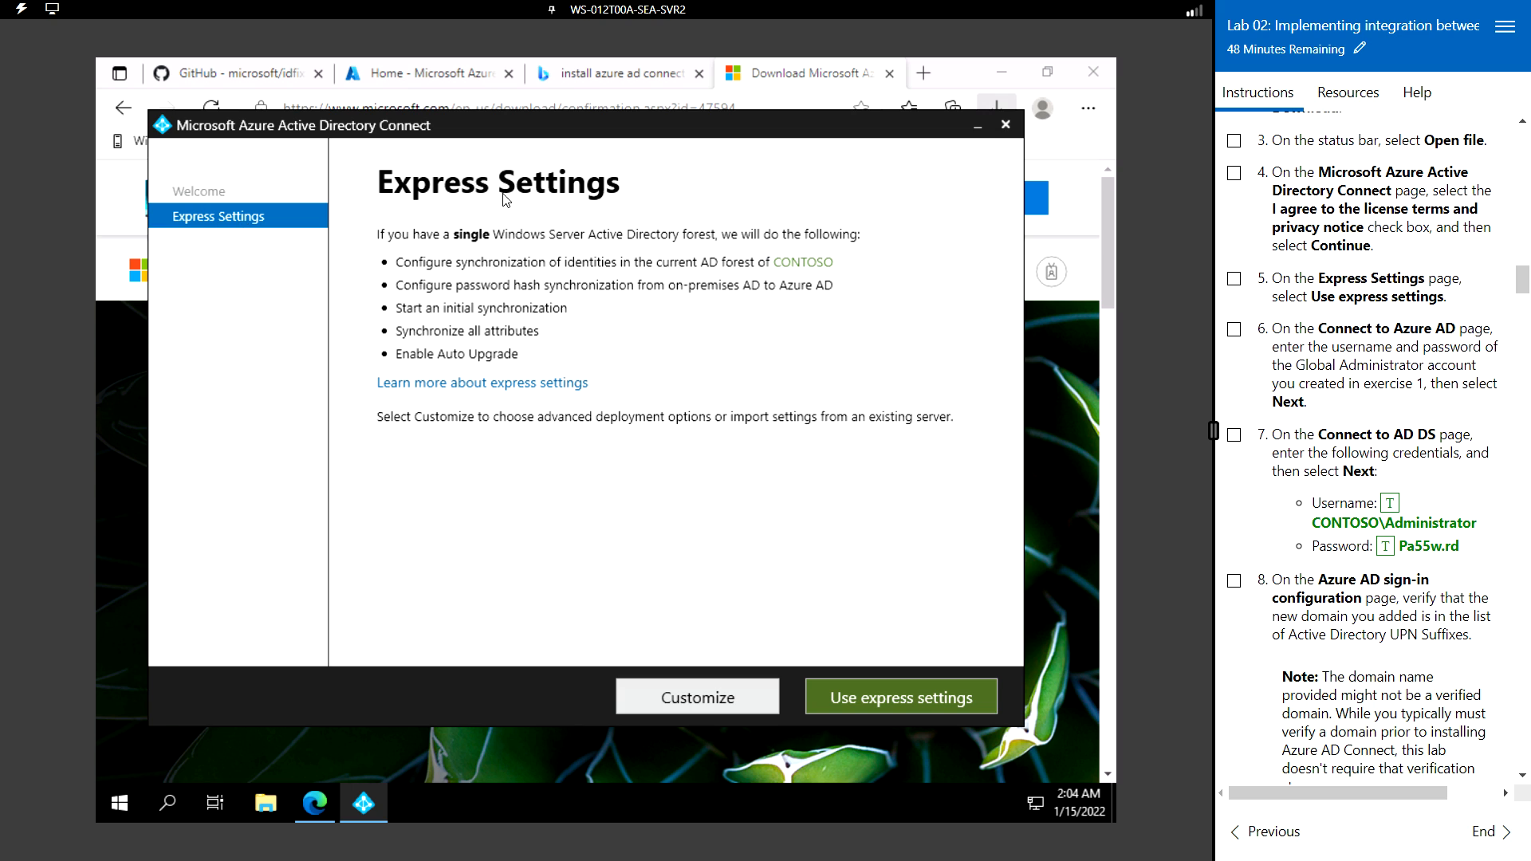
click(902, 697)
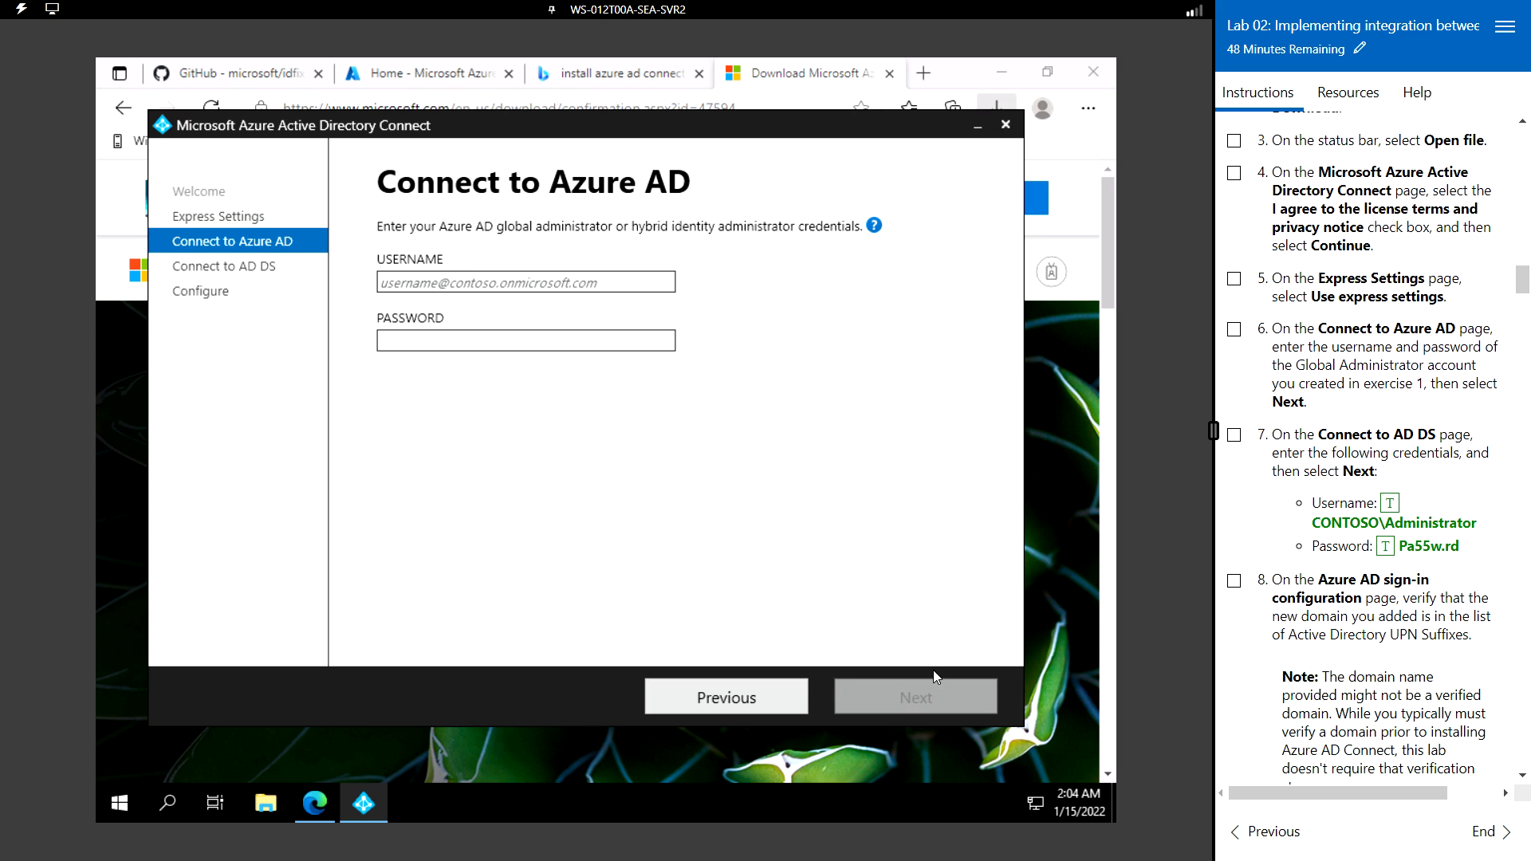
- Enter the global administrator's username and password in Azure AD Connect and continue
click(538, 279)
key(ctrl+v)
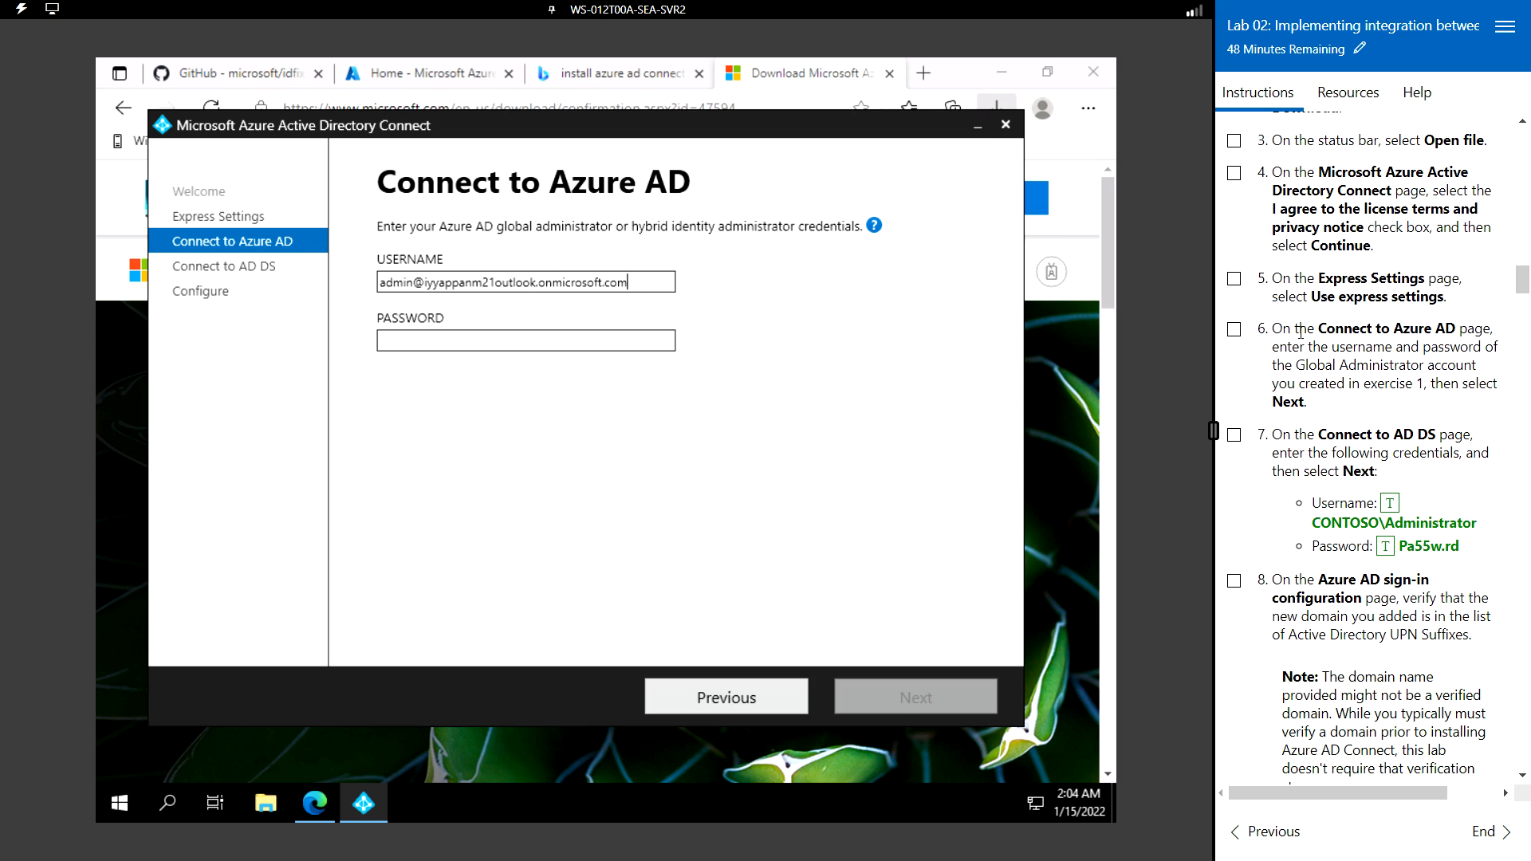
click(495, 341)
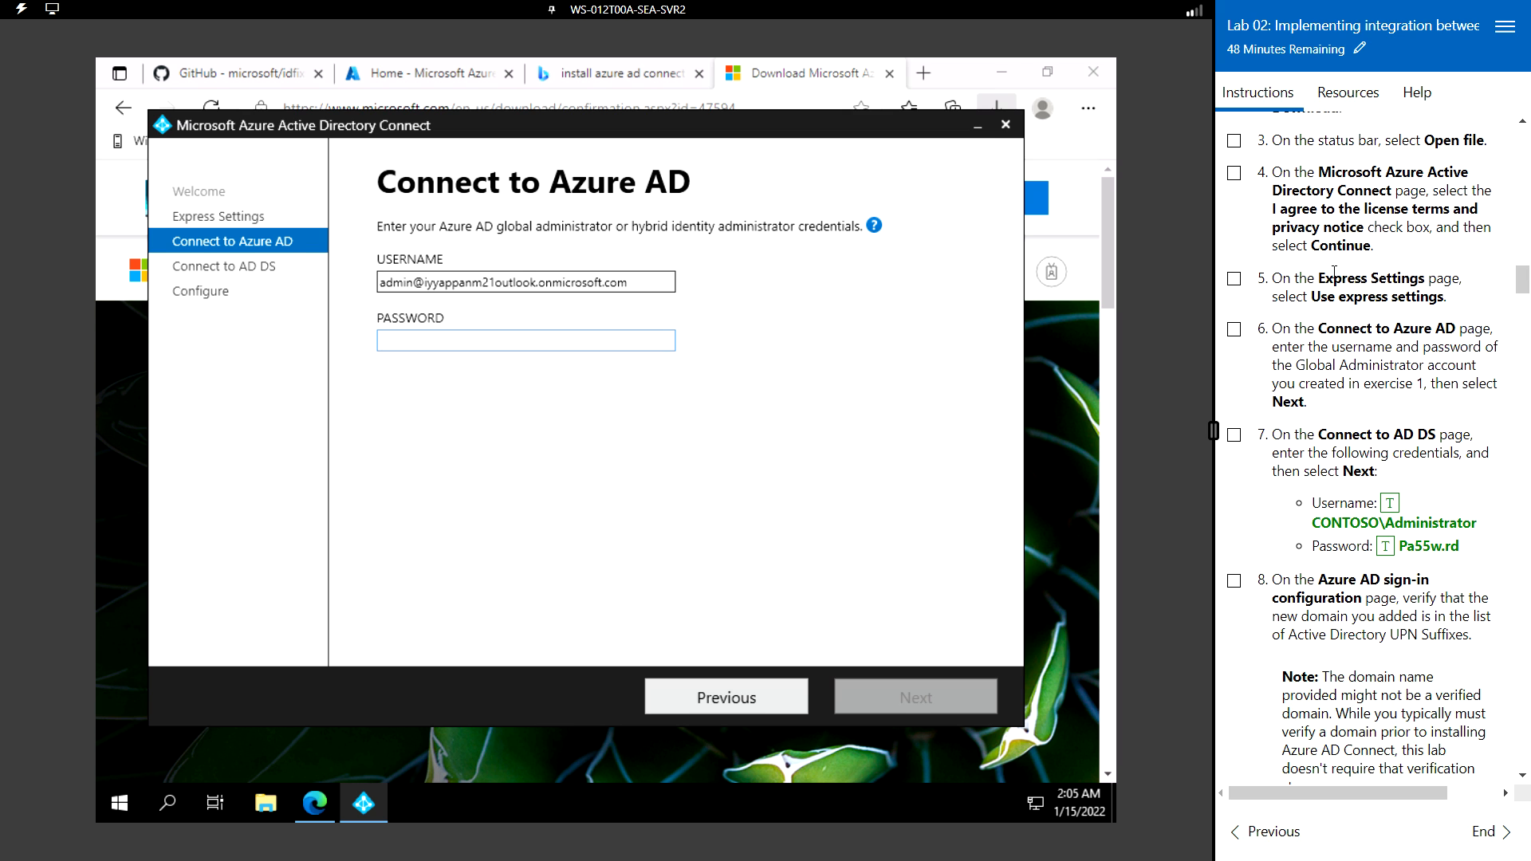
scroll(1387, 279, up, 5)
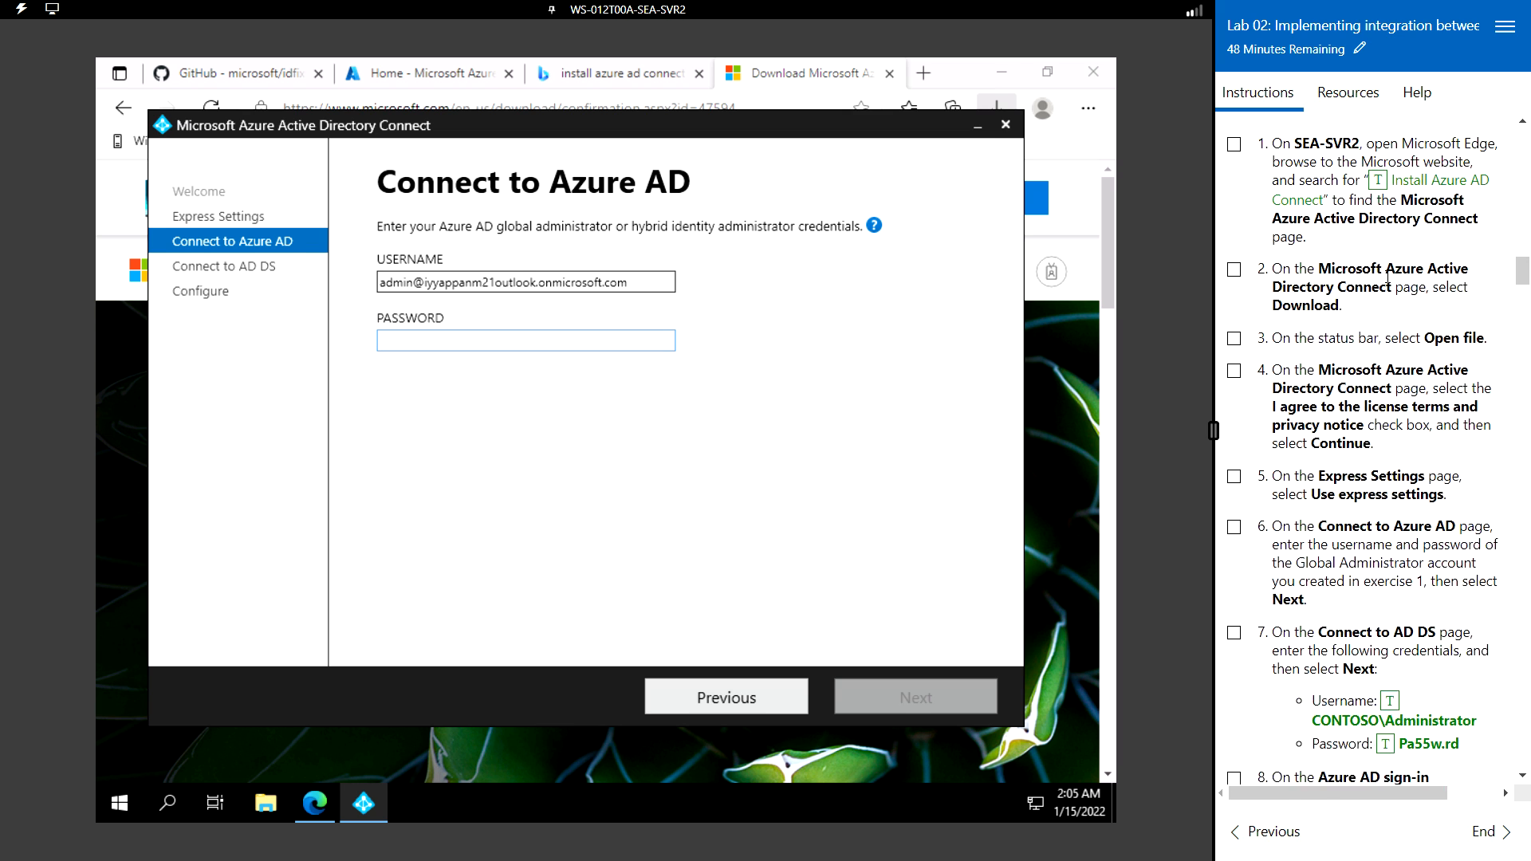
scroll(1387, 279, up, 8)
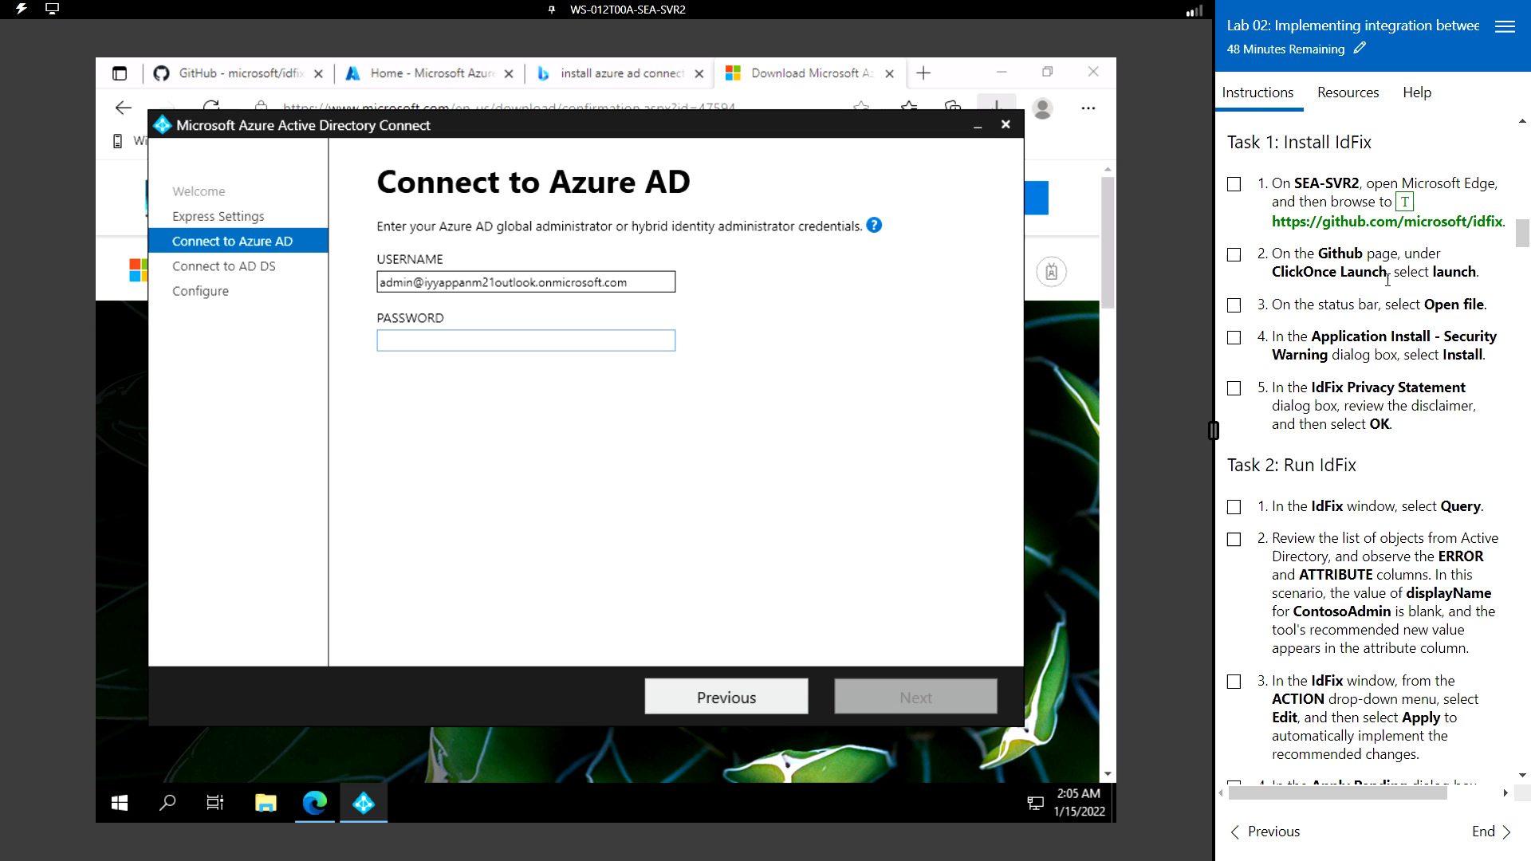
scroll(1388, 280, up, 3)
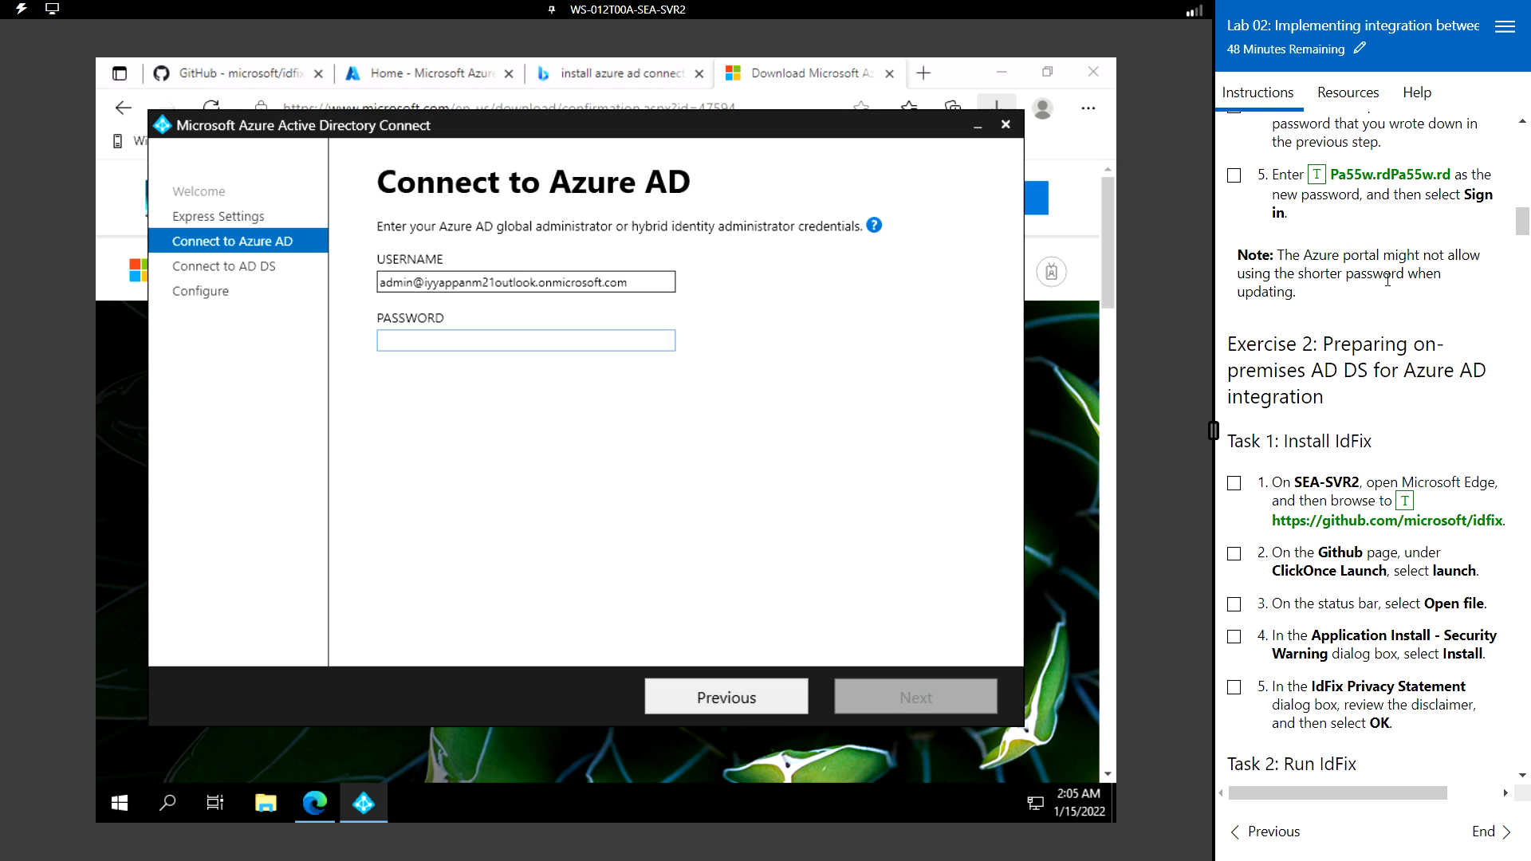
click(1315, 176)
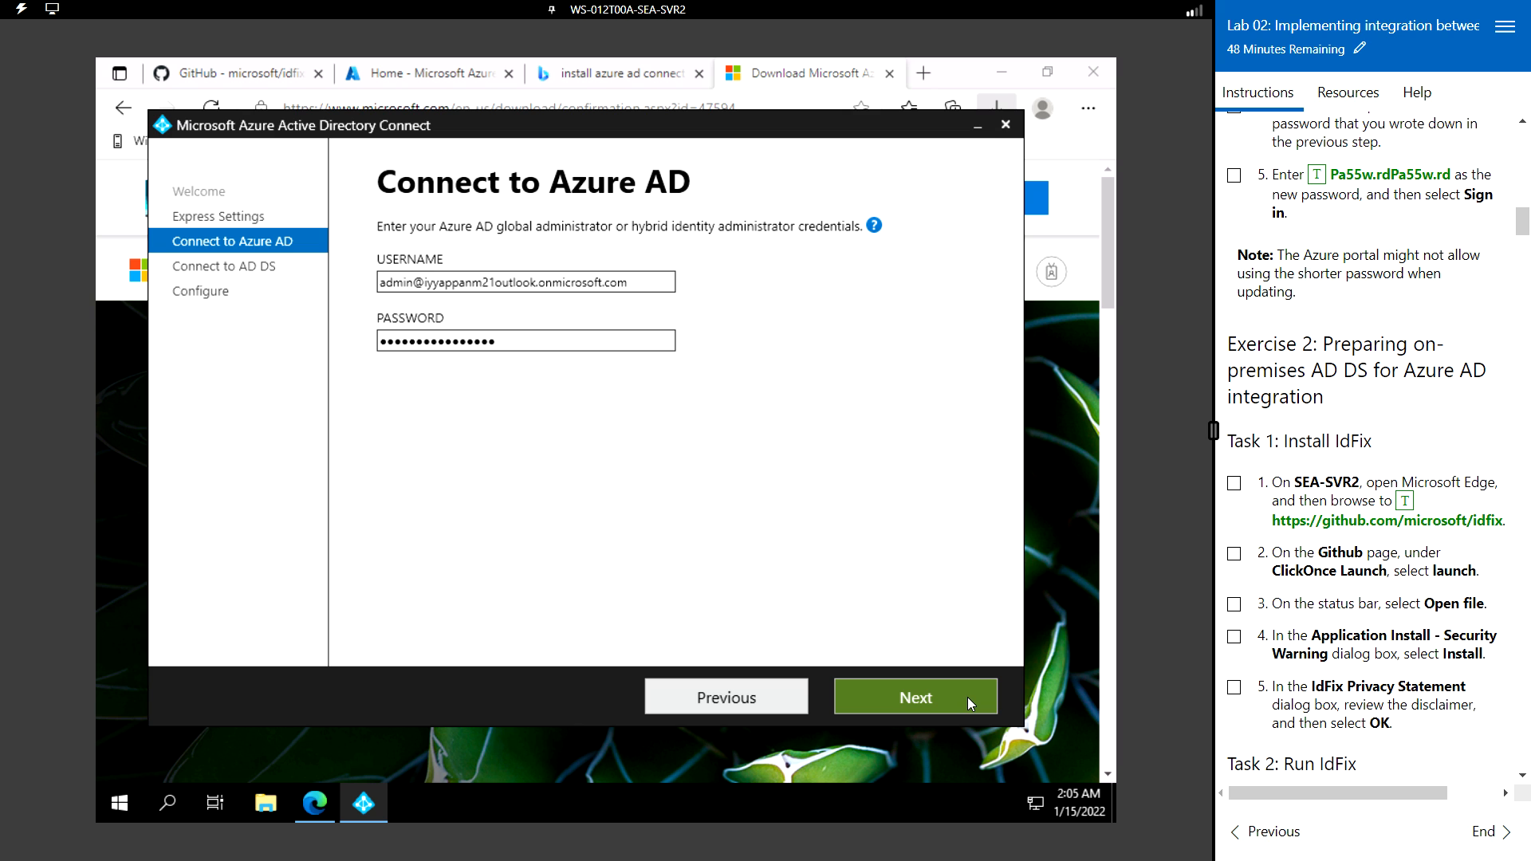
click(968, 697)
scroll(1299, 477, down, 7)
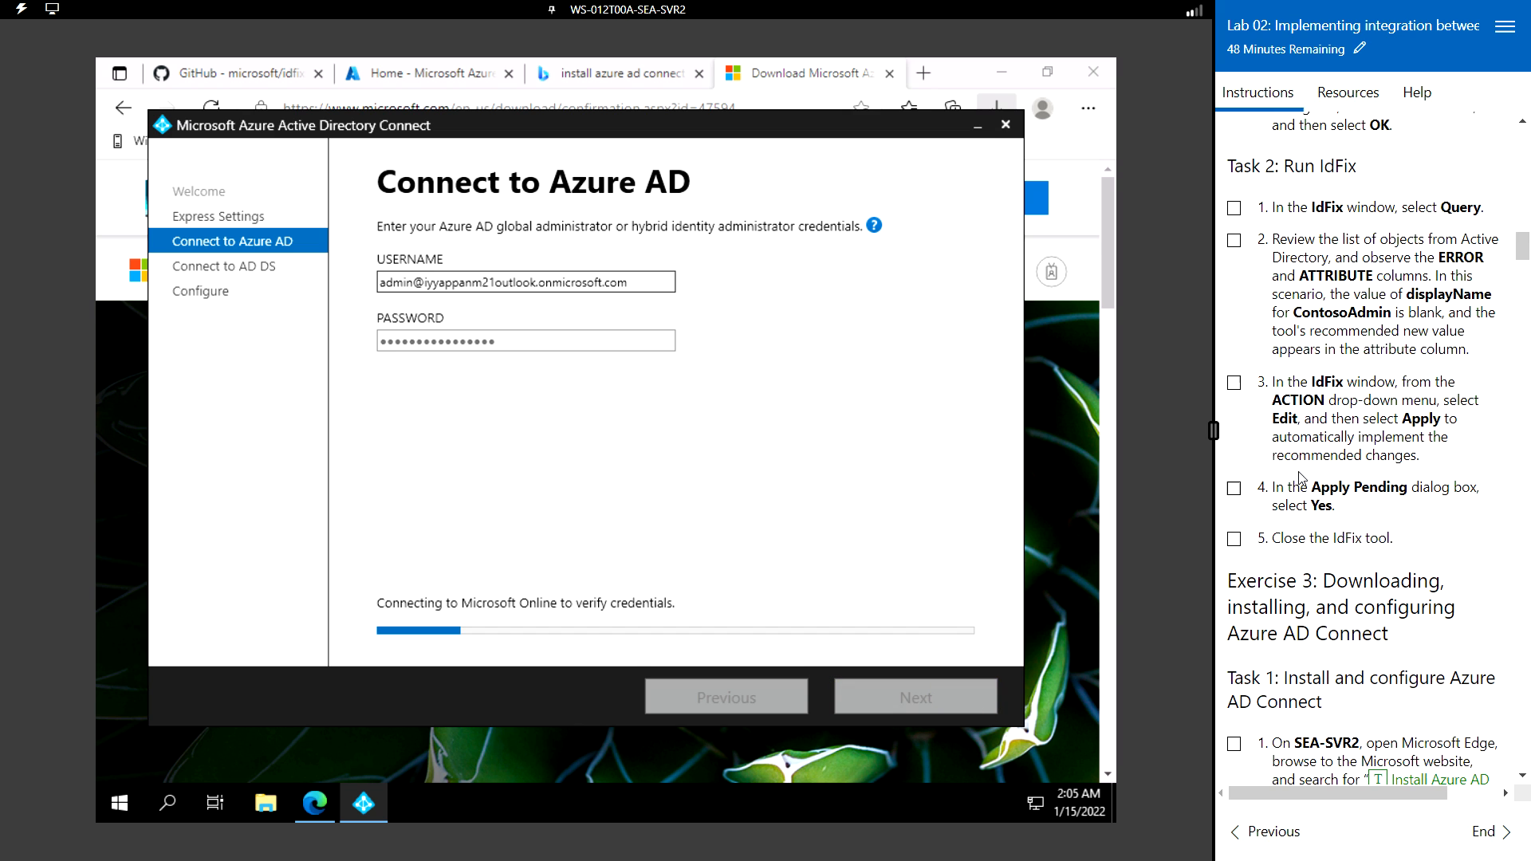
scroll(1300, 477, down, 10)
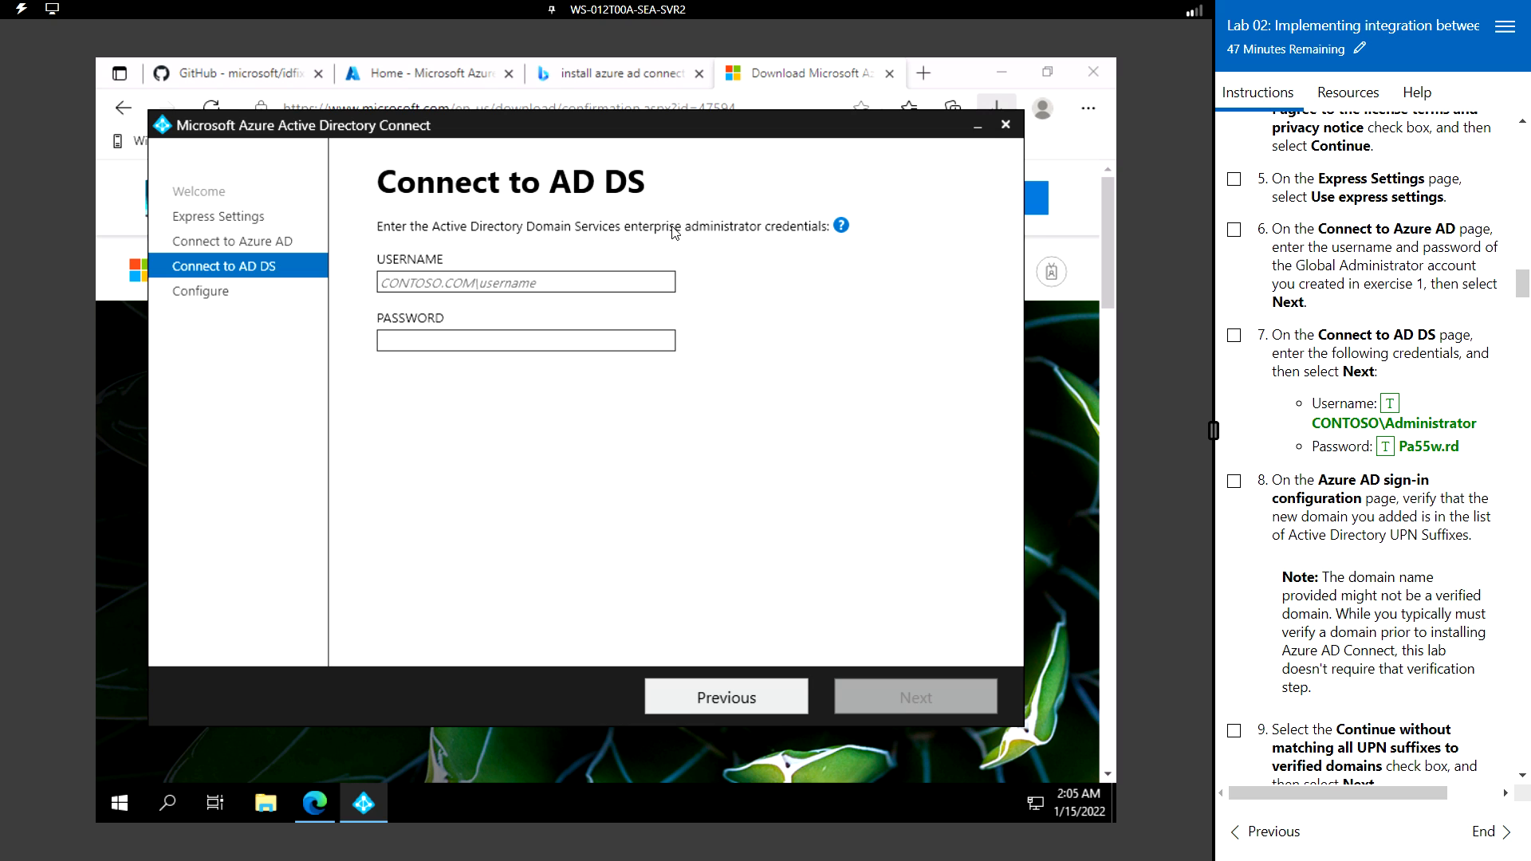
- Enter the AD DS enterprise administrator's username and password on Connect to AD DS and continue
click(503, 282)
click(1389, 403)
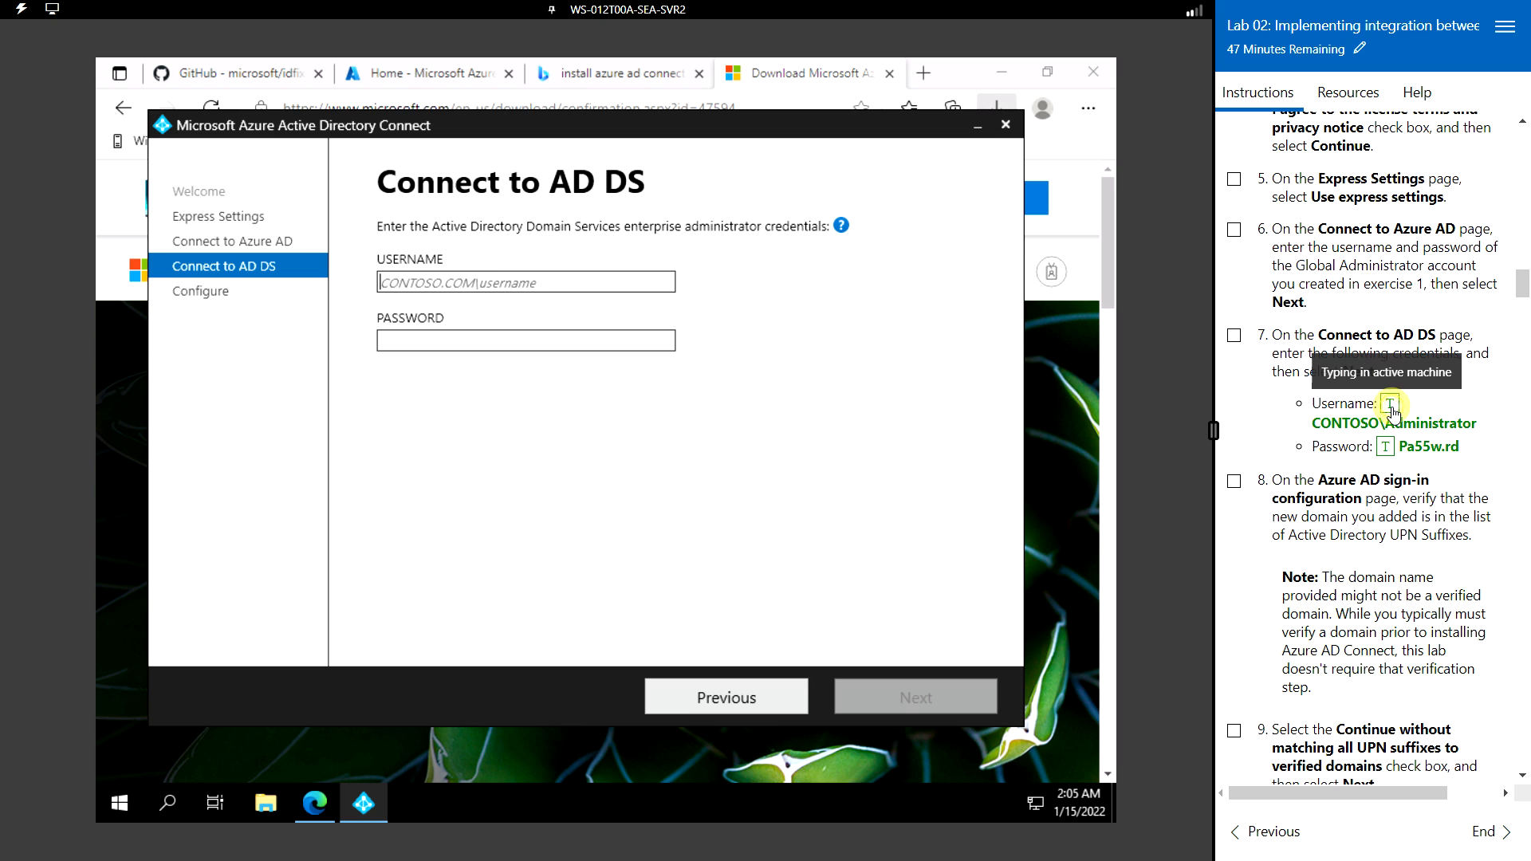
click(501, 341)
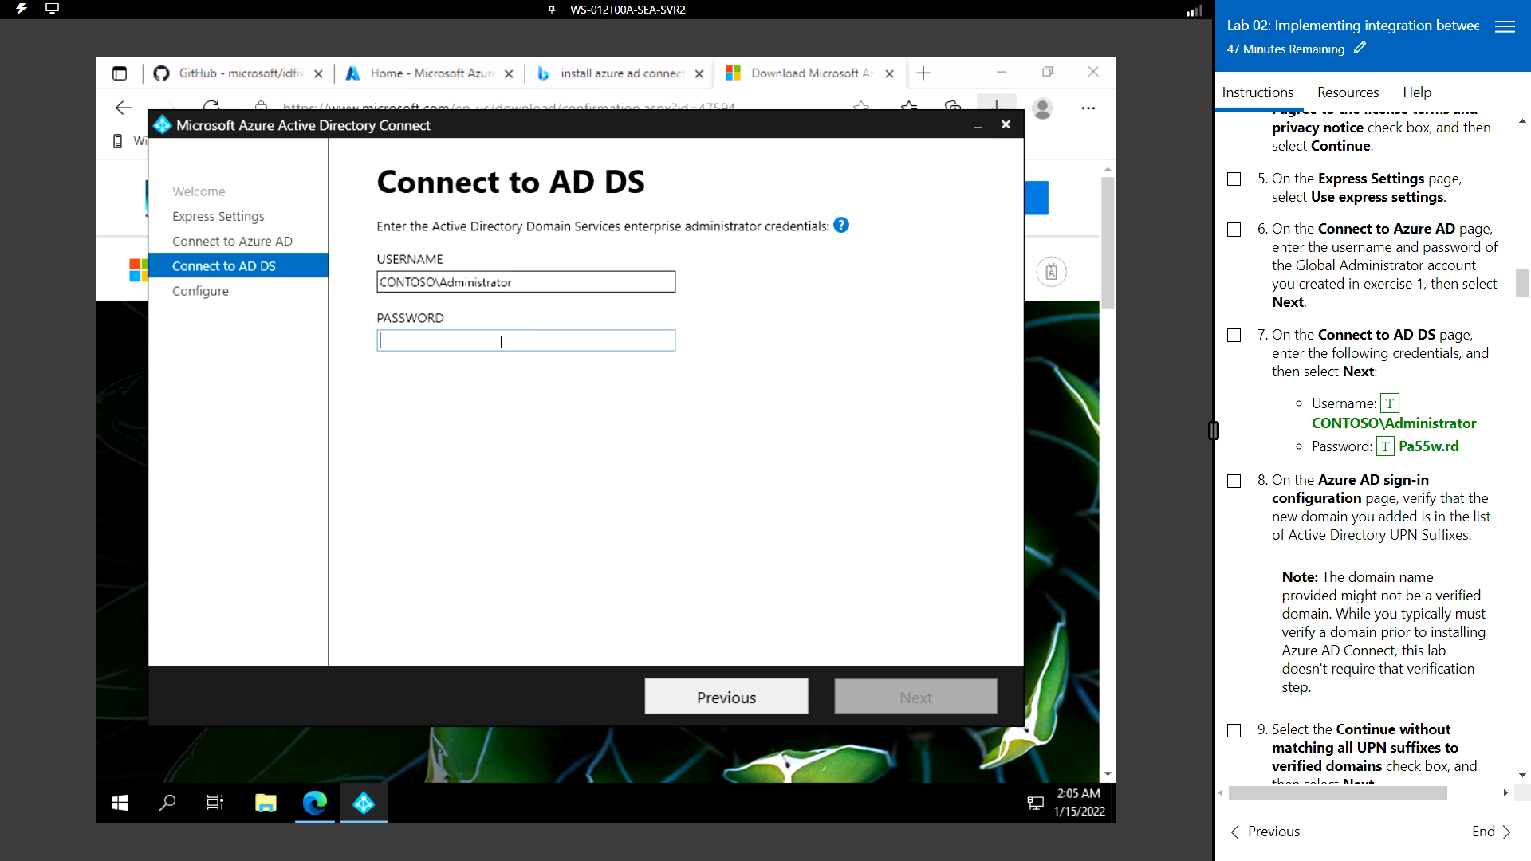
click(1386, 446)
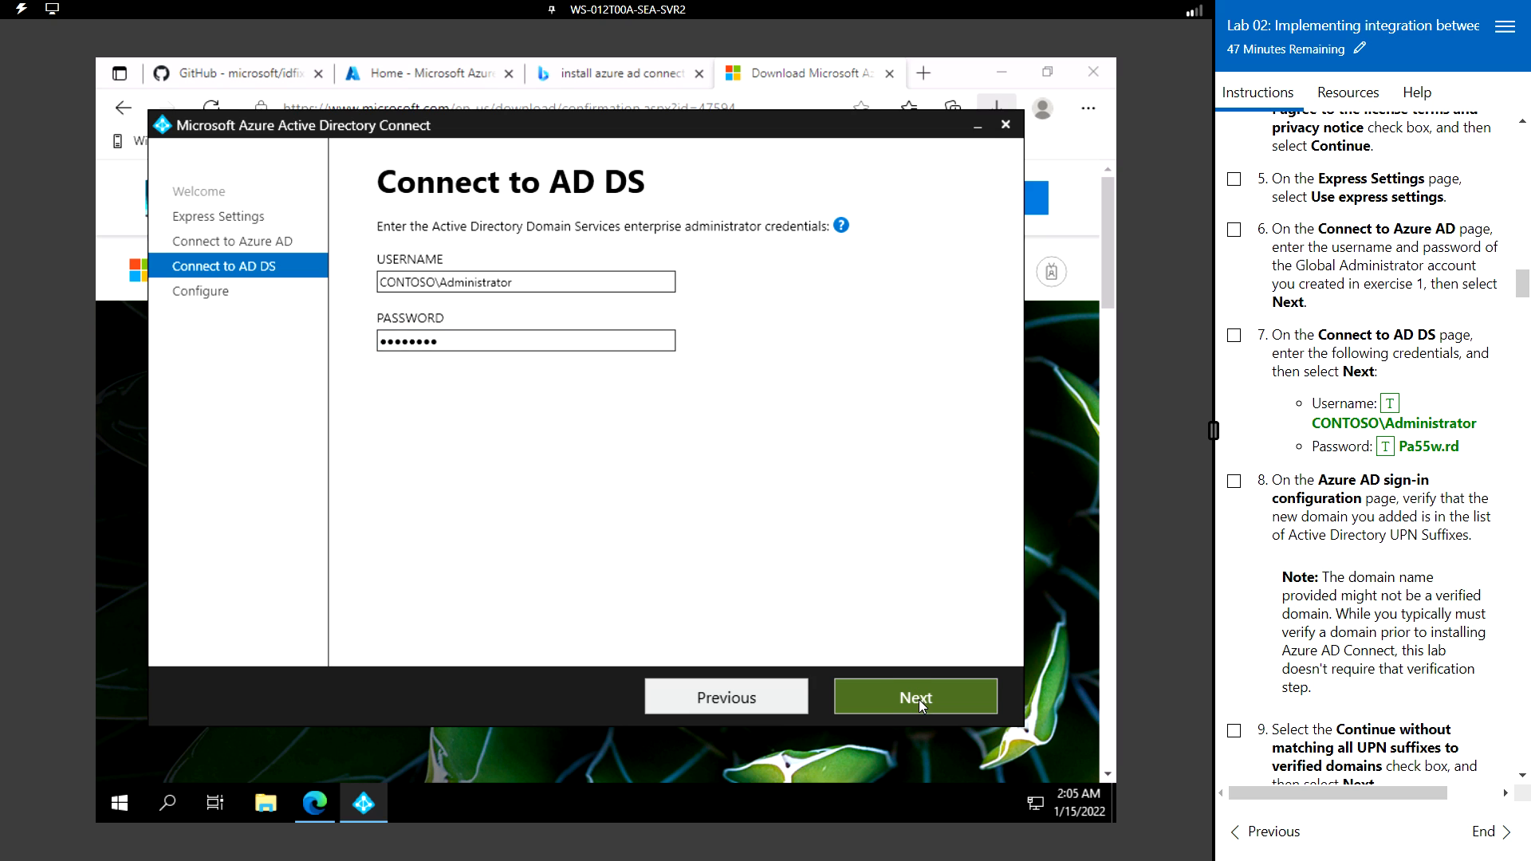
click(918, 698)
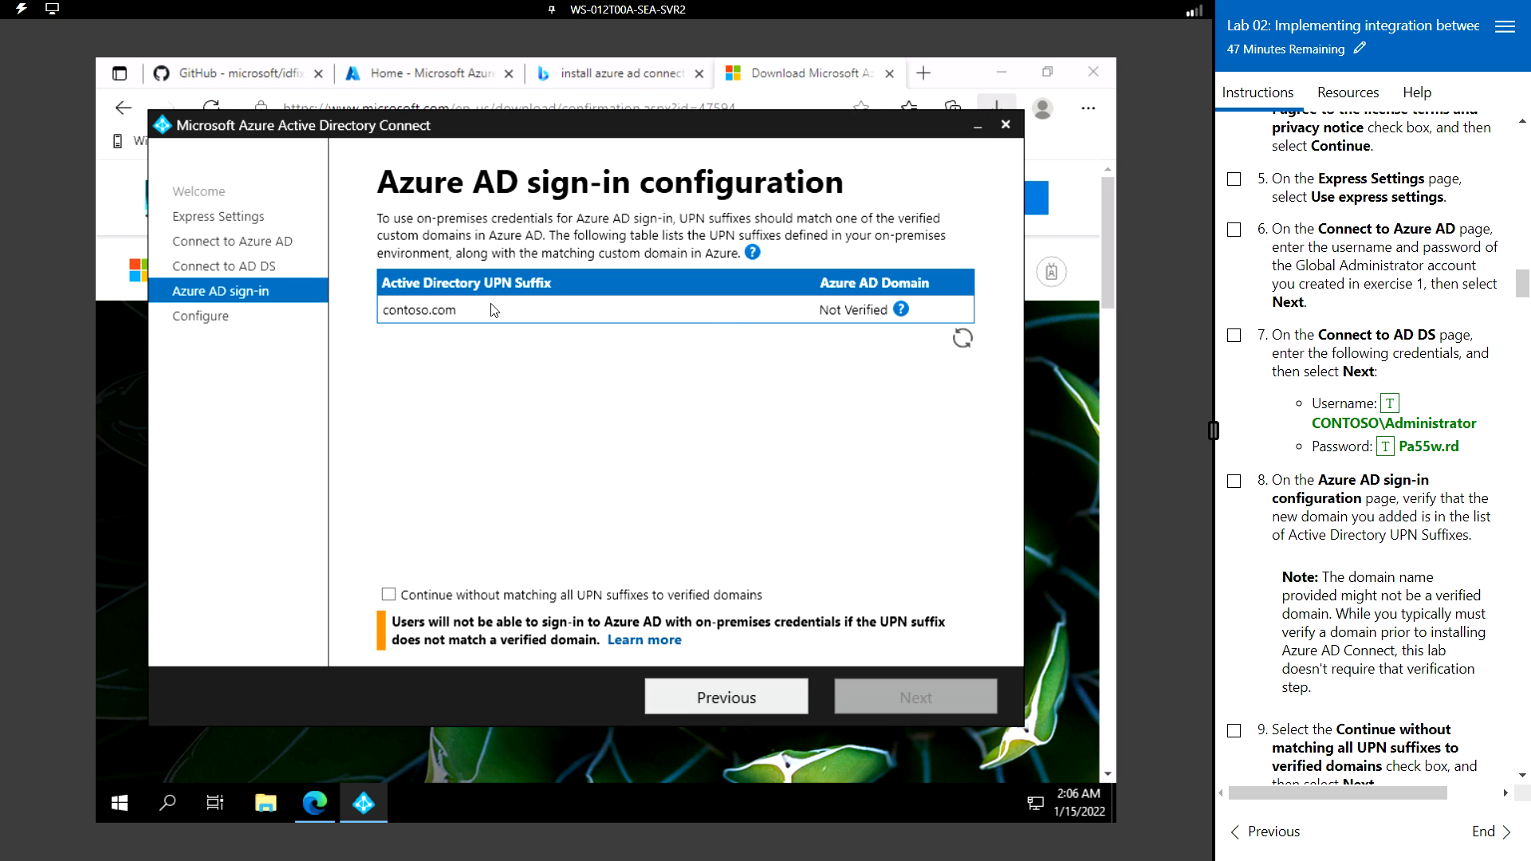
- Tick 'Continue without matching all UPN suffixes to verified domains' and proceed to Ready to configure
click(601, 309)
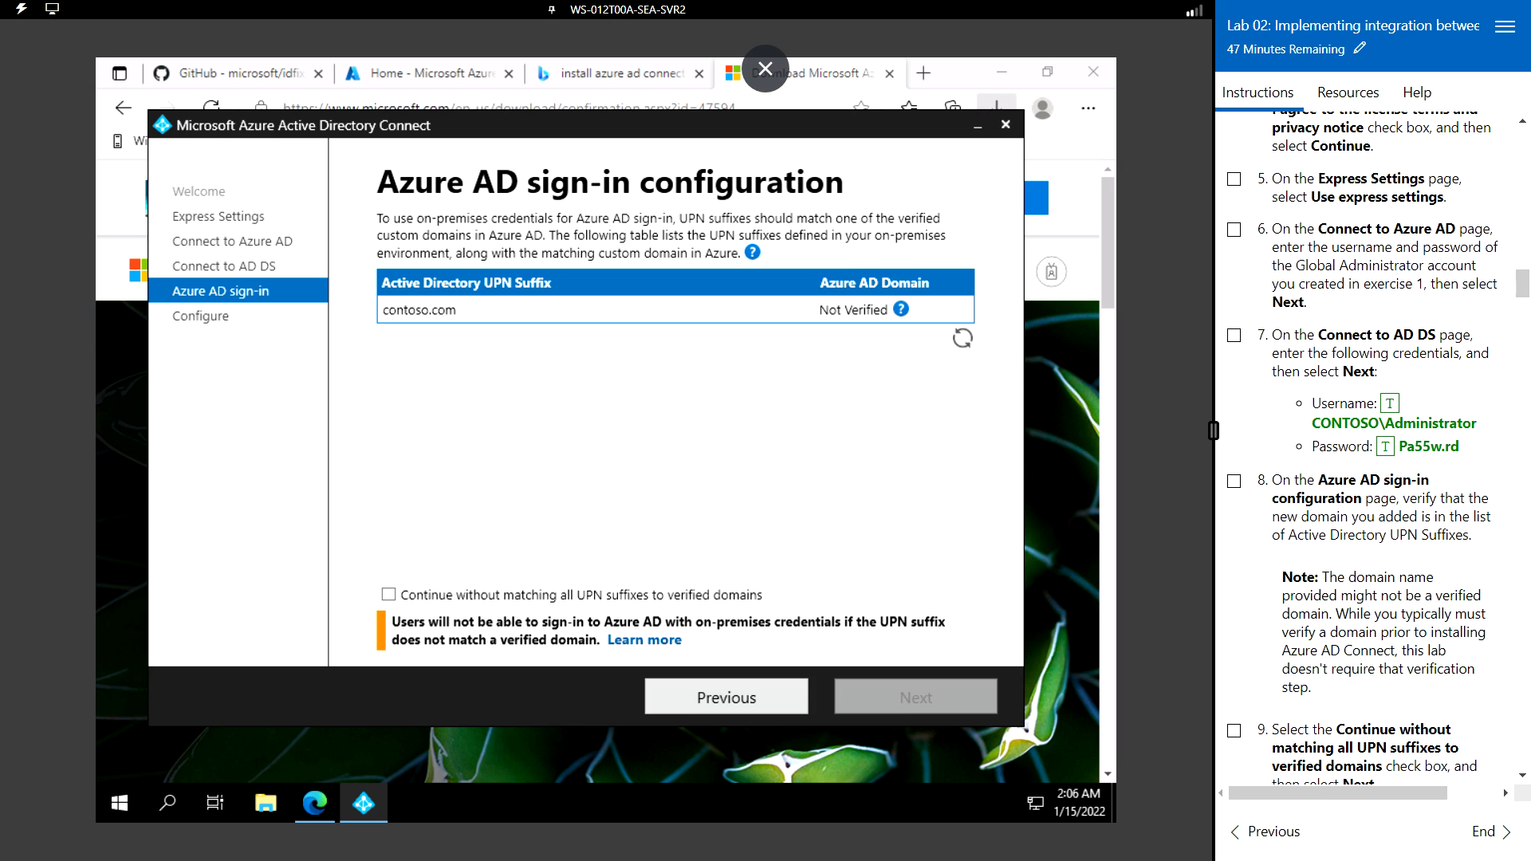
scroll(1367, 447, down, 3)
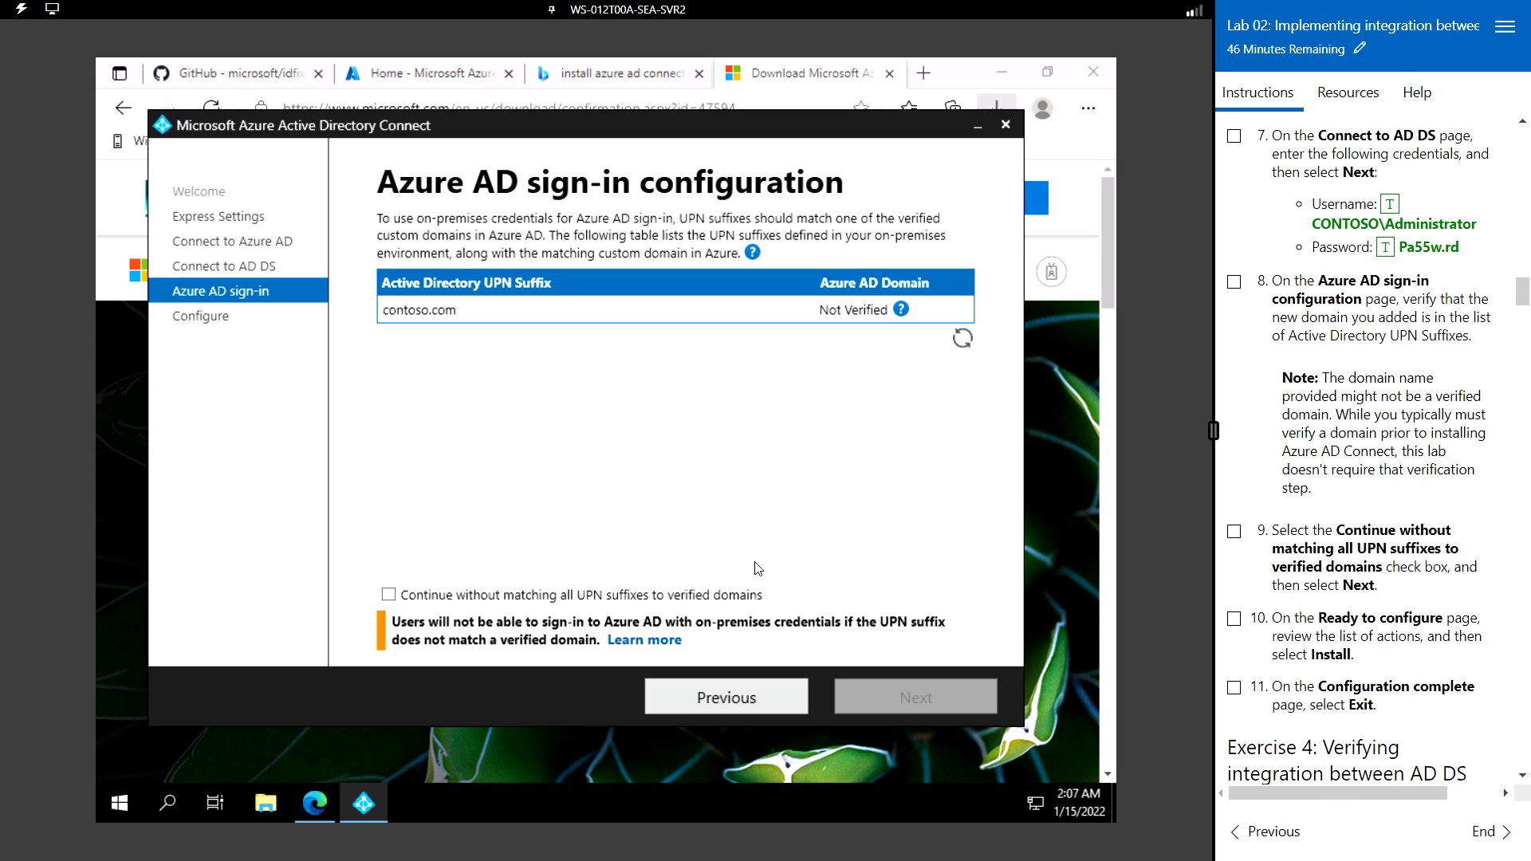
click(389, 596)
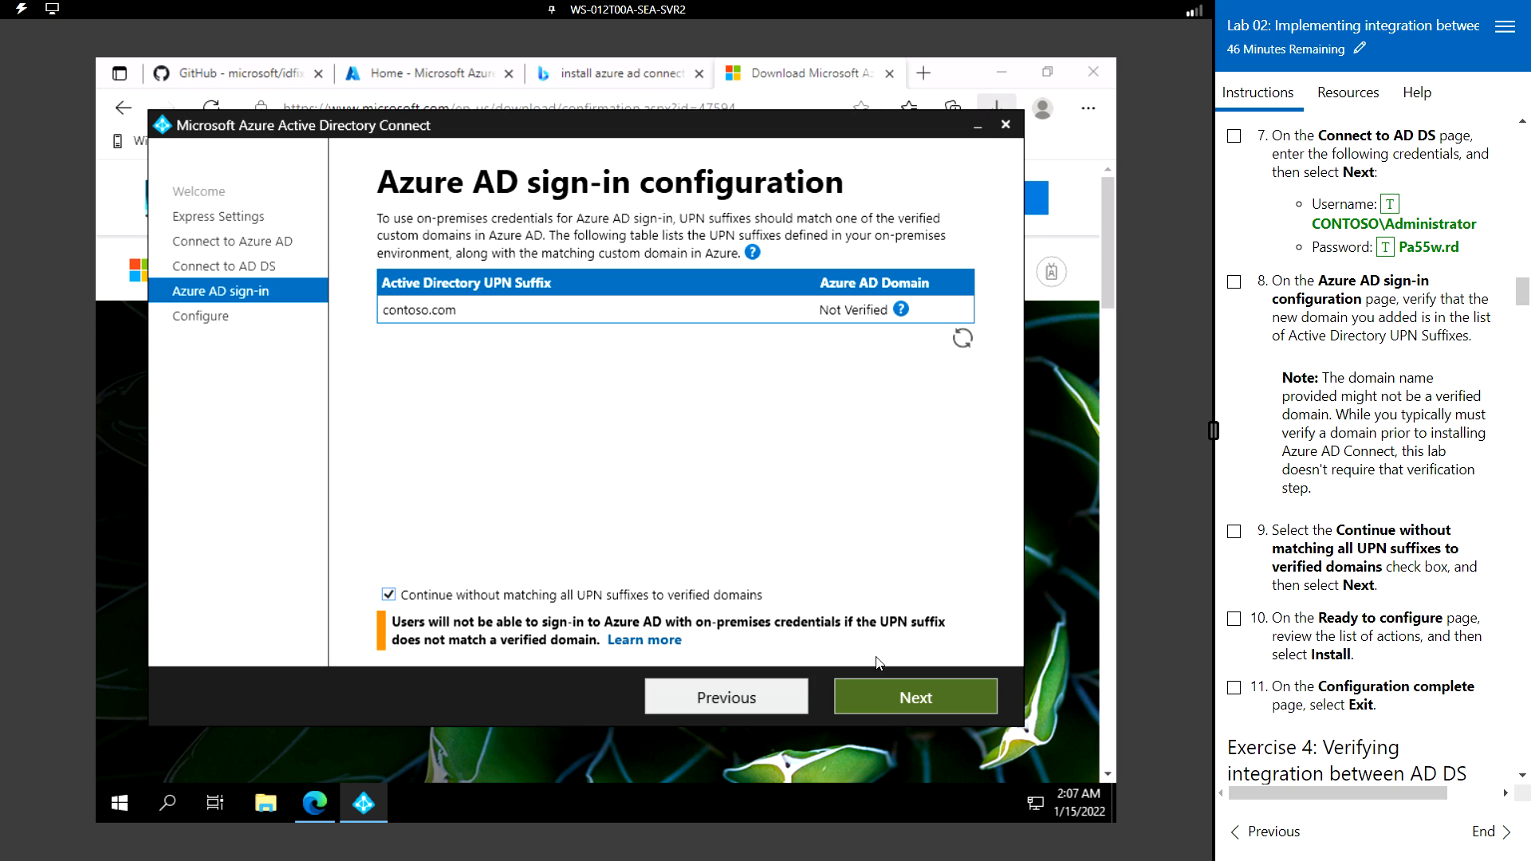
click(916, 697)
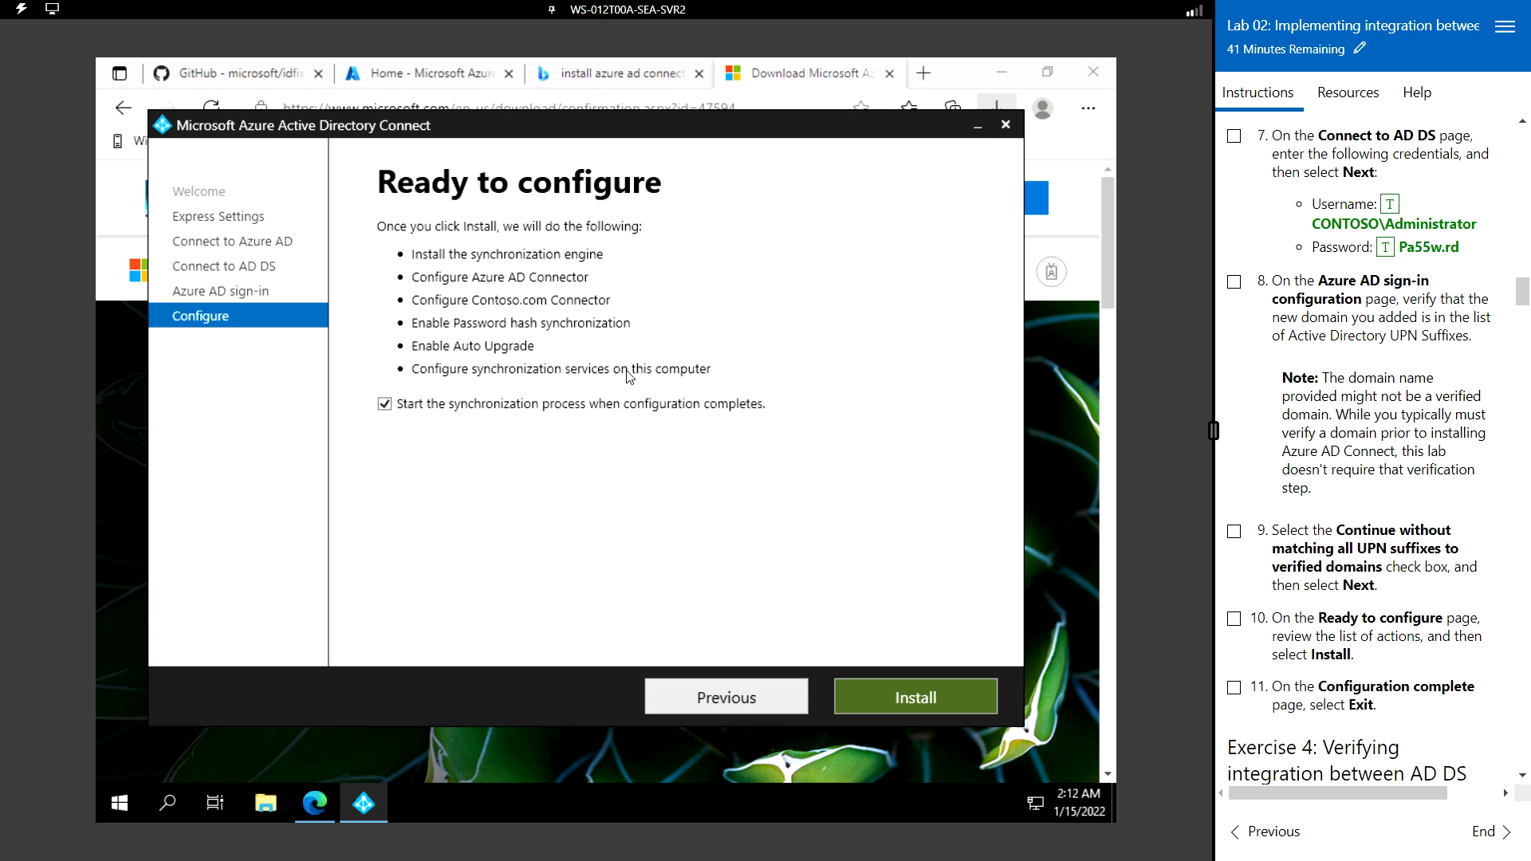
- Install the synchronization configuration, wait for Configuration complete, then exit Azure AD Connect
click(924, 700)
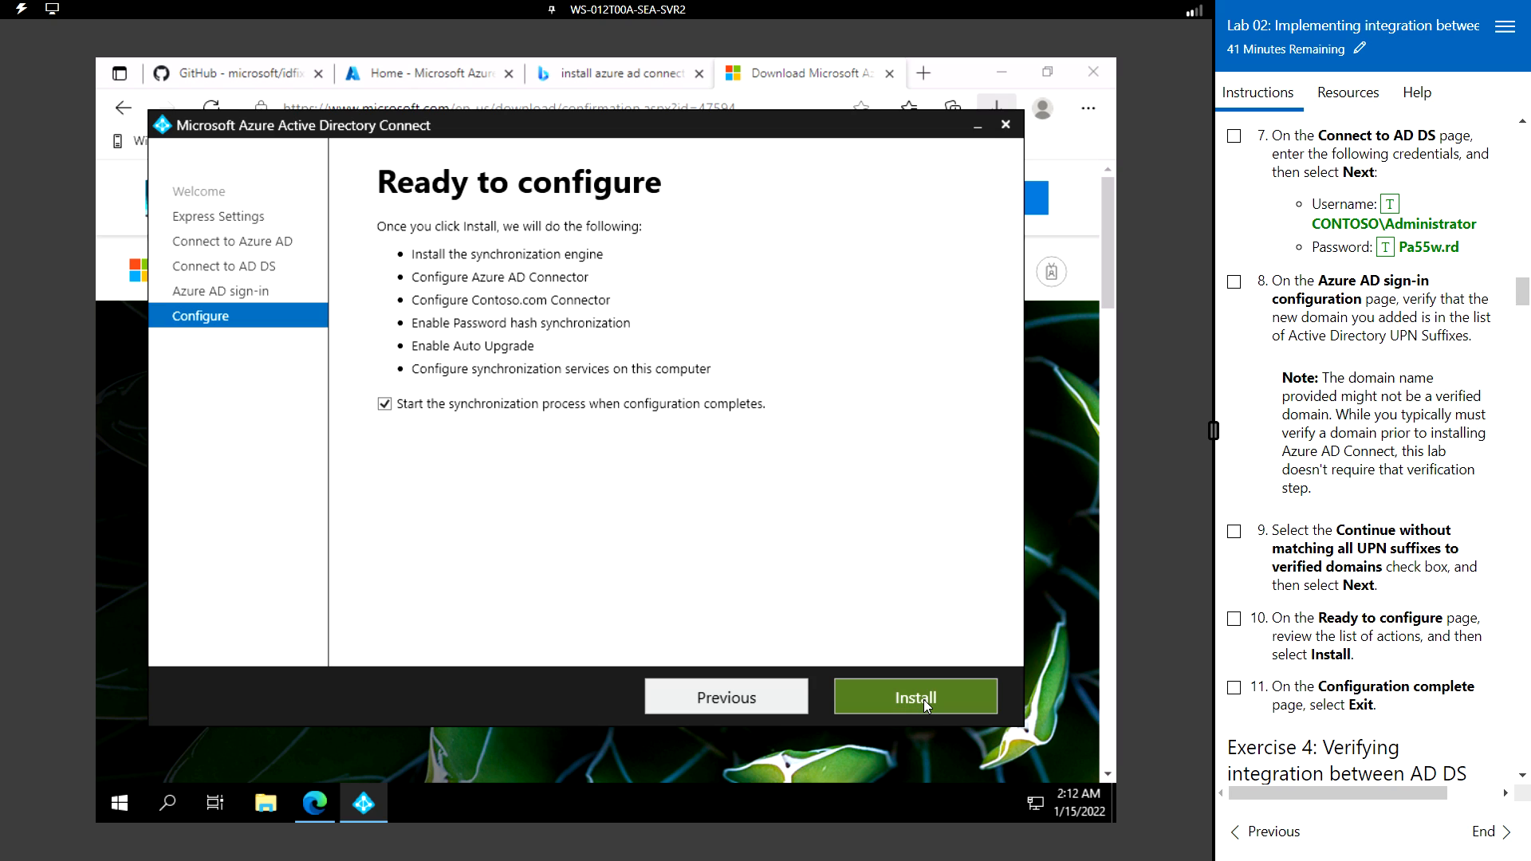
click(923, 700)
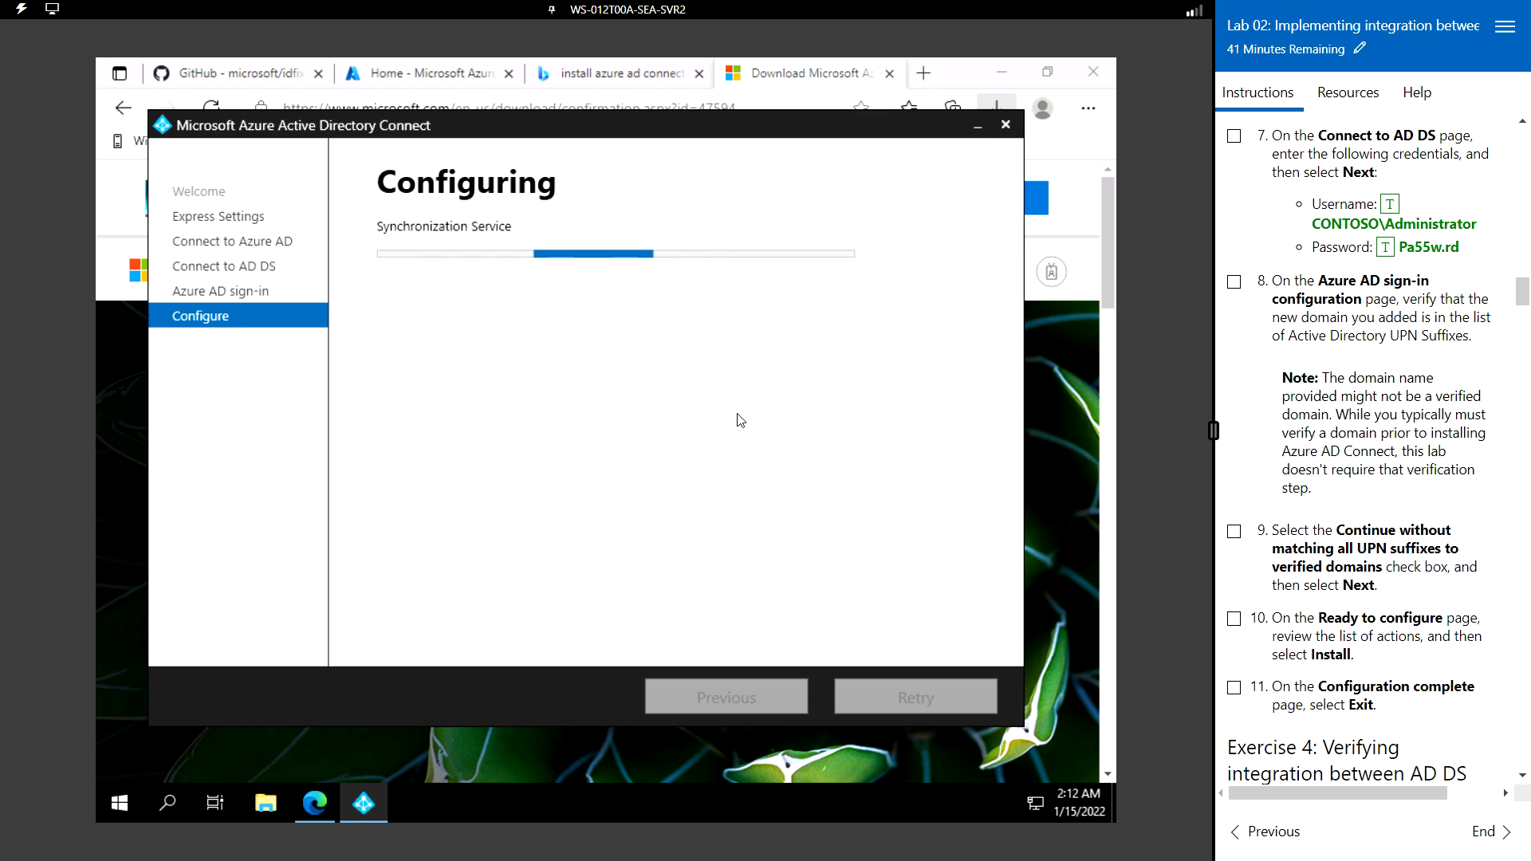
scroll(1353, 517, down, 5)
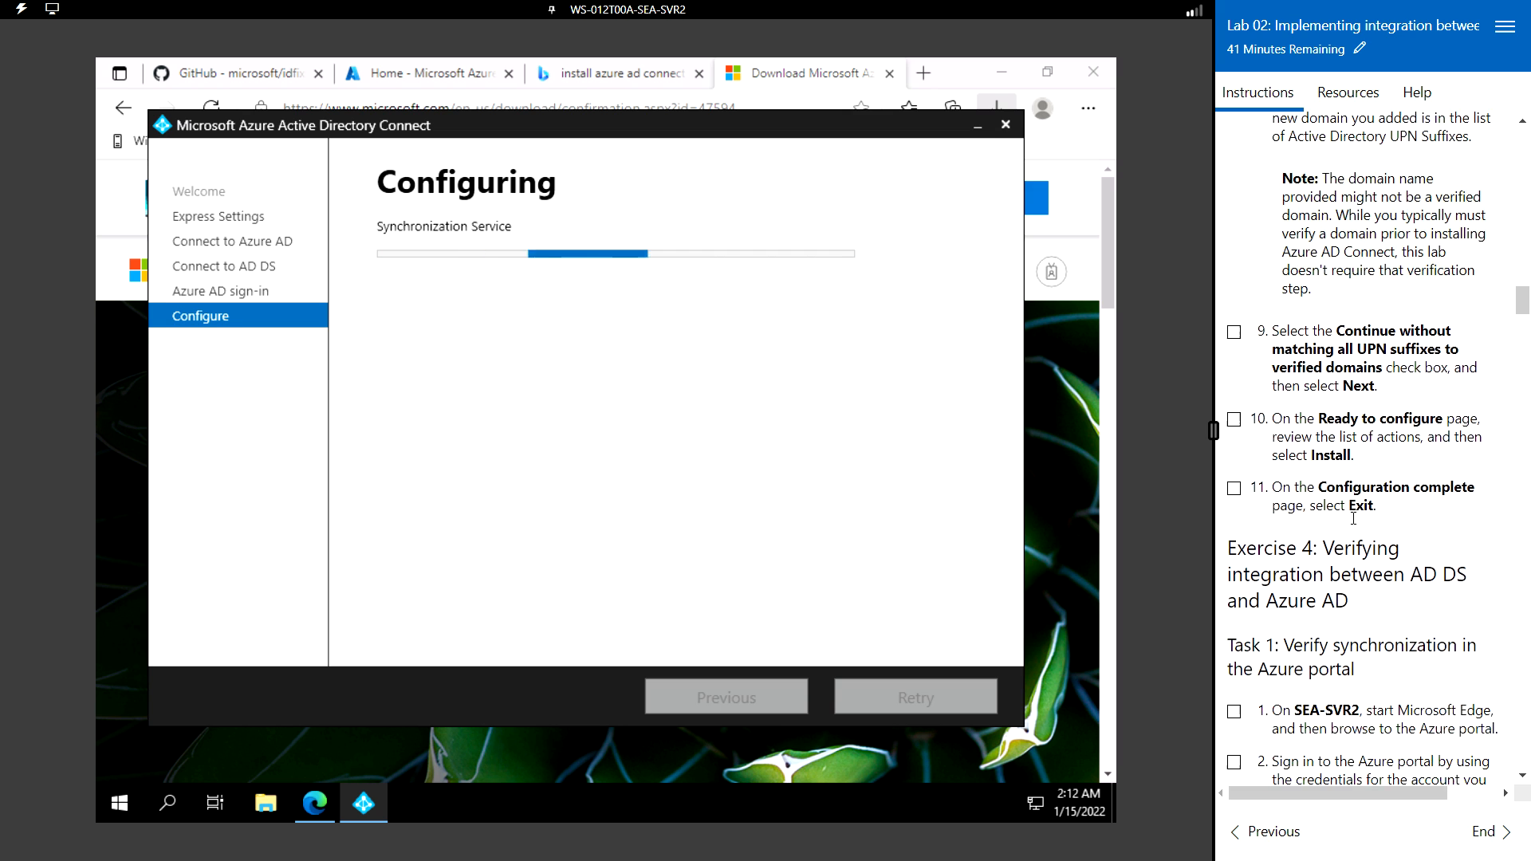
scroll(1353, 517, down, 1)
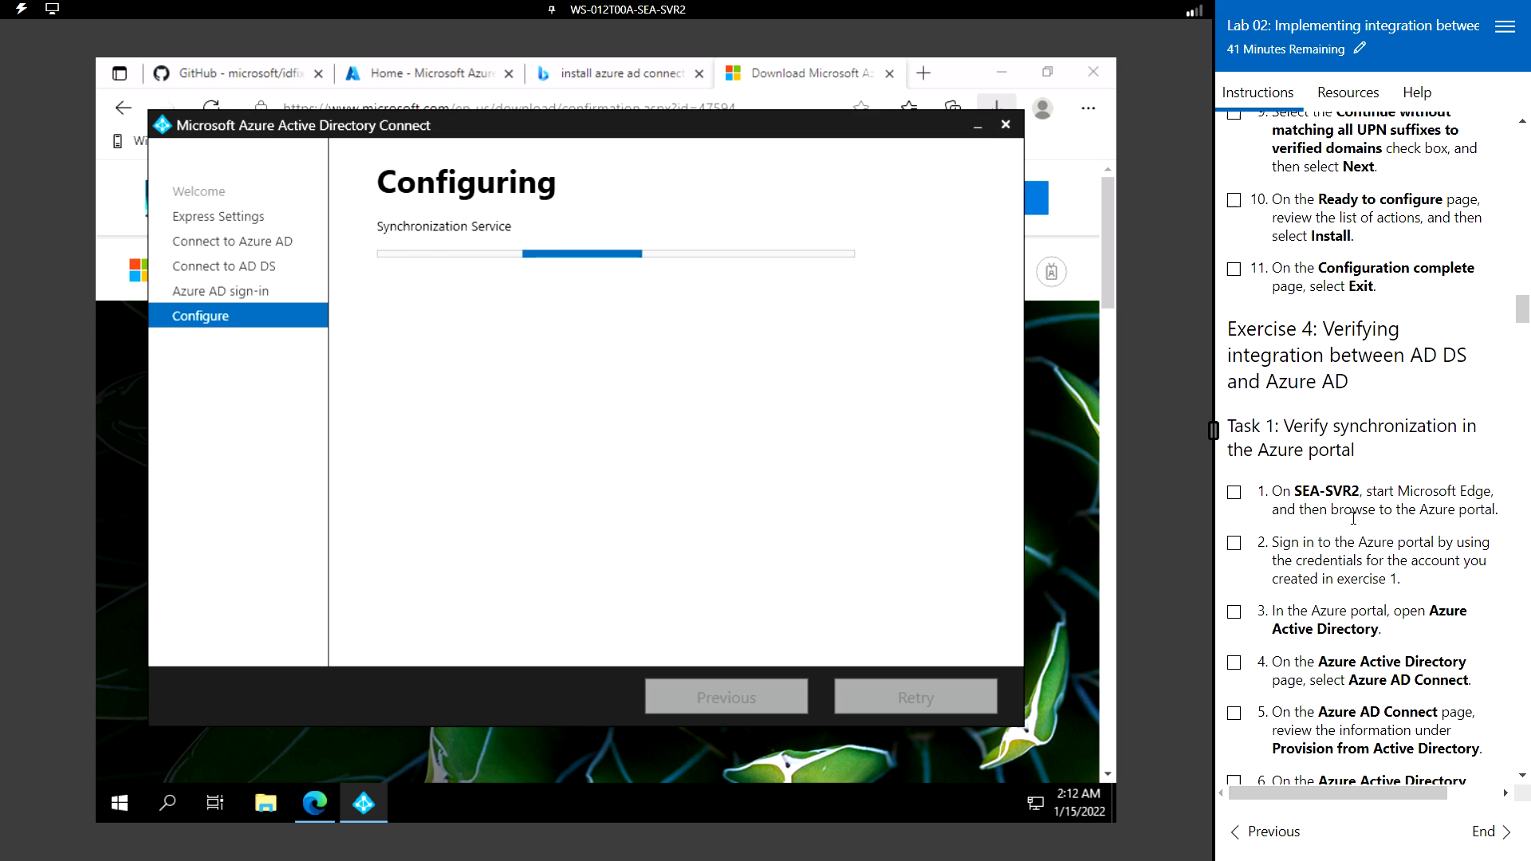
scroll(1353, 524, down, 1)
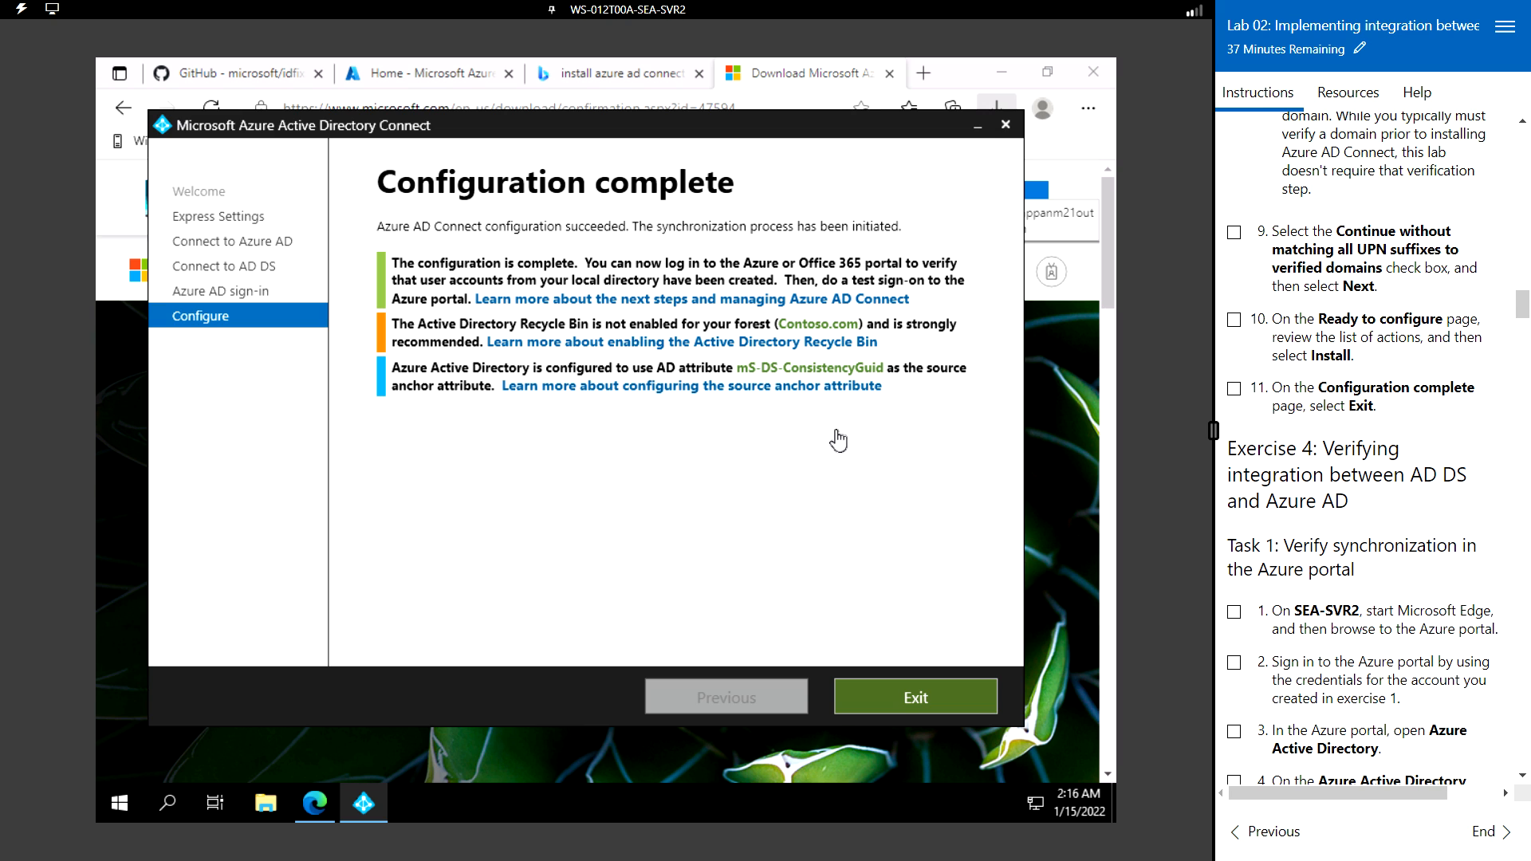
click(933, 703)
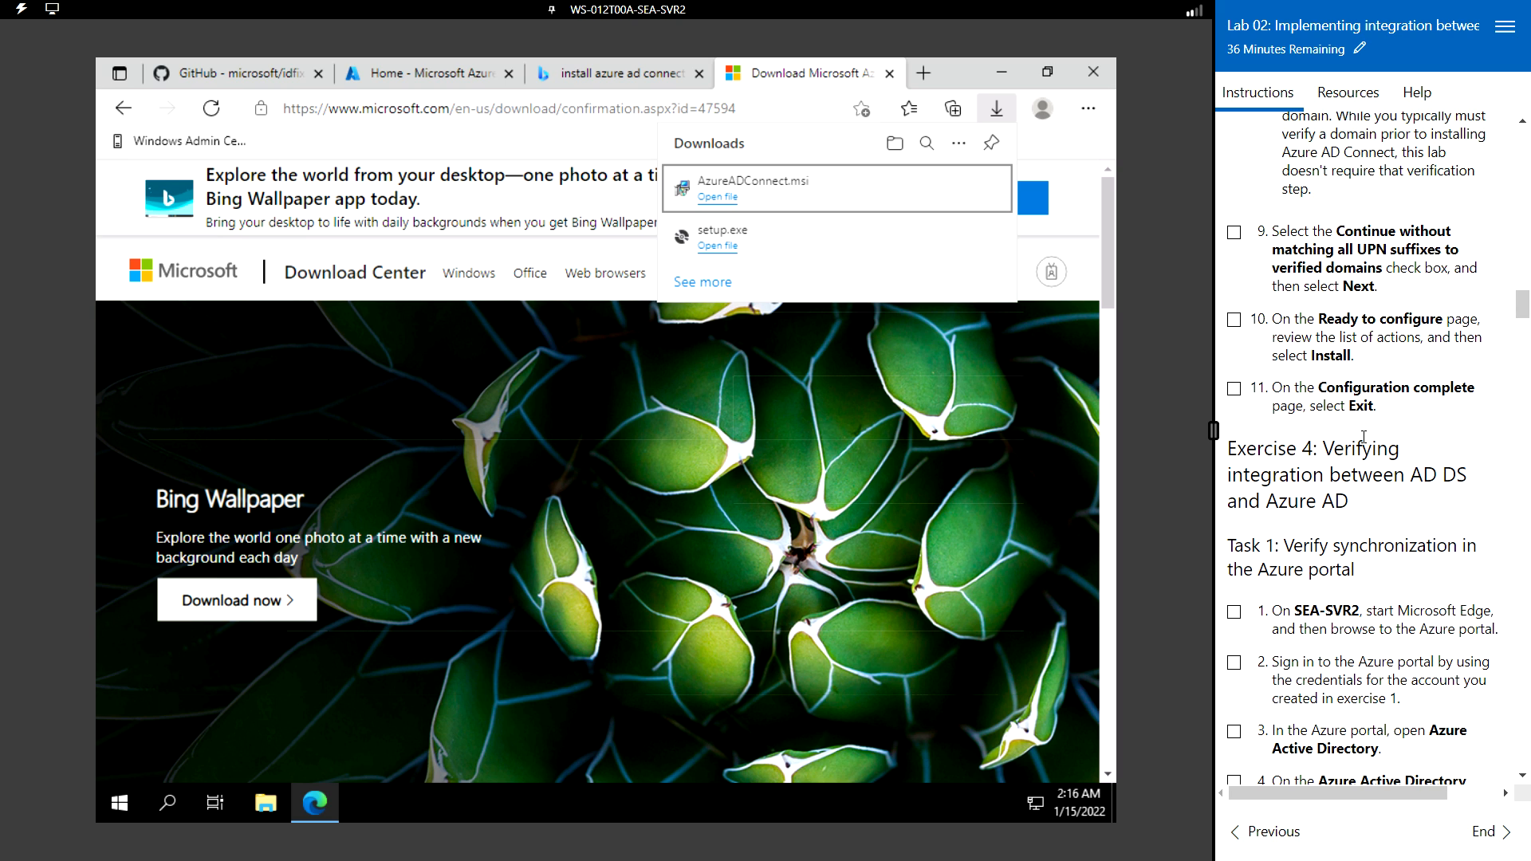
- Close the Download Microsoft Azure and Bing search tabs, leaving the Azure portal home page
scroll(1346, 500, down, 2)
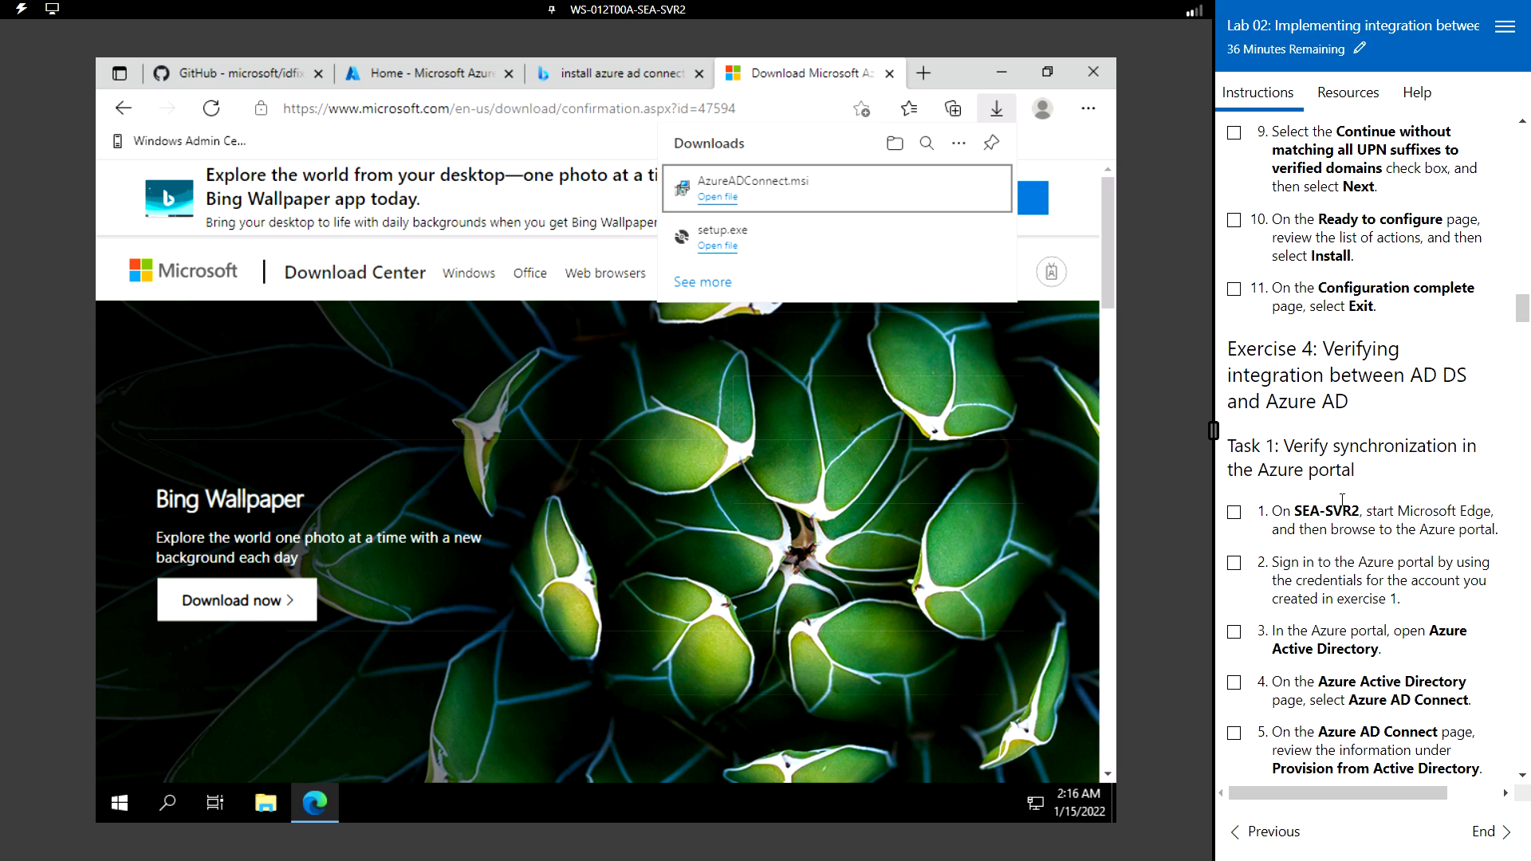
scroll(1351, 502, down, 2)
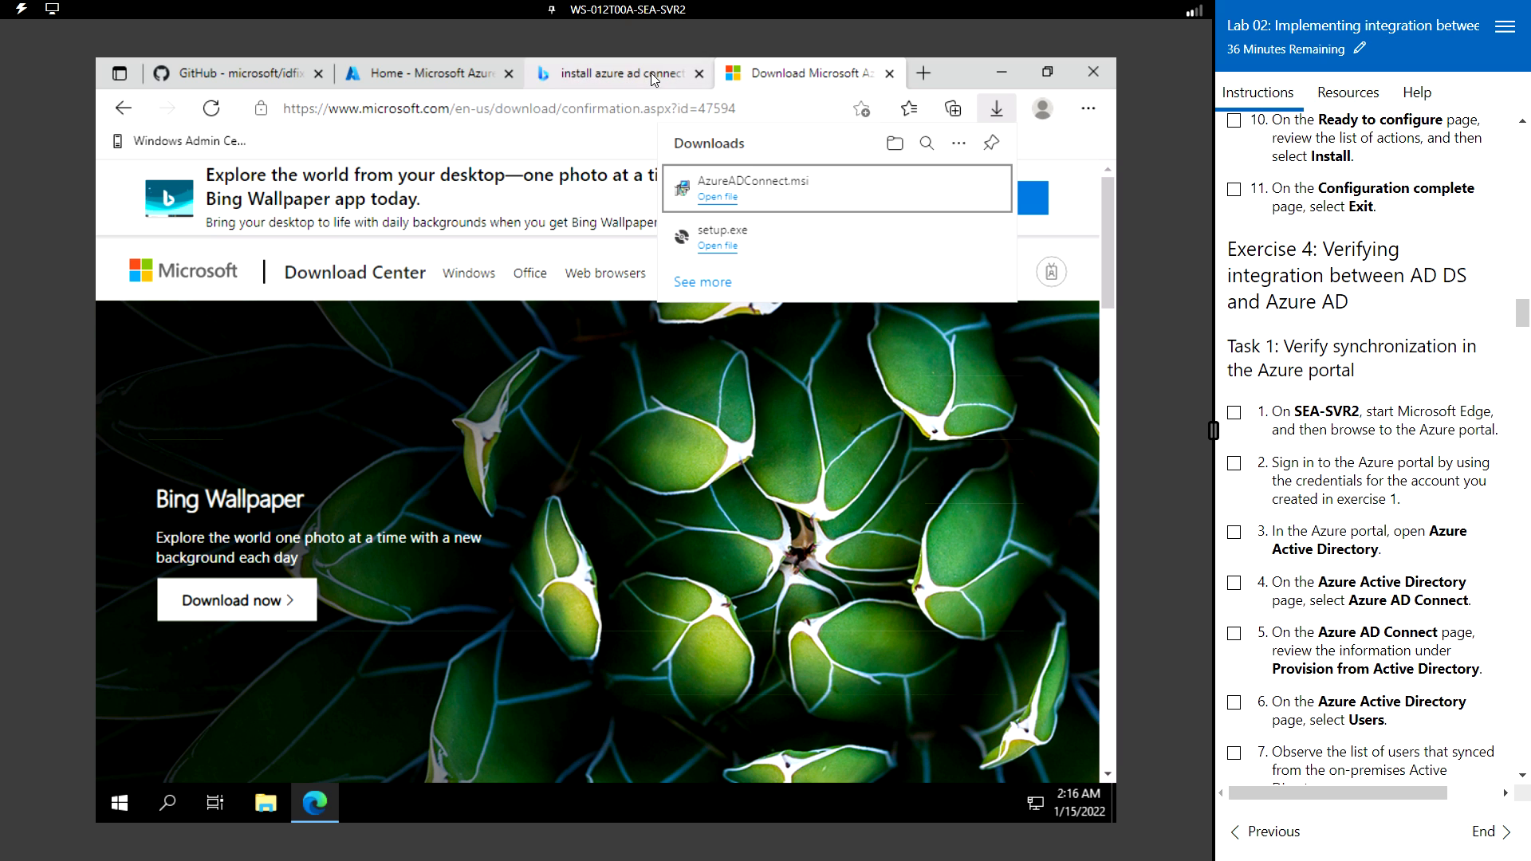
click(889, 74)
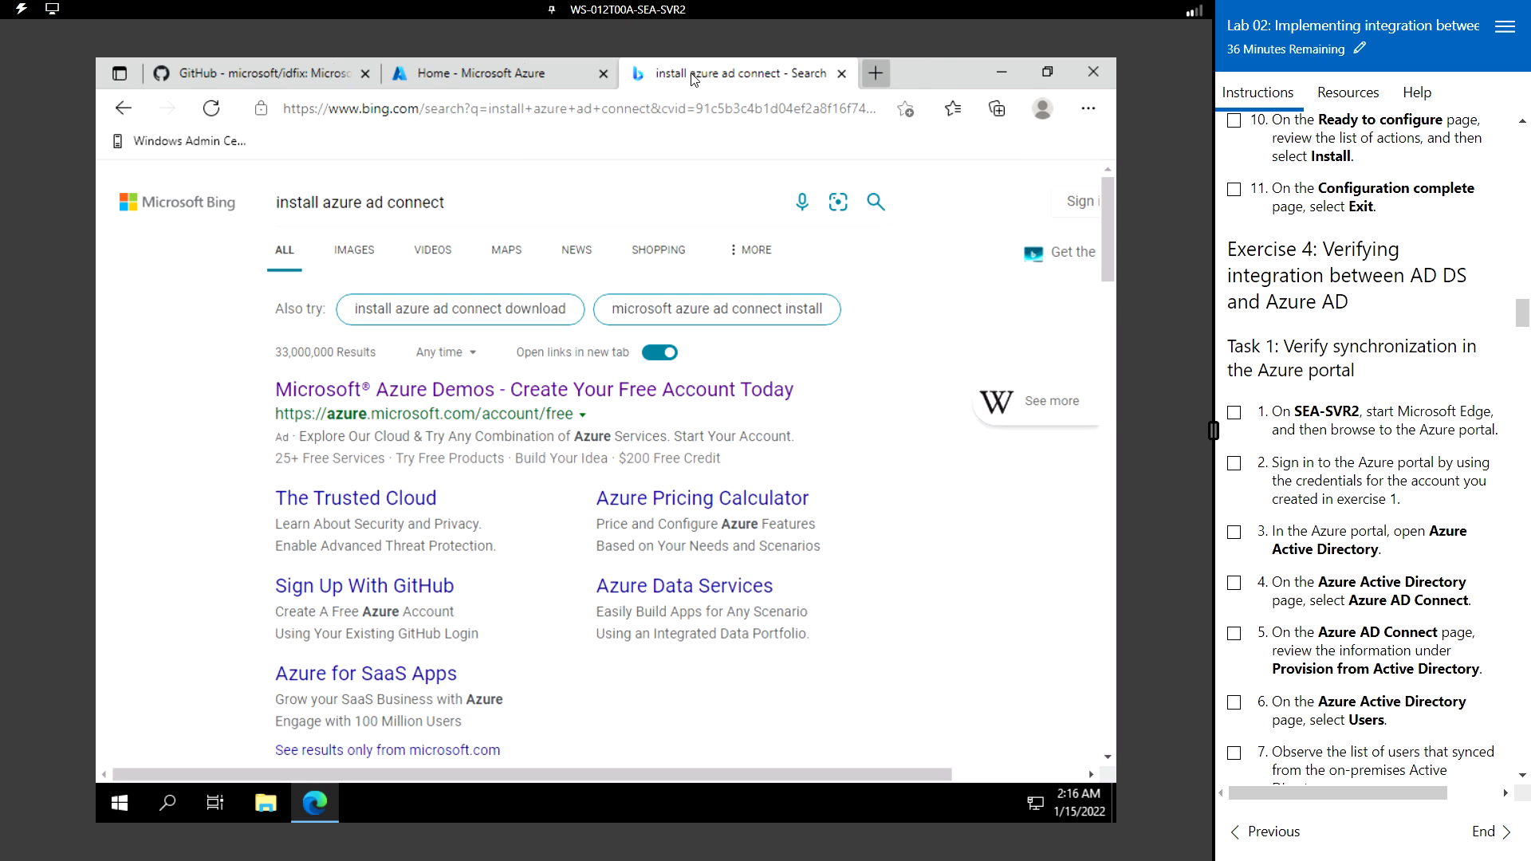
click(842, 74)
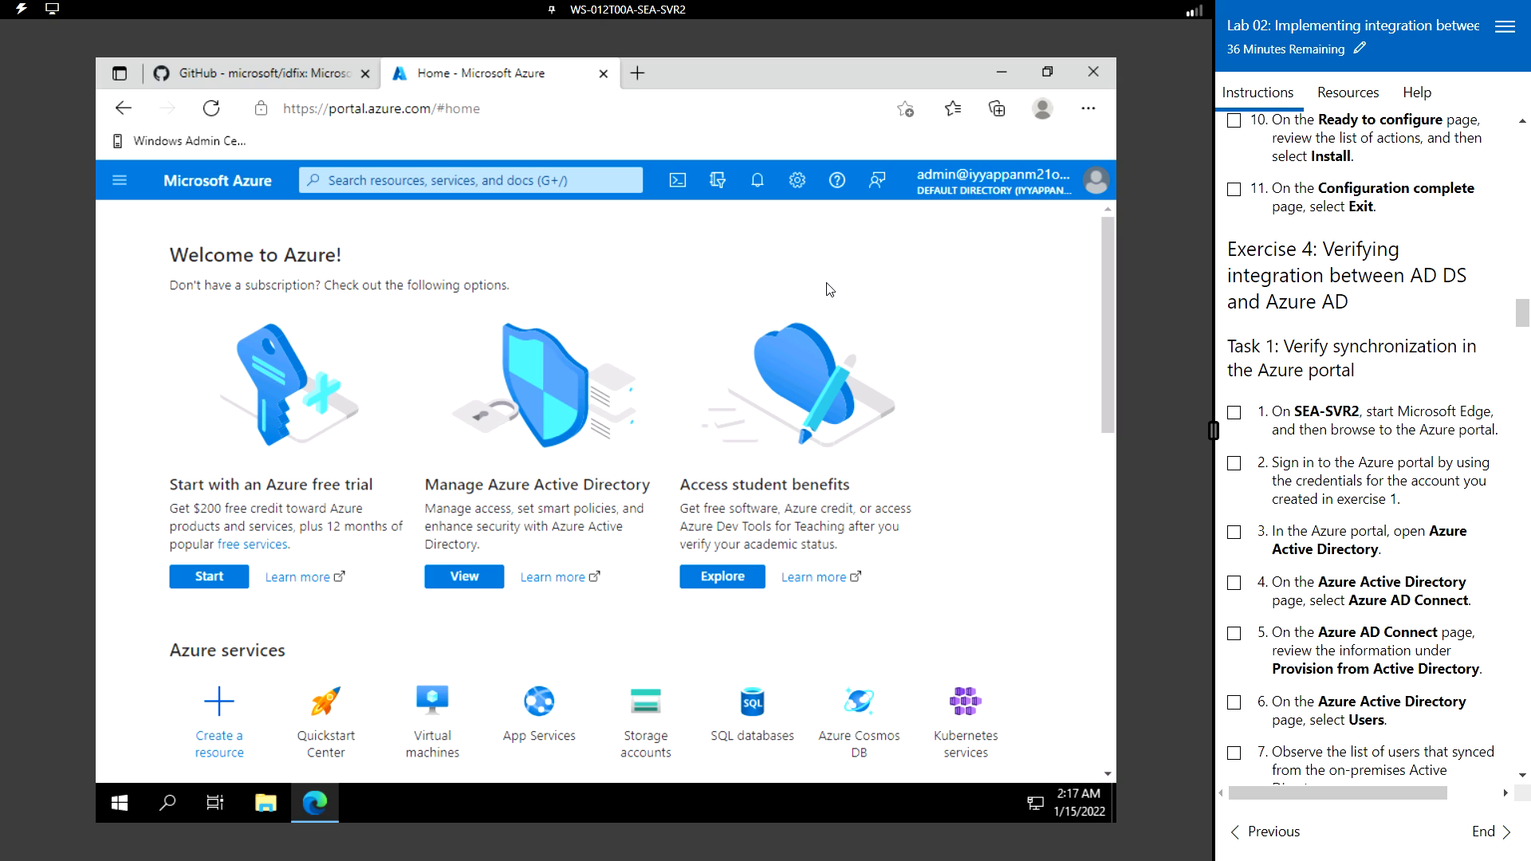
- Search the portal for 'azure act' and open Azure Active Directory's Default Directory overview
click(527, 183)
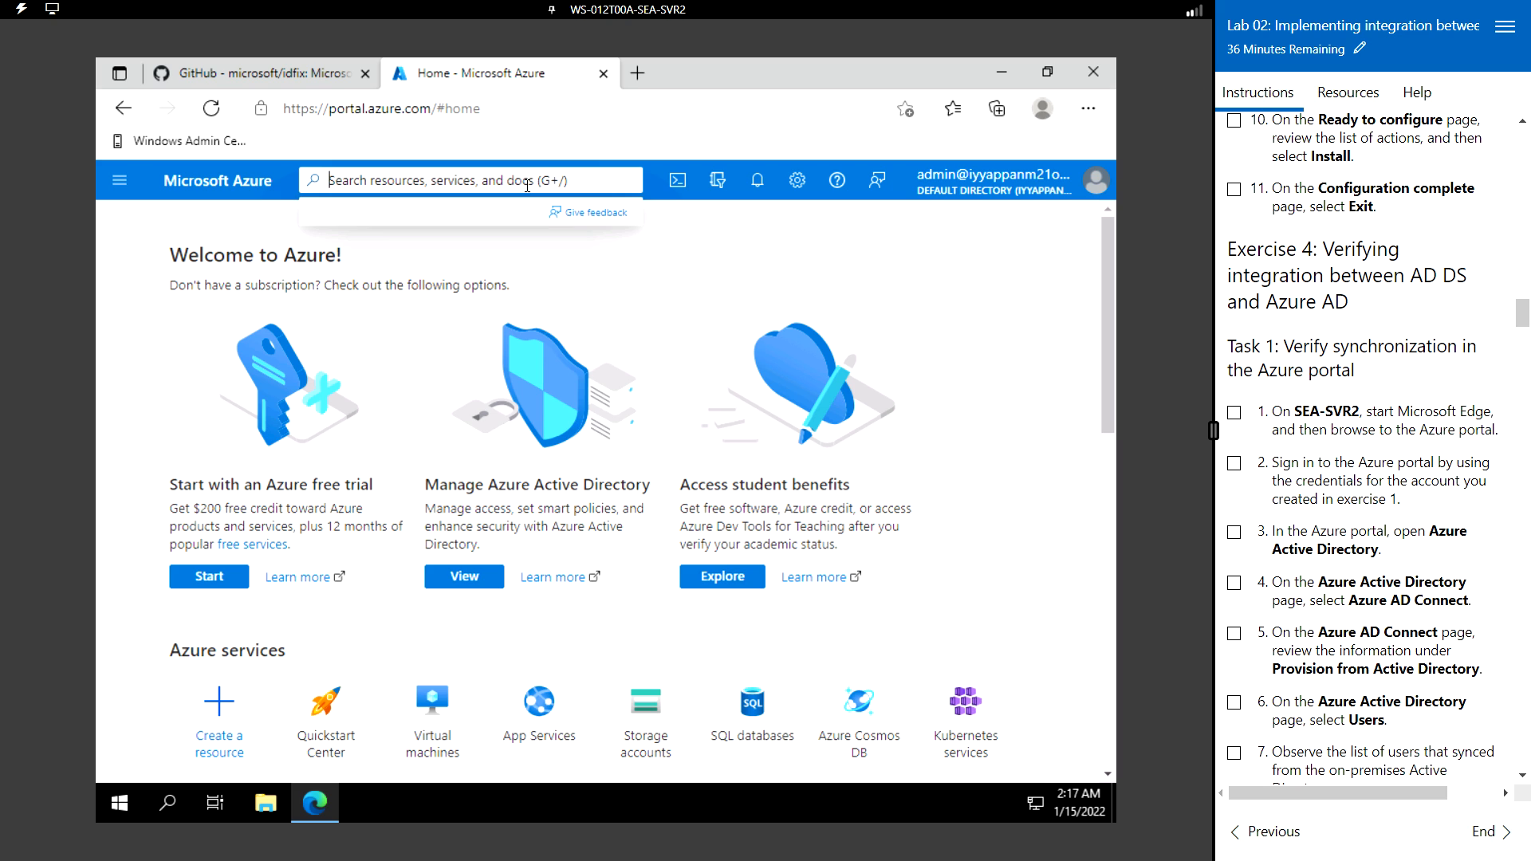
text(a)
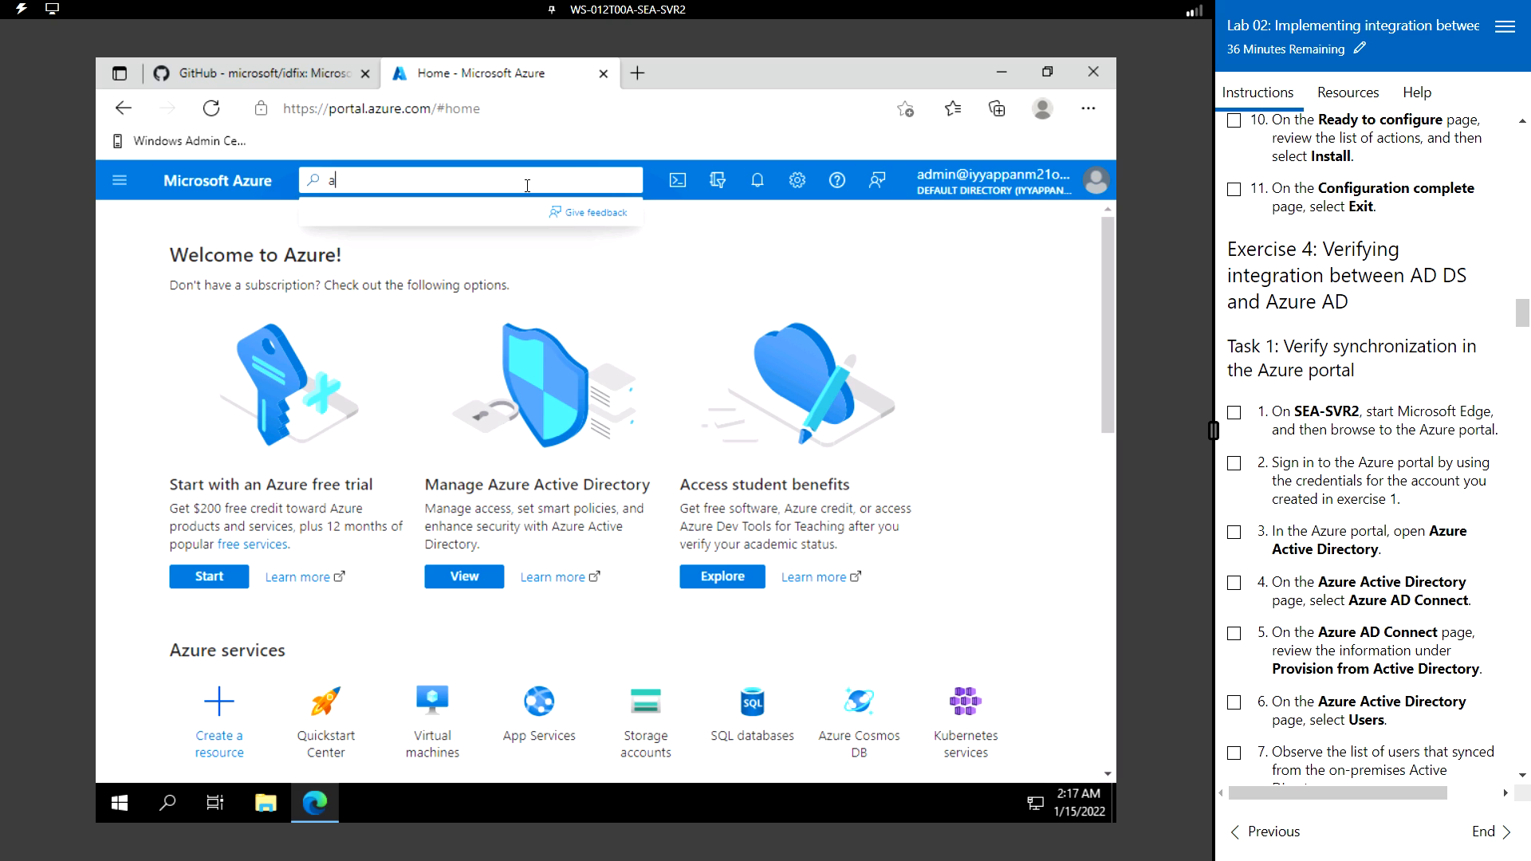
text(zure act)
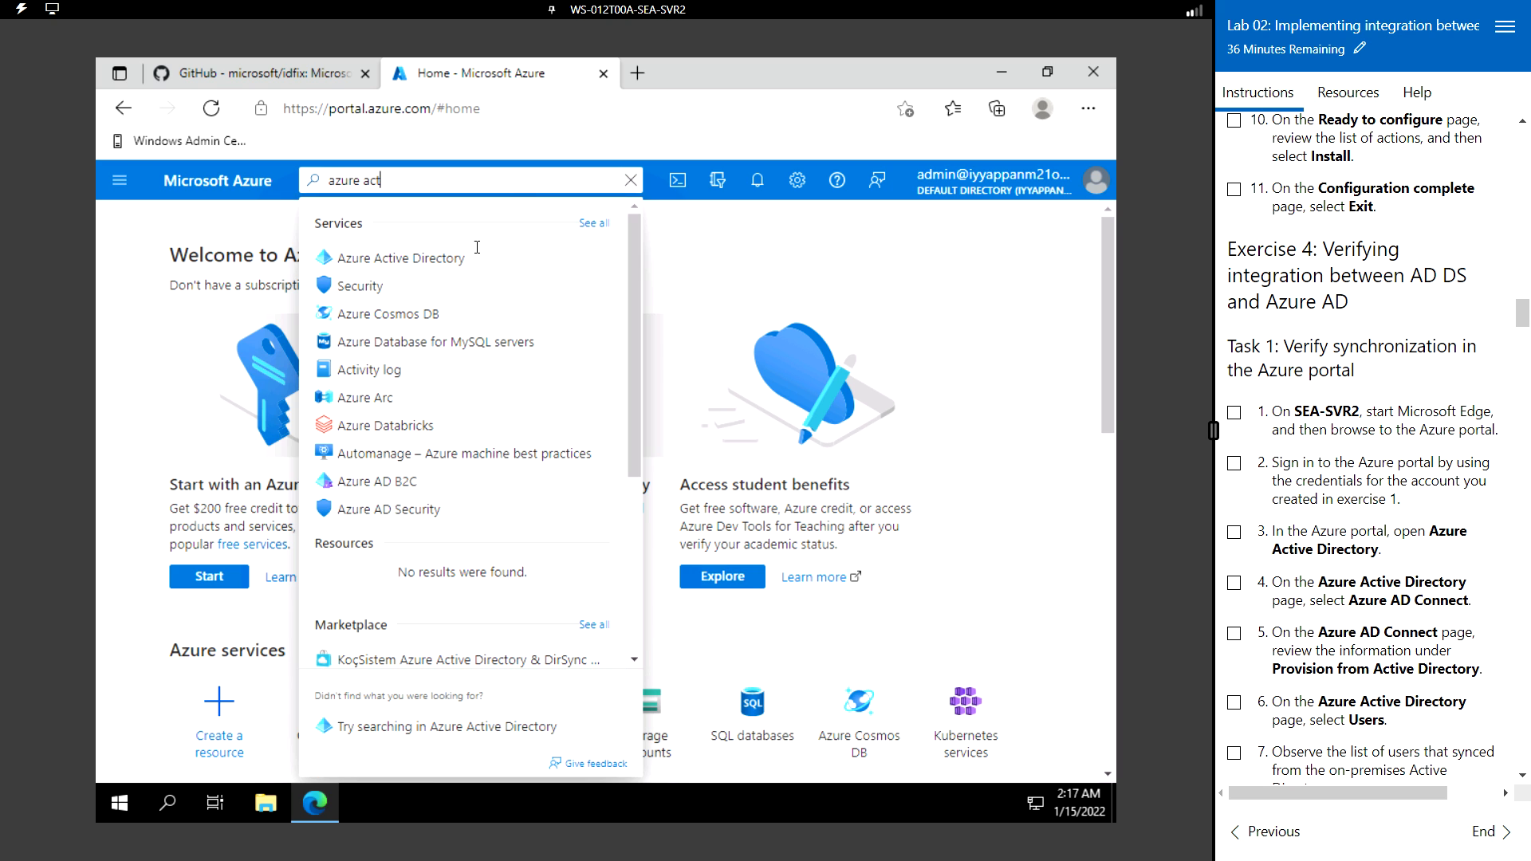
click(438, 262)
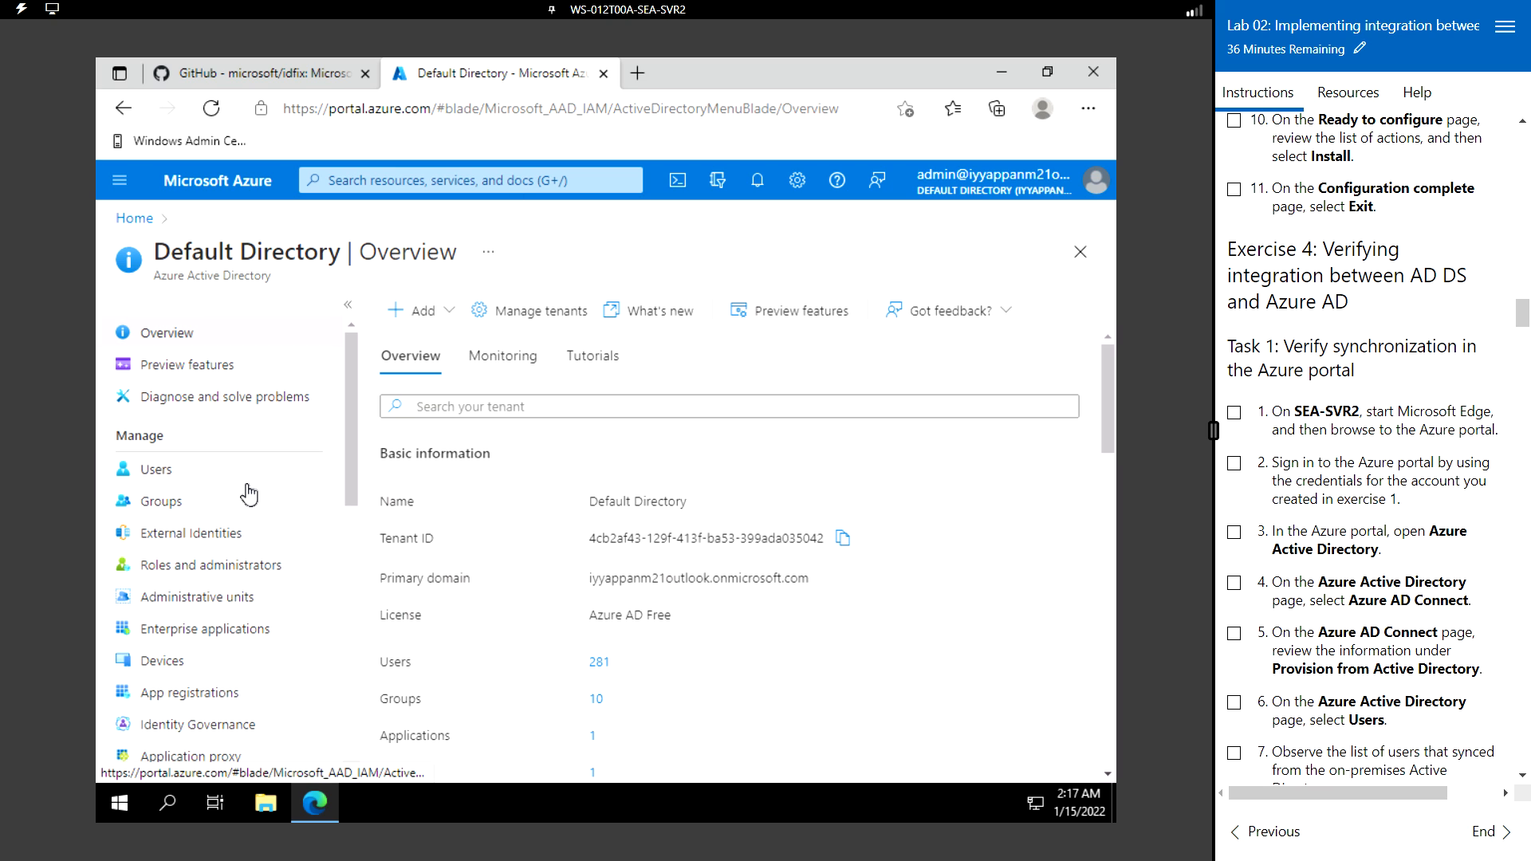
scroll(274, 504, down, 5)
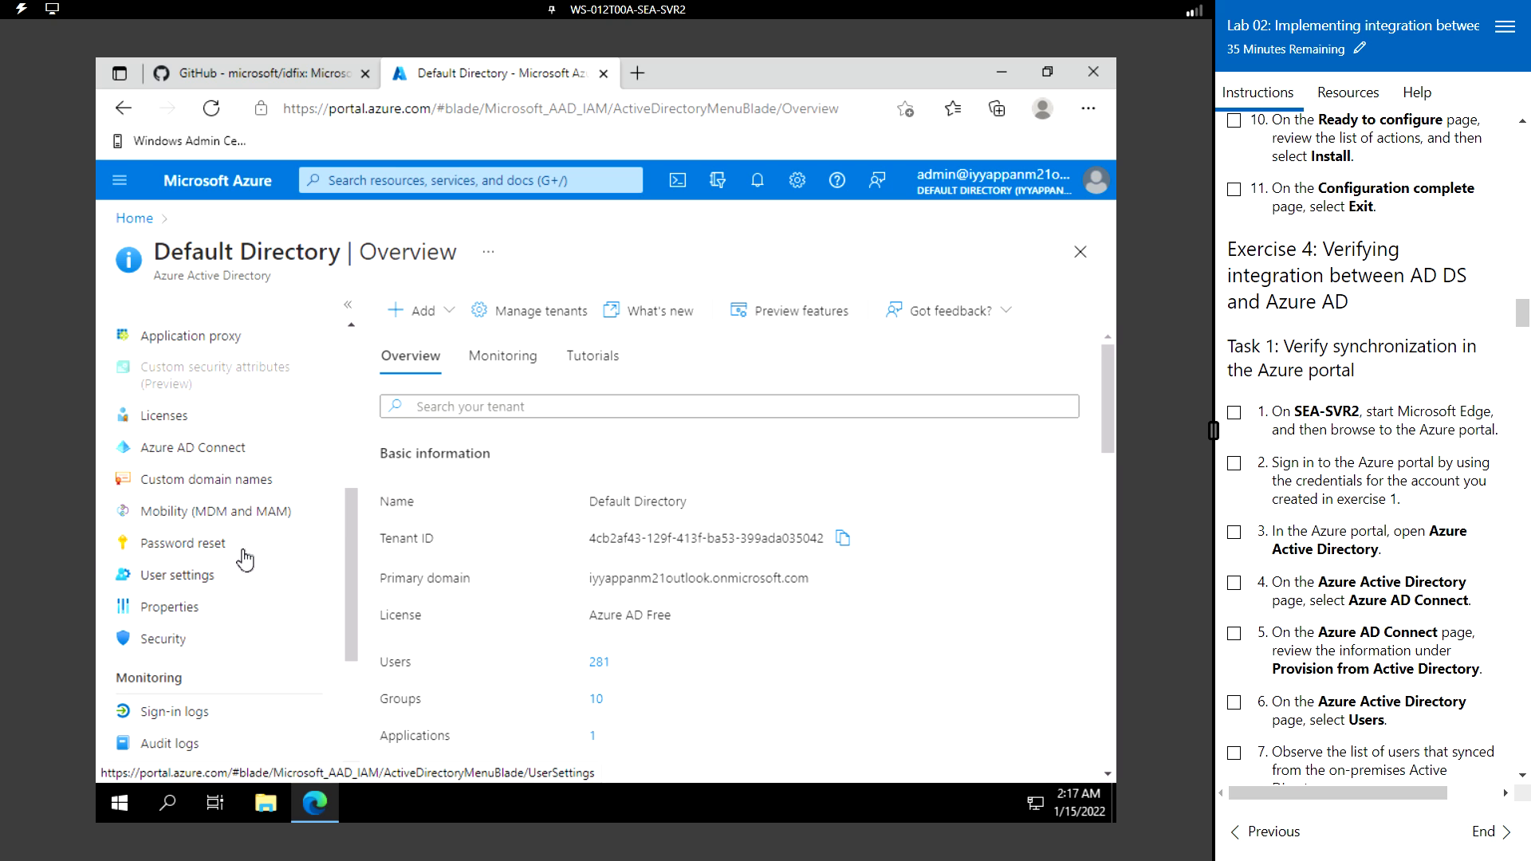
- Open Azure AD Connect and review sync enabled, recent last sync and password hash sync status
click(206, 451)
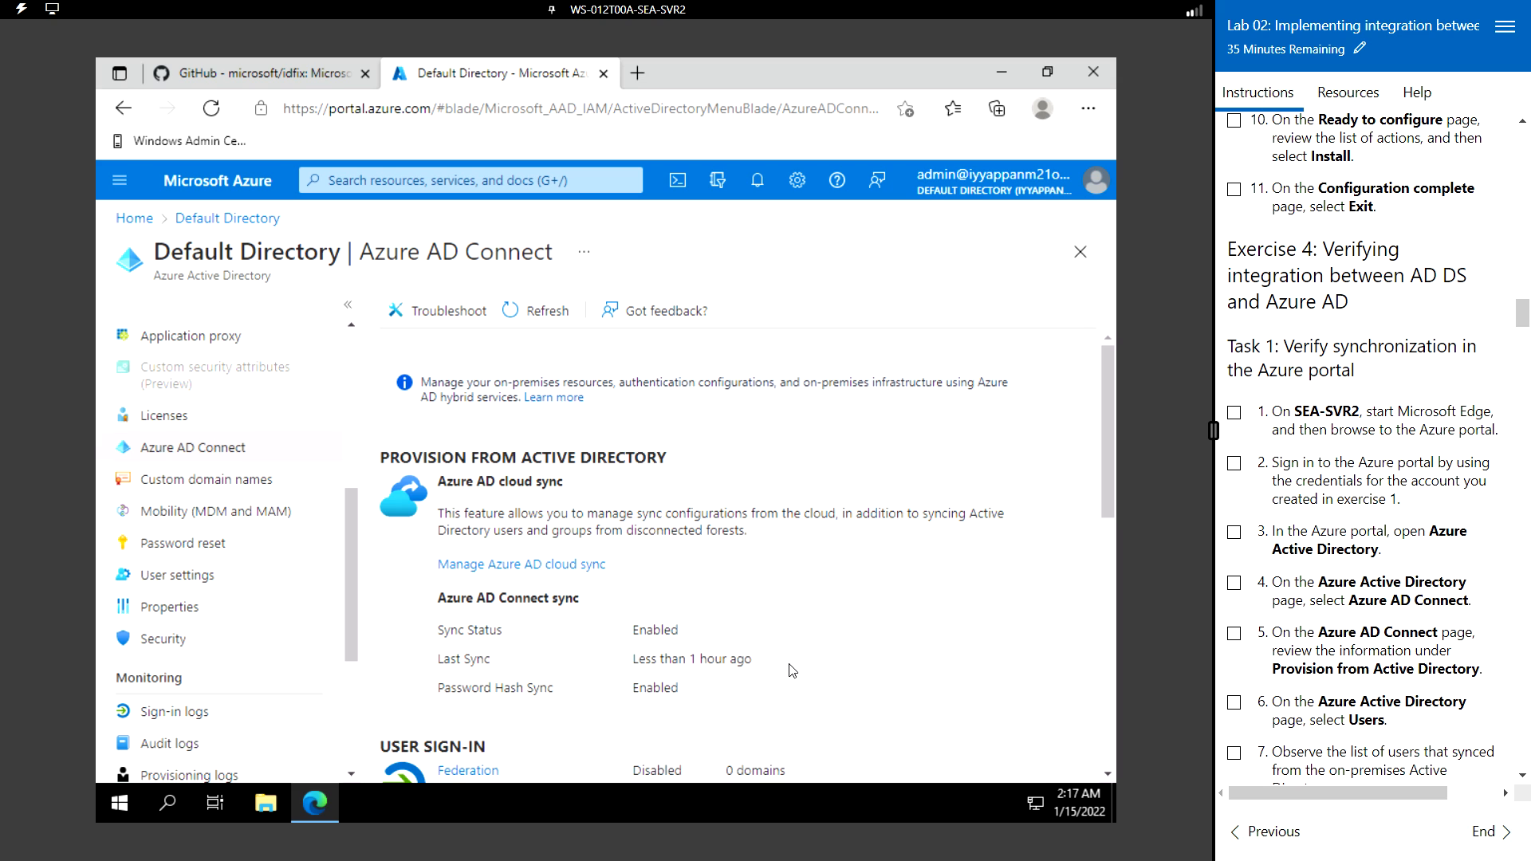
scroll(638, 670, down, 3)
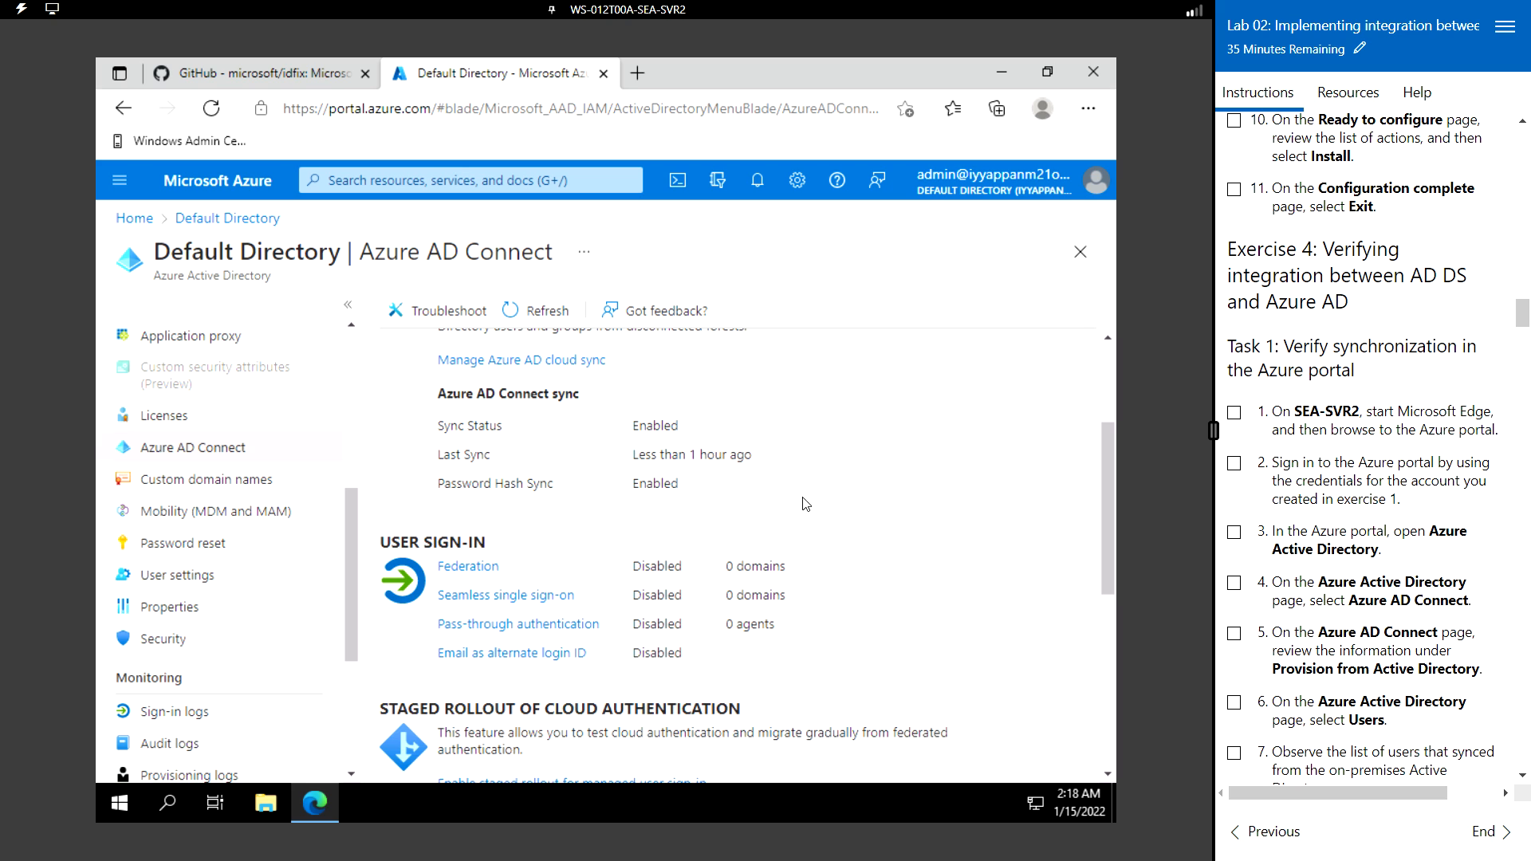
scroll(832, 559, down, 3)
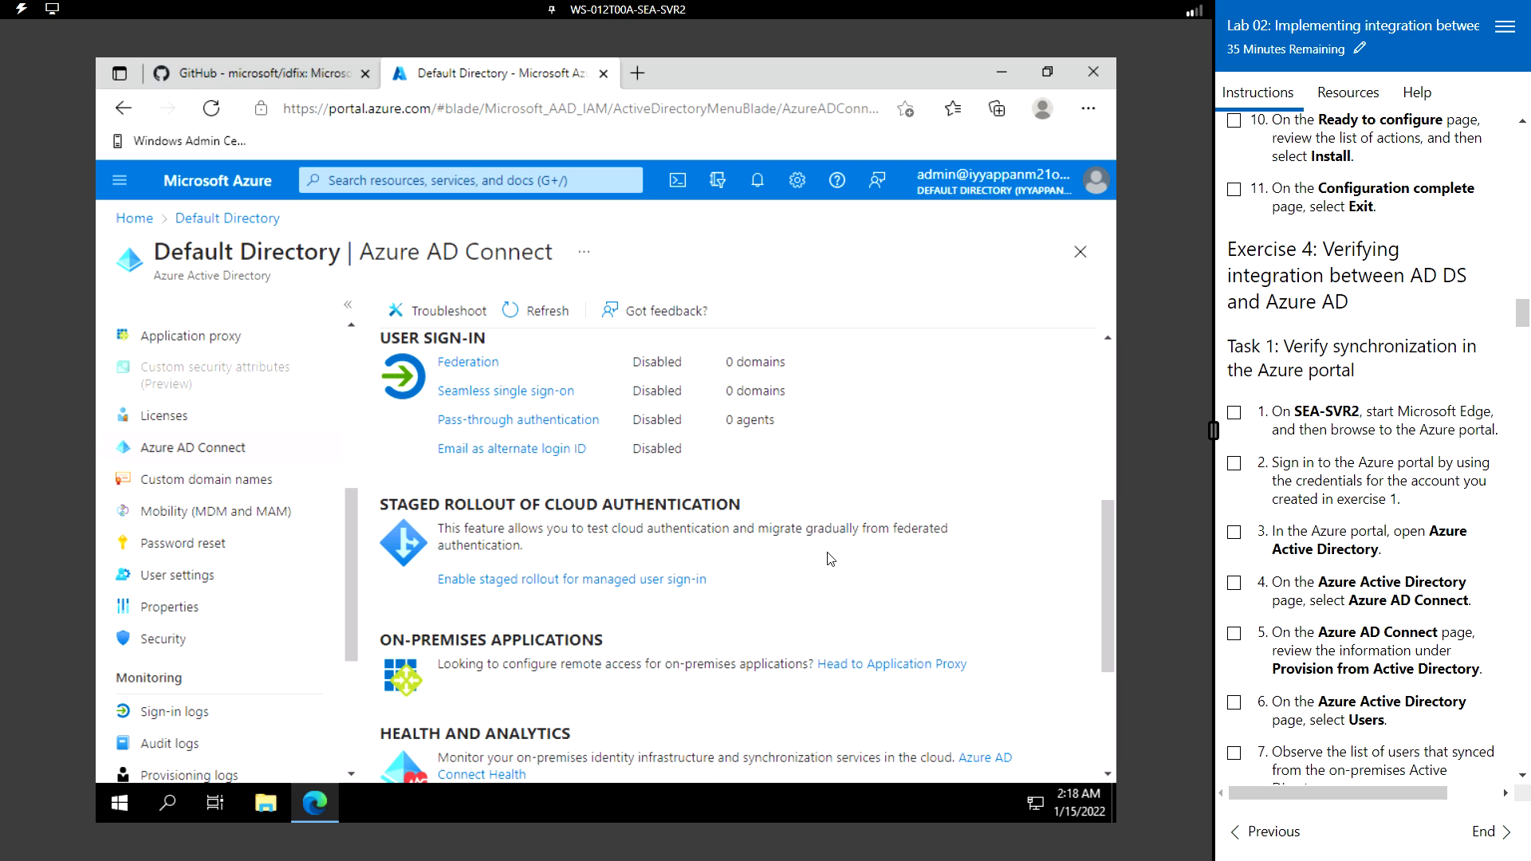
scroll(831, 562, down, 4)
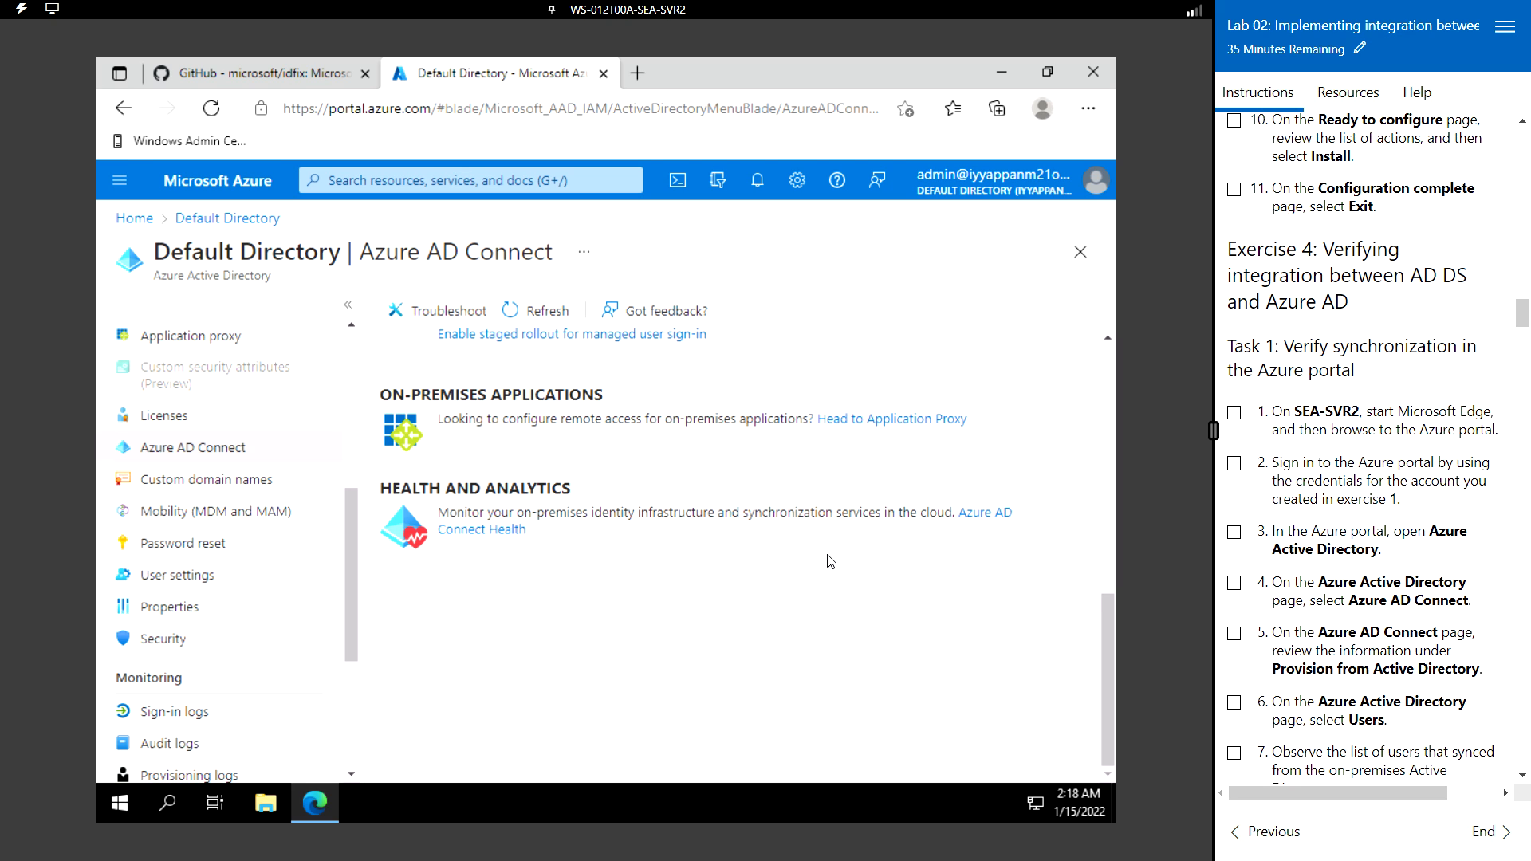
scroll(831, 562, up, 6)
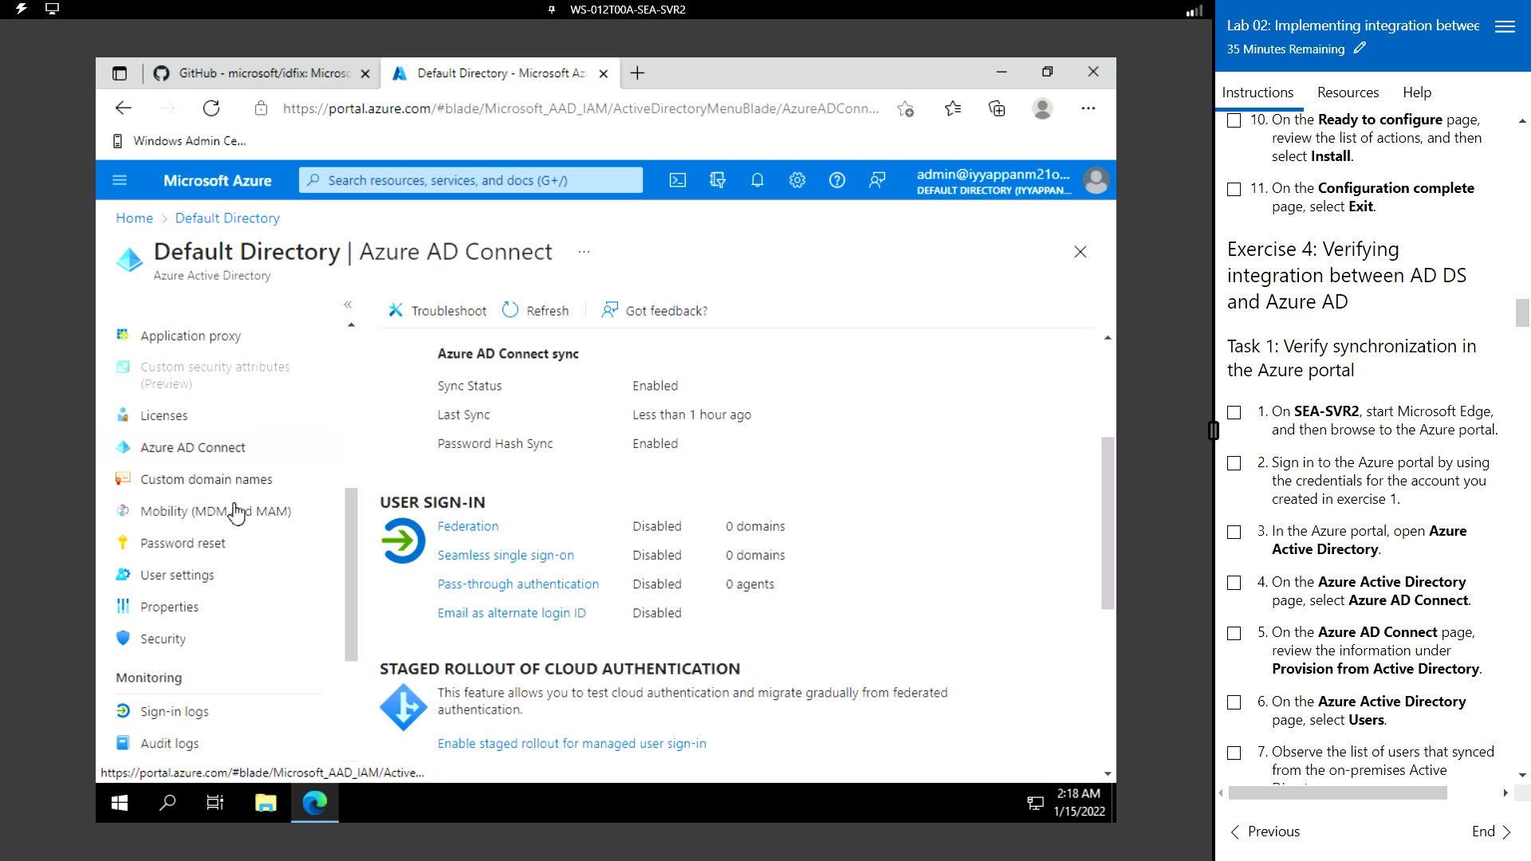
scroll(235, 516, up, 3)
scroll(235, 516, up, 5)
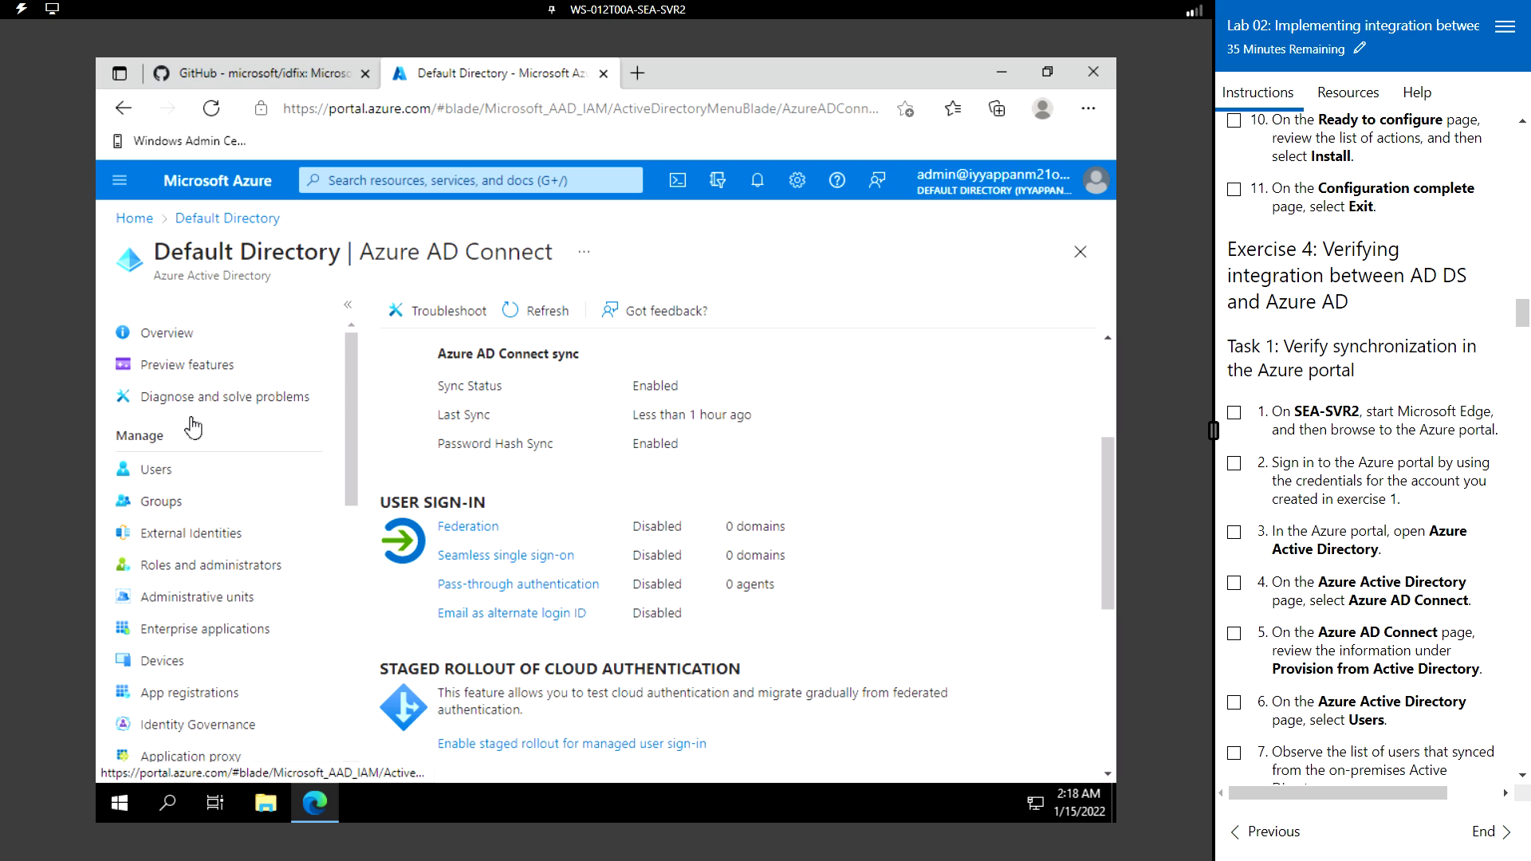
- Open Users and scroll through the All users list of synced Member accounts
click(156, 470)
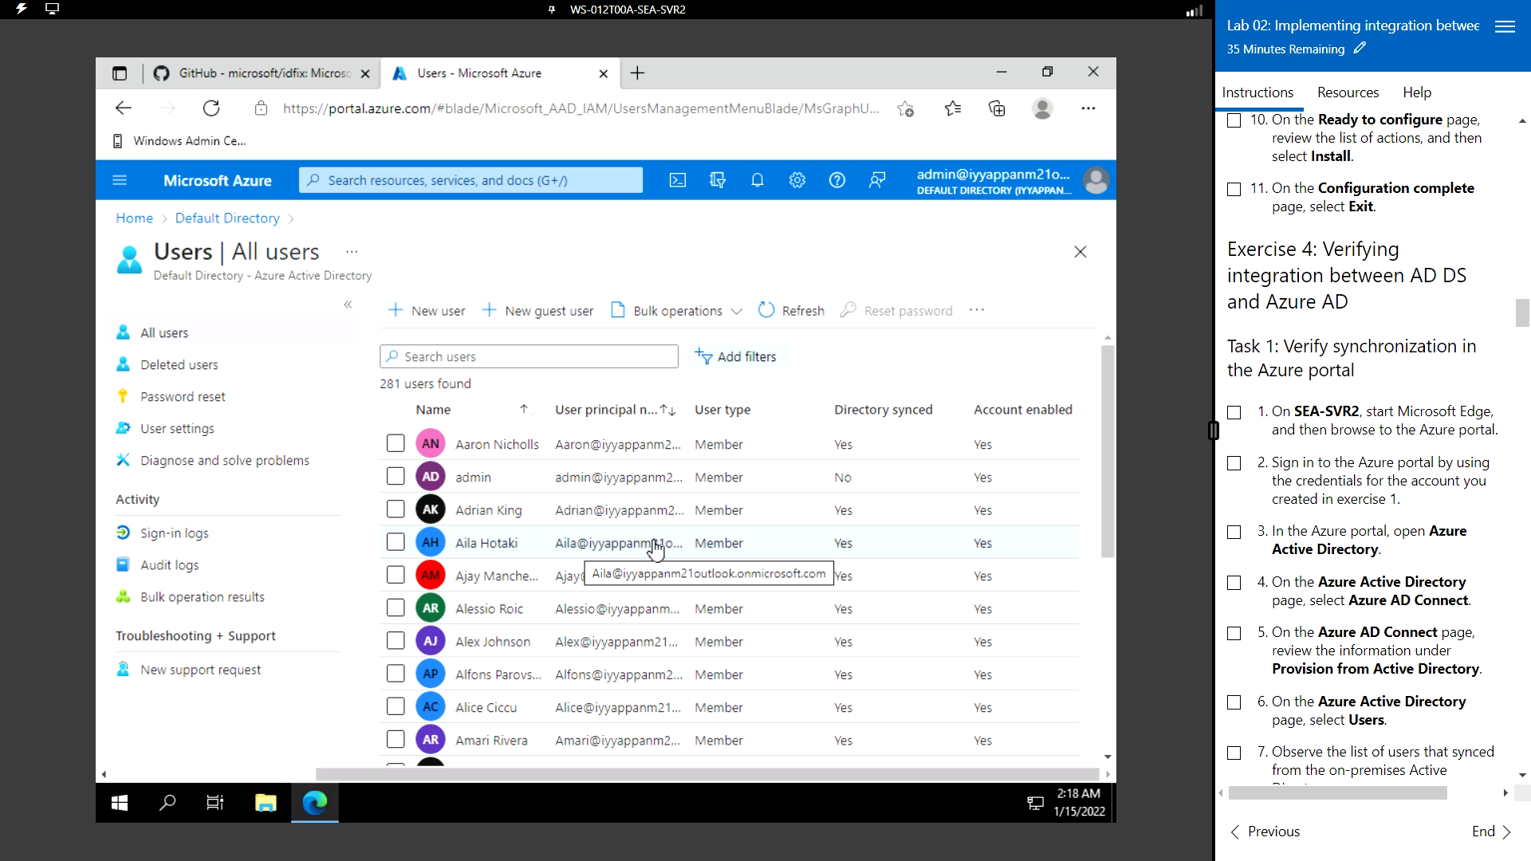
scroll(606, 549, down, 3)
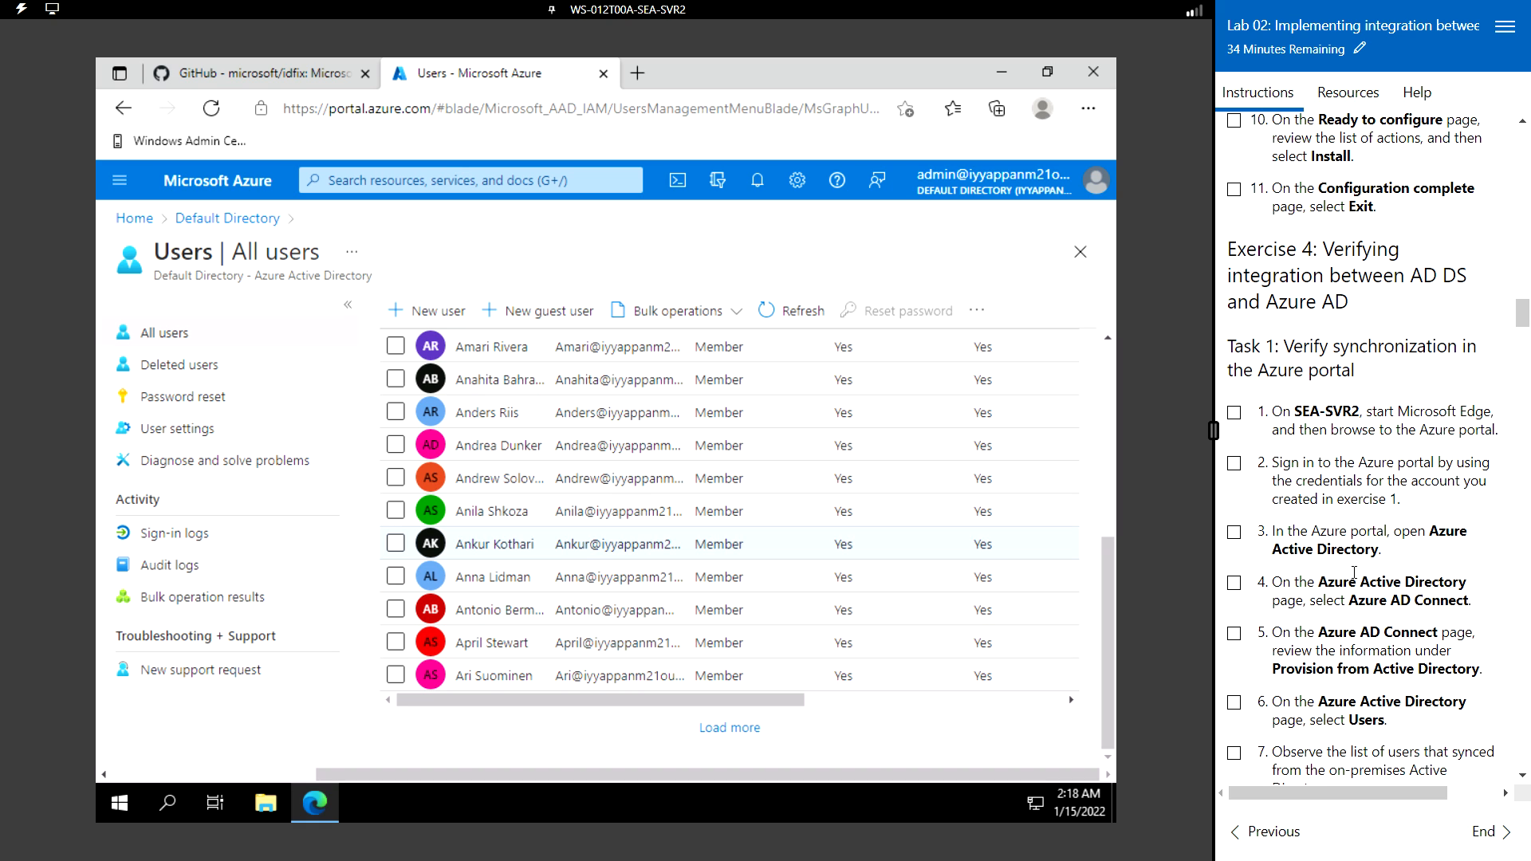
scroll(1354, 572, down, 1)
scroll(1354, 571, down, 3)
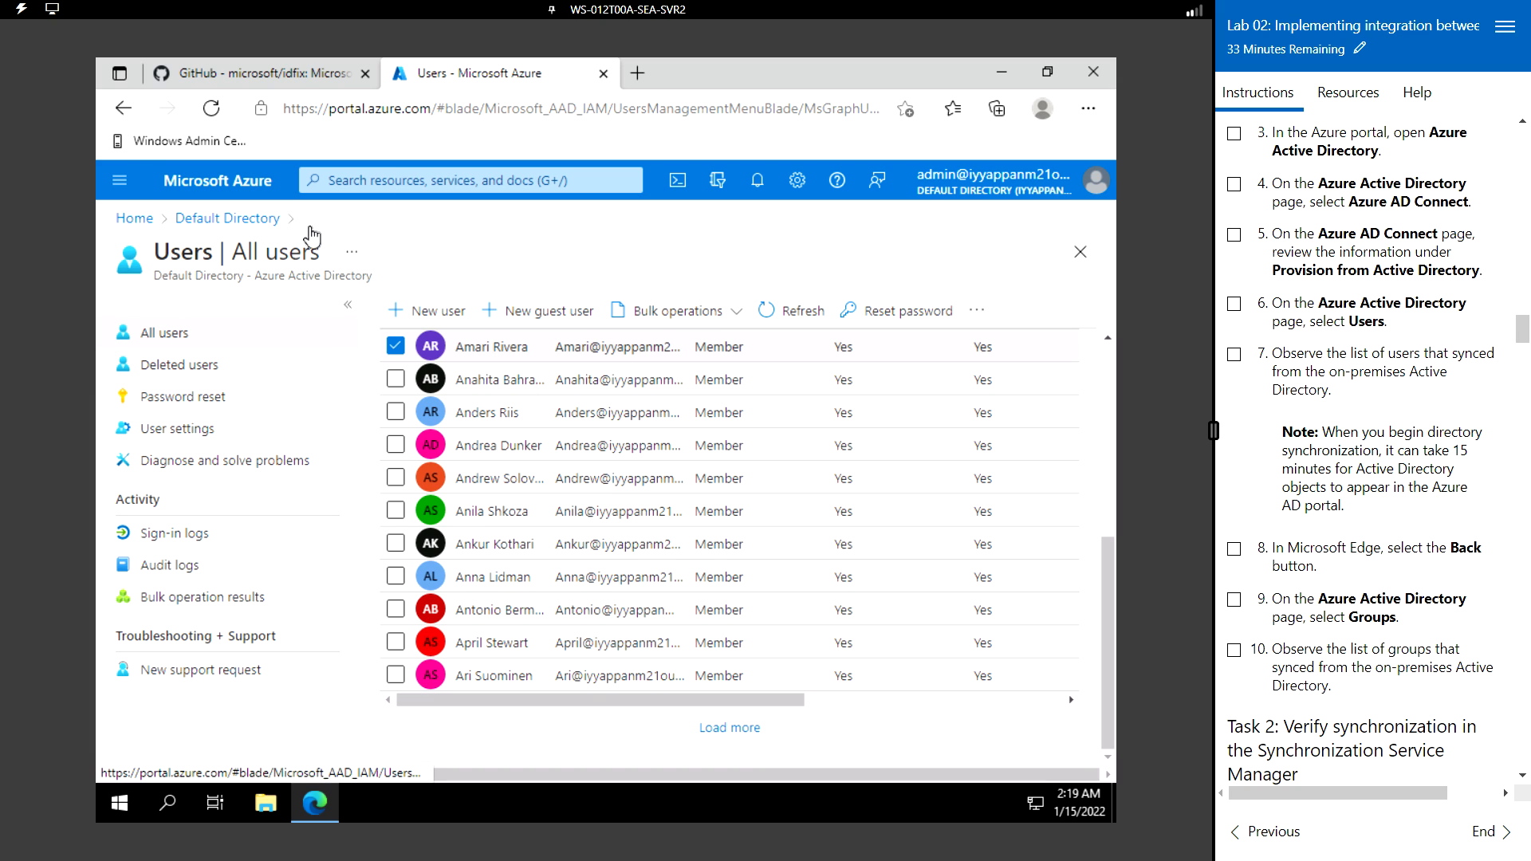
- Show the synced user's Groups page, confirming the single IT security group membership
click(124, 112)
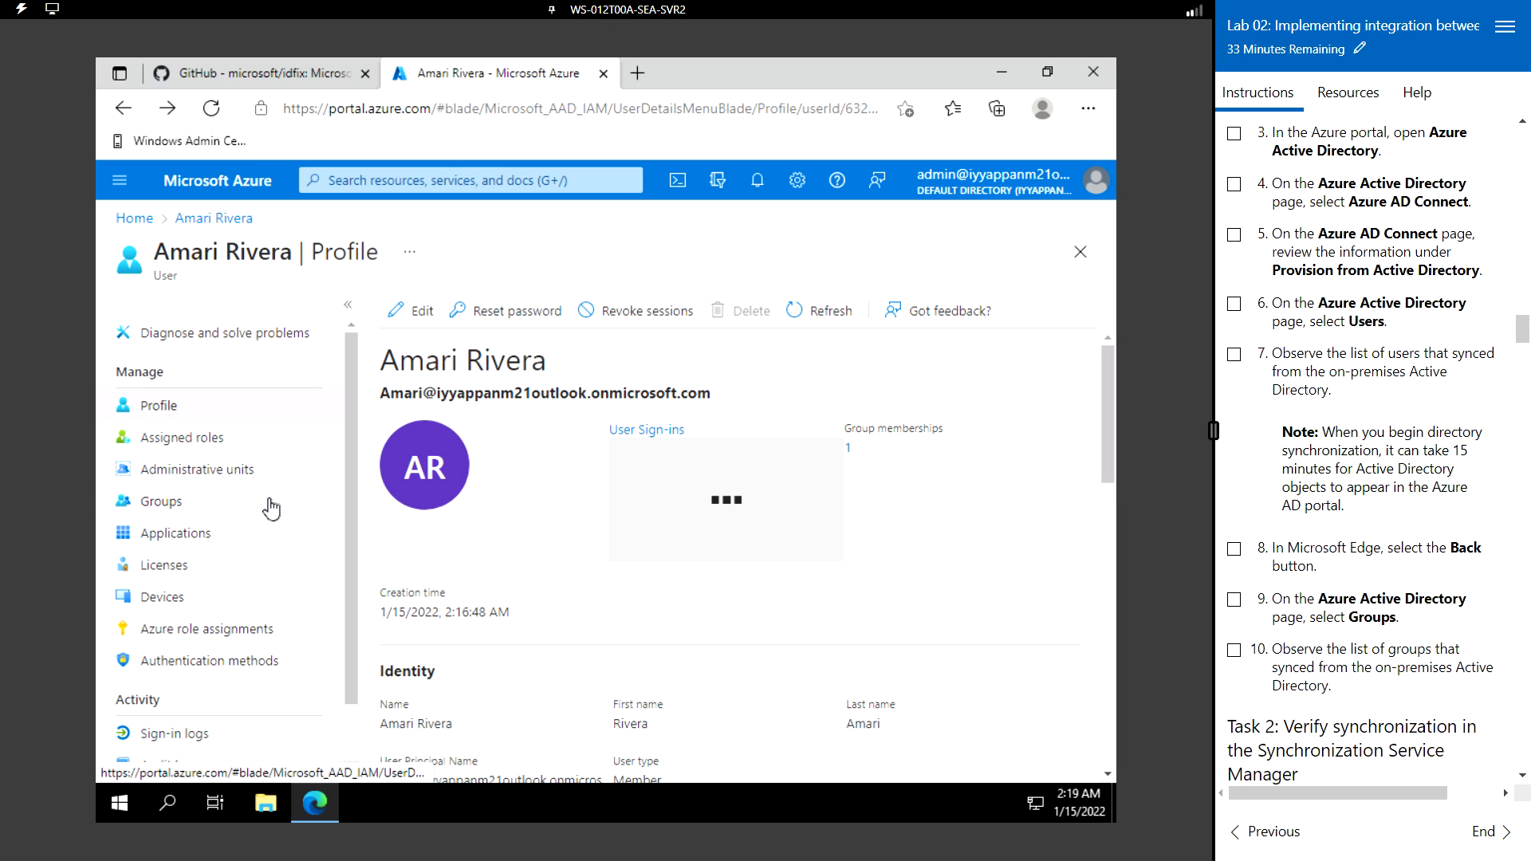
click(227, 508)
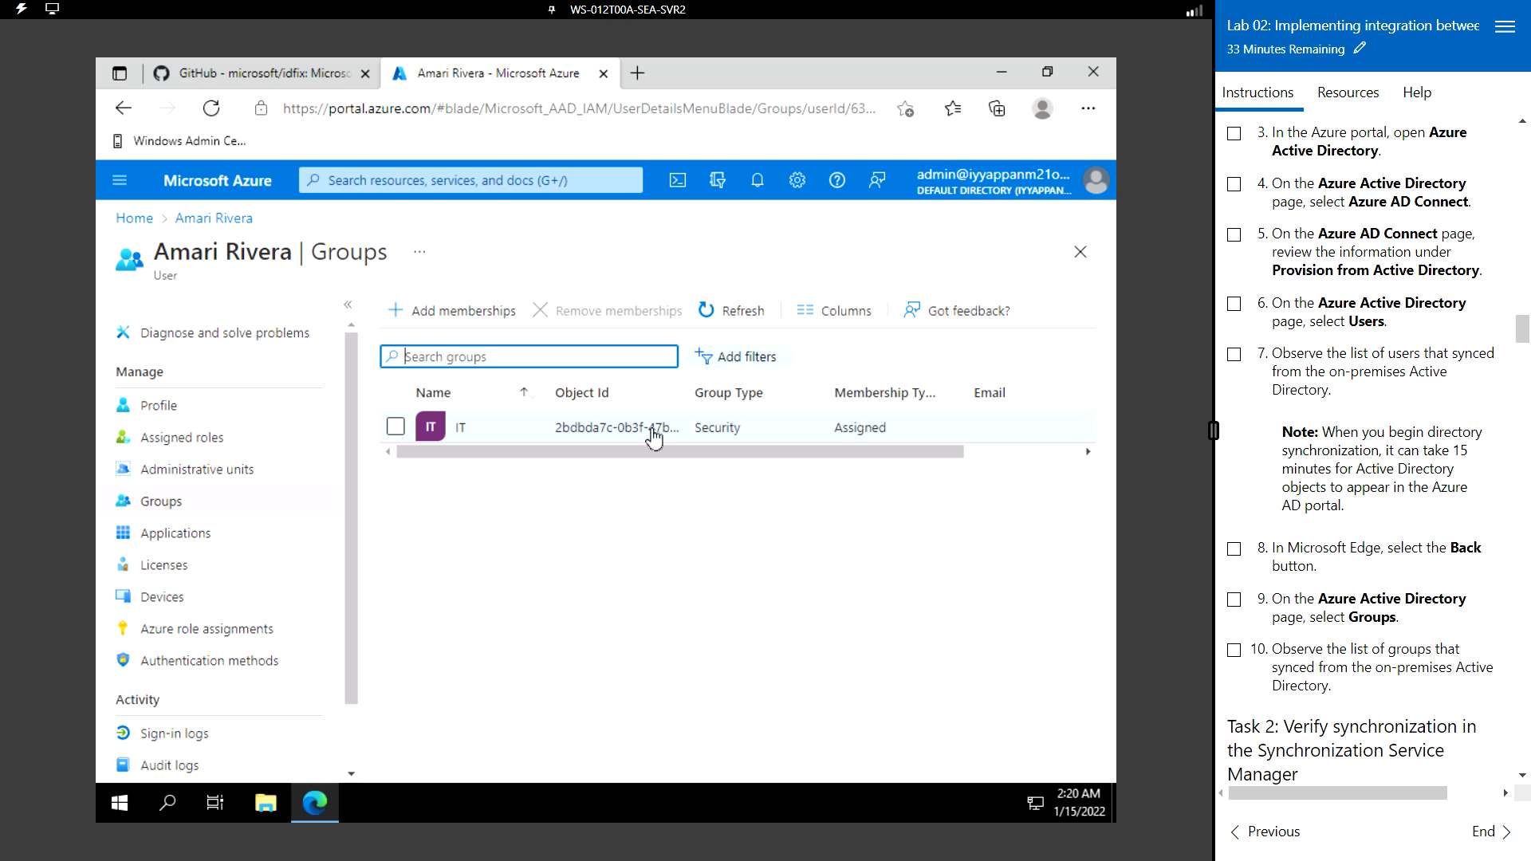
scroll(1402, 351, down, 2)
scroll(1402, 352, down, 5)
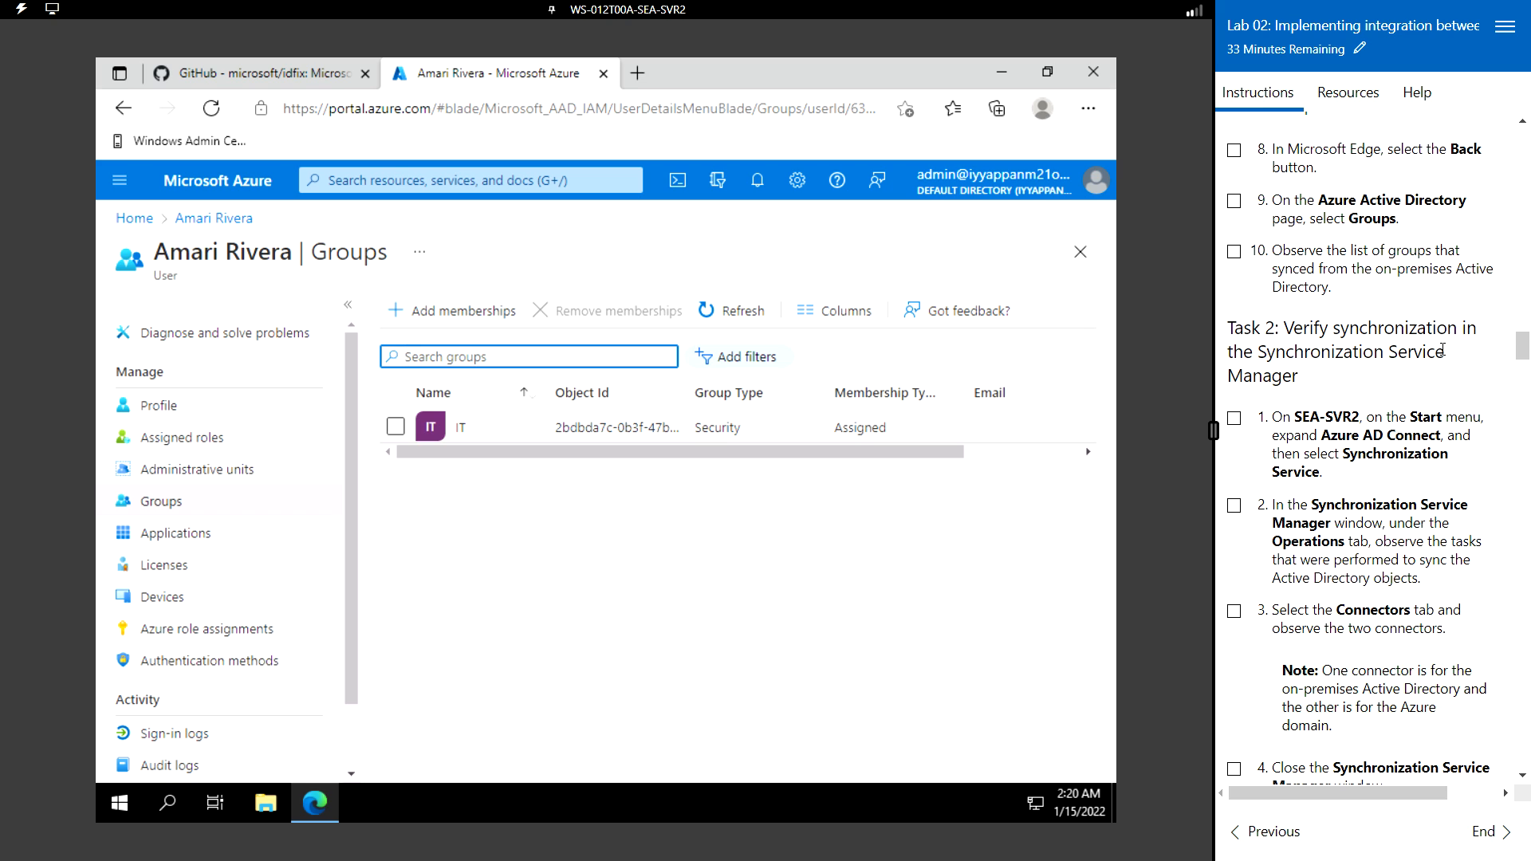
scroll(1412, 352, down, 3)
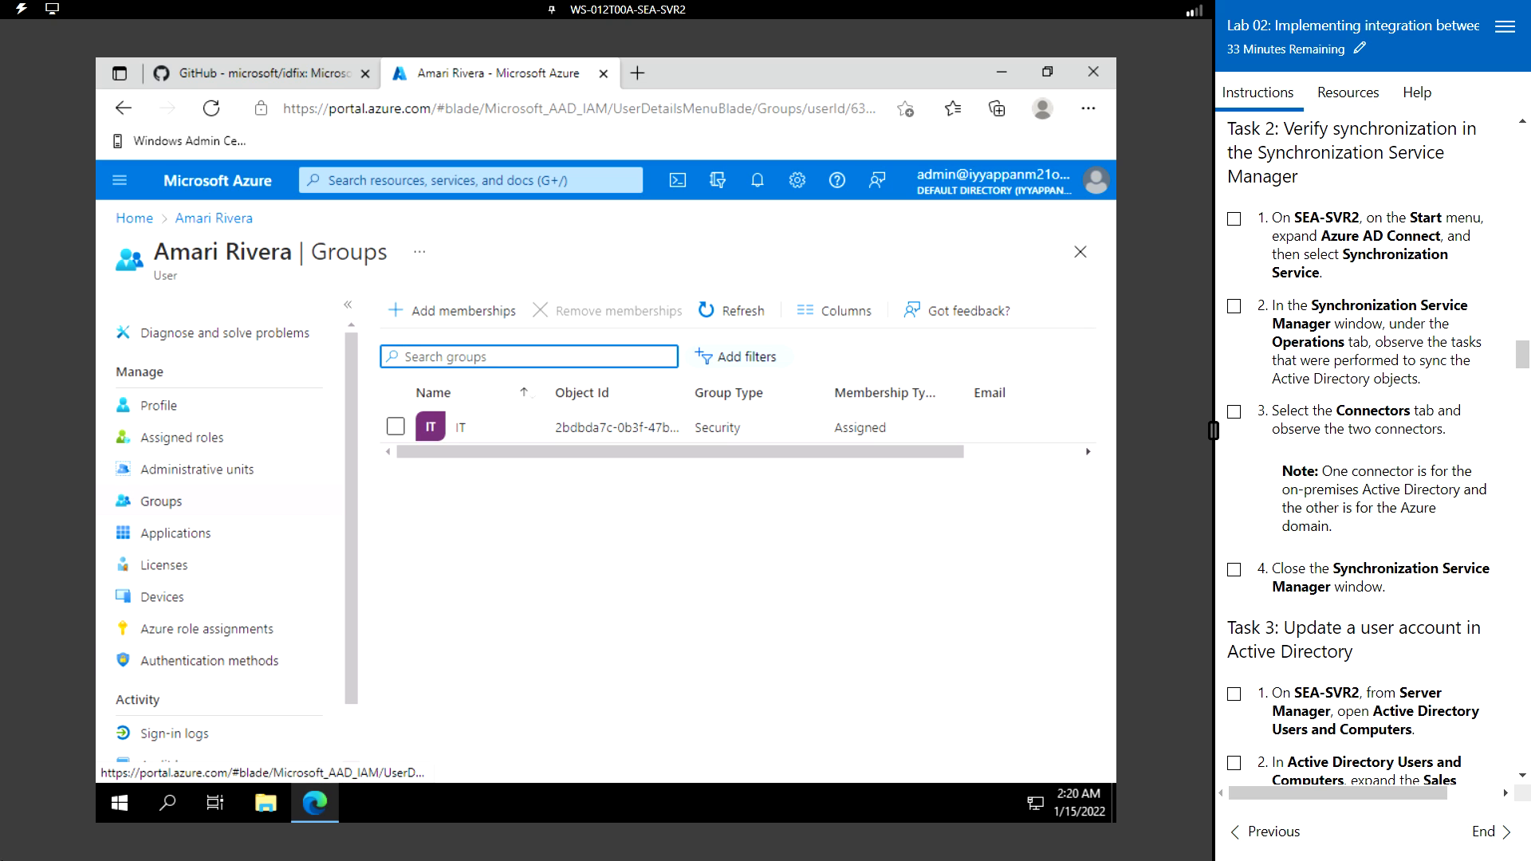
- Launch Synchronization Service from the Azure AD Connect folder in the Start menu
click(122, 803)
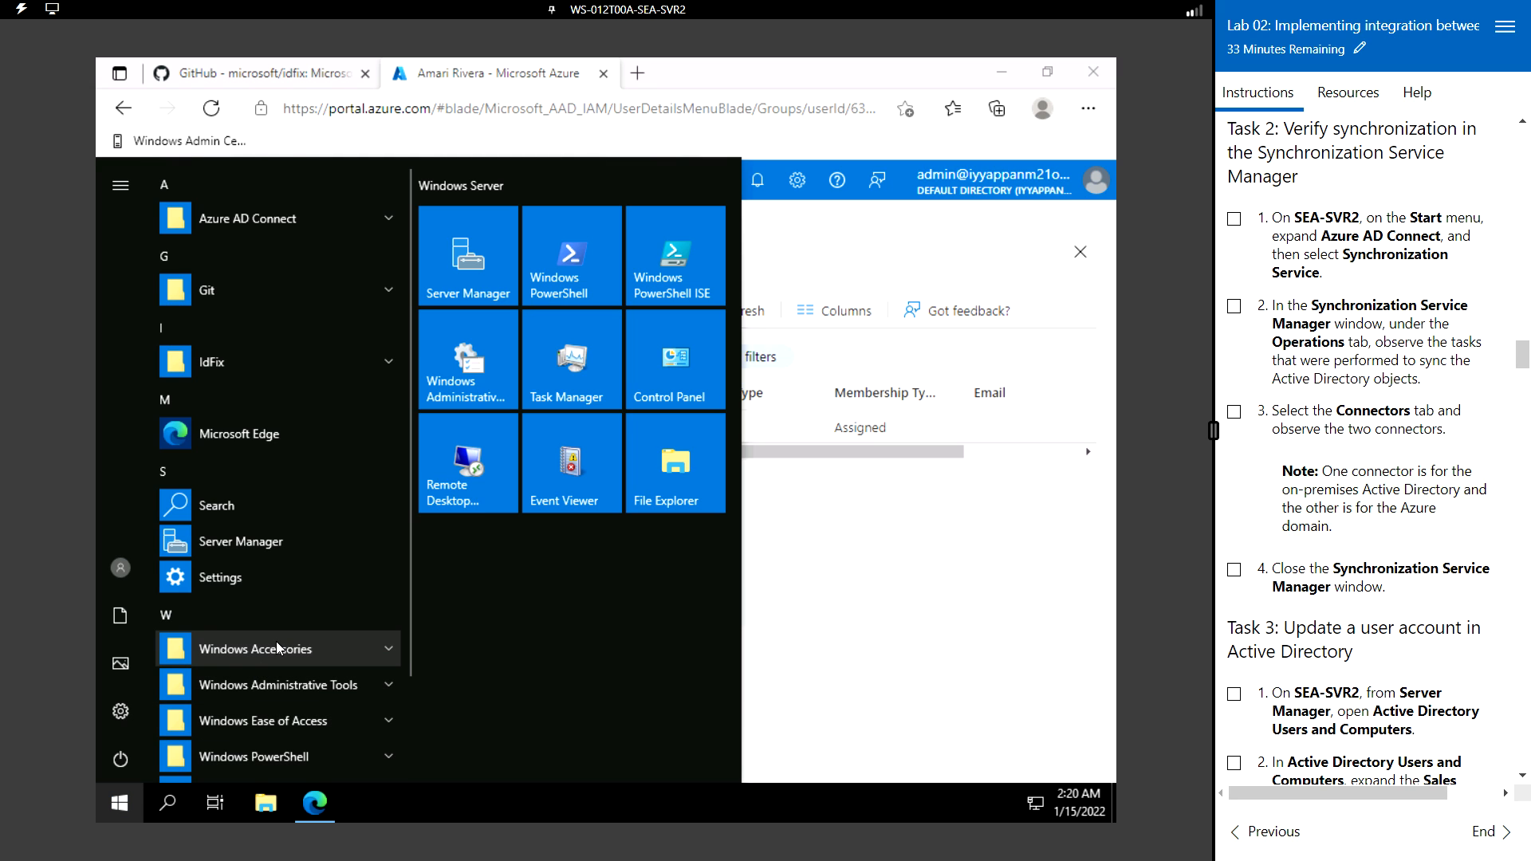
scroll(278, 644, down, 3)
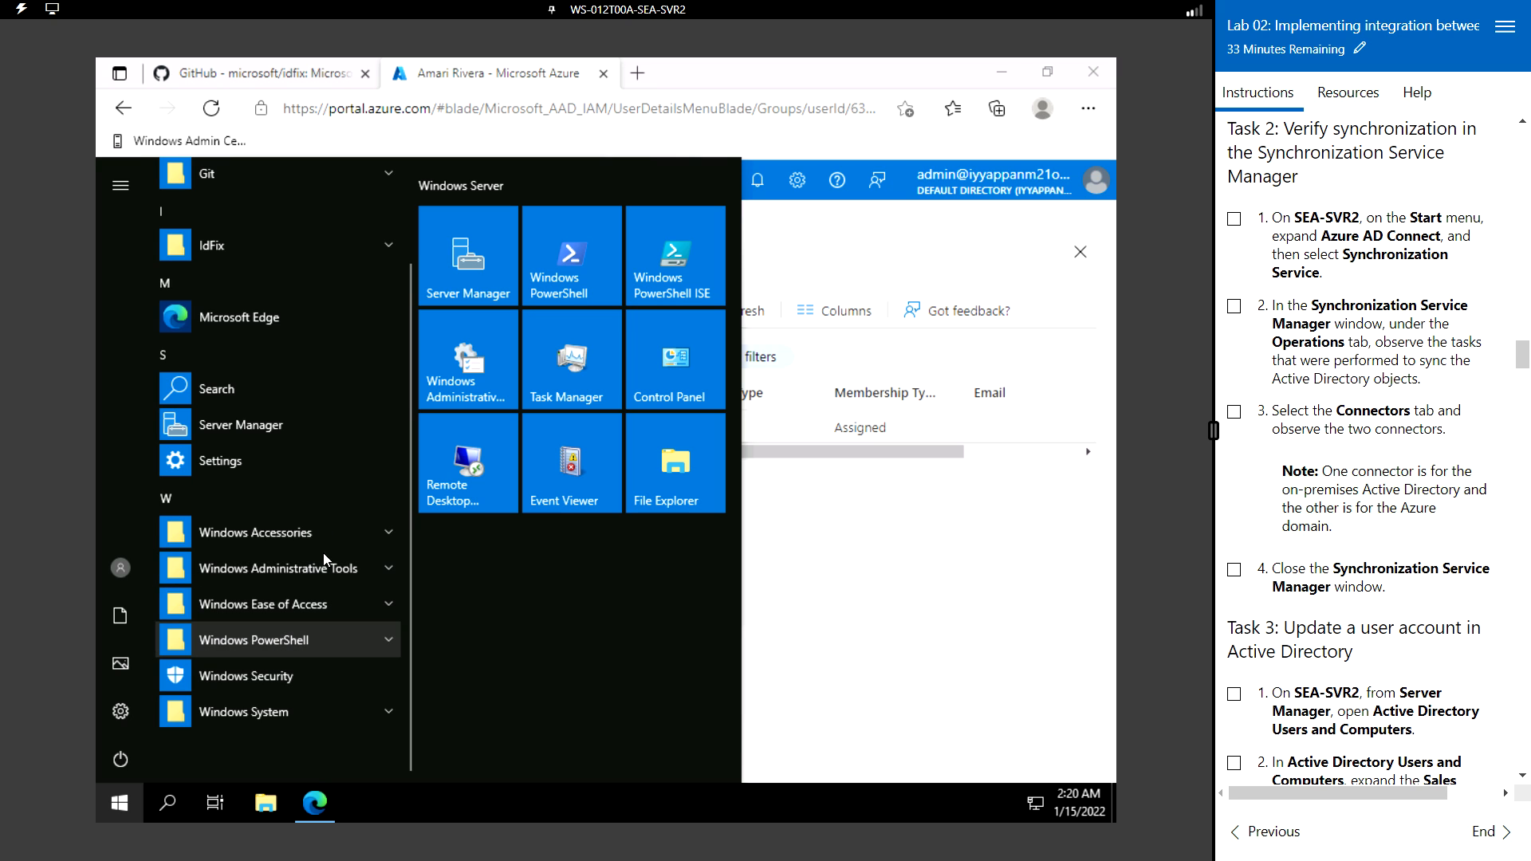
scroll(317, 515, up, 3)
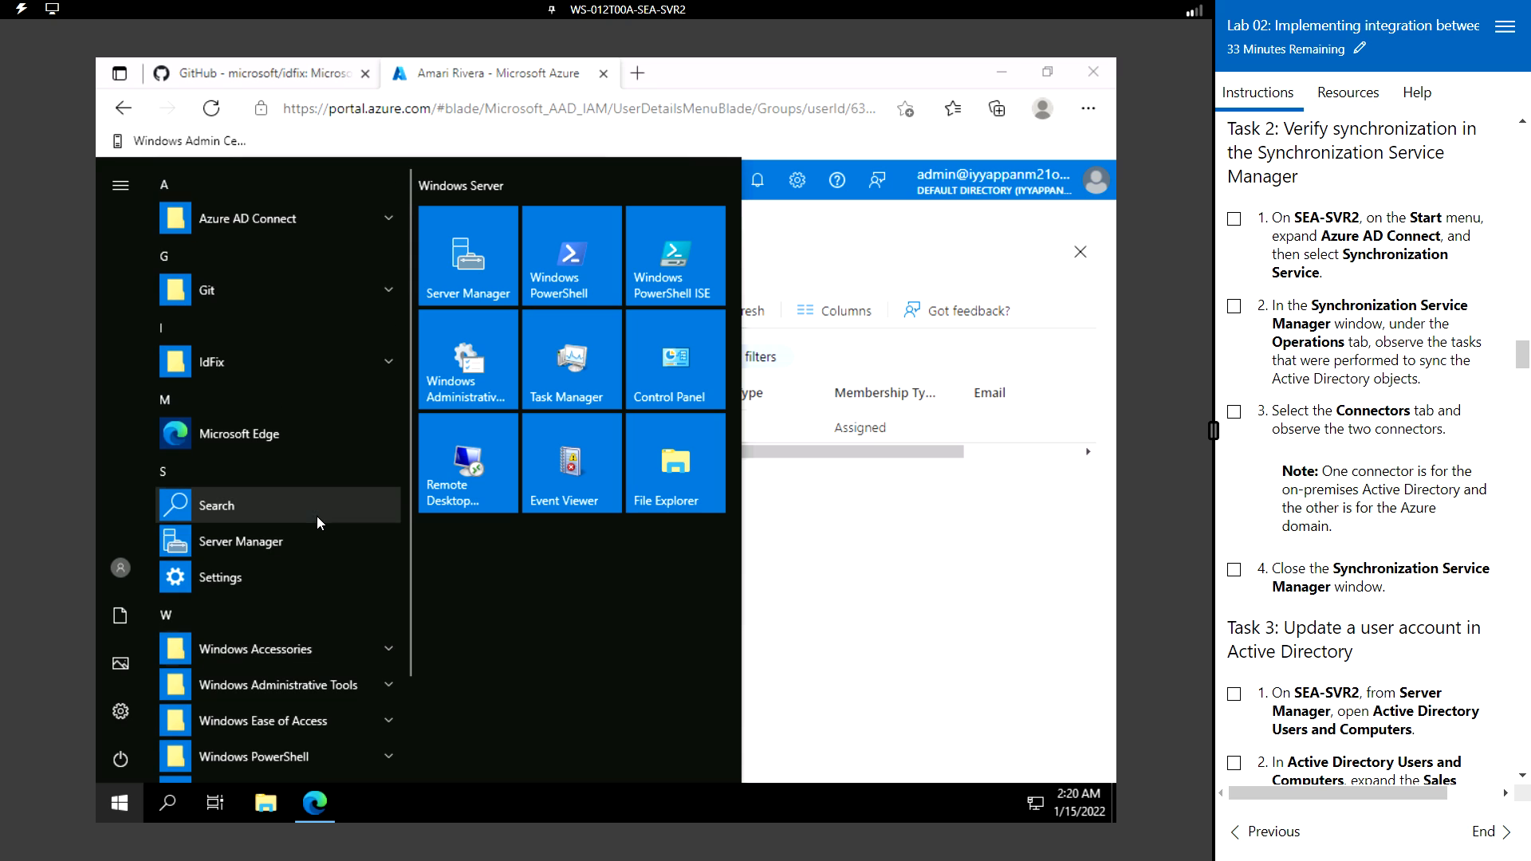
click(313, 217)
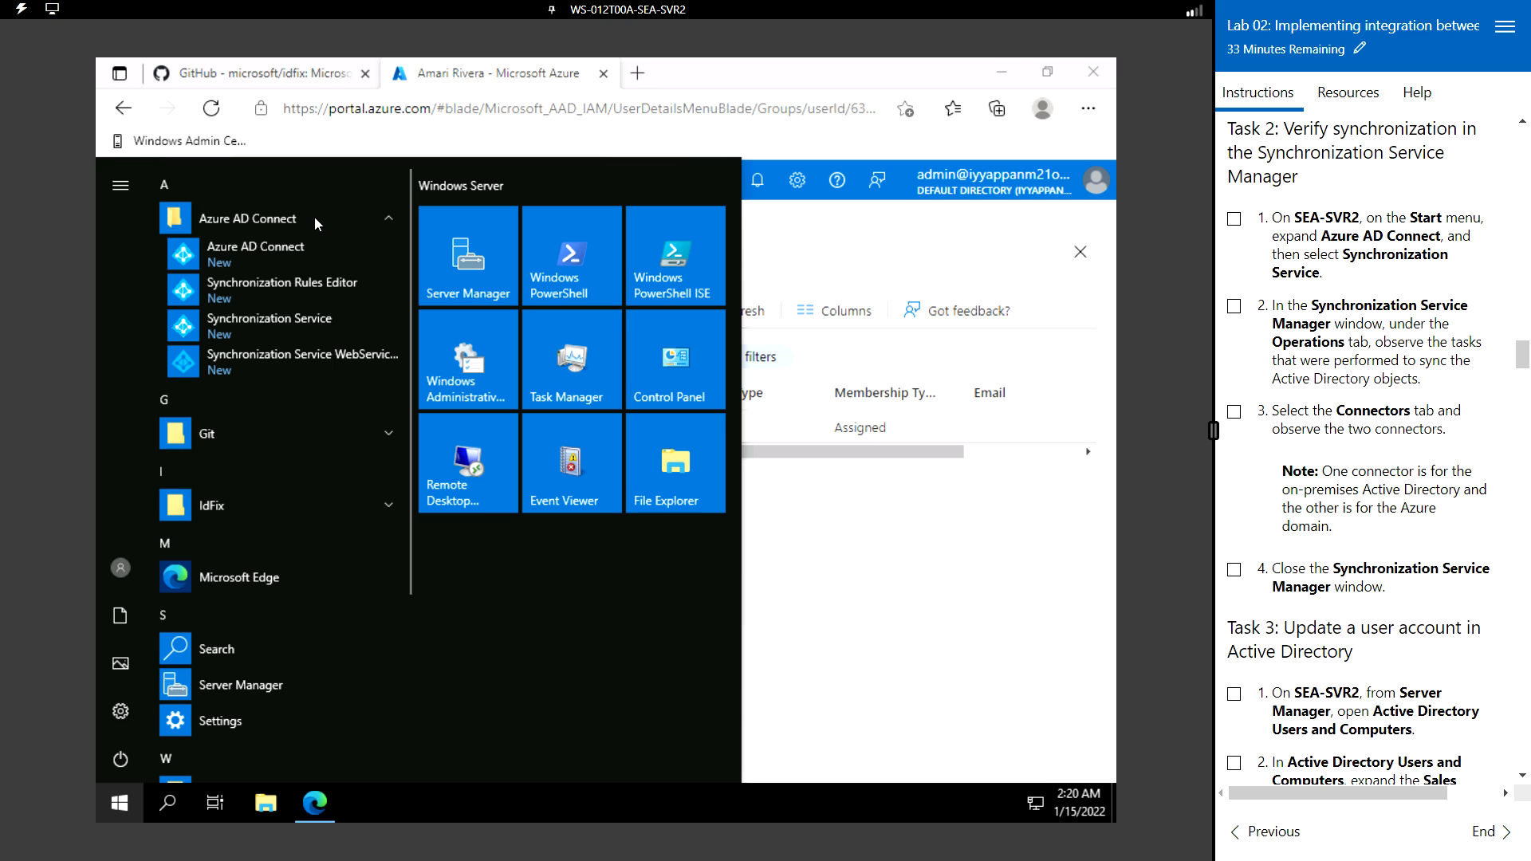
click(285, 332)
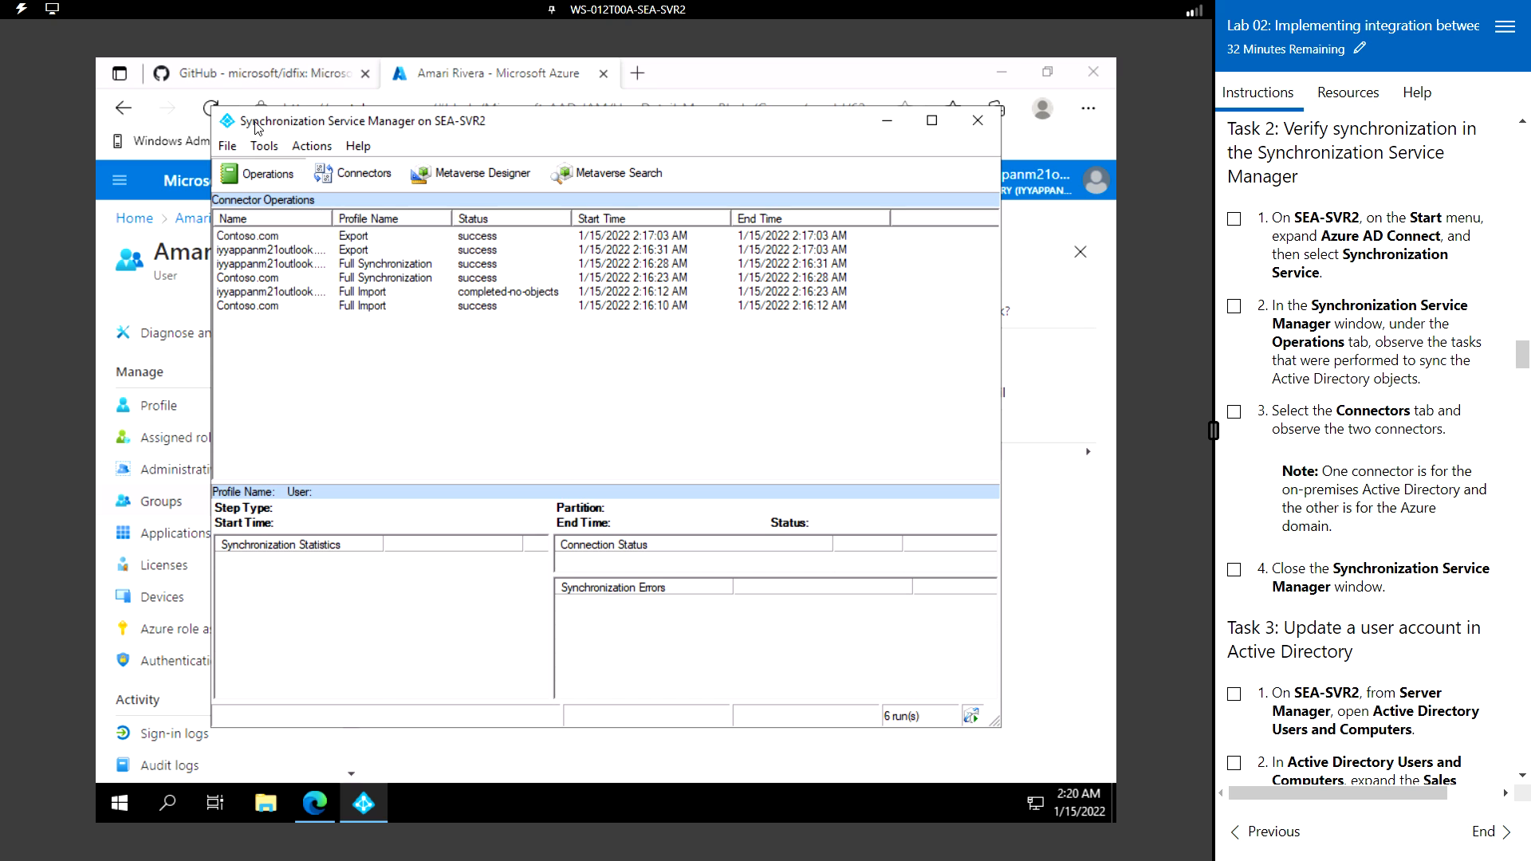
- Maximize Synchronization Service Manager, widen the Name column, and open the Contoso.com Full Import run (471 adds)
drag(306, 127, 445, 125)
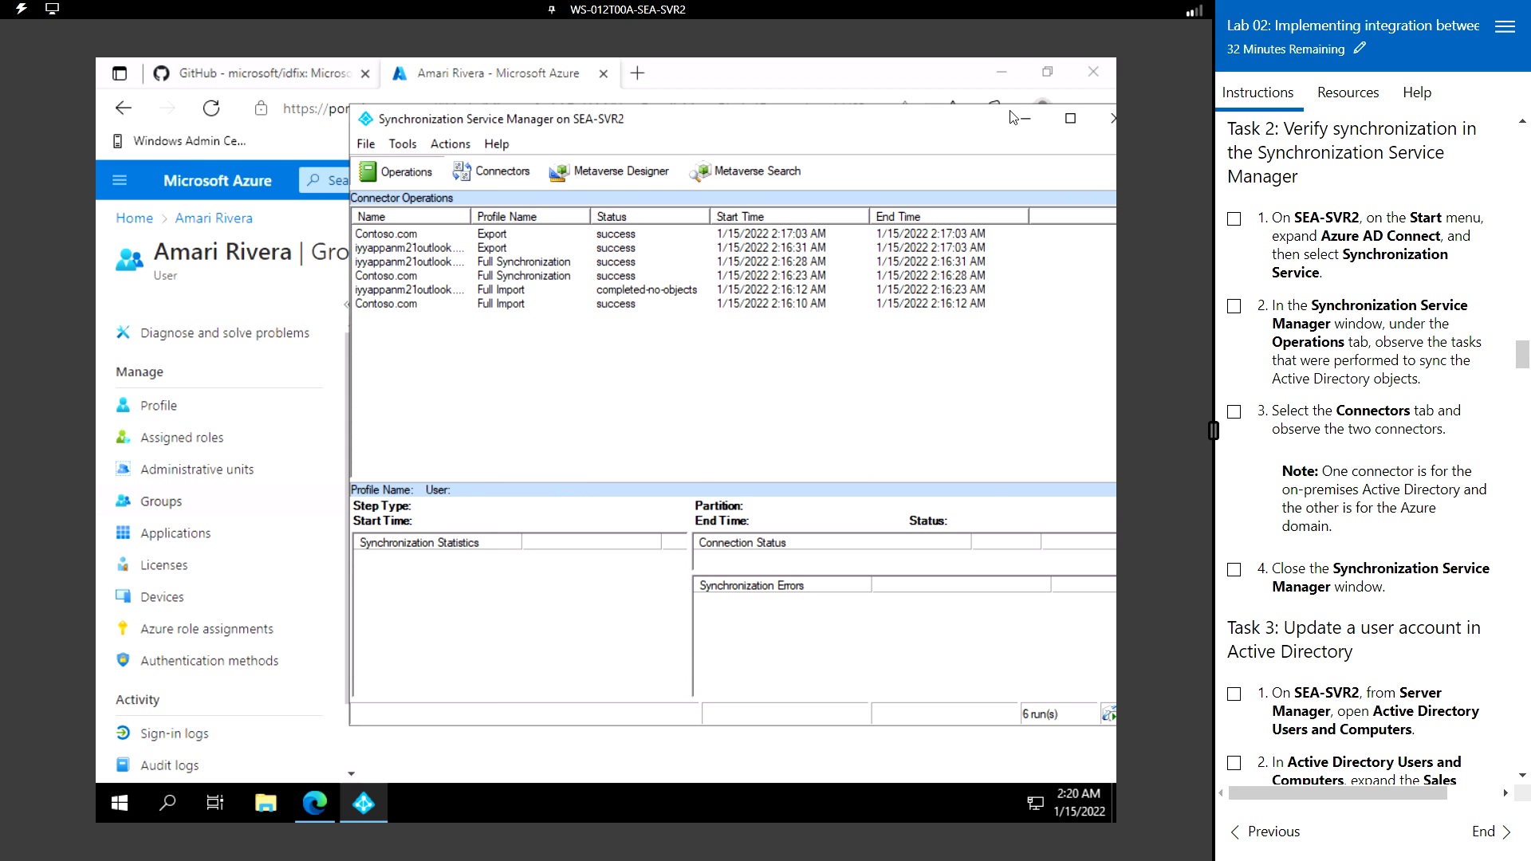
click(1071, 120)
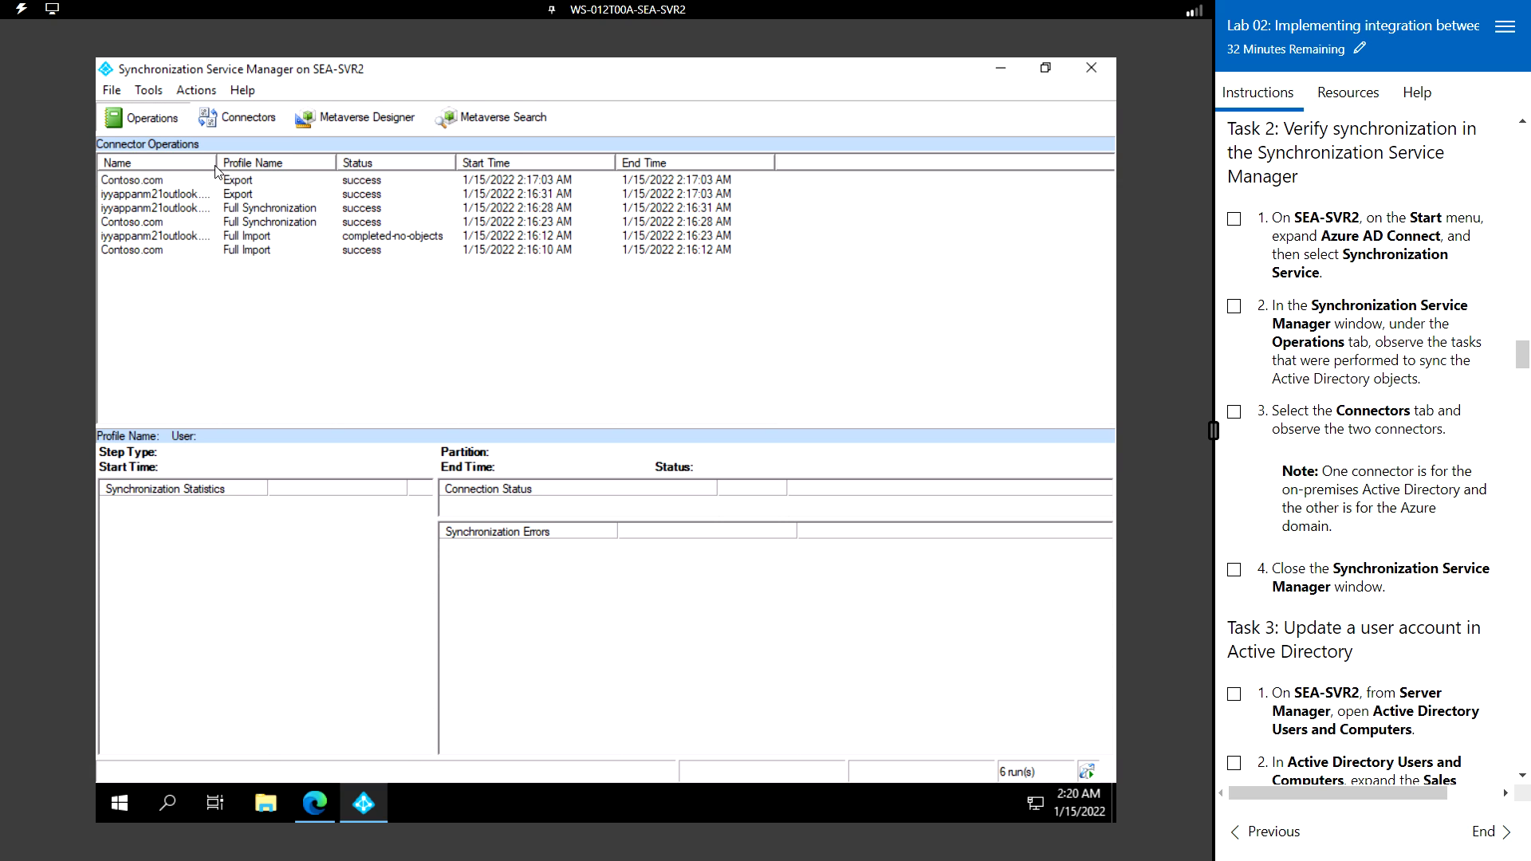
drag(216, 163, 258, 163)
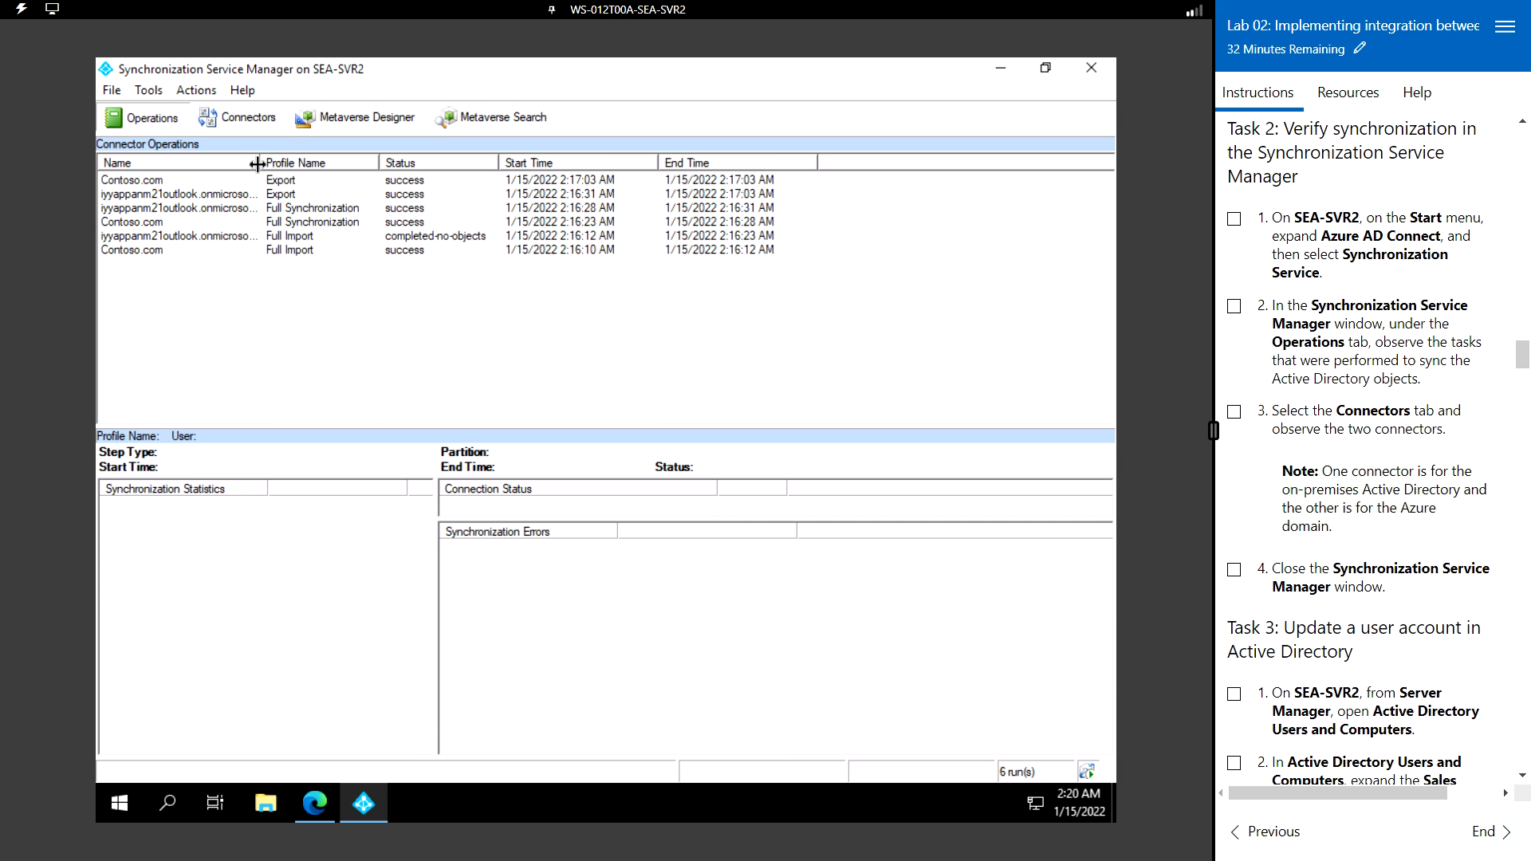
click(214, 251)
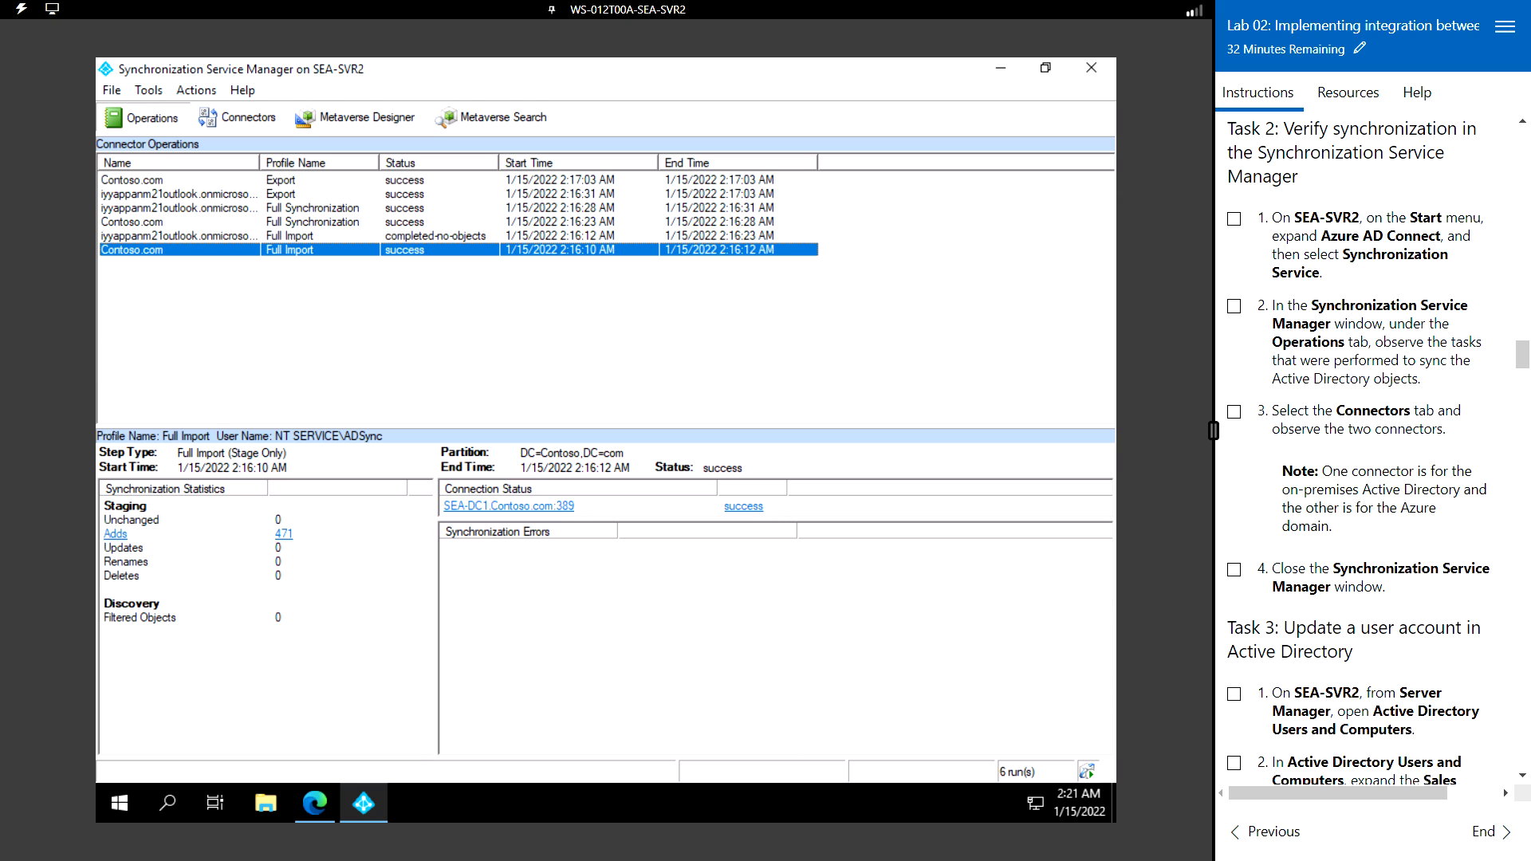
- Review the Azure AD and Contoso.com connectors with widened columns, then close the manager
click(248, 121)
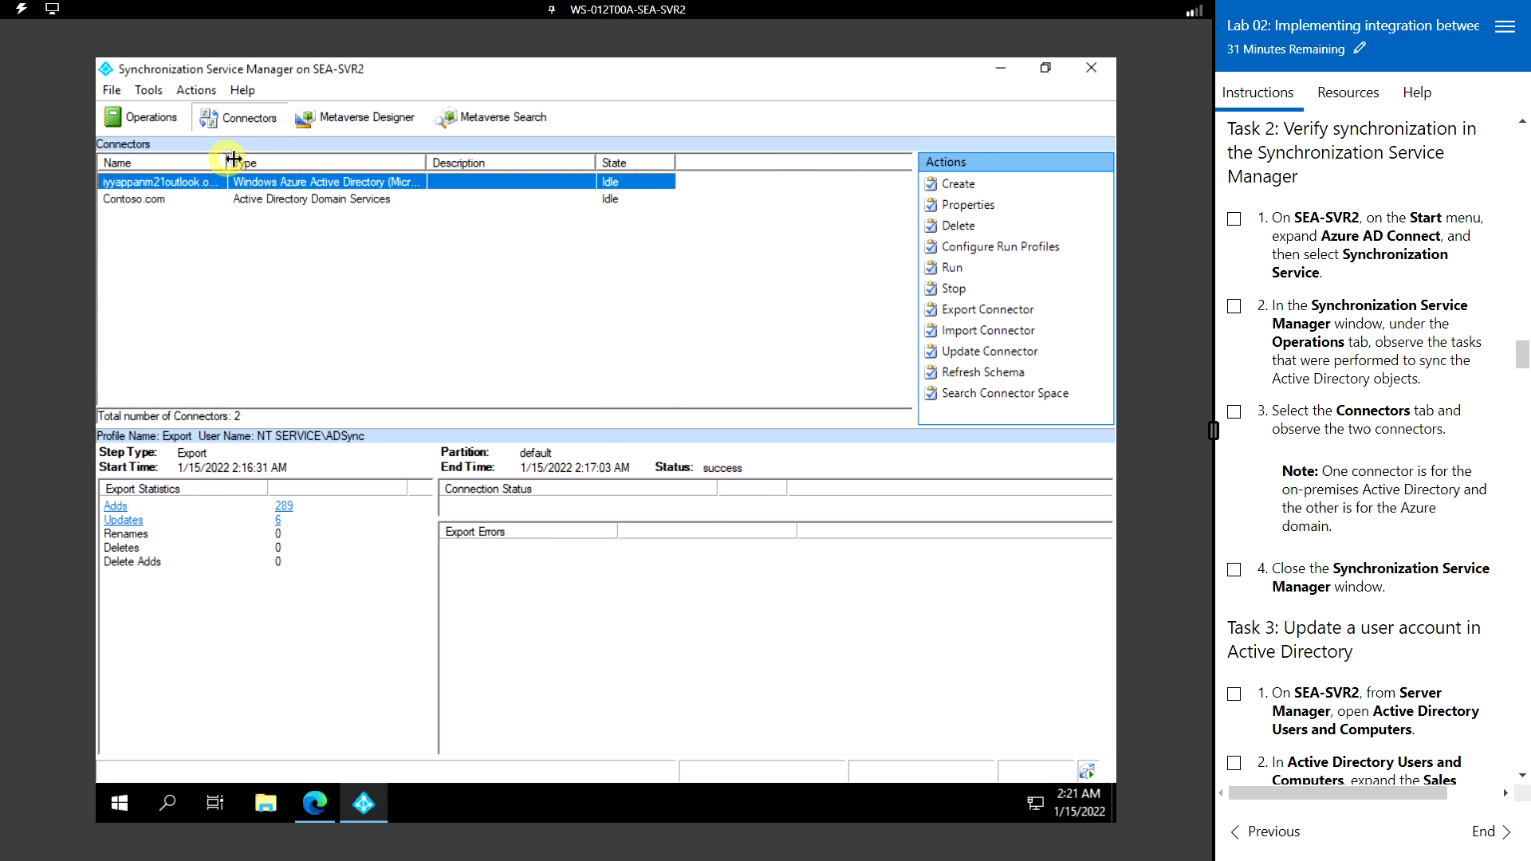
drag(227, 162, 340, 164)
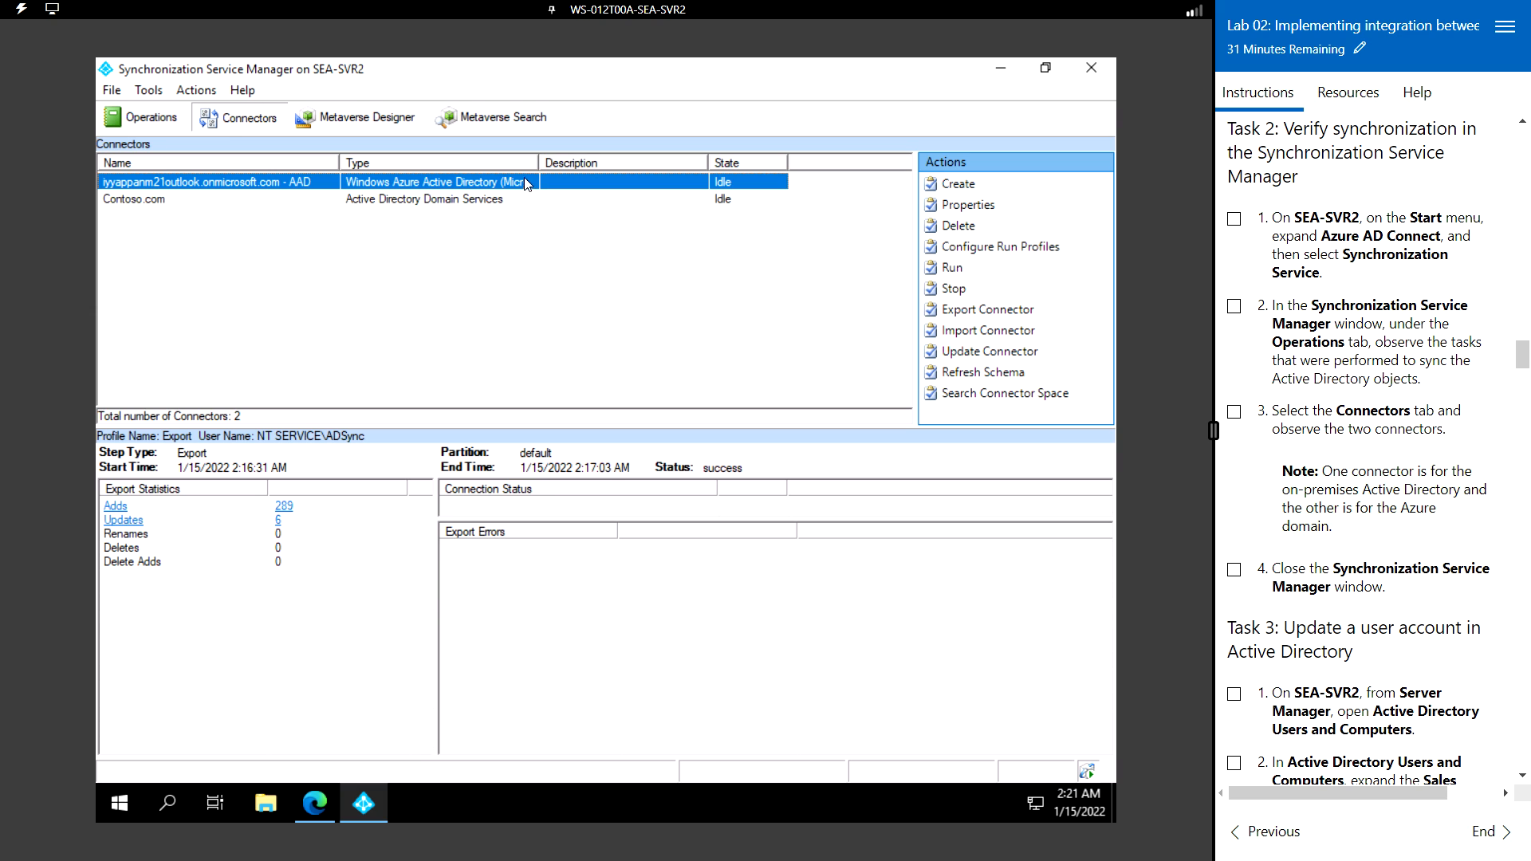
drag(540, 164, 670, 167)
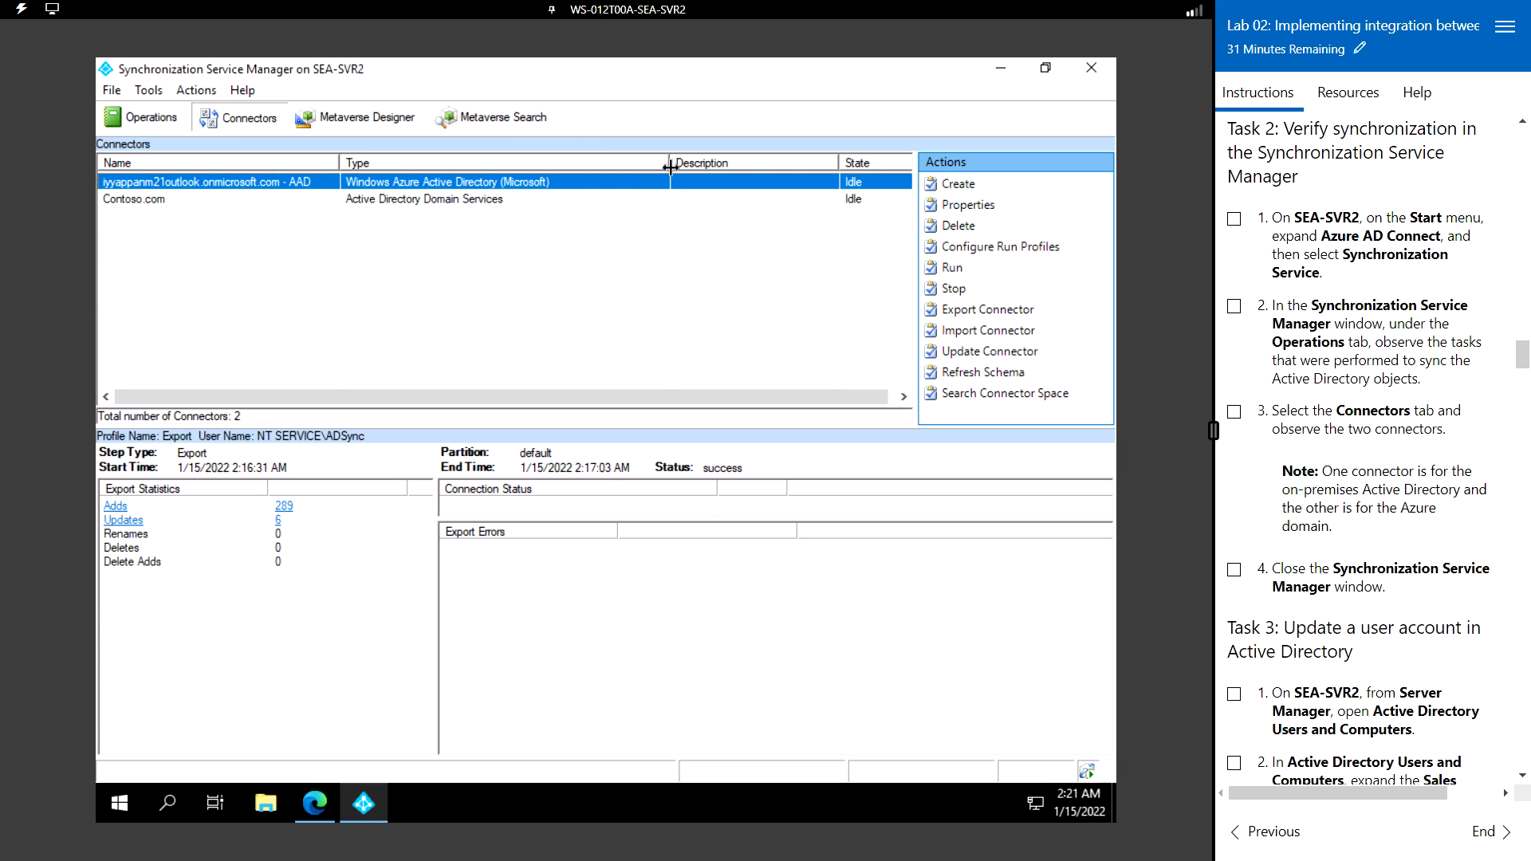
click(203, 202)
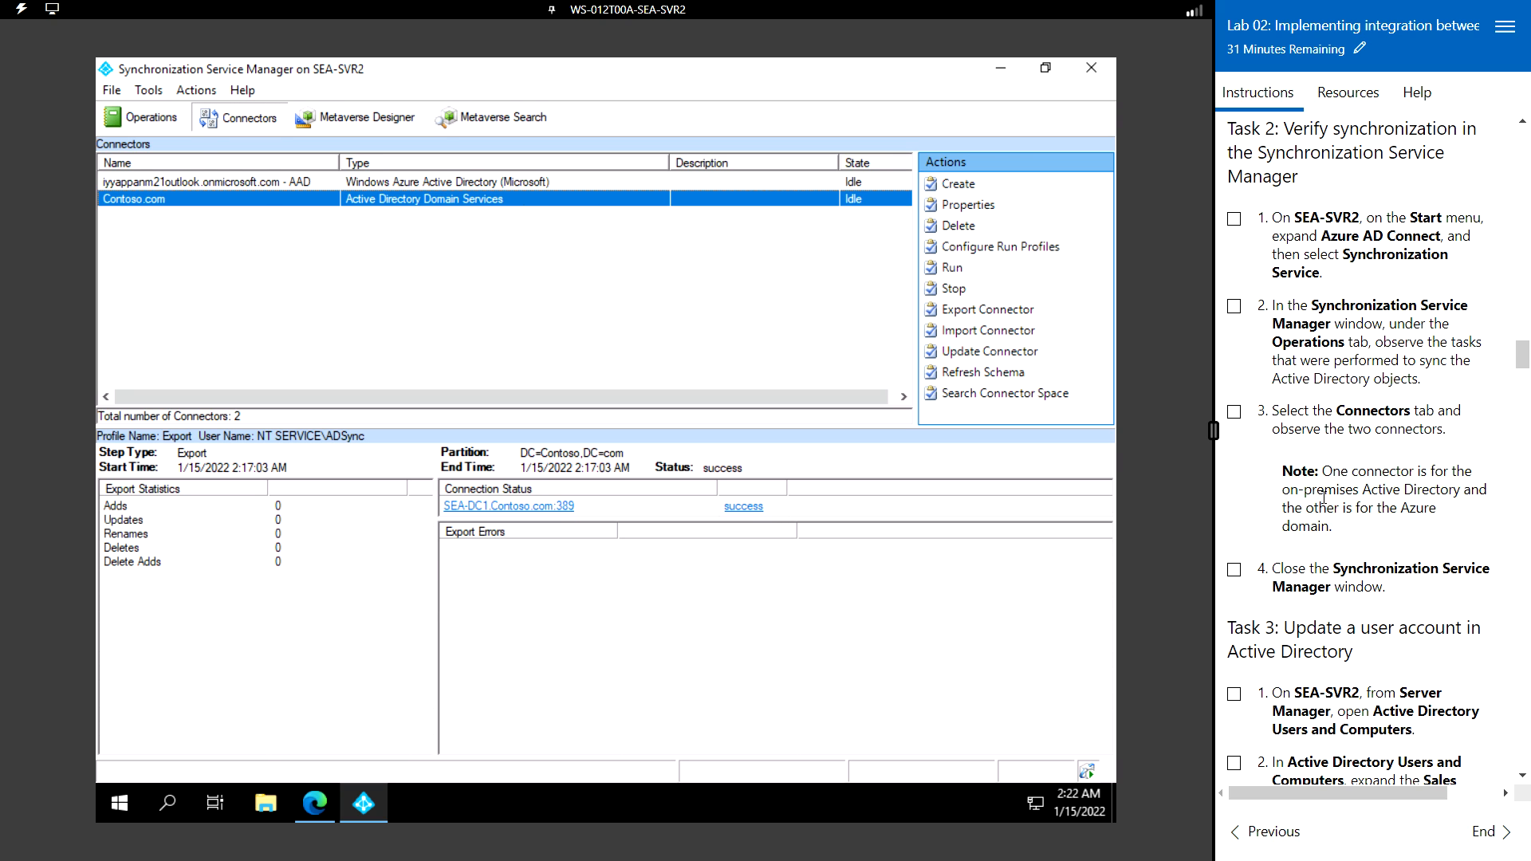
click(1093, 68)
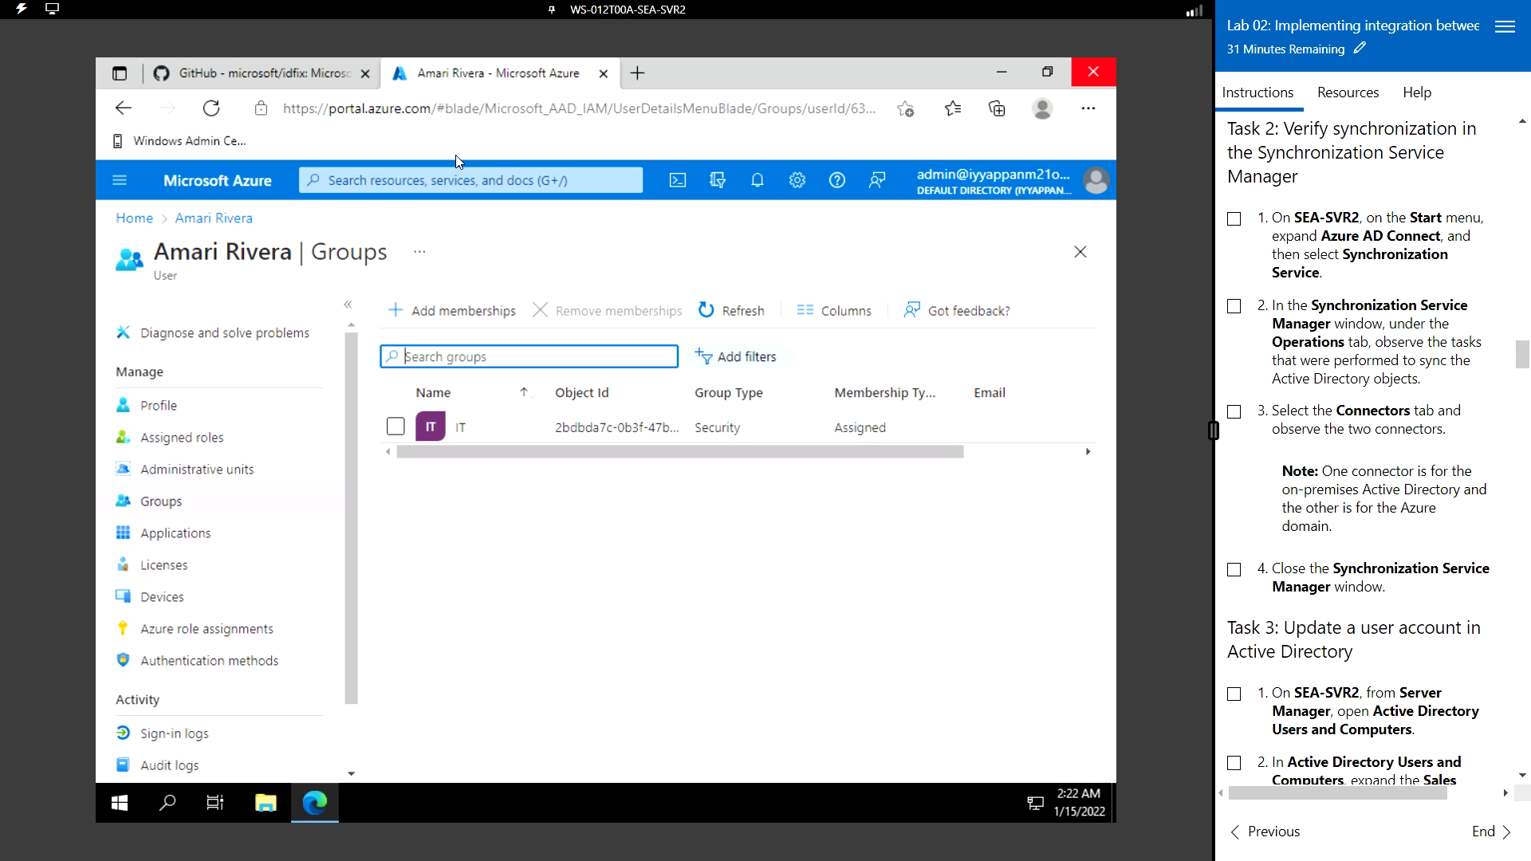
- Launch Active Directory Users and Computers from Windows Administrative Tools in the Start menu
scroll(1370, 337, down, 4)
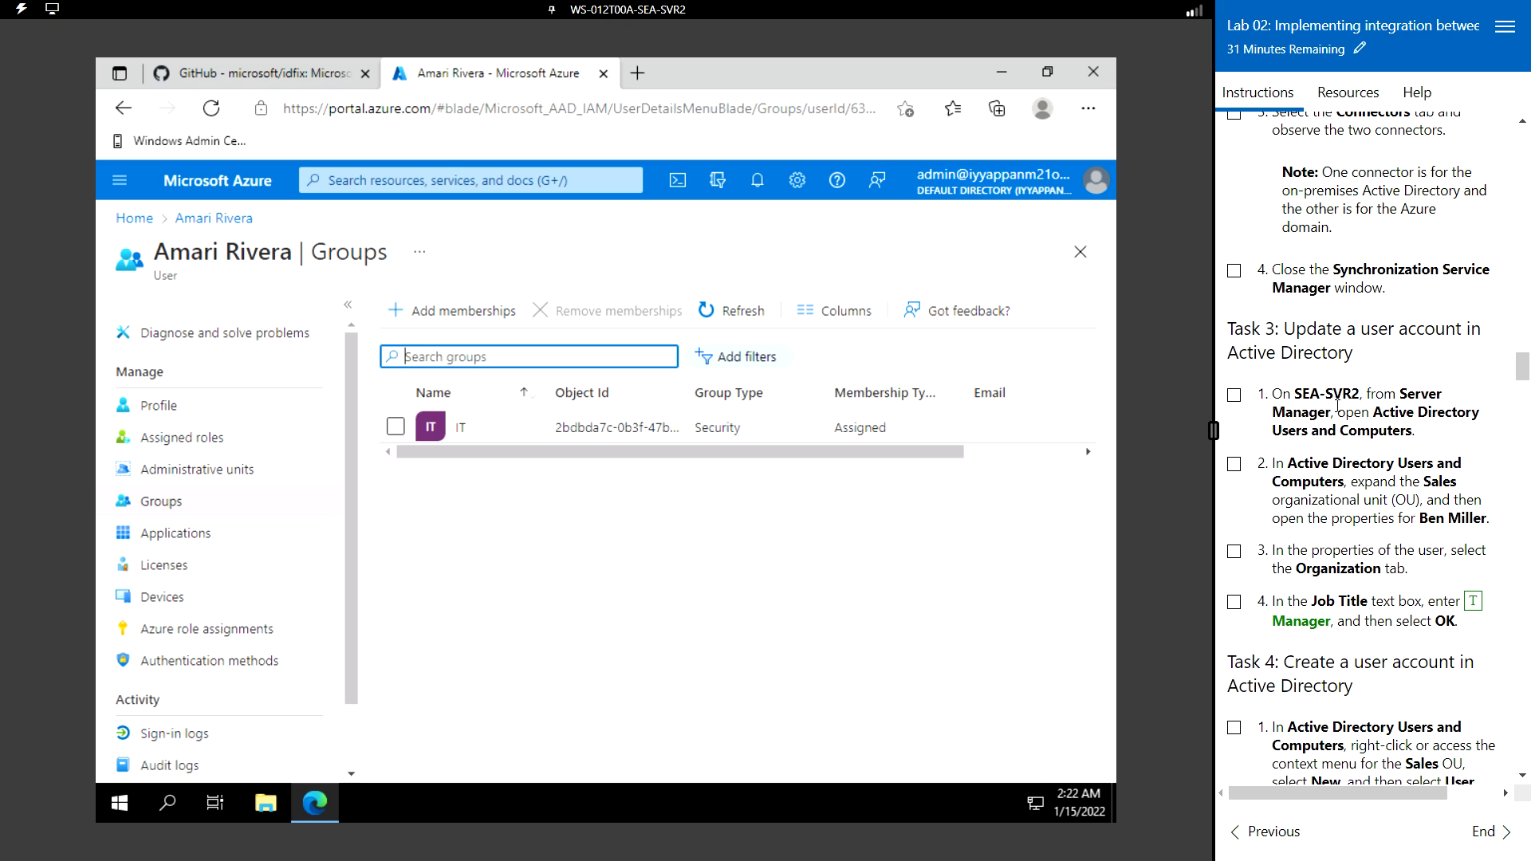
scroll(1346, 411, down, 1)
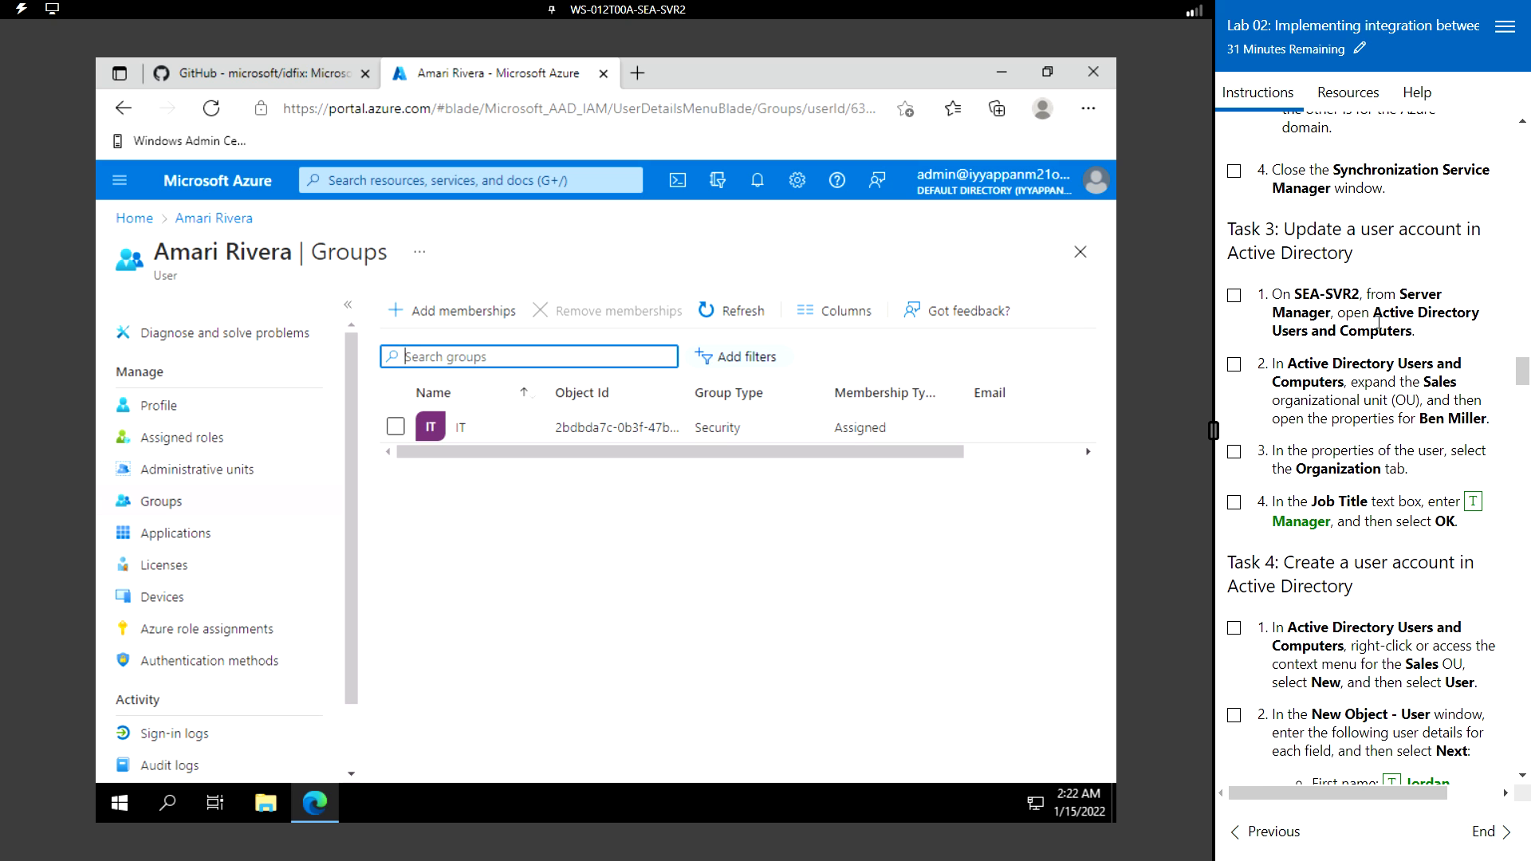
click(129, 800)
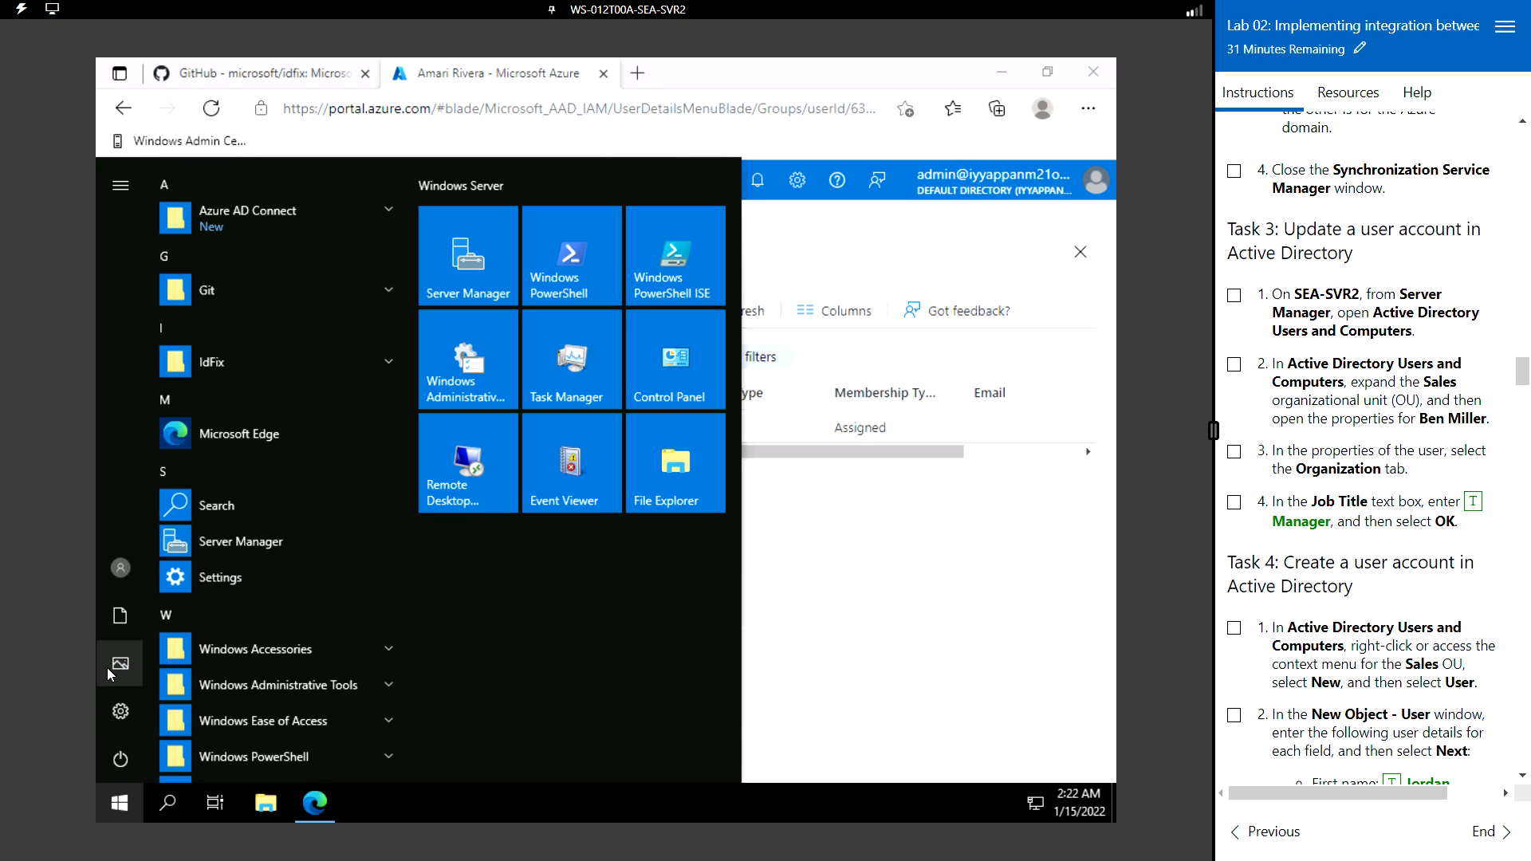
click(316, 681)
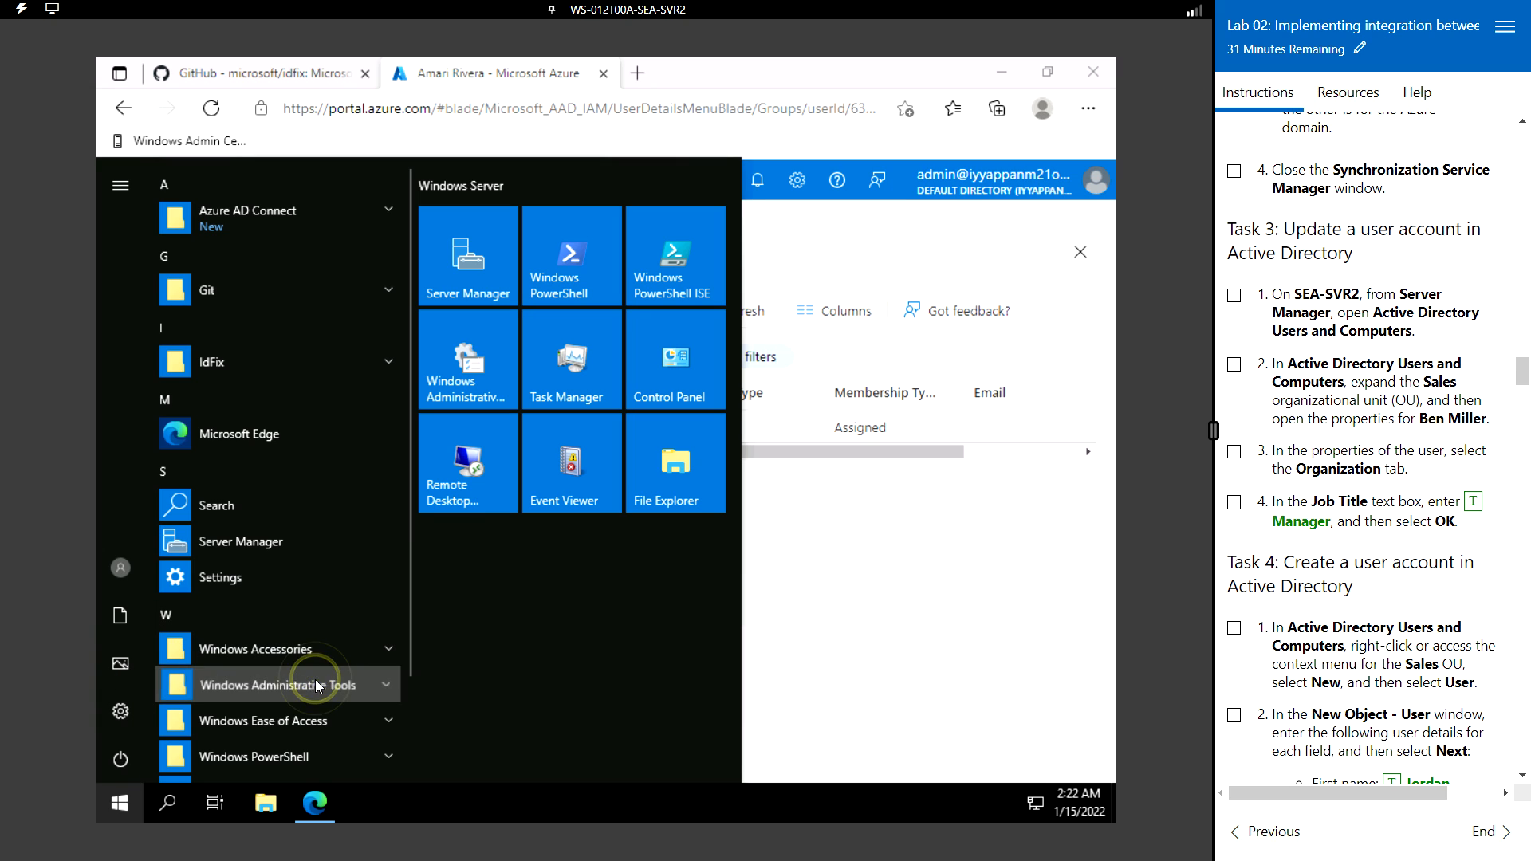
scroll(285, 634, down, 3)
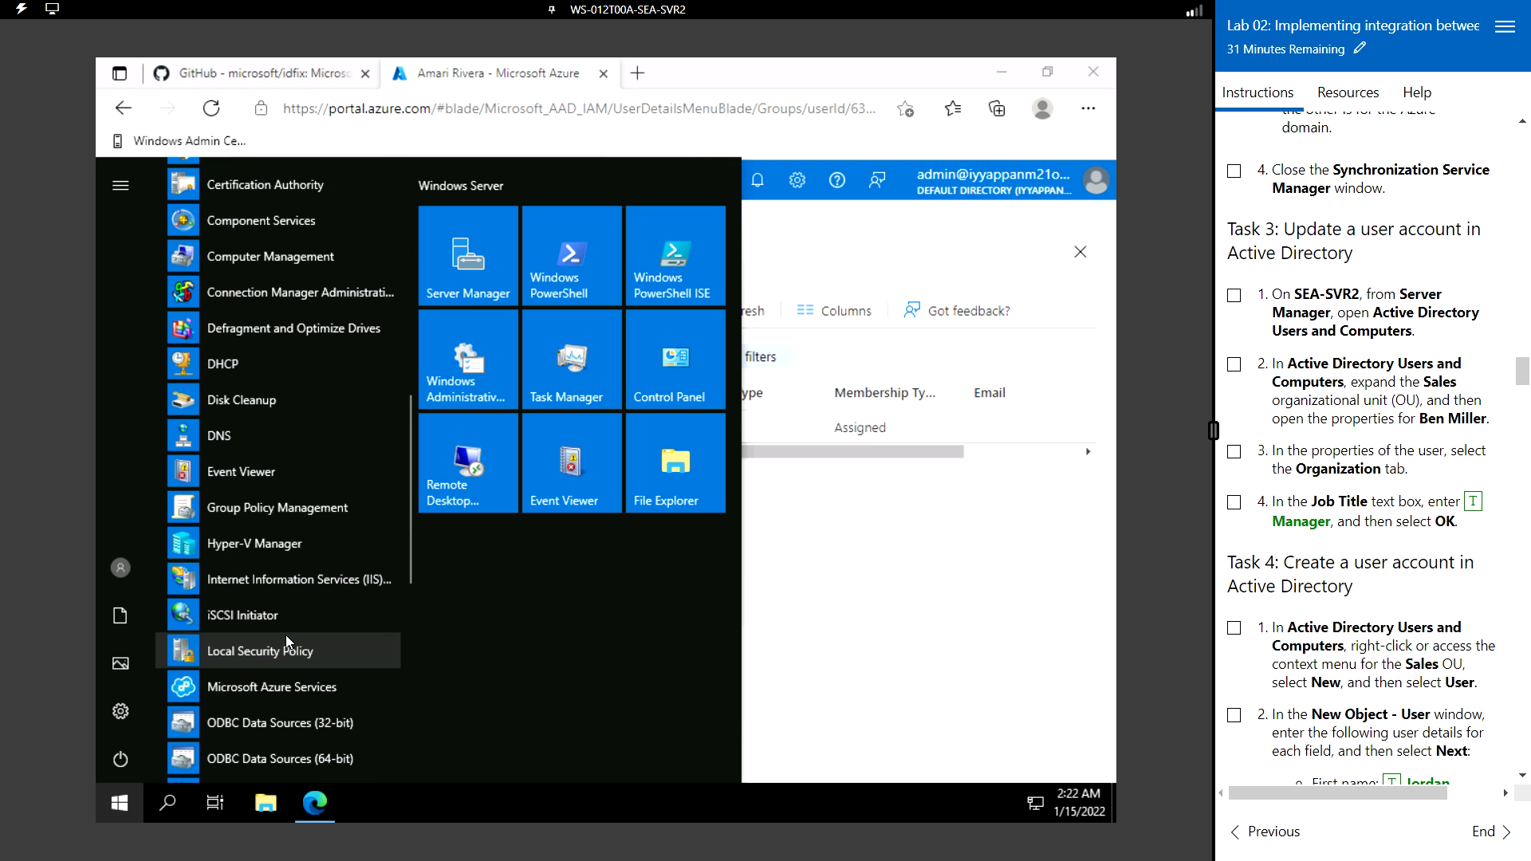
scroll(286, 635, up, 10)
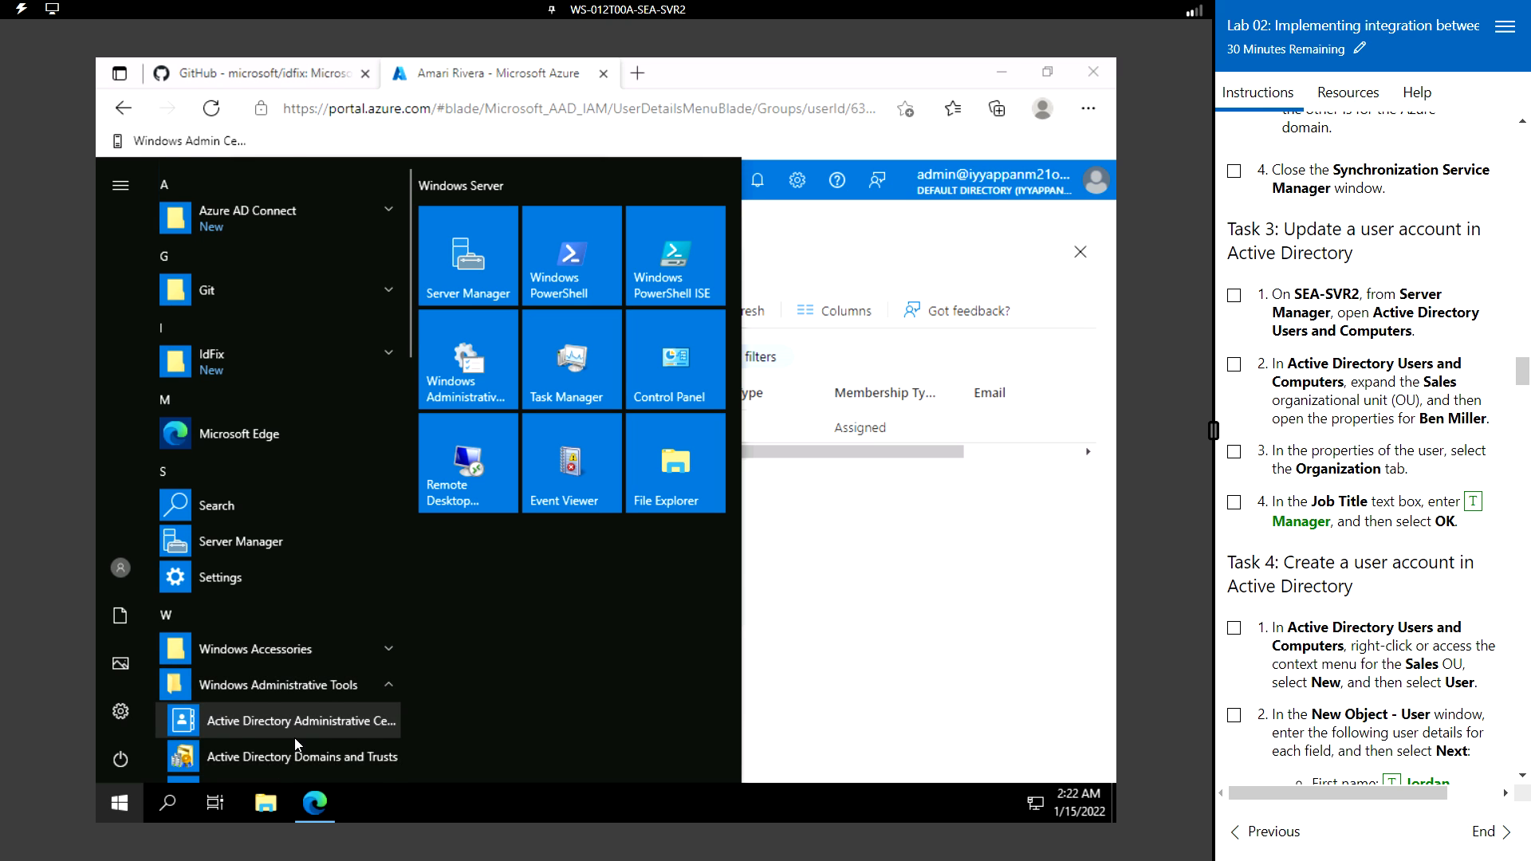
scroll(290, 713, down, 5)
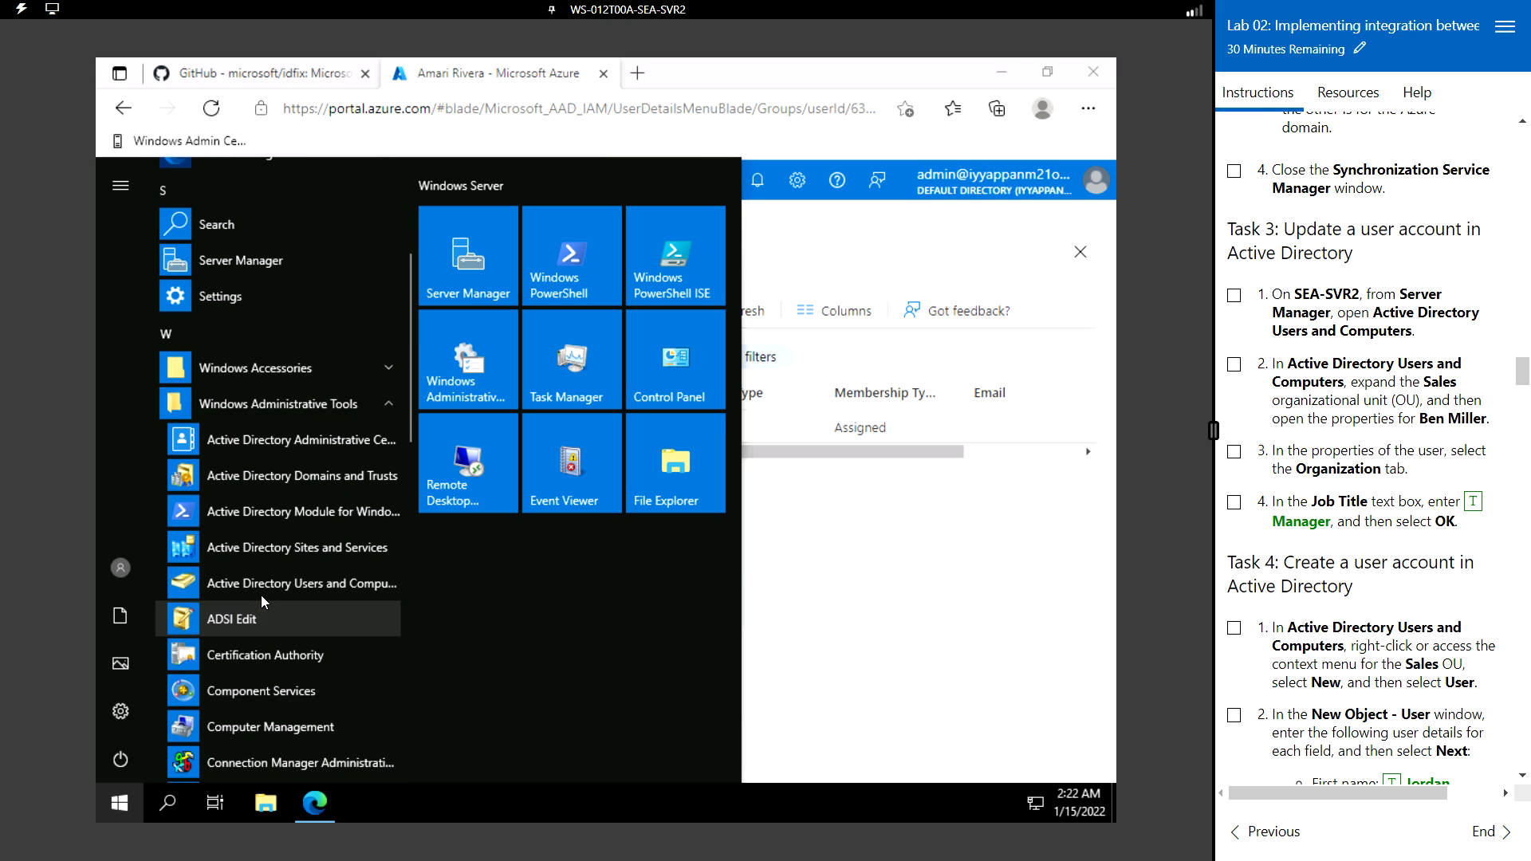
click(273, 584)
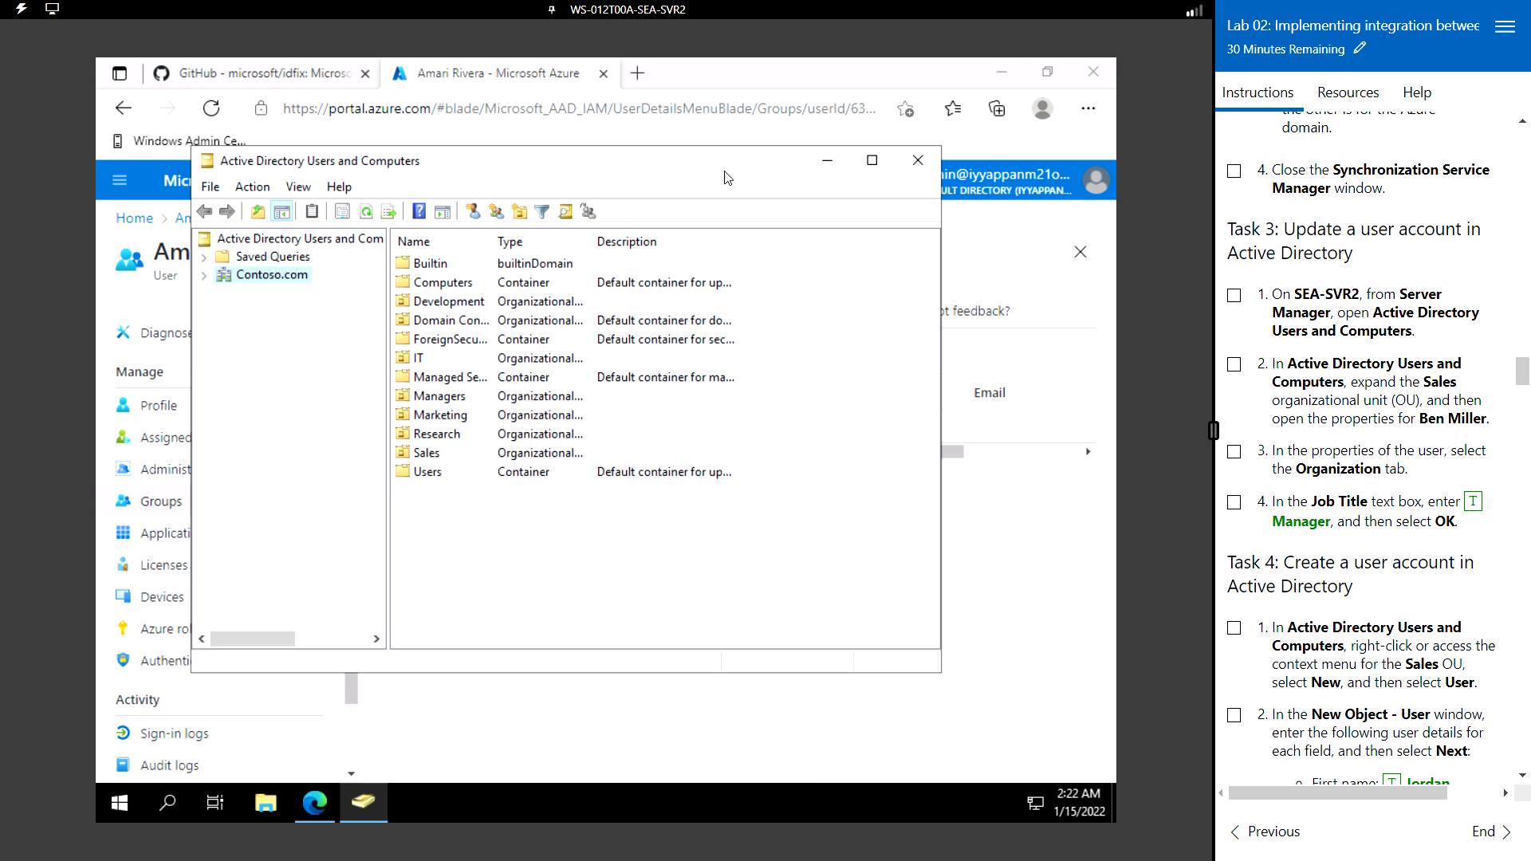
- Maximize the console, expand Contoso.com, and list the Sales OU users with a fitted Name column
click(873, 163)
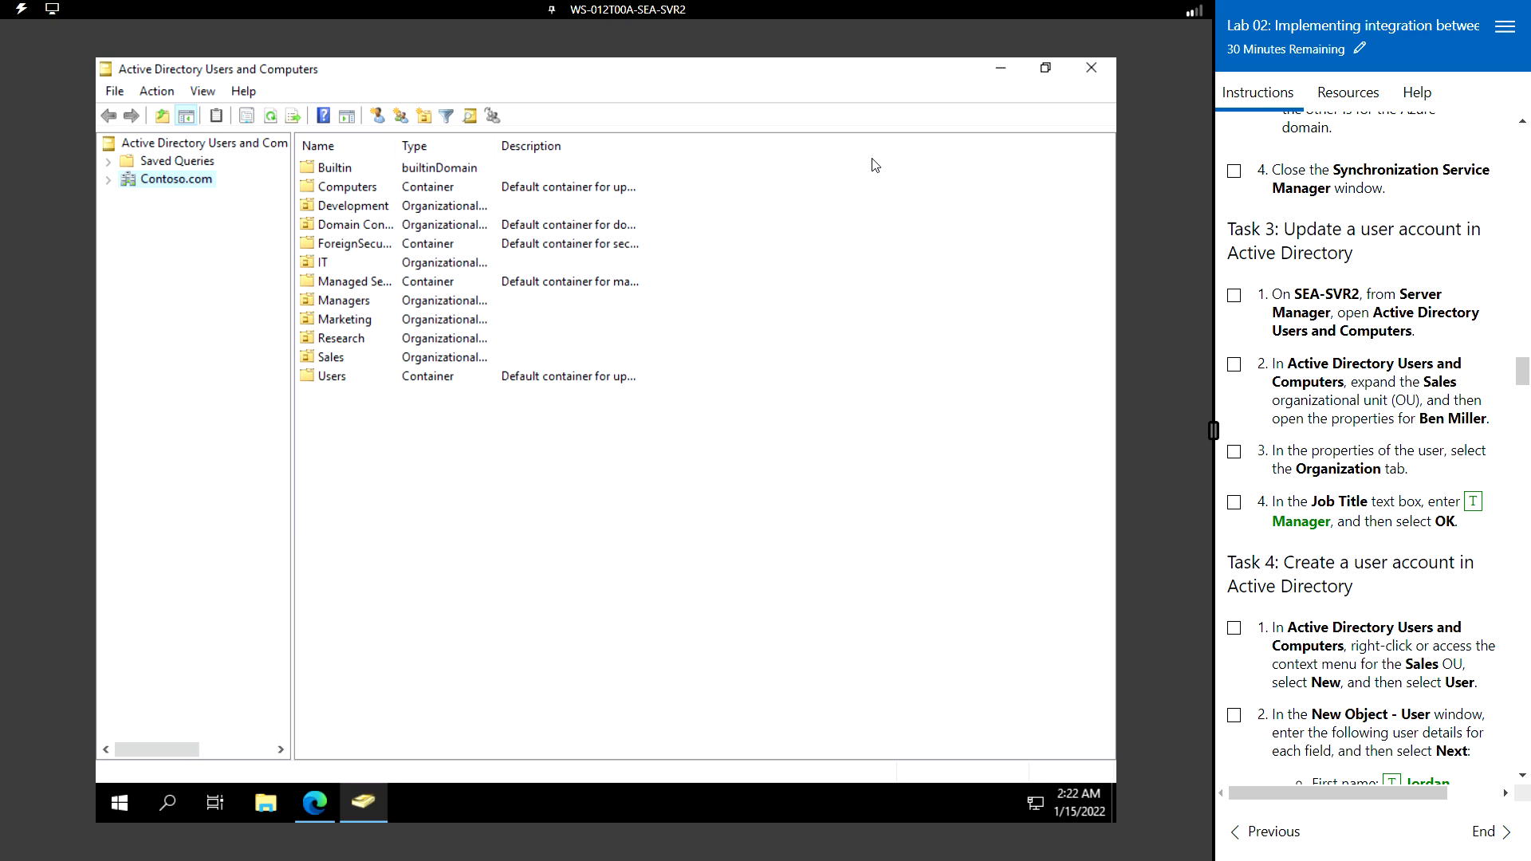
click(109, 180)
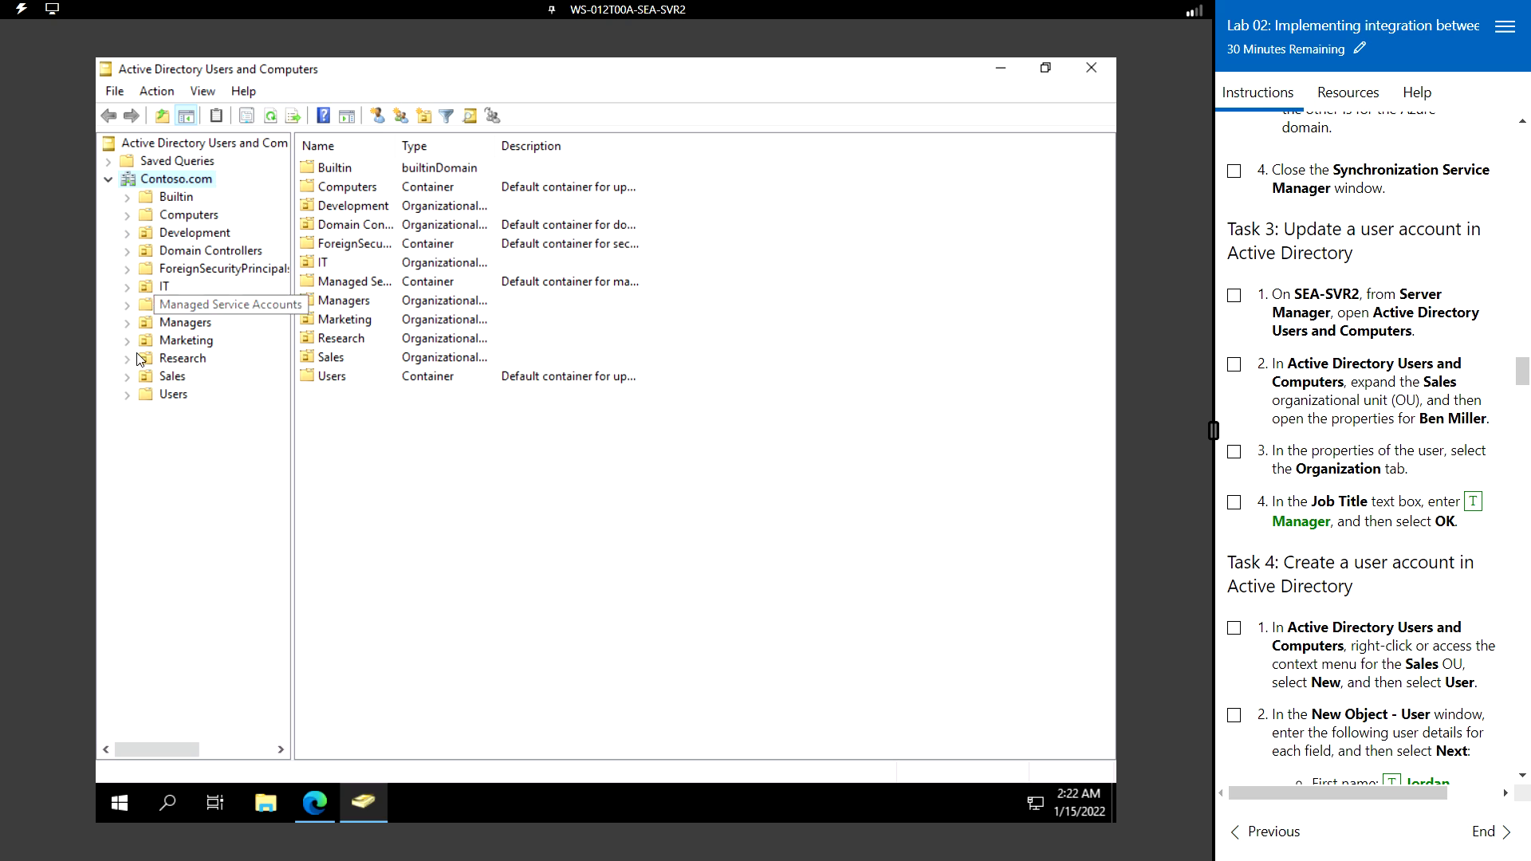
click(127, 377)
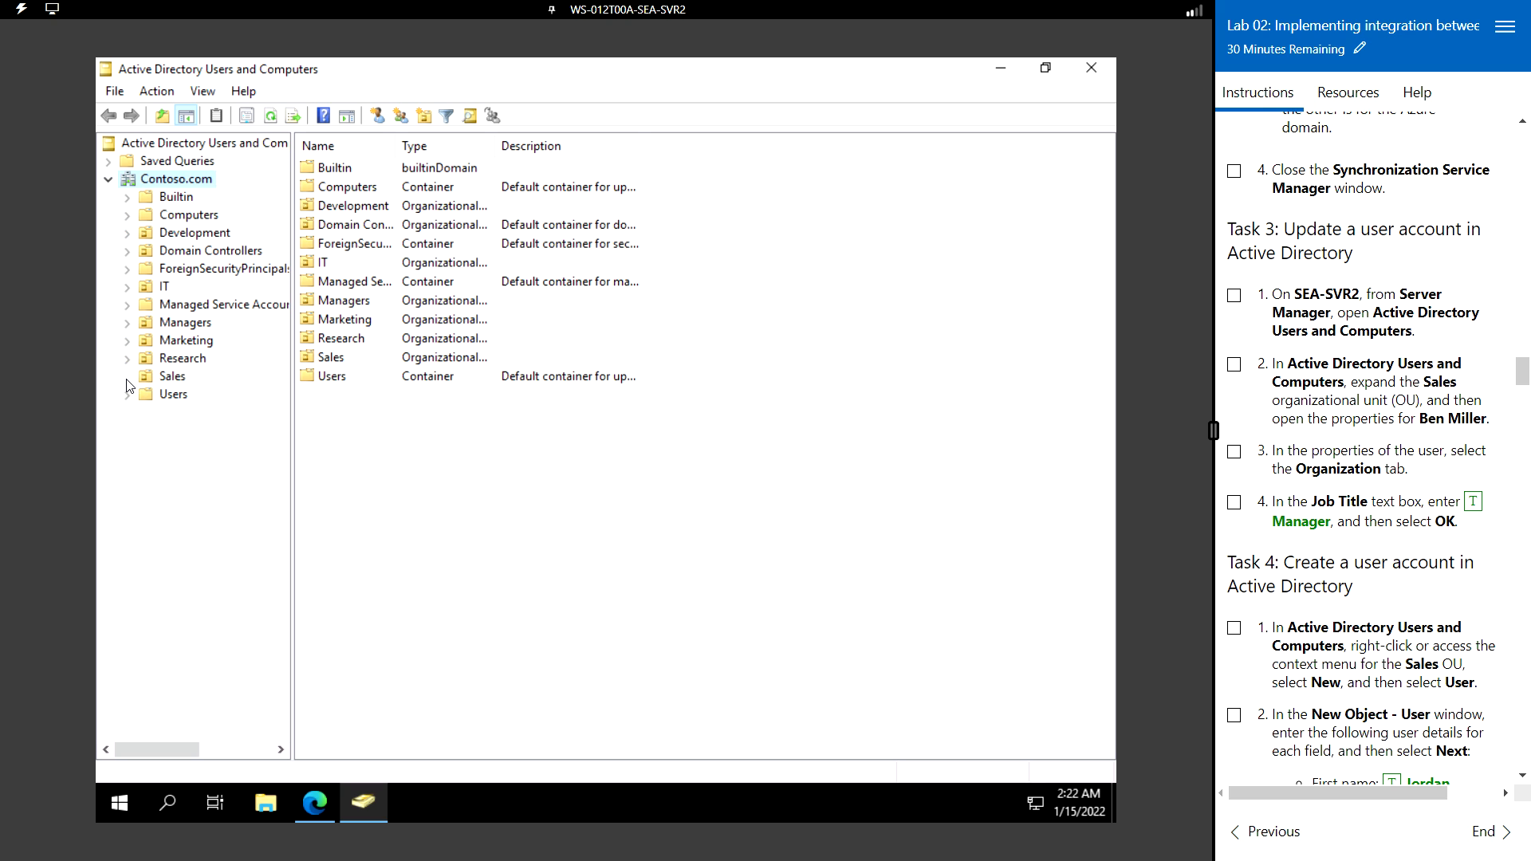
click(177, 376)
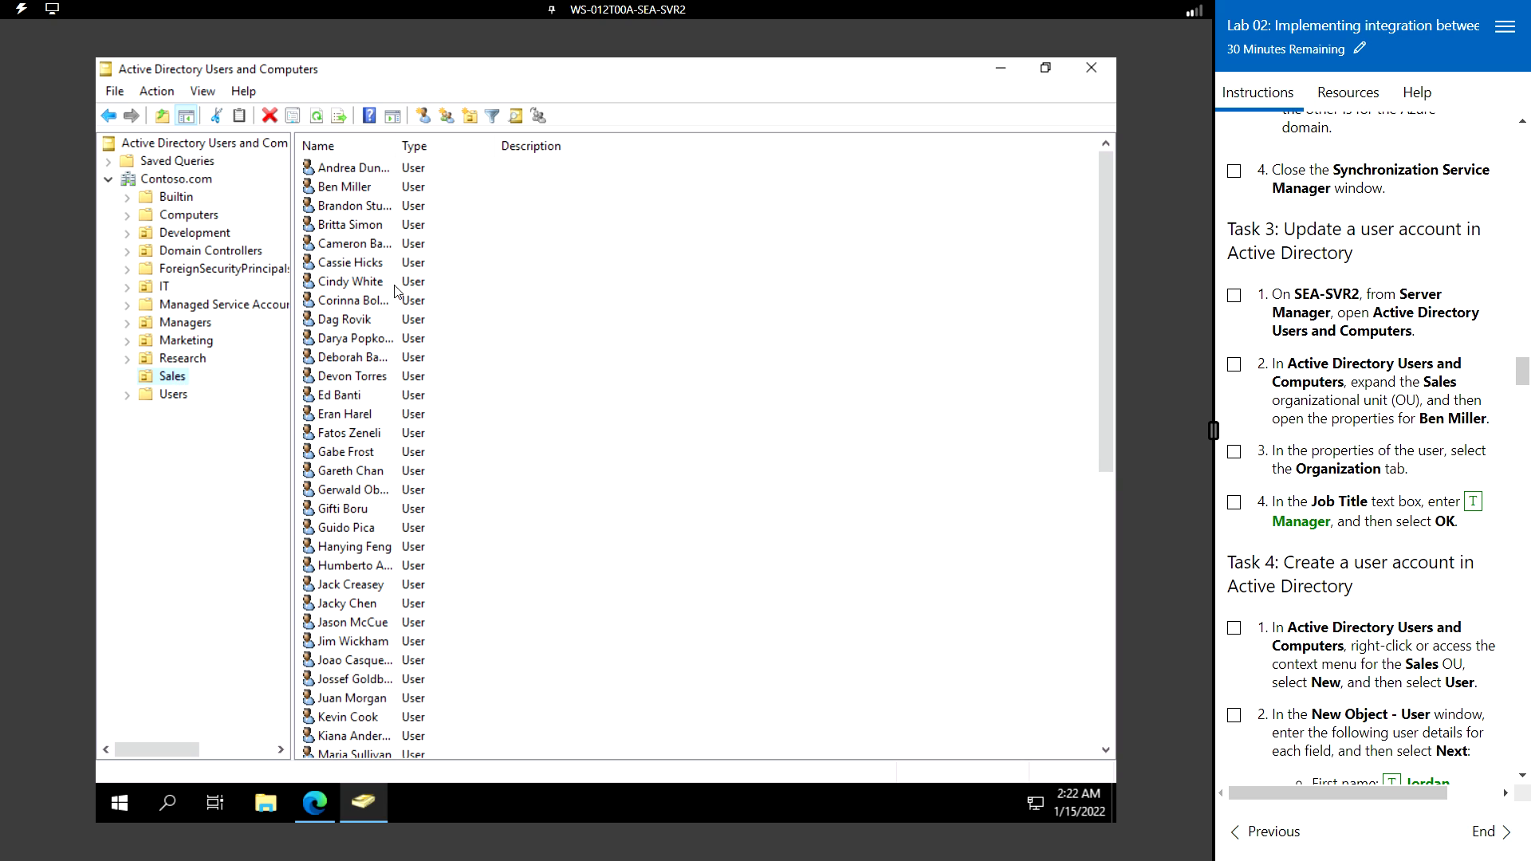
click(398, 142)
double_click(398, 141)
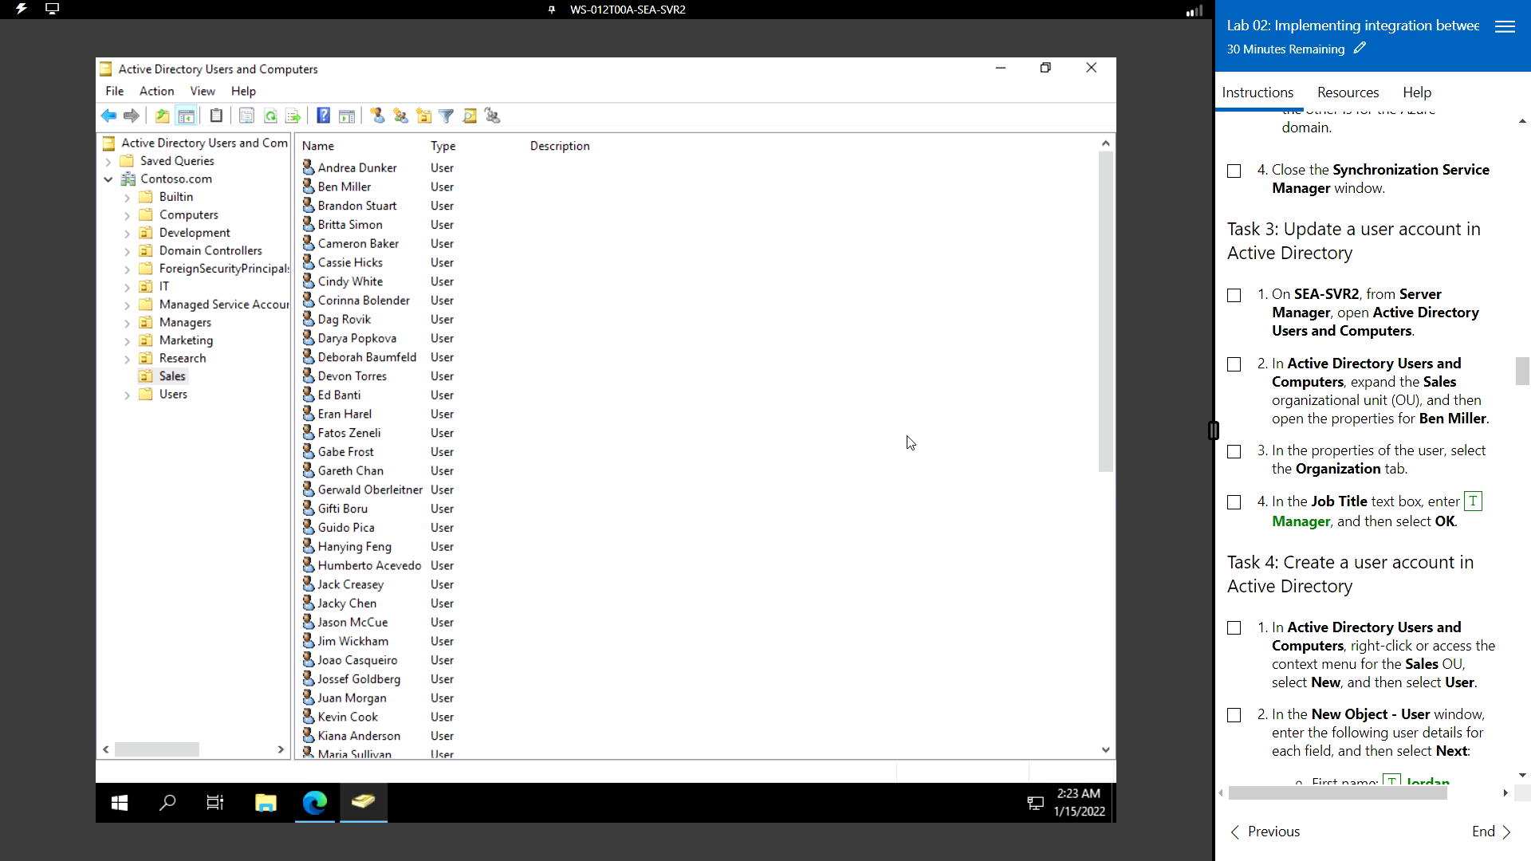
- Set the Sales user's Job Title to Manager on the Organization tab and save it
click(354, 190)
double_click(353, 190)
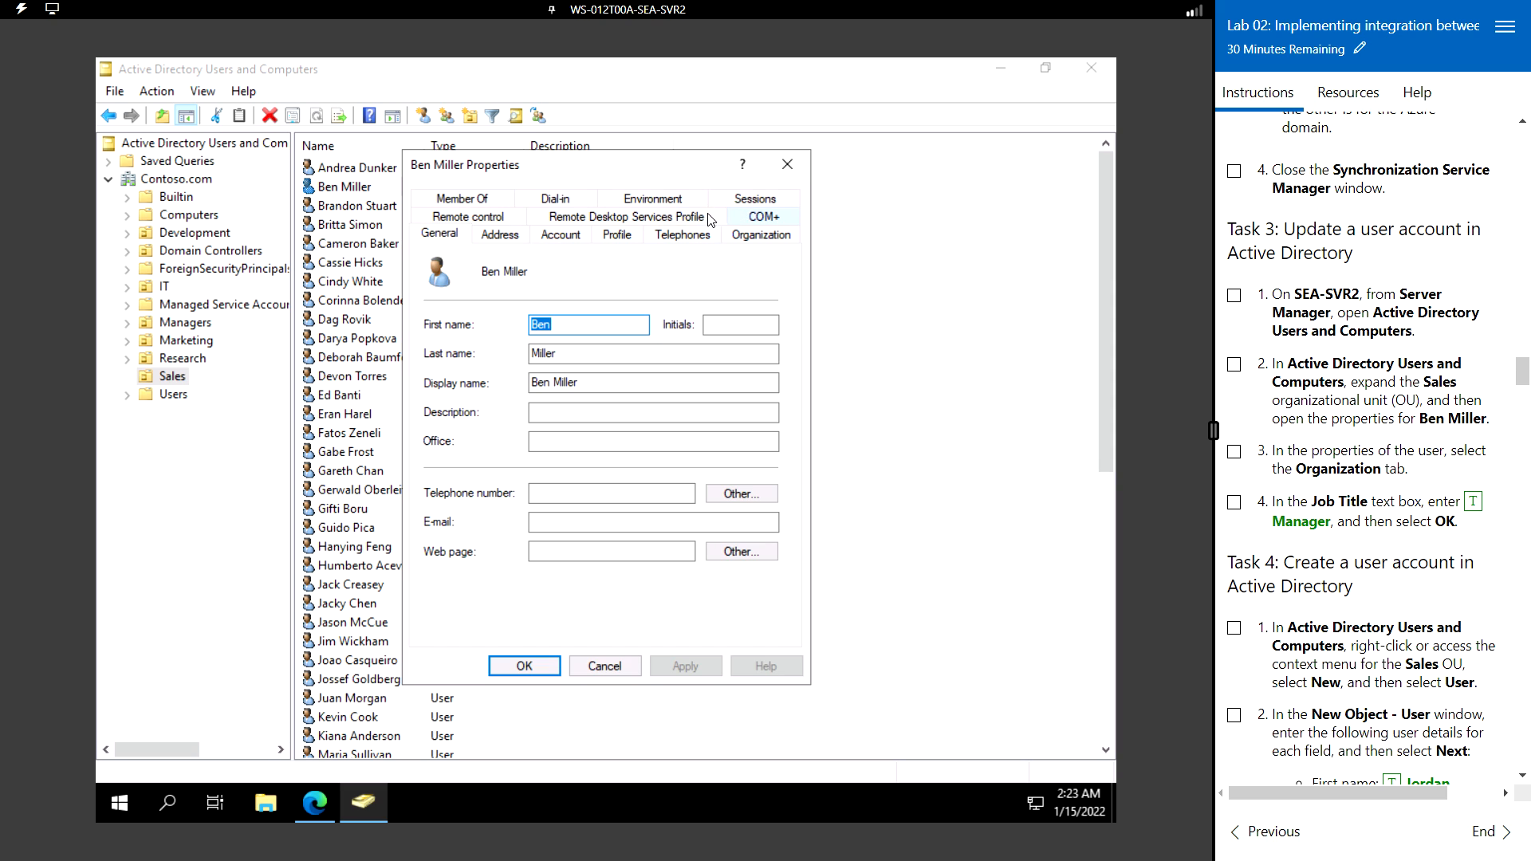
click(762, 235)
click(523, 279)
click(523, 277)
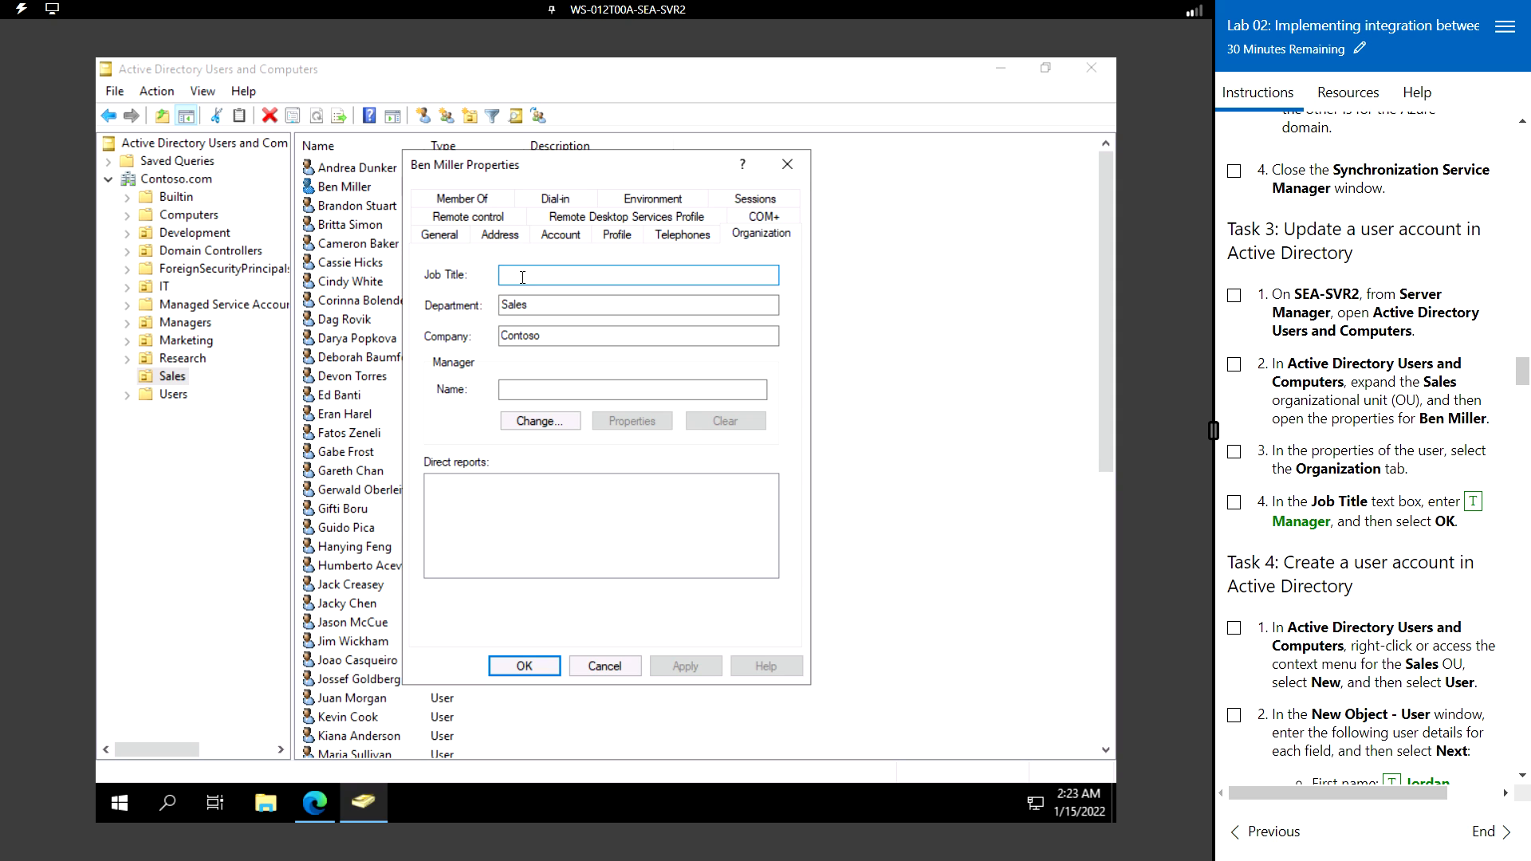
text(Manager)
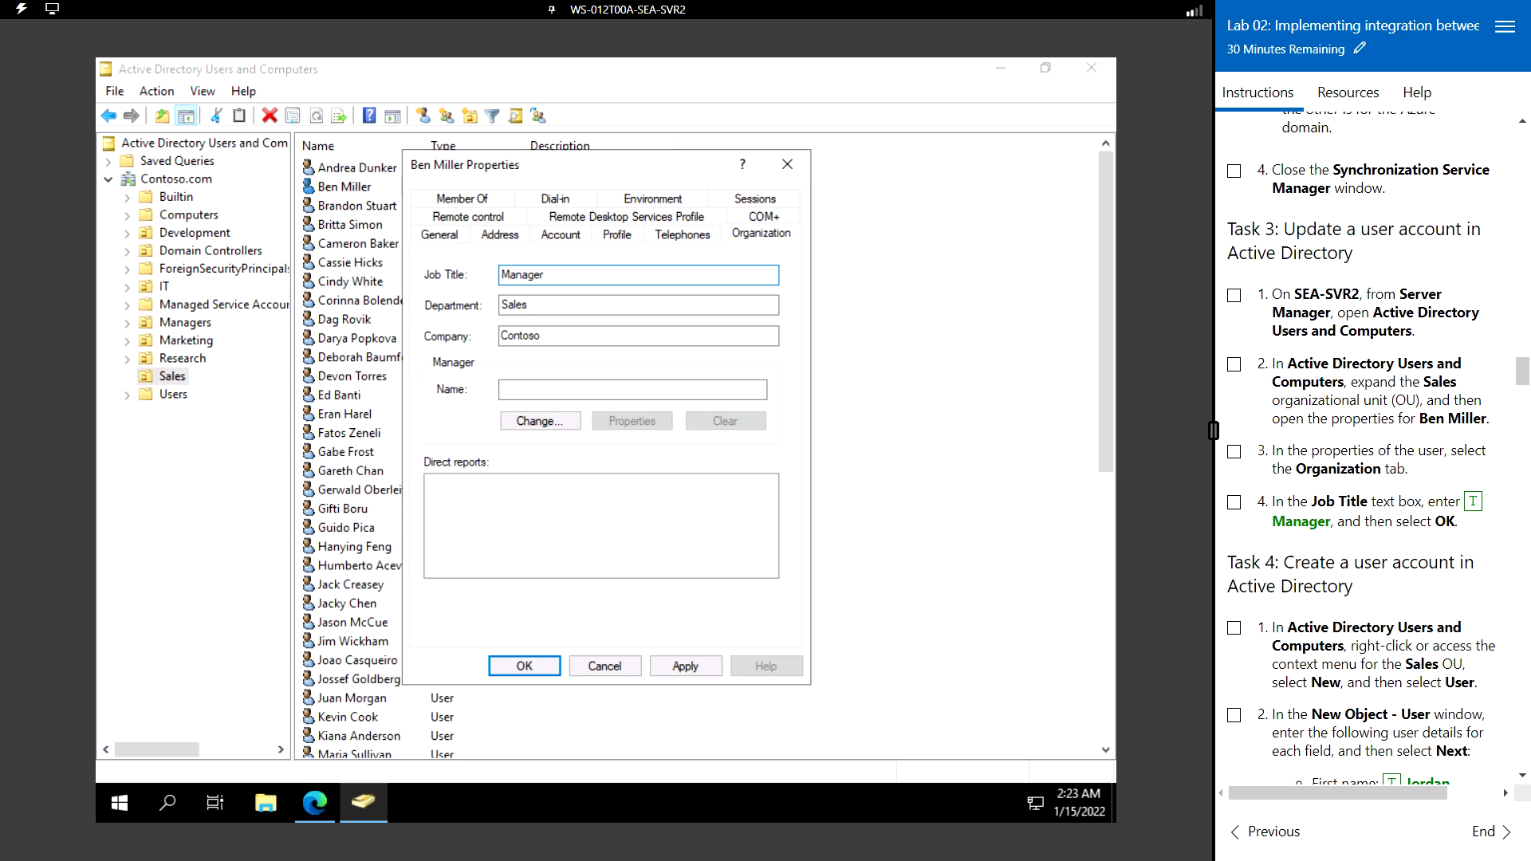
click(685, 666)
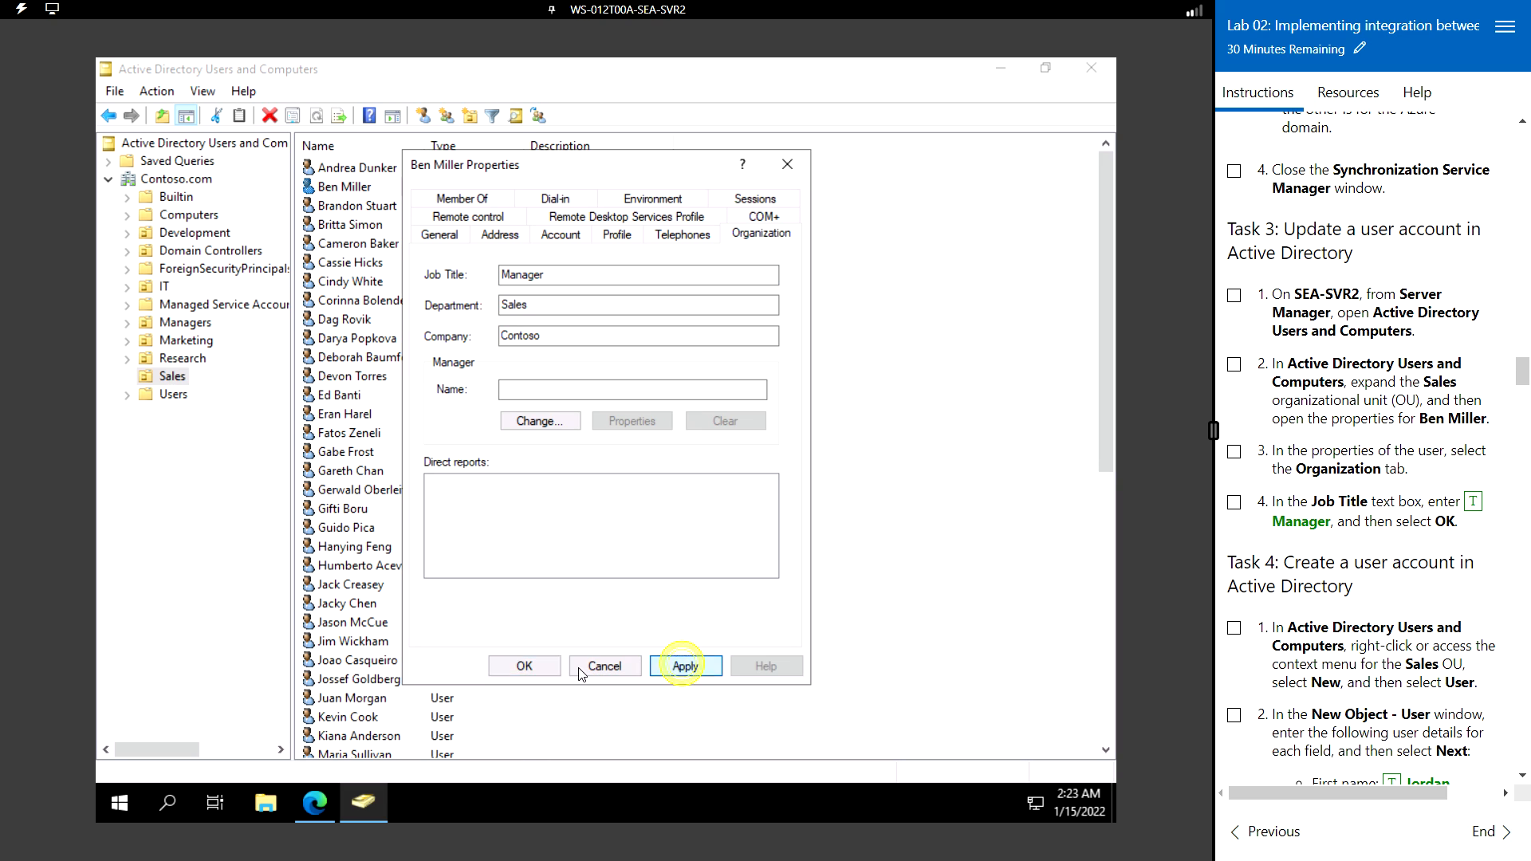
click(538, 668)
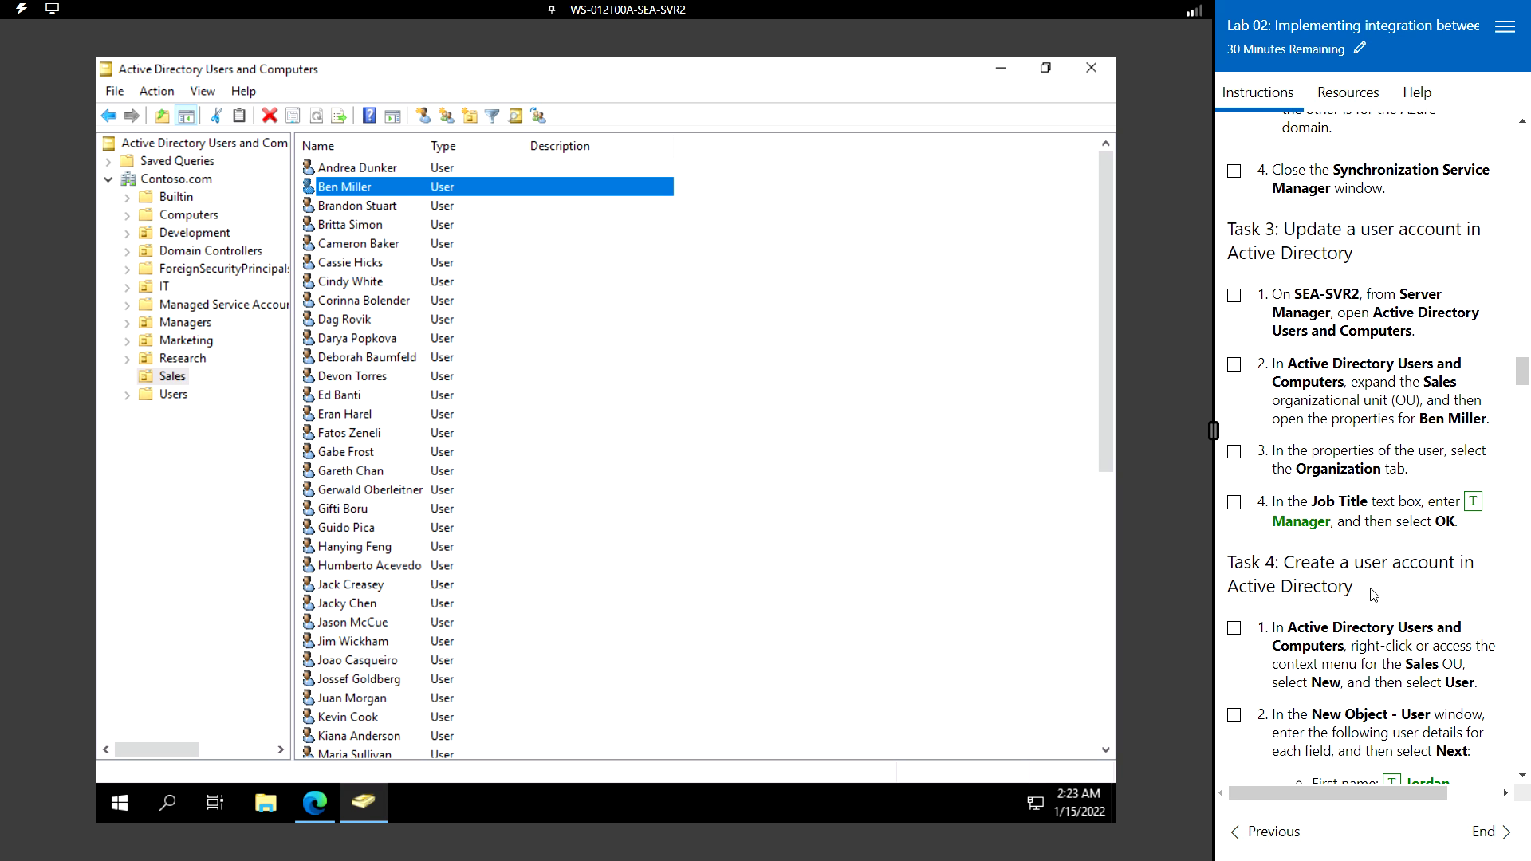
- Open the New Object - User dialog for Contoso.com/Sales from the Sales OU's context menu
scroll(1343, 614, down, 2)
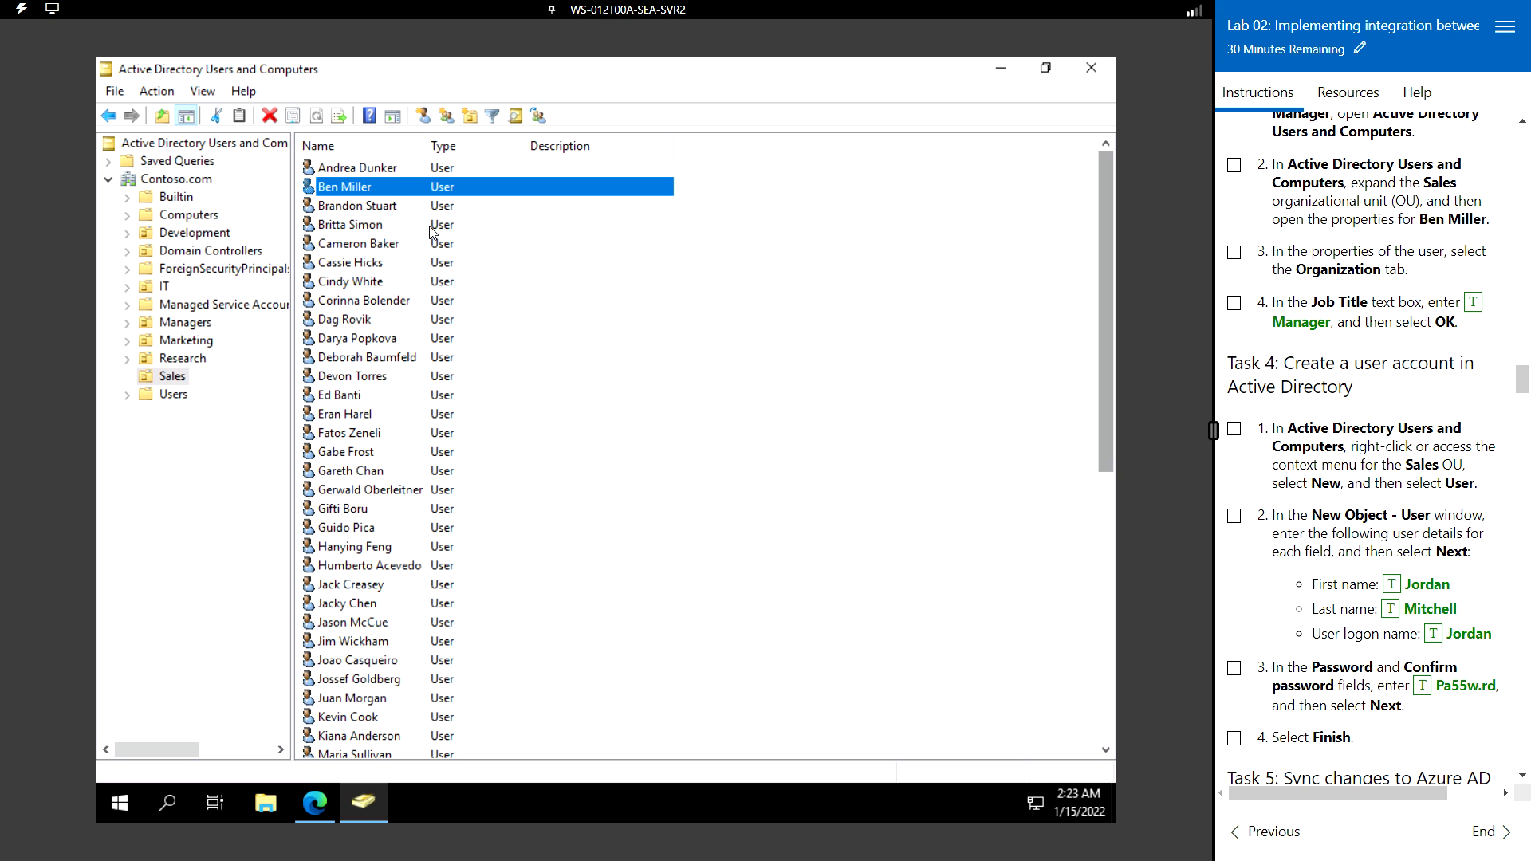
scroll(1339, 482, down, 1)
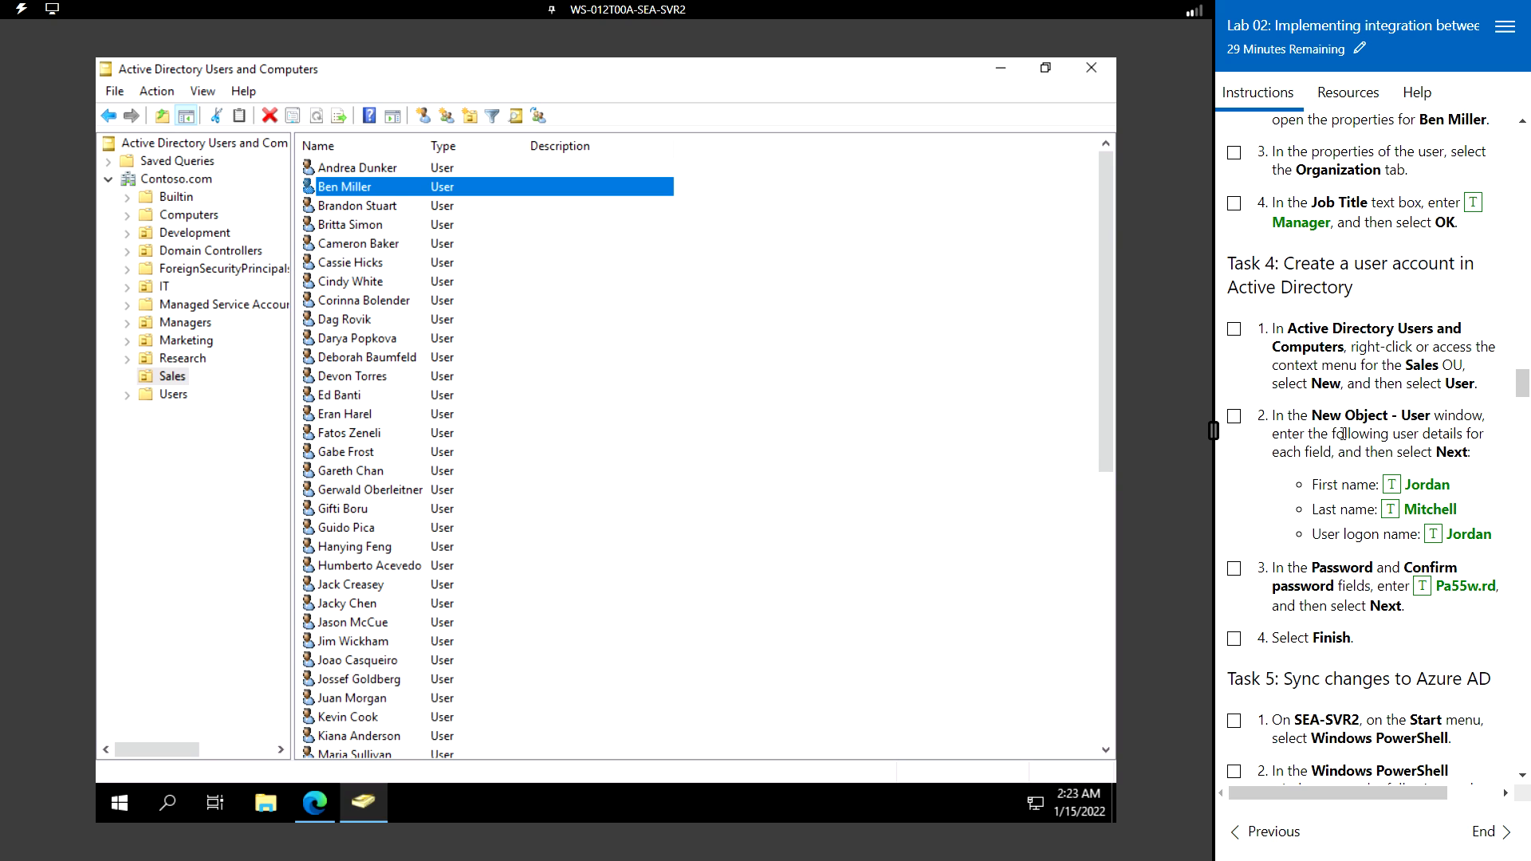
click(170, 378)
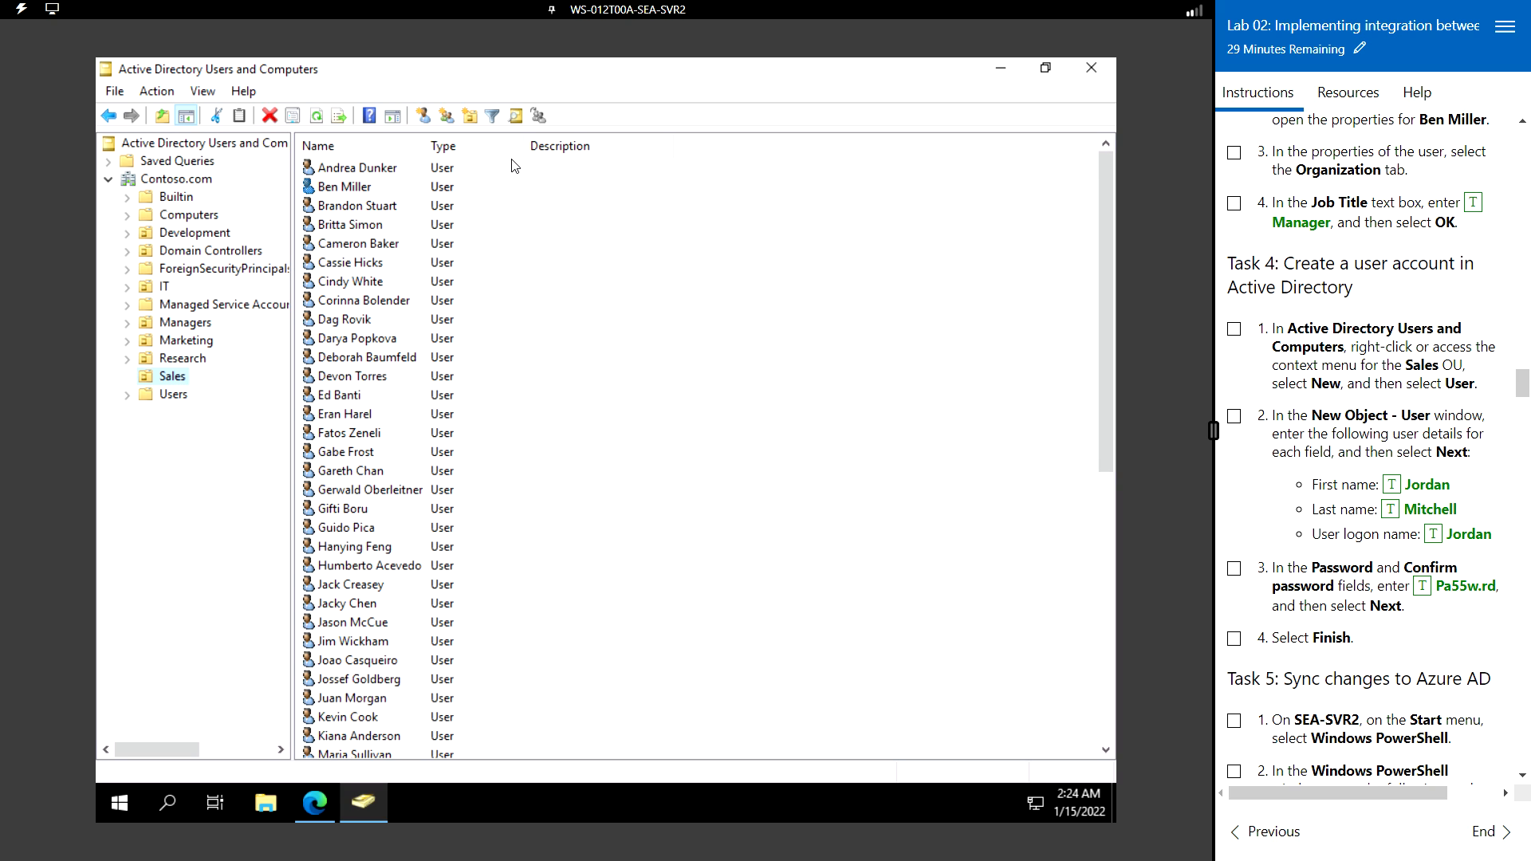
right_click(569, 377)
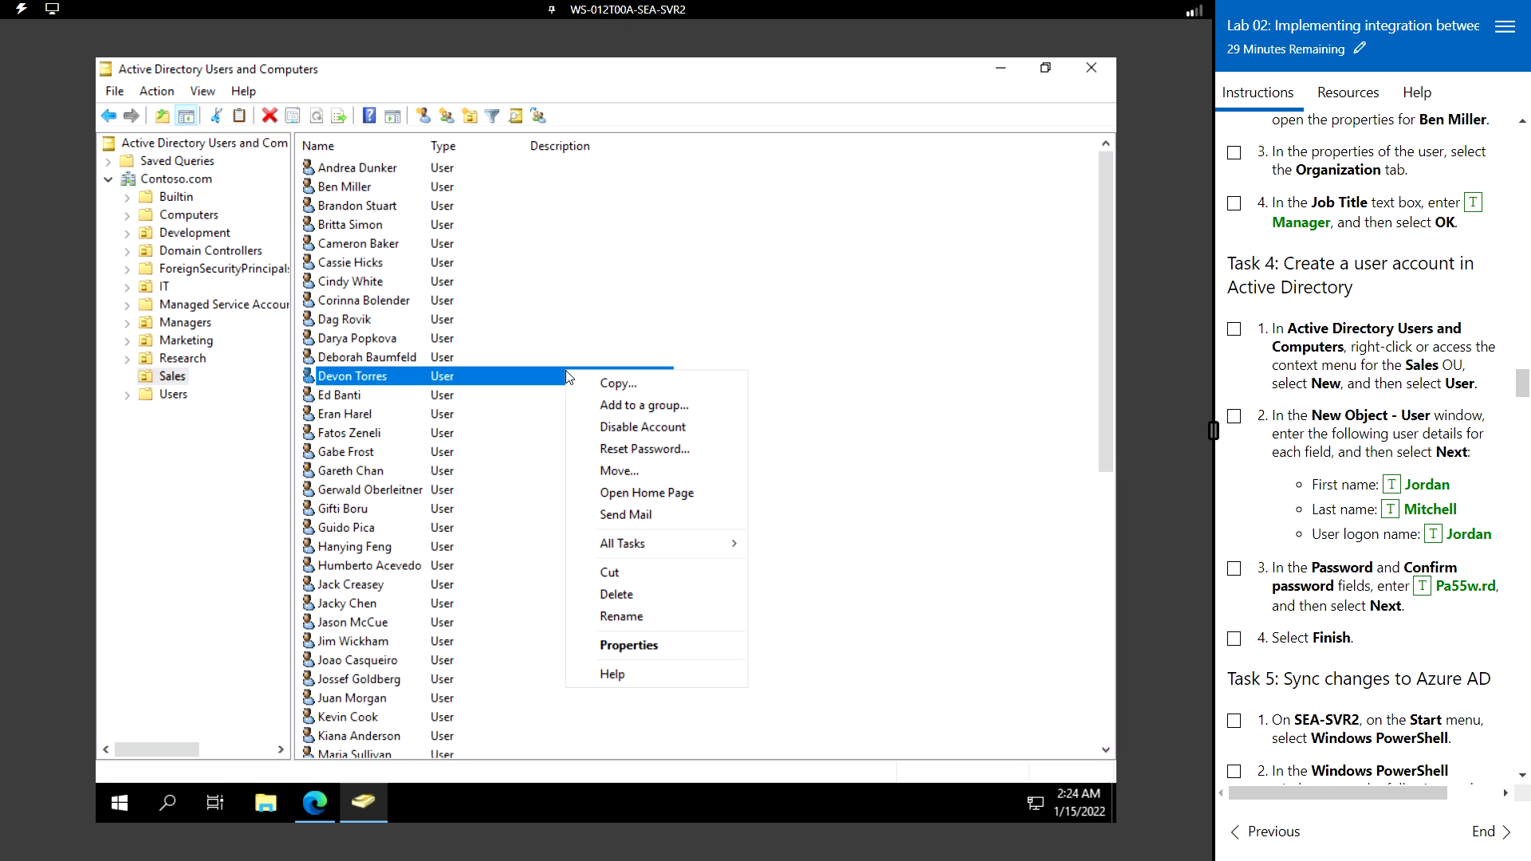
right_click(877, 452)
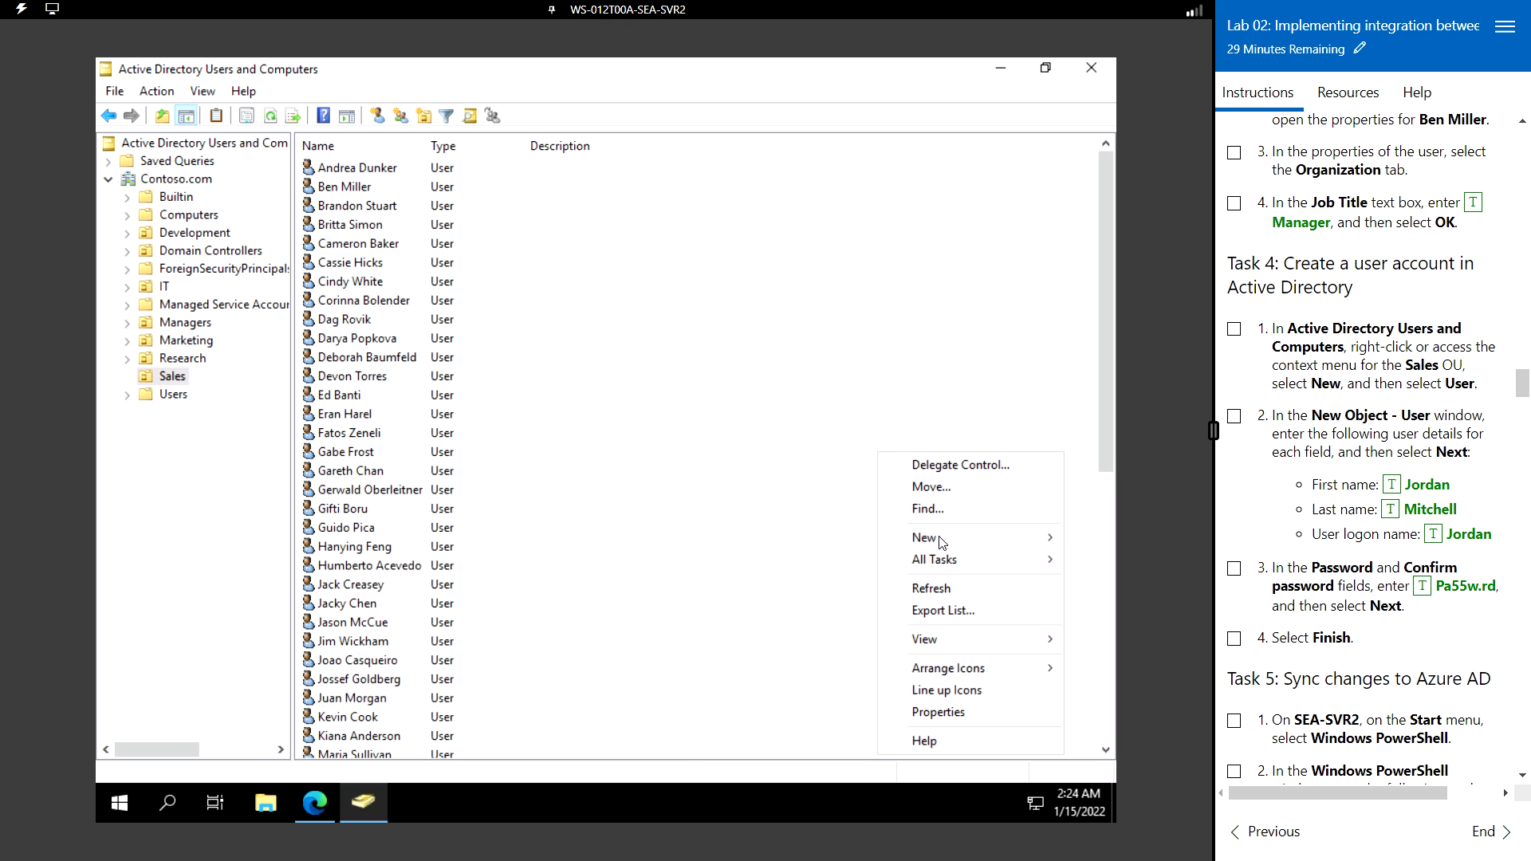
mouse_move(941, 539)
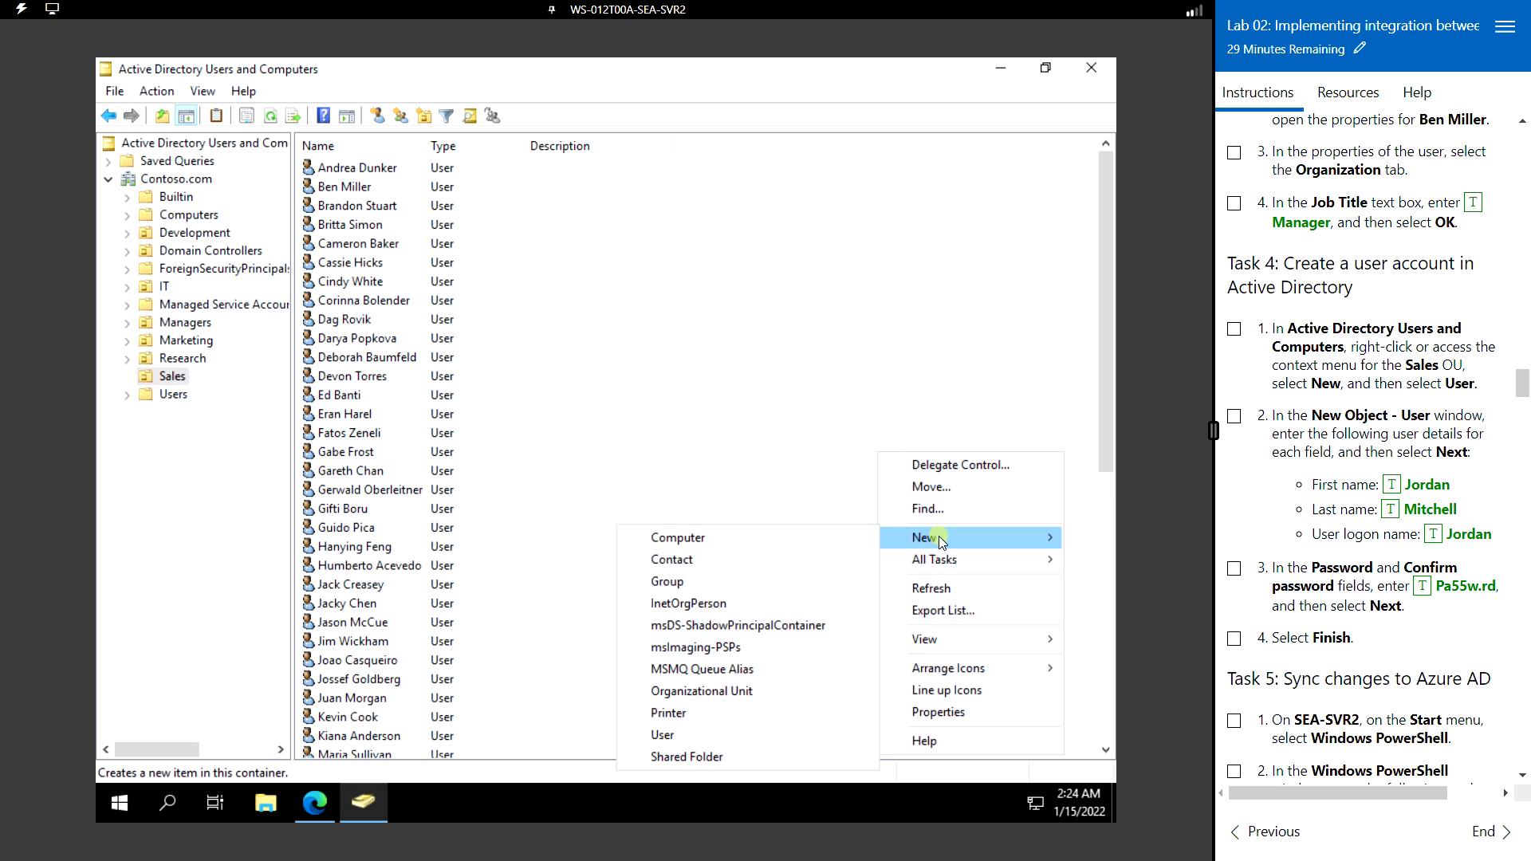
click(668, 734)
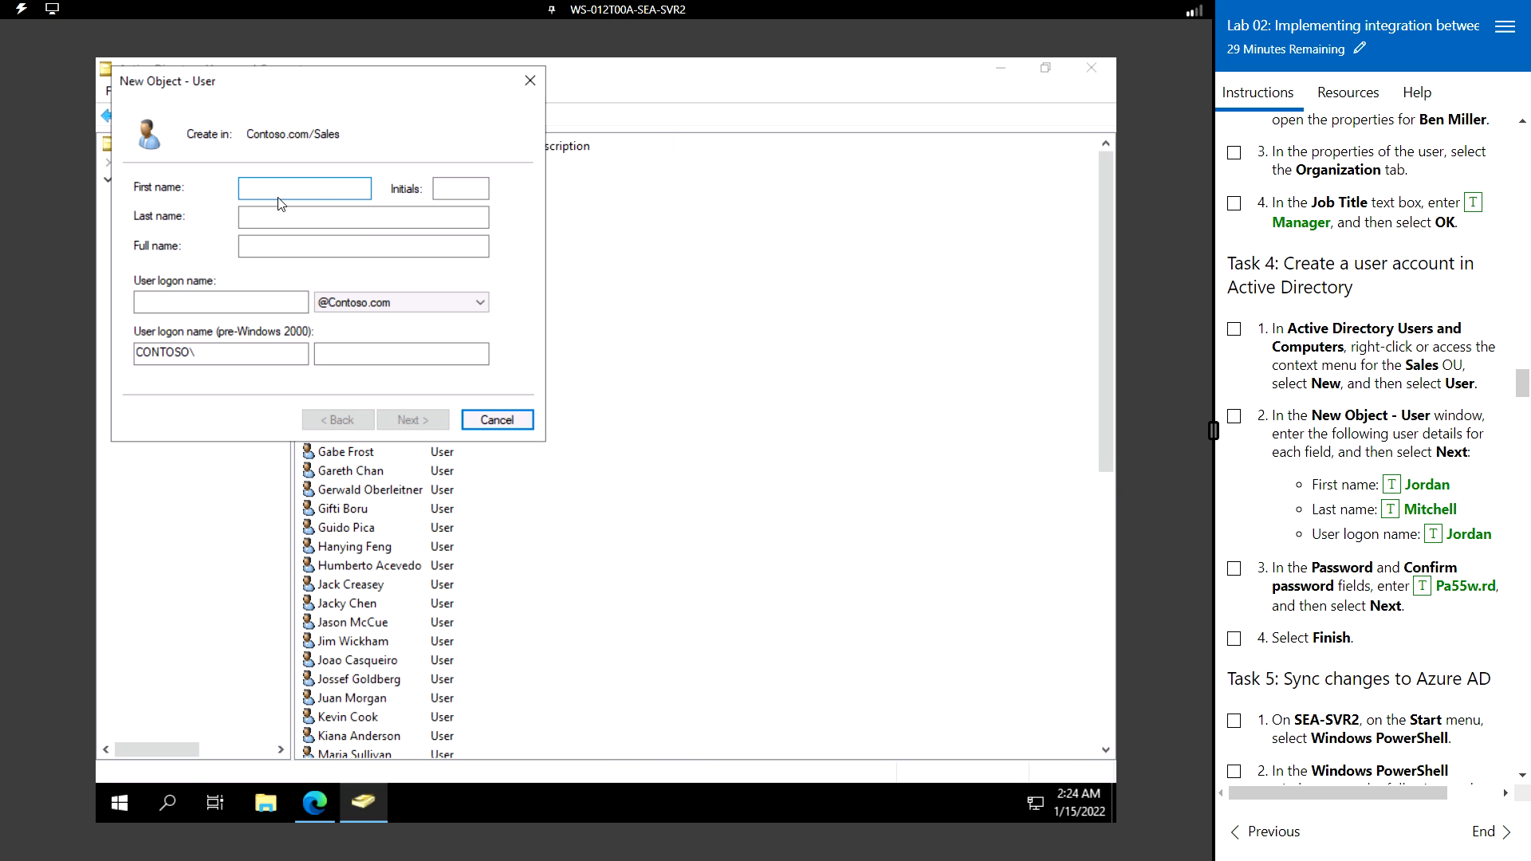
- Fill in the new user's first name, last name and logon name, then continue
click(1389, 487)
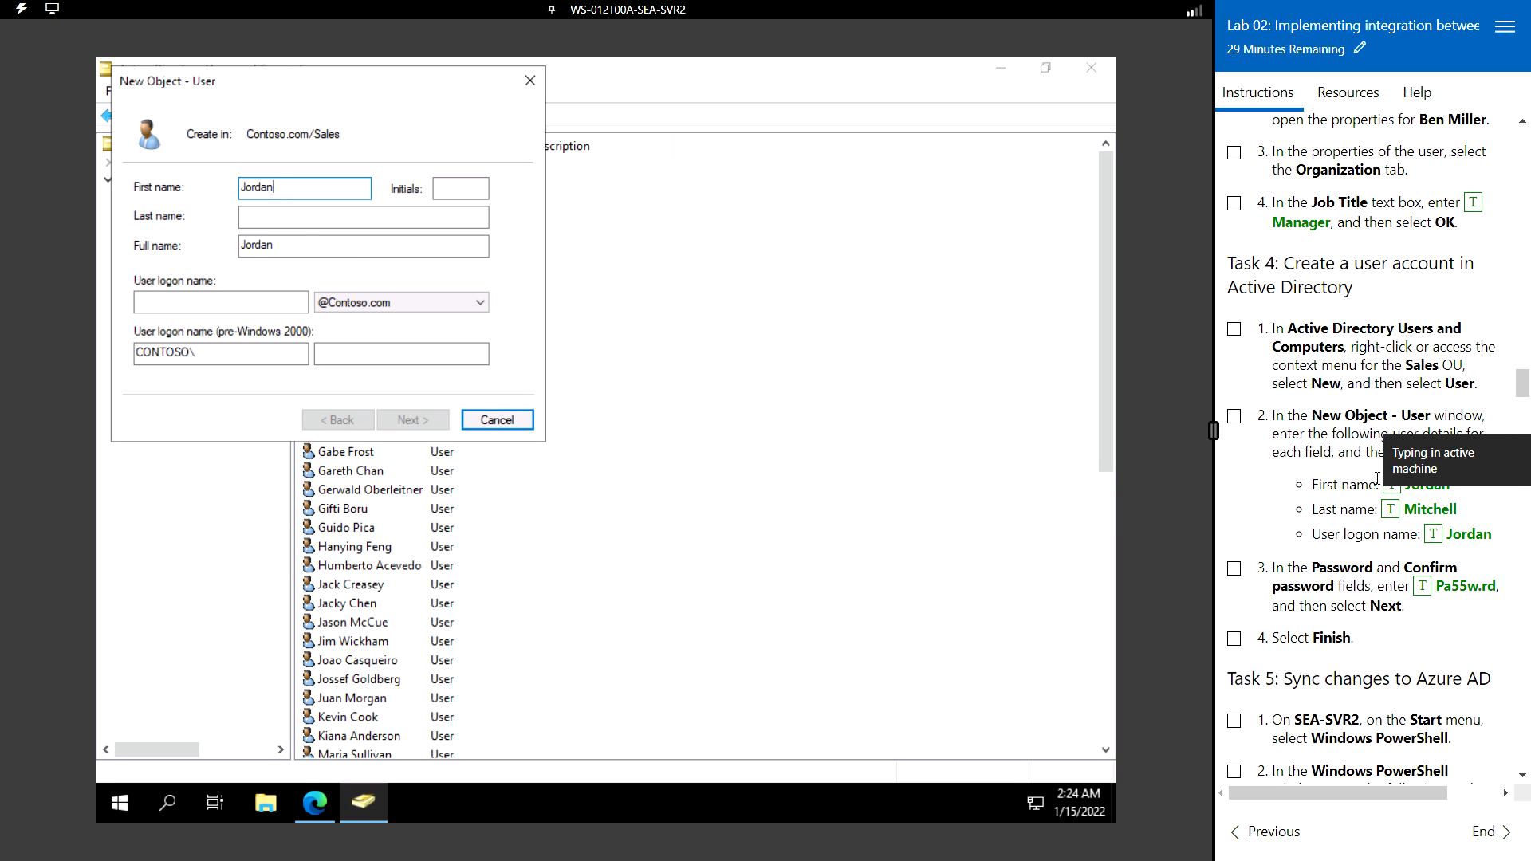
click(300, 218)
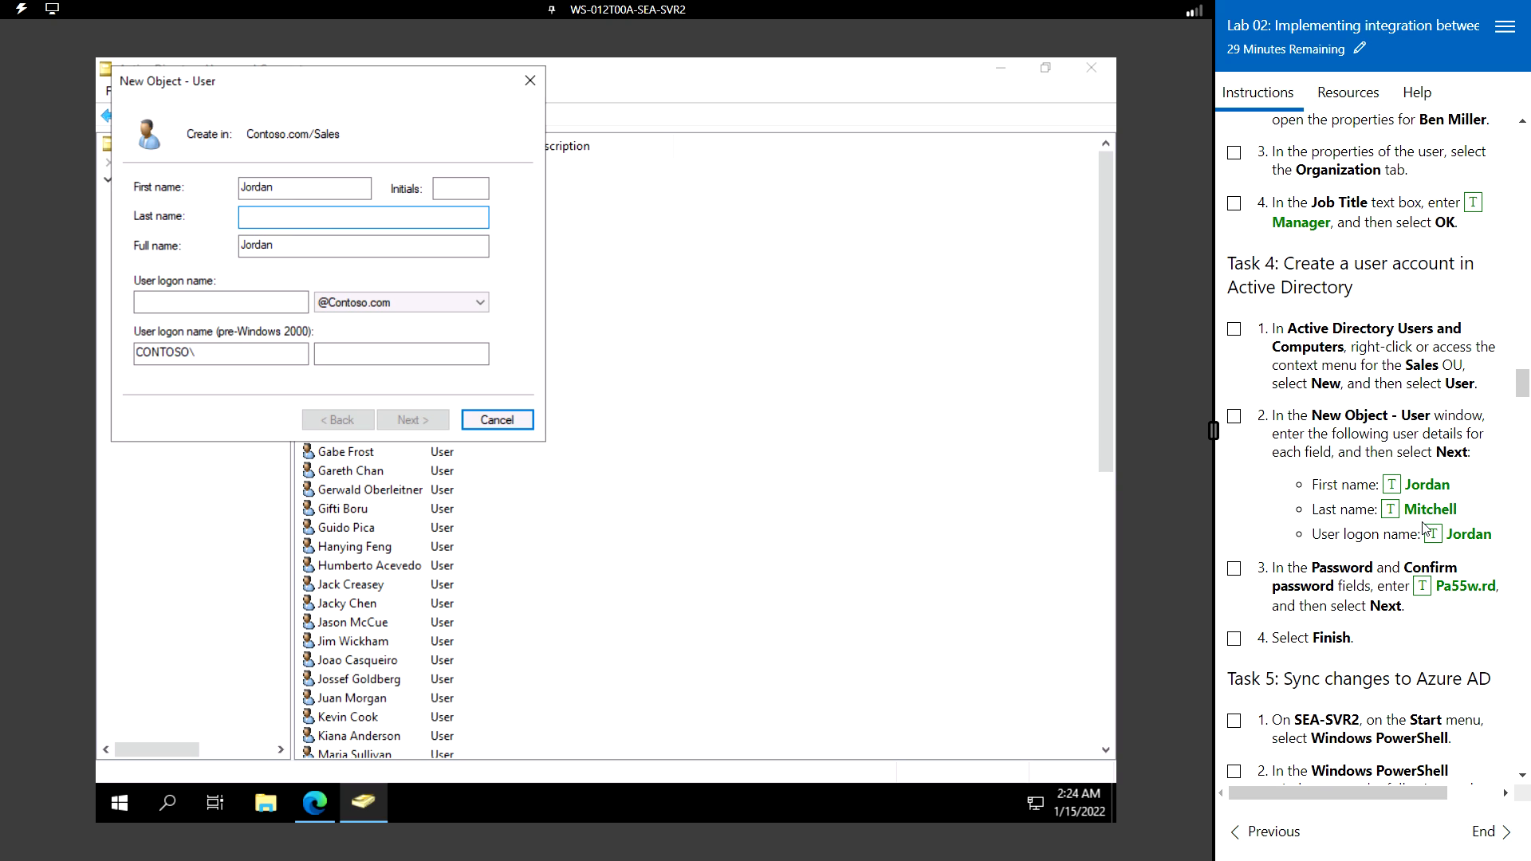
click(1392, 511)
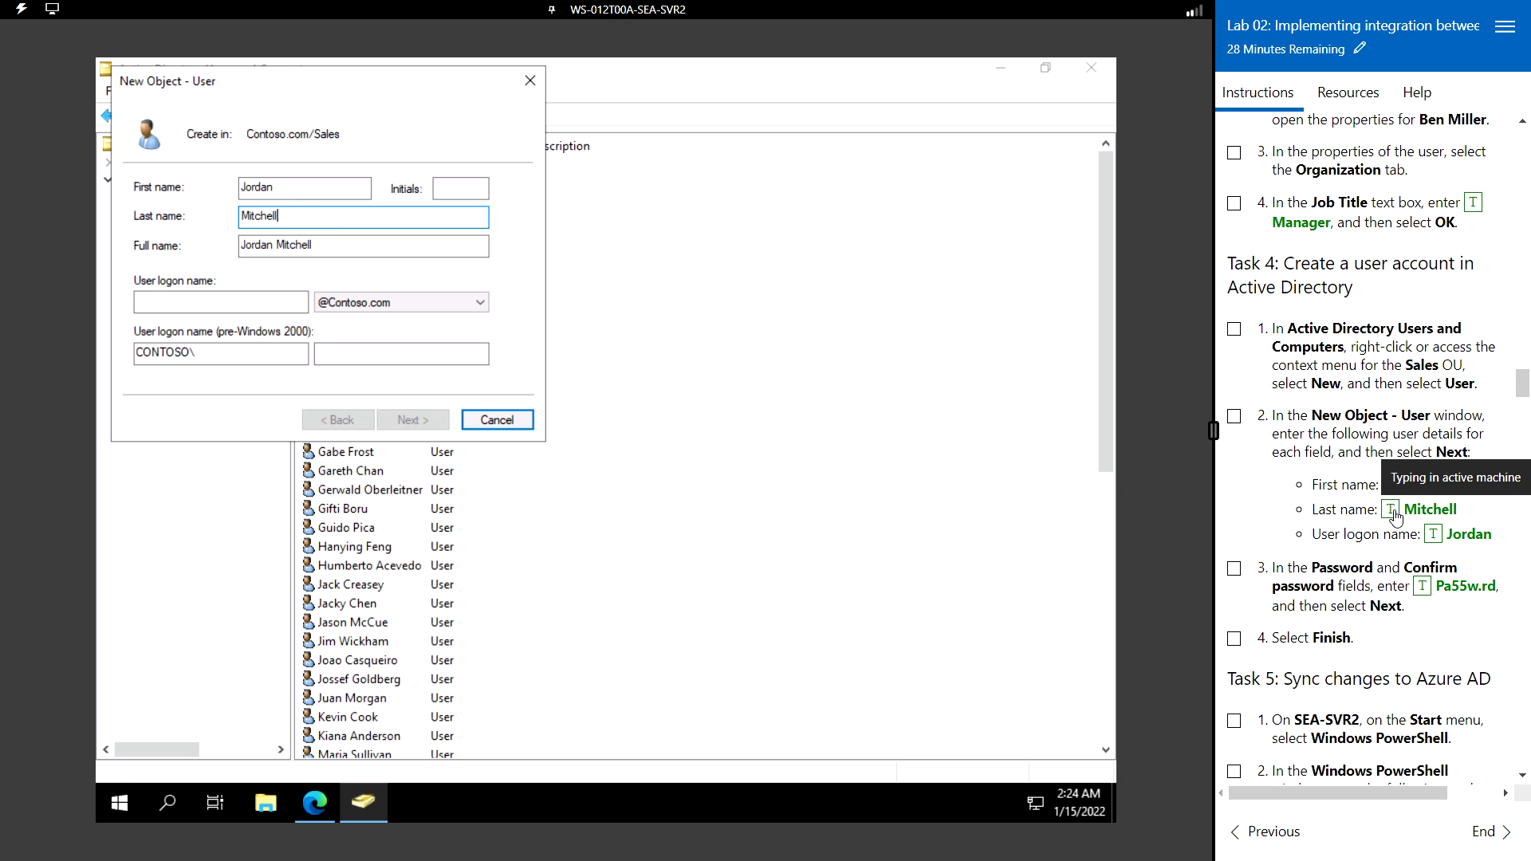
click(205, 301)
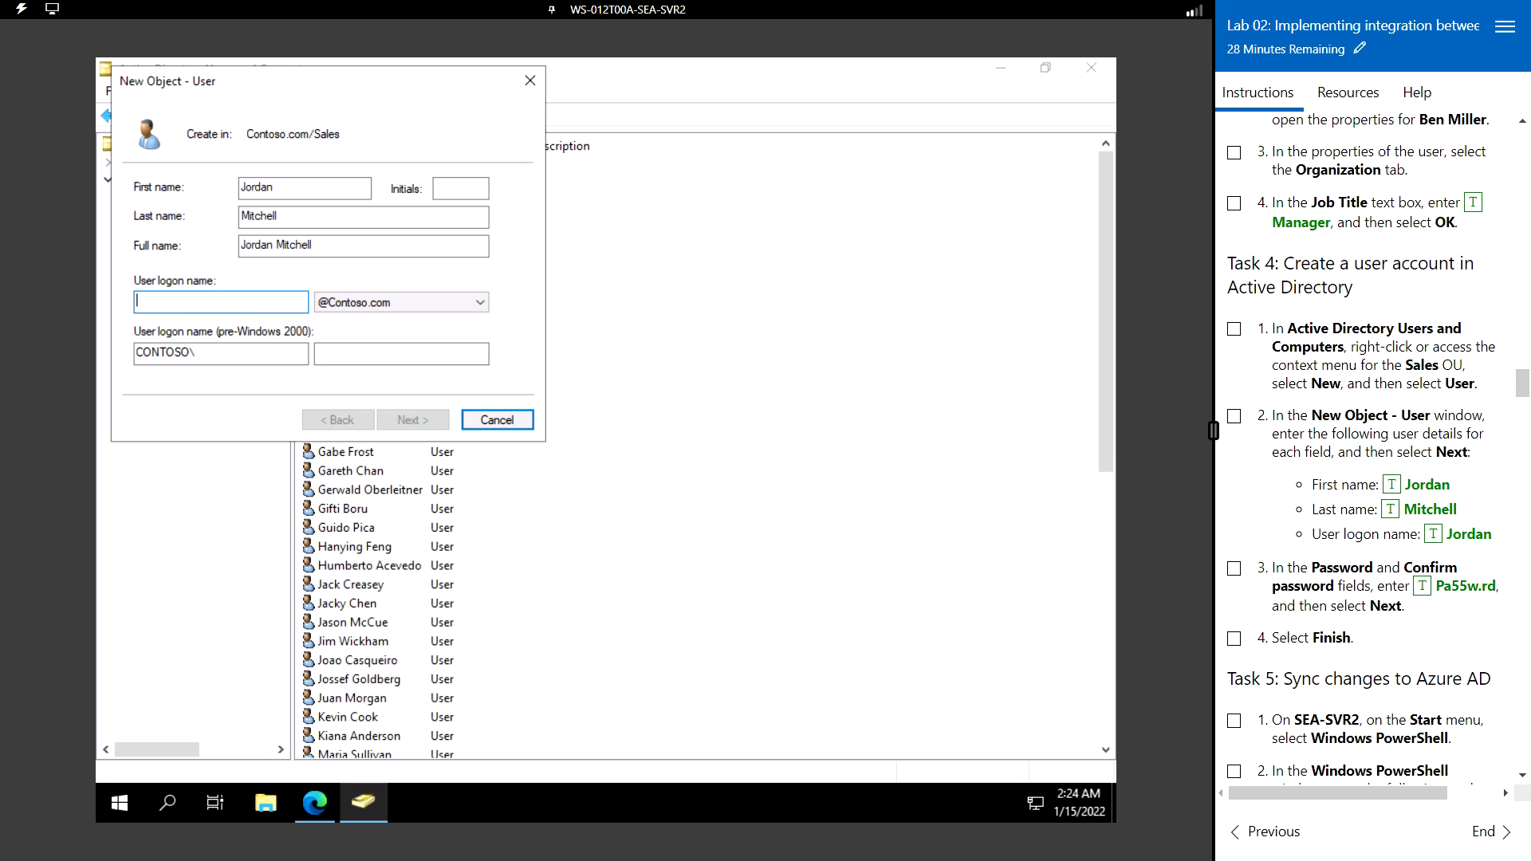
click(1435, 534)
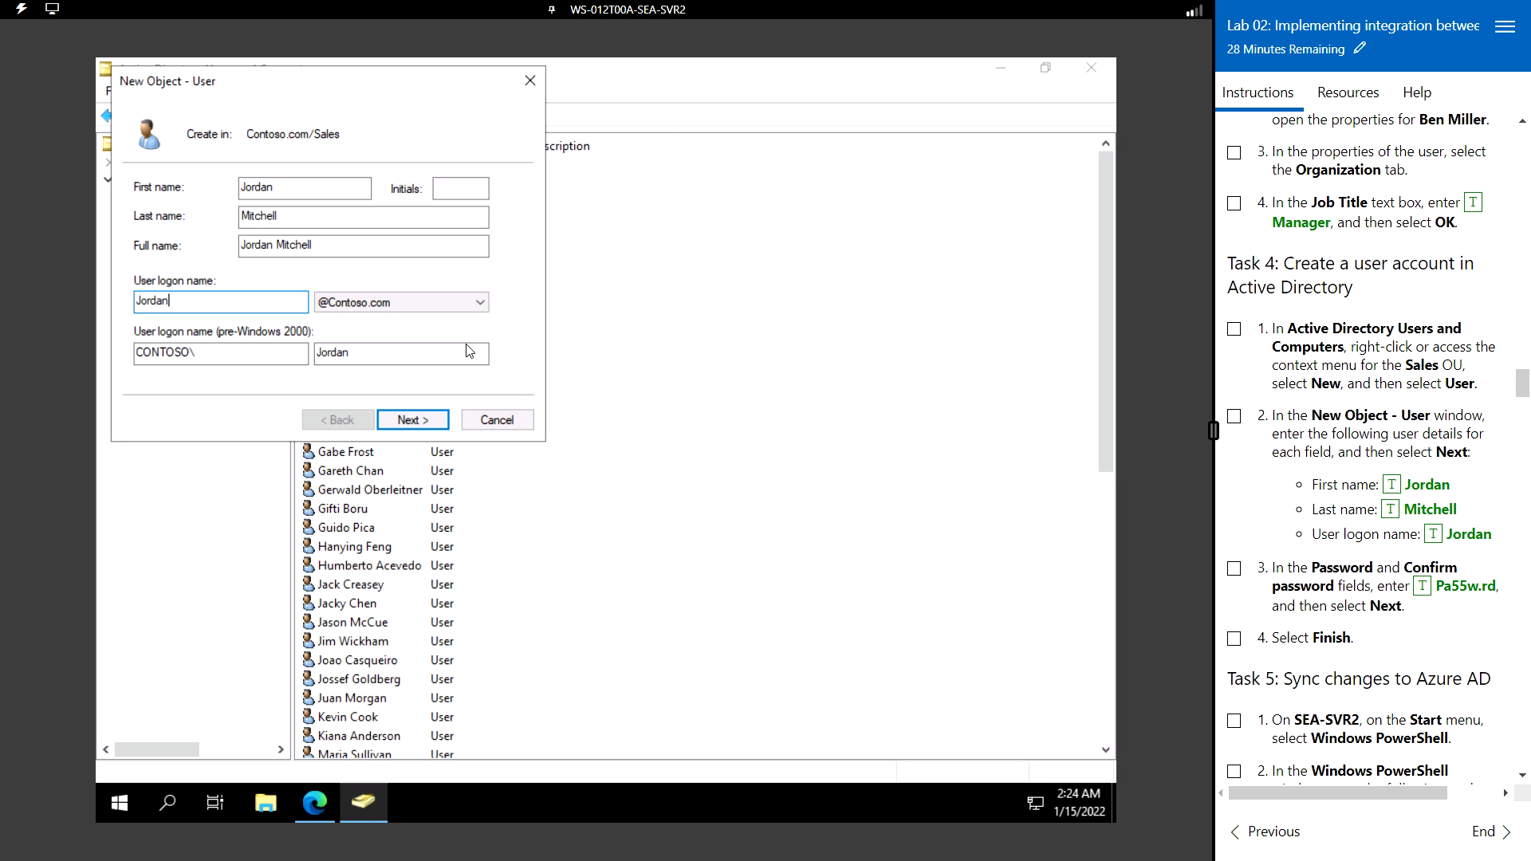
click(427, 417)
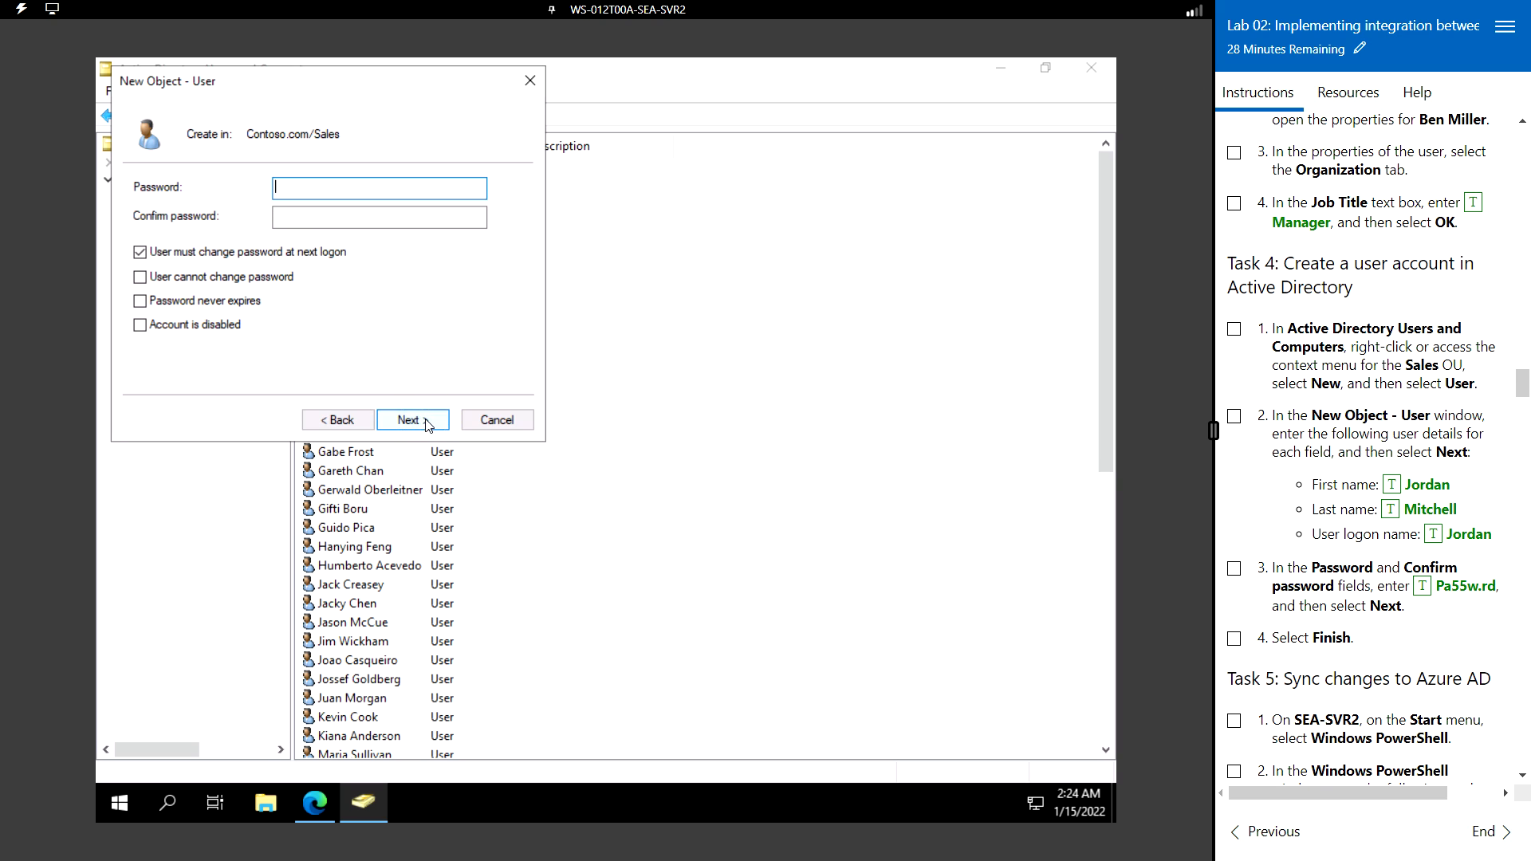
- Enter and confirm the account password after a mismatch error, and finish creating the user
click(1423, 589)
click(428, 420)
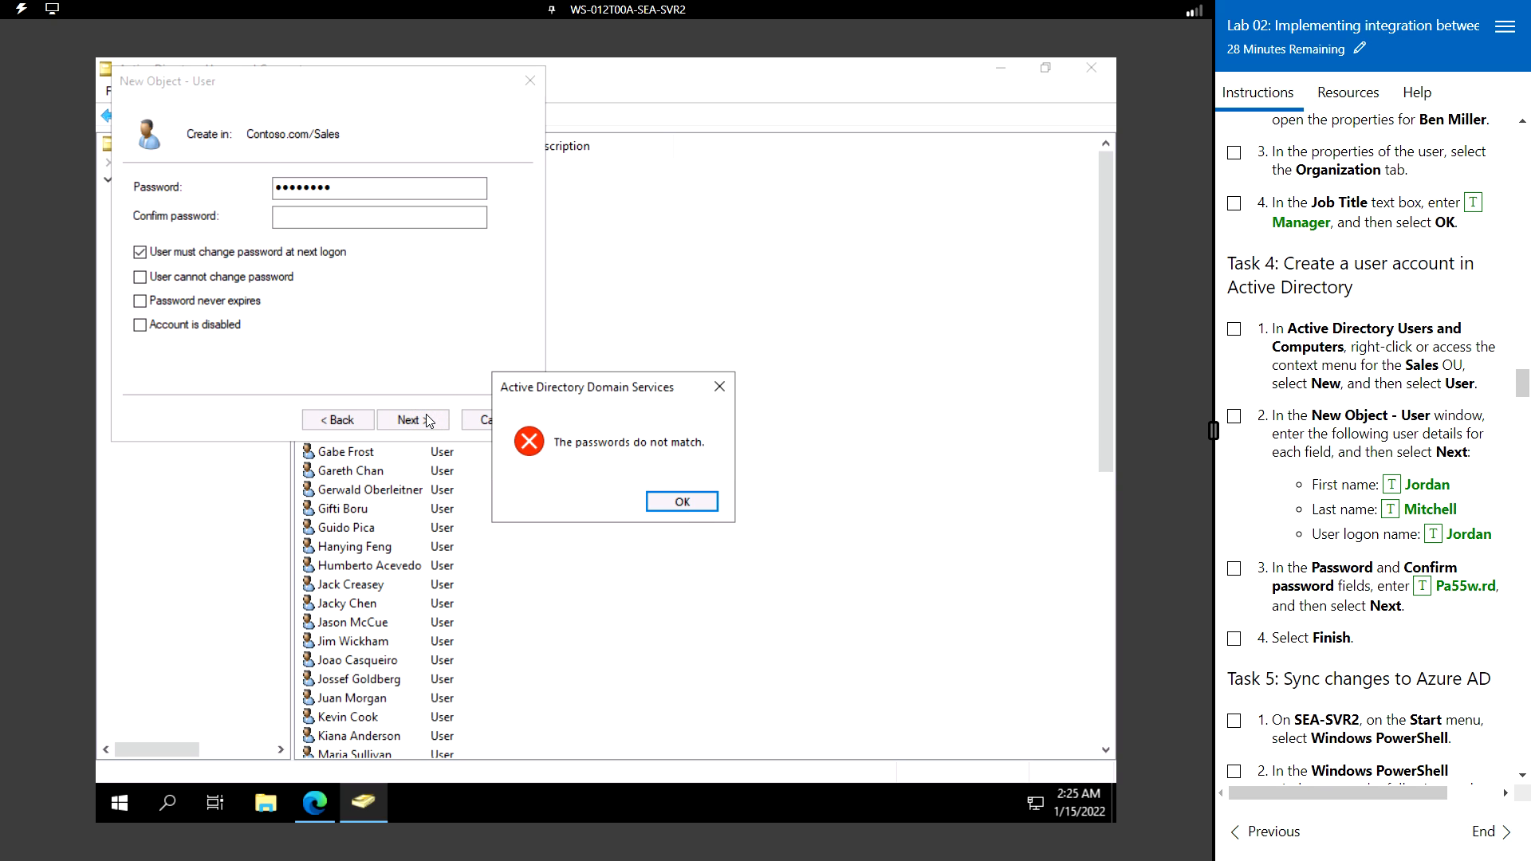
click(682, 502)
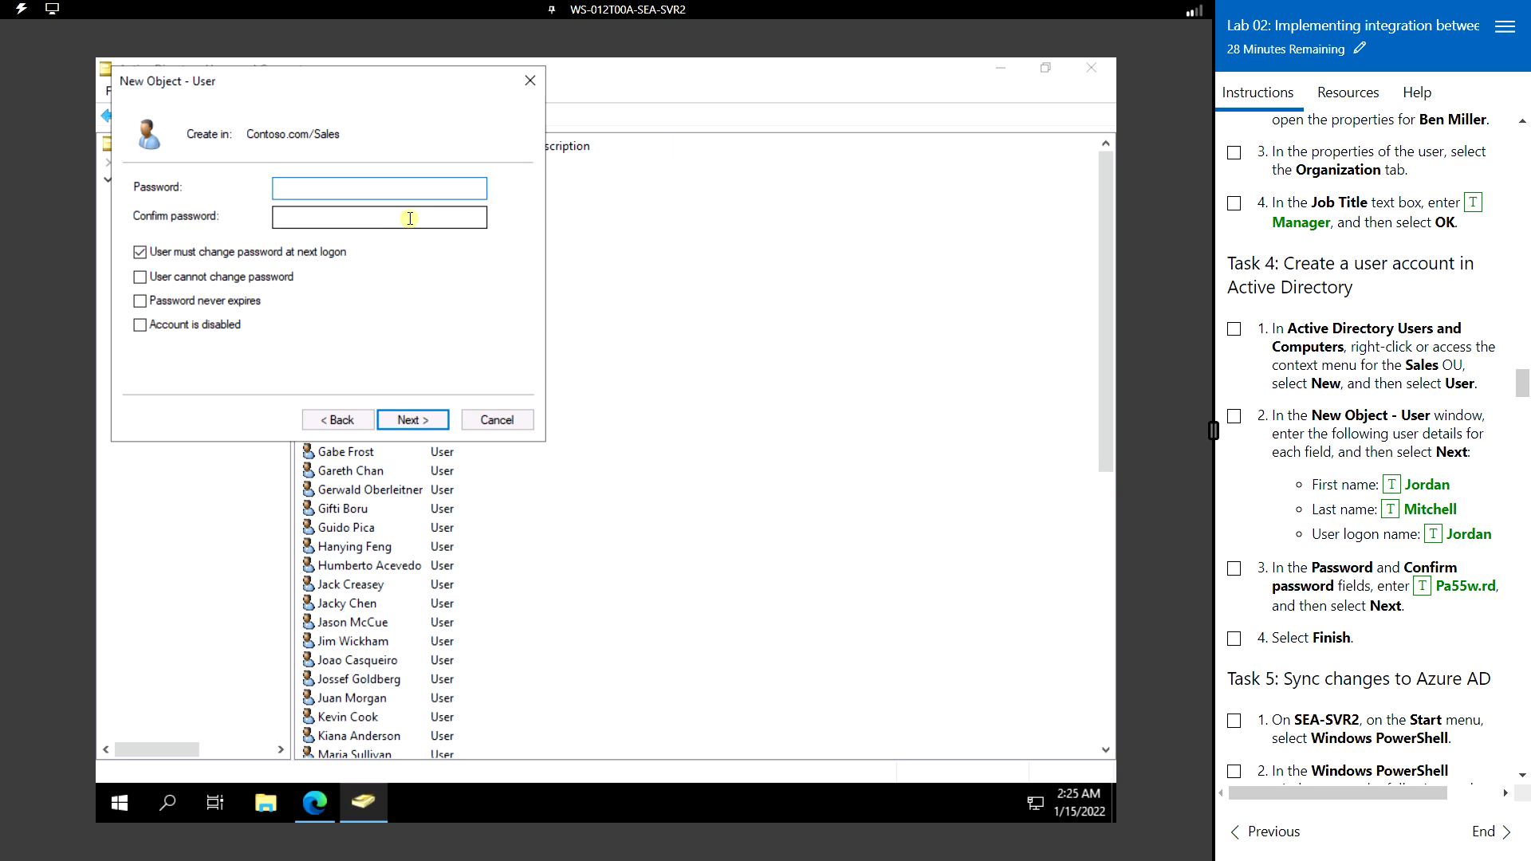
click(1426, 588)
click(345, 216)
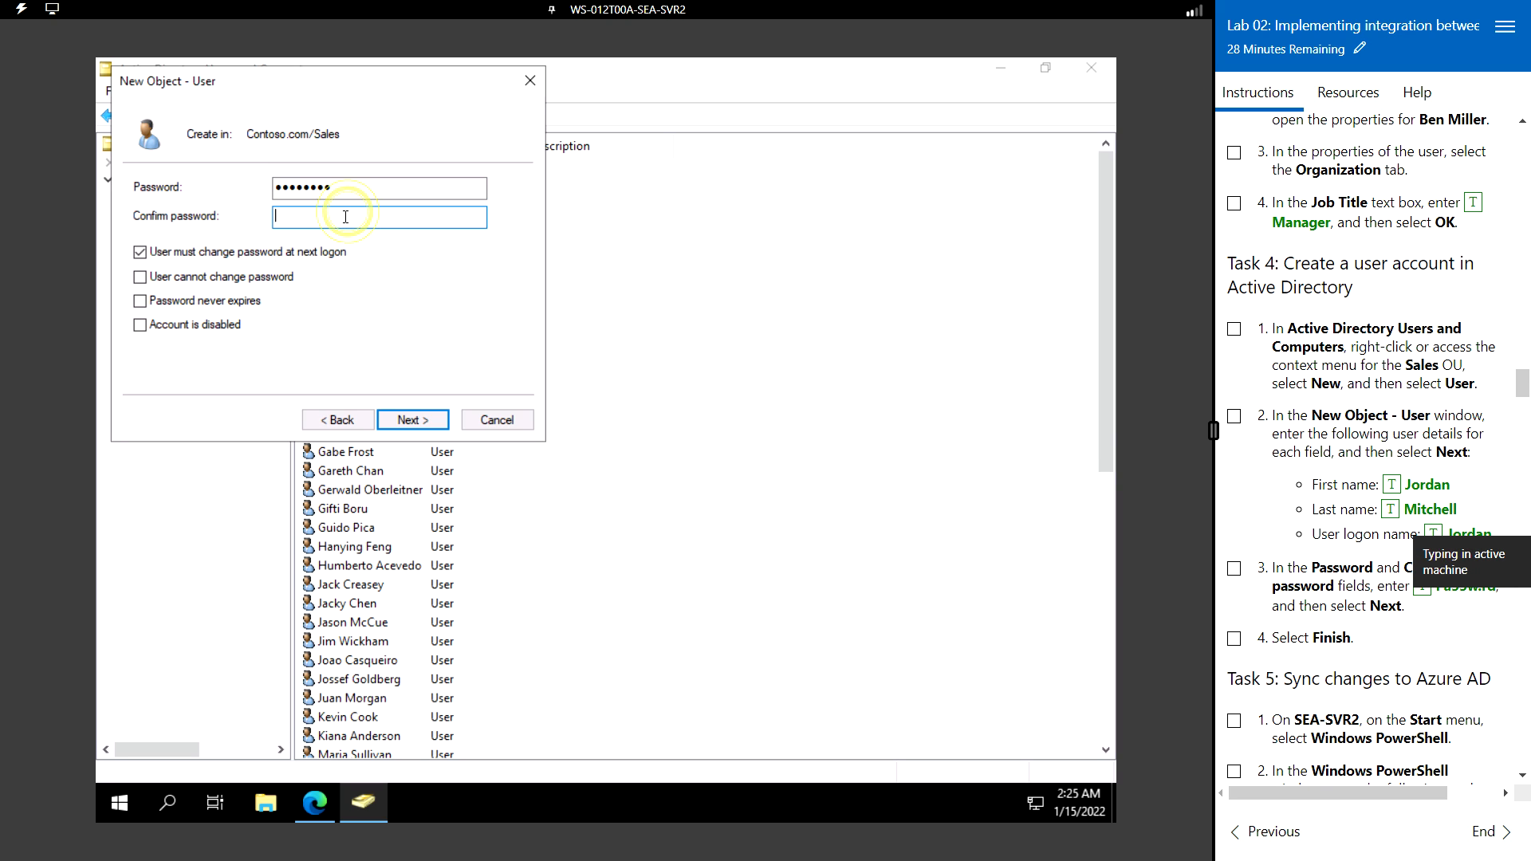
click(1424, 590)
click(417, 418)
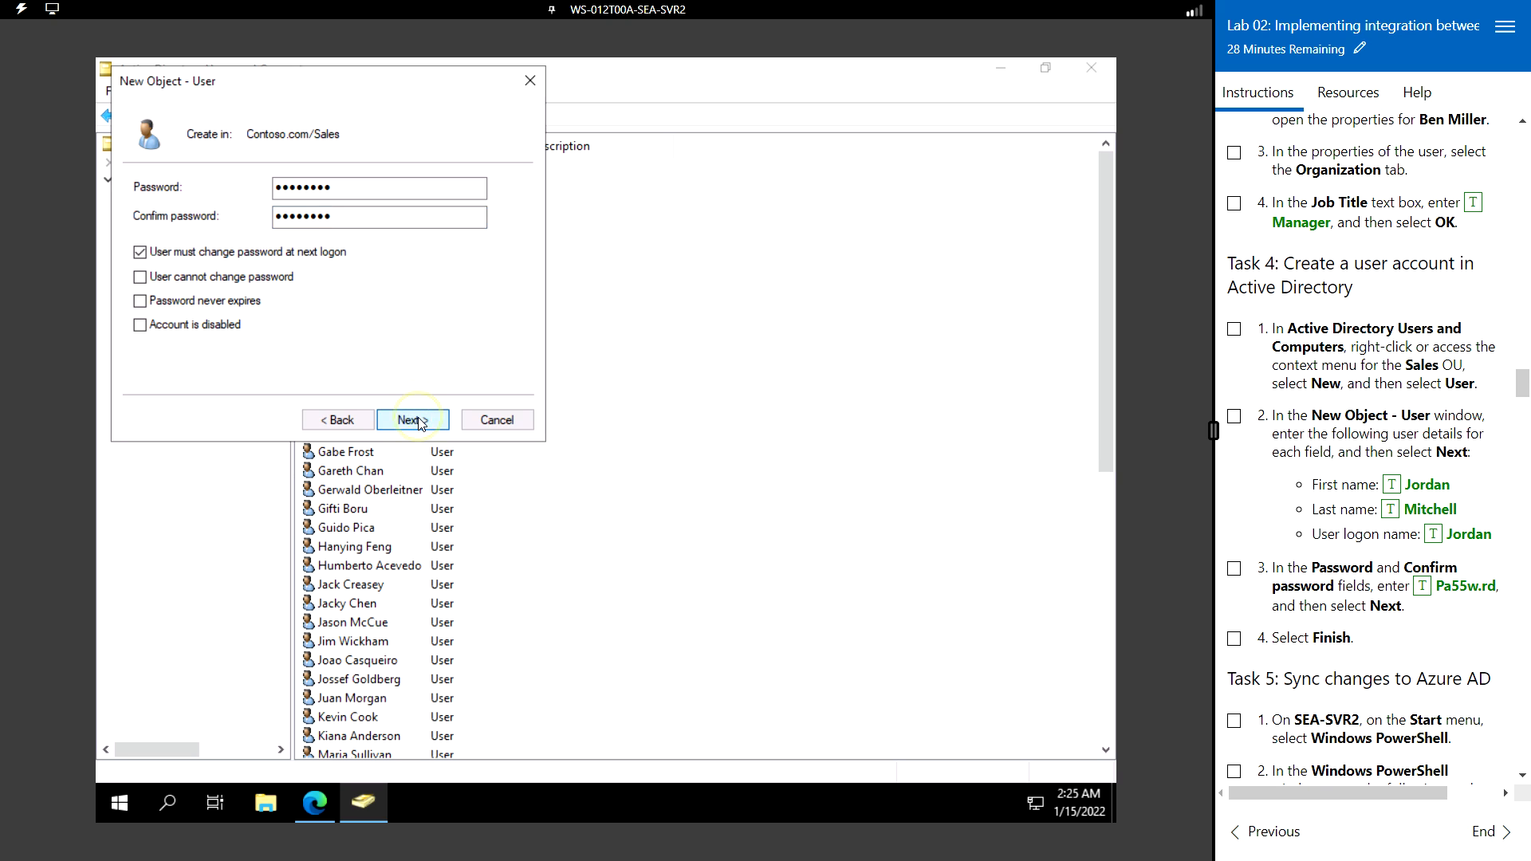
click(420, 417)
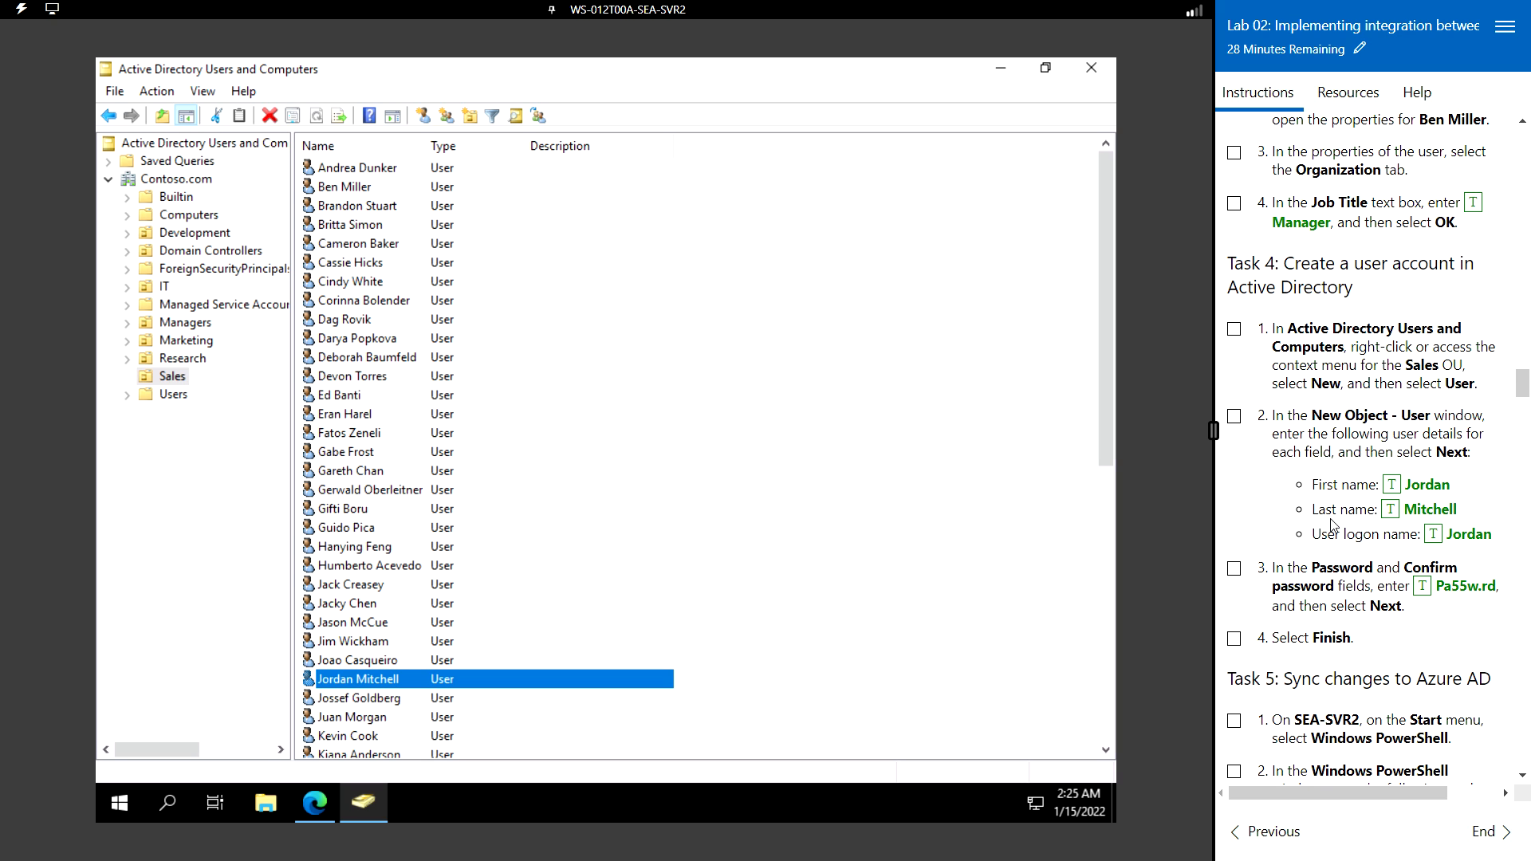
scroll(1330, 524, down, 3)
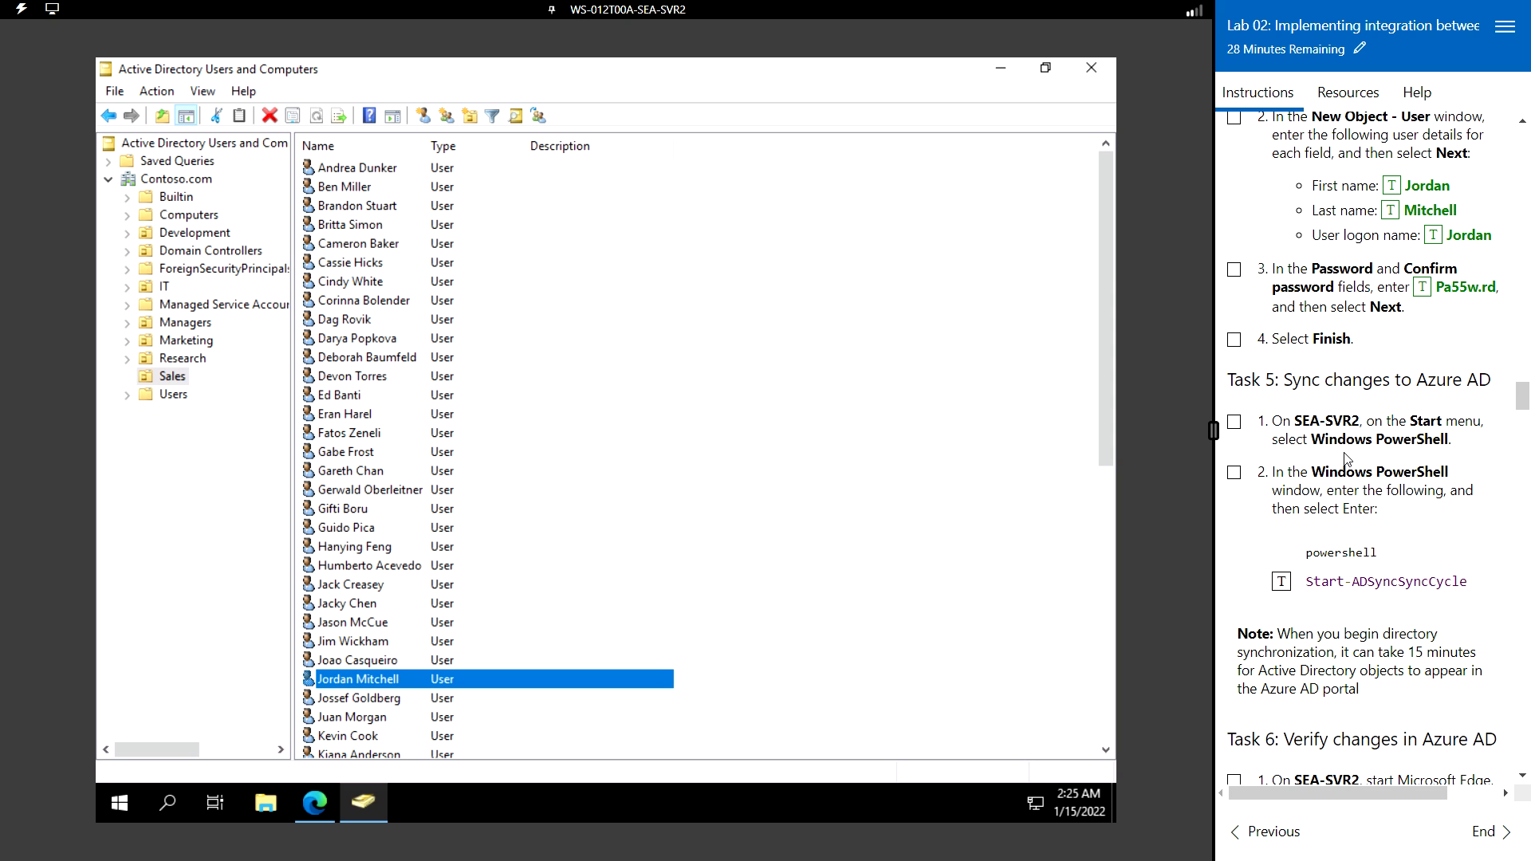
click(119, 806)
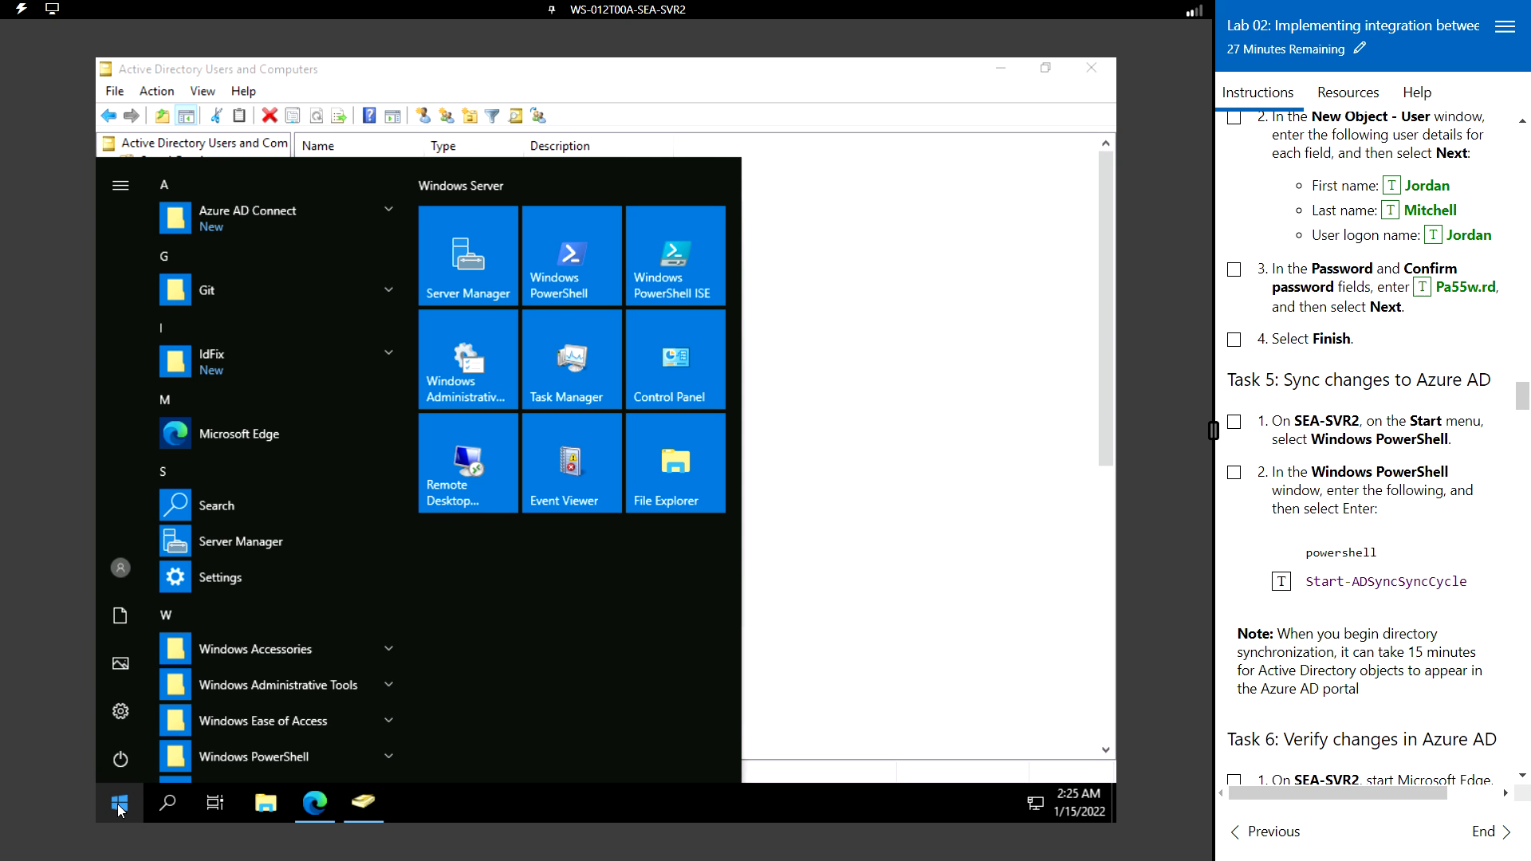
- Launch Windows PowerShell maximized and set its console font to bold, size 16
text(powersh)
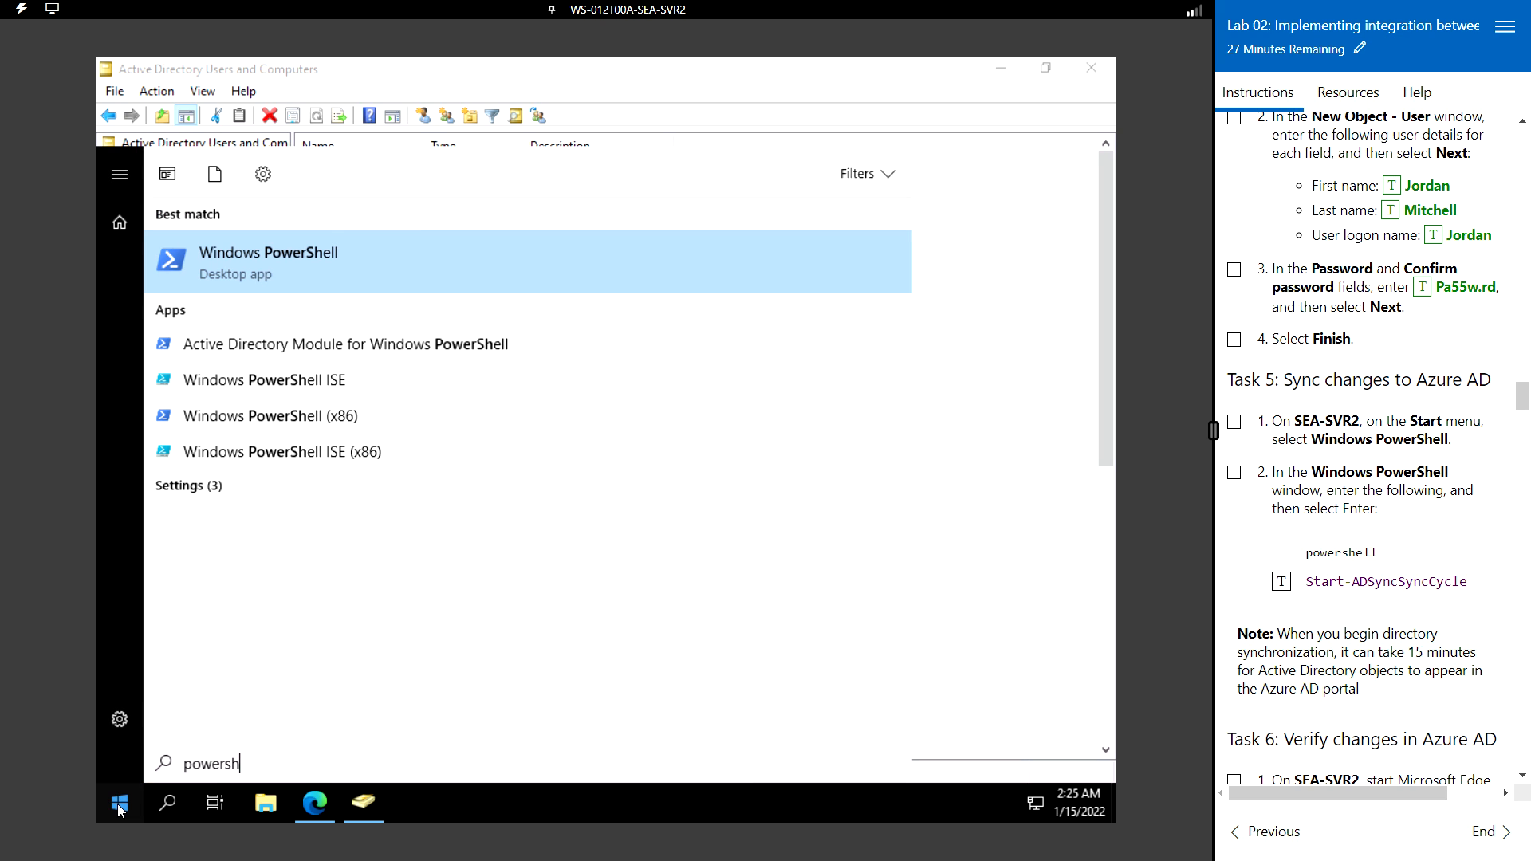
click(290, 269)
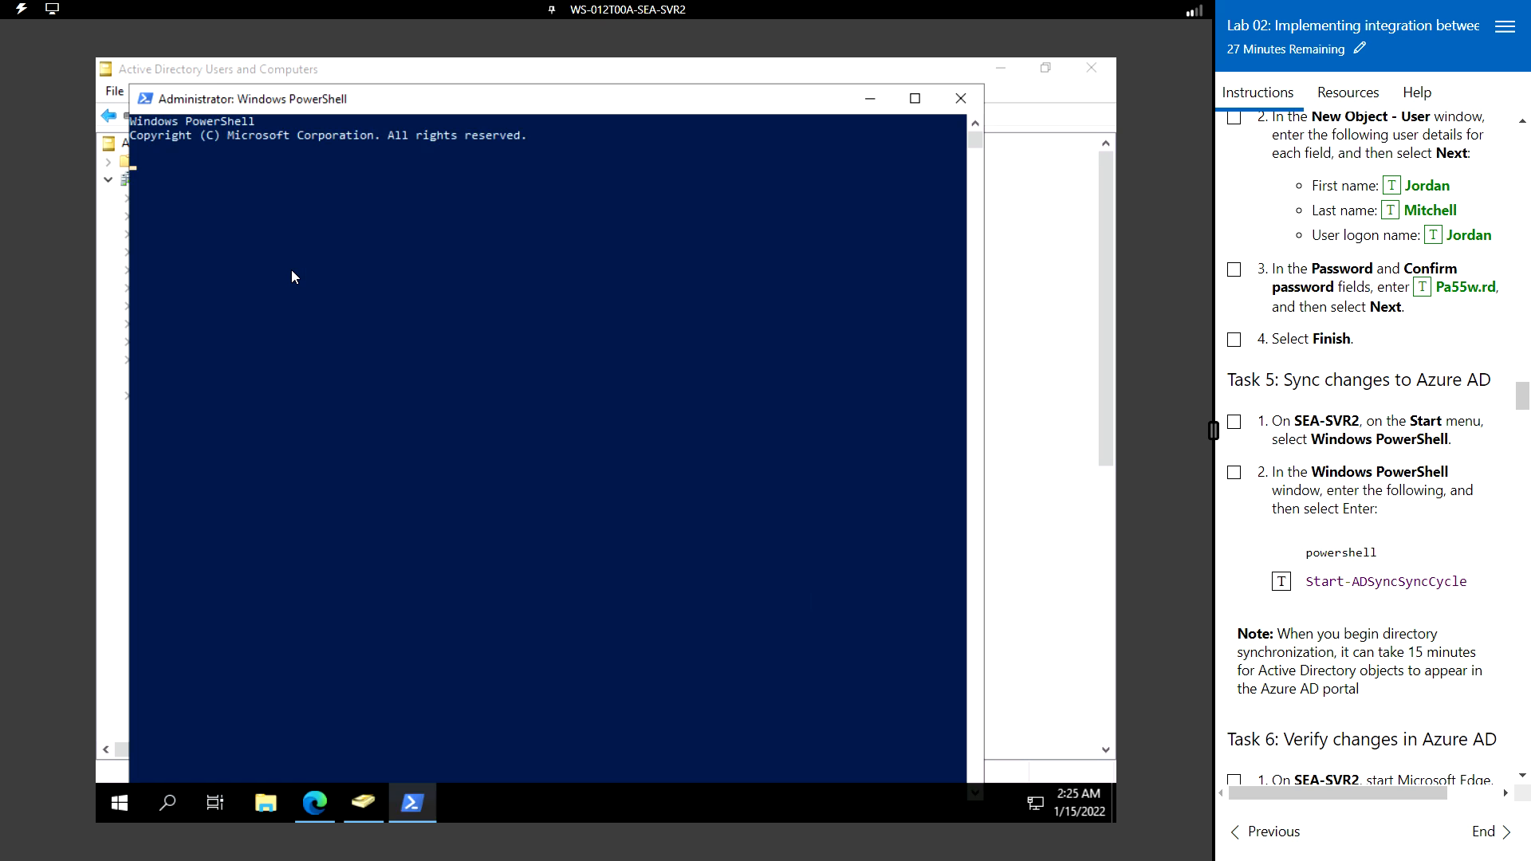
click(915, 99)
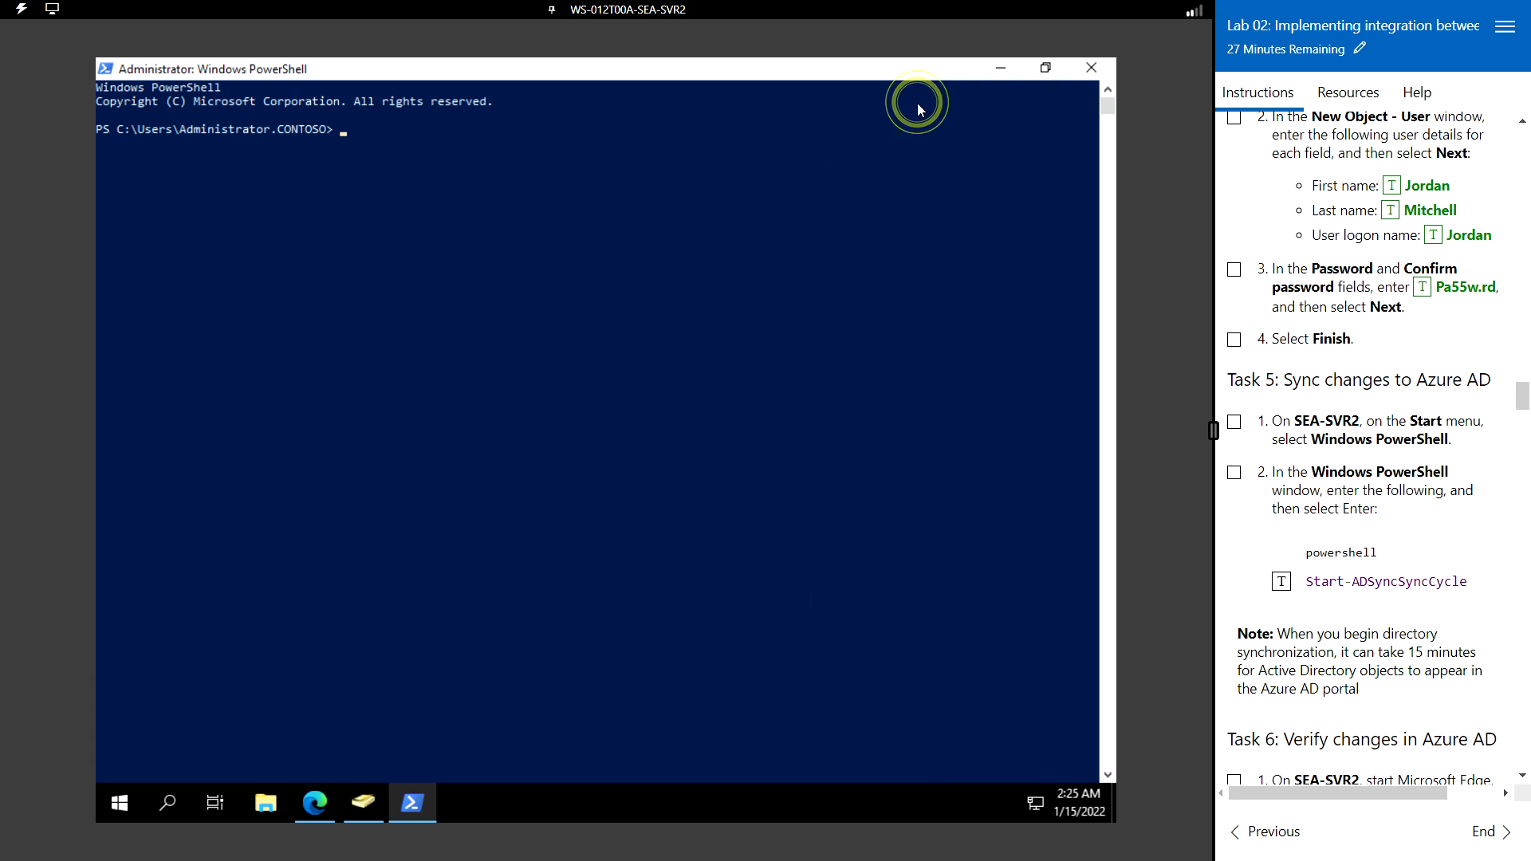
right_click(365, 69)
click(423, 255)
click(192, 114)
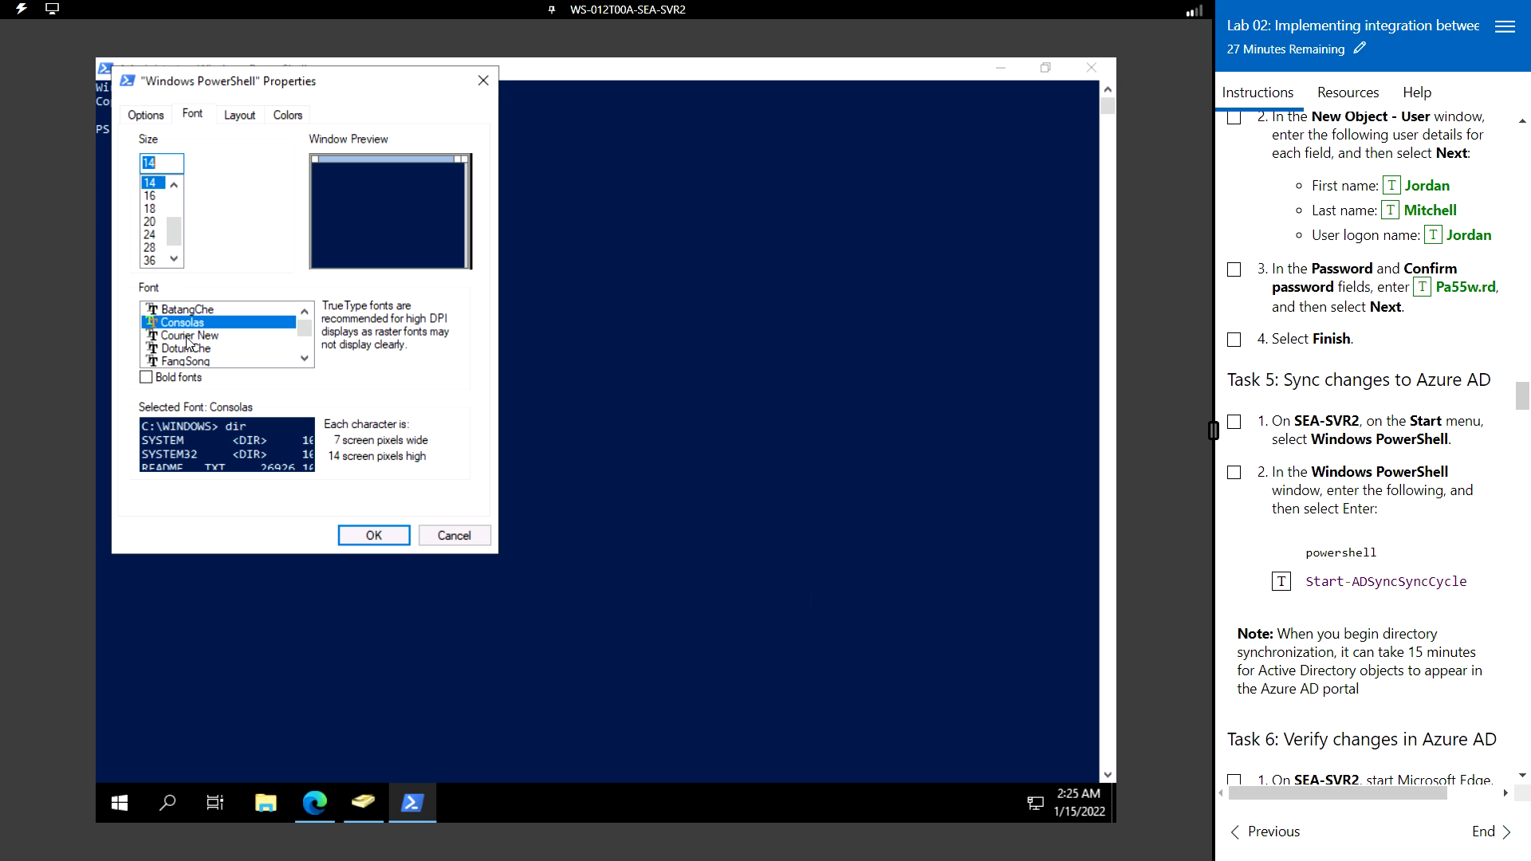
click(173, 377)
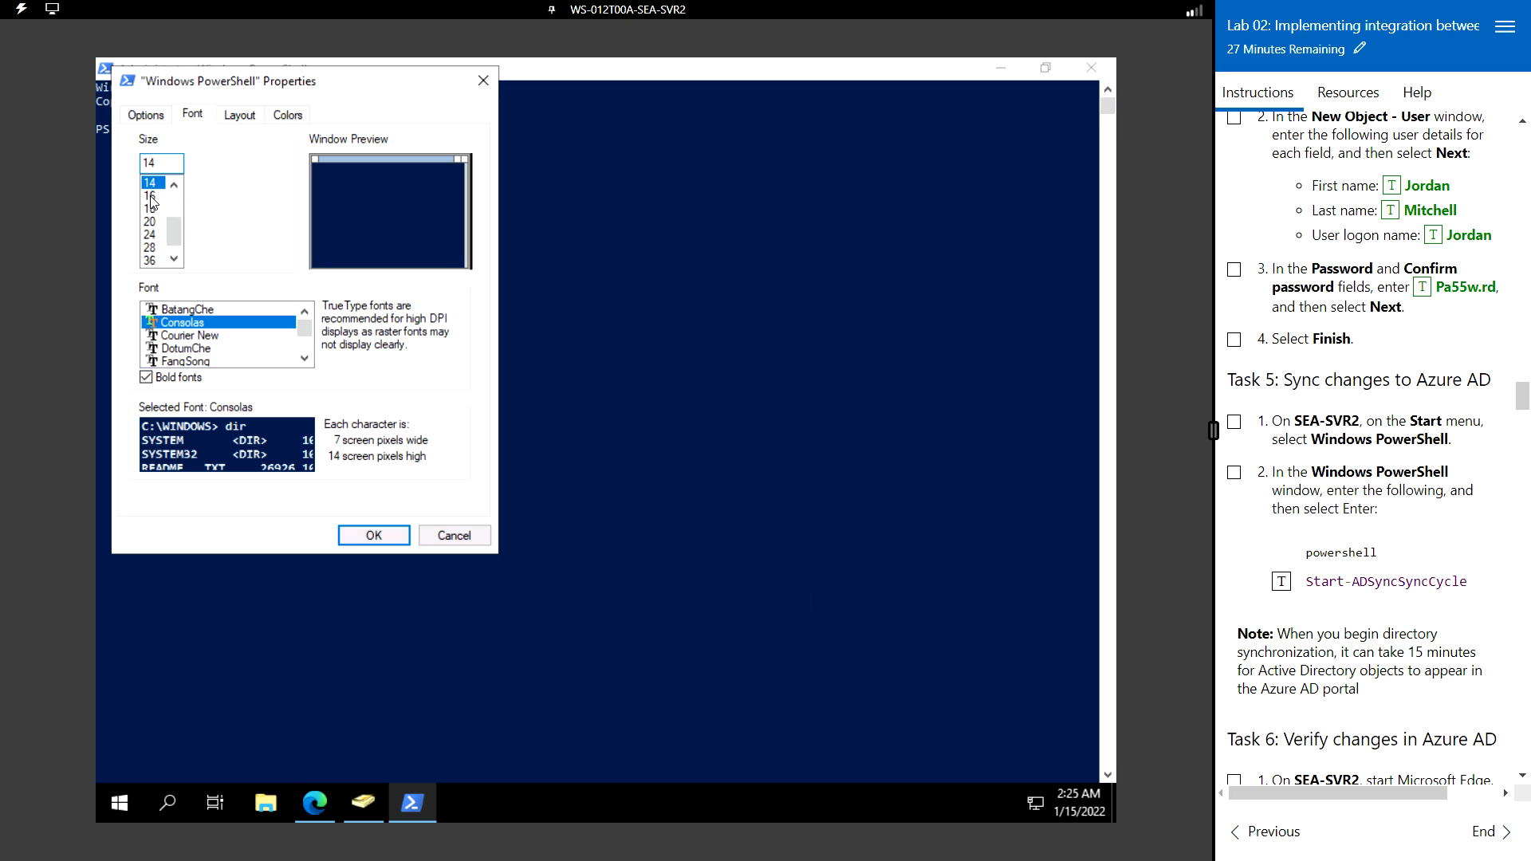
click(150, 195)
click(374, 535)
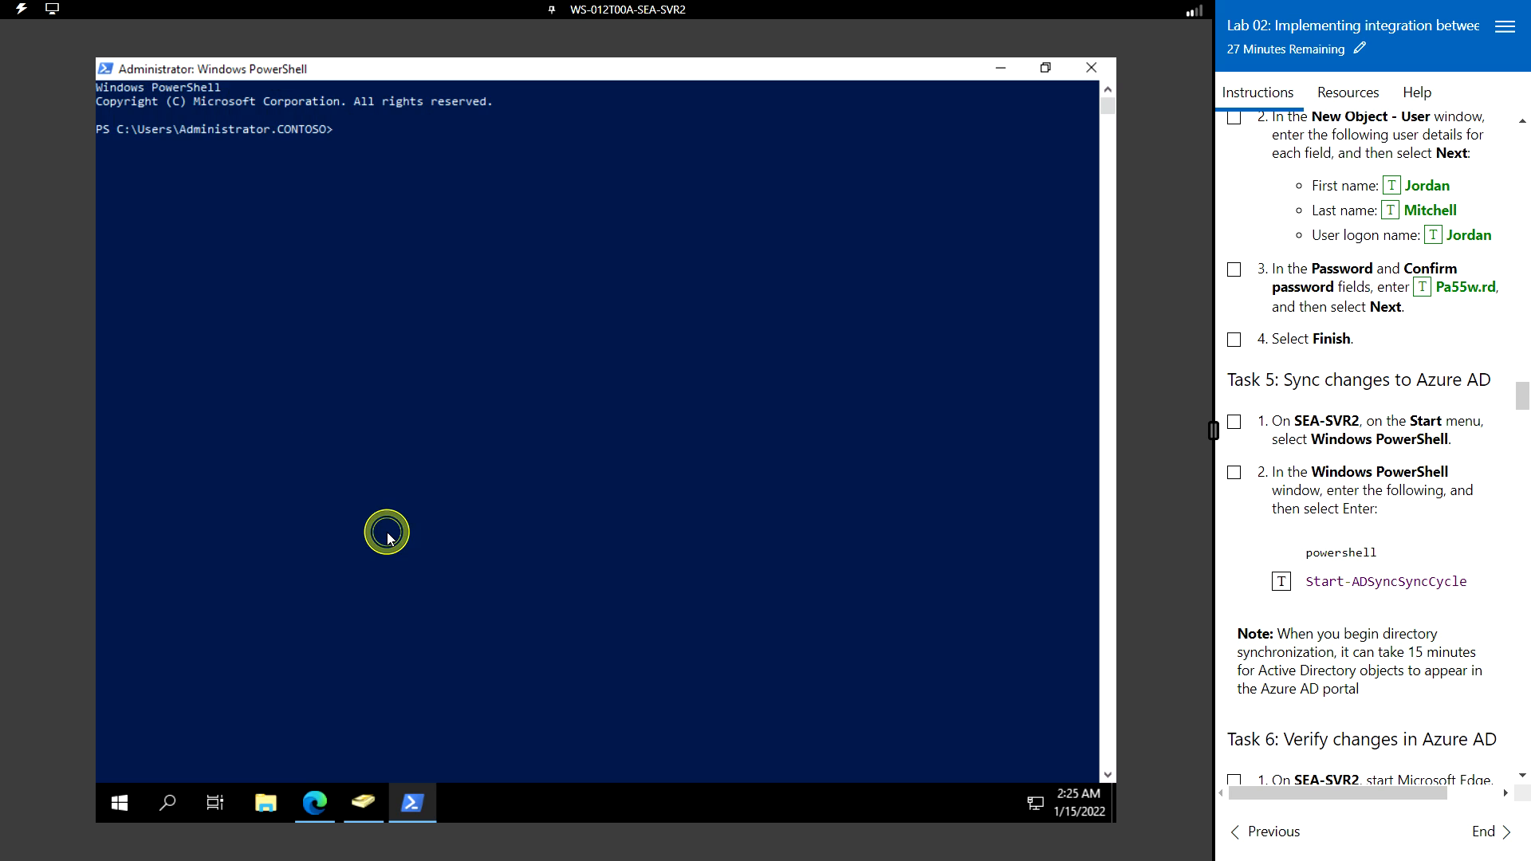
- Run Start-ADSyncSyncCycle using Tab completion and confirm the Result shows Success
click(384, 140)
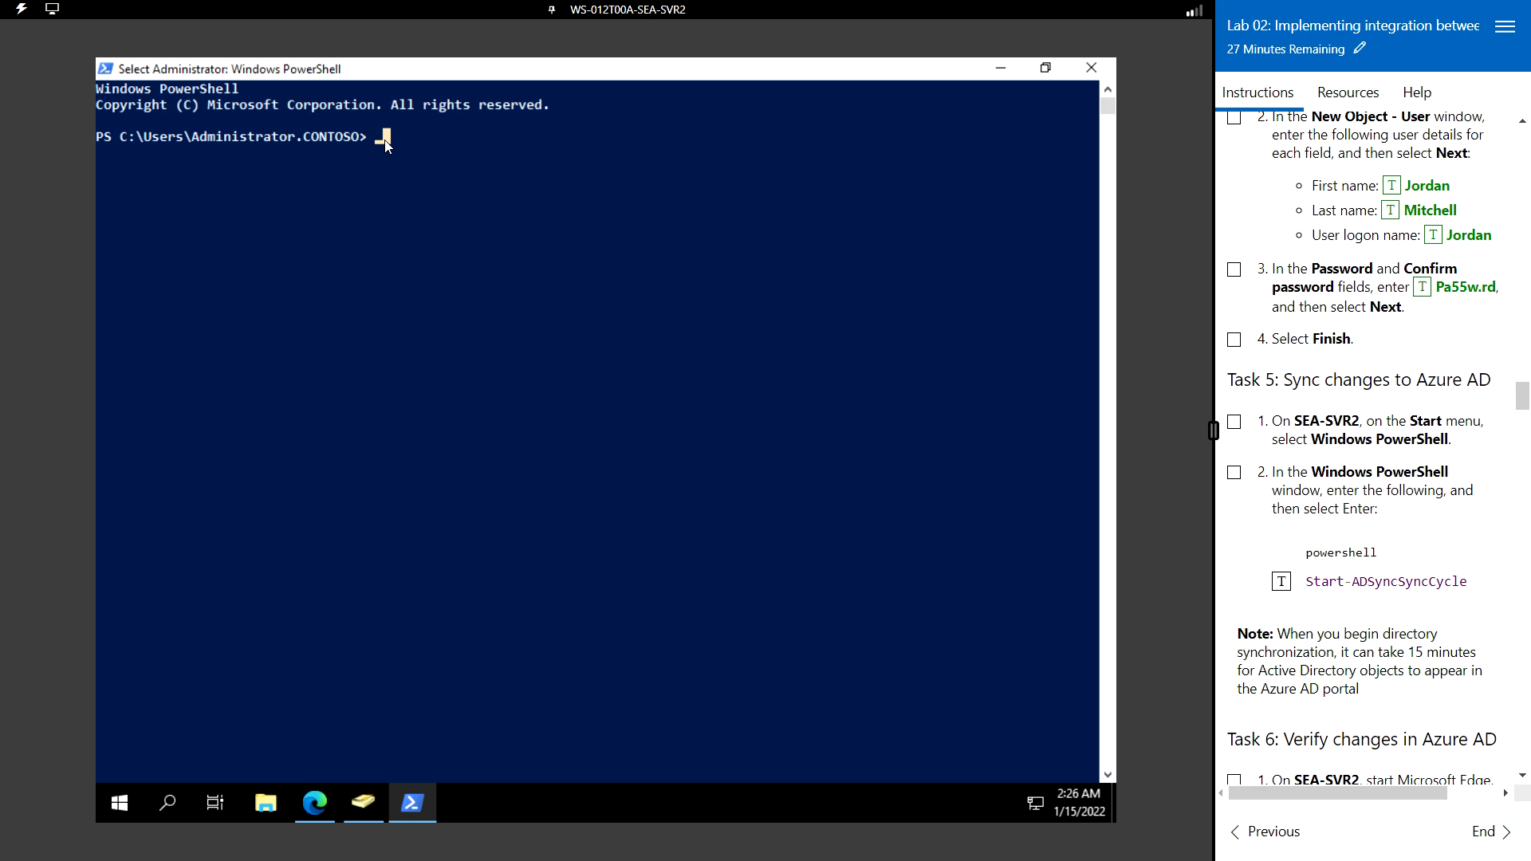
text(start)
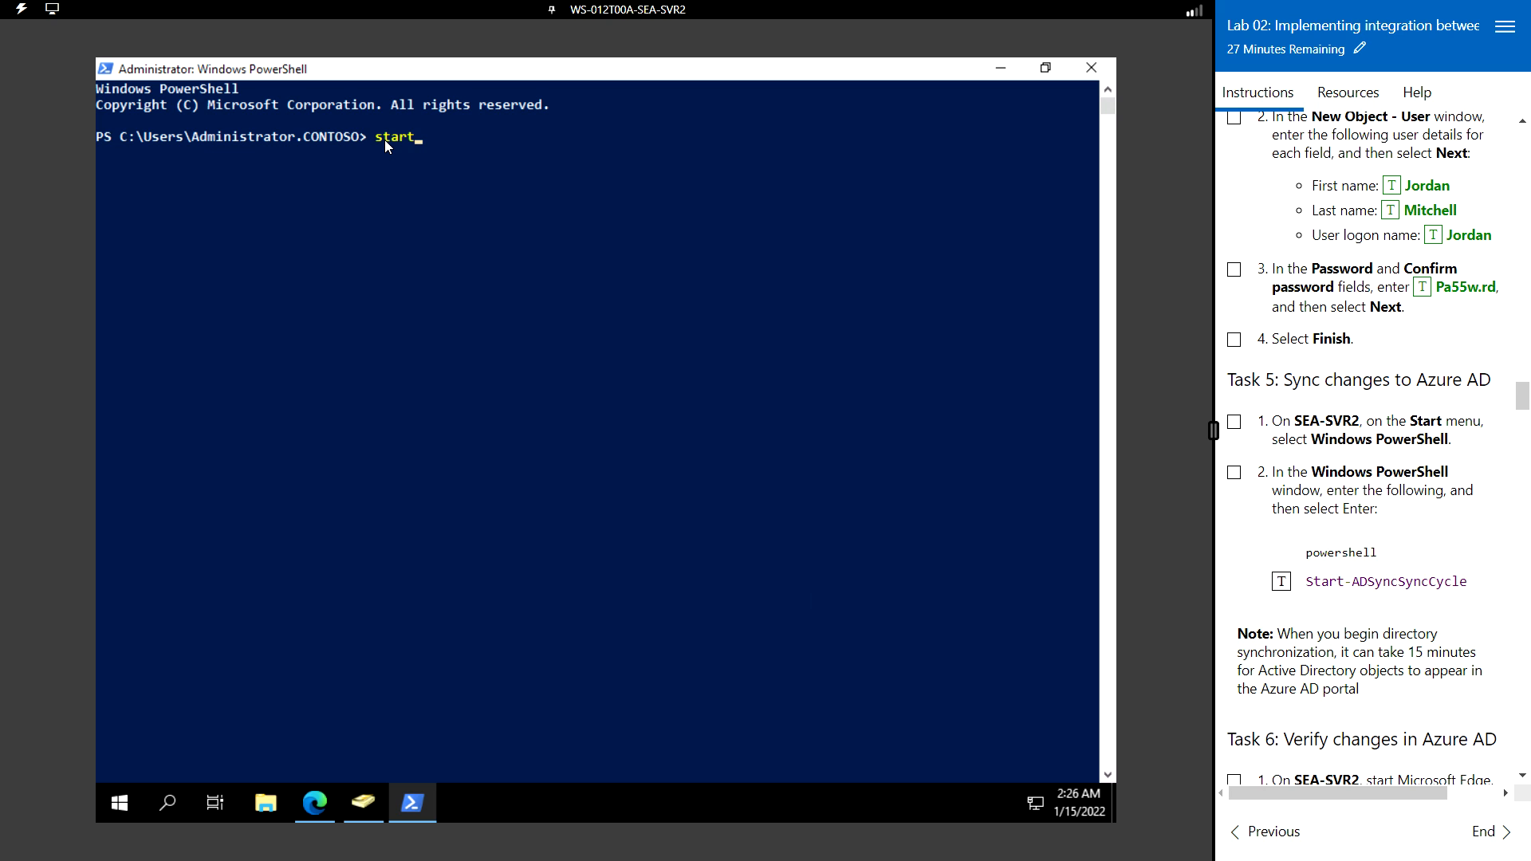
text(-adsy)
key(Tab)
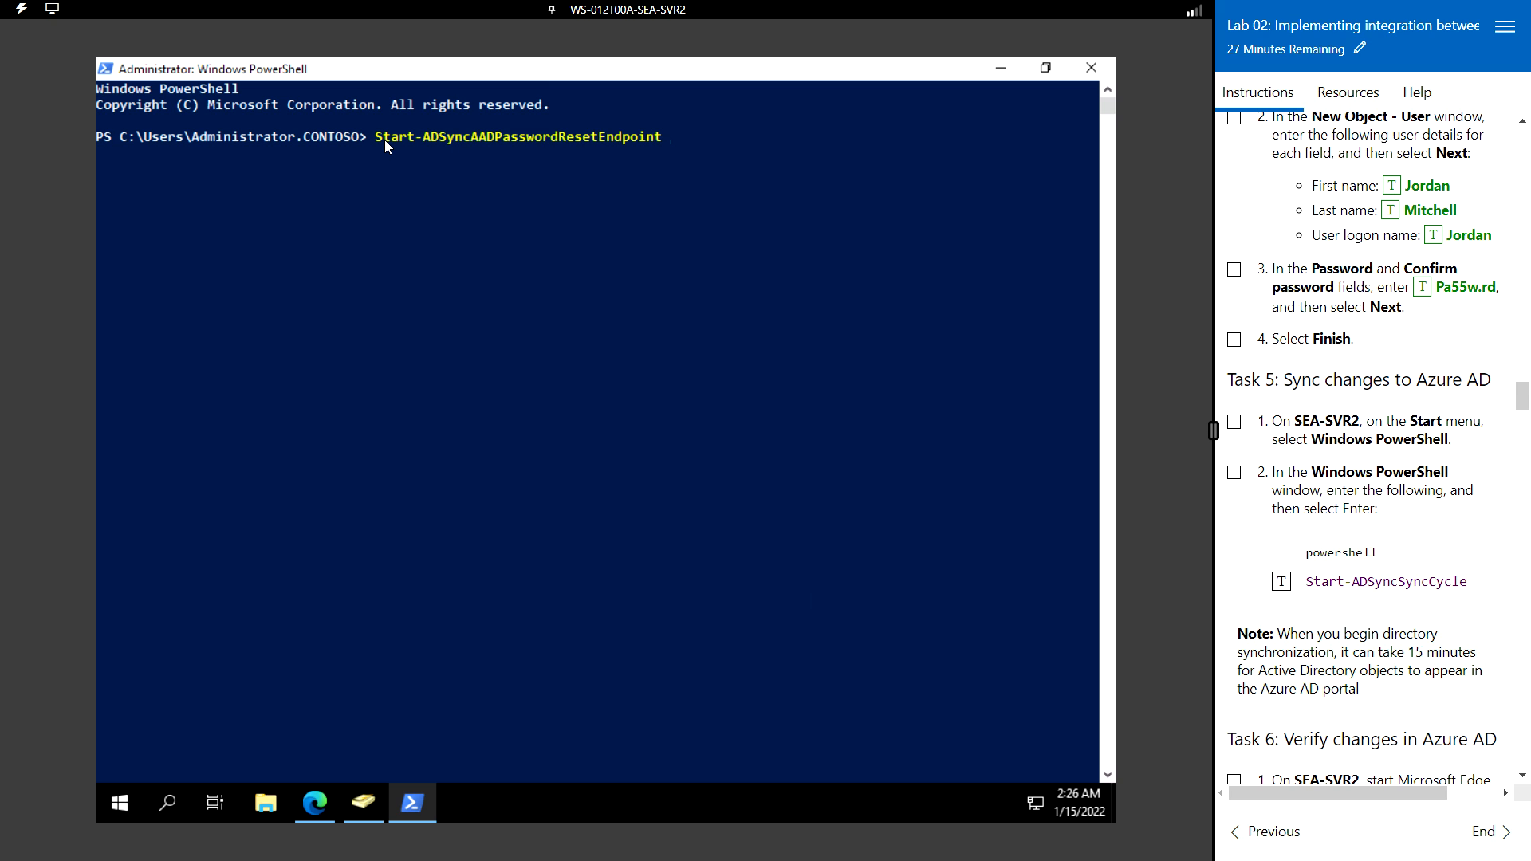
key(Tab)
key(Tab)
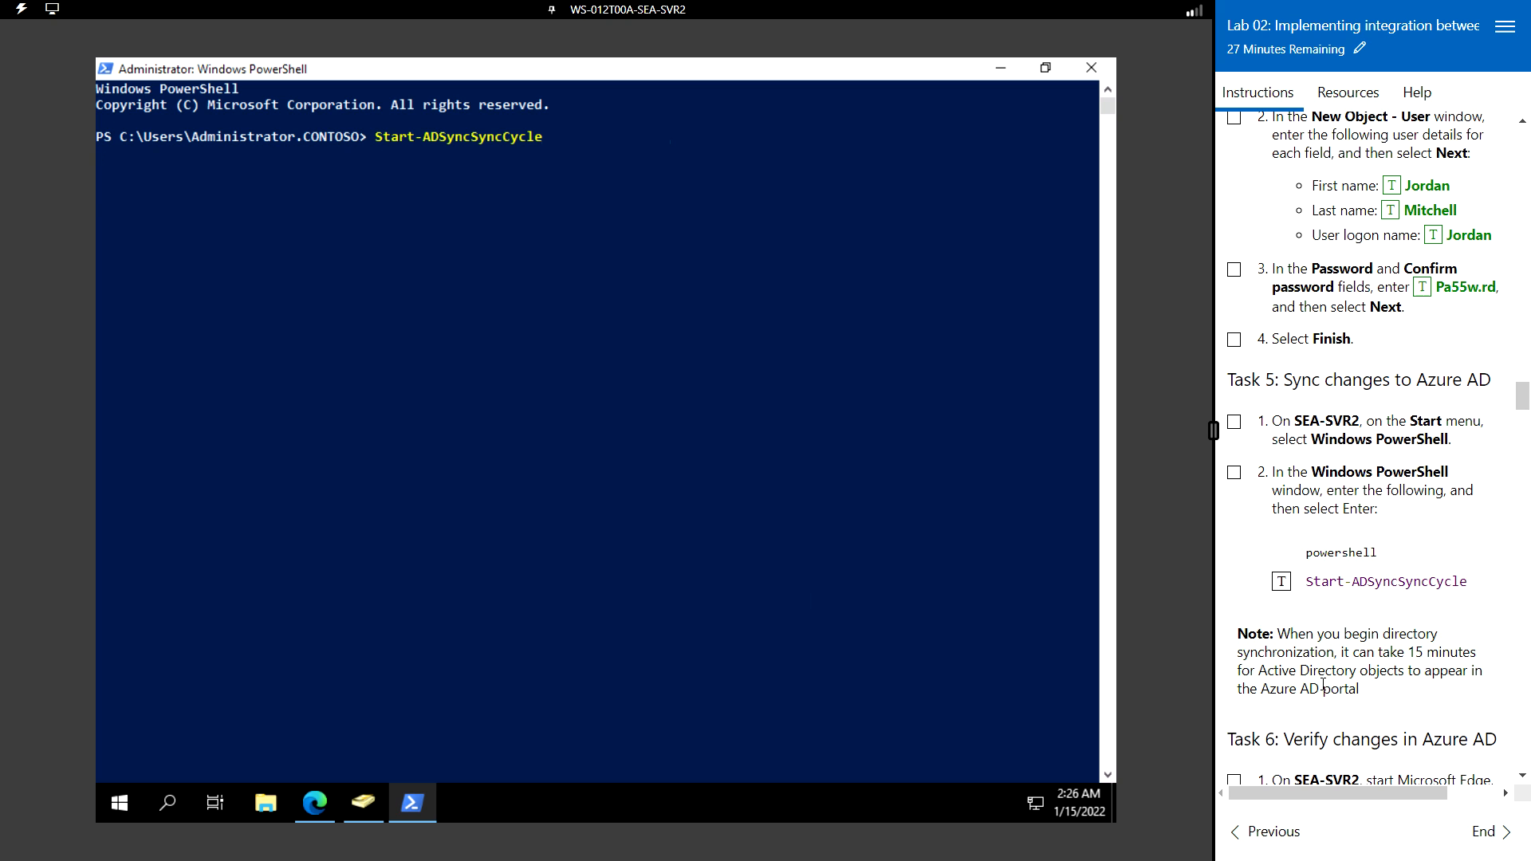
scroll(1323, 684, down, 3)
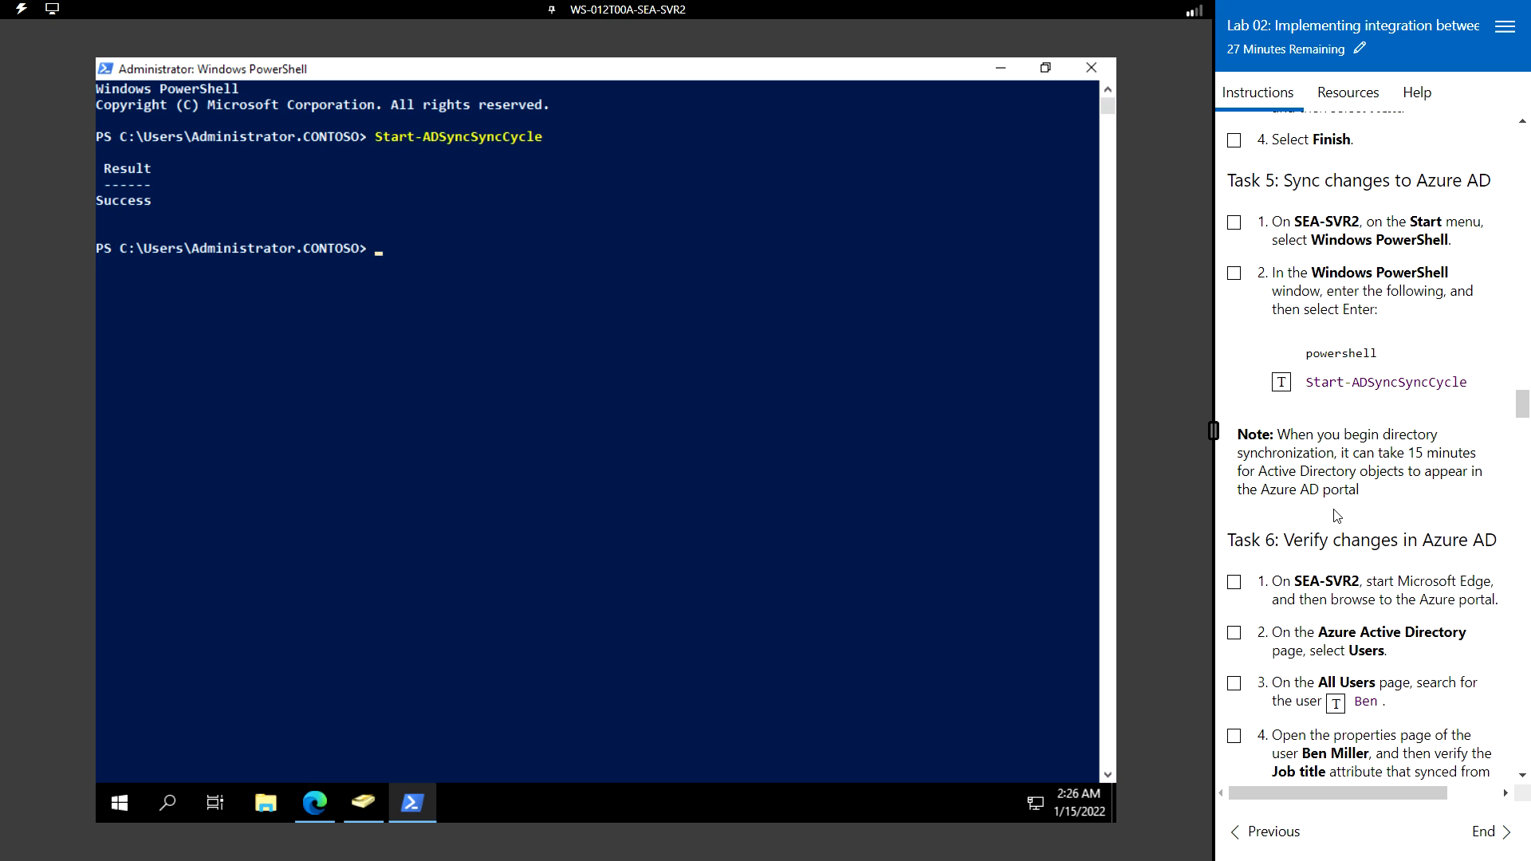
scroll(1333, 510, down, 1)
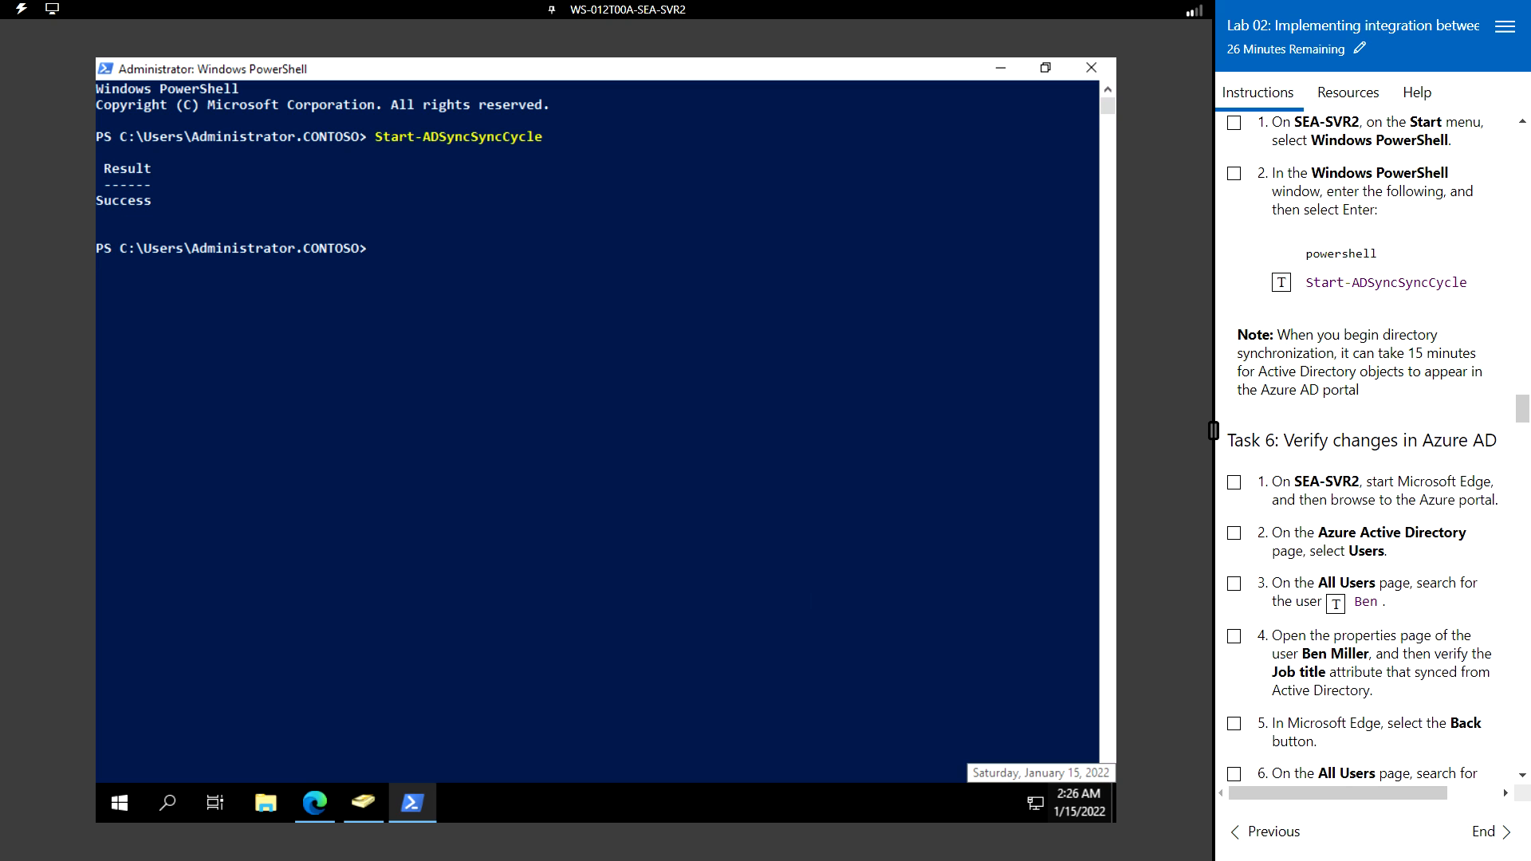
scroll(1368, 446, down, 3)
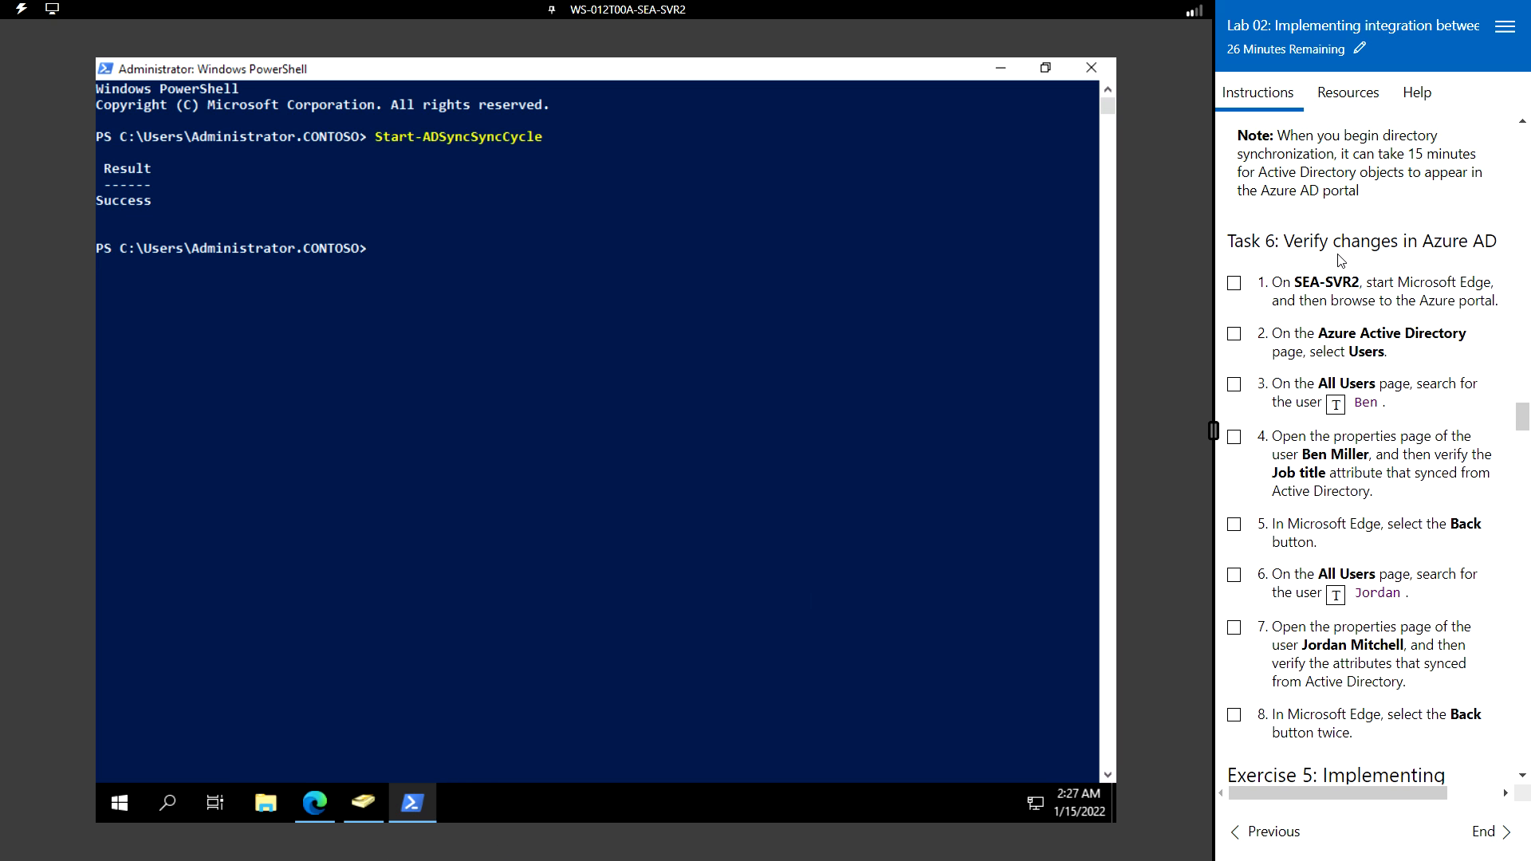
click(317, 810)
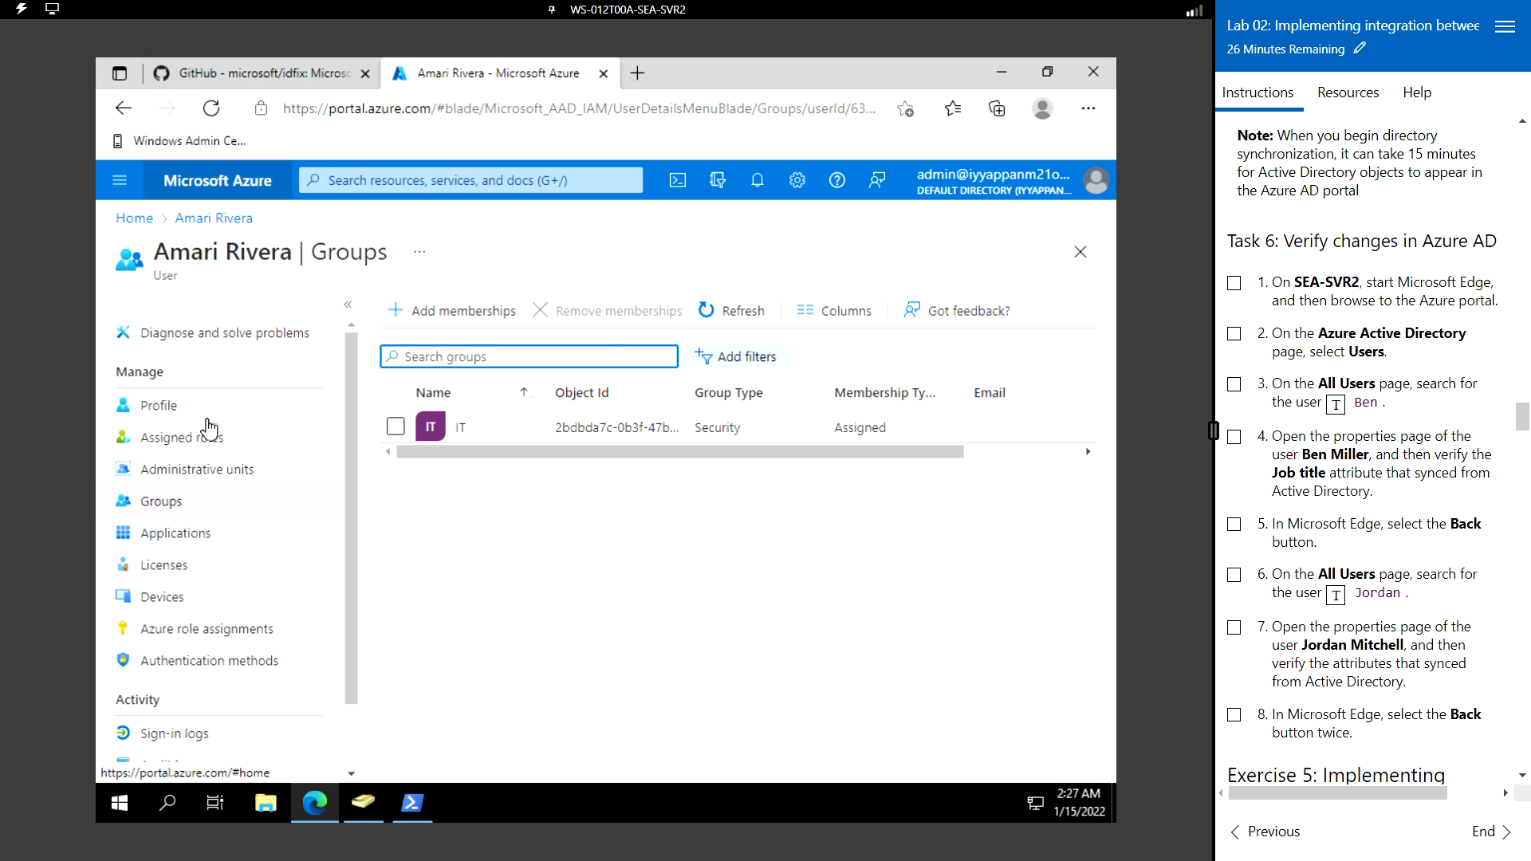
- Go to the Azure portal home and open the Users list in Azure Active Directory
click(249, 194)
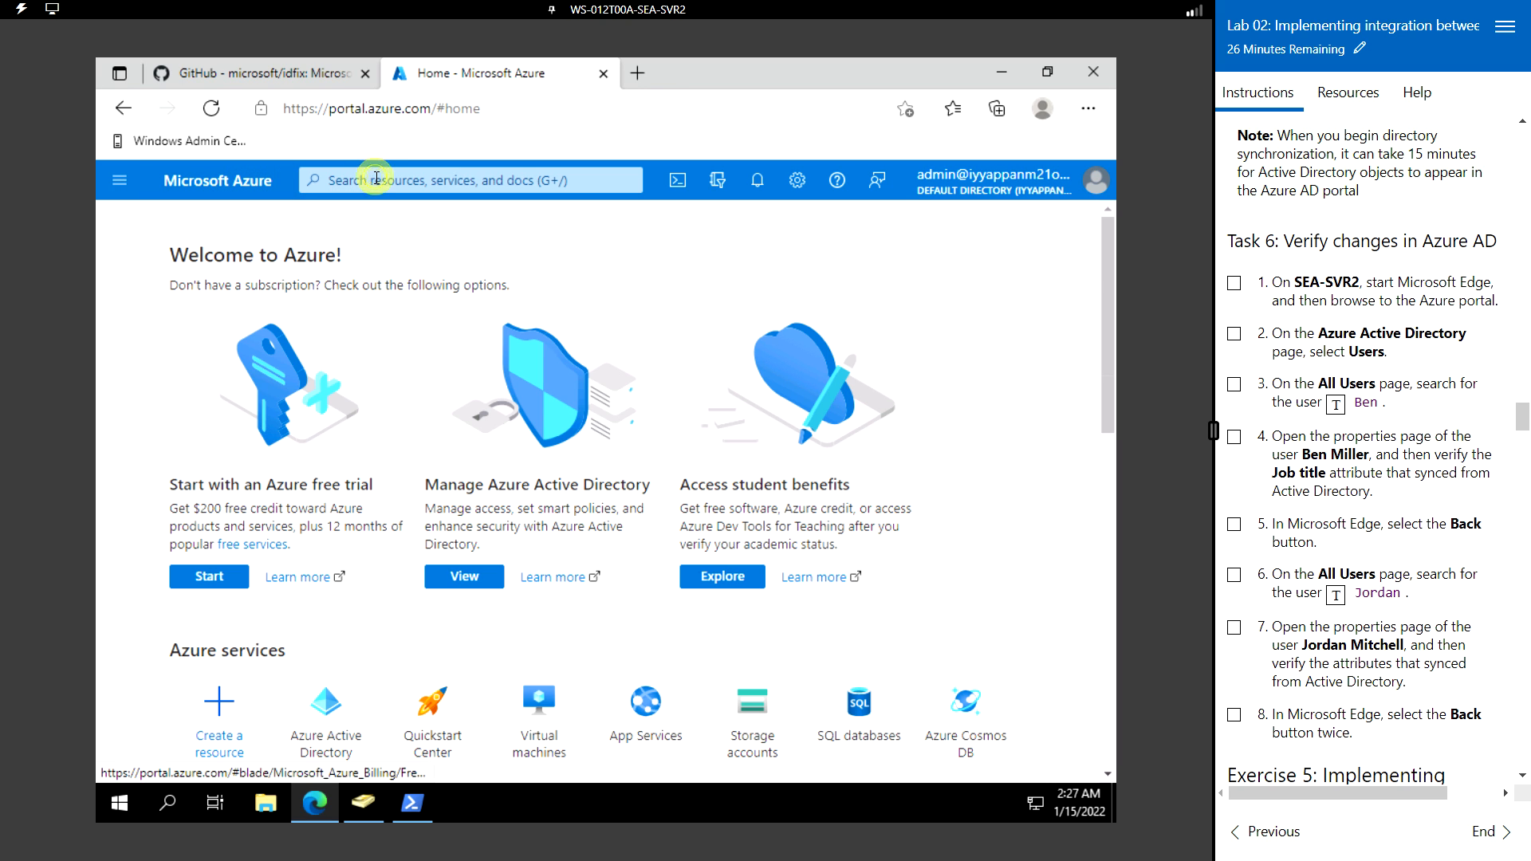
click(376, 178)
click(383, 257)
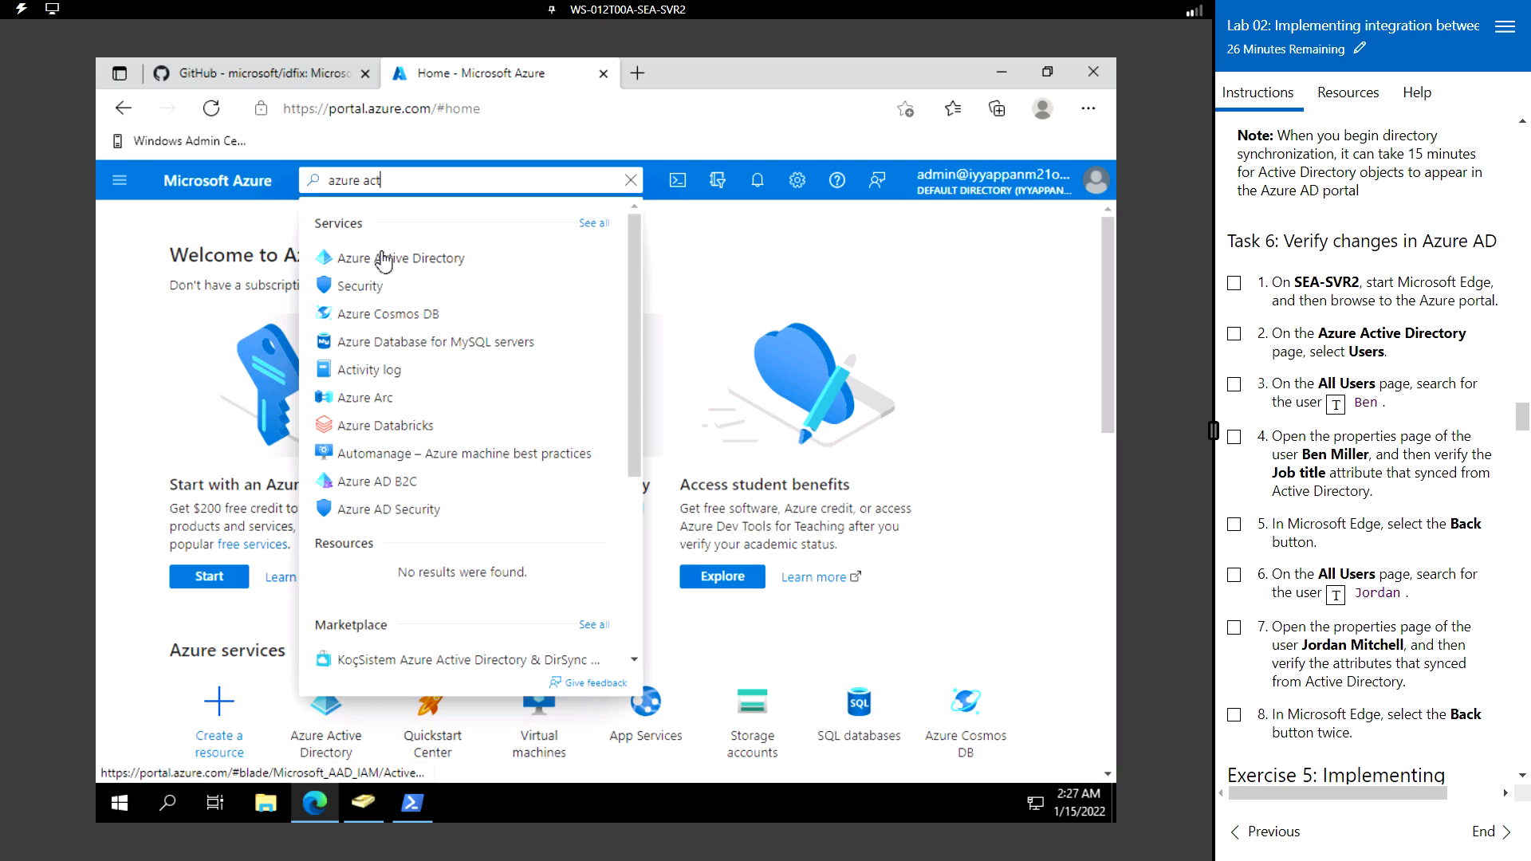
click(396, 258)
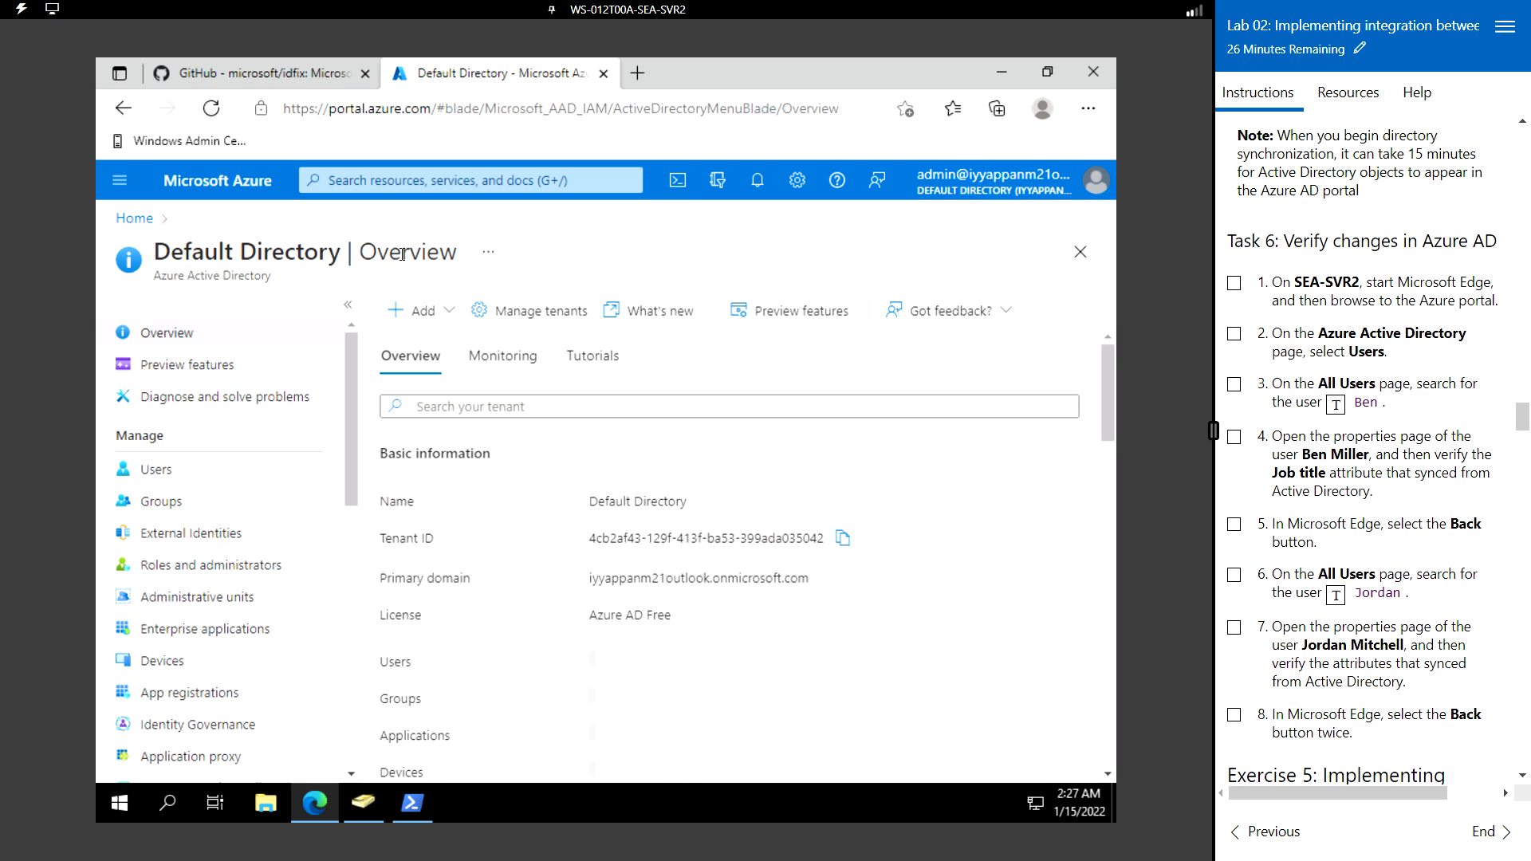
click(167, 470)
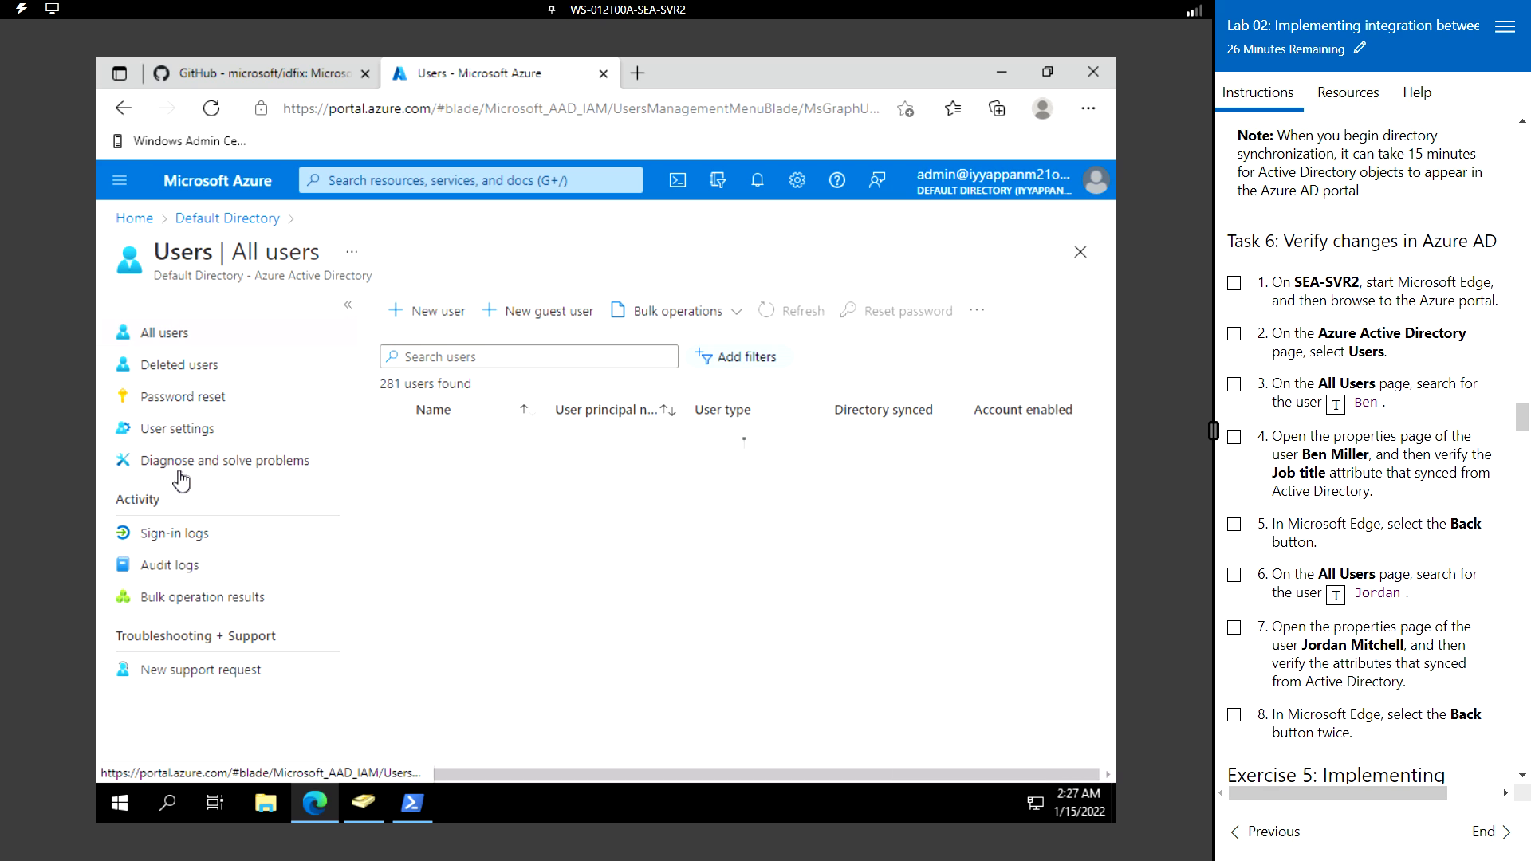
- Search for the synced Sales user and confirm their profile's Job title reads Manager
click(508, 360)
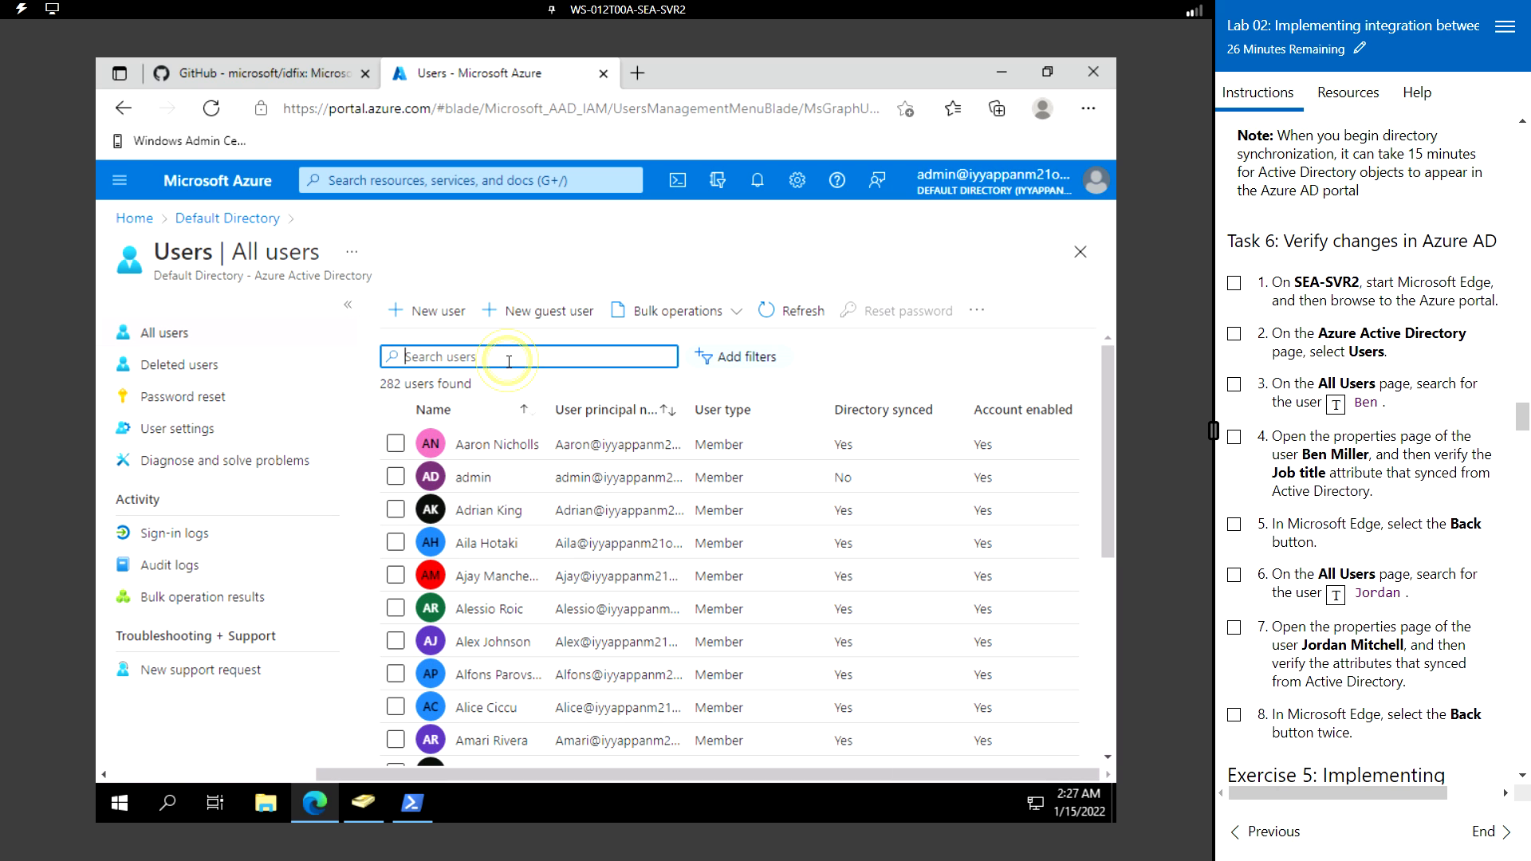
text(ben)
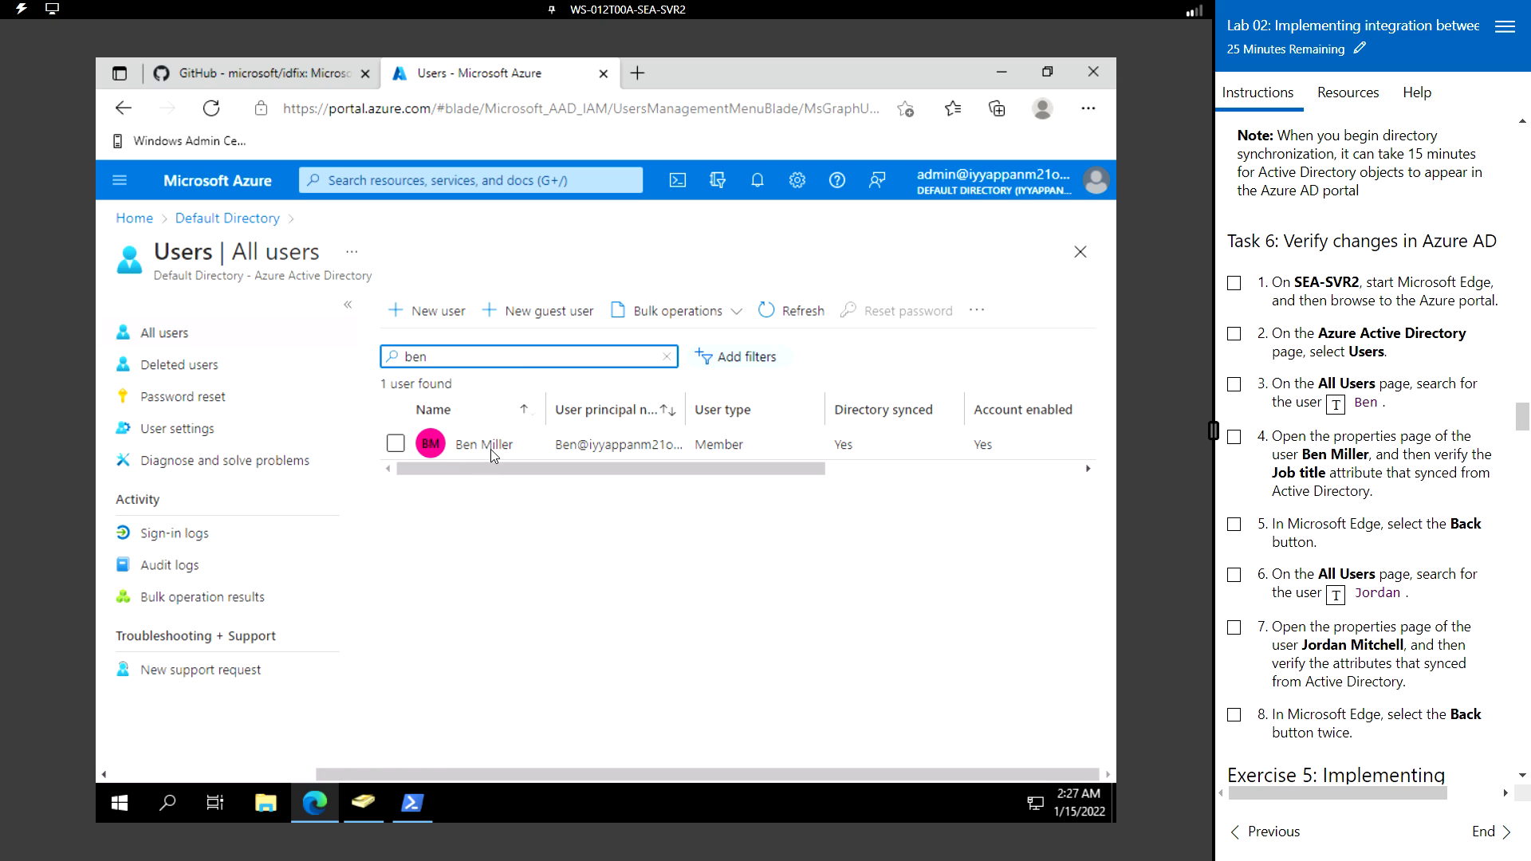
click(494, 452)
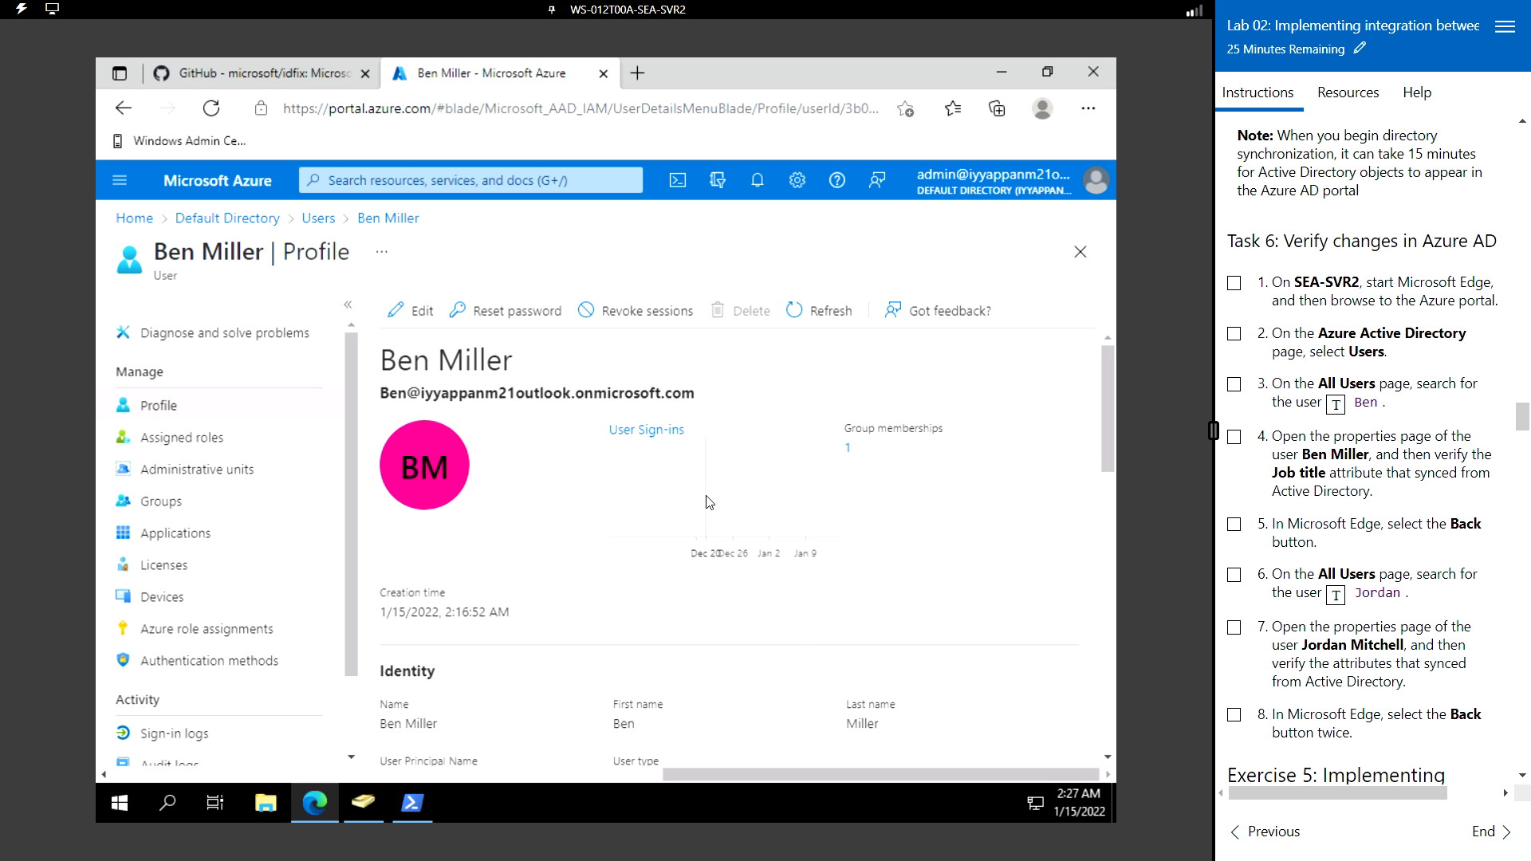
scroll(705, 503, down, 8)
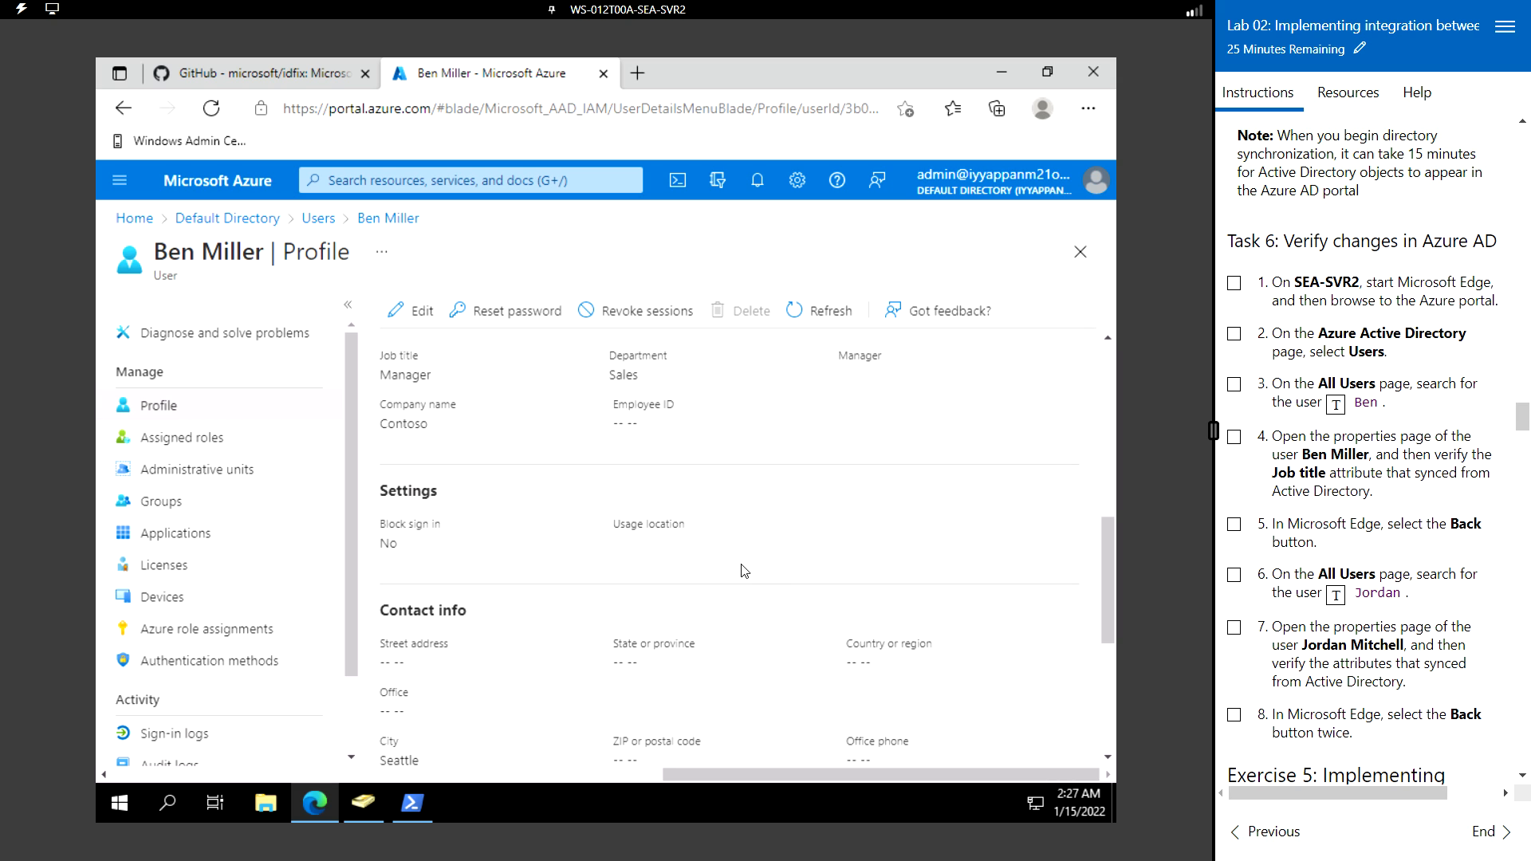
scroll(778, 574, up, 3)
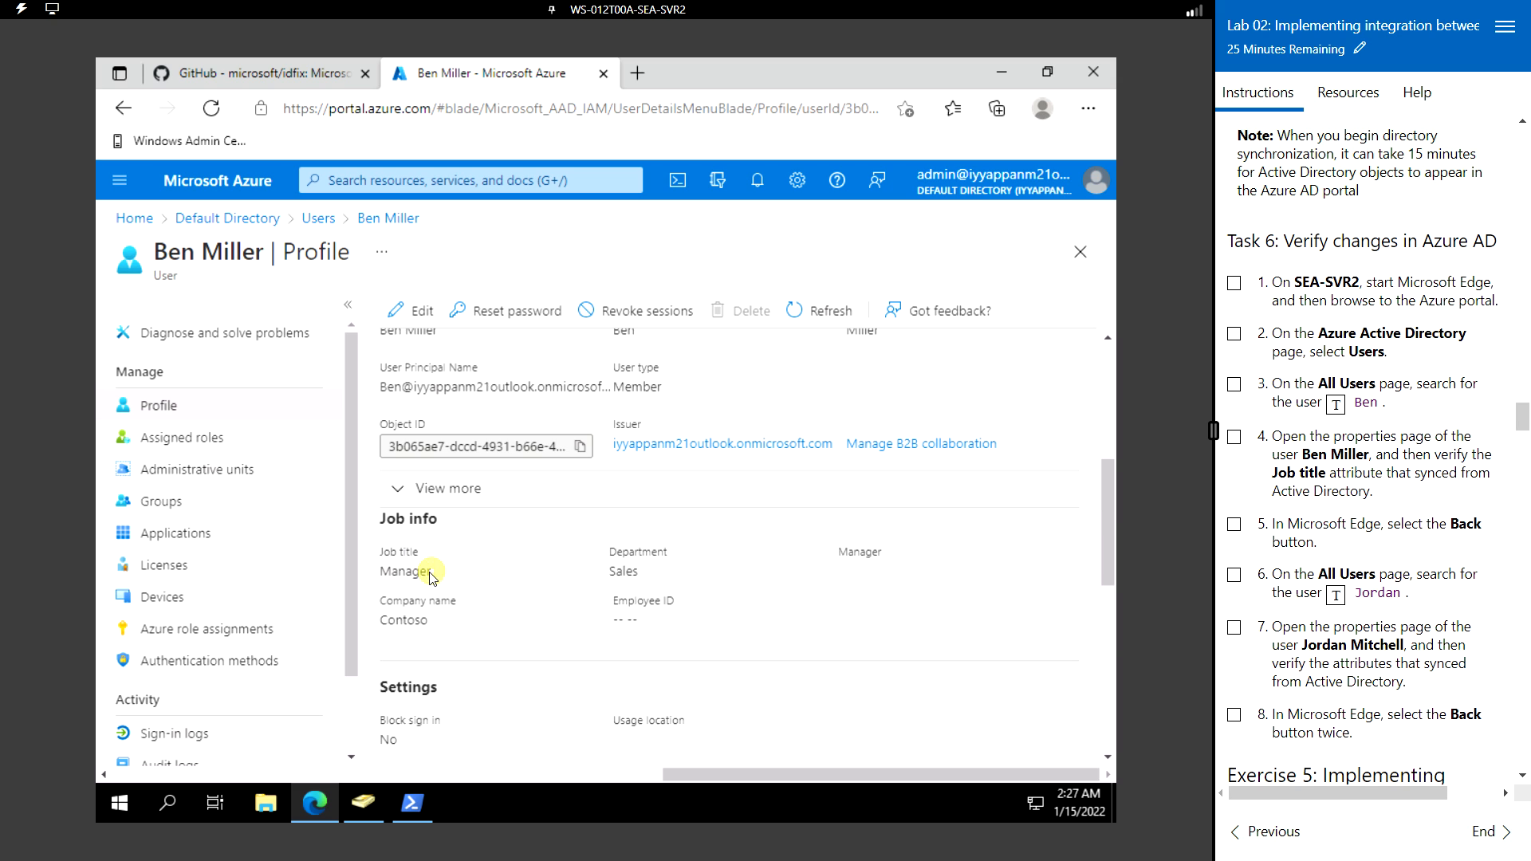
drag(431, 573, 380, 578)
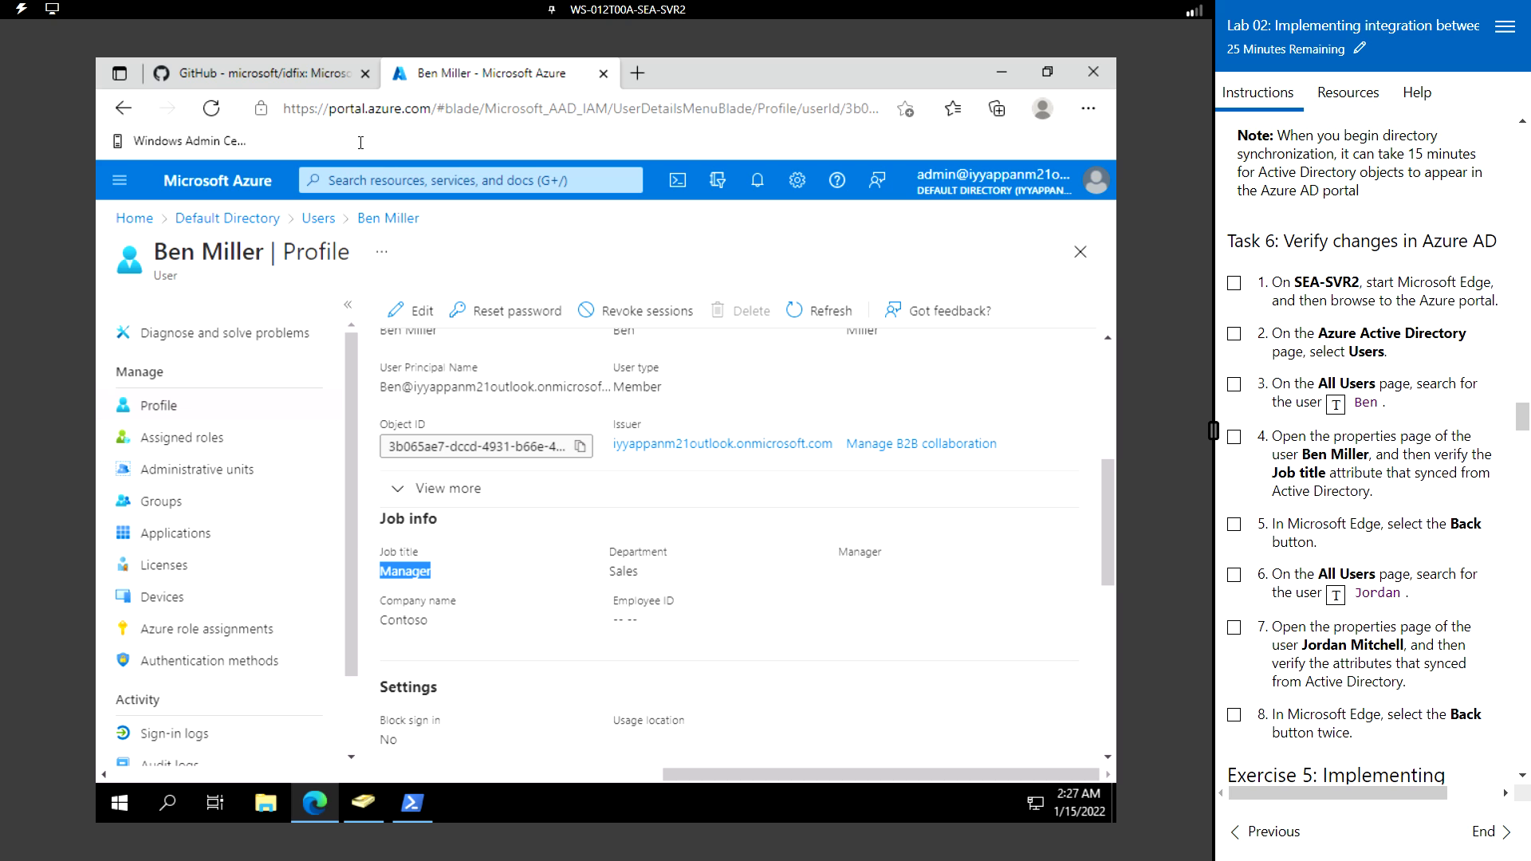
- Go back to All users and search for the newly created Sales user by name
click(122, 110)
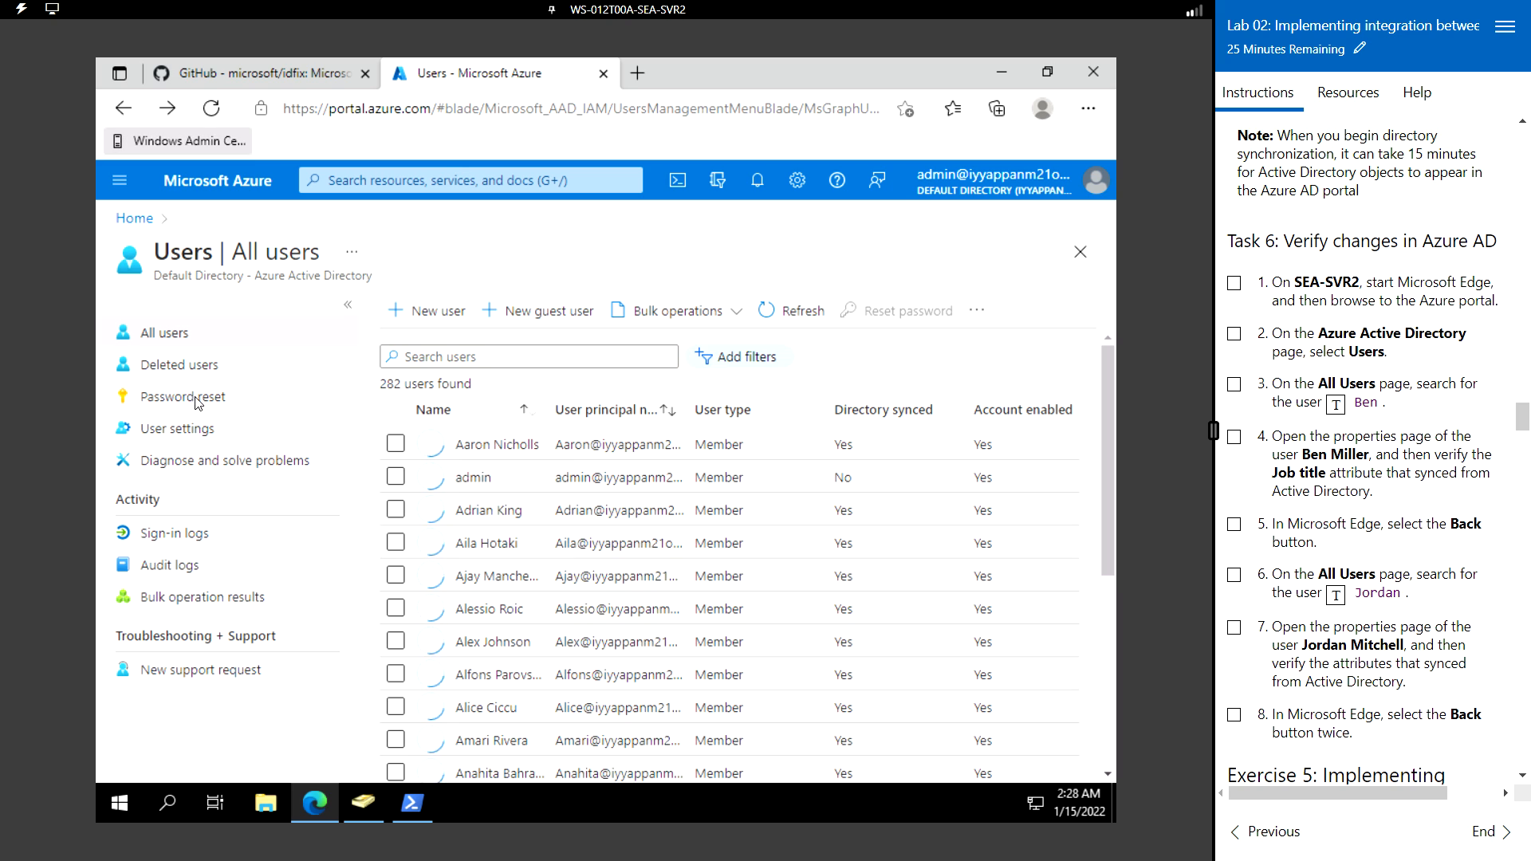
click(489, 358)
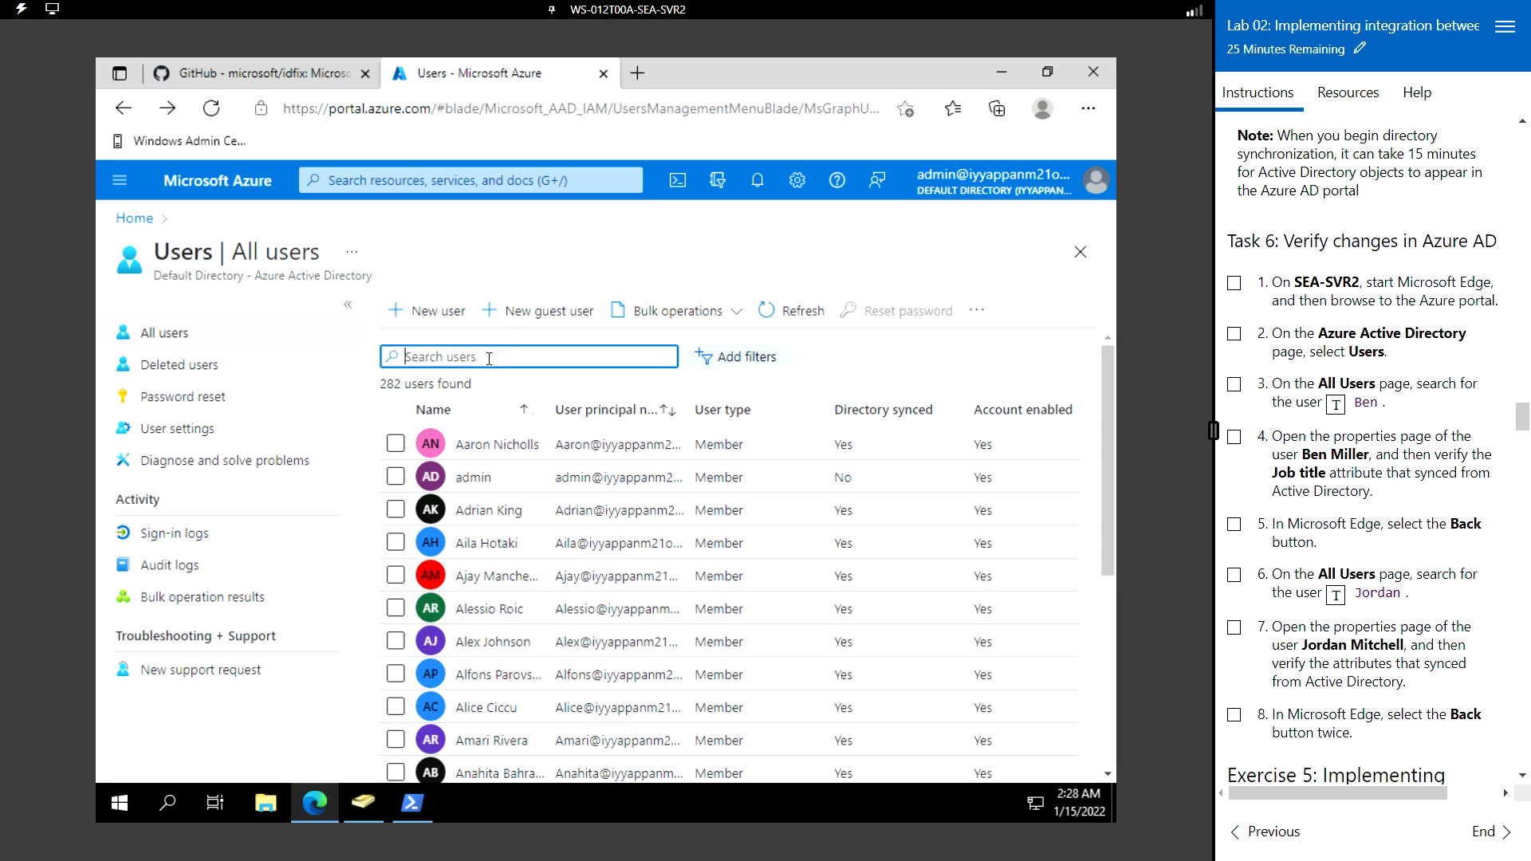
text(Jordan)
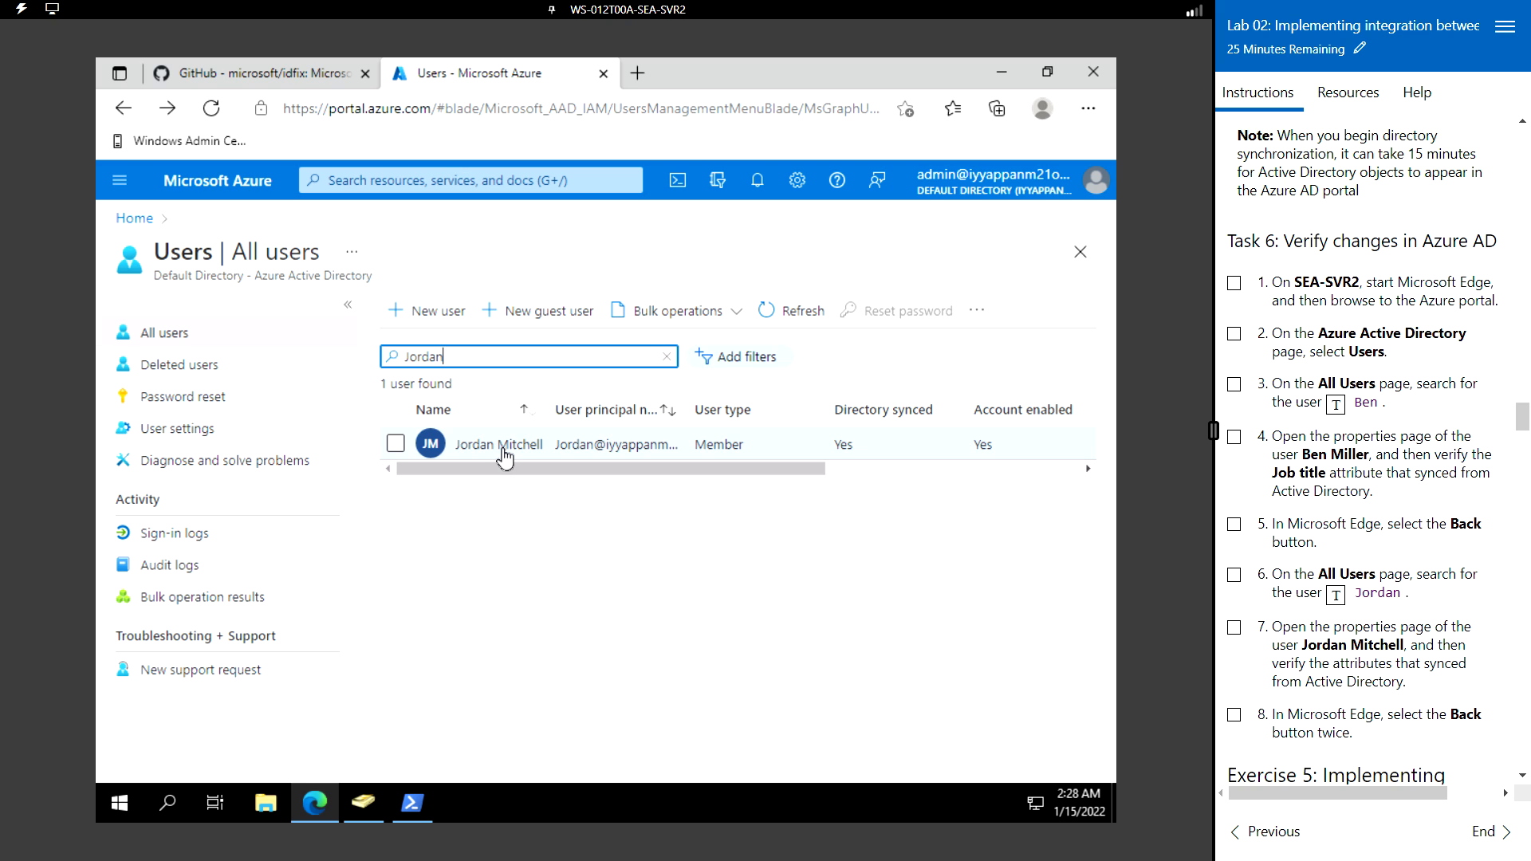
- Open the new user's profile, check the Identity, Job info and Contact info sections, then go back
click(500, 448)
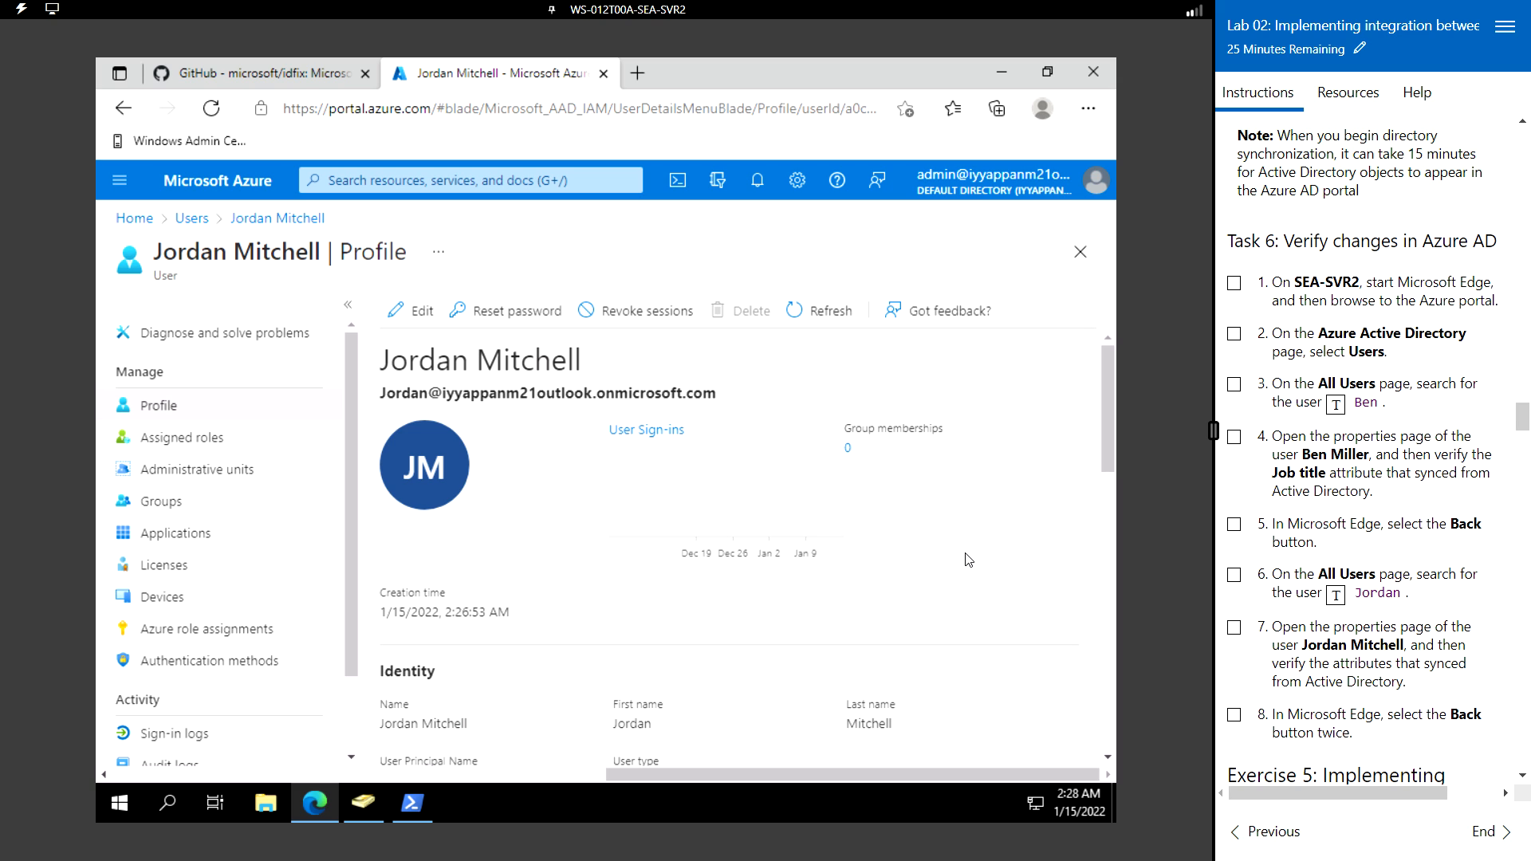
scroll(967, 559, down, 2)
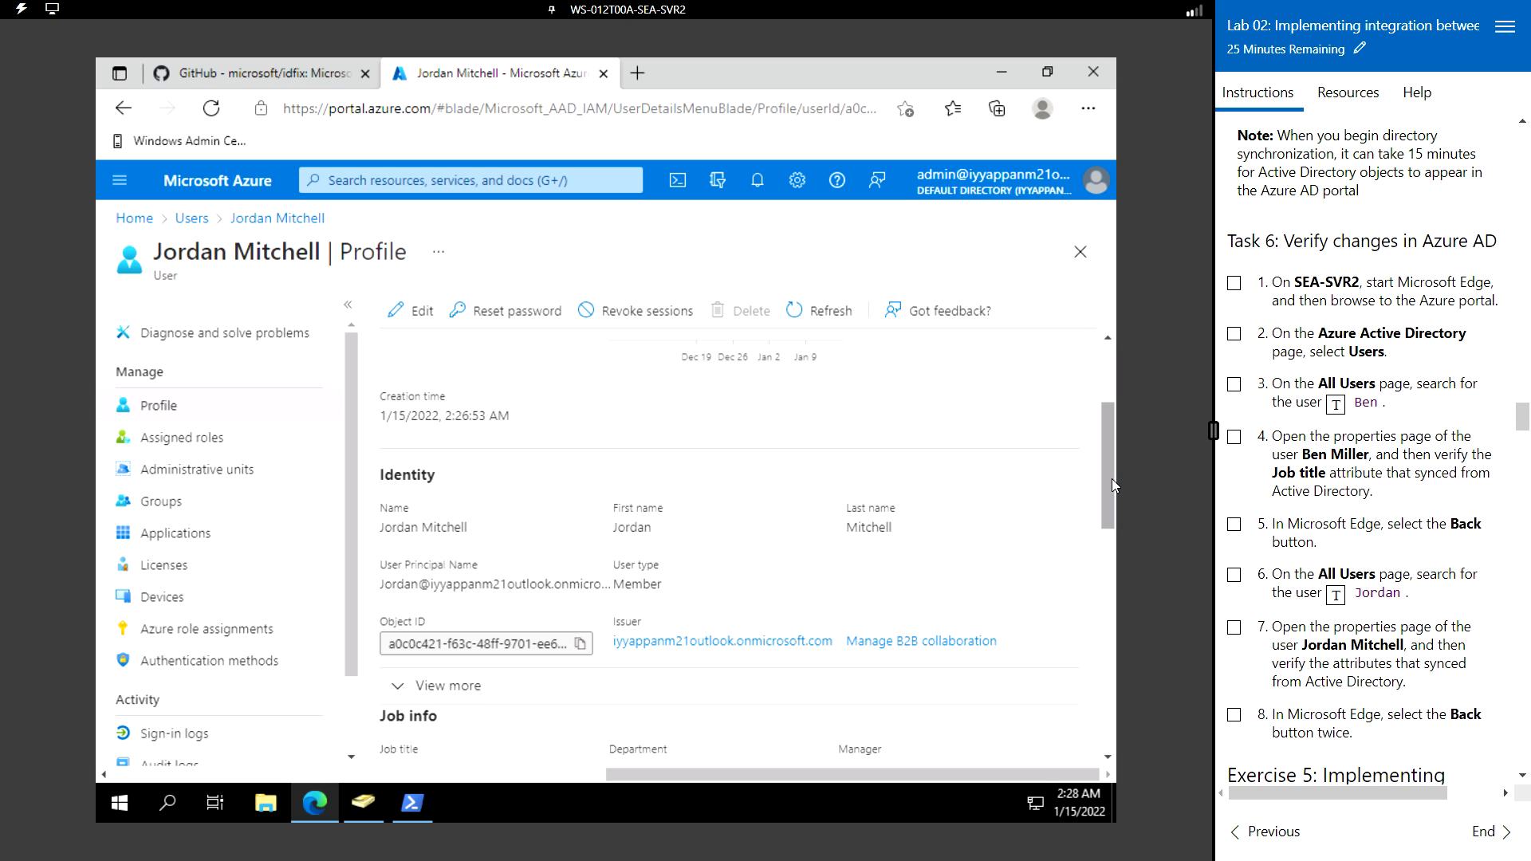
drag(1111, 484, 1115, 734)
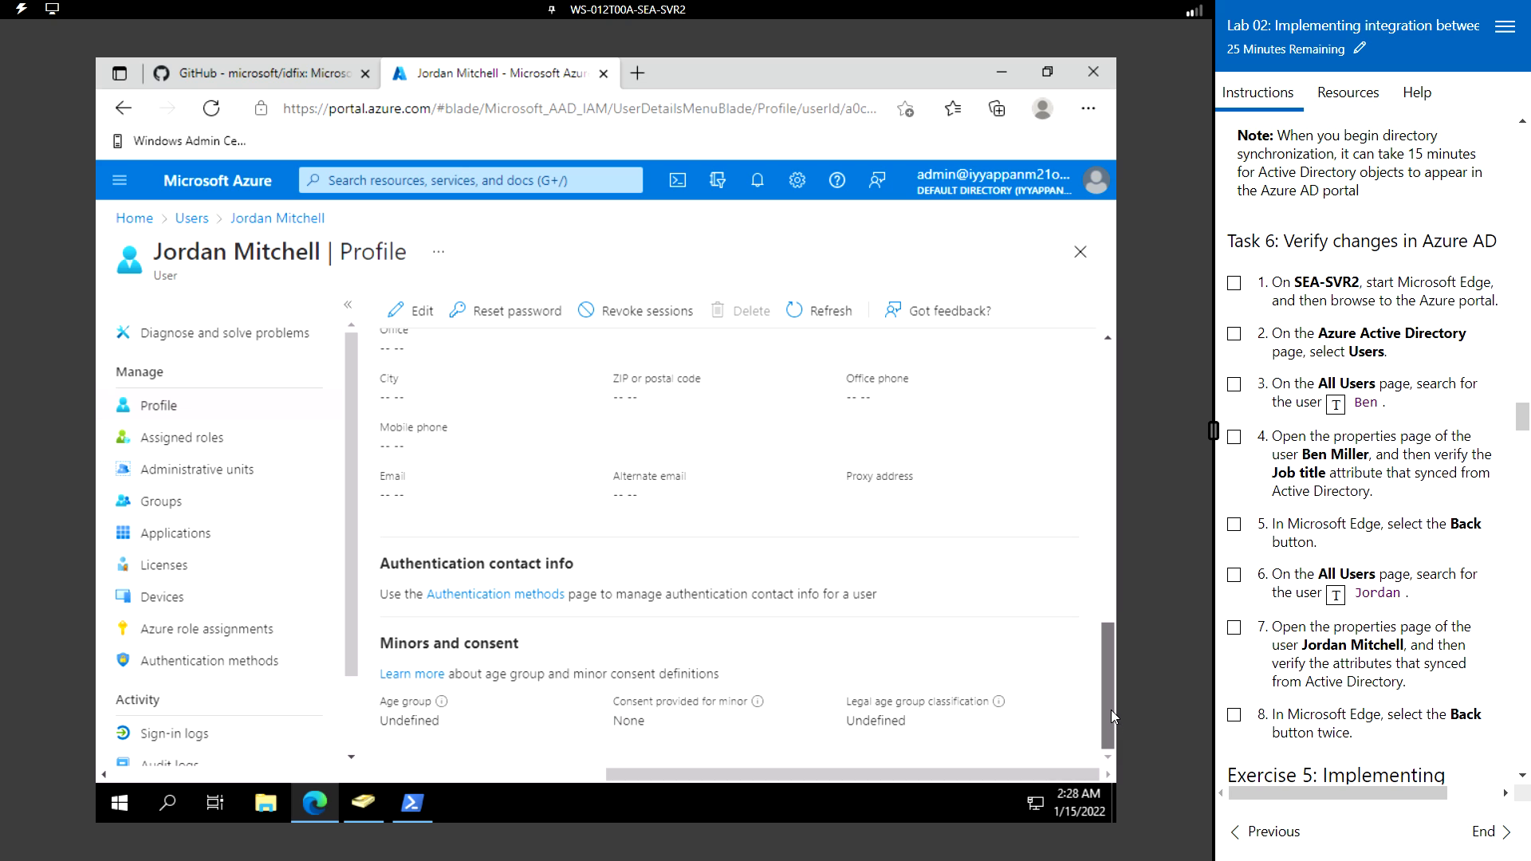
drag(1112, 710, 1112, 614)
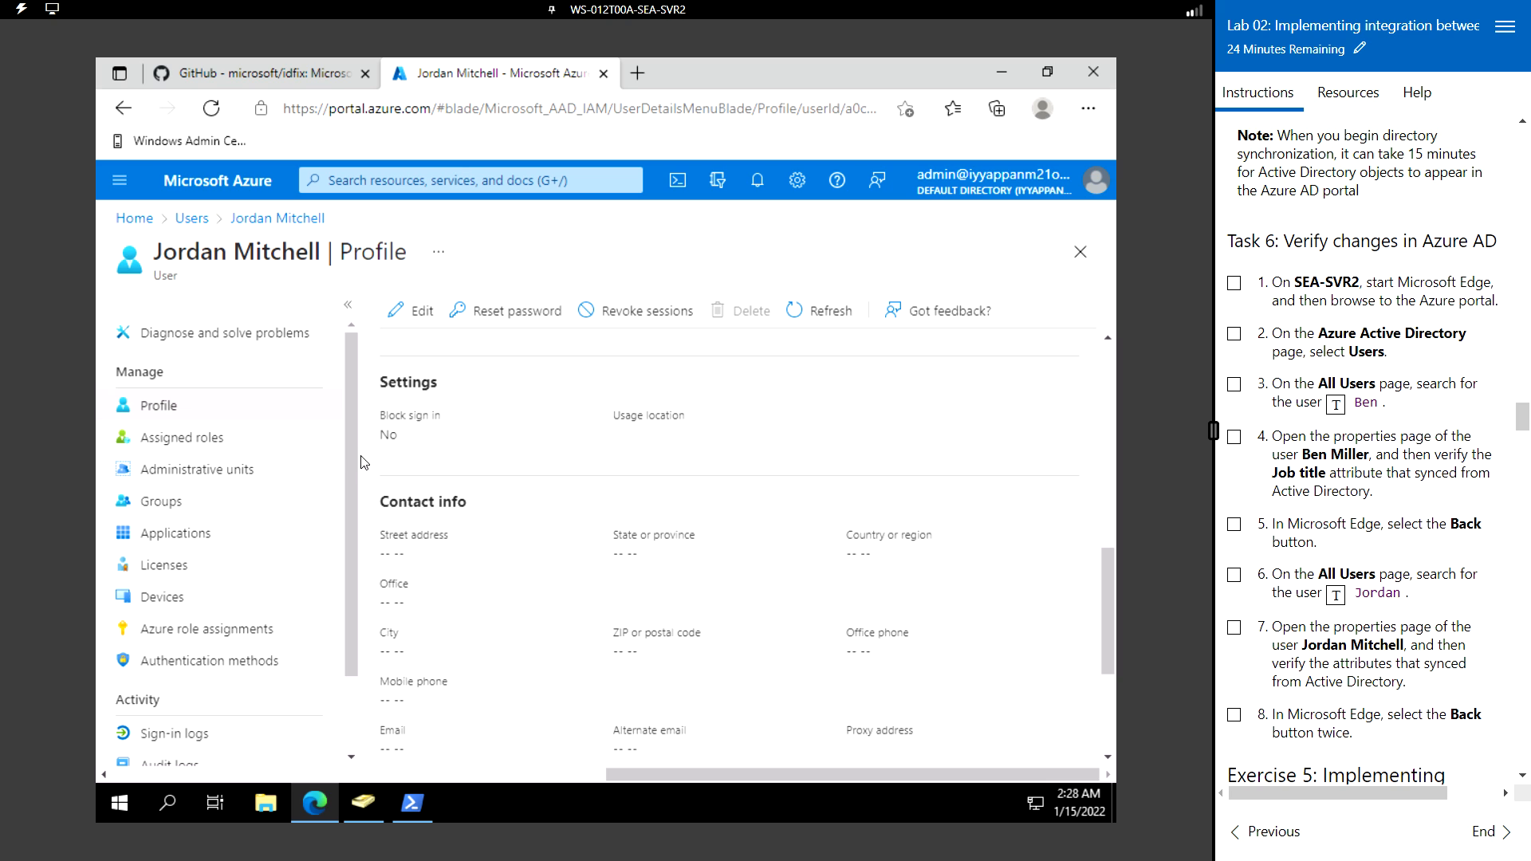
scroll(676, 451, up, 5)
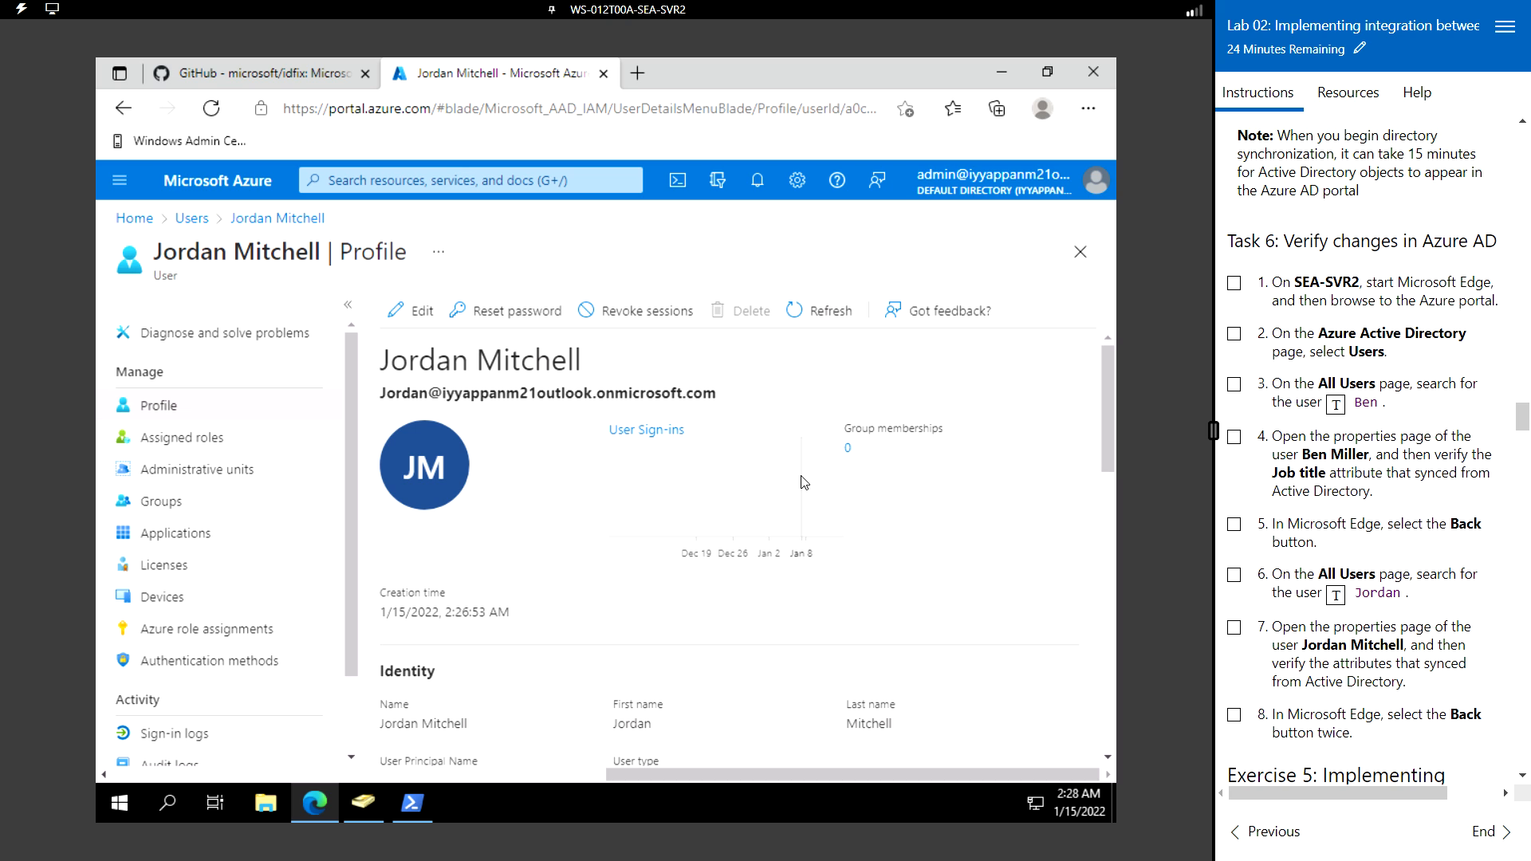
click(121, 110)
- Return to the Default Directory overview showing 282 users, 10 groups and 1 application
click(120, 114)
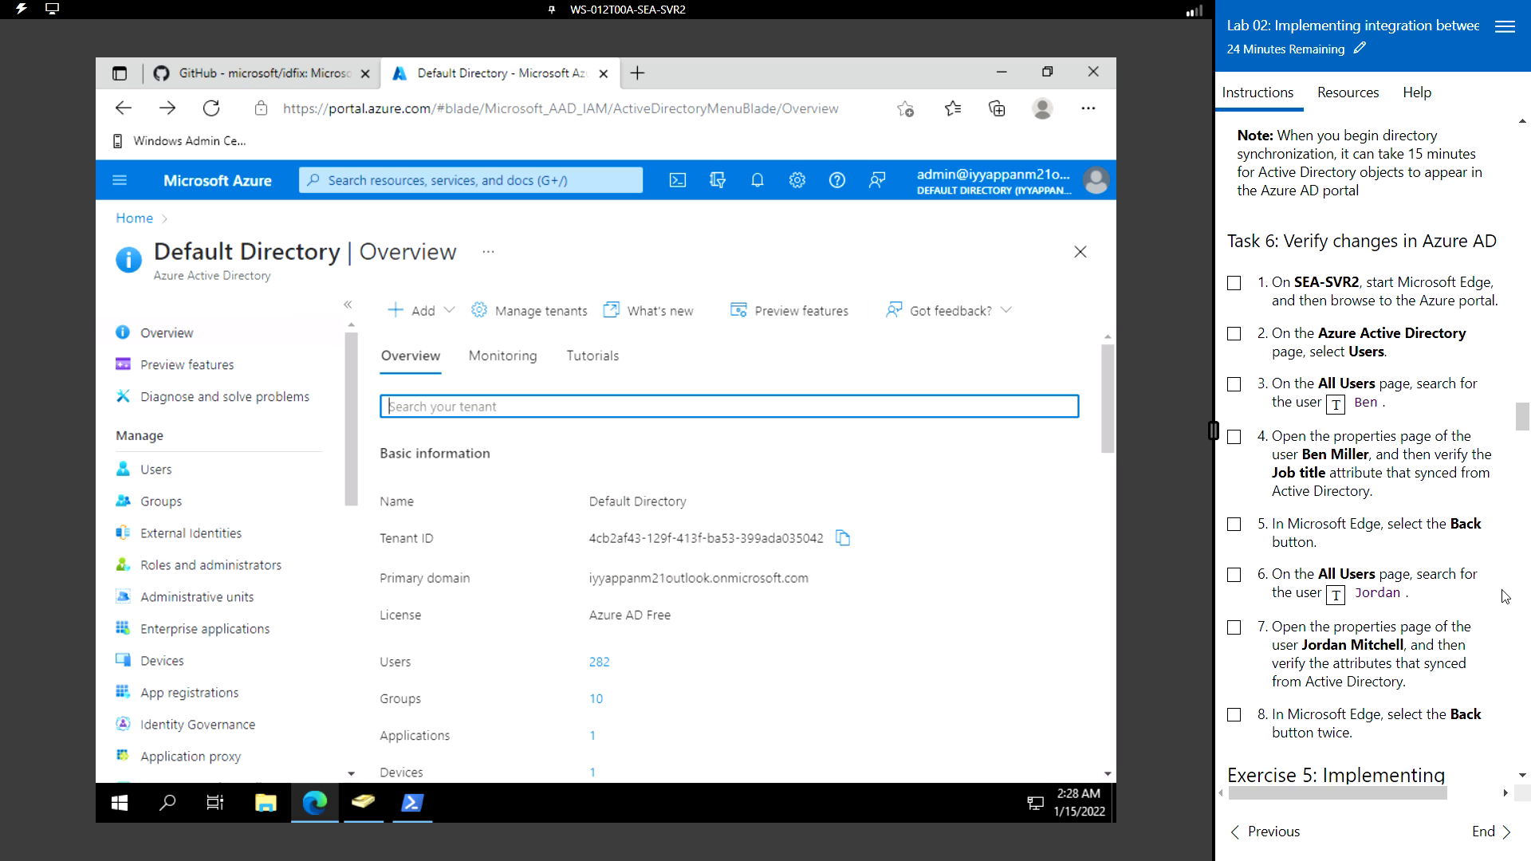
scroll(1390, 611, down, 4)
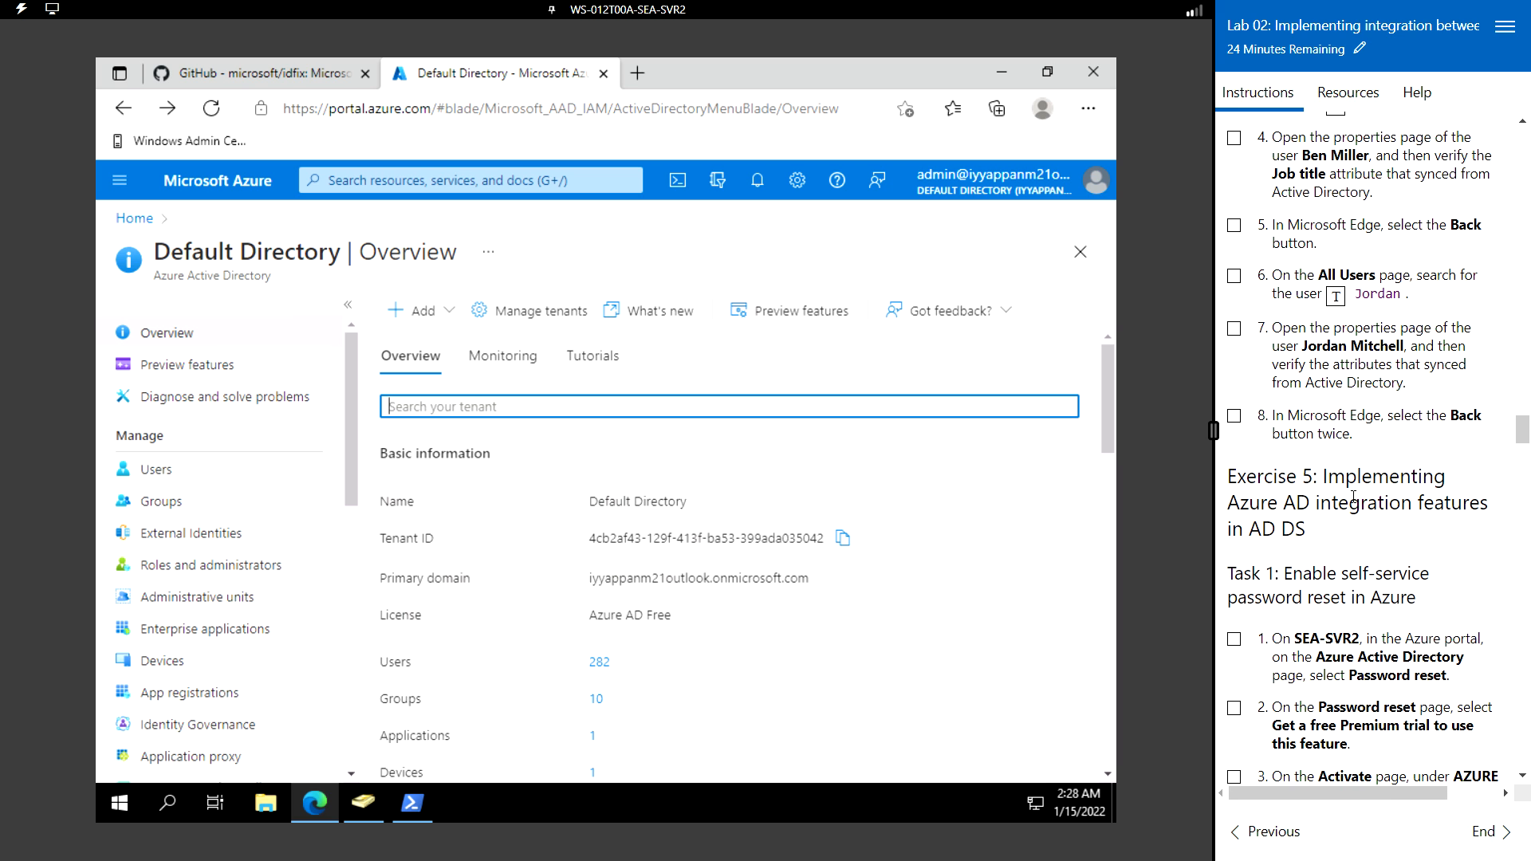
scroll(1354, 497, down, 3)
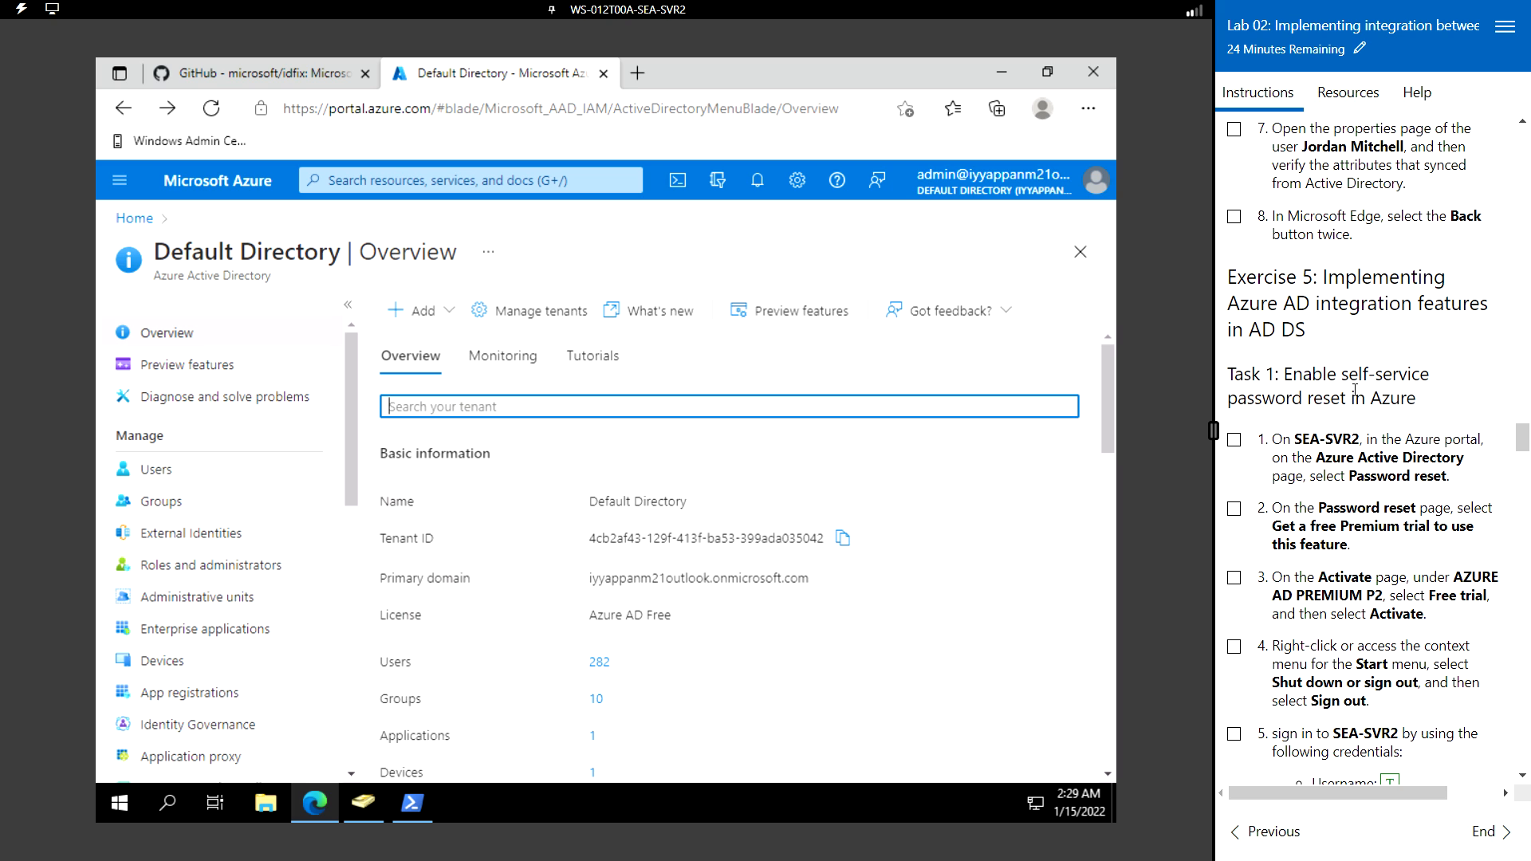
scroll(1355, 390, down, 1)
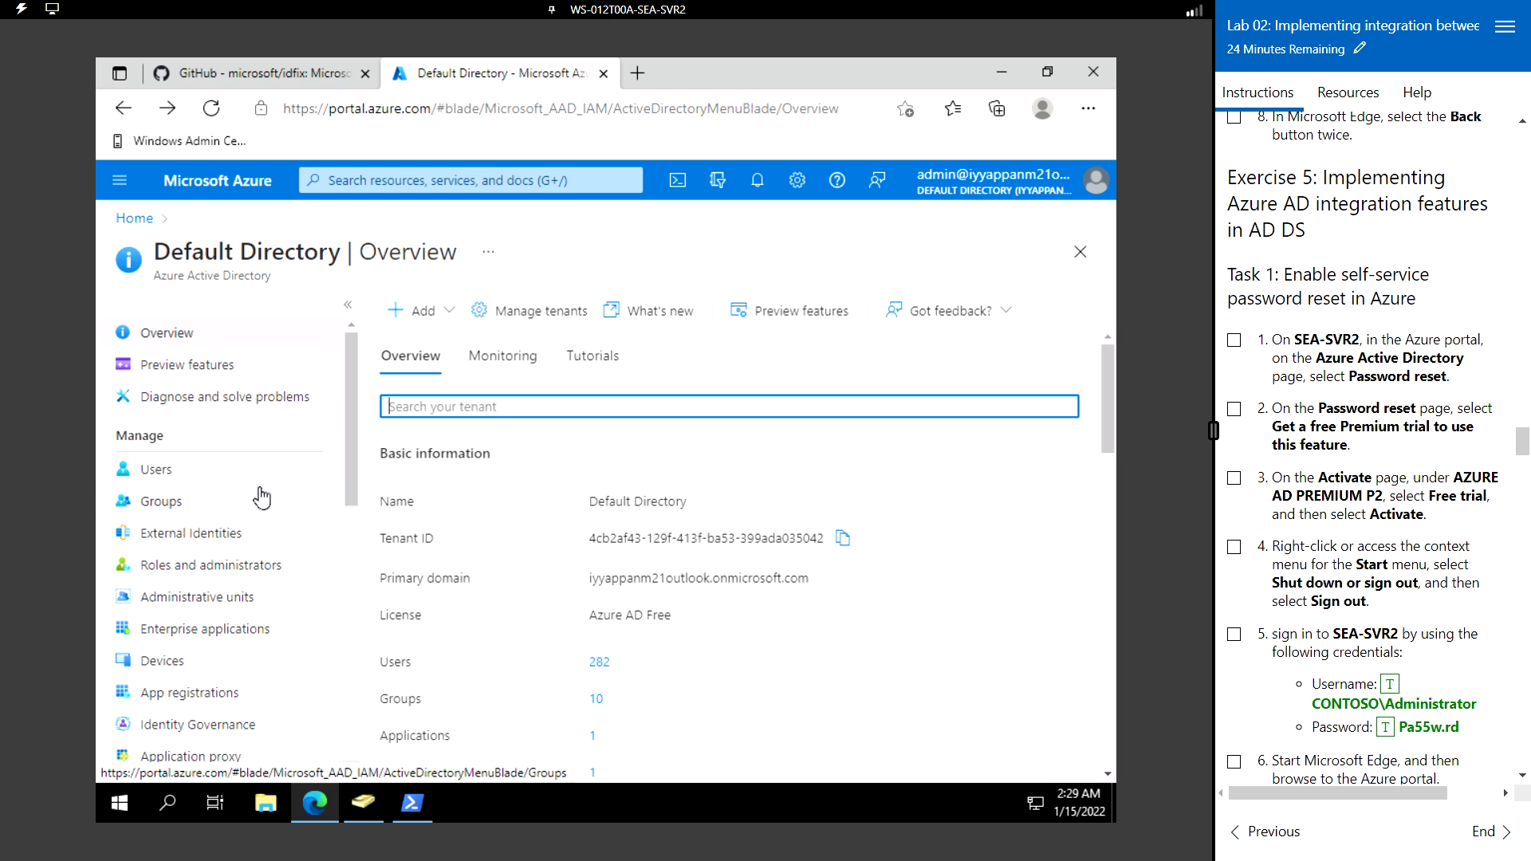
scroll(262, 498, down, 5)
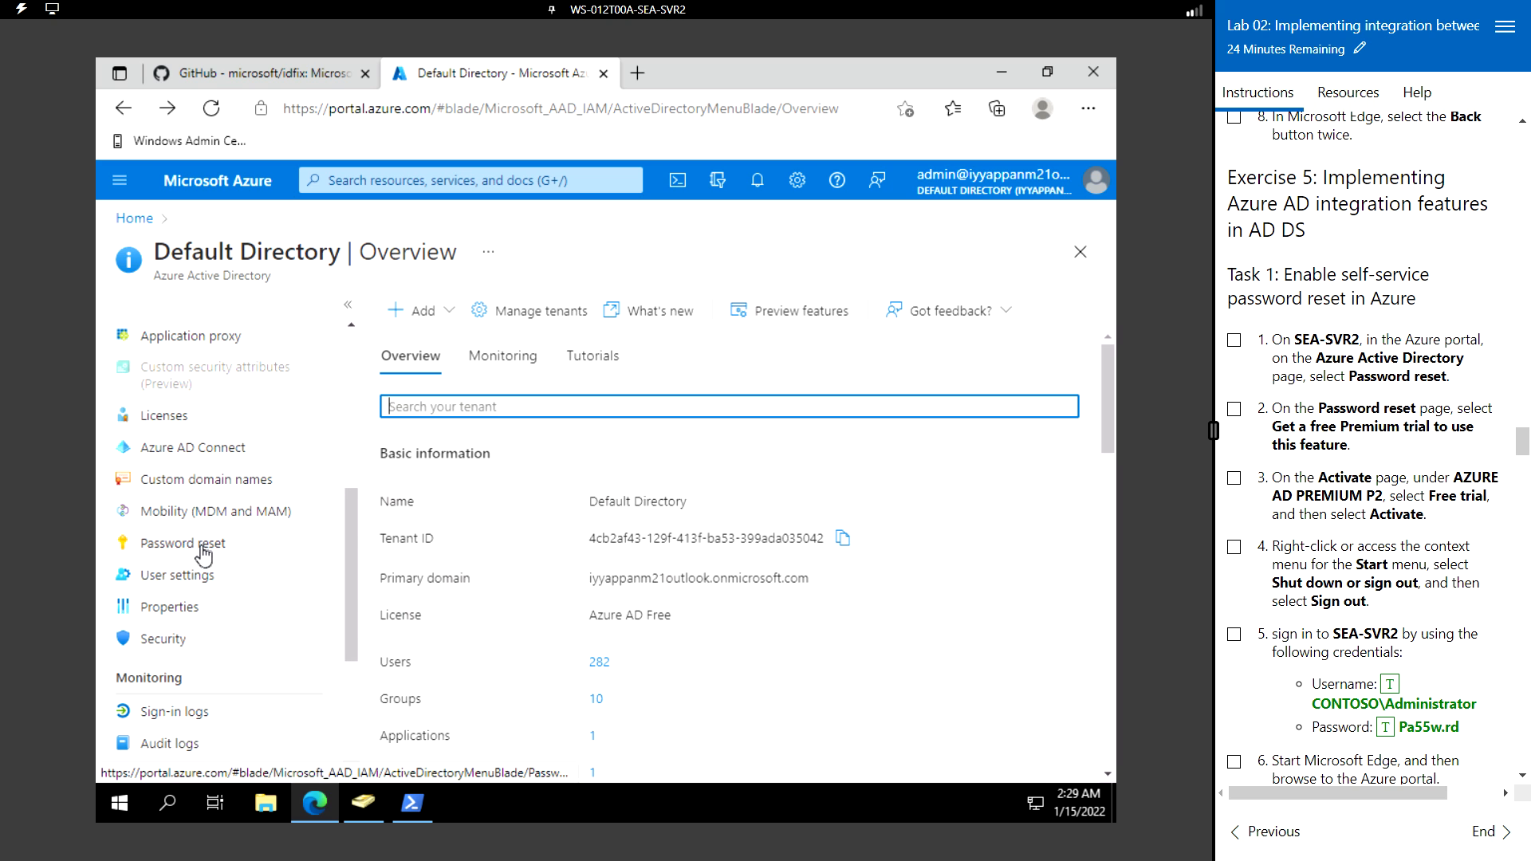
- Open the Password reset page and request the free Premium trial offer
click(203, 546)
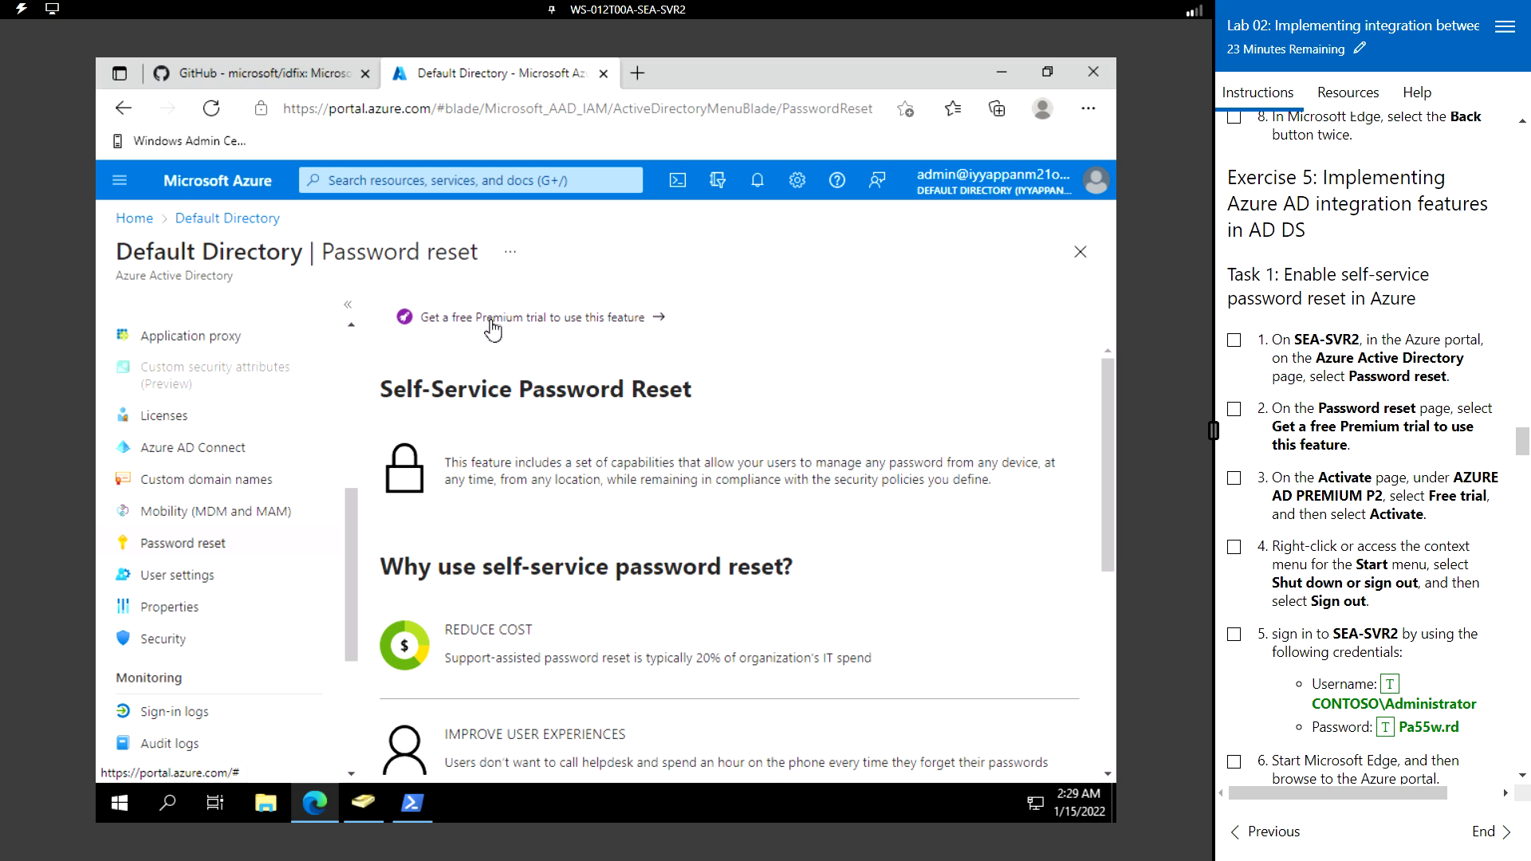
click(616, 317)
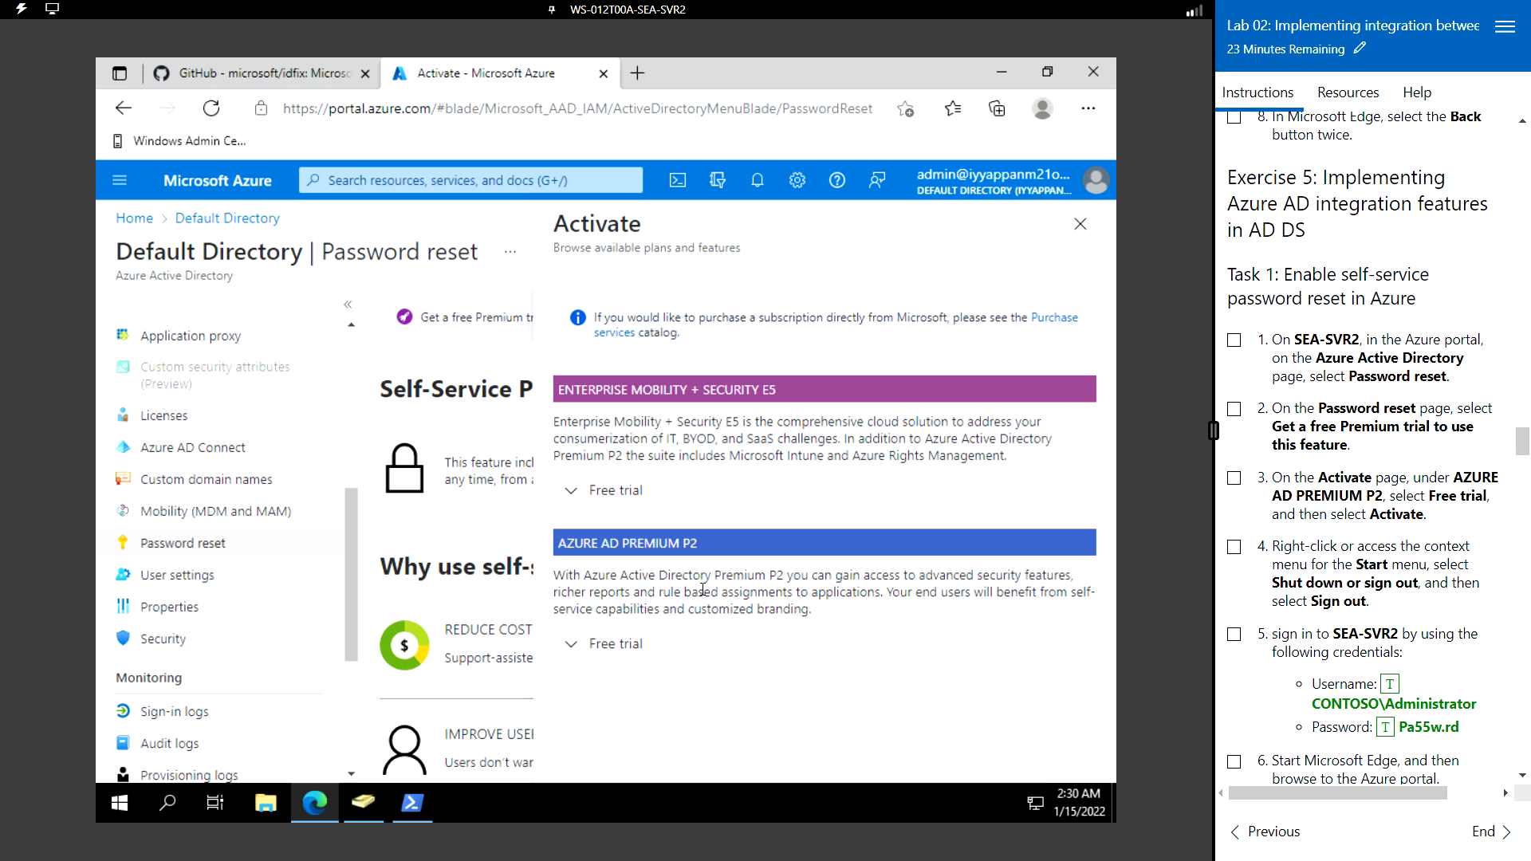
- Expand and activate the Azure AD Premium P2 free trial, then dismiss the success notice
click(615, 643)
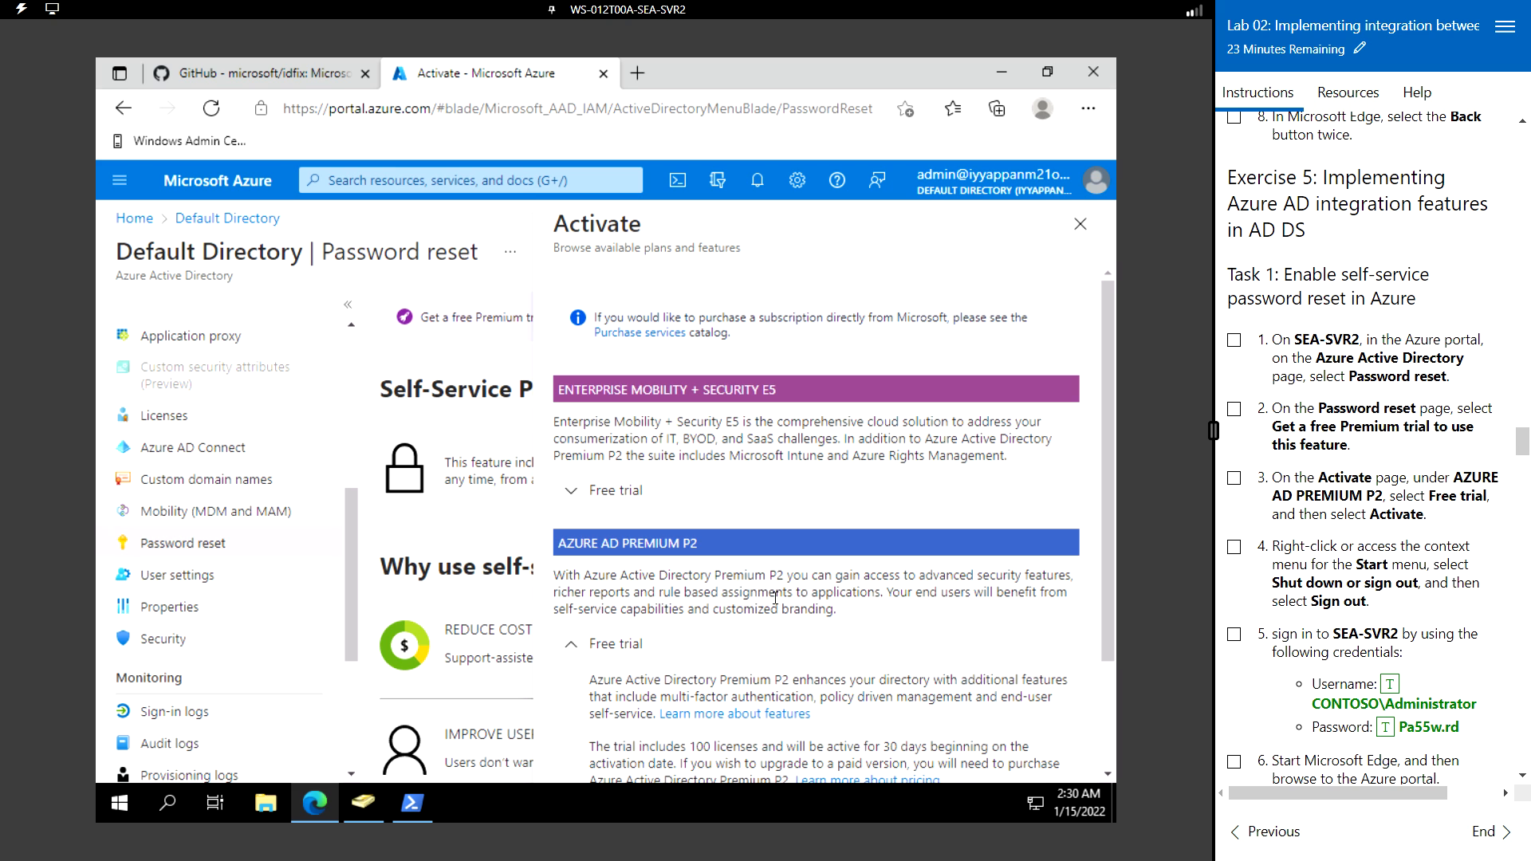
scroll(775, 598, down, 3)
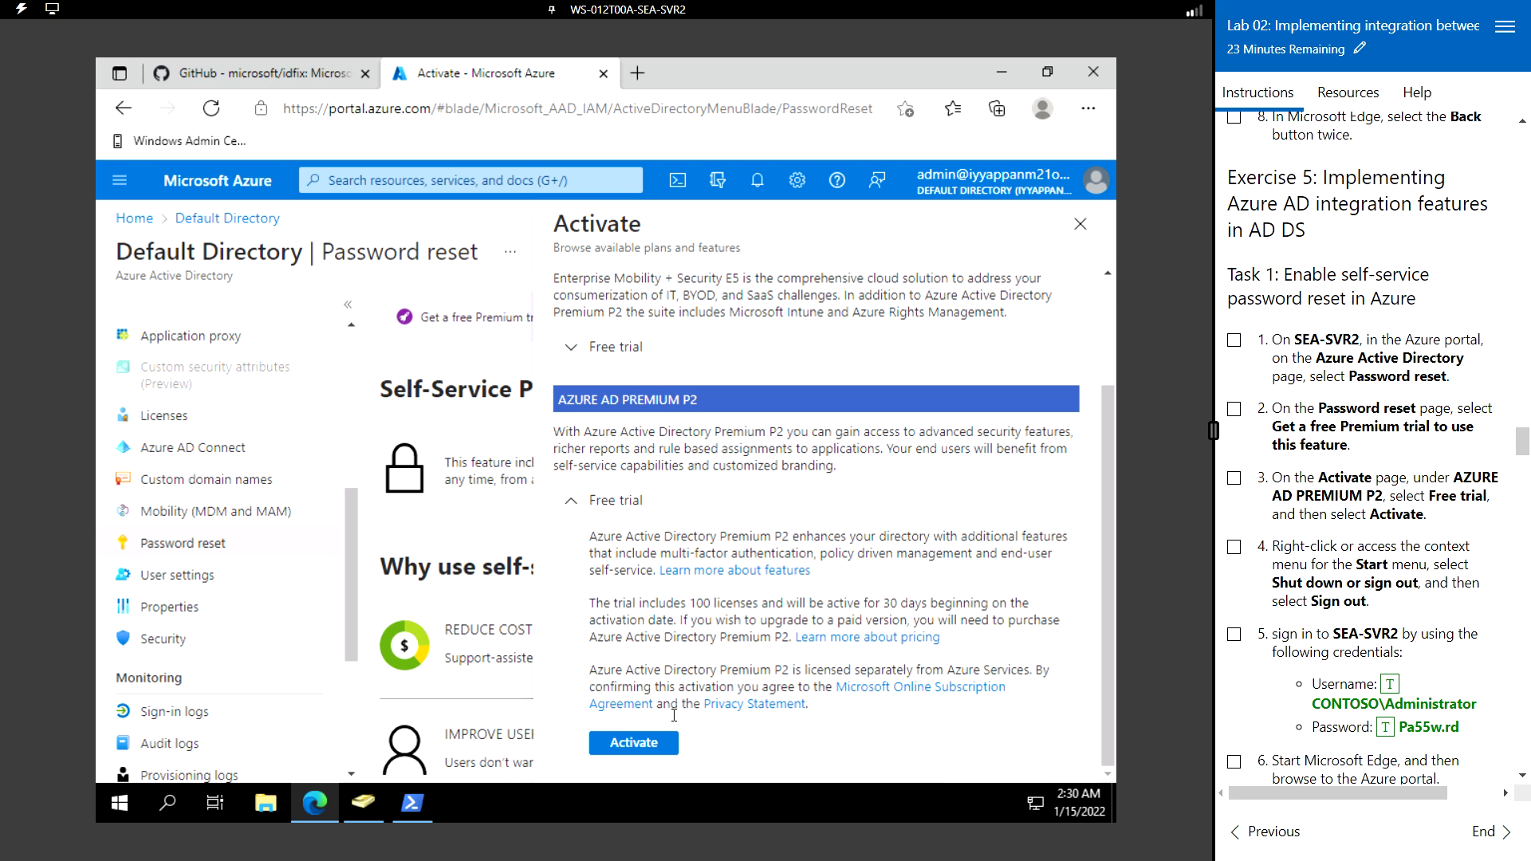
click(650, 747)
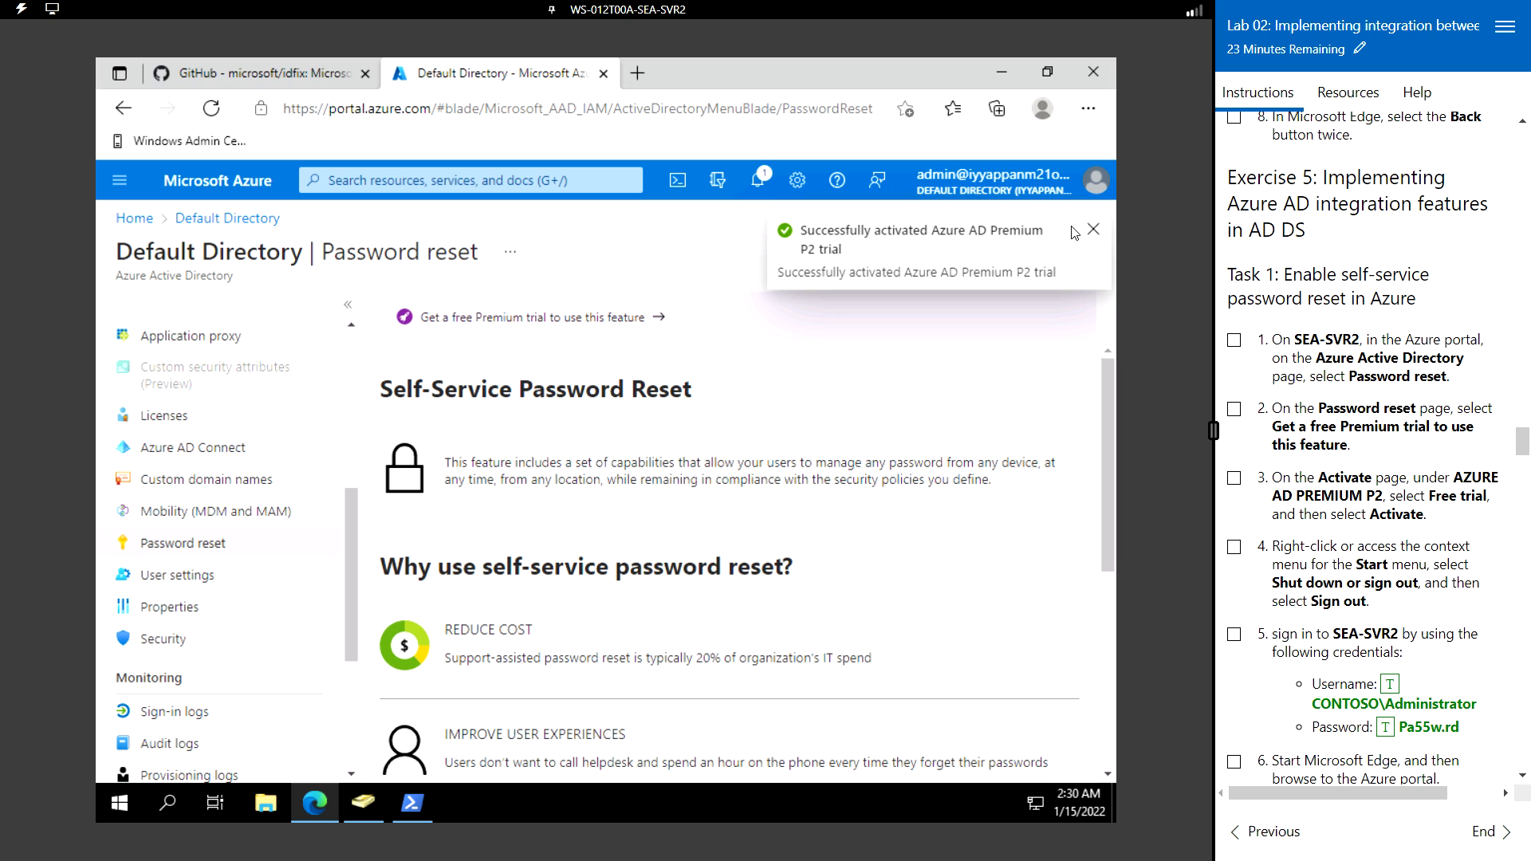
click(1097, 230)
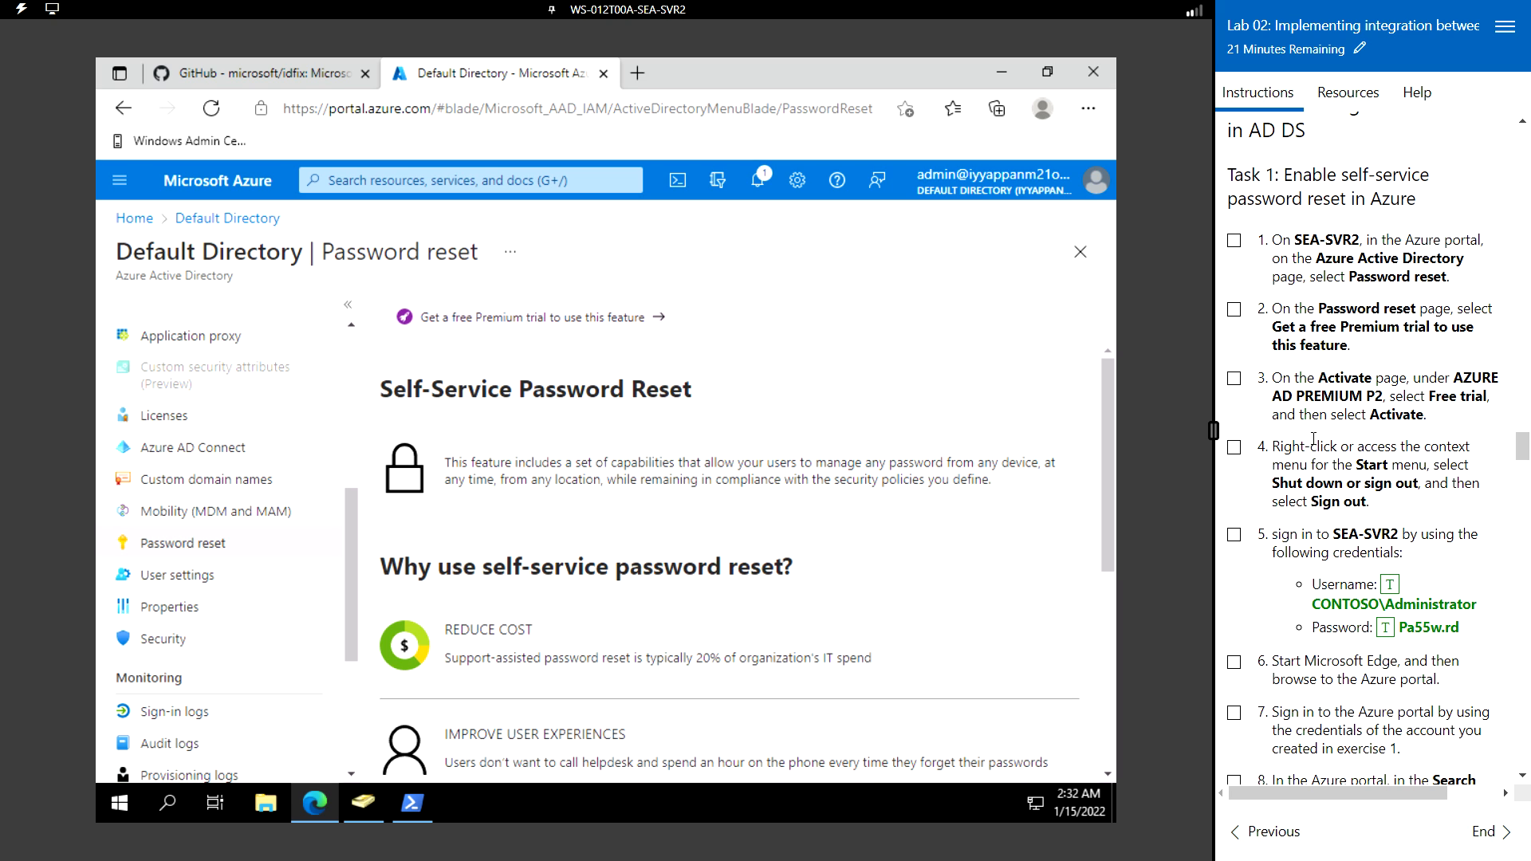
- Sign out of the Windows Server session from the Start menu account options
click(120, 807)
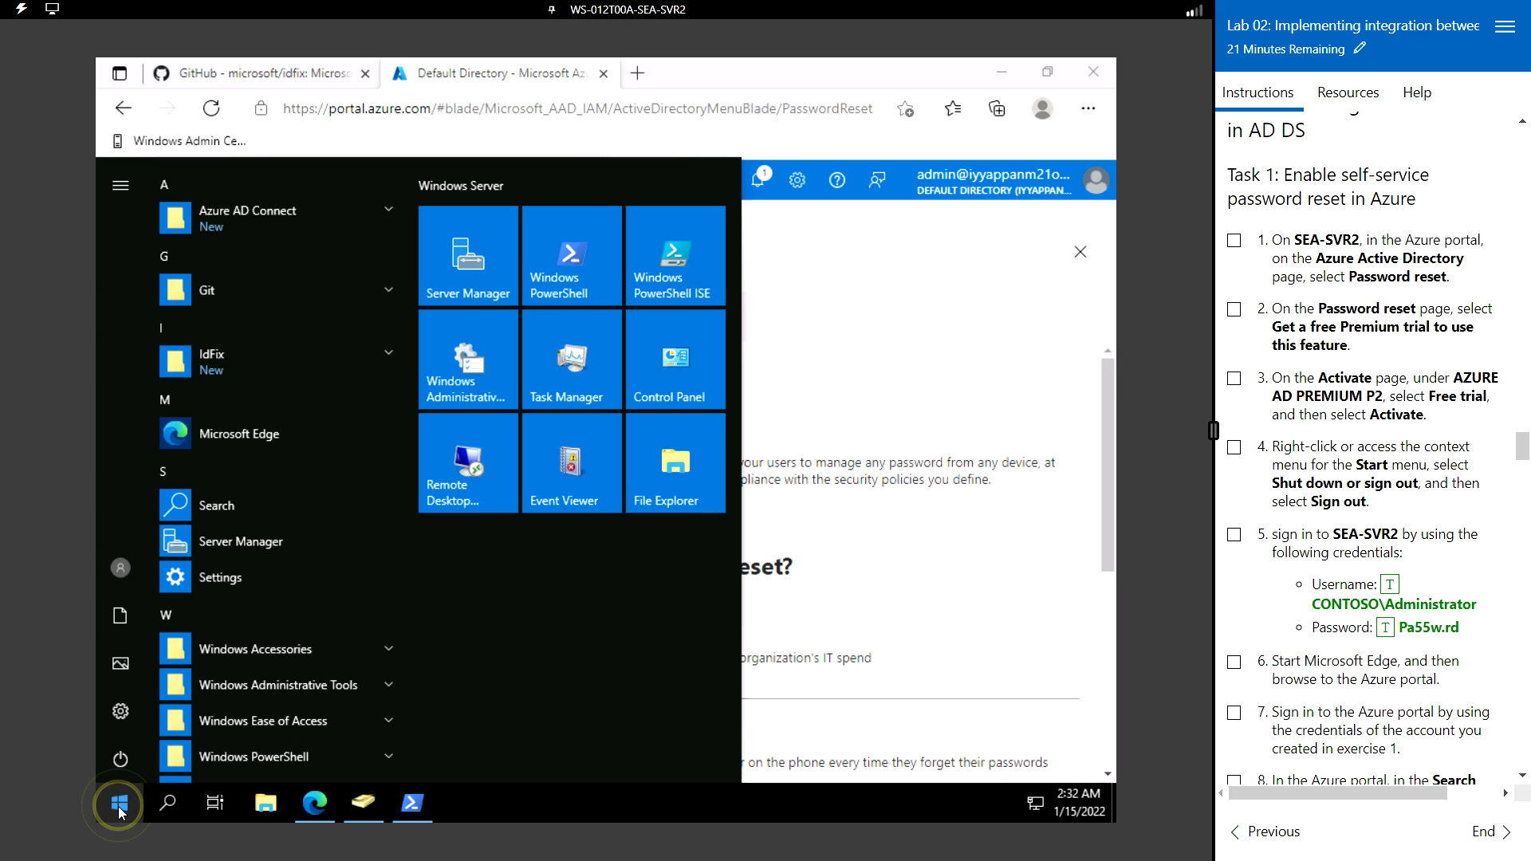
click(121, 570)
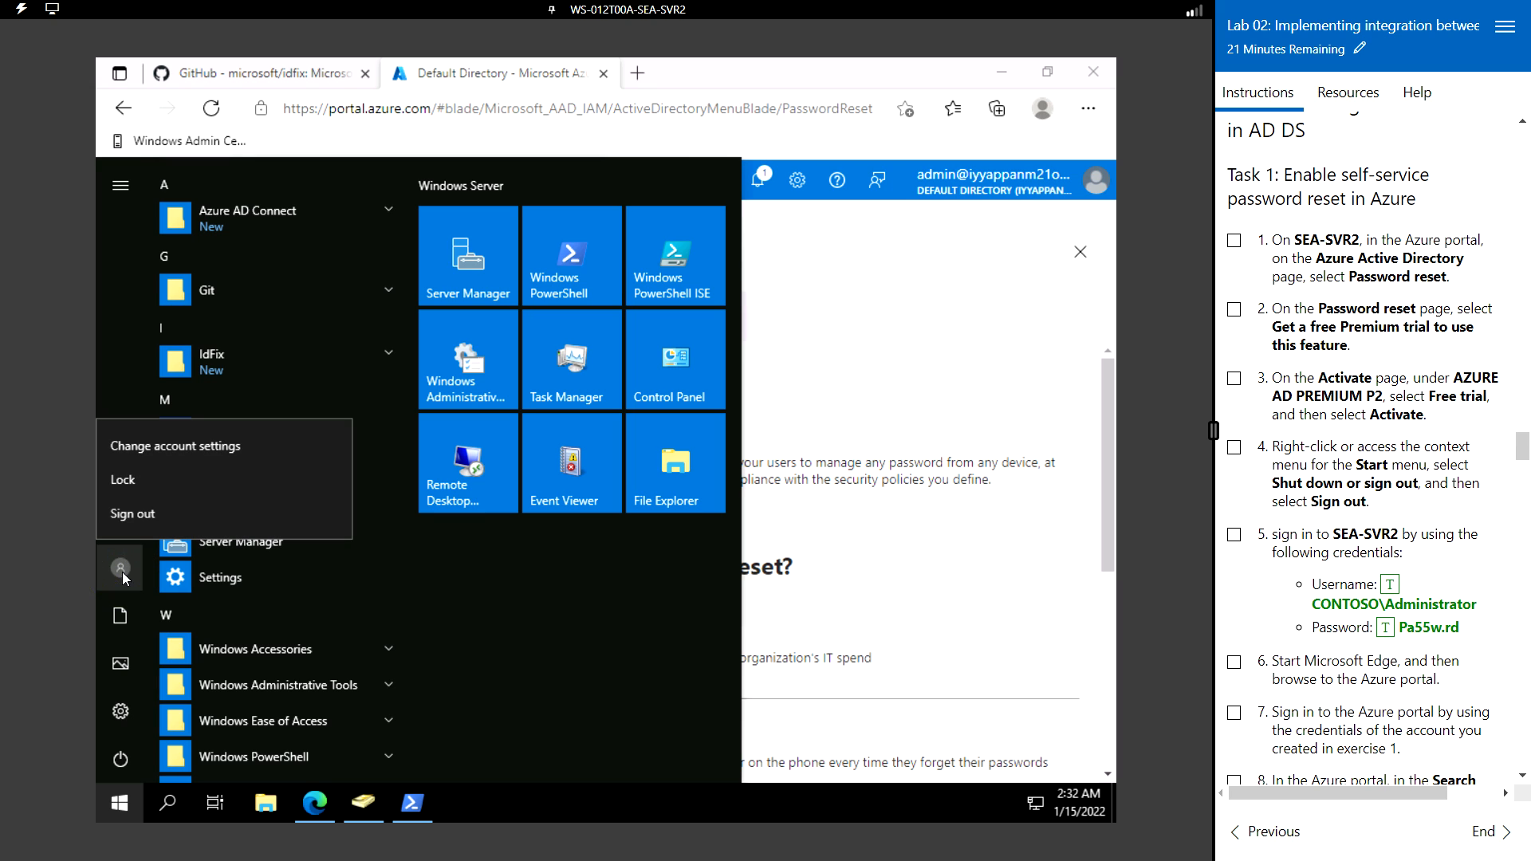
click(147, 513)
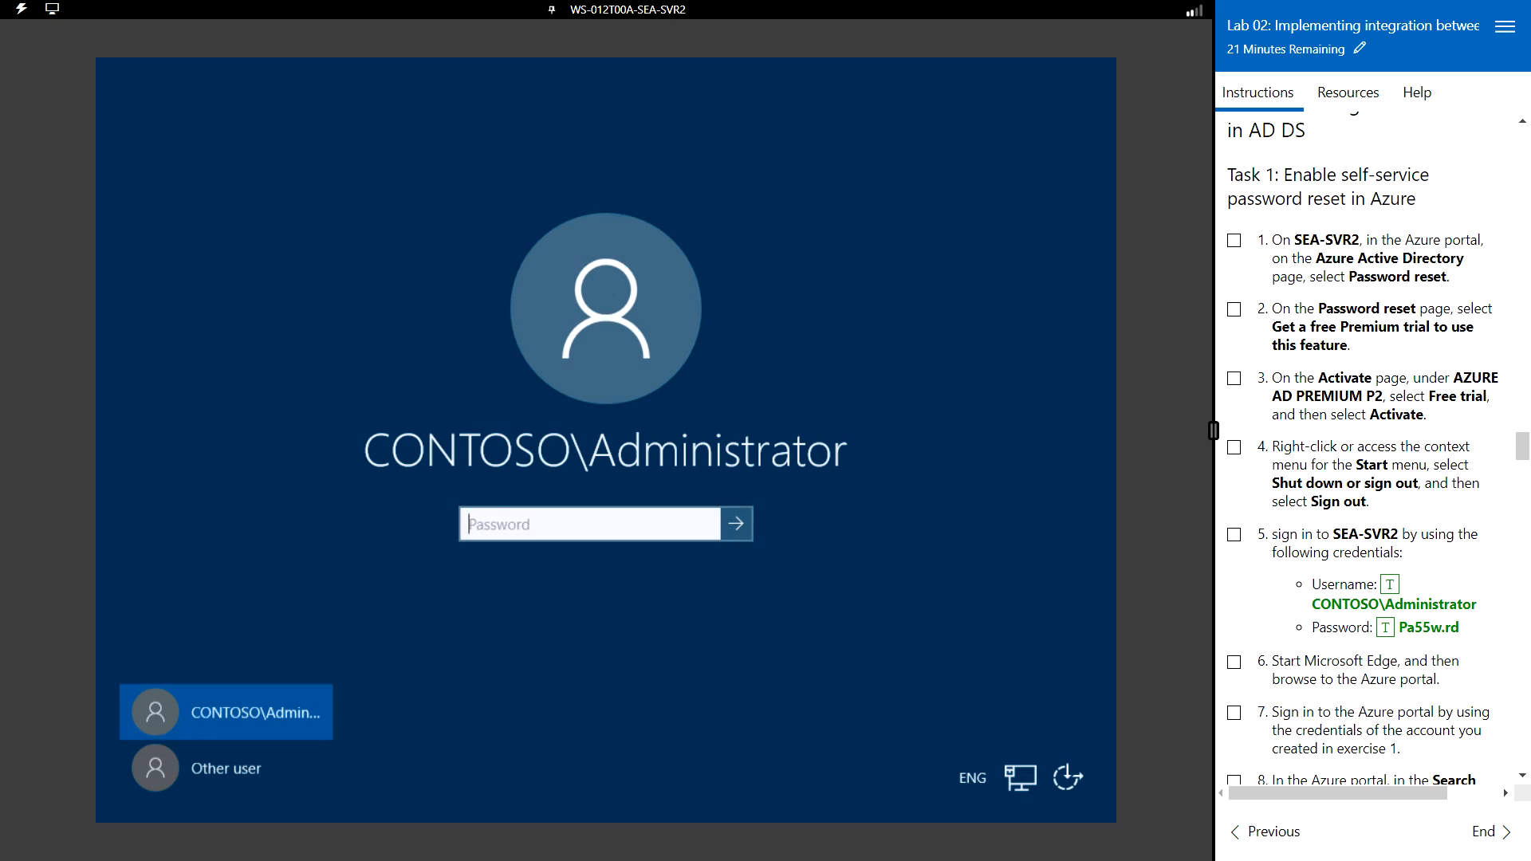
- Sign back in as the domain administrator and launch Microsoft Edge
click(551, 523)
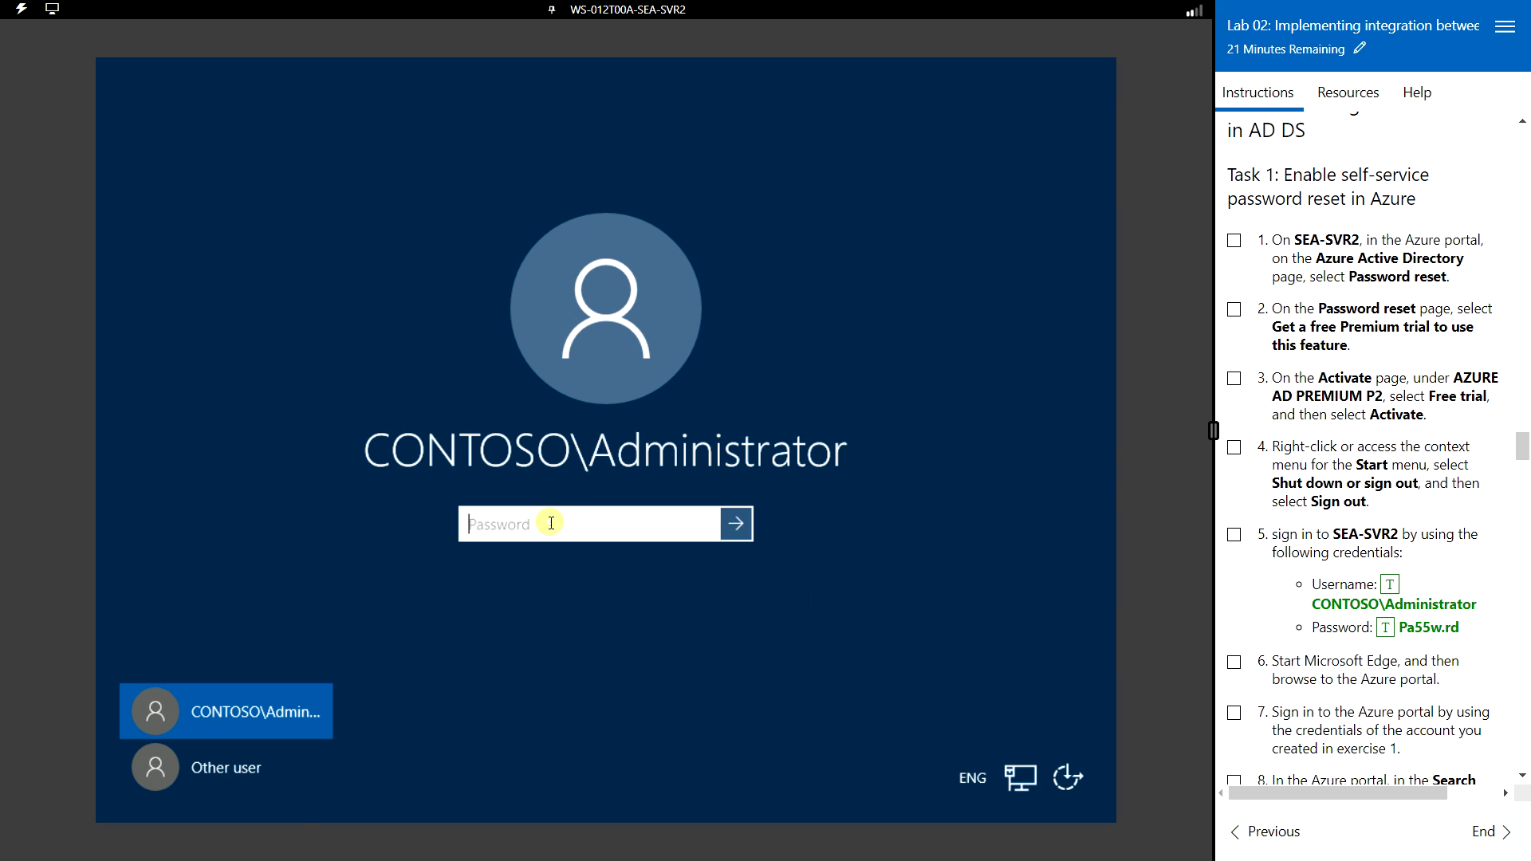
click(1388, 638)
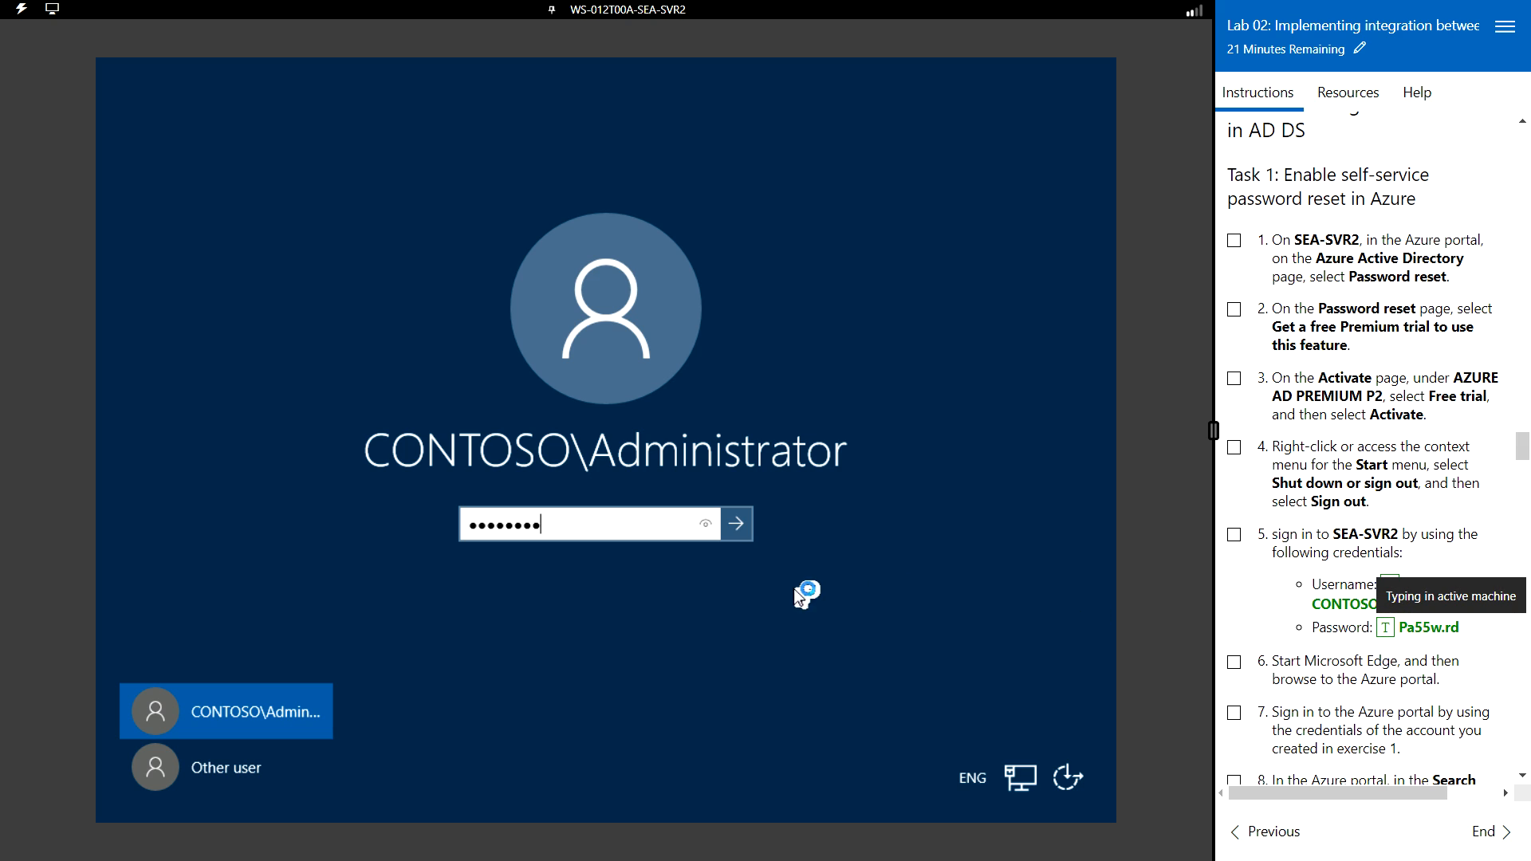
click(748, 528)
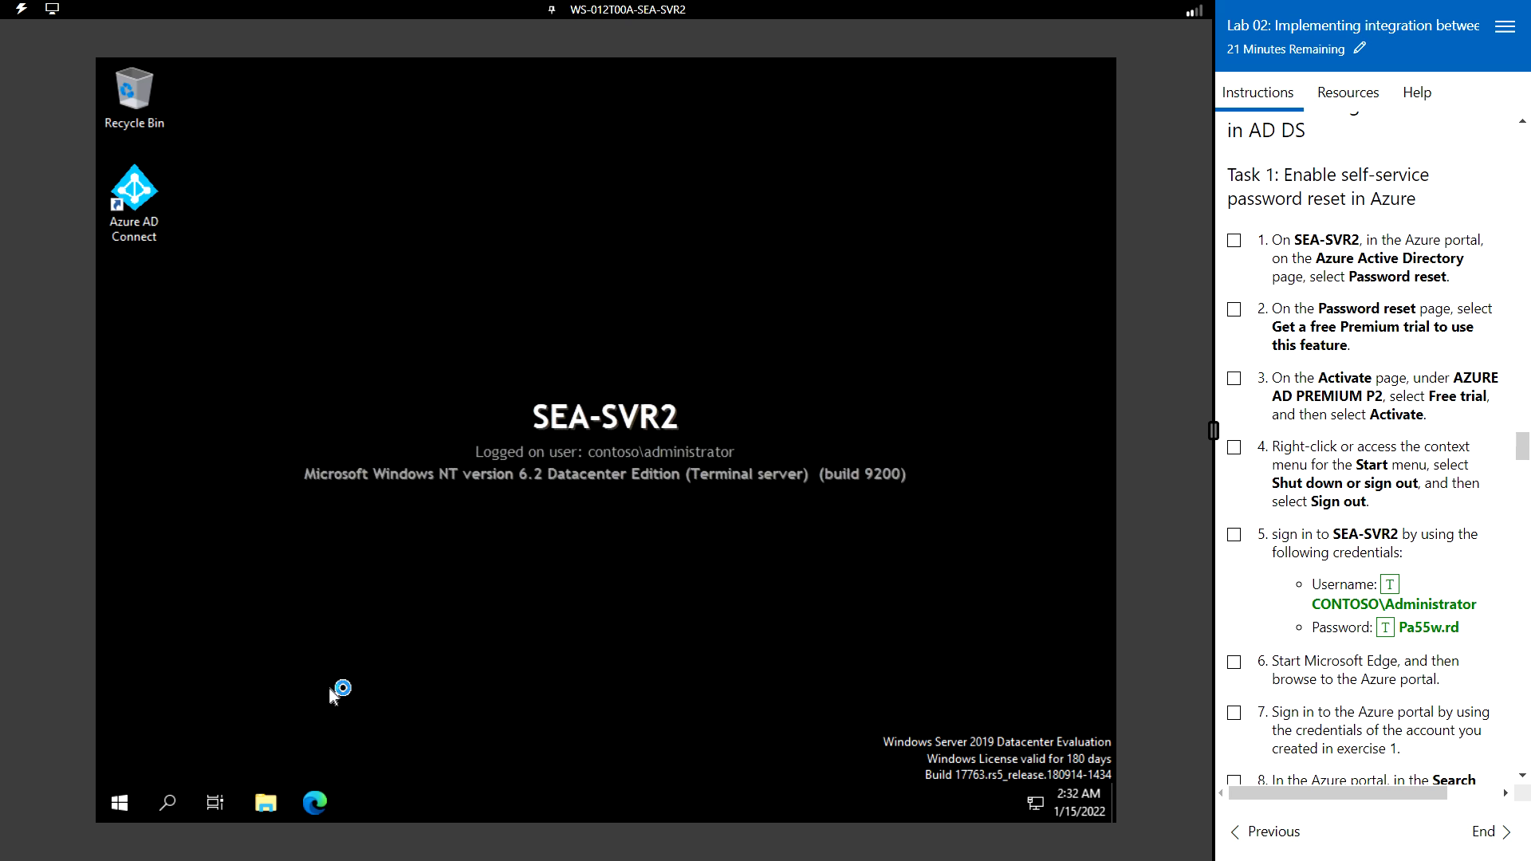
click(316, 806)
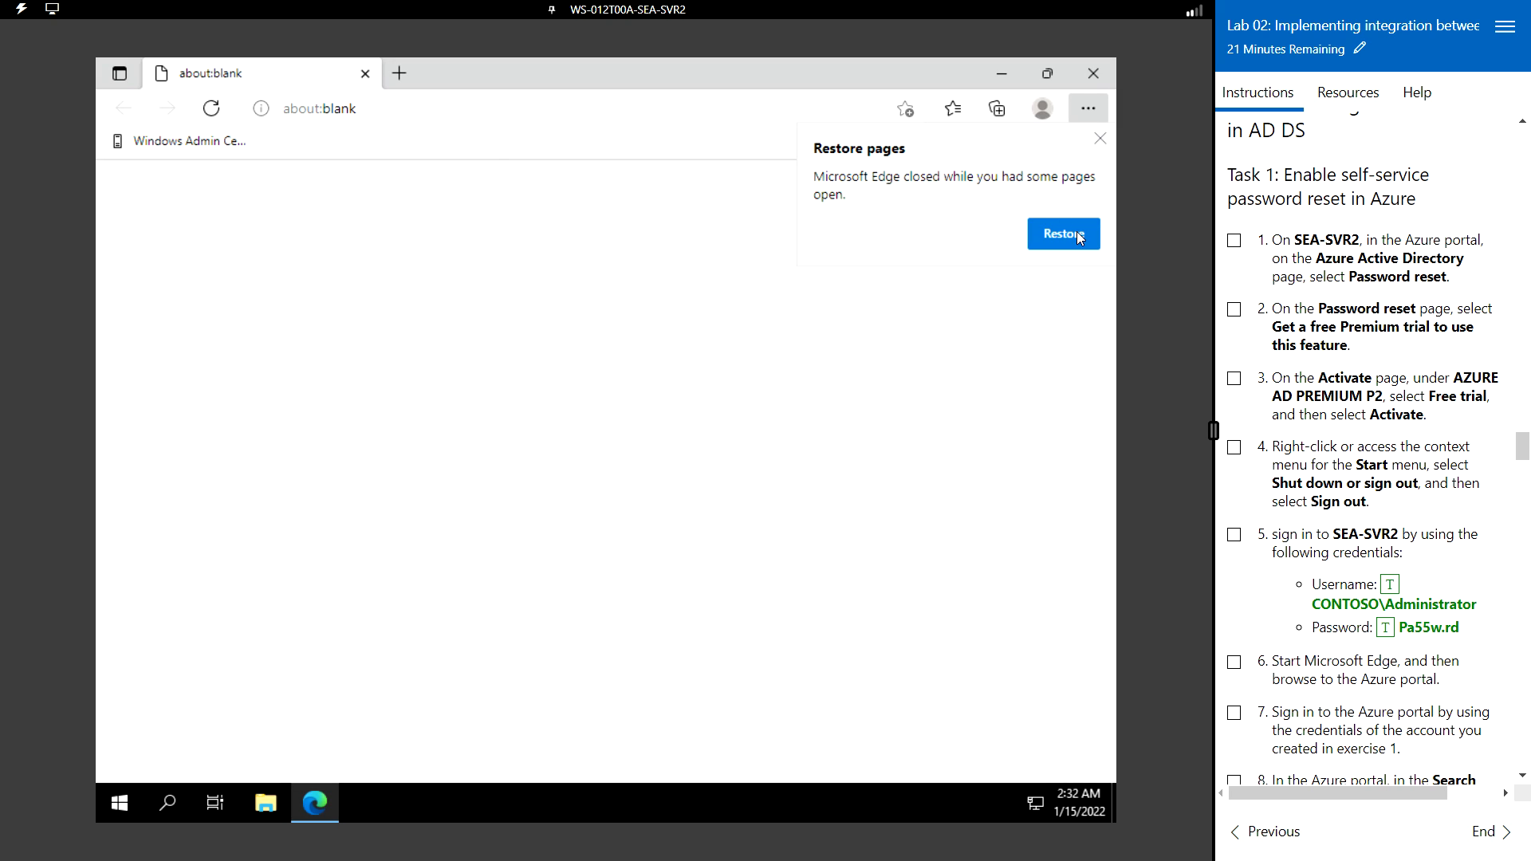
- Restore the browser tabs and sign in to Azure with the admin account, skipping security setup
click(1077, 233)
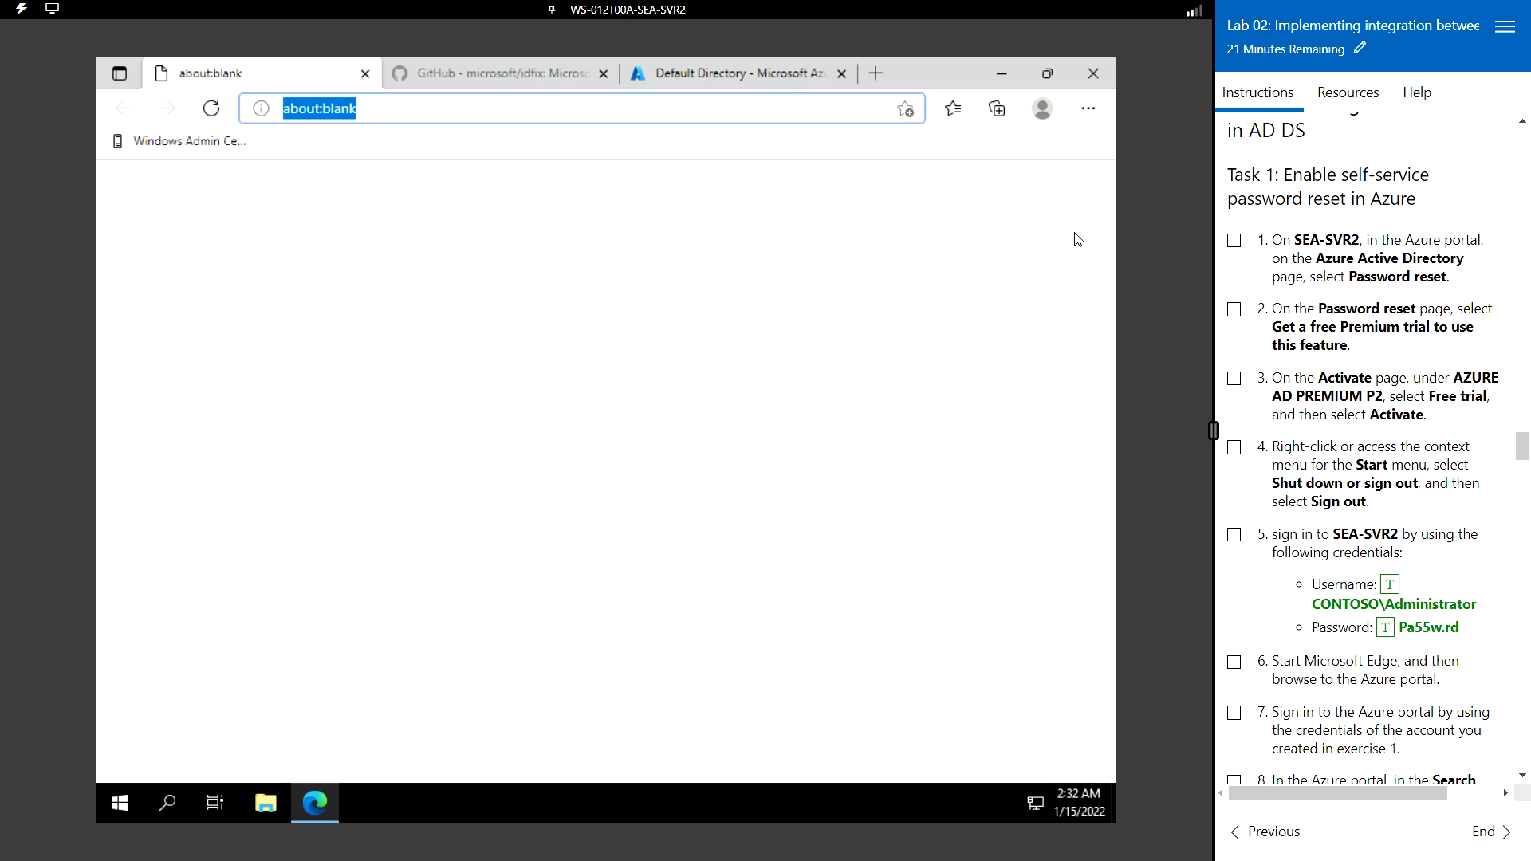
click(723, 62)
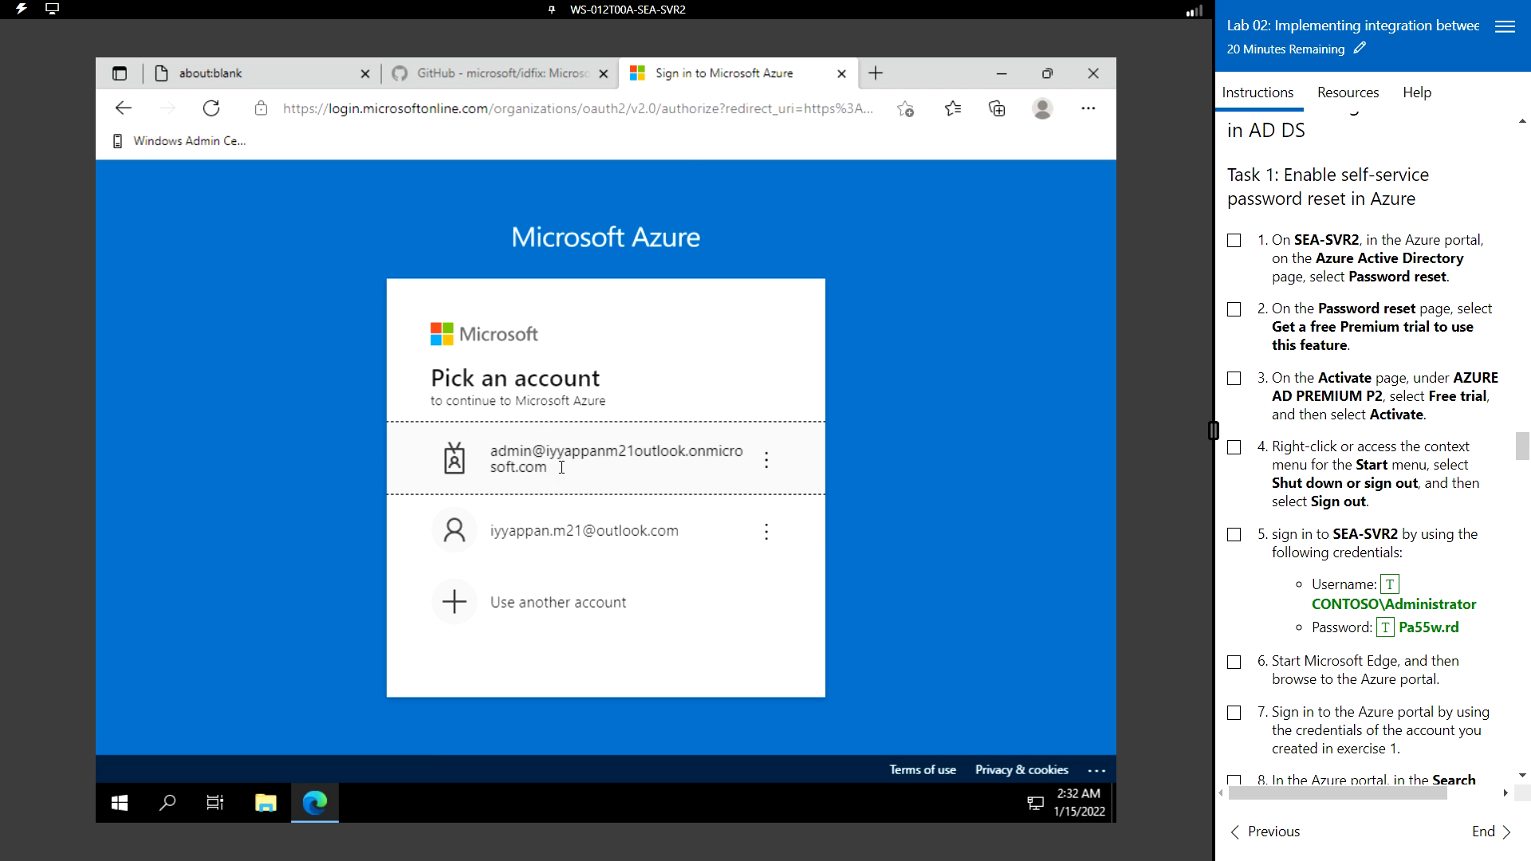
click(562, 468)
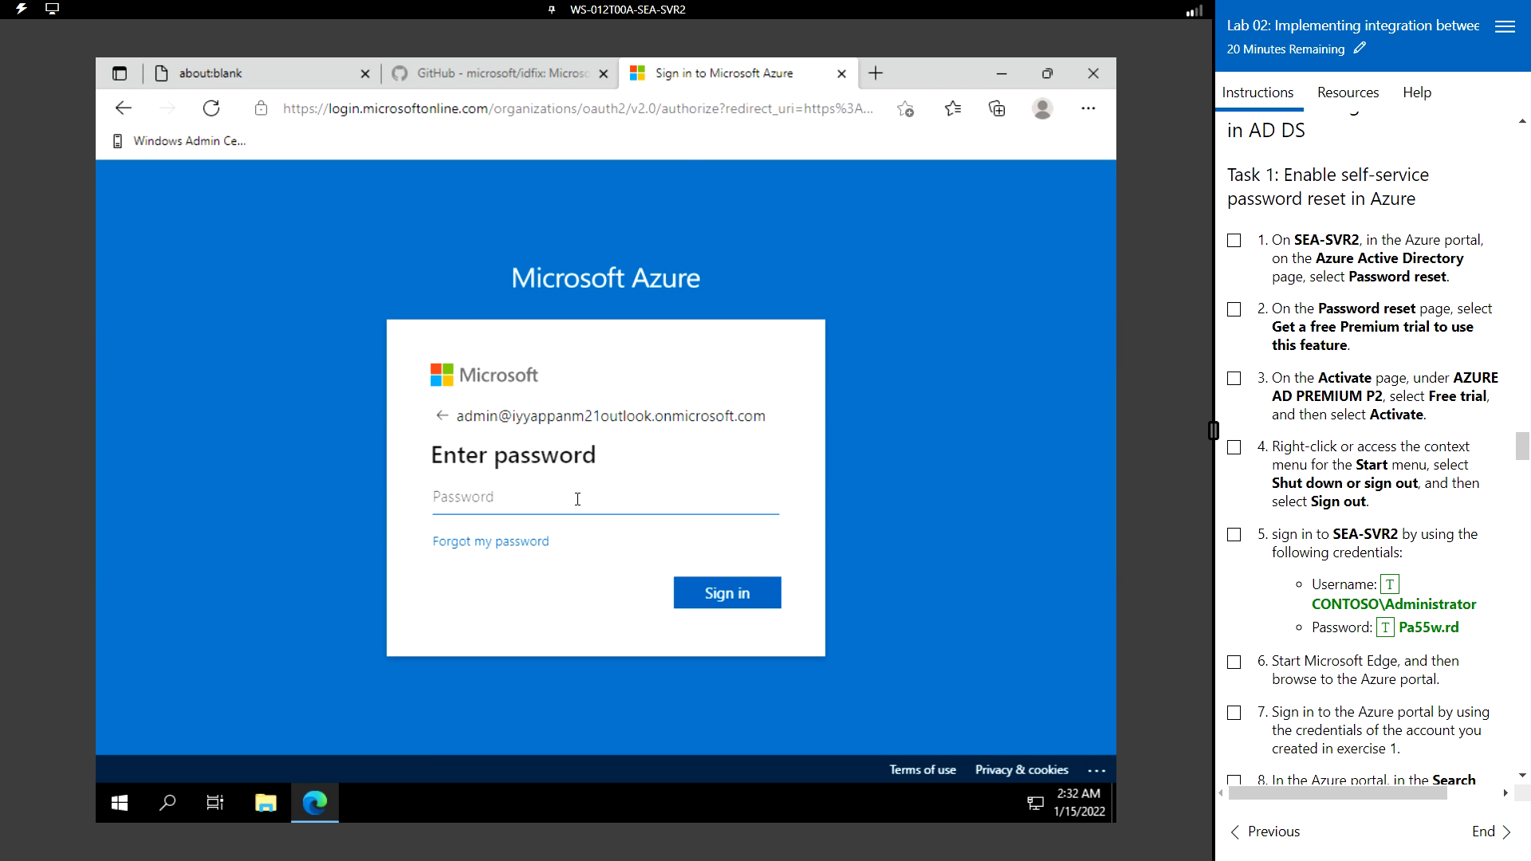
click(576, 497)
click(1353, 89)
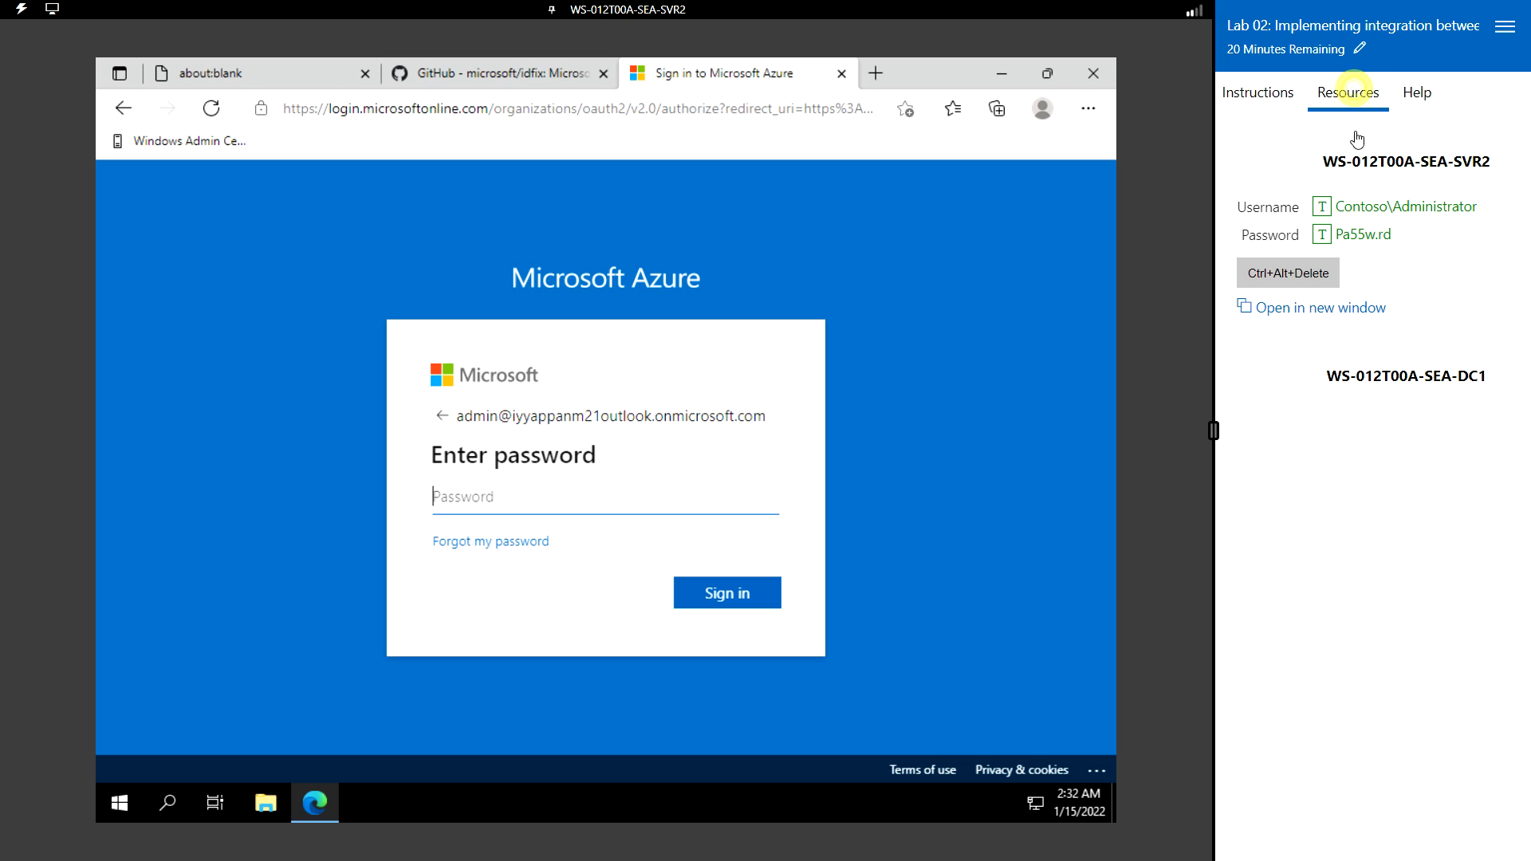
click(1322, 235)
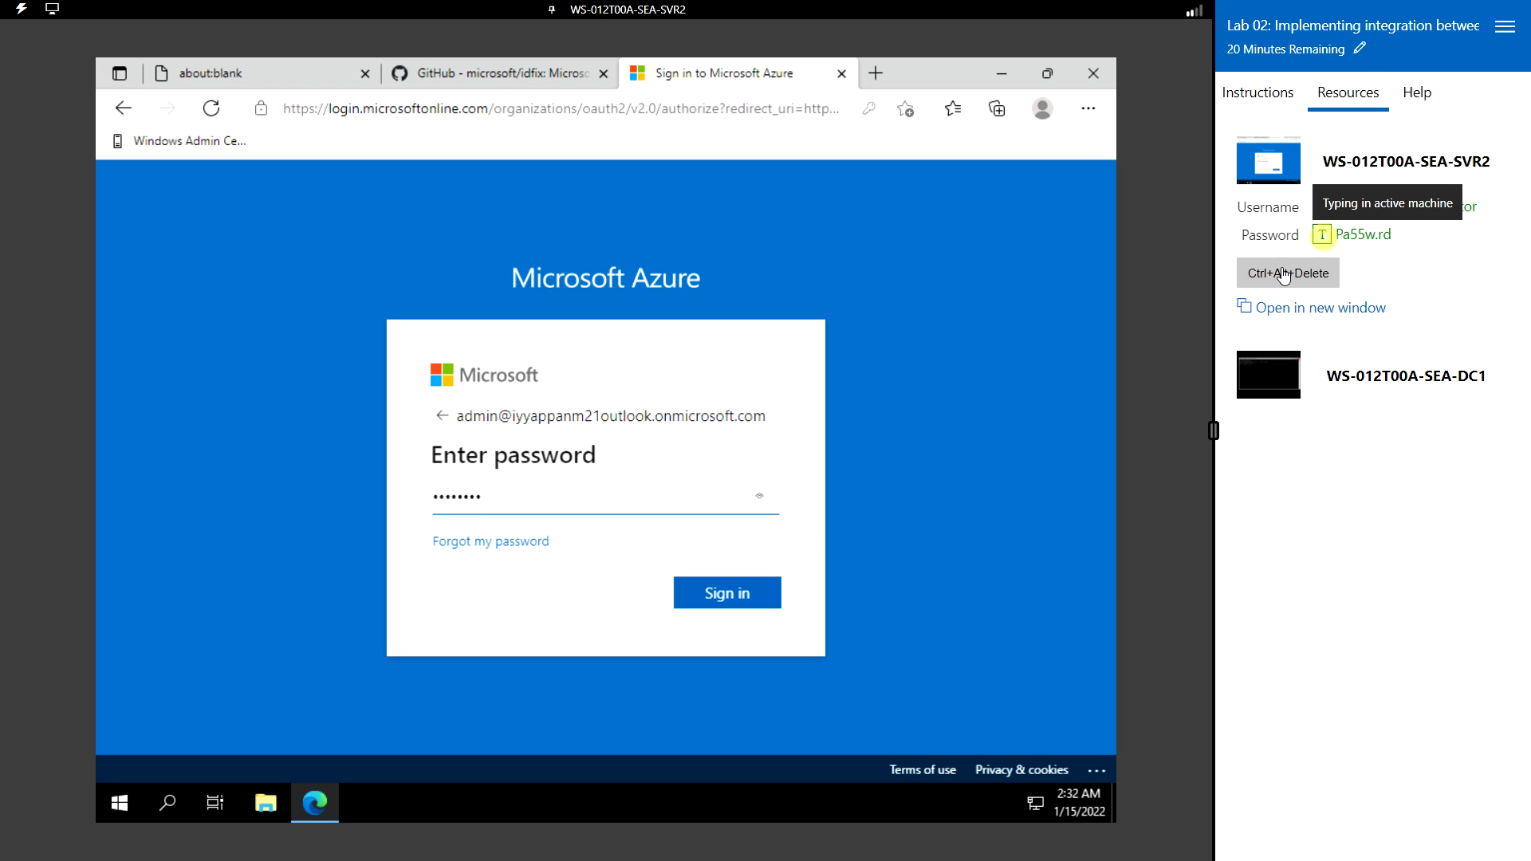
click(727, 594)
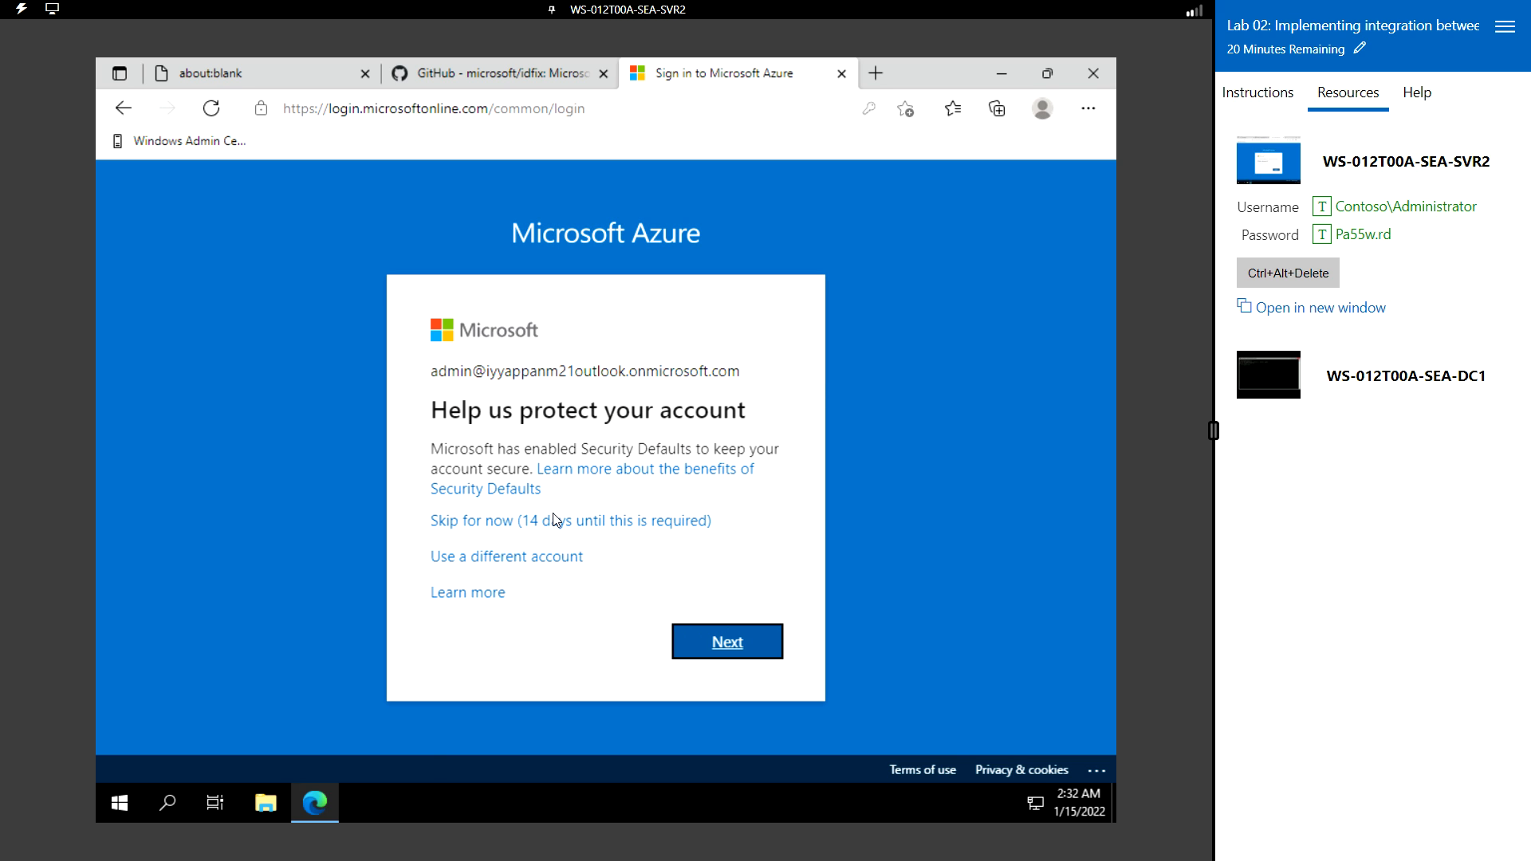
click(552, 529)
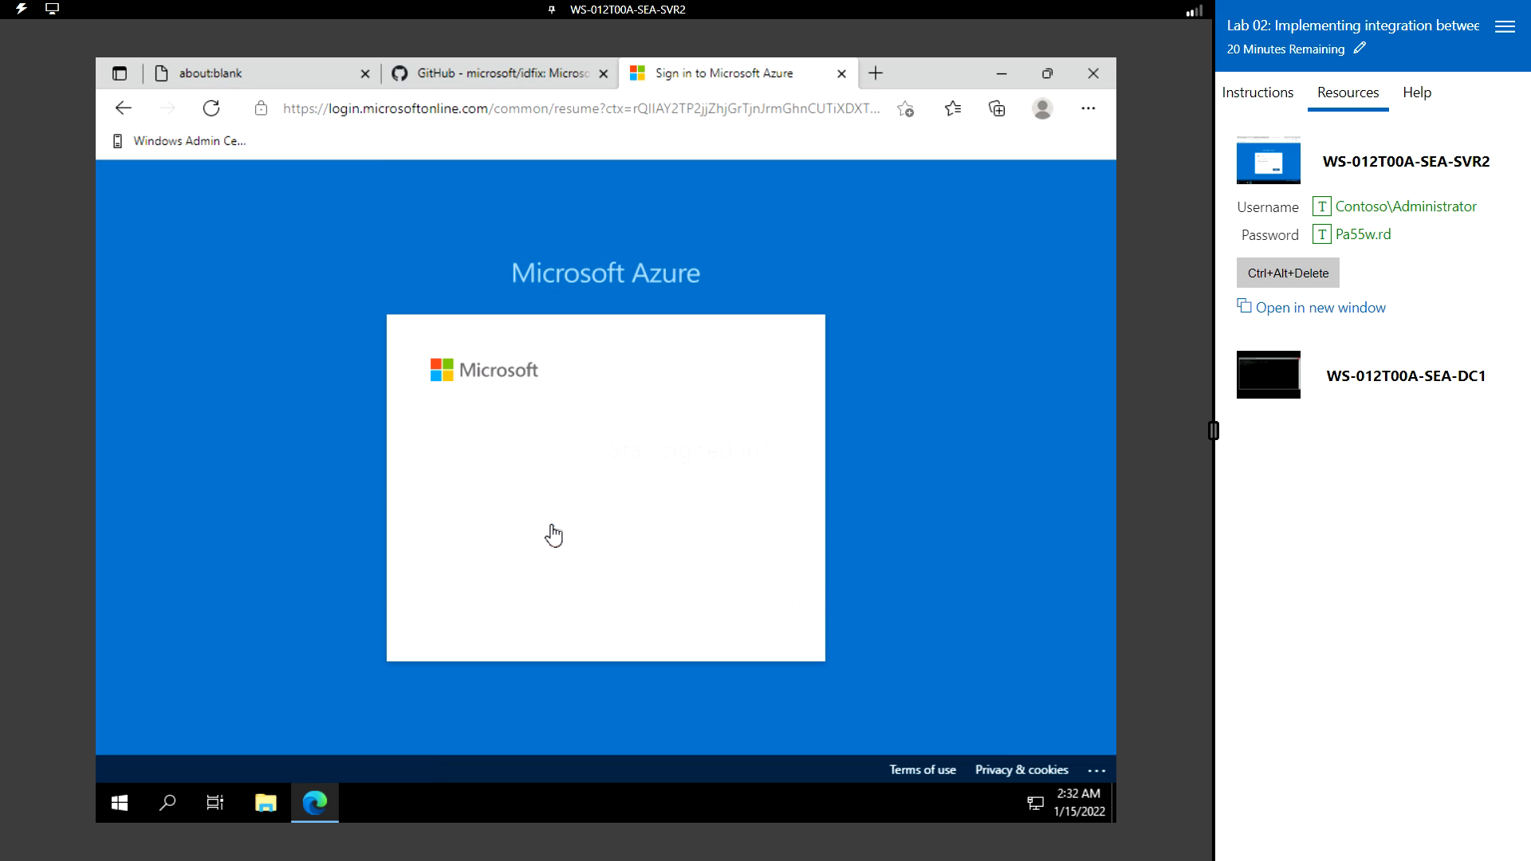
click(757, 612)
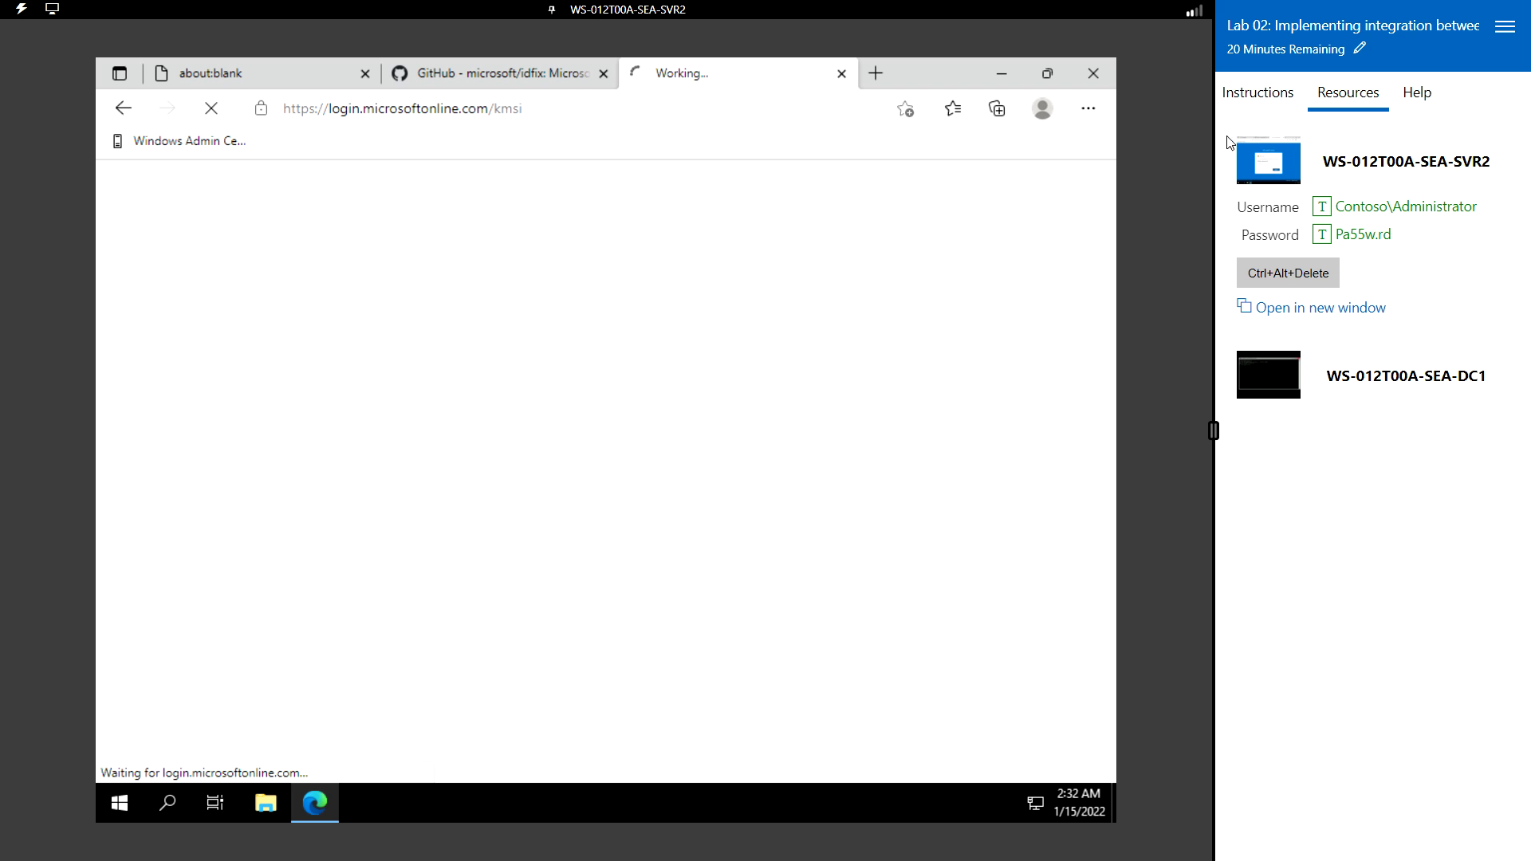
- Close the GitHub and about:blank tabs, leaving only the Azure tab open
click(1241, 102)
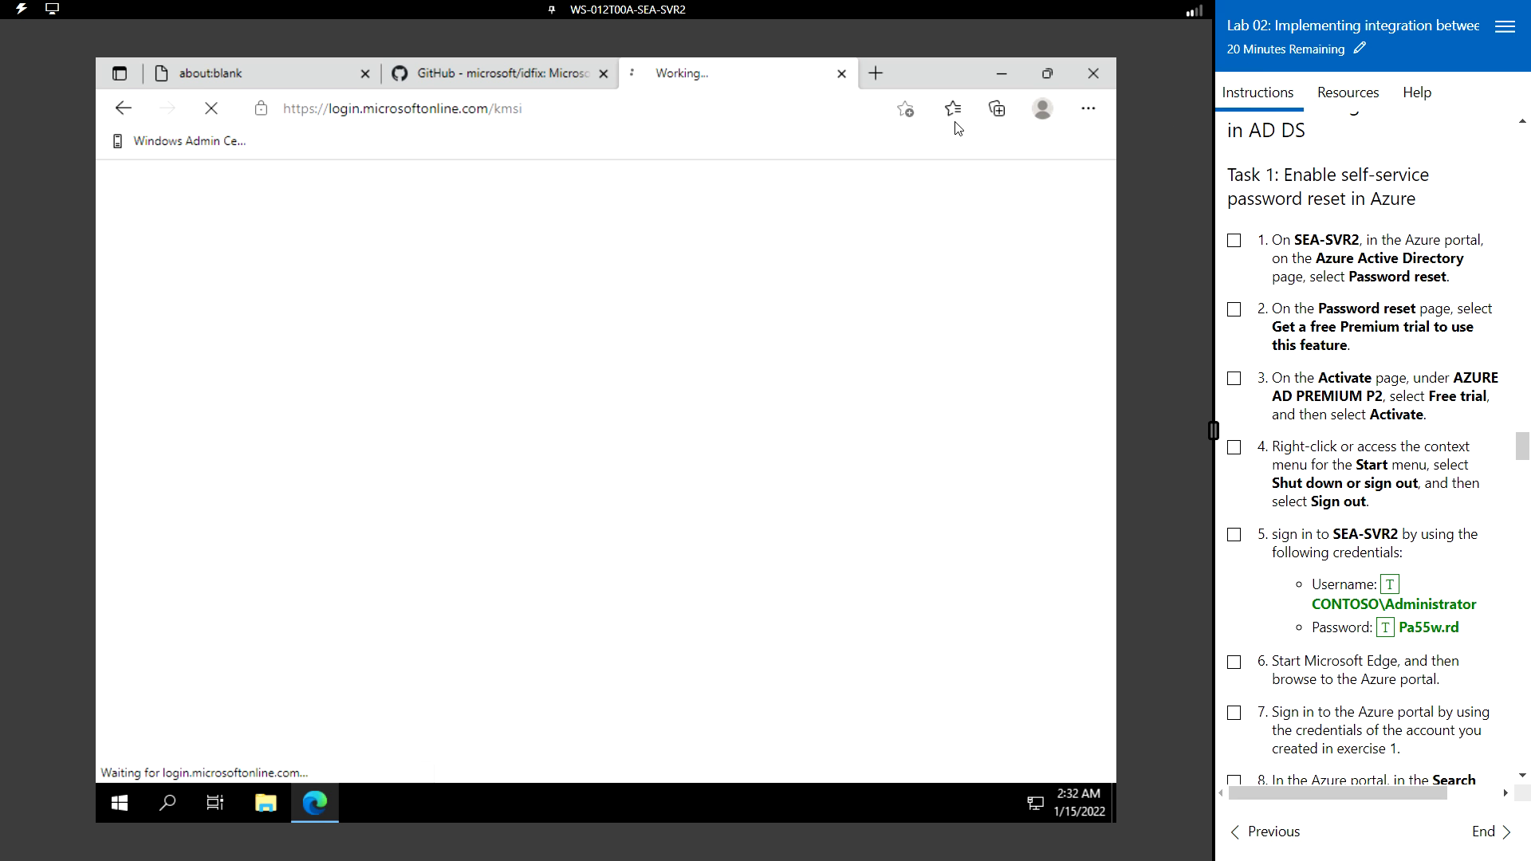
click(604, 73)
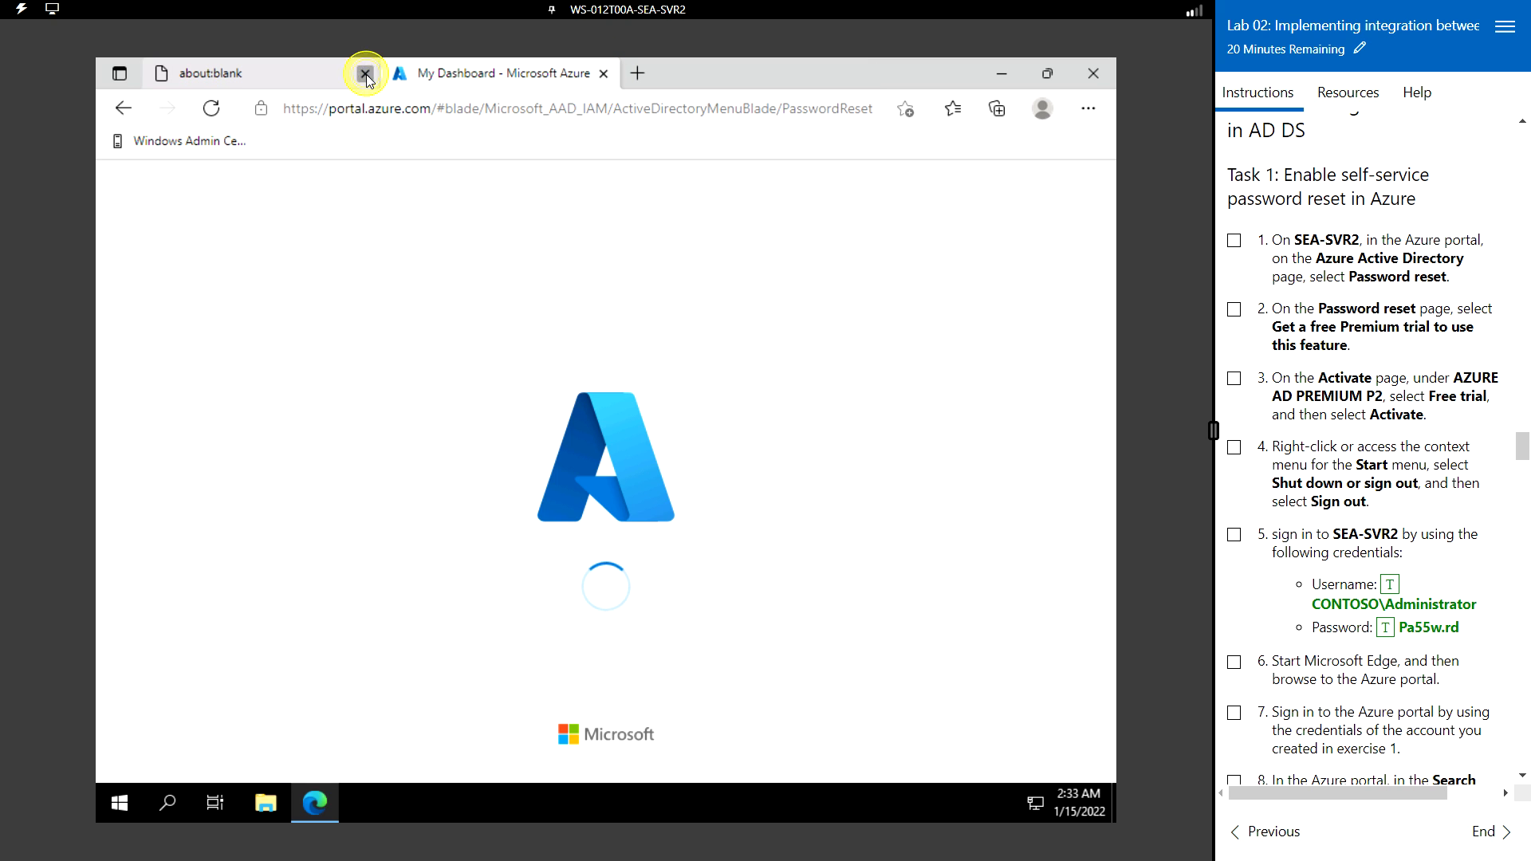
click(366, 73)
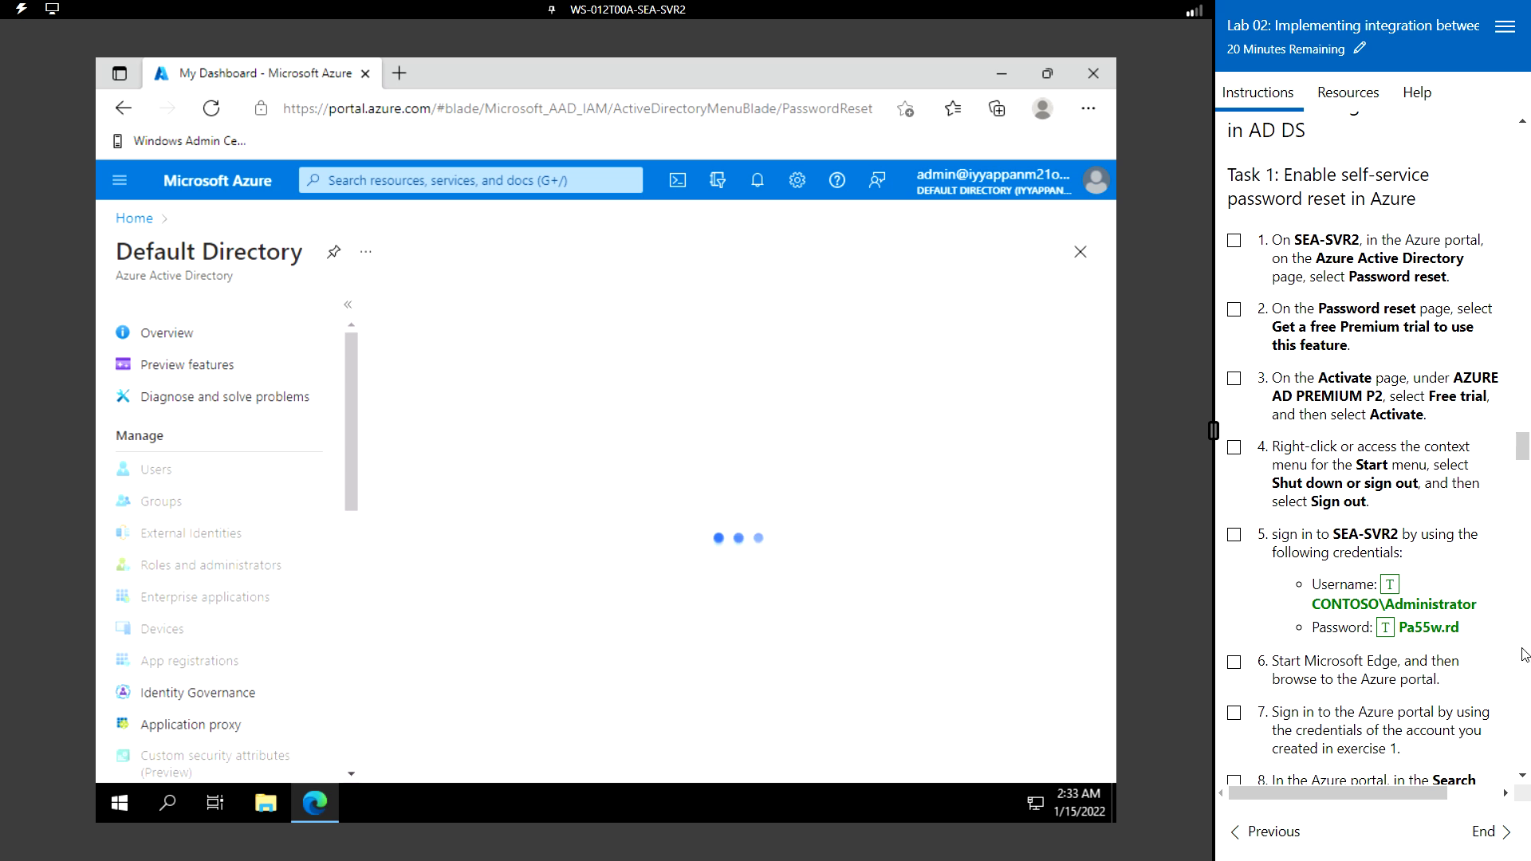
- From Azure home, search for Azure Active Directory and open its Password reset page
scroll(1314, 630, down, 5)
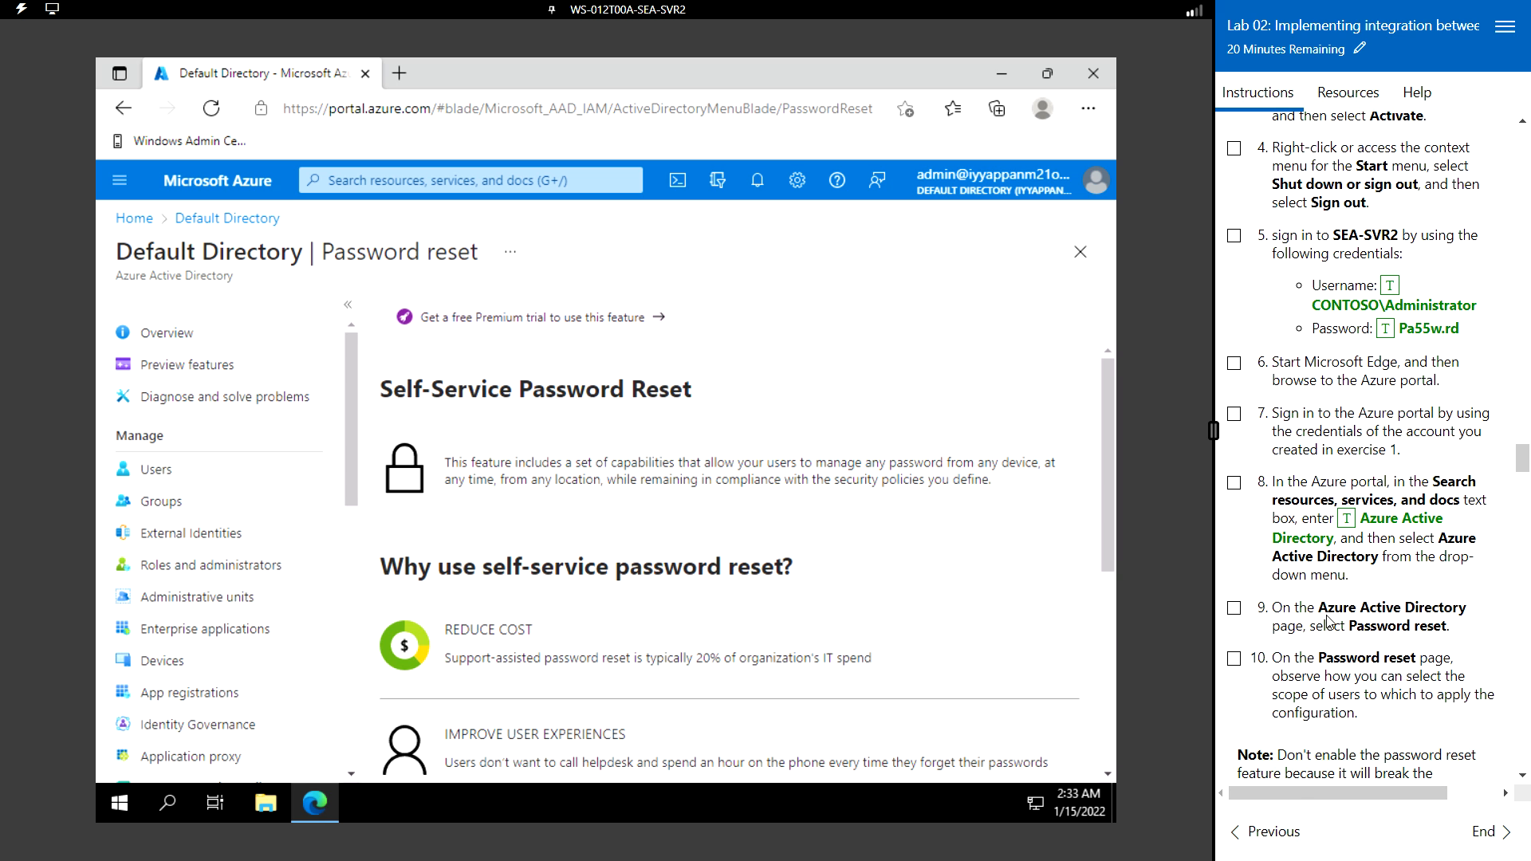
click(216, 190)
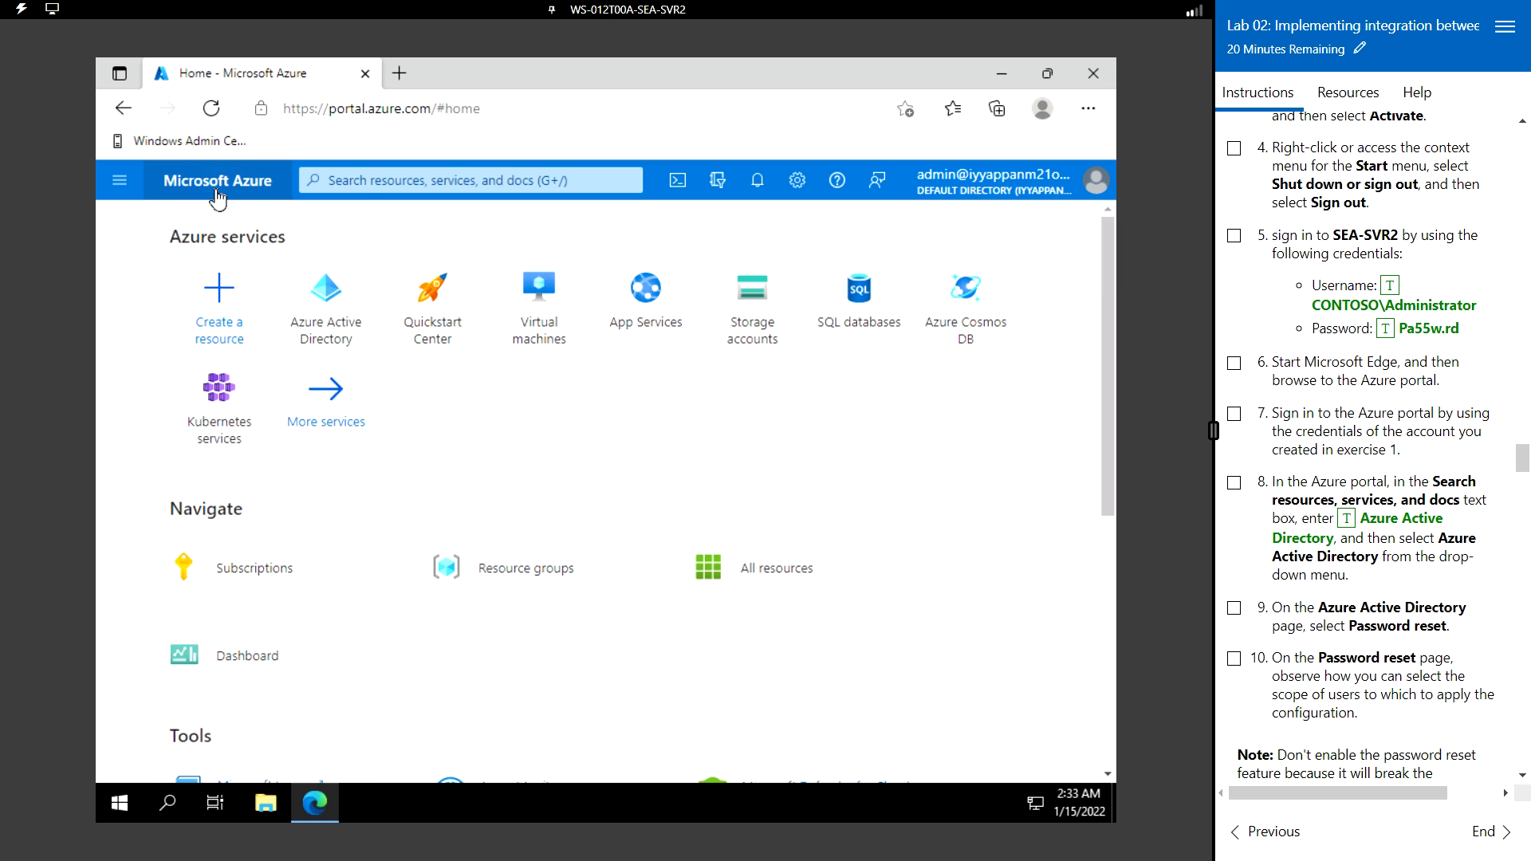
click(407, 185)
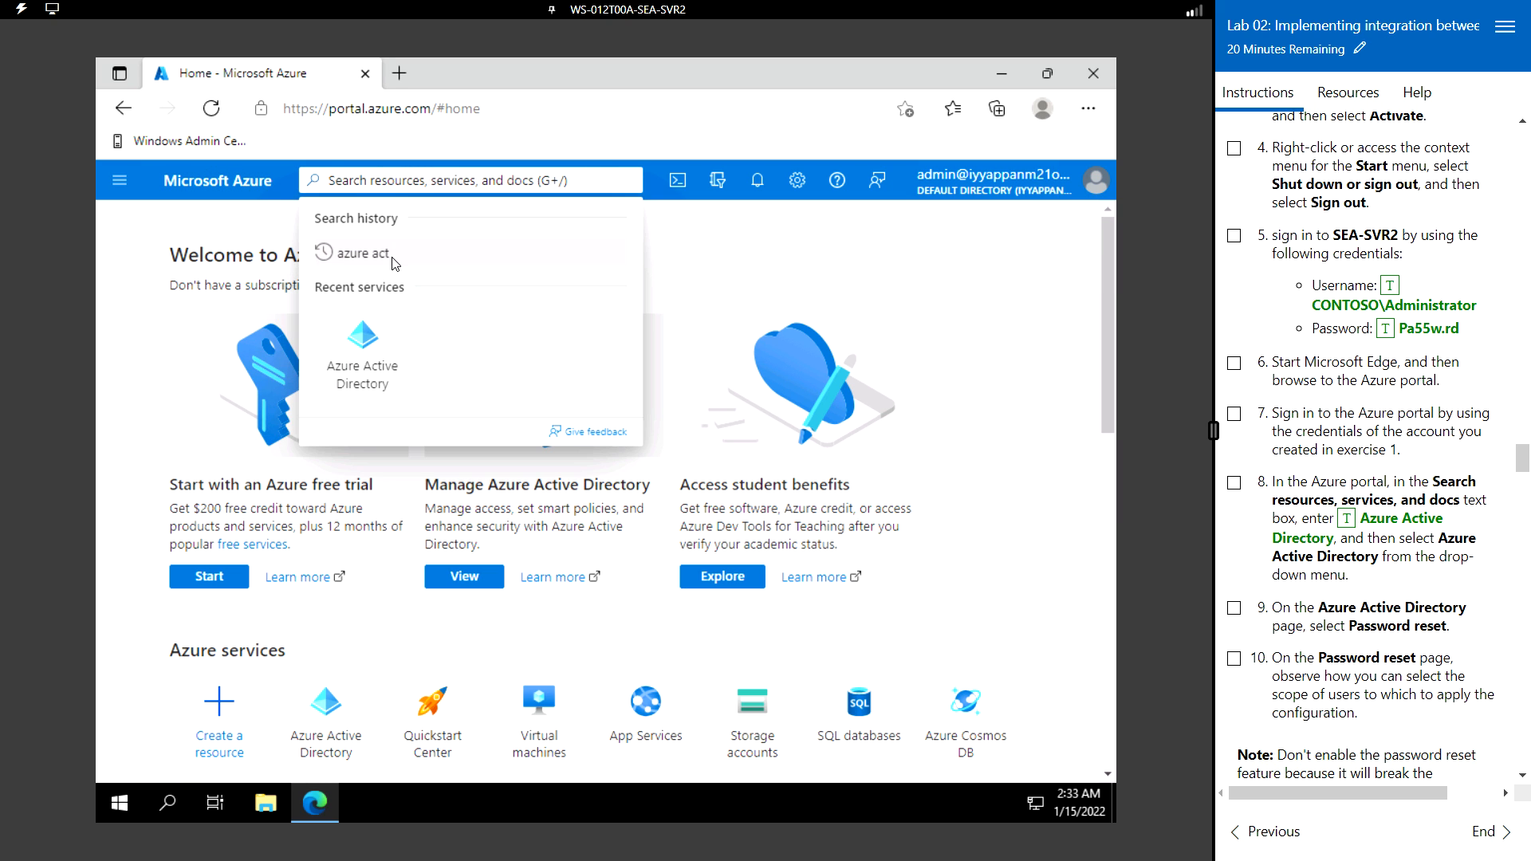
click(347, 251)
click(389, 259)
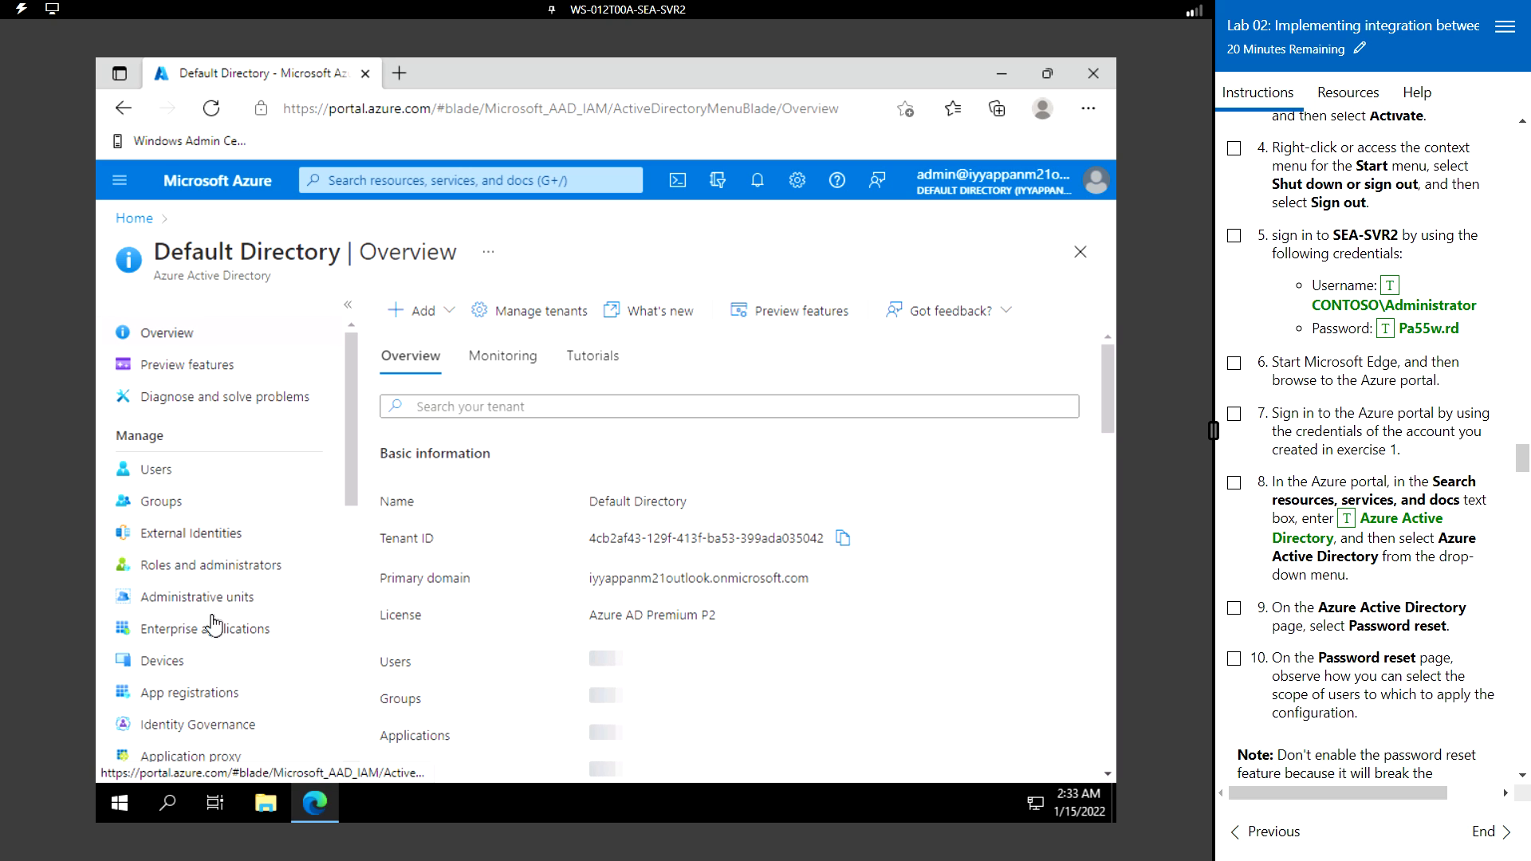
scroll(233, 630, down, 3)
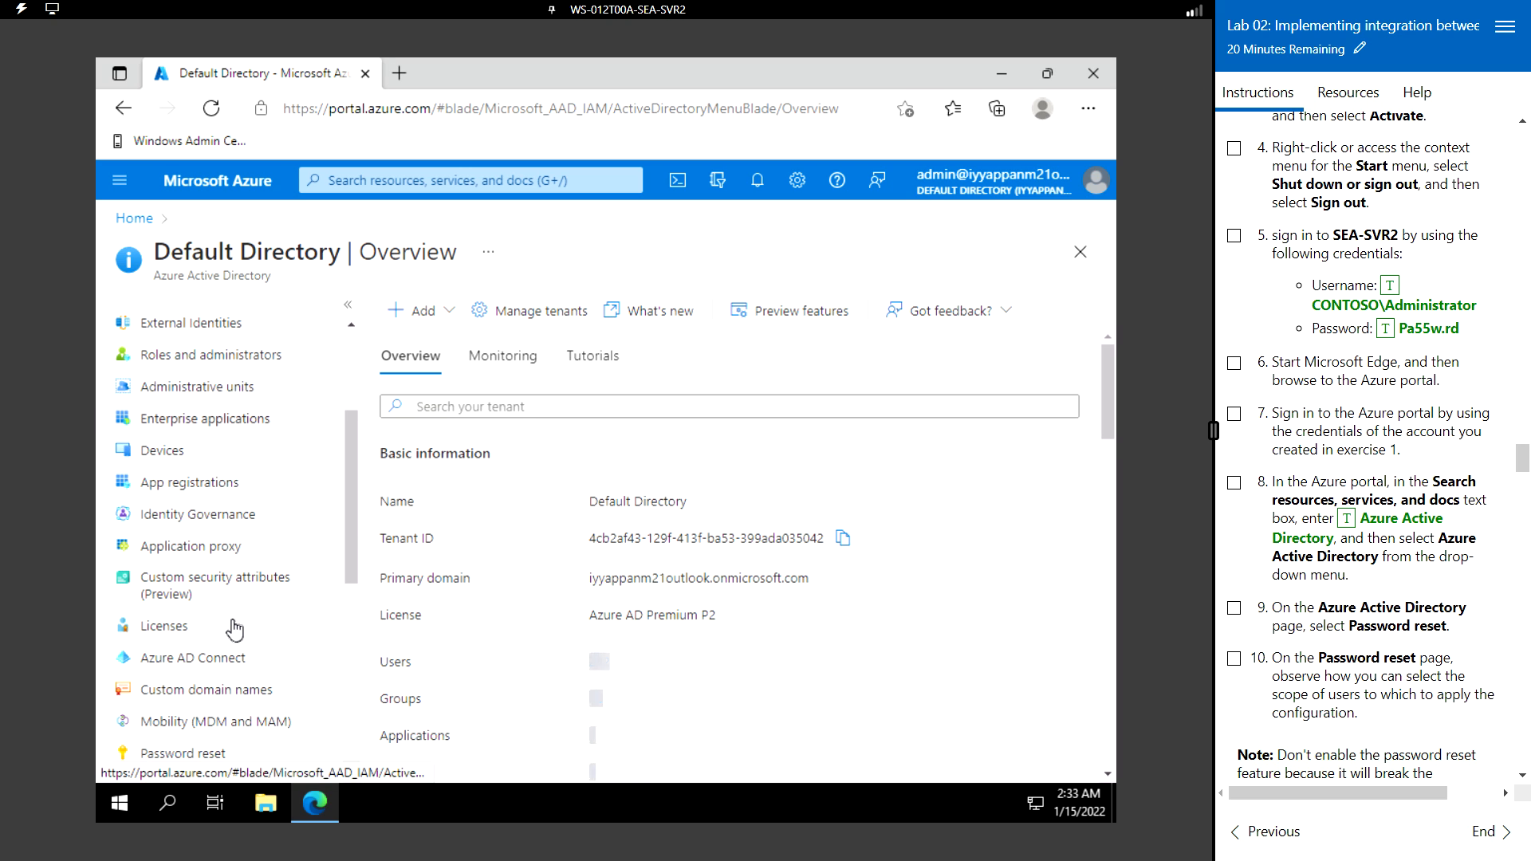
click(221, 752)
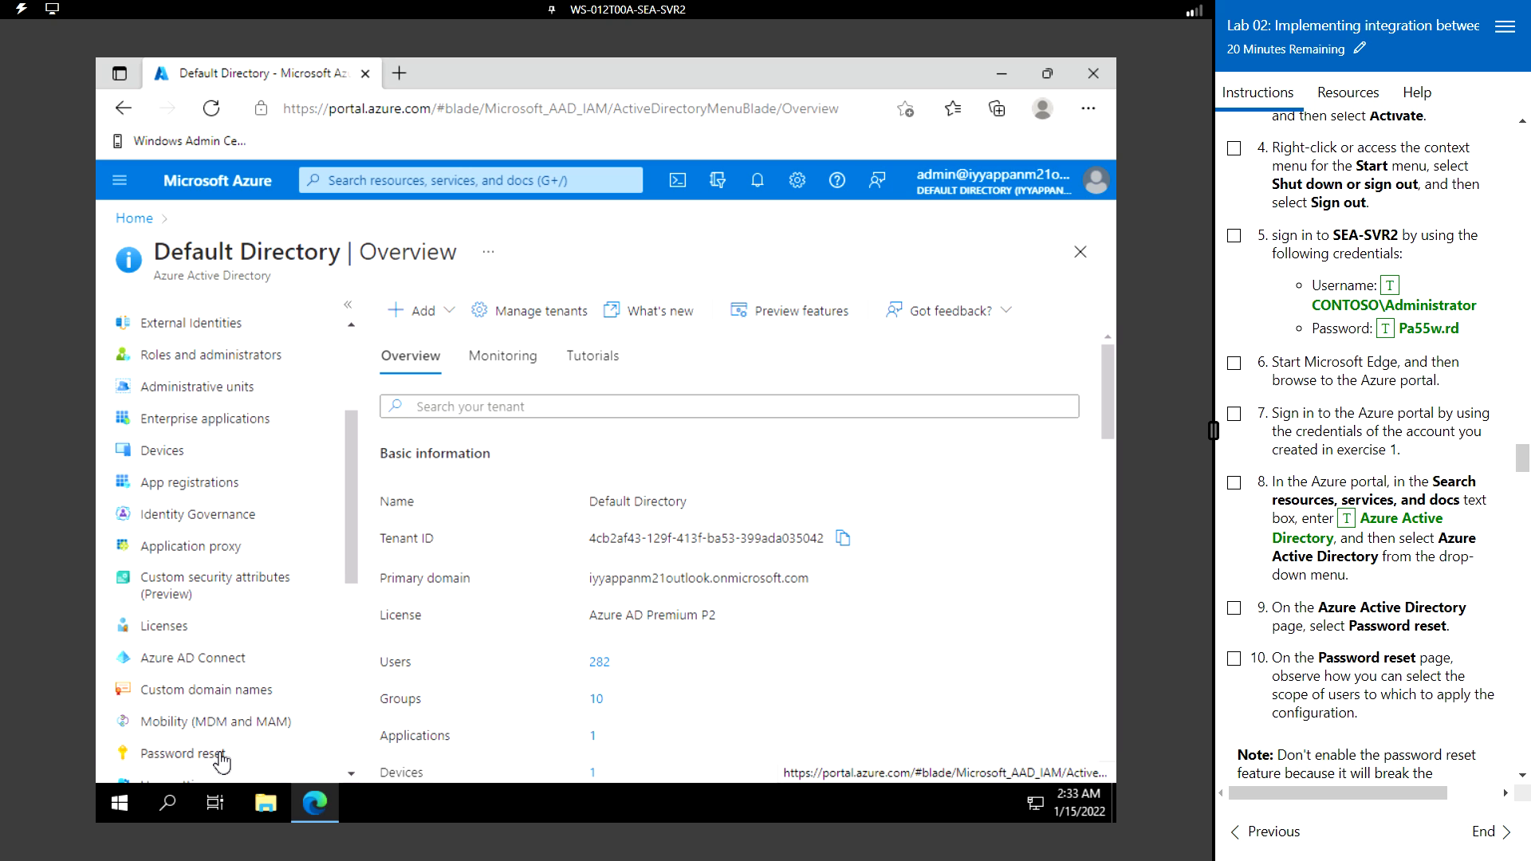
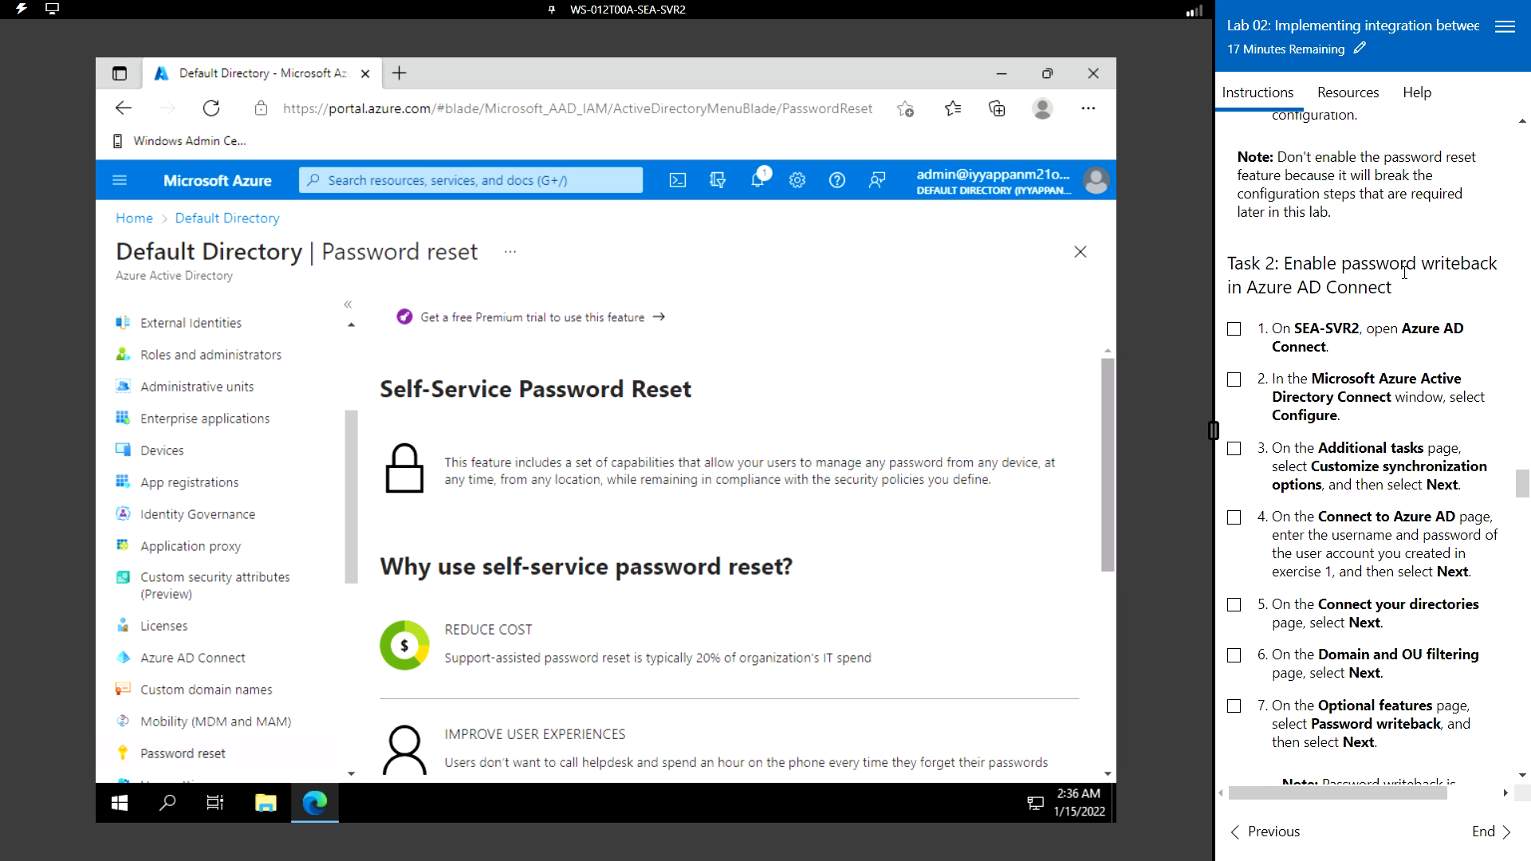
- Launch Azure AD Connect, choose Configure, and pick Customize synchronization options
click(121, 804)
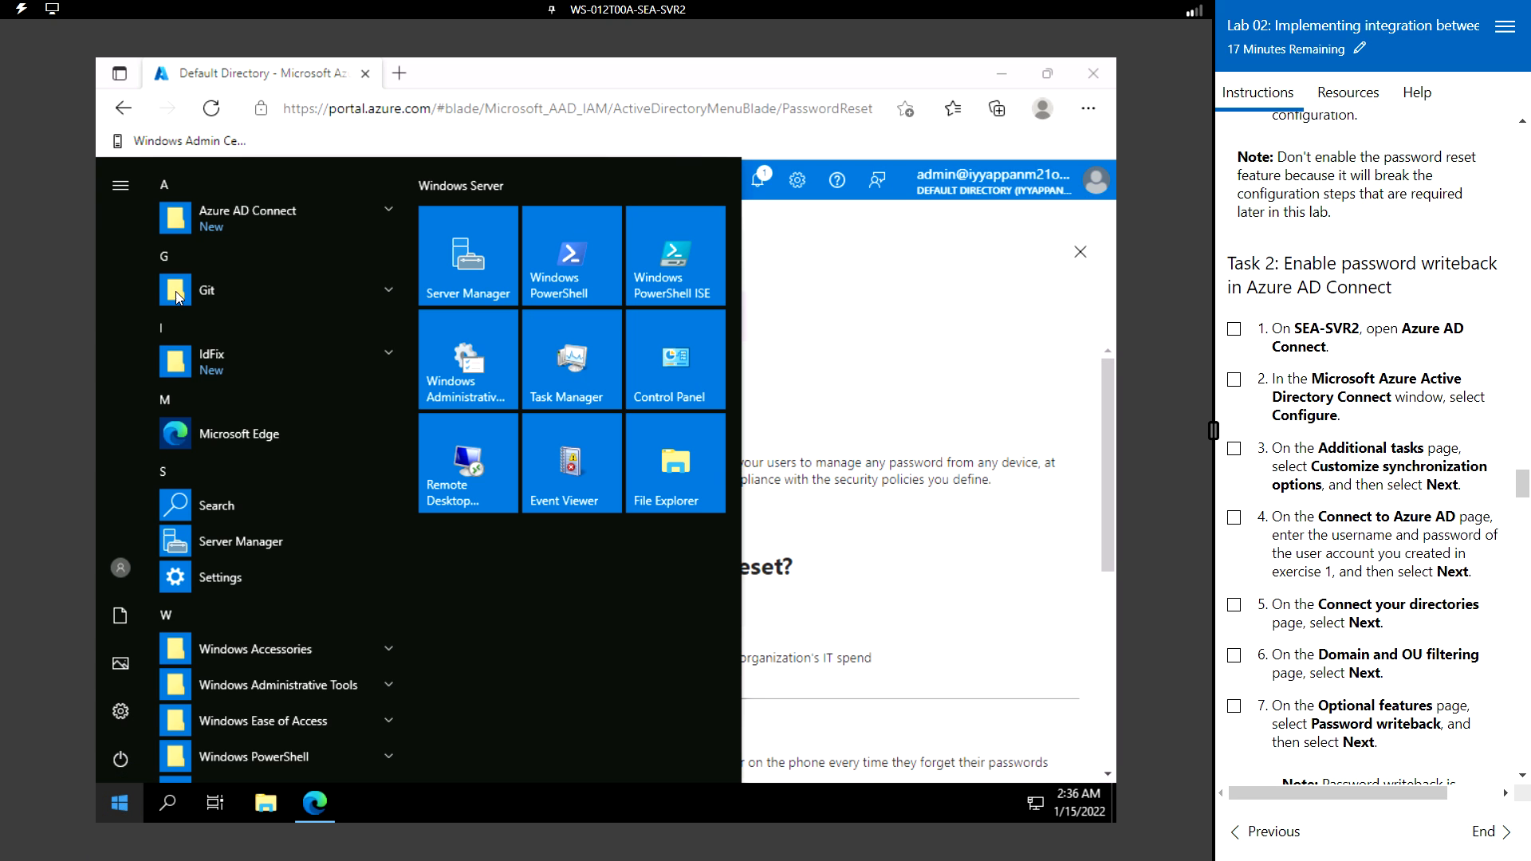
click(296, 215)
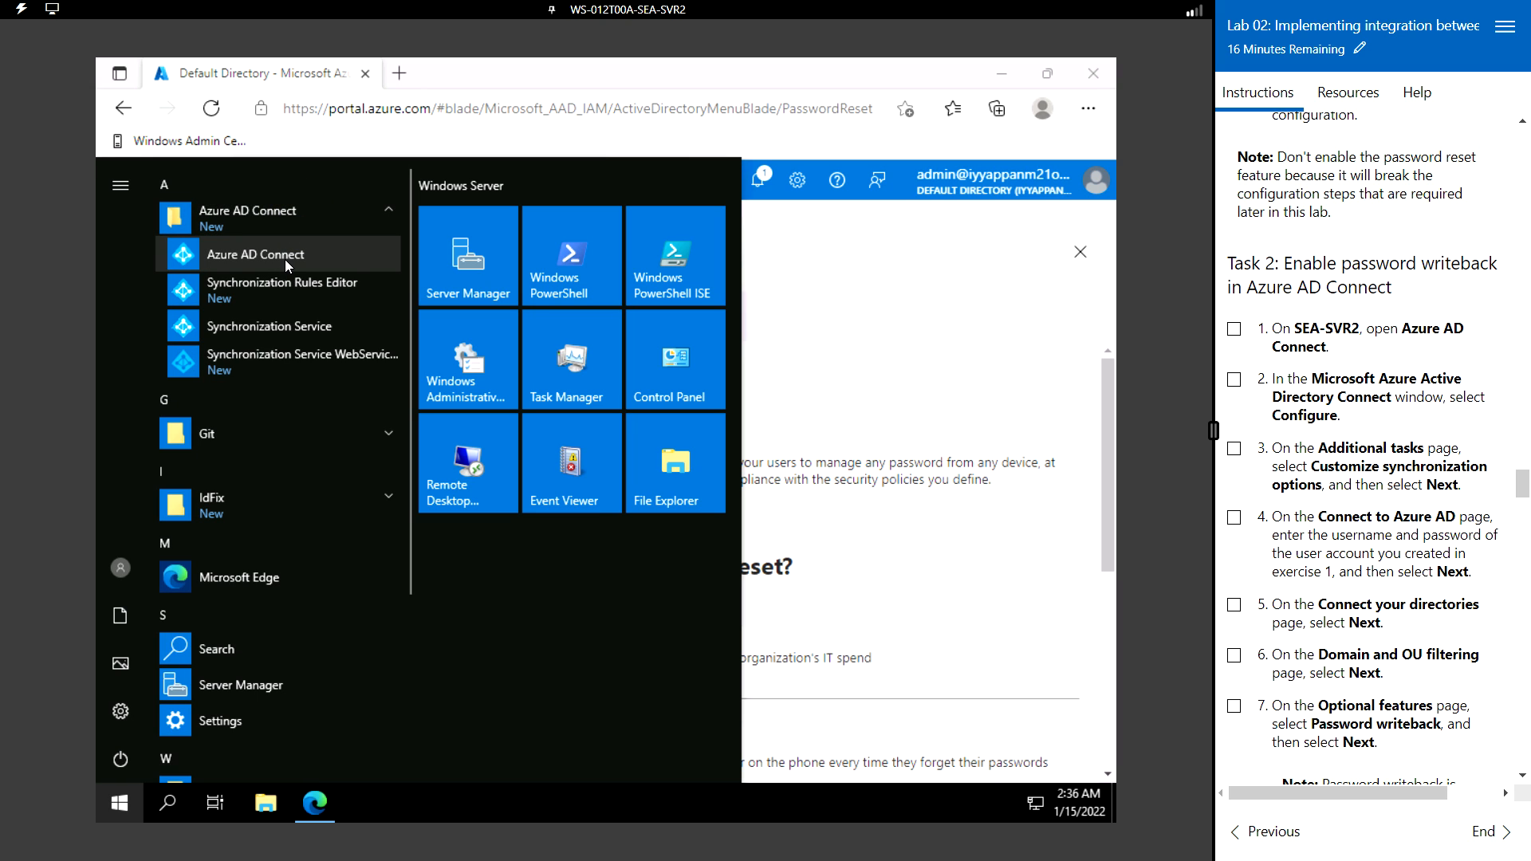
click(284, 259)
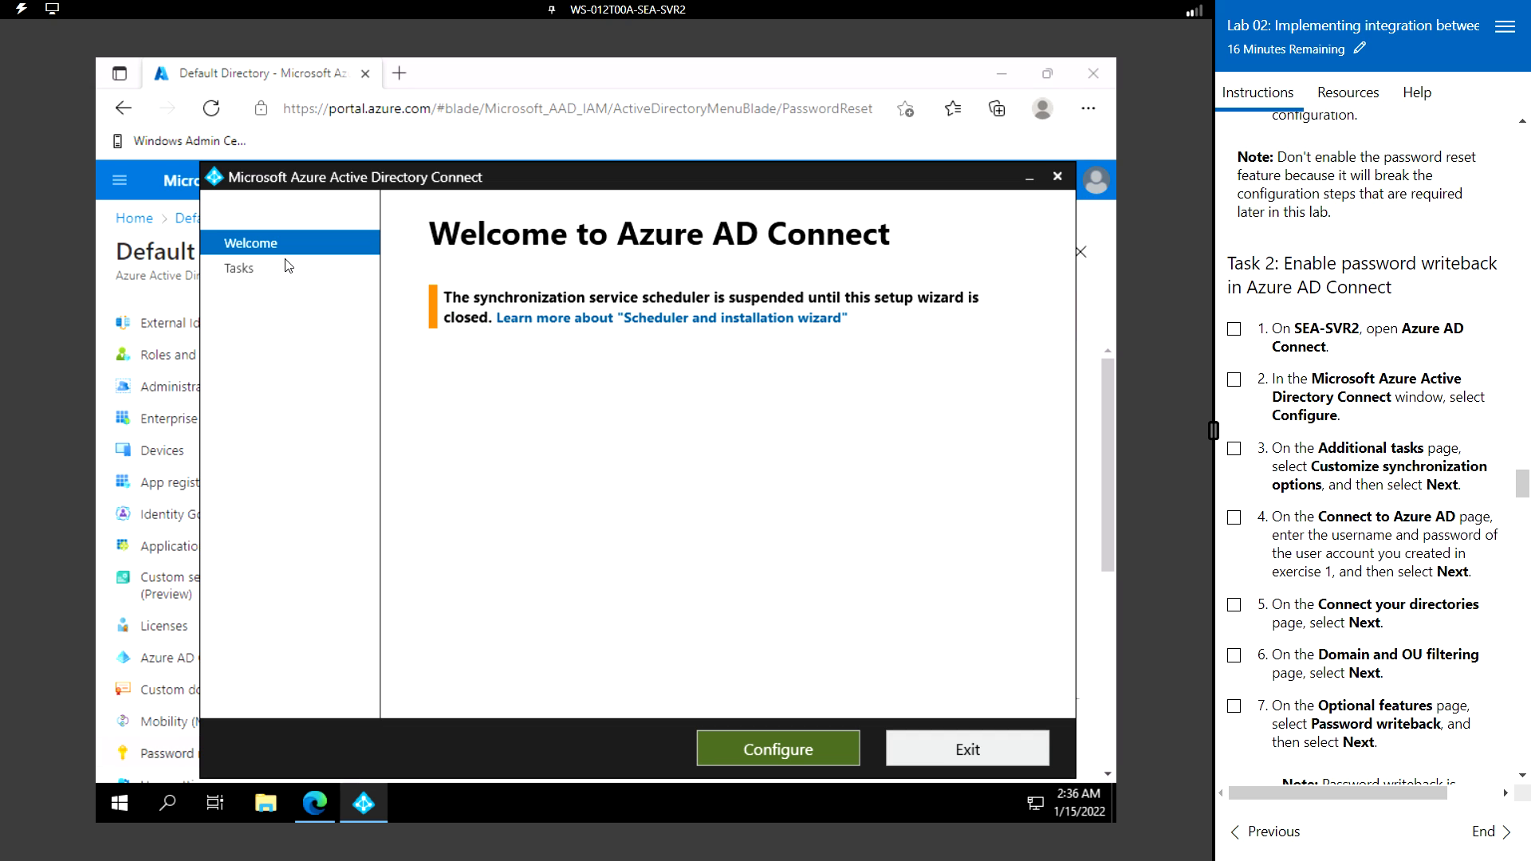
click(791, 751)
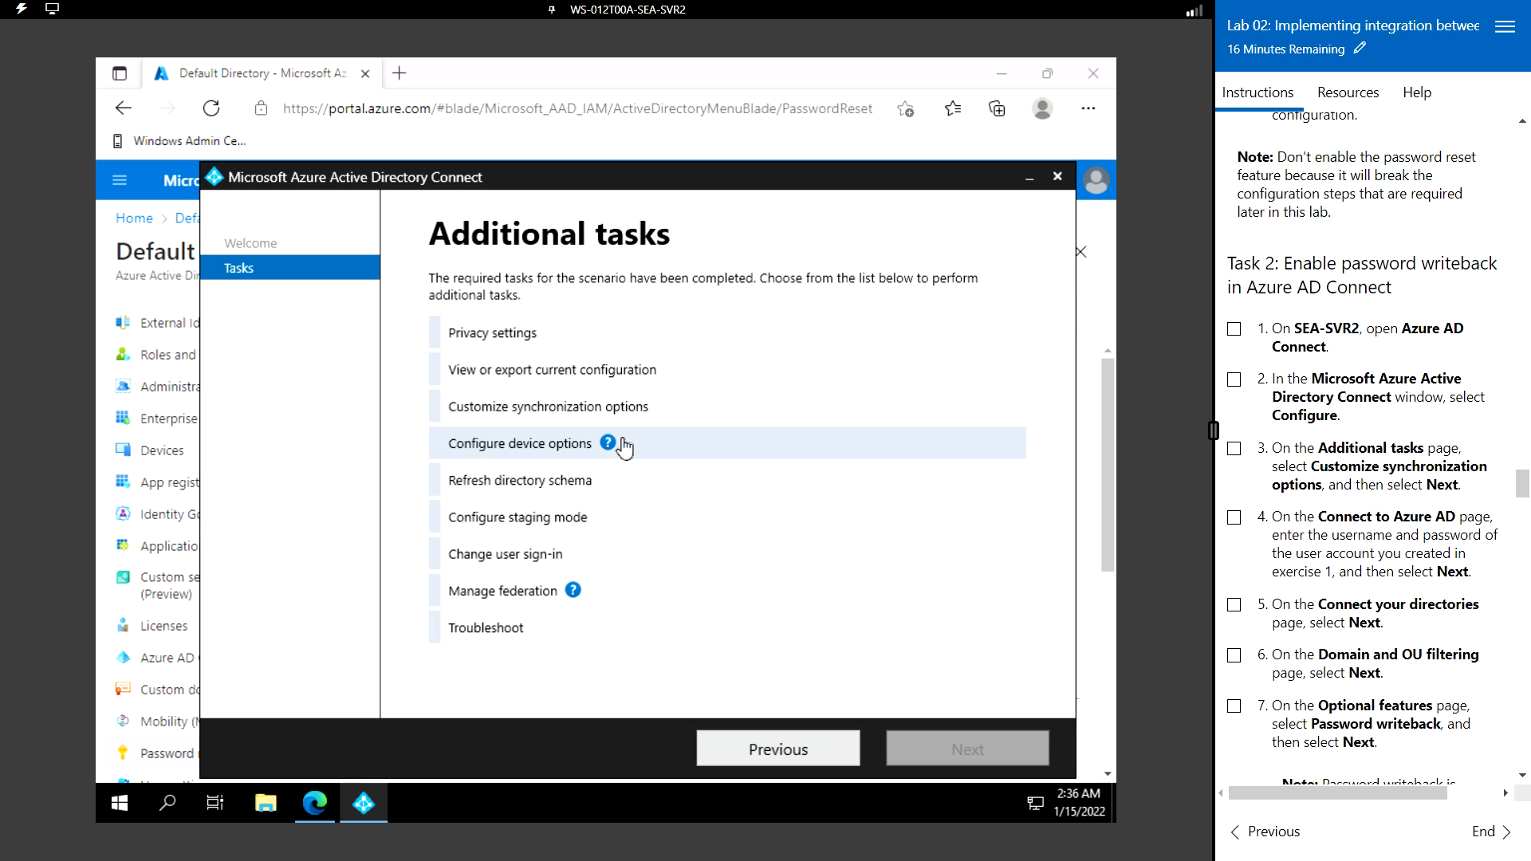
click(595, 408)
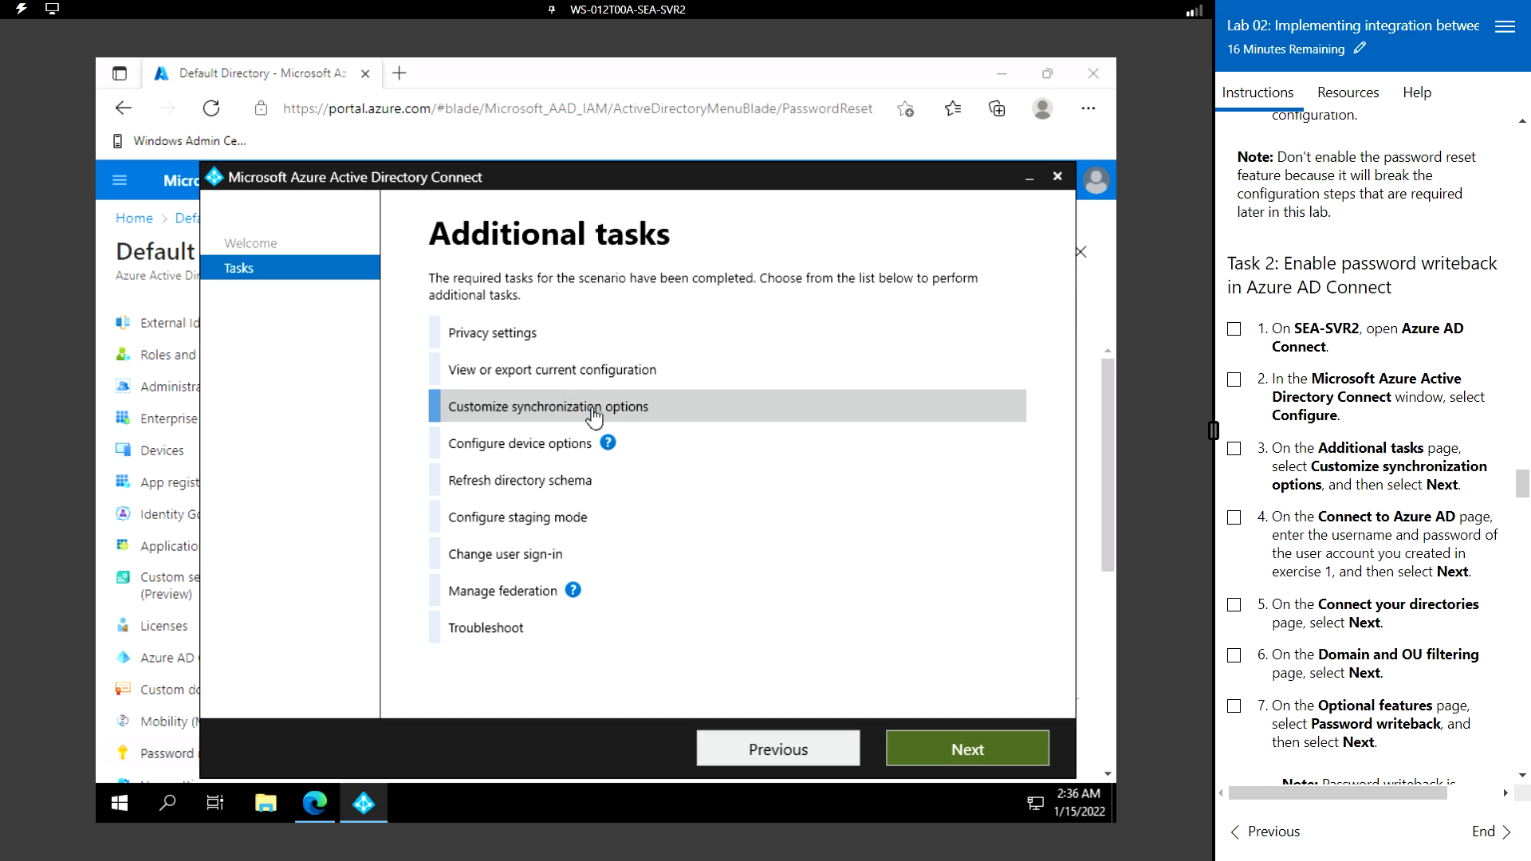
click(970, 756)
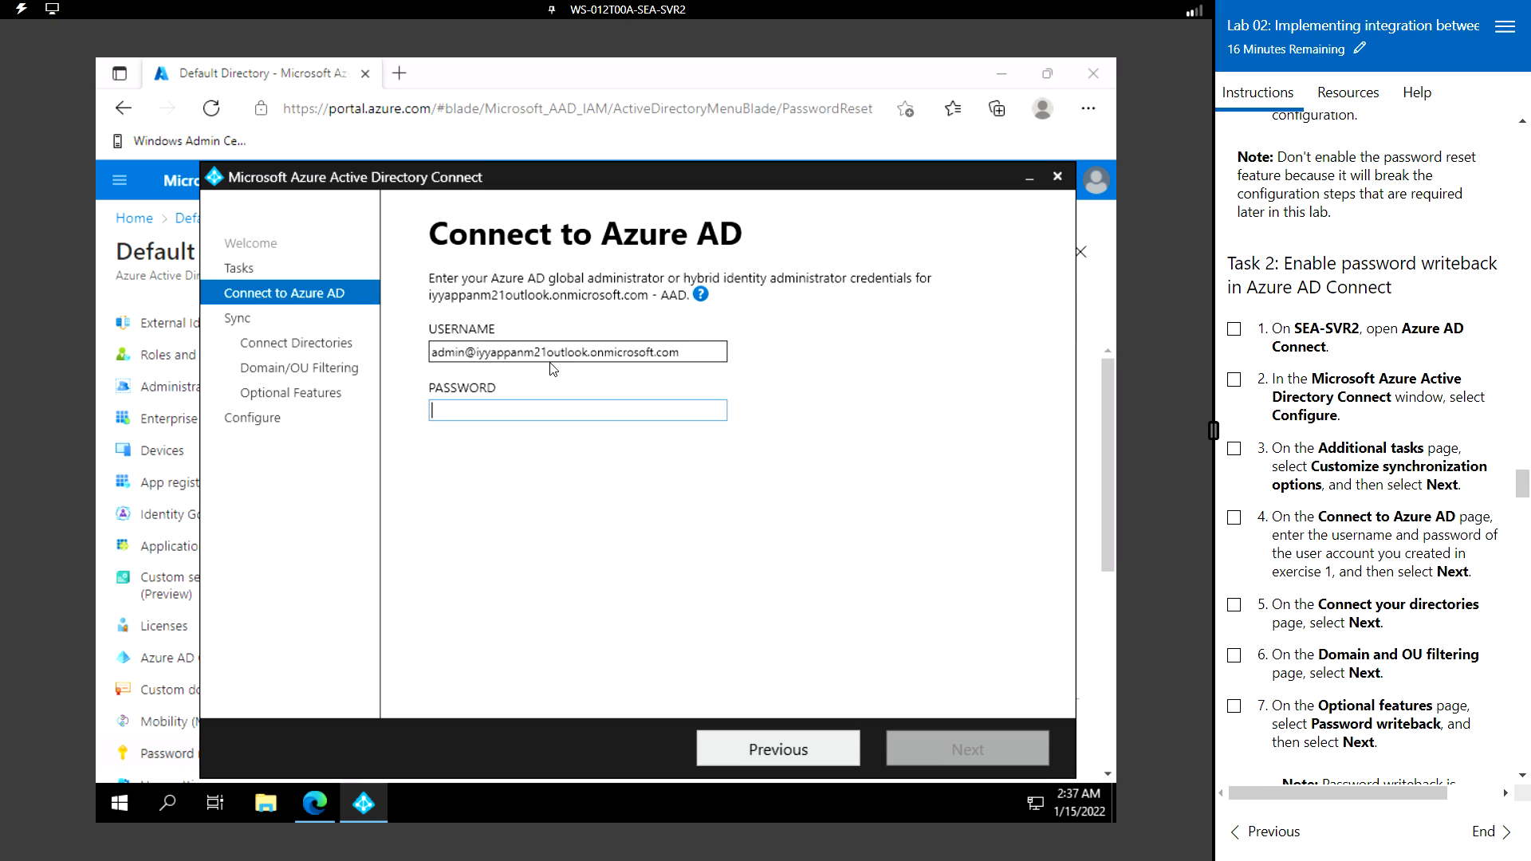
- Fill in the Azure AD admin password from the lab credentials, sign in, and check directory types
click(1333, 94)
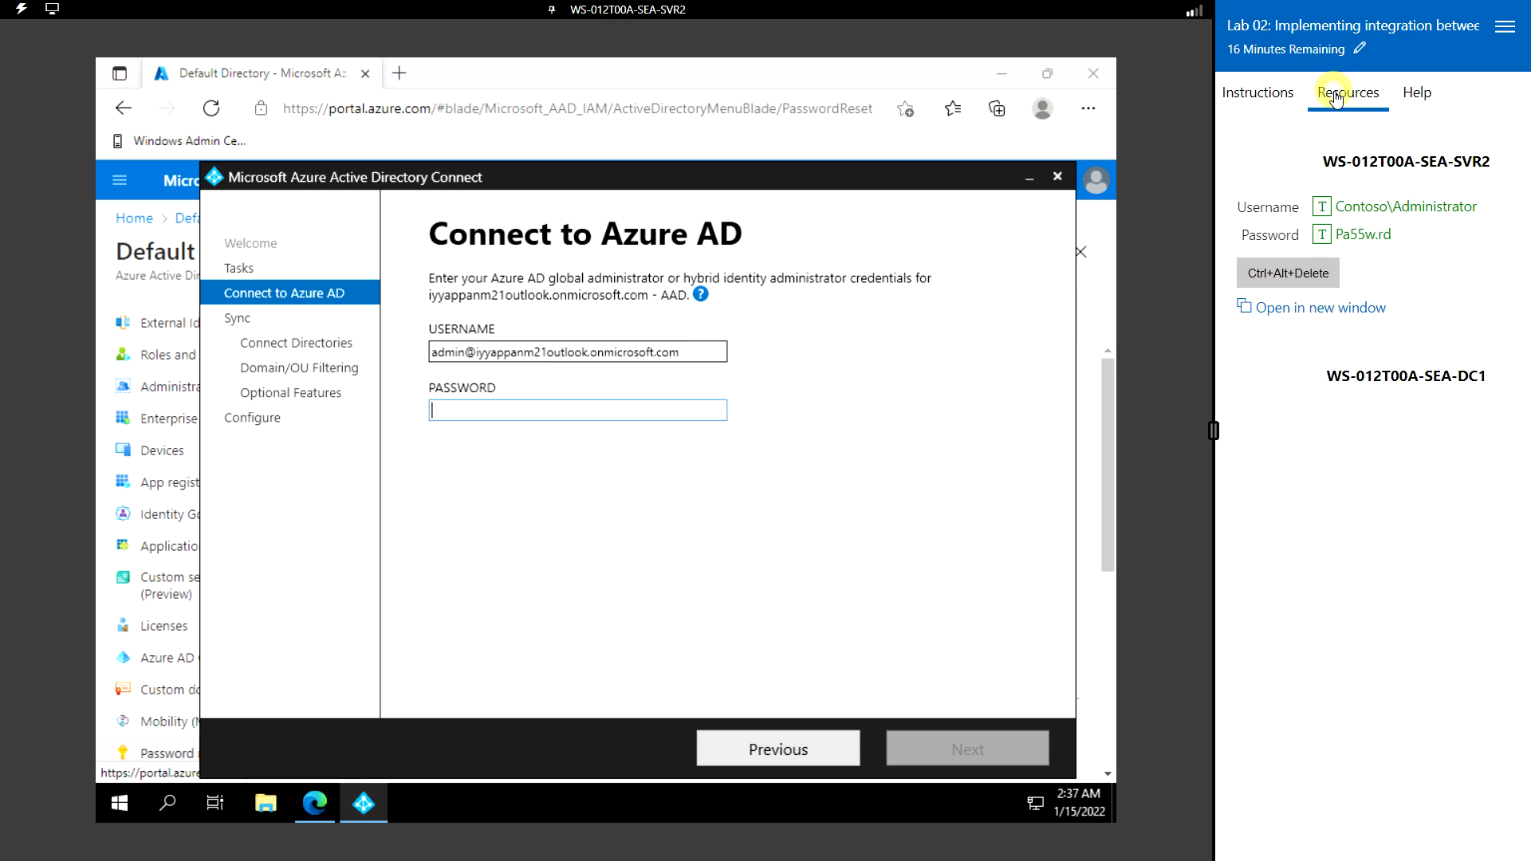
click(1322, 233)
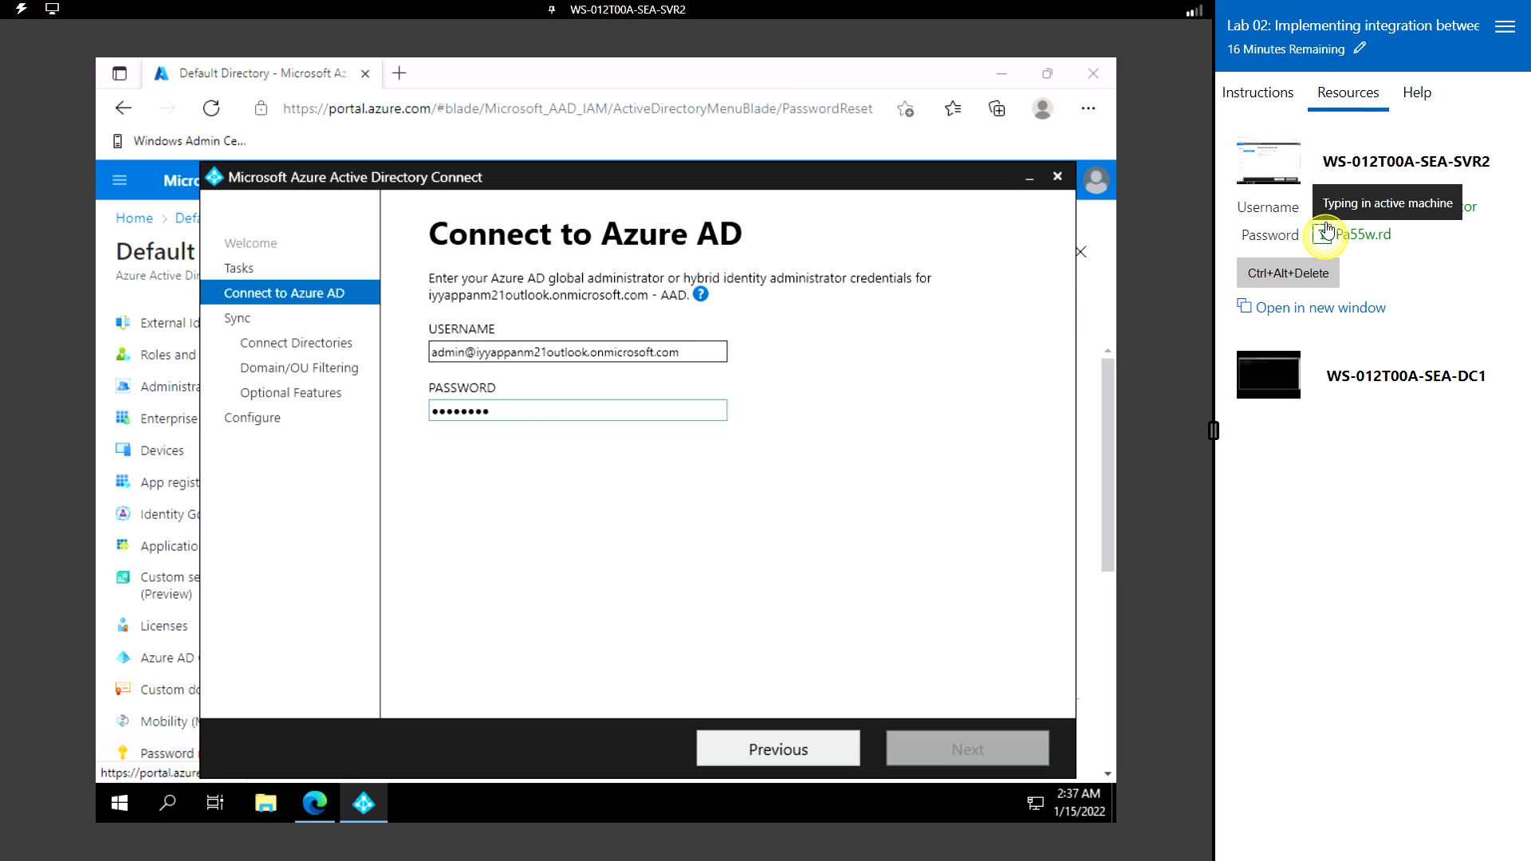
click(1260, 94)
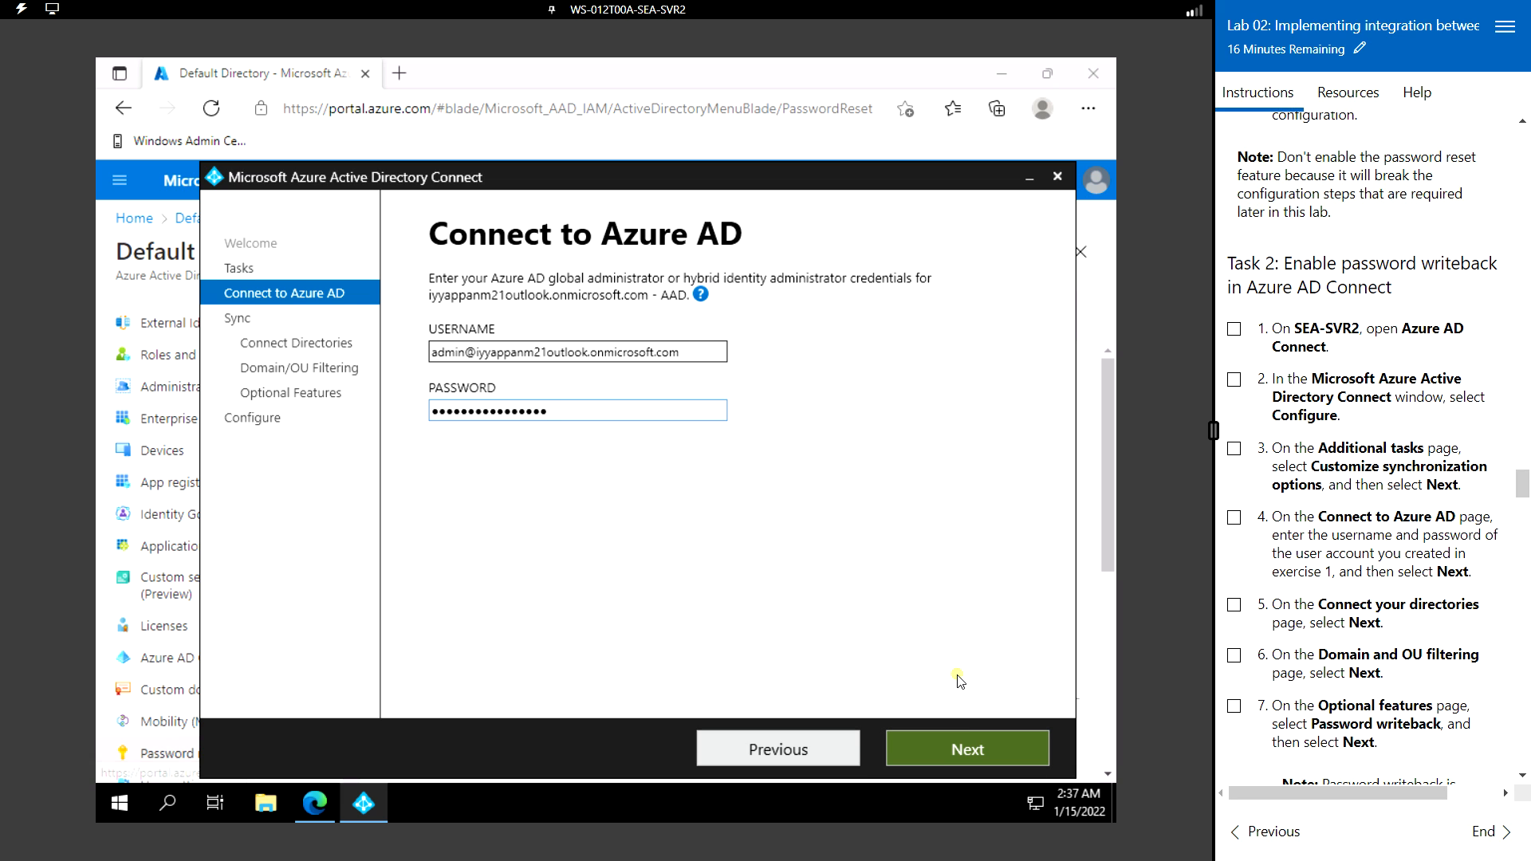
click(984, 746)
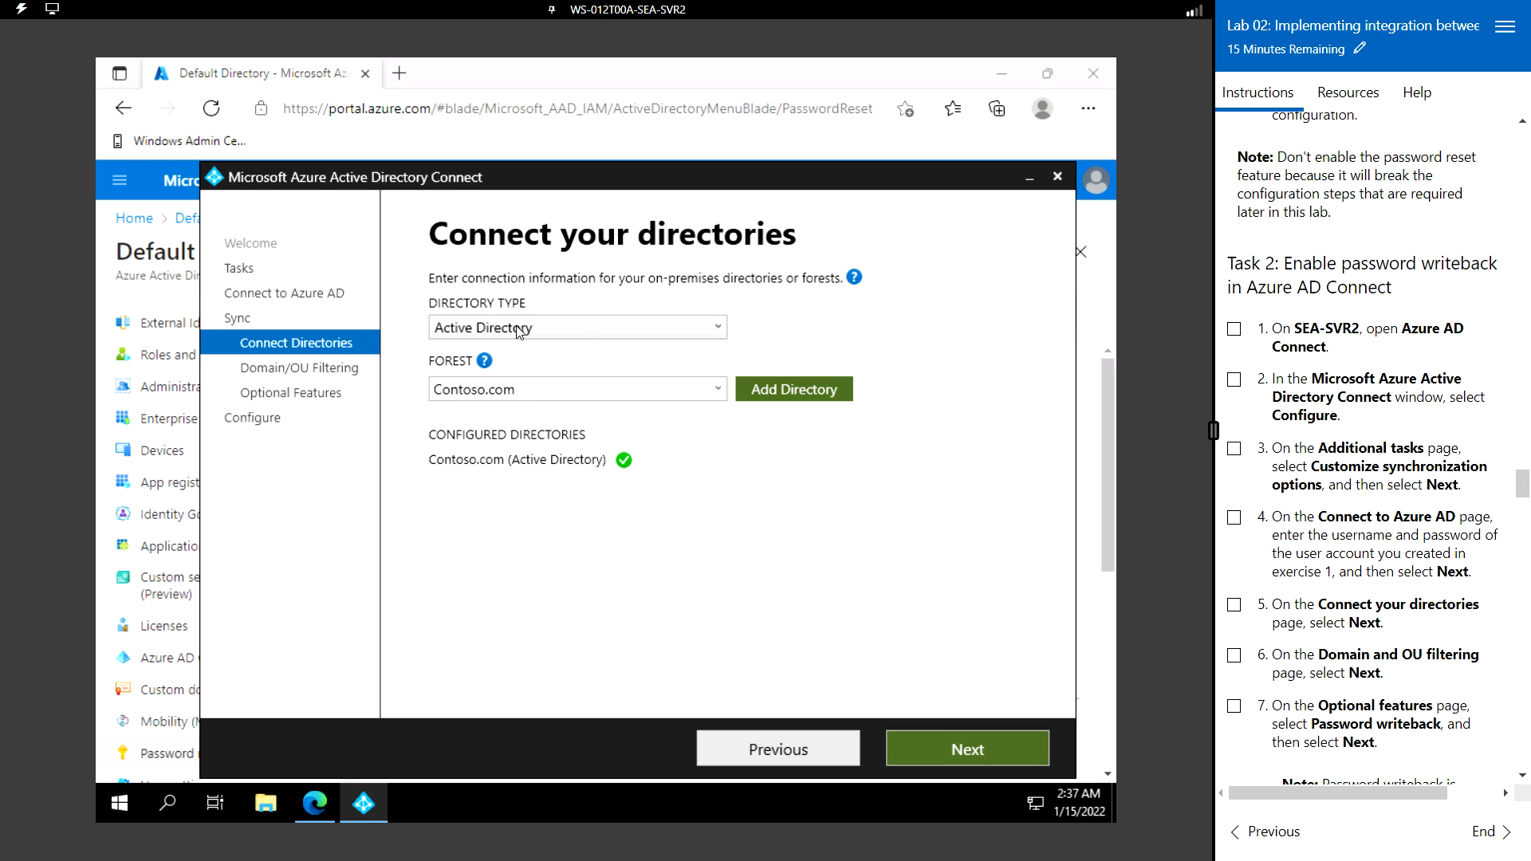
click(587, 330)
- Keep Active Directory and all Contoso.com domains/OUs, then enable Password writeback
click(585, 327)
click(980, 752)
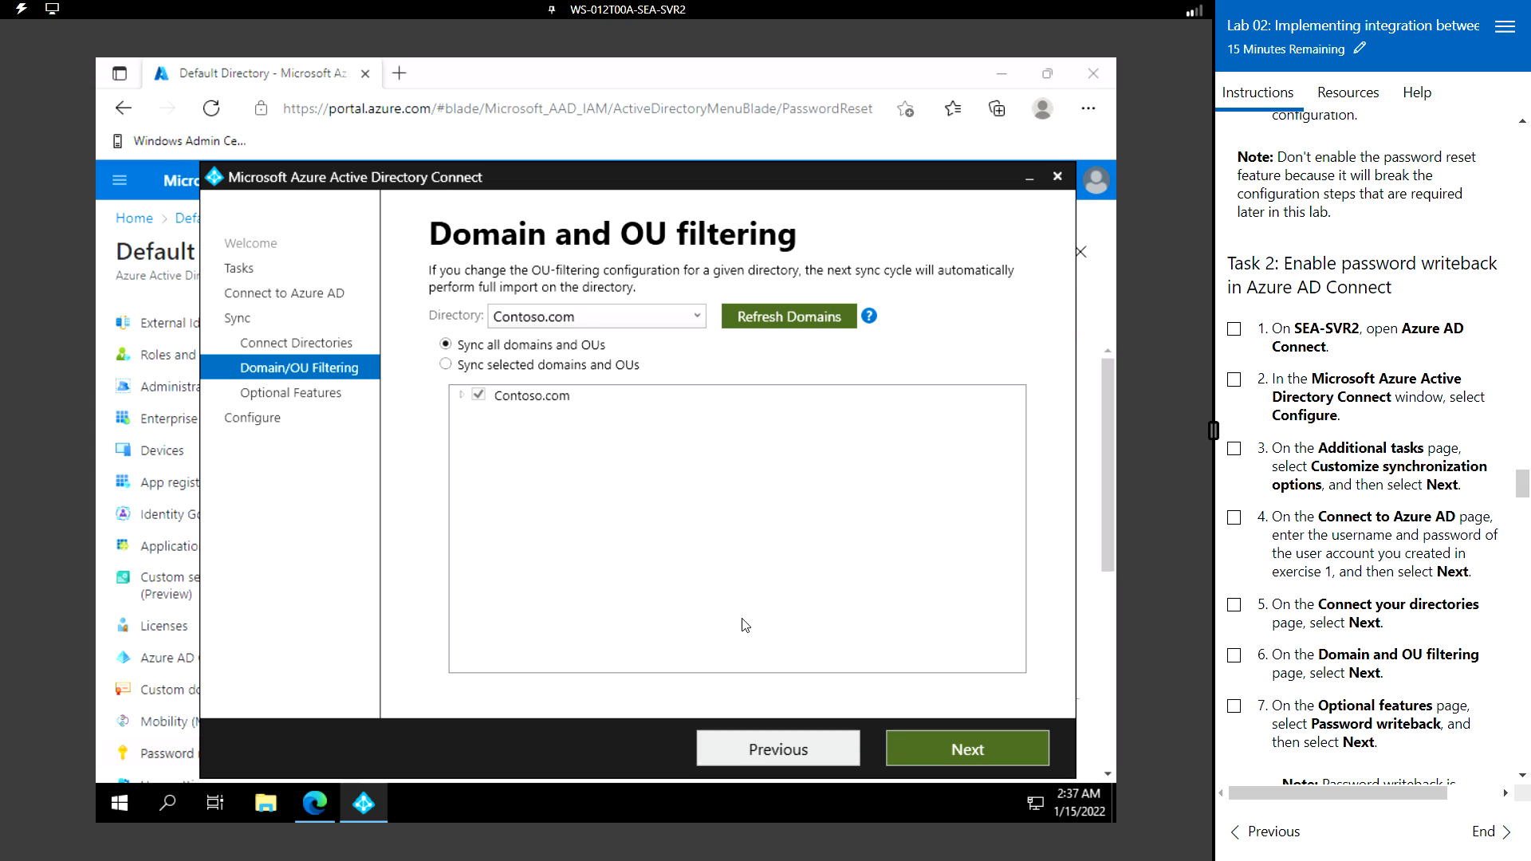
click(974, 751)
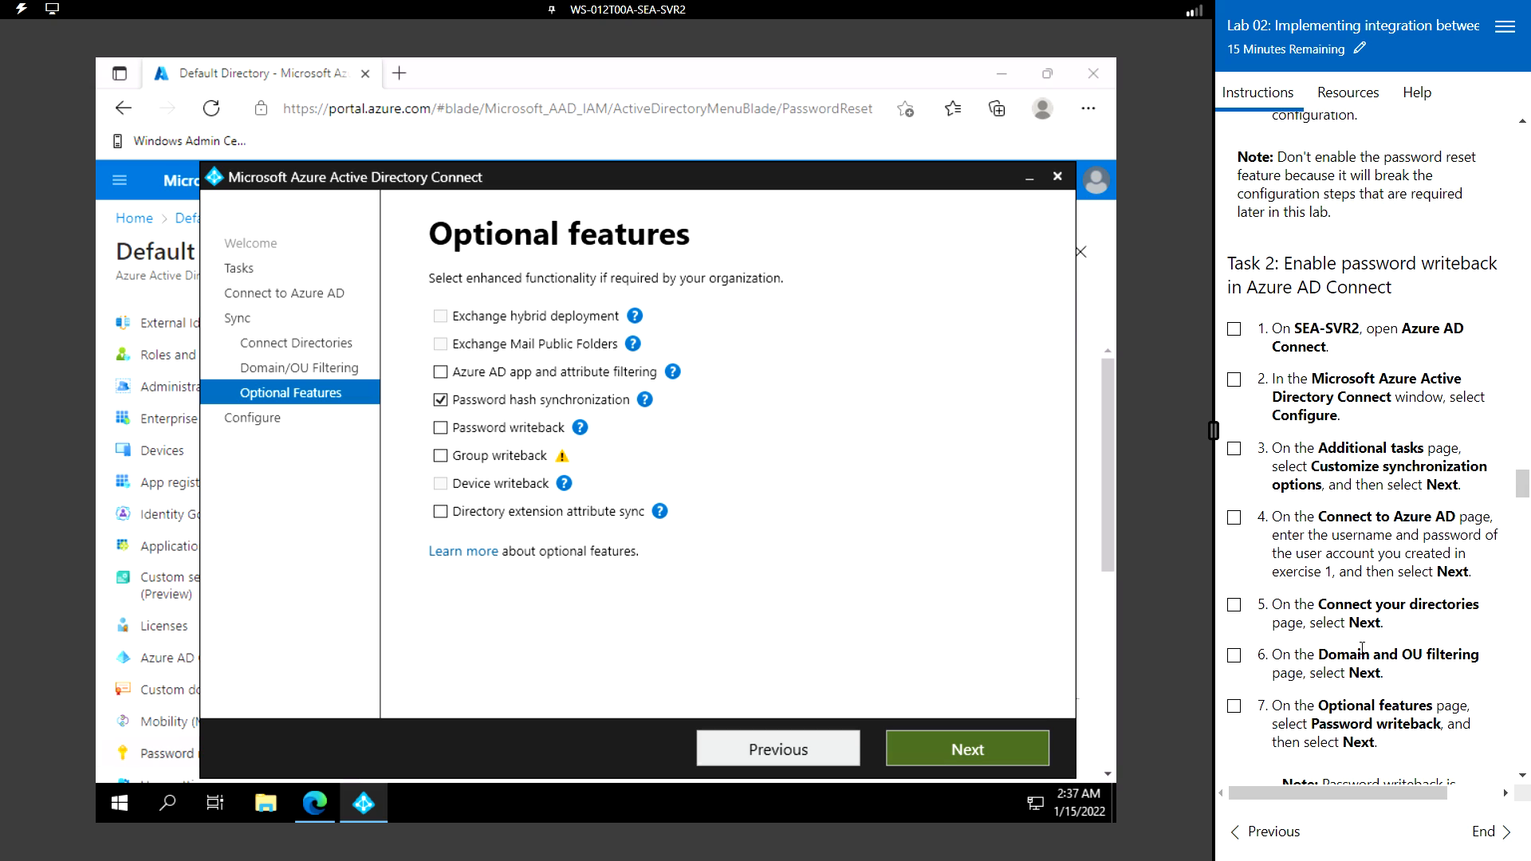
scroll(1362, 647, down, 1)
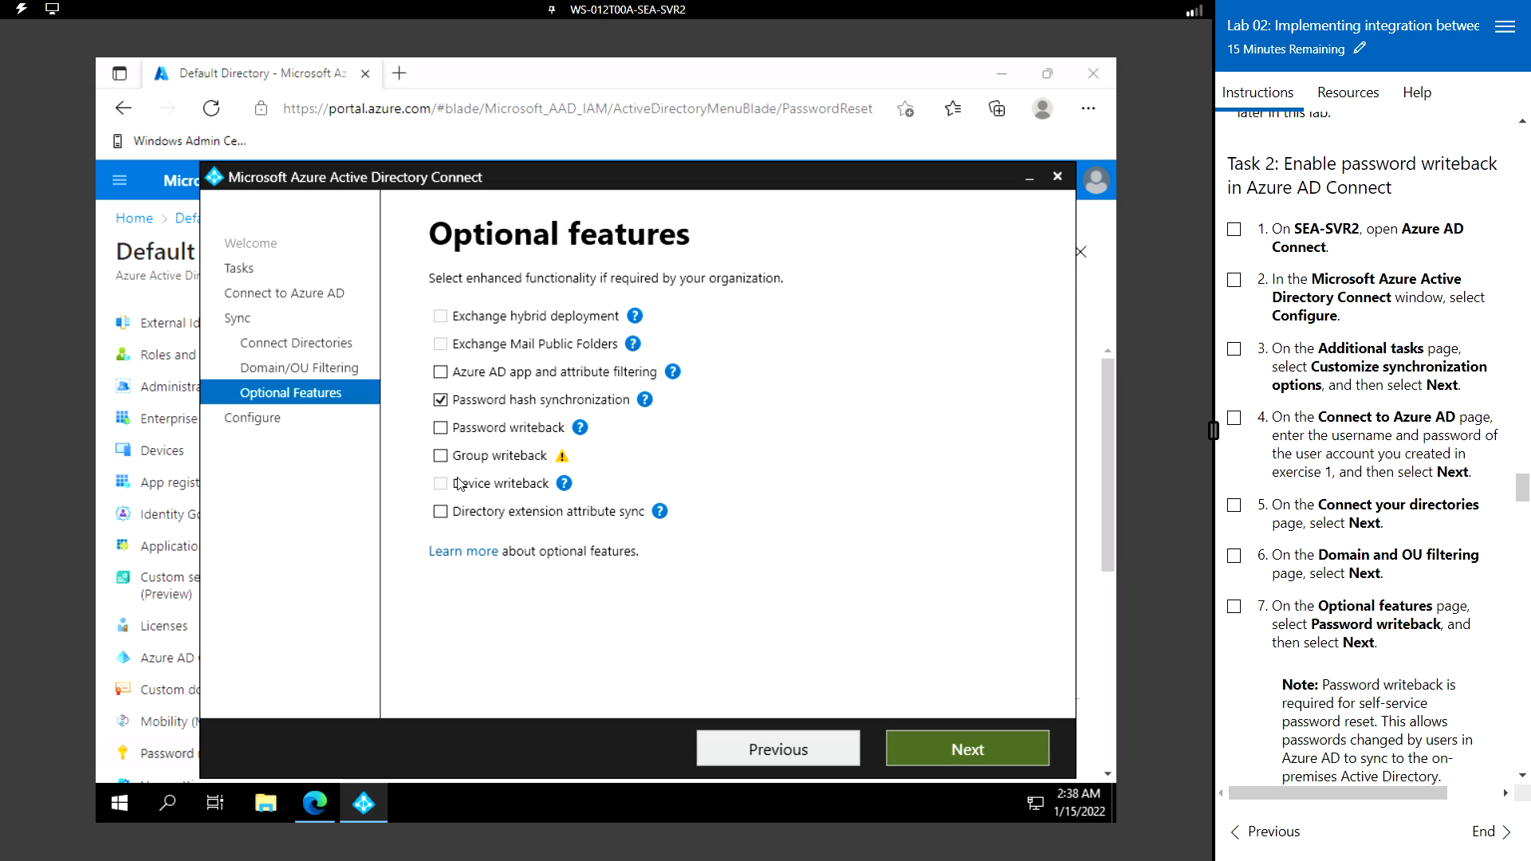
click(443, 433)
- Review the Ready to configure summary and apply the password writeback configuration
click(962, 752)
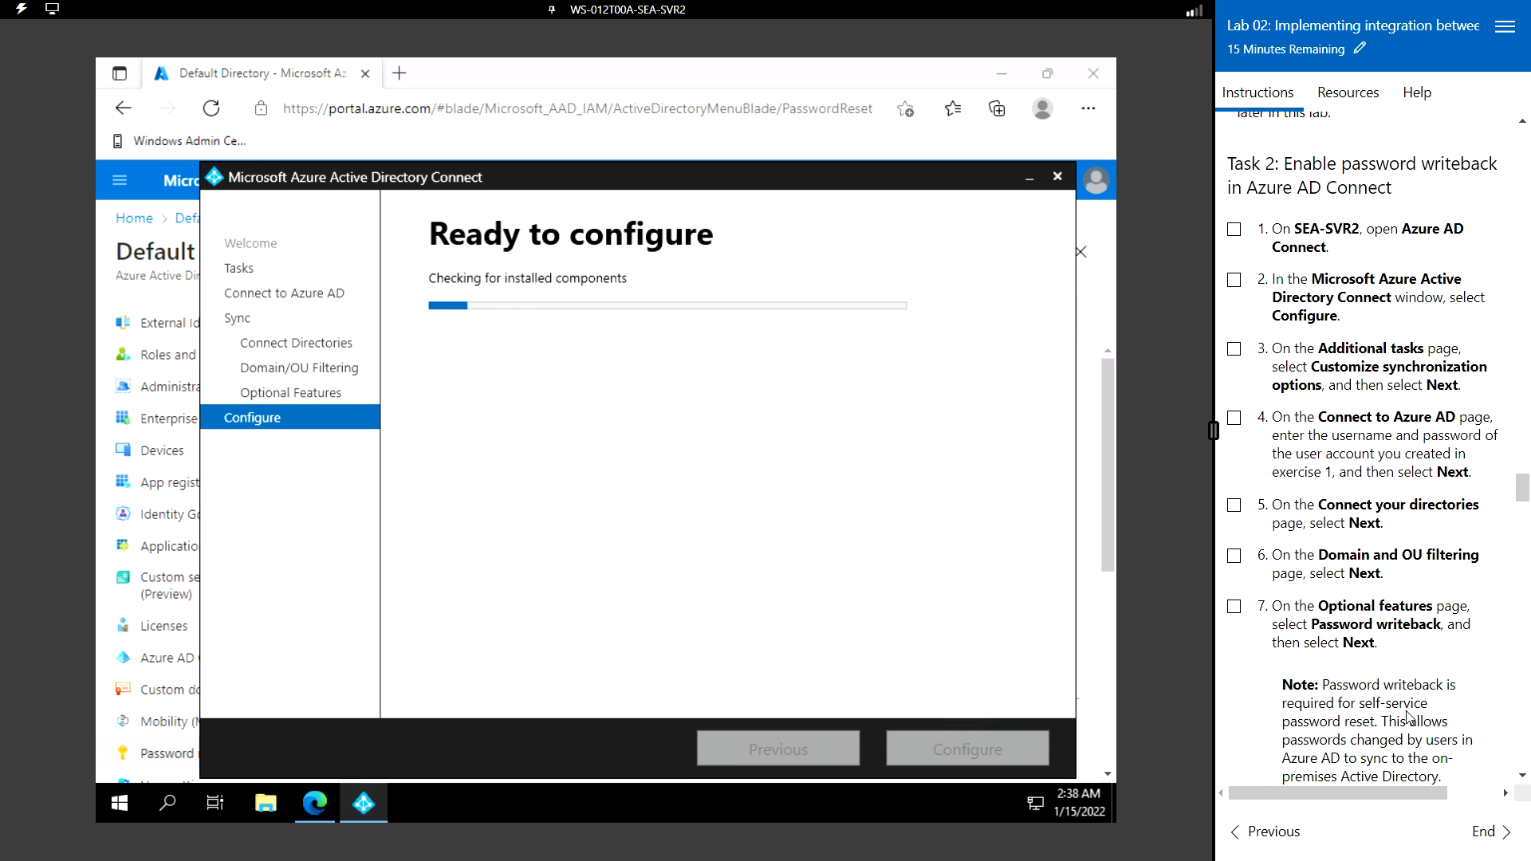
scroll(1407, 710, down, 1)
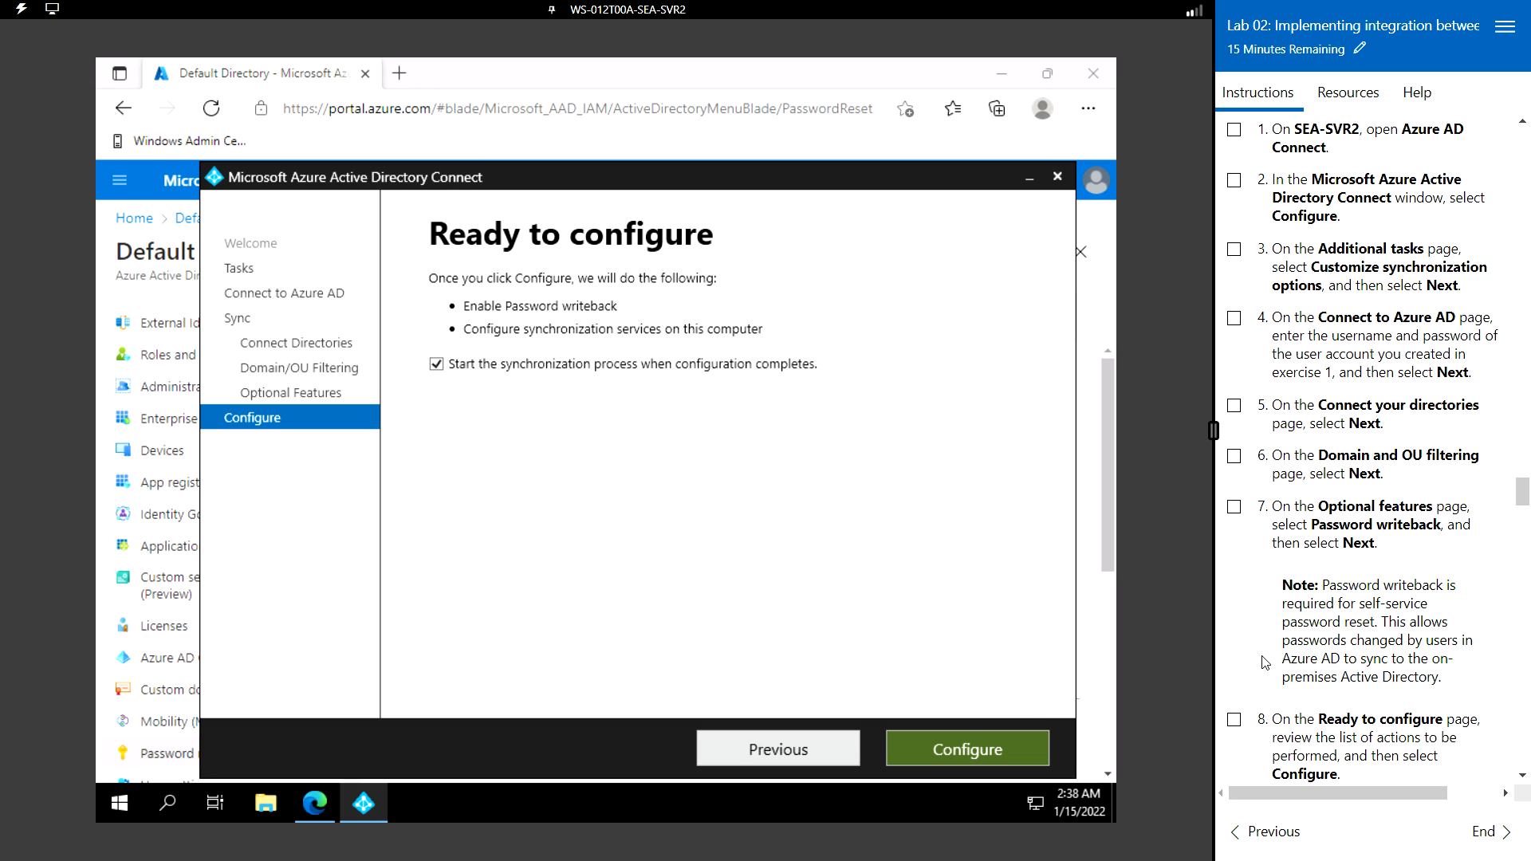
scroll(1265, 662, down, 1)
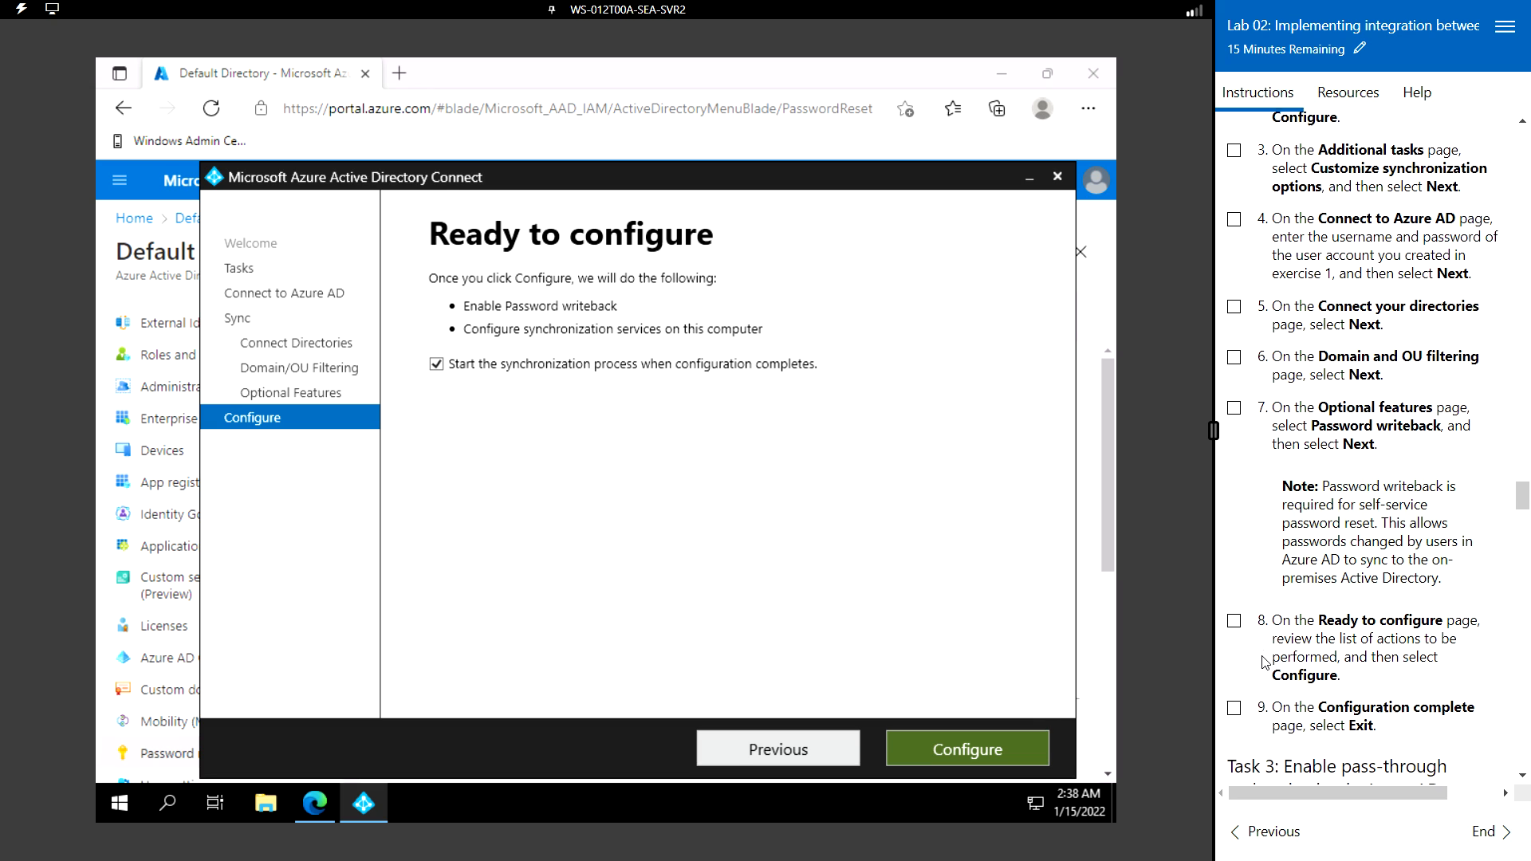
click(1004, 749)
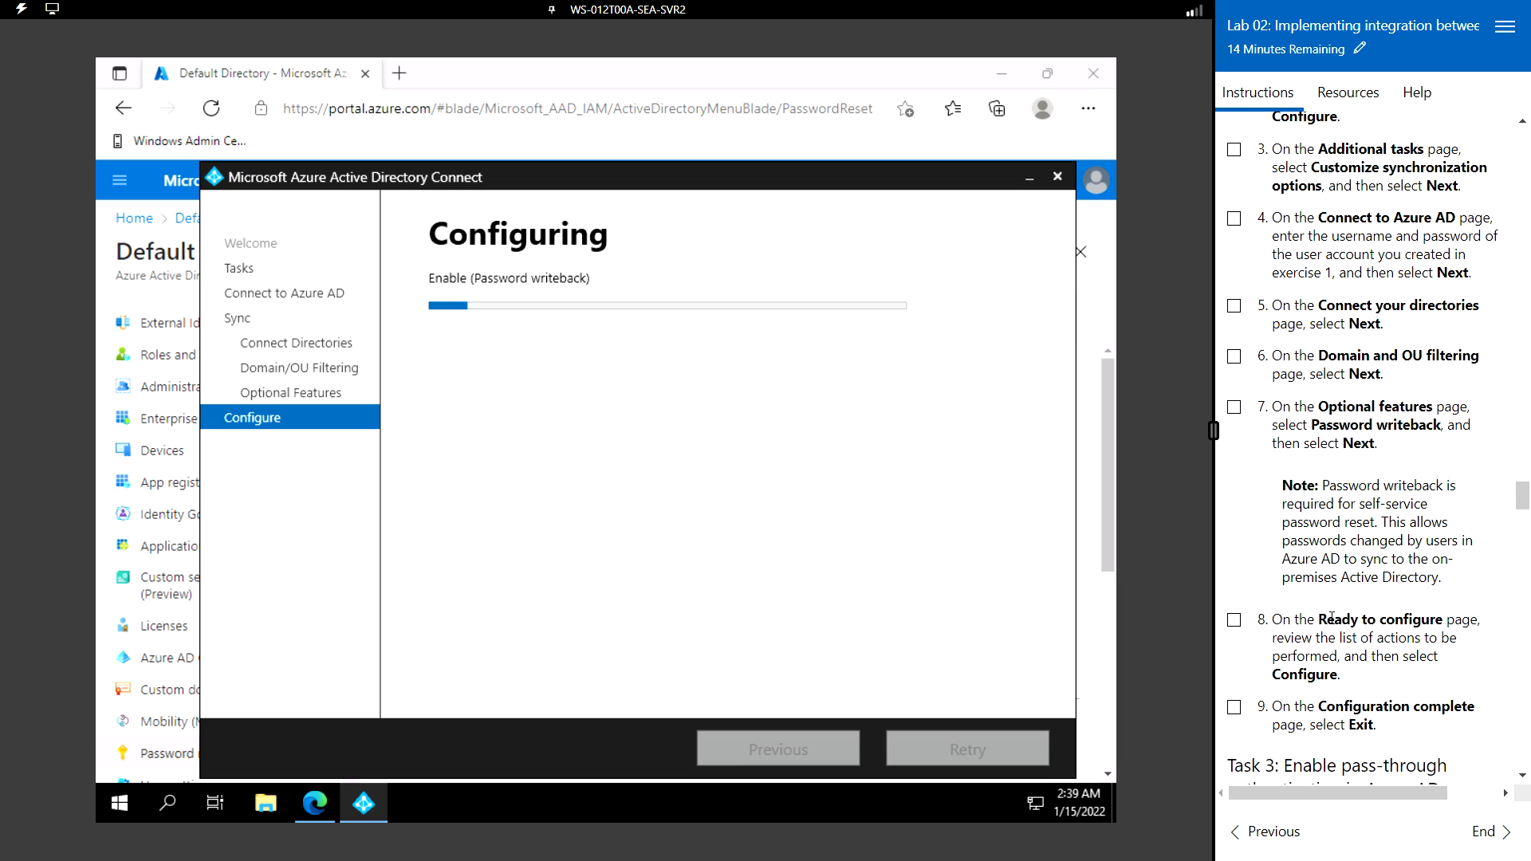
scroll(1333, 618, down, 4)
scroll(1332, 618, down, 2)
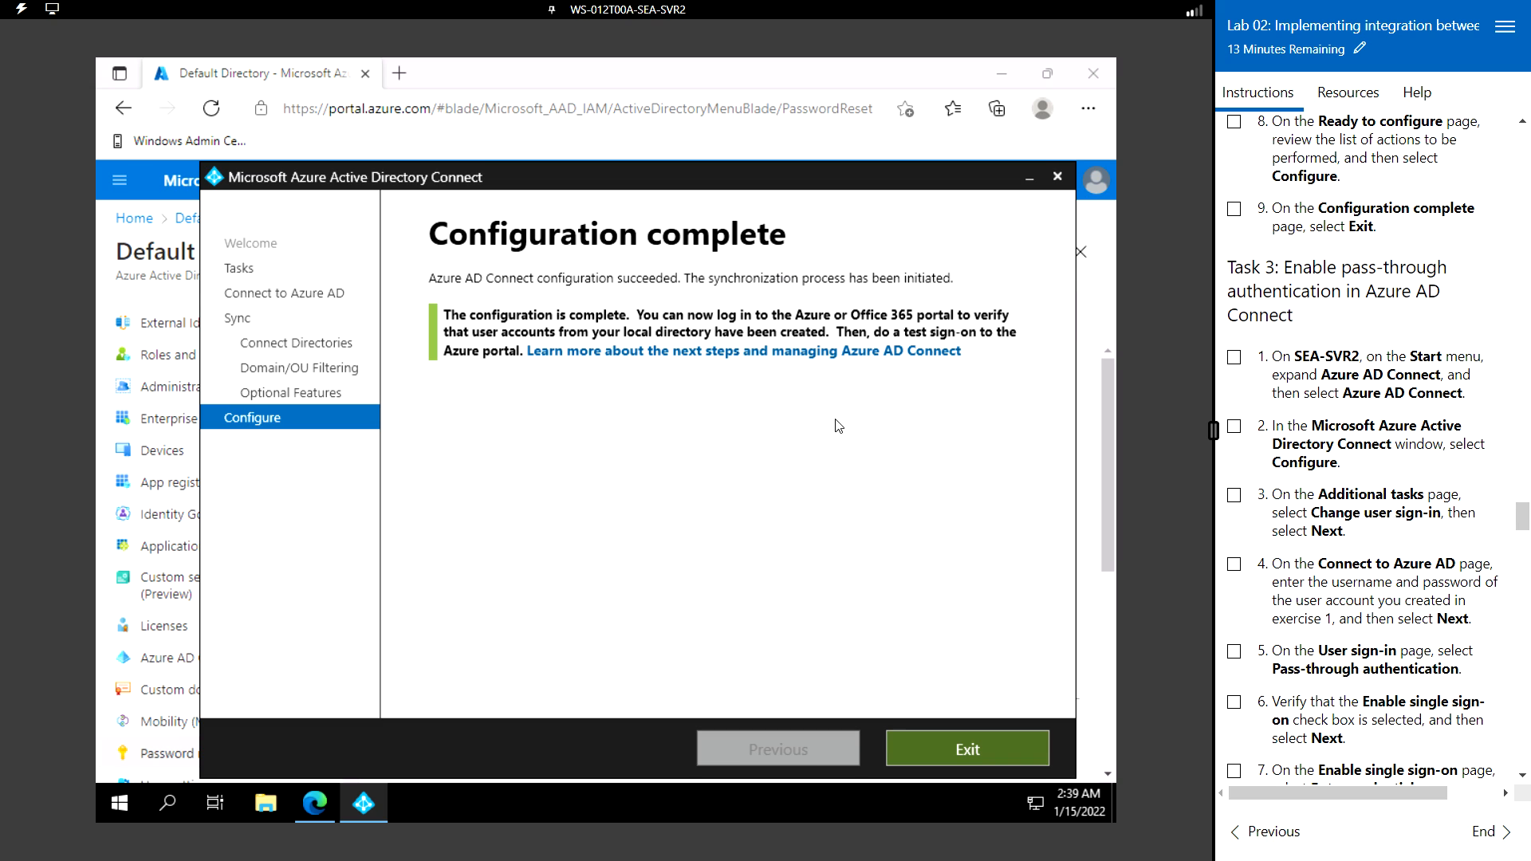
- Exit the finished wizard, relaunch it, and dismiss the Cannot change configuration error
click(967, 749)
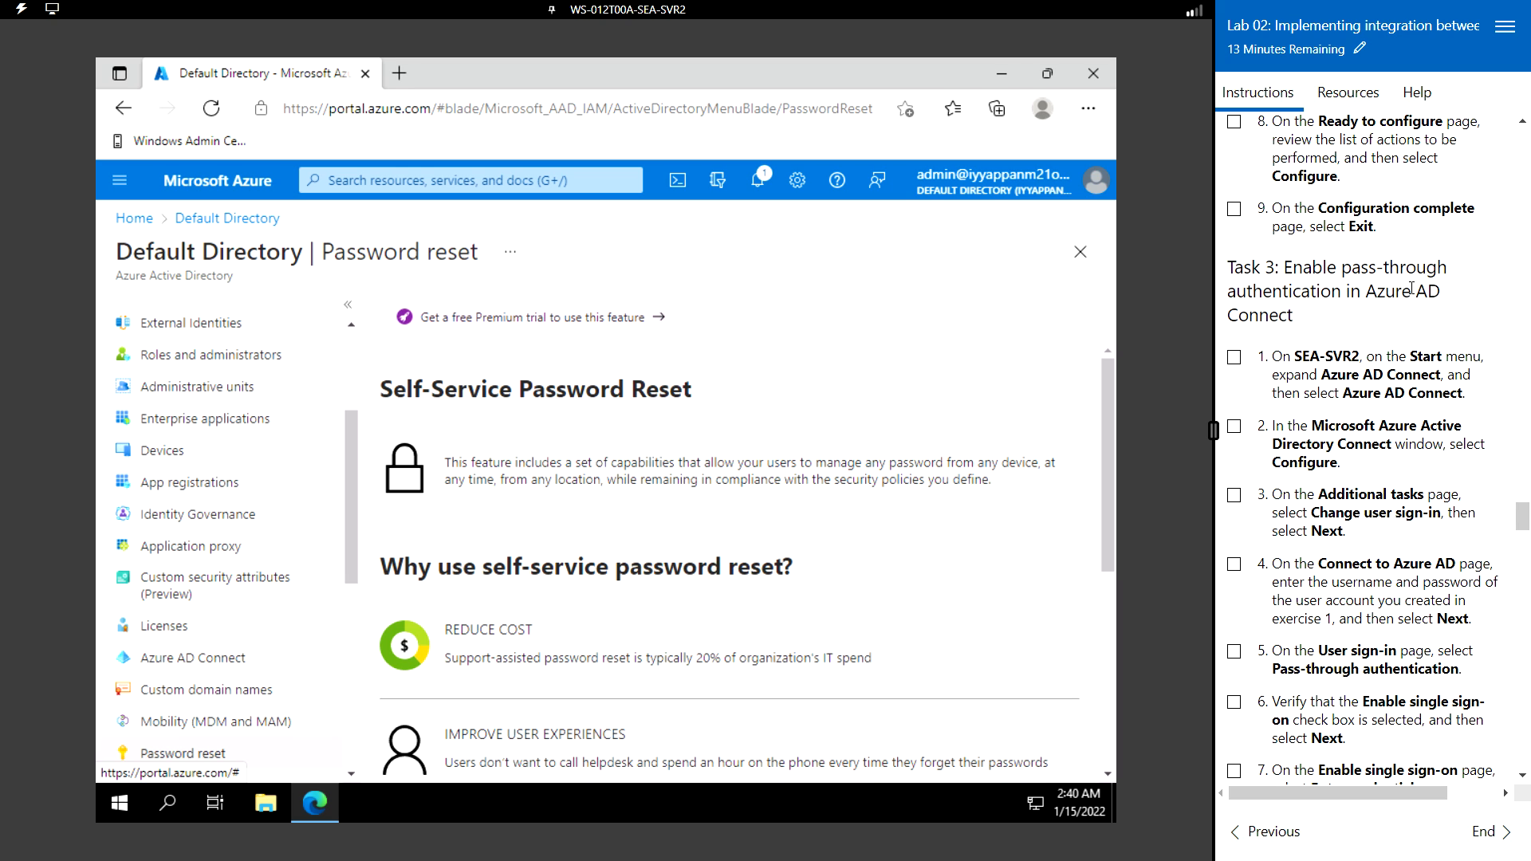
click(121, 804)
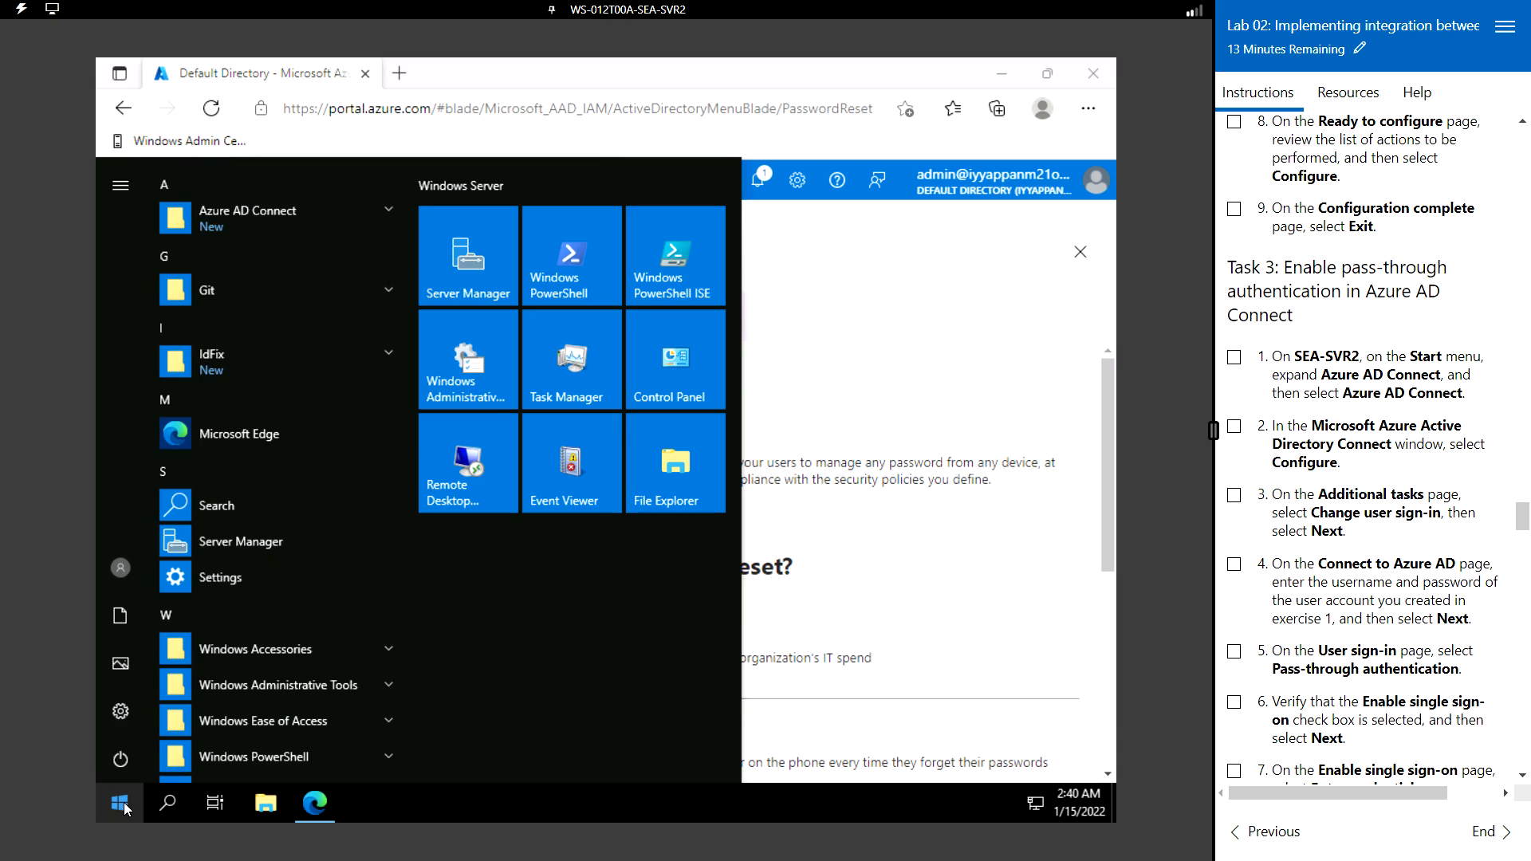
click(271, 217)
click(283, 255)
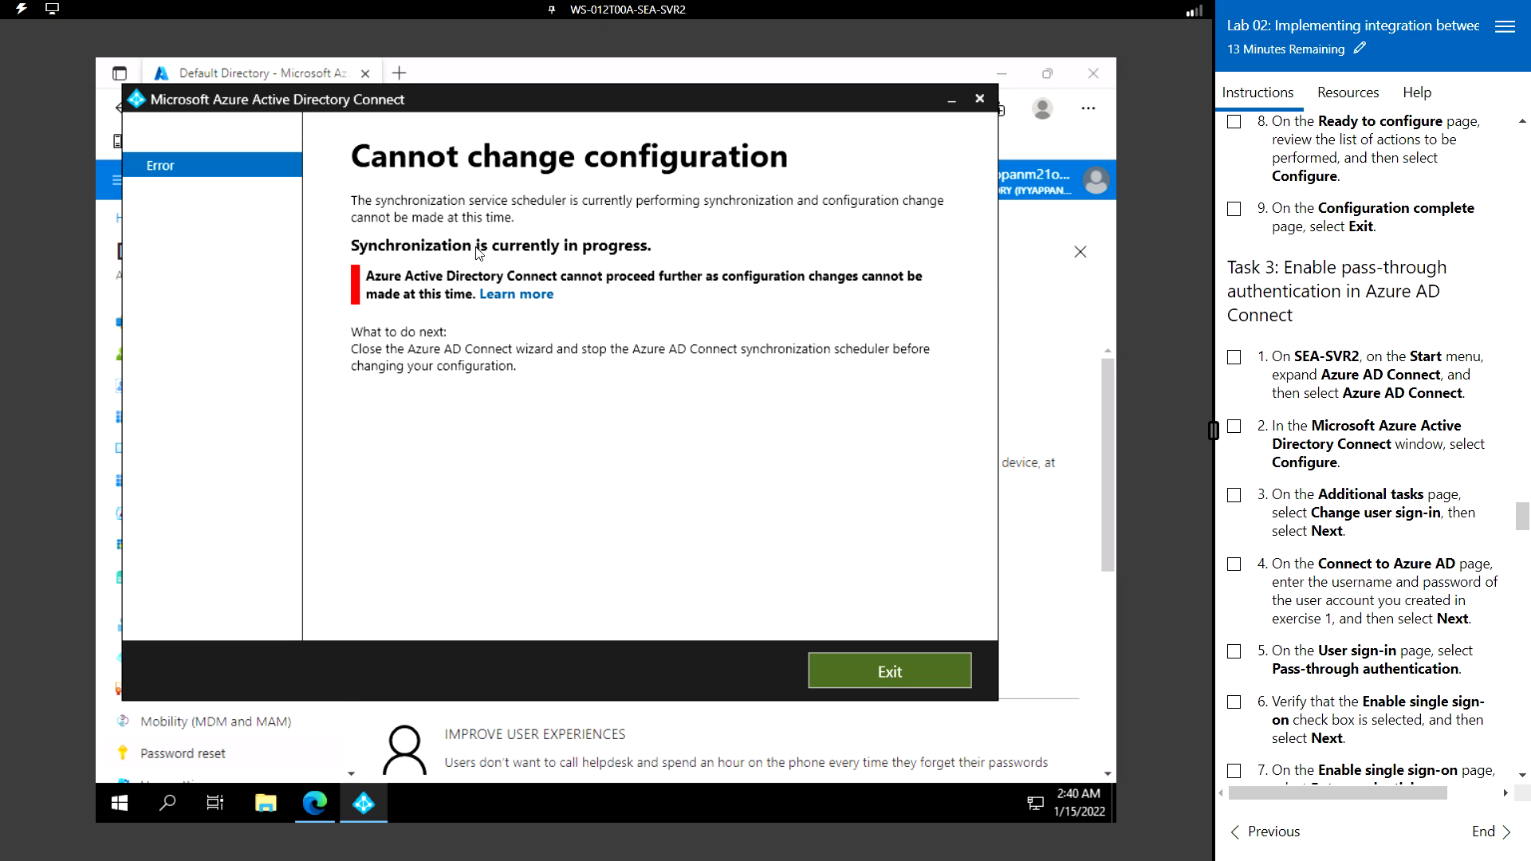
click(928, 674)
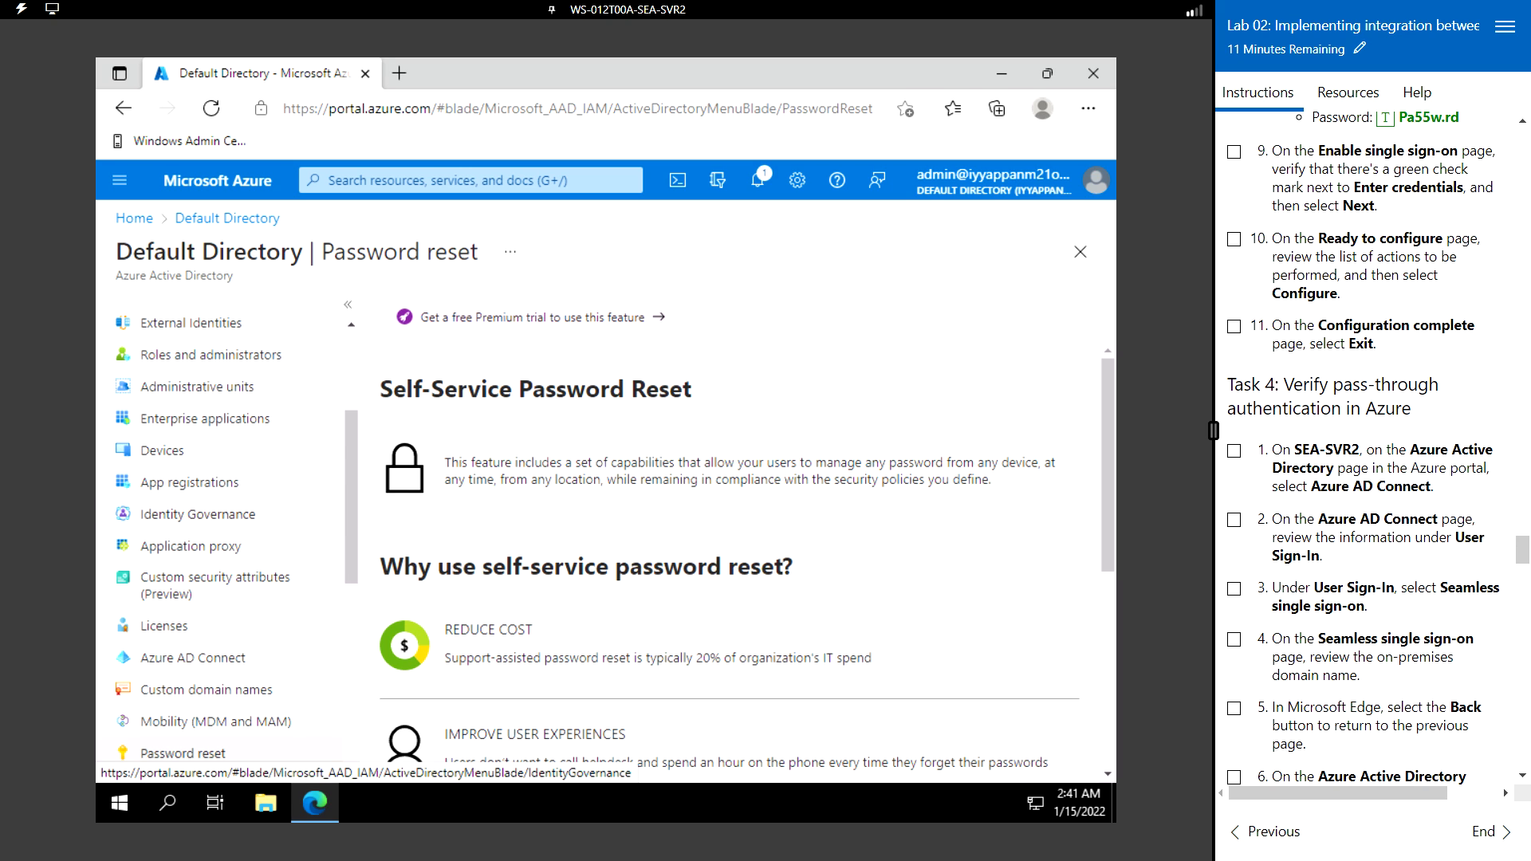
- Relaunch Azure AD Connect, choose Configure, and pick Change user sign-in
click(122, 804)
click(250, 219)
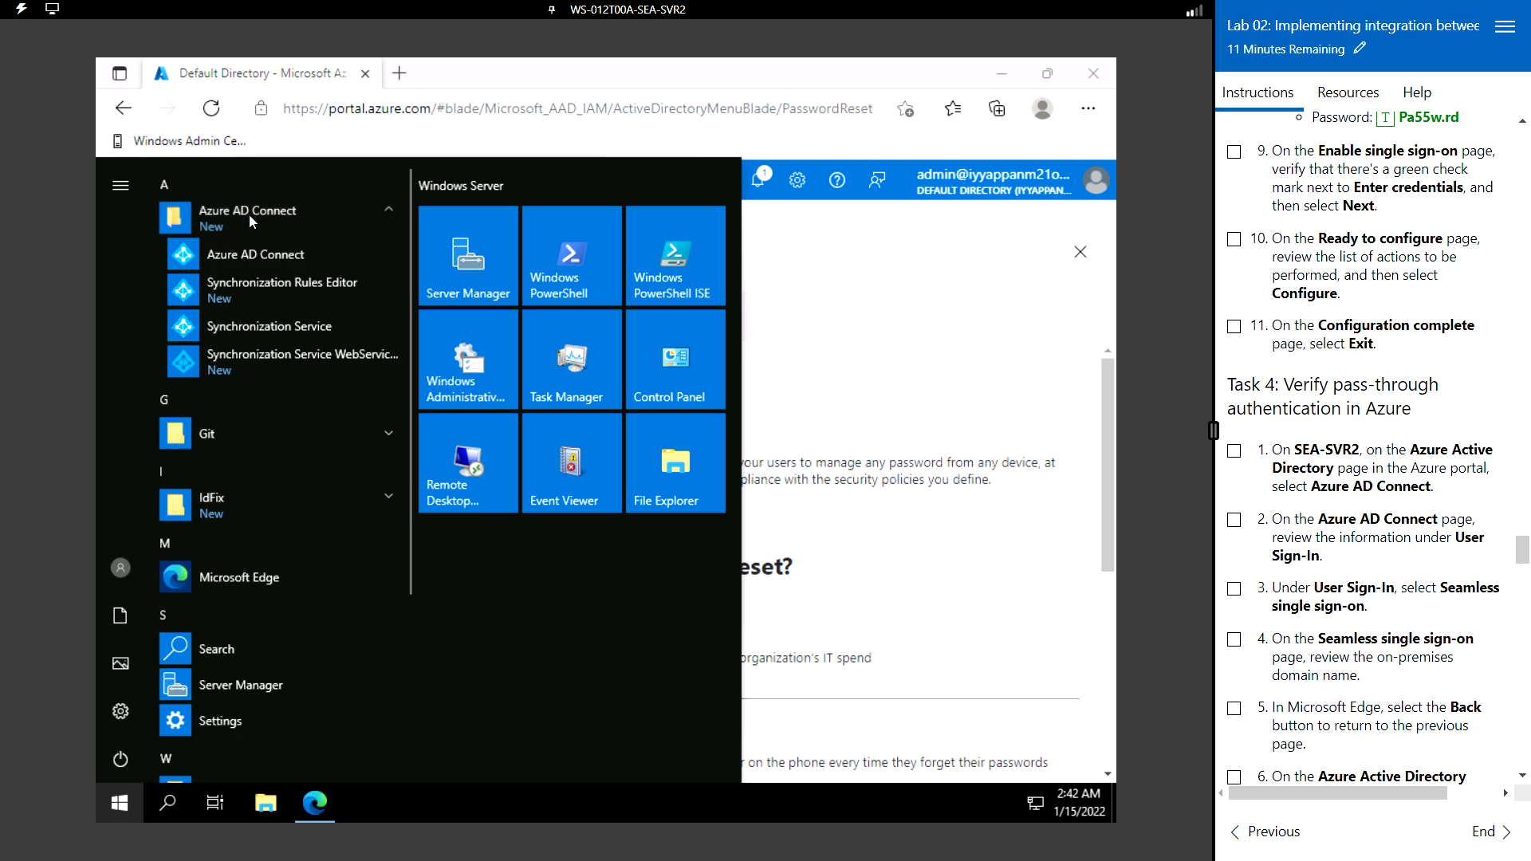
click(279, 257)
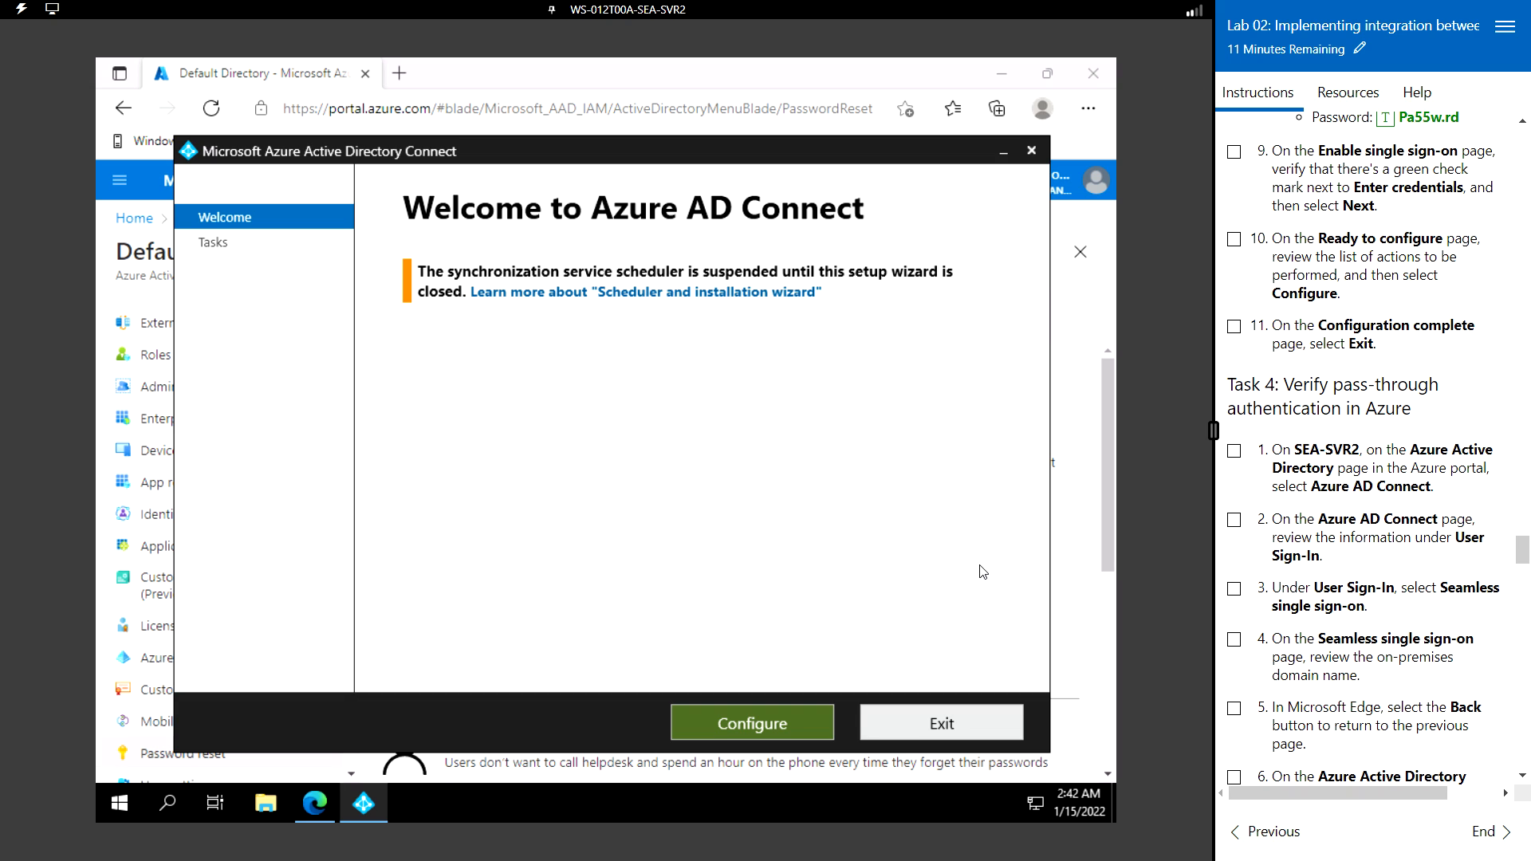
click(762, 719)
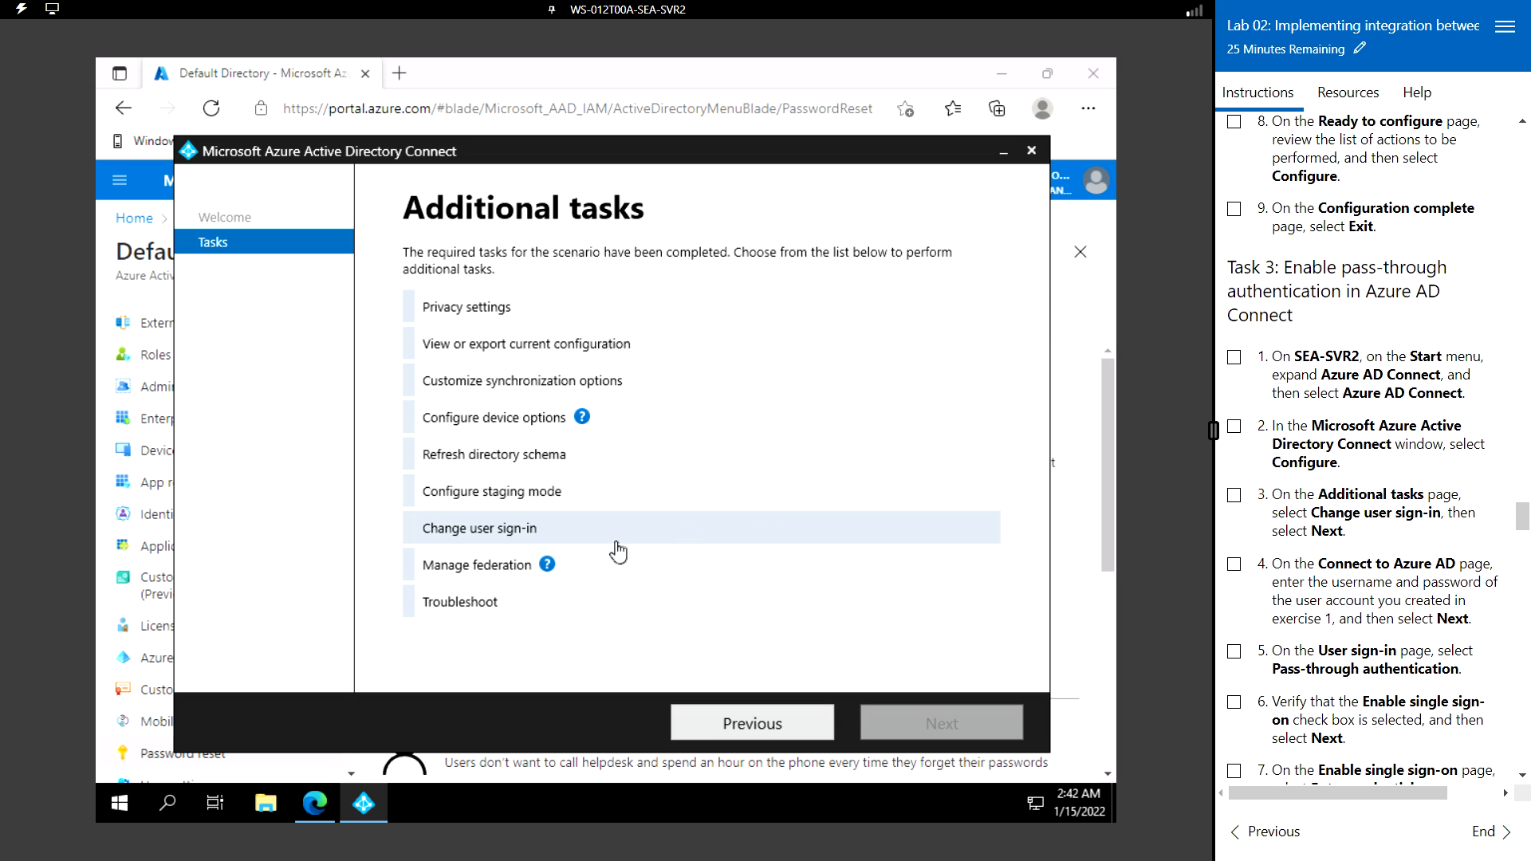
click(514, 528)
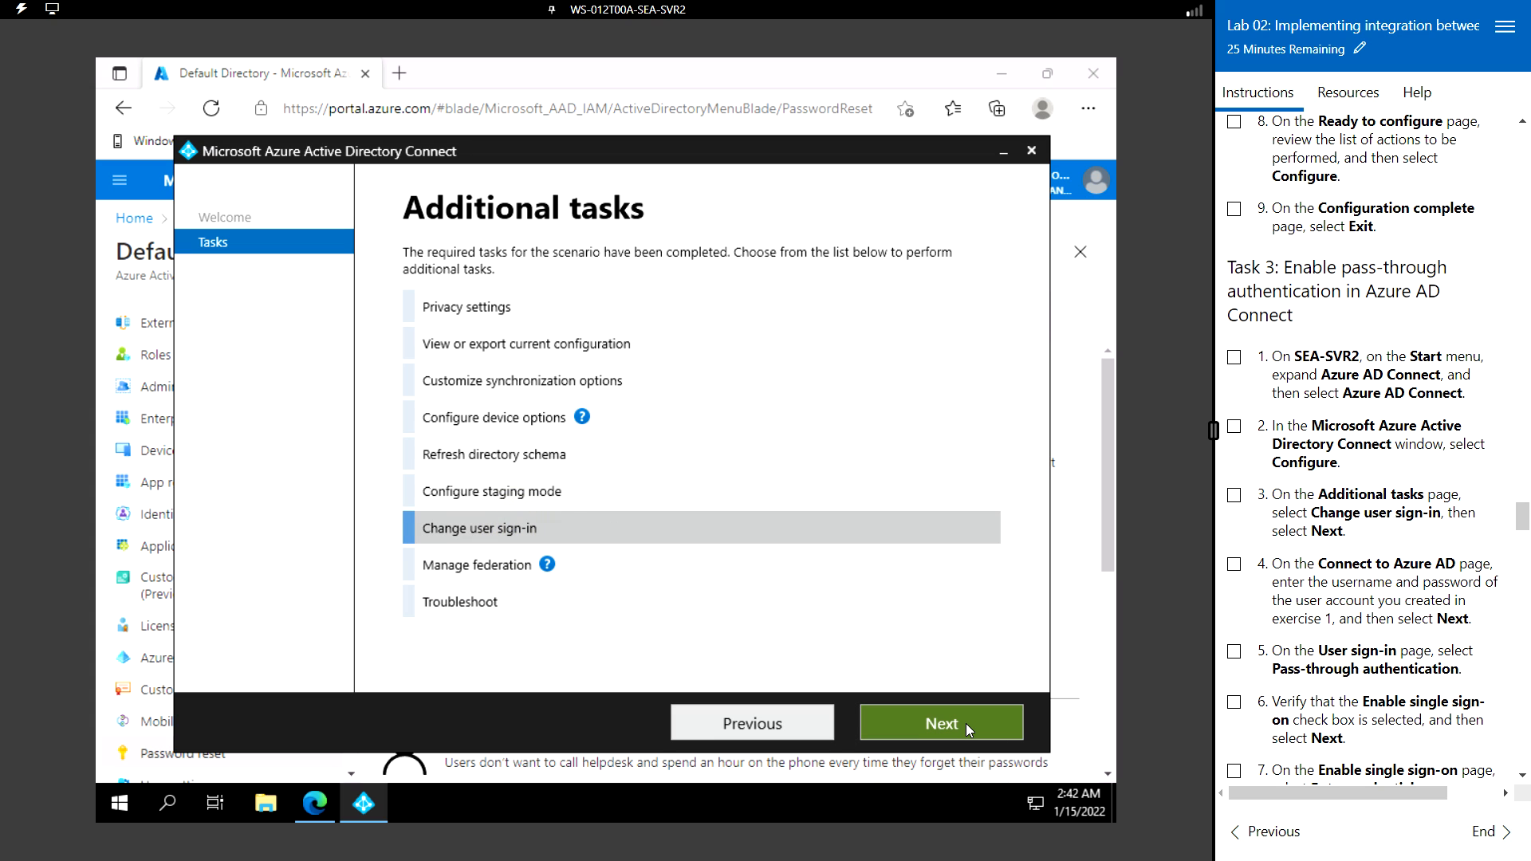
click(965, 724)
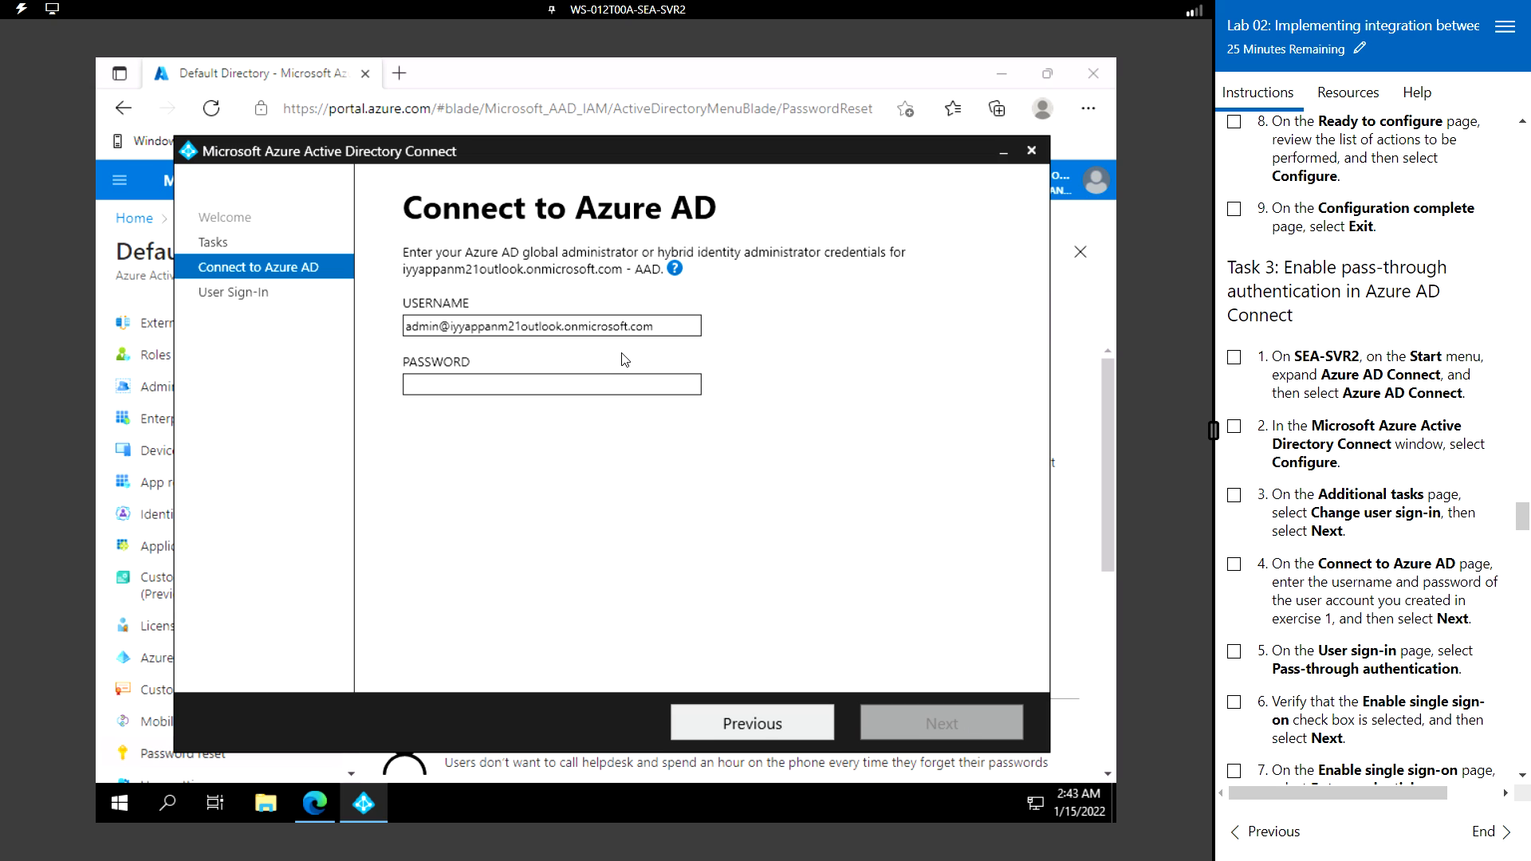
- Fill in the Azure AD admin password from the lab credentials and submit for verification
click(576, 381)
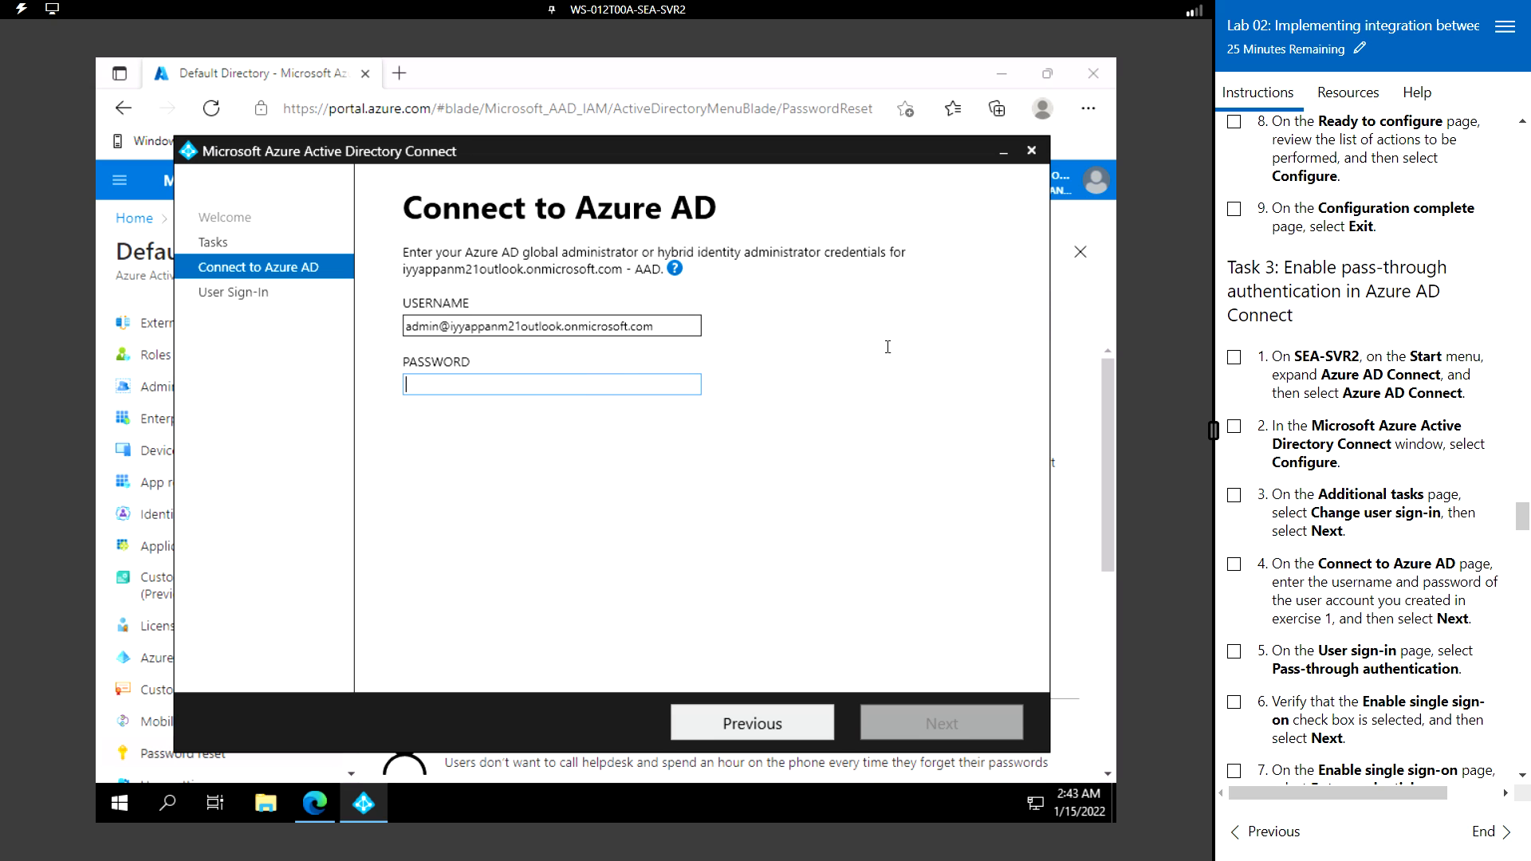
click(1355, 96)
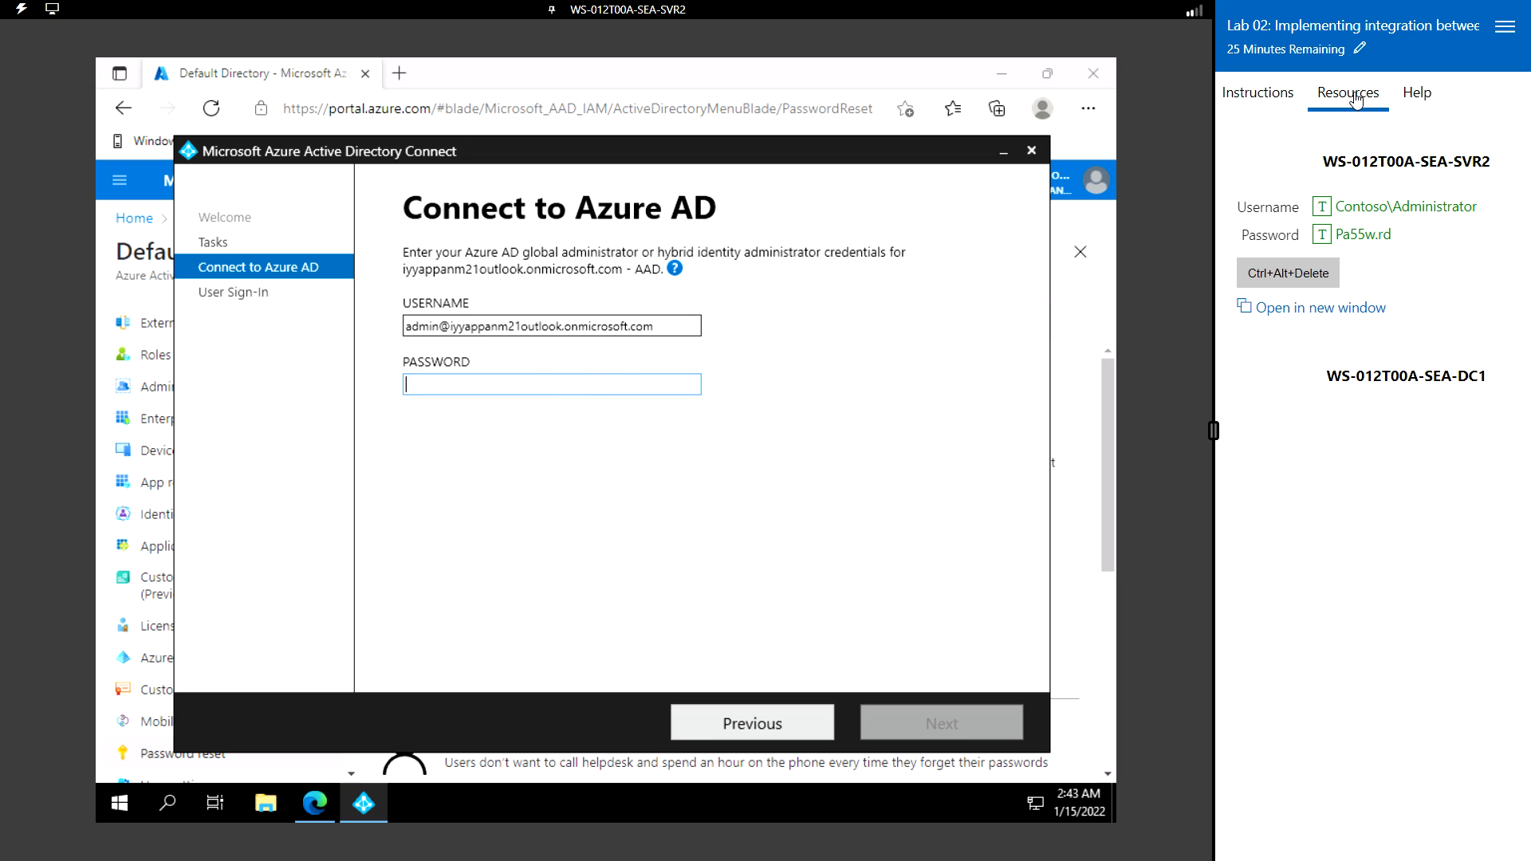
click(1321, 234)
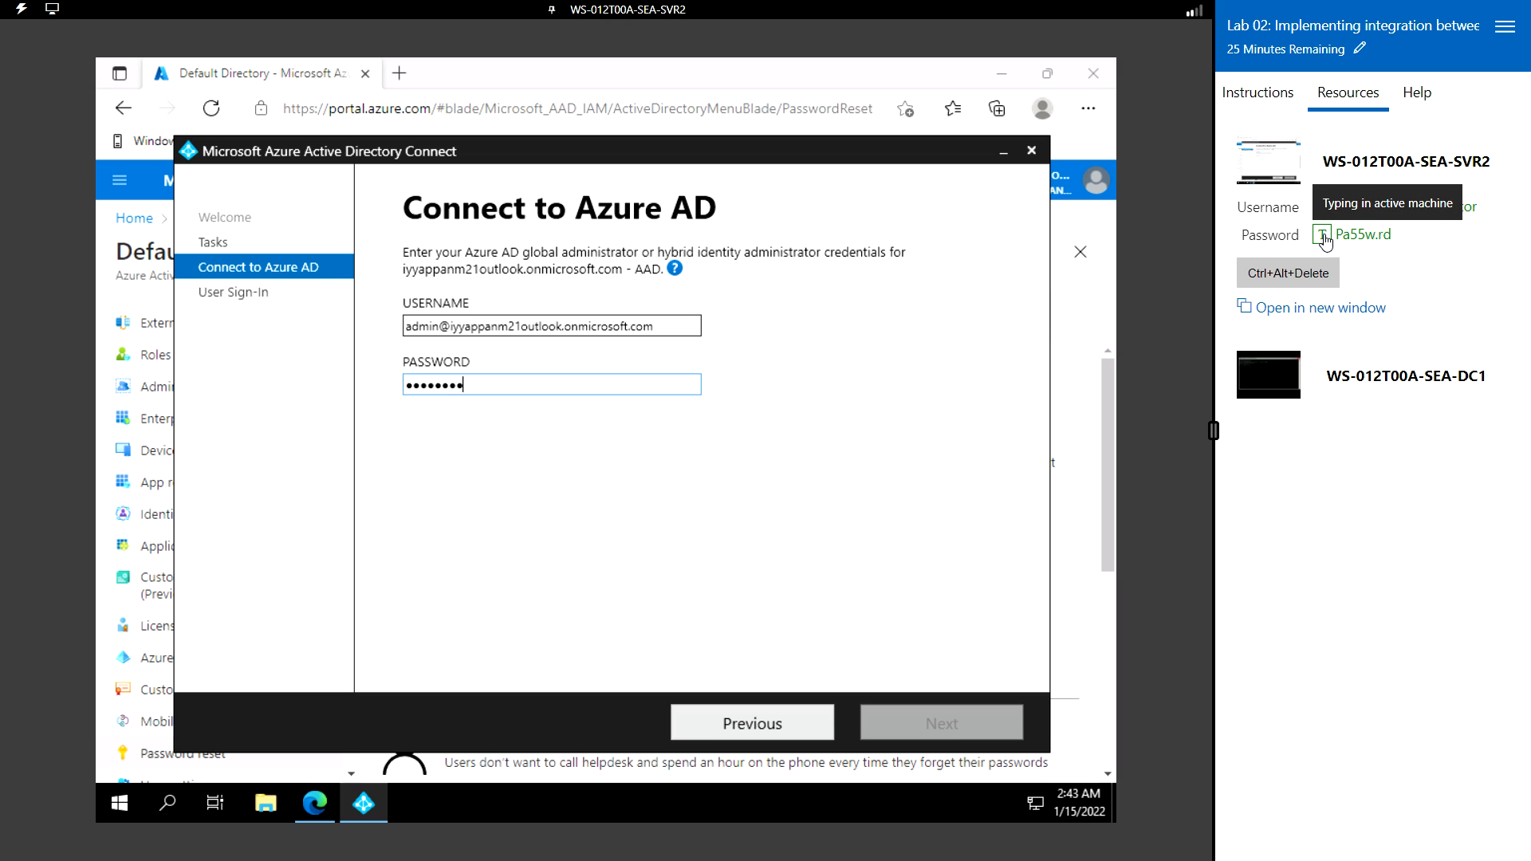
click(1322, 235)
click(1258, 94)
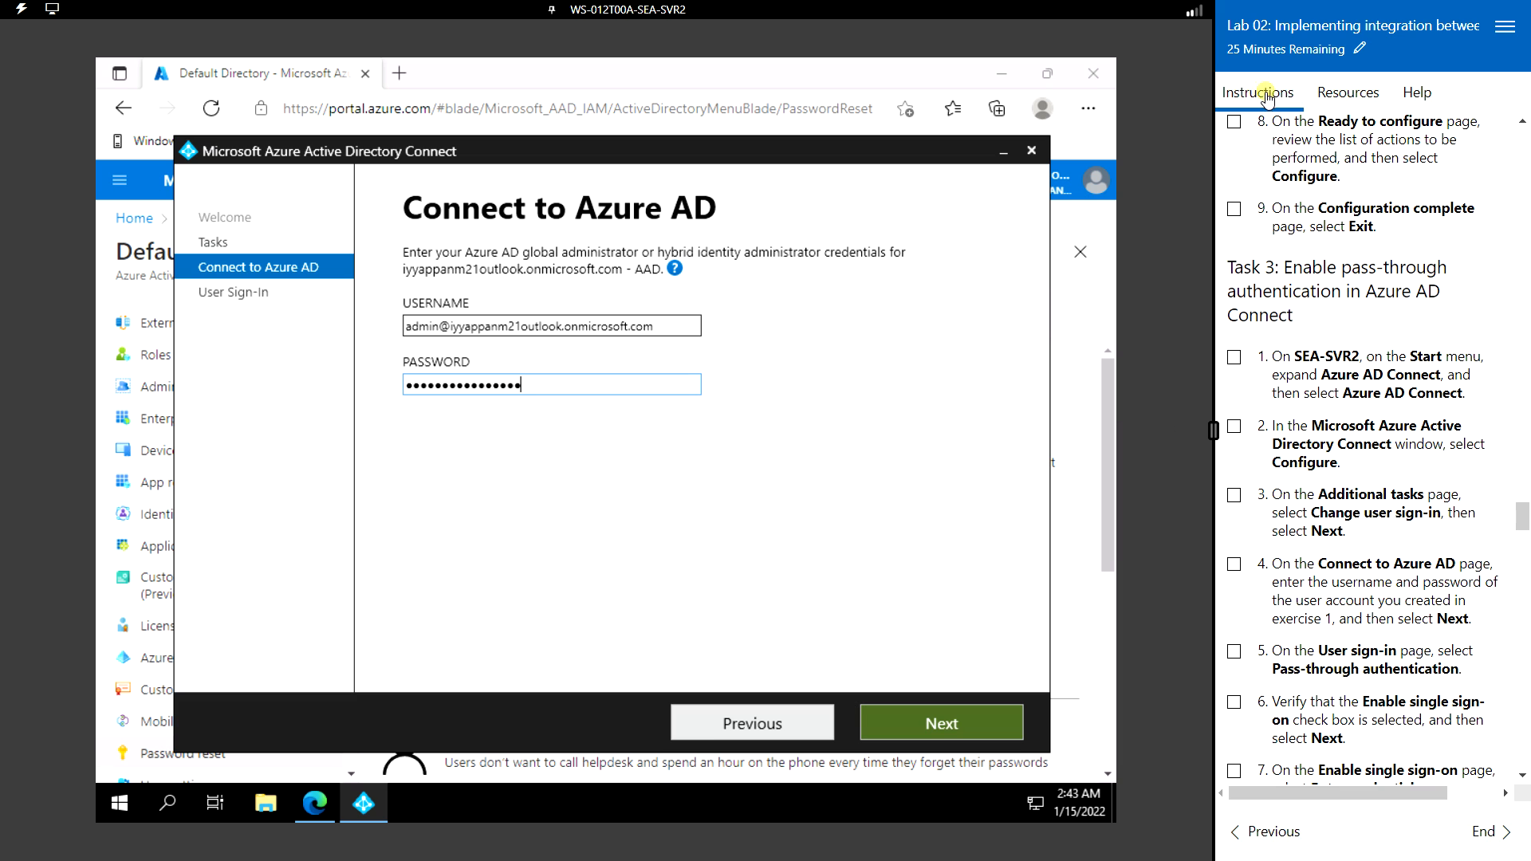
click(958, 719)
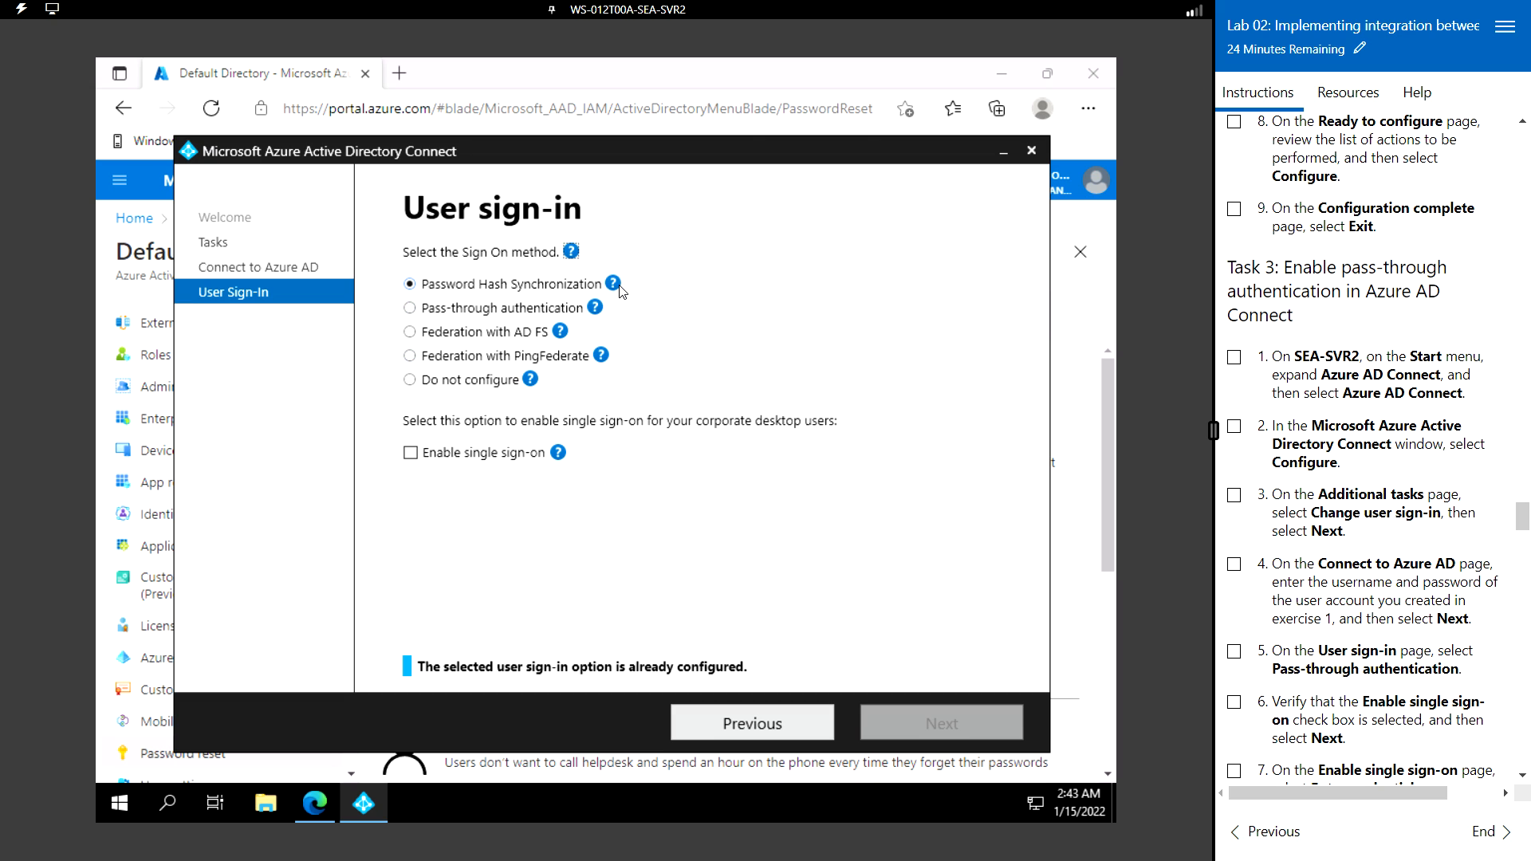
- Select Pass-through authentication, keeping Enable single sign-on checked
mouse_move(616, 290)
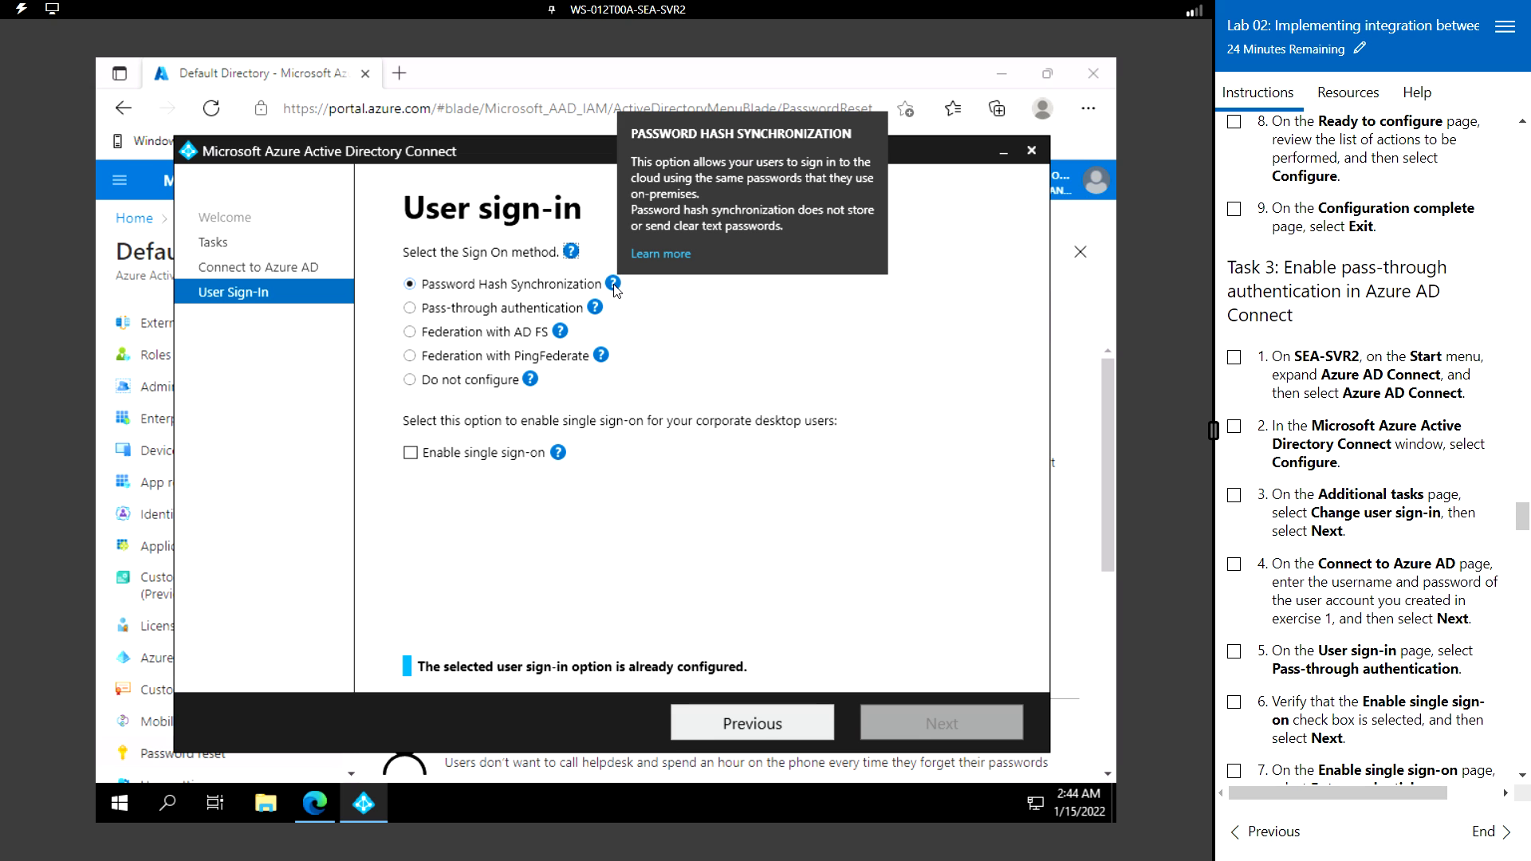
click(409, 309)
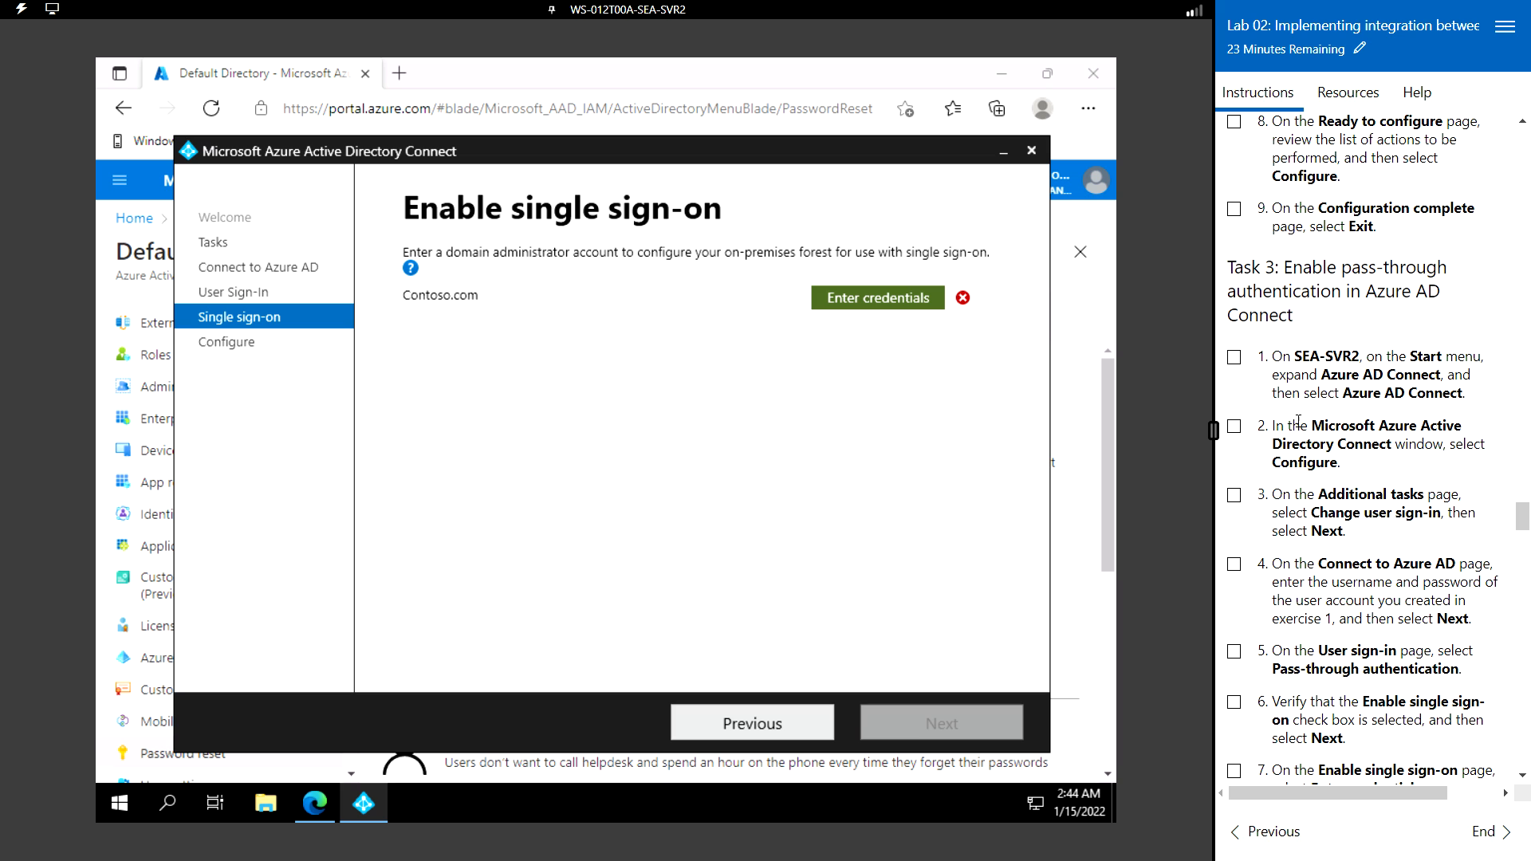
- Scroll the Enable single sign-on page listing the Contoso.com forest
scroll(1301, 487, down, 2)
scroll(1300, 488, down, 1)
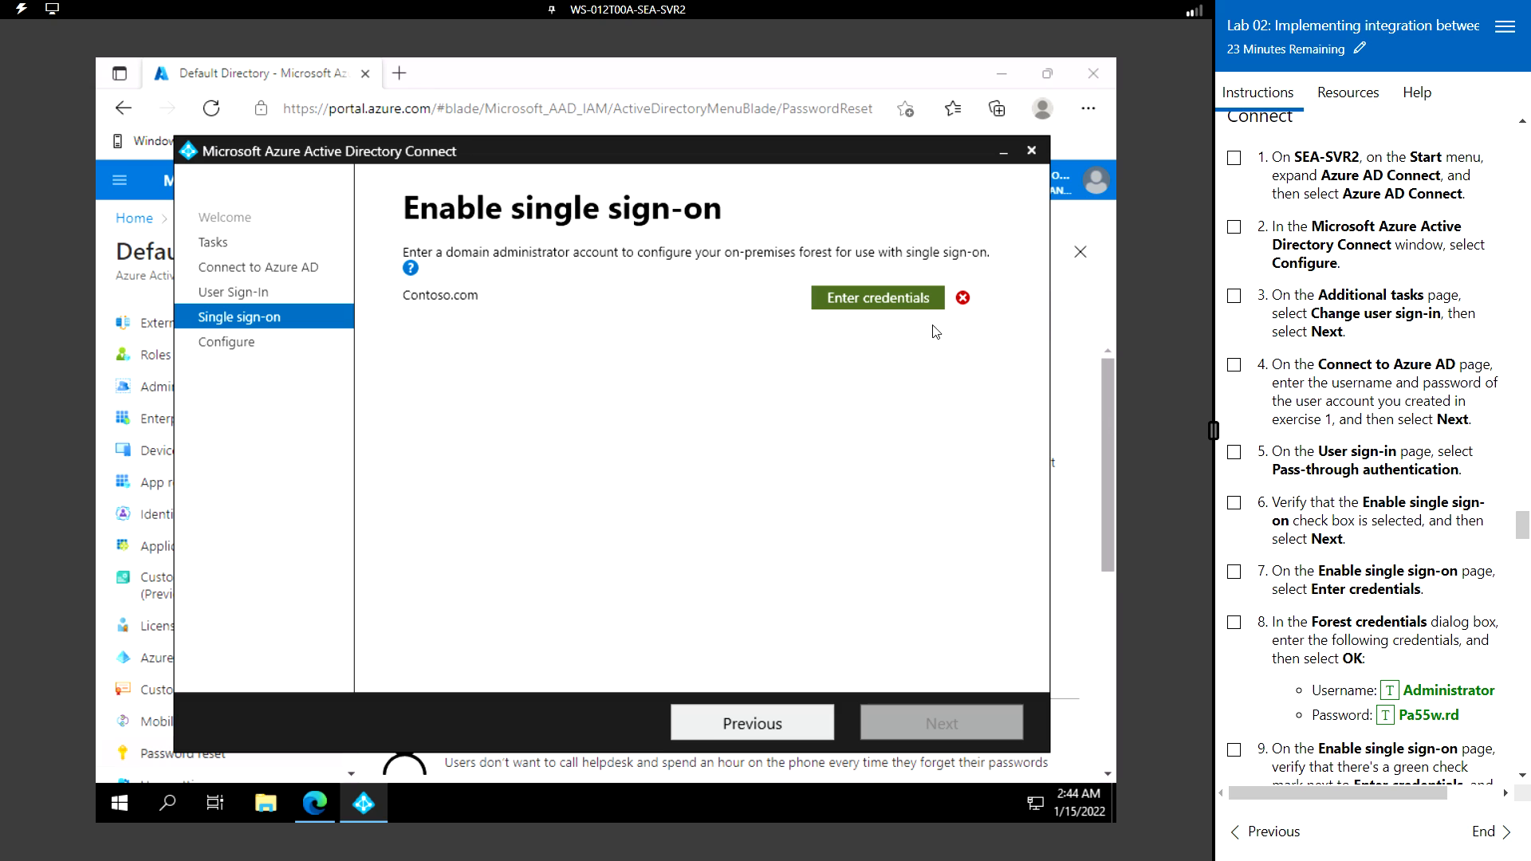
- Enter the Contoso.com forest administrator username and password, confirm, and continue to Ready to configure
click(869, 300)
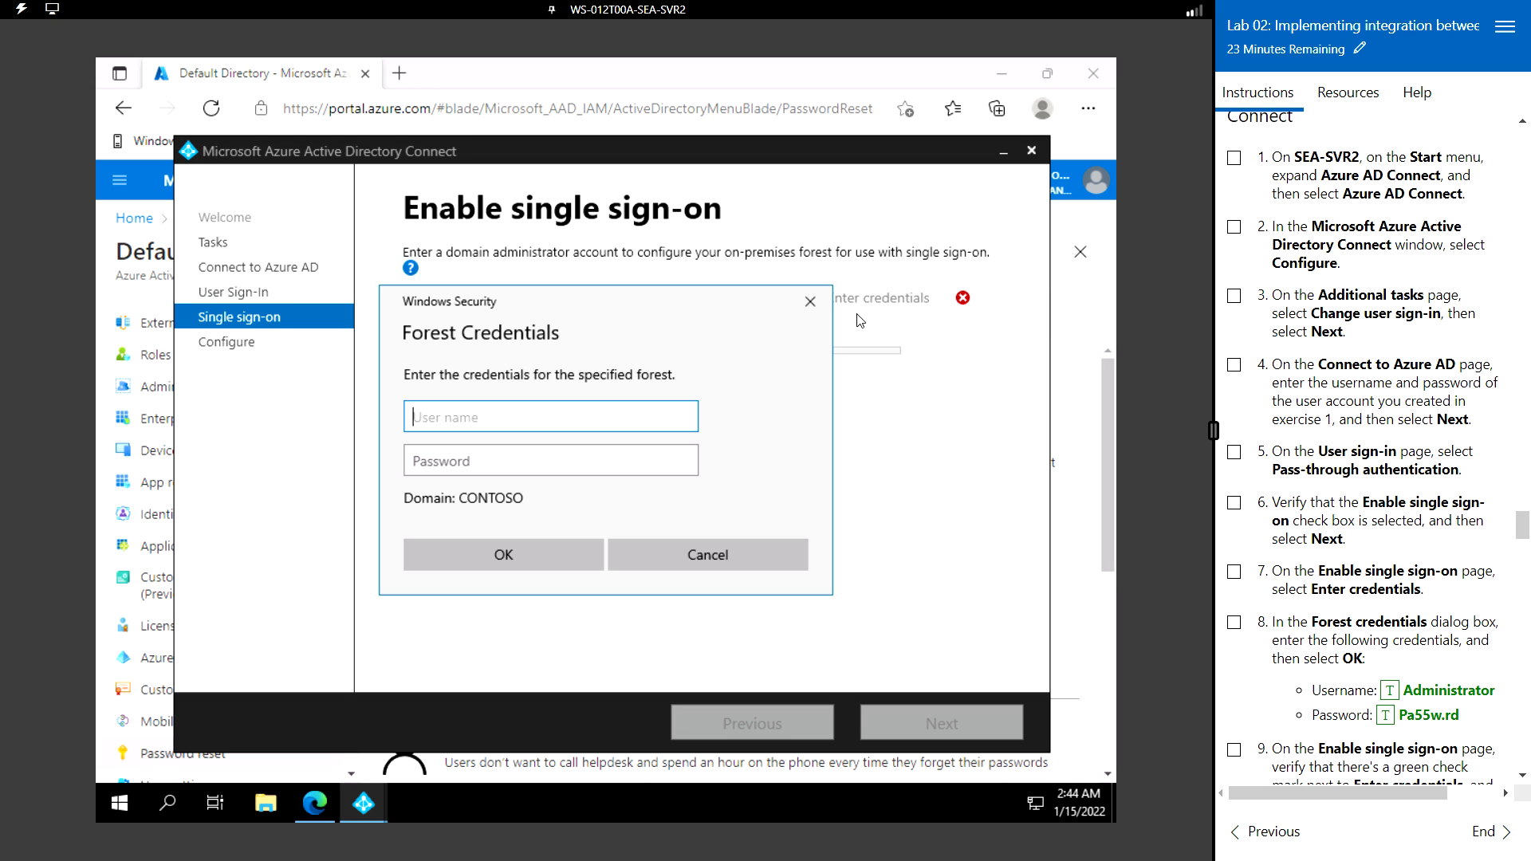
click(1390, 691)
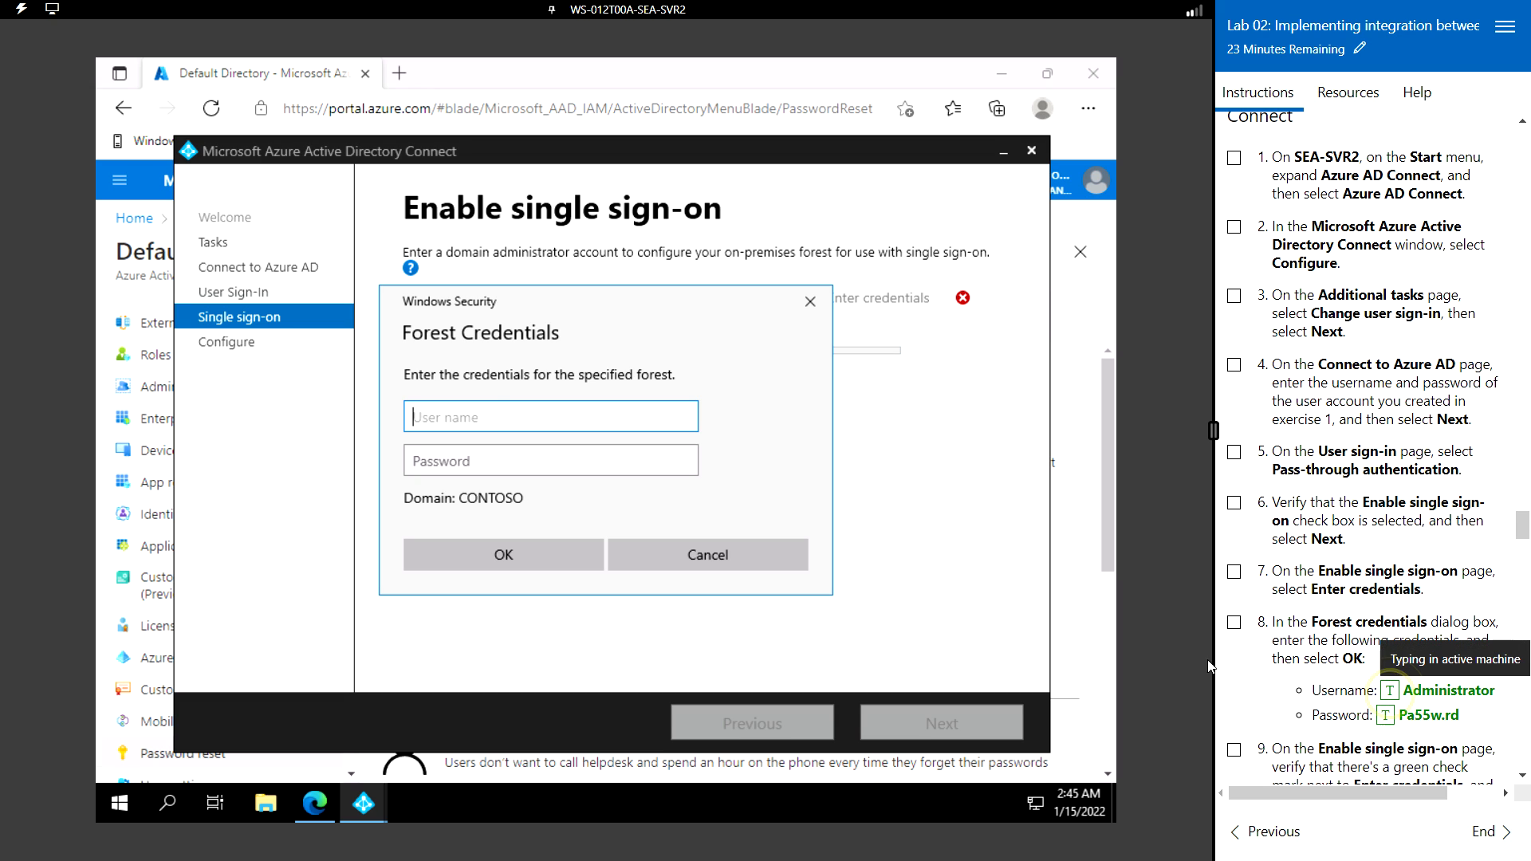
click(568, 460)
click(1405, 722)
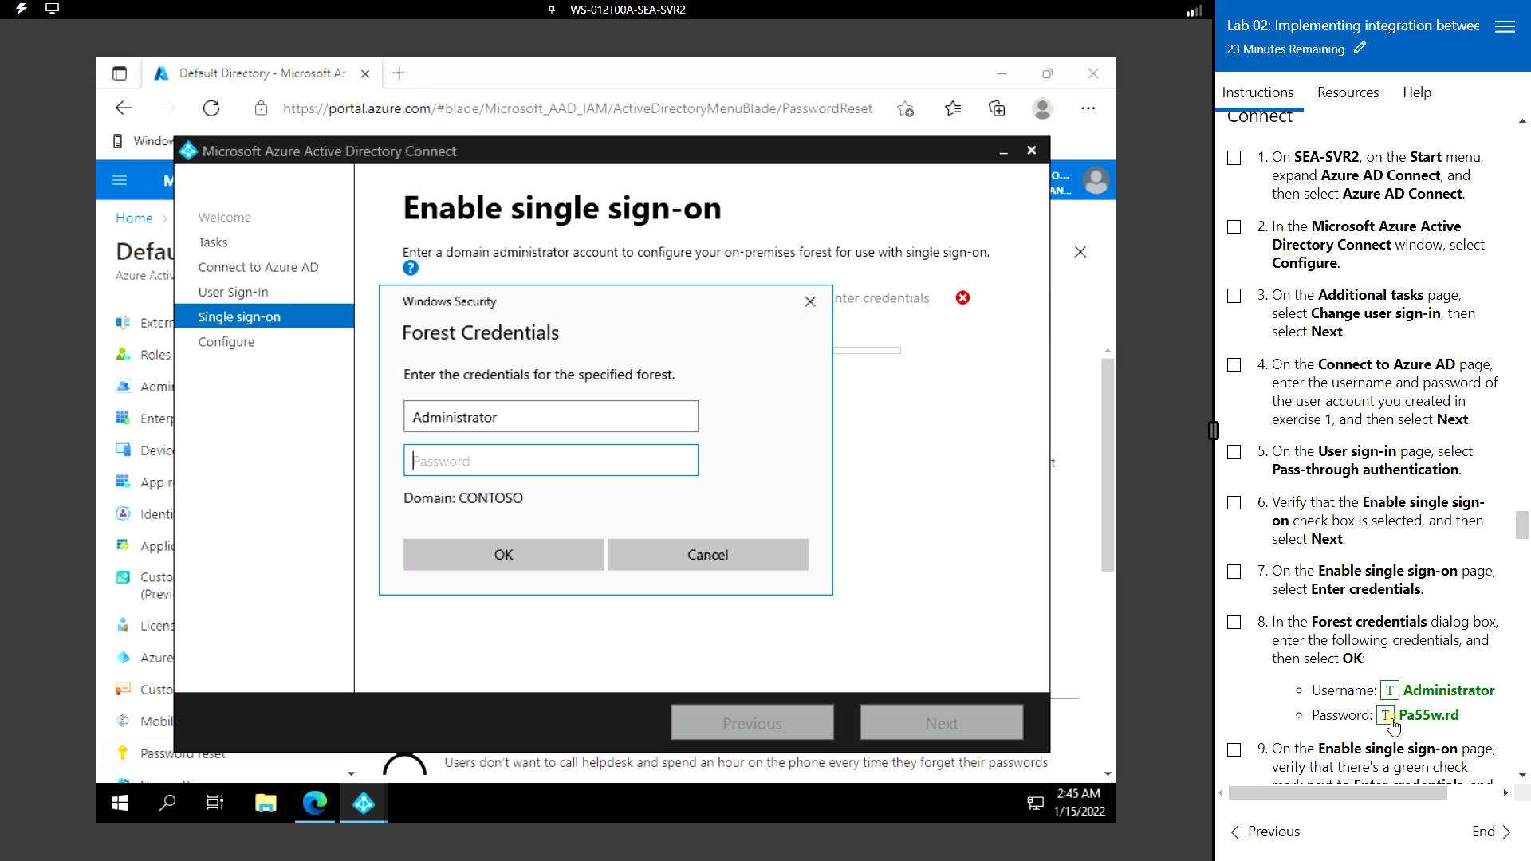
click(510, 553)
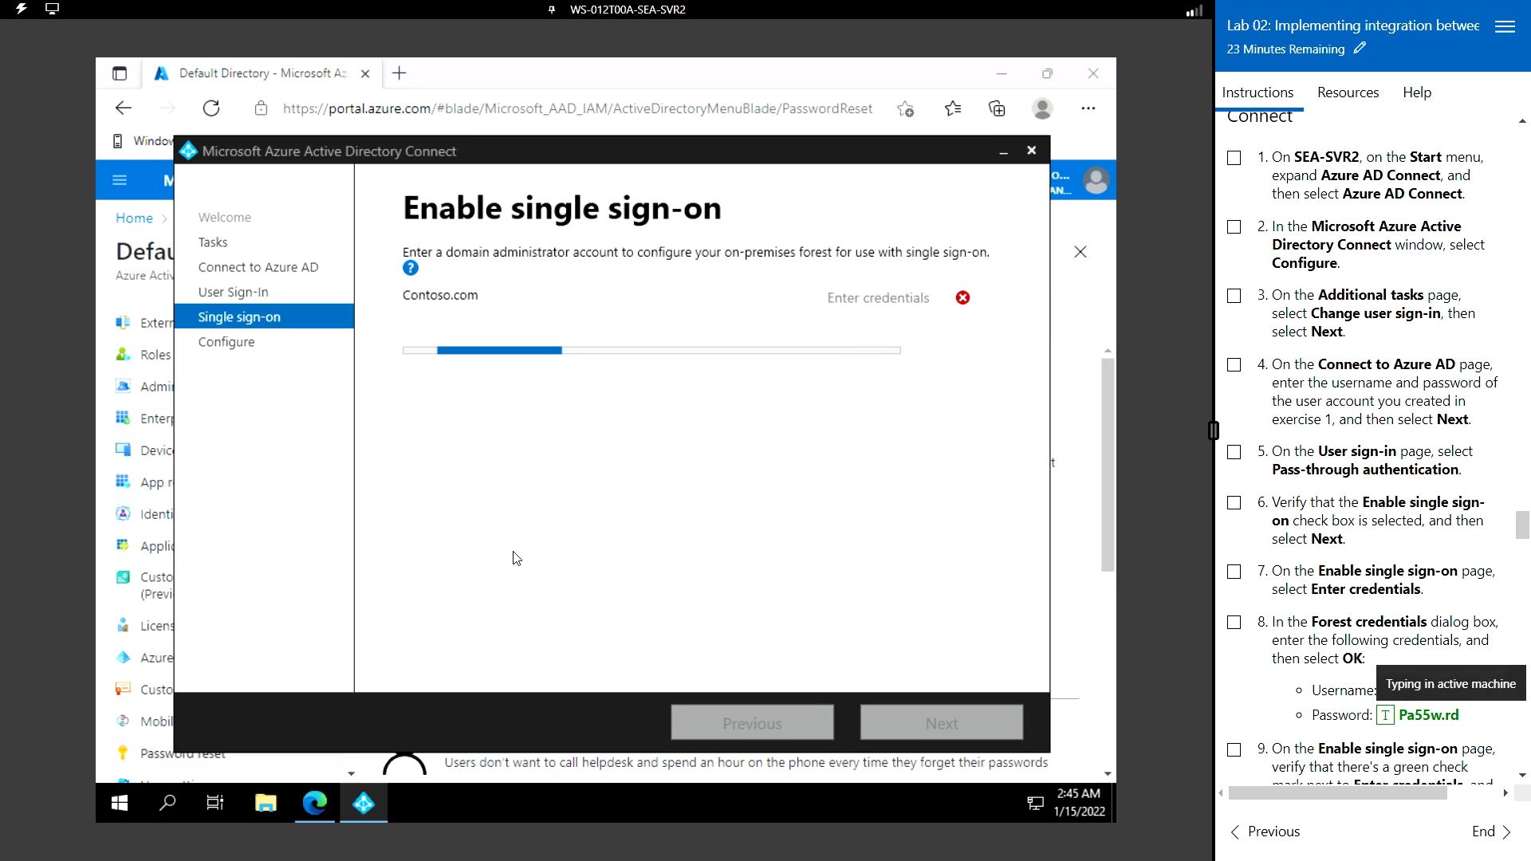
click(965, 727)
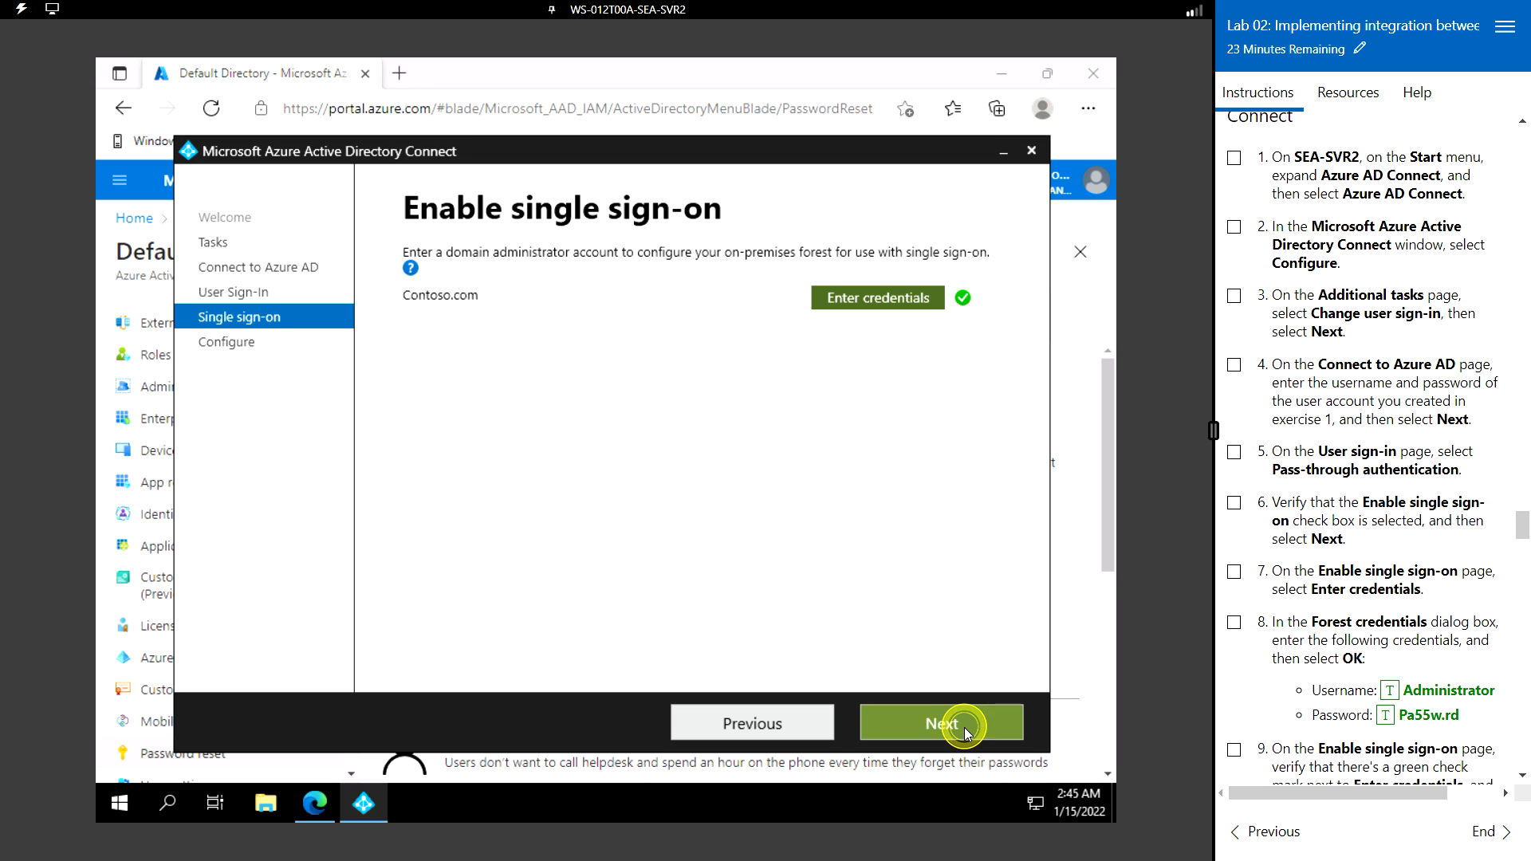
scroll(1315, 675, down, 3)
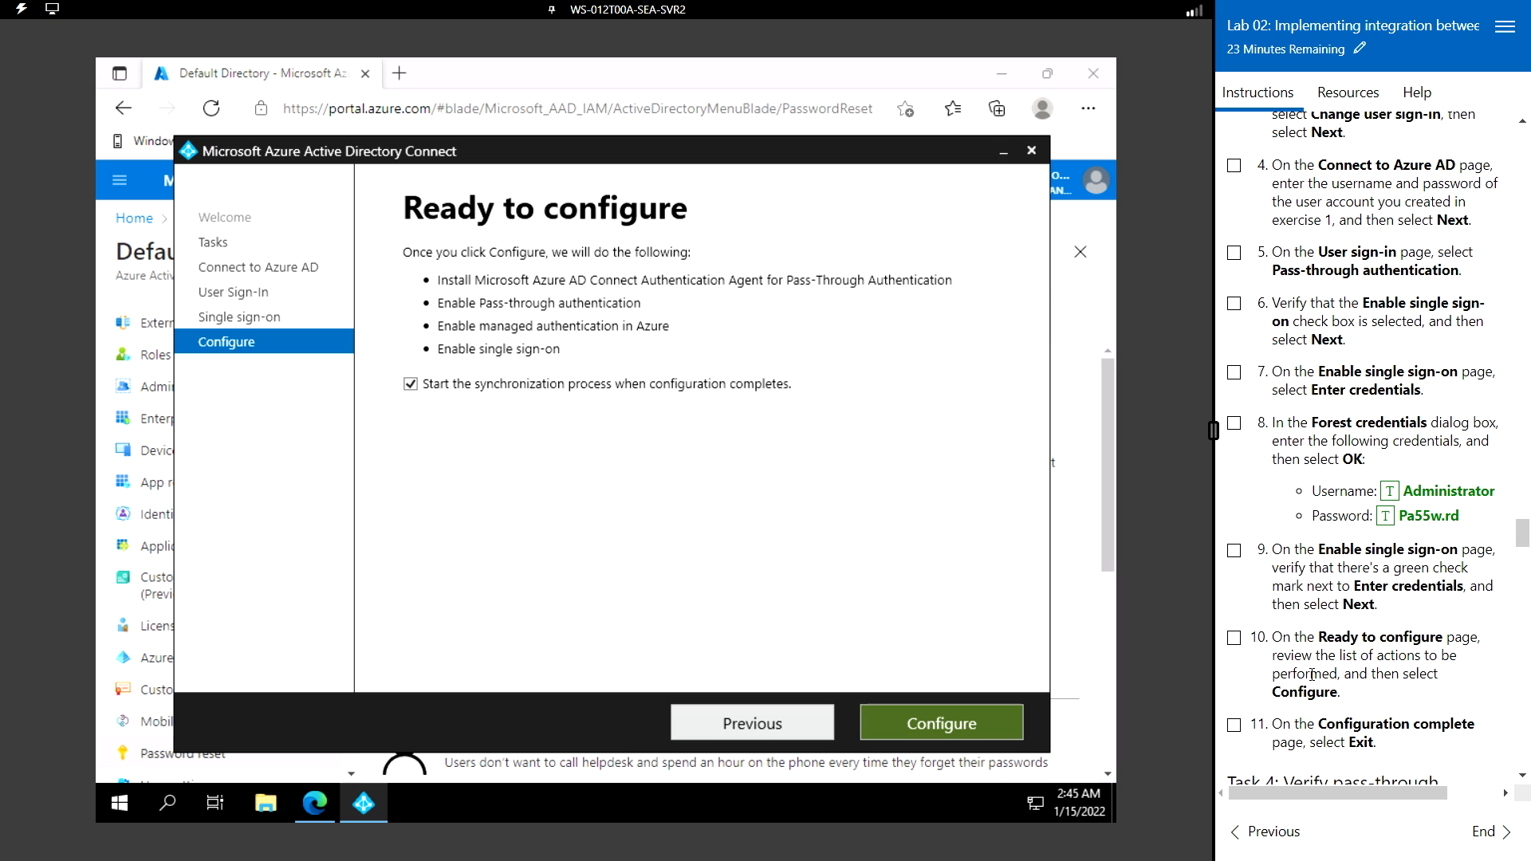
- Apply the pass-through authentication and single sign-on settings and wait for Configuration complete
click(946, 730)
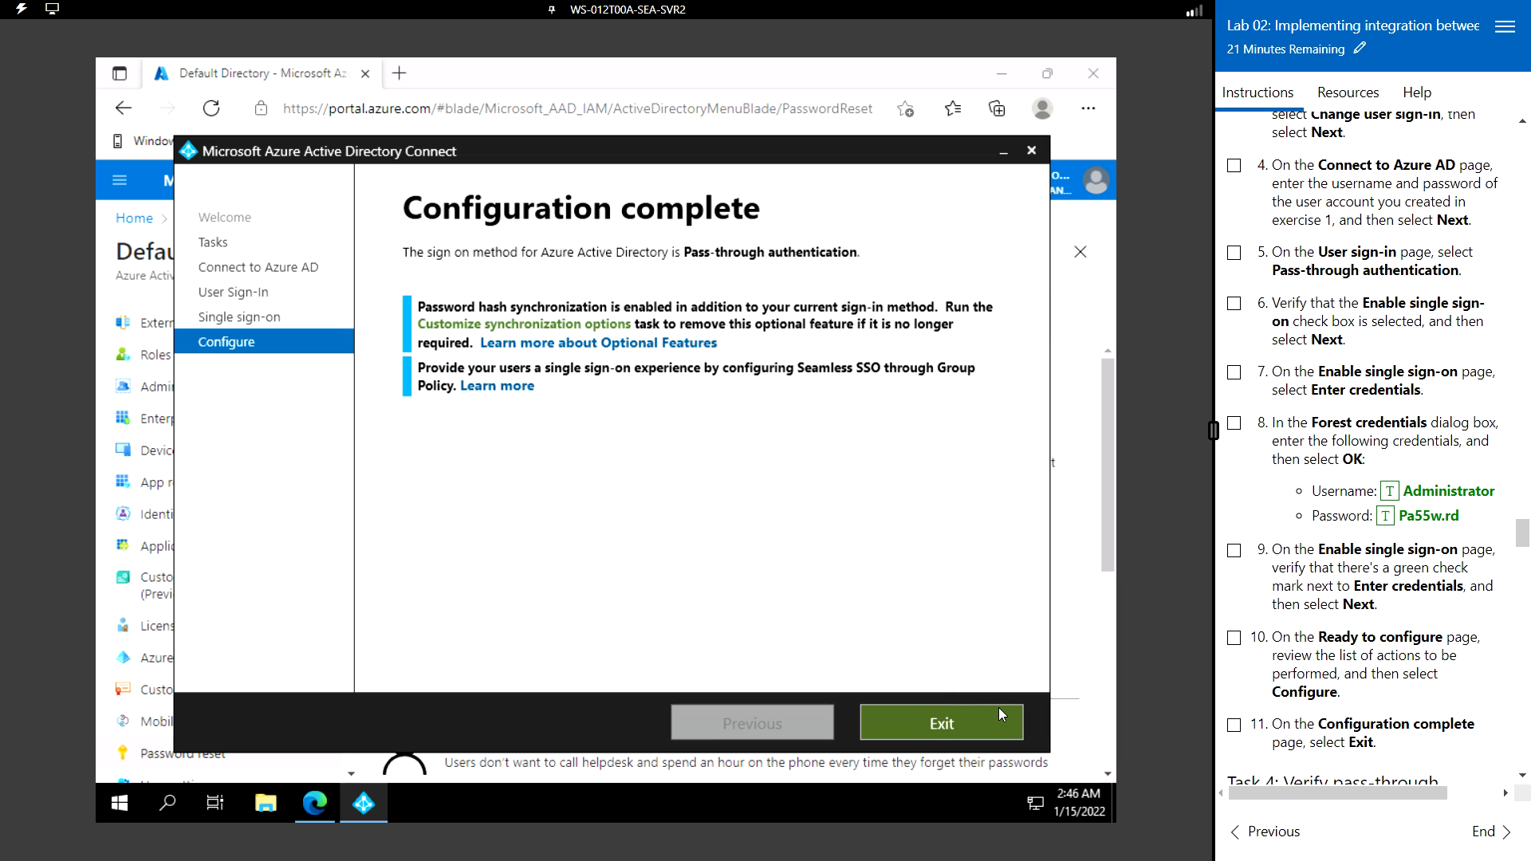
- Exit the completed Azure AD Connect sync wizard
click(943, 728)
scroll(1321, 671, down, 4)
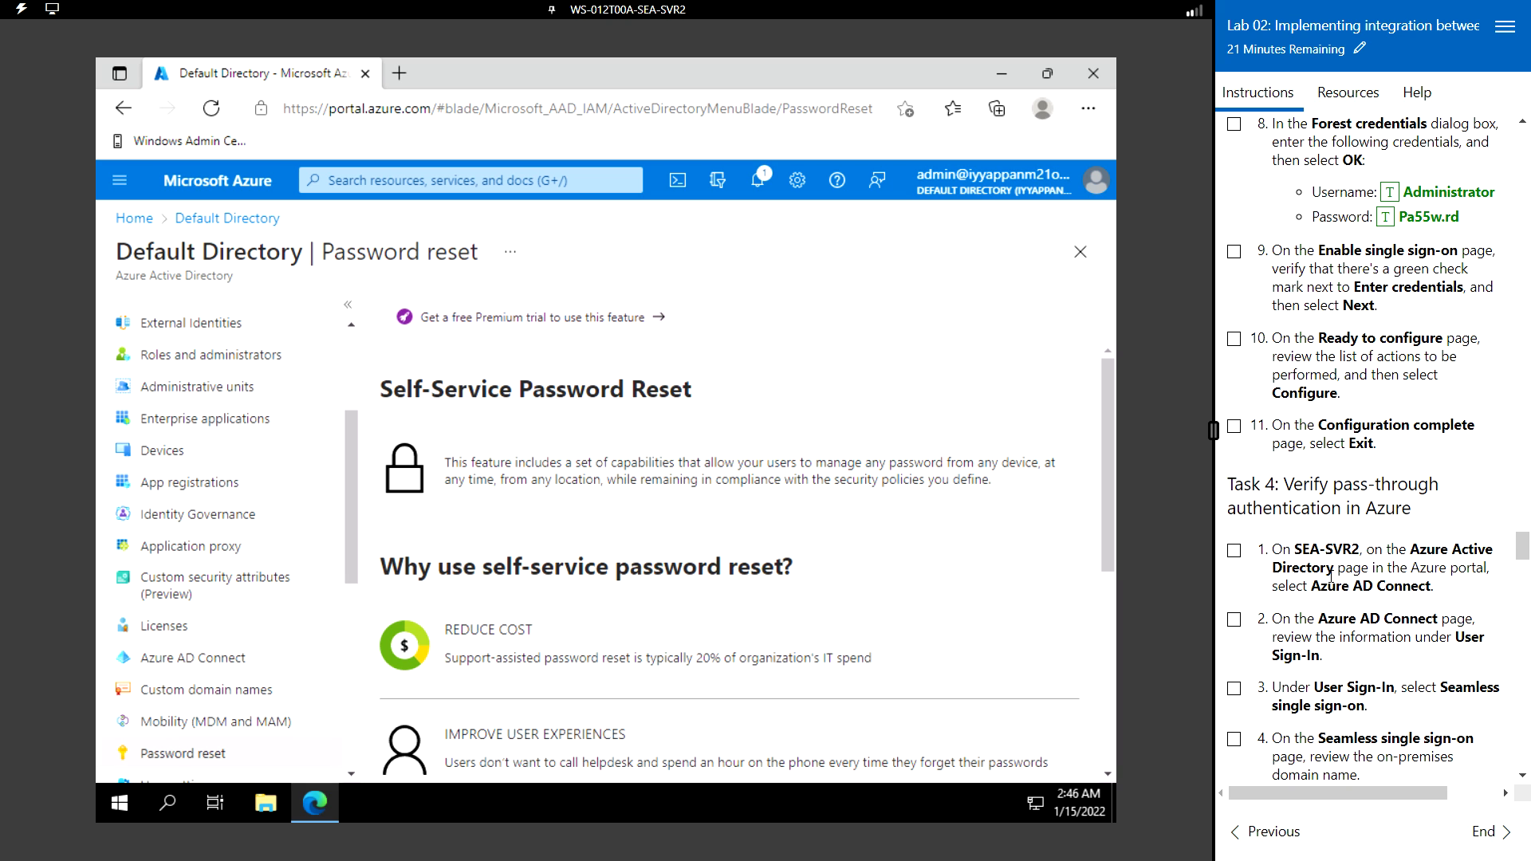
scroll(1330, 574, down, 3)
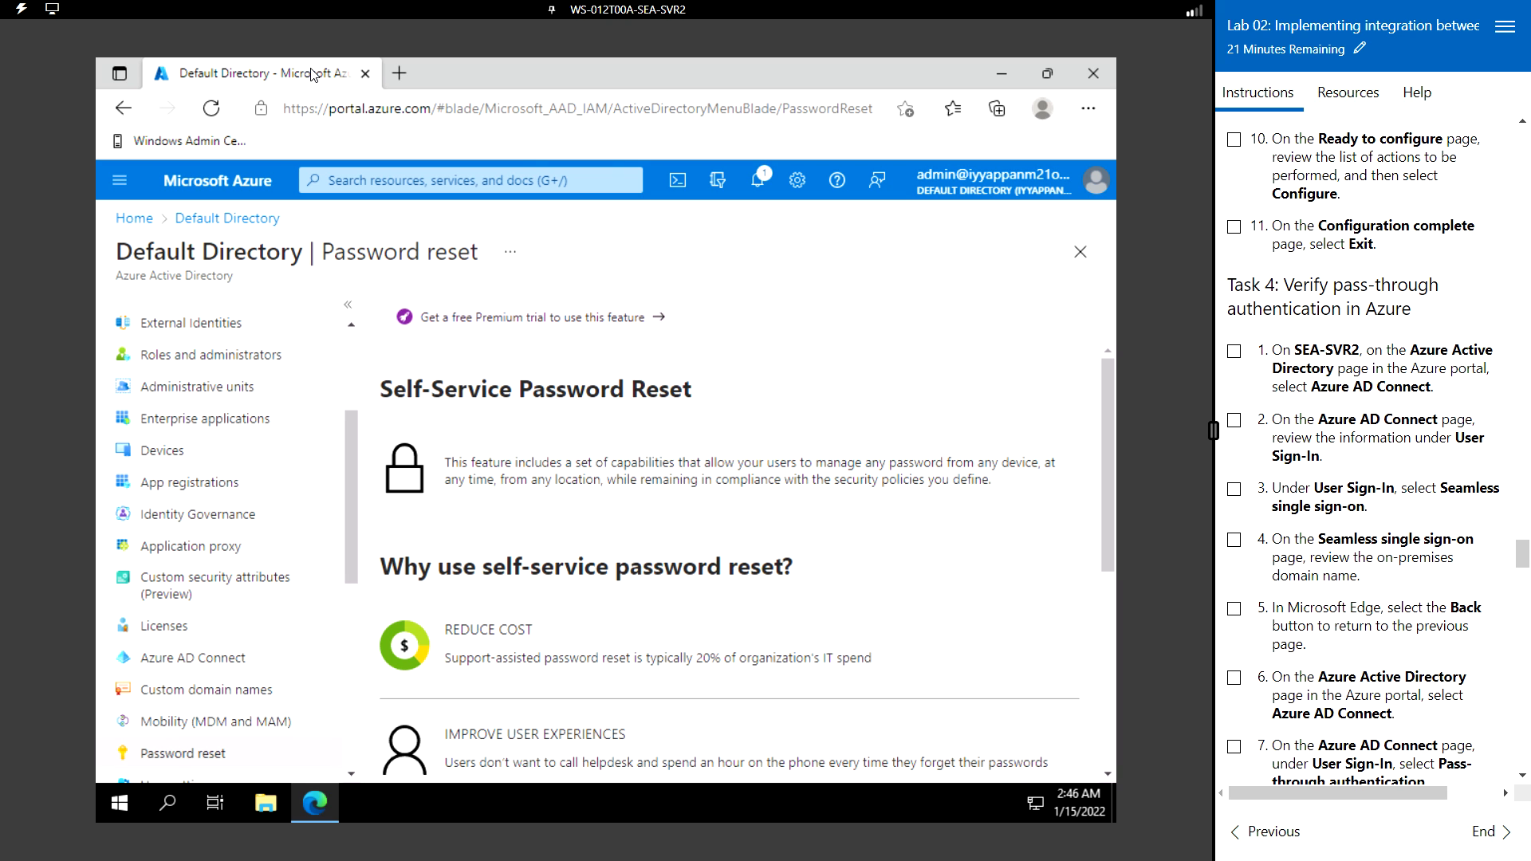
- Open Azure Active Directory from portal Home and go to its Azure AD Connect page
click(220, 194)
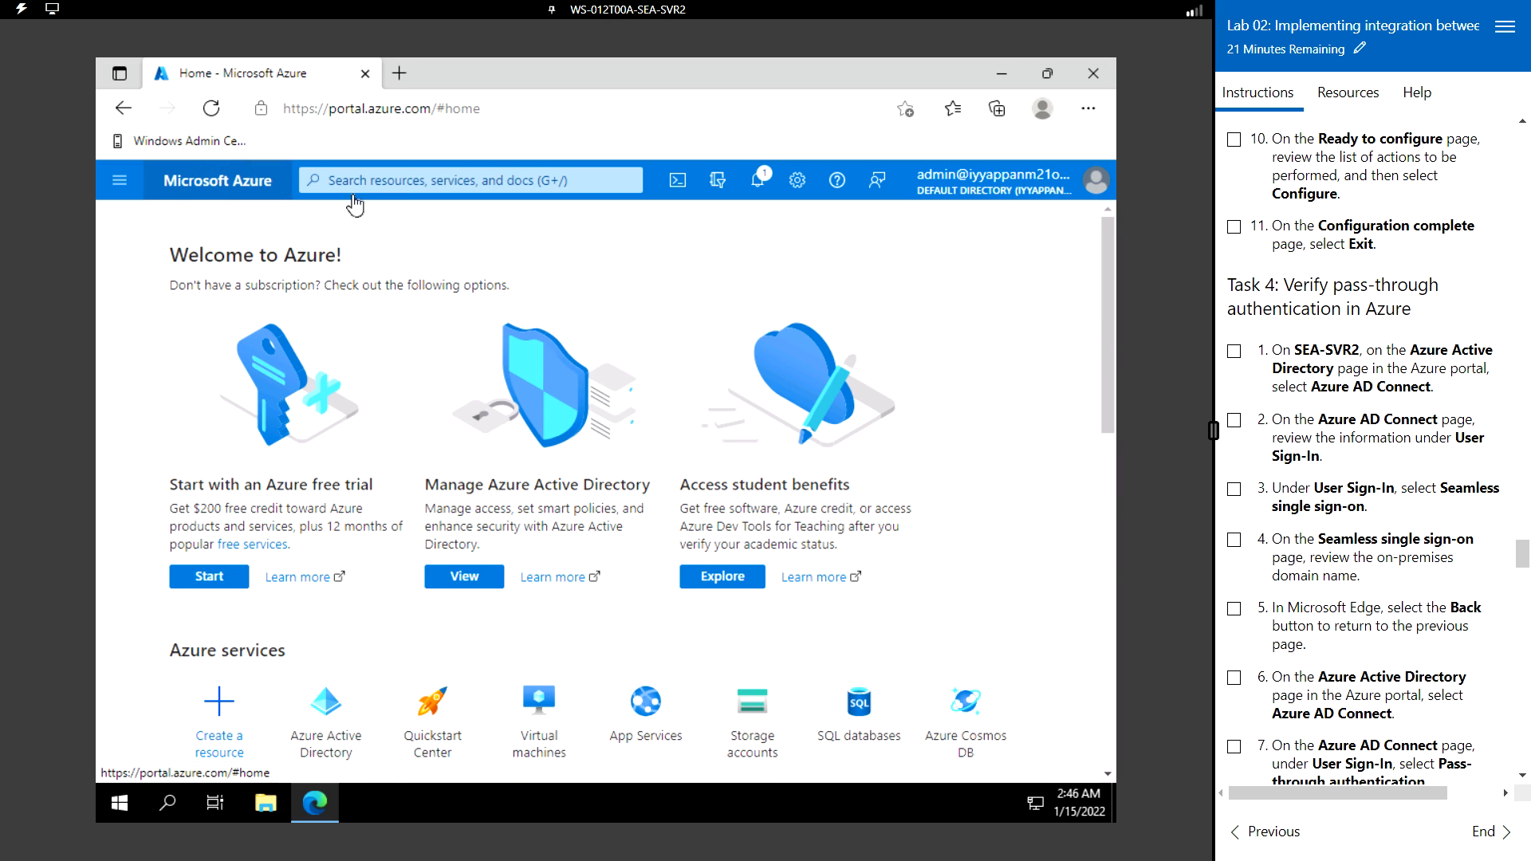
click(377, 180)
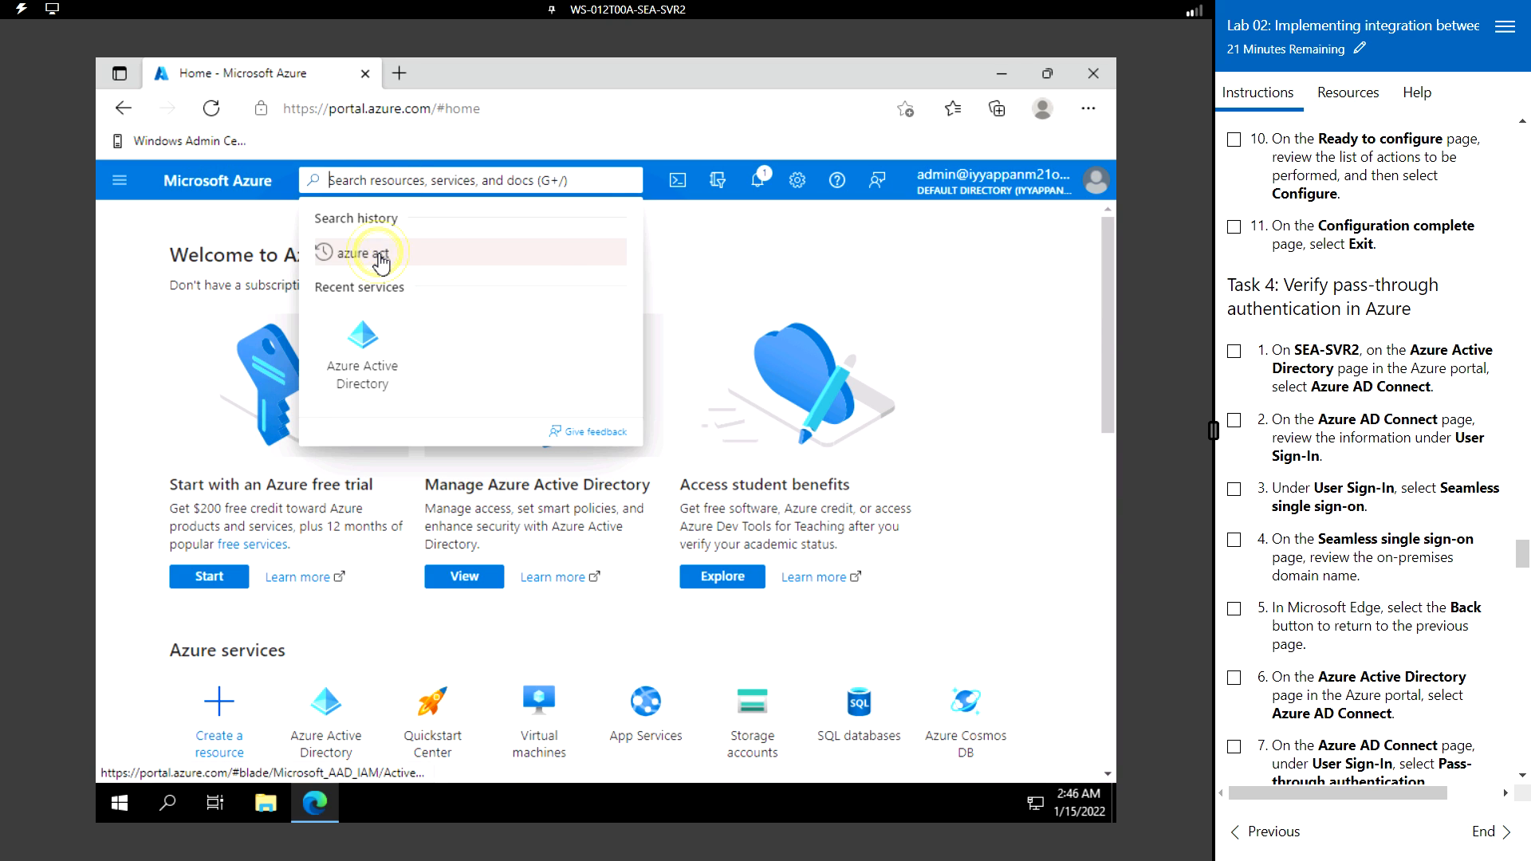
click(382, 252)
click(381, 259)
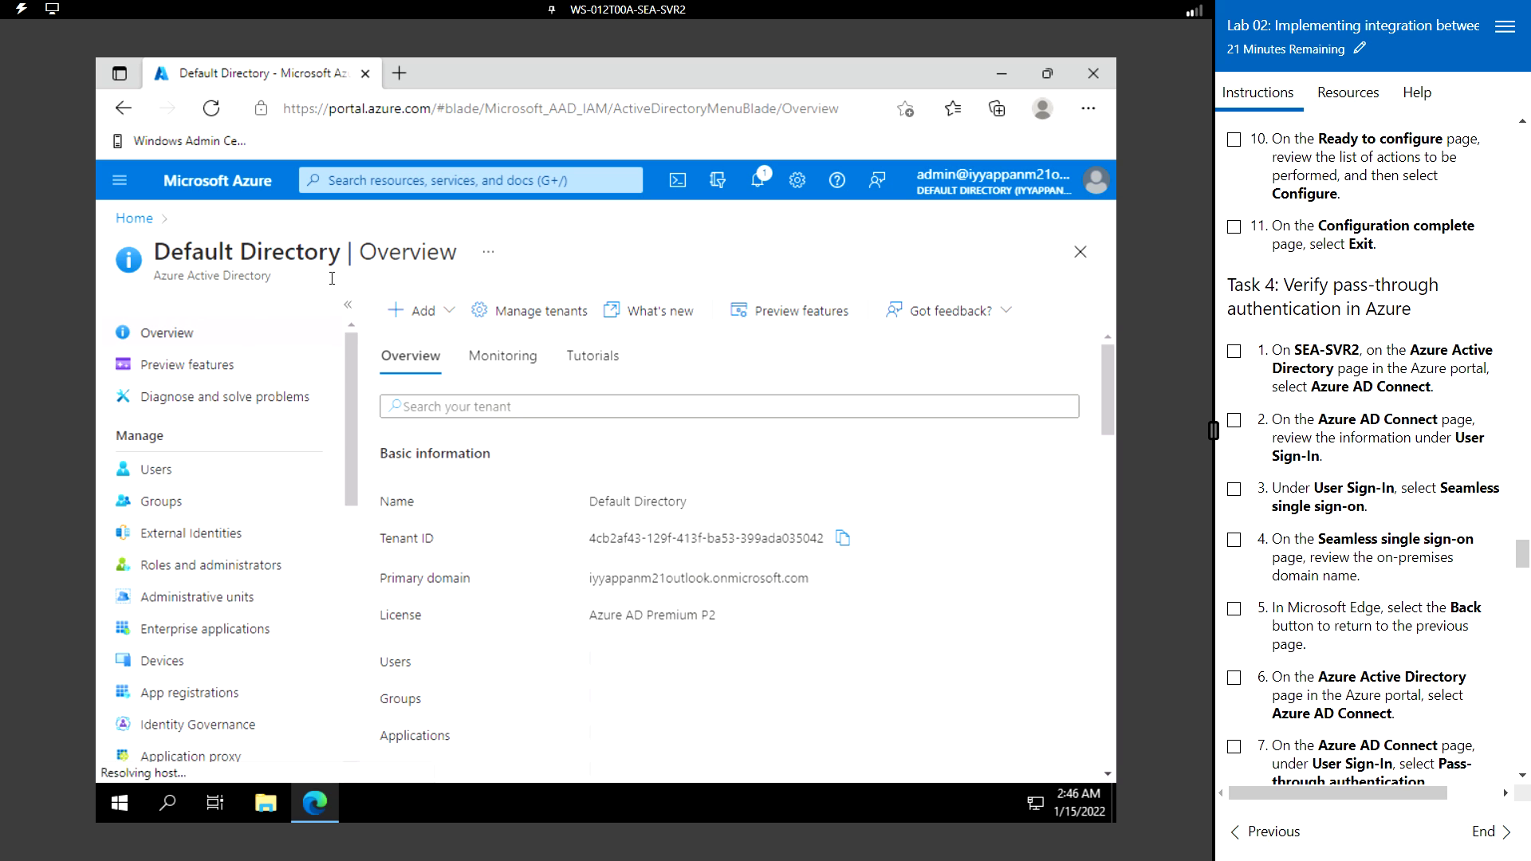
scroll(234, 569, down, 3)
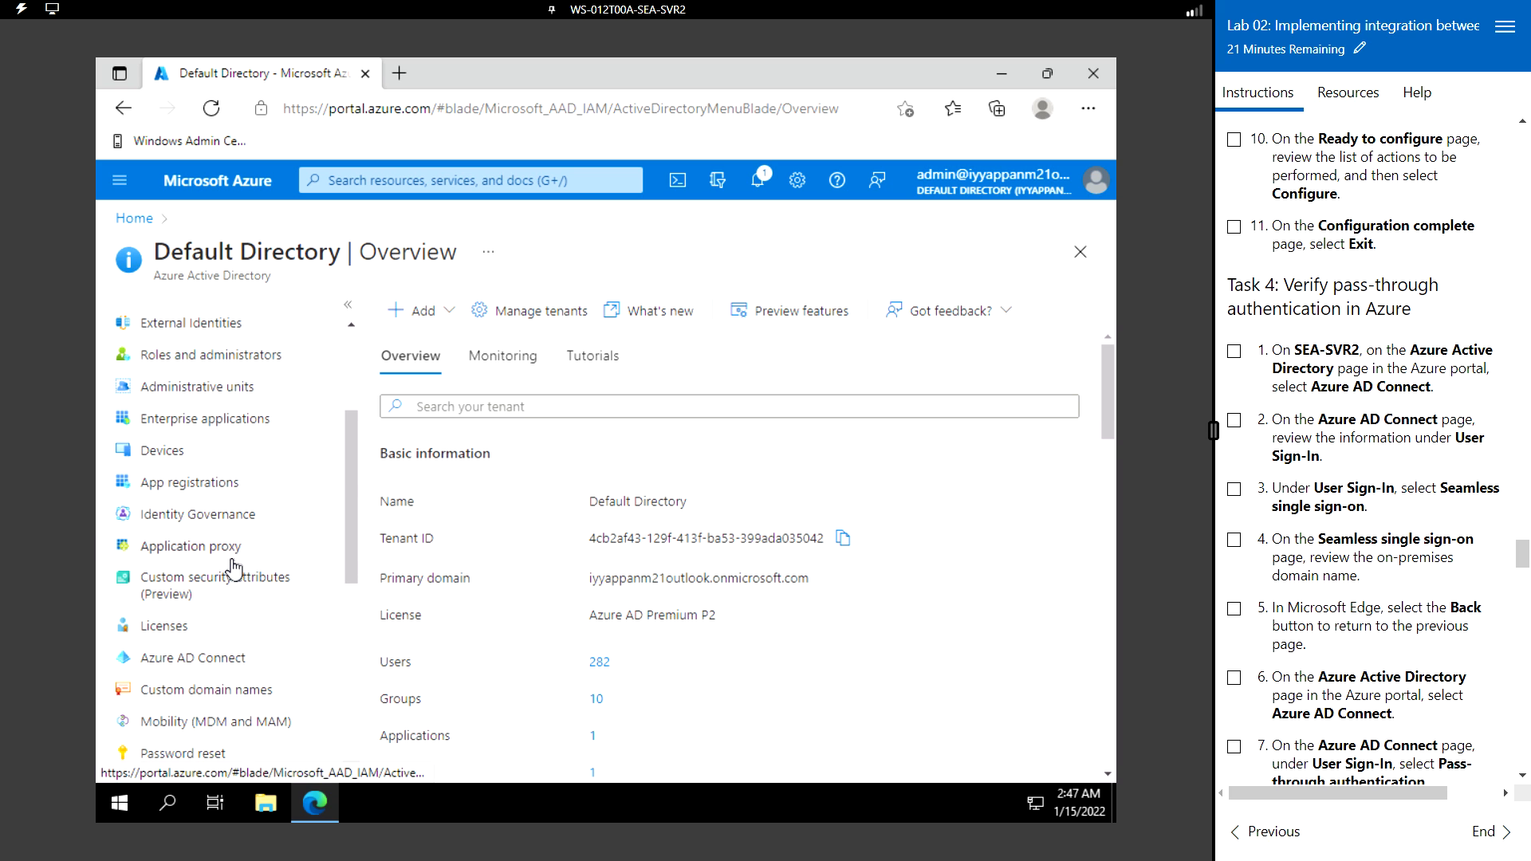
scroll(234, 568, down, 5)
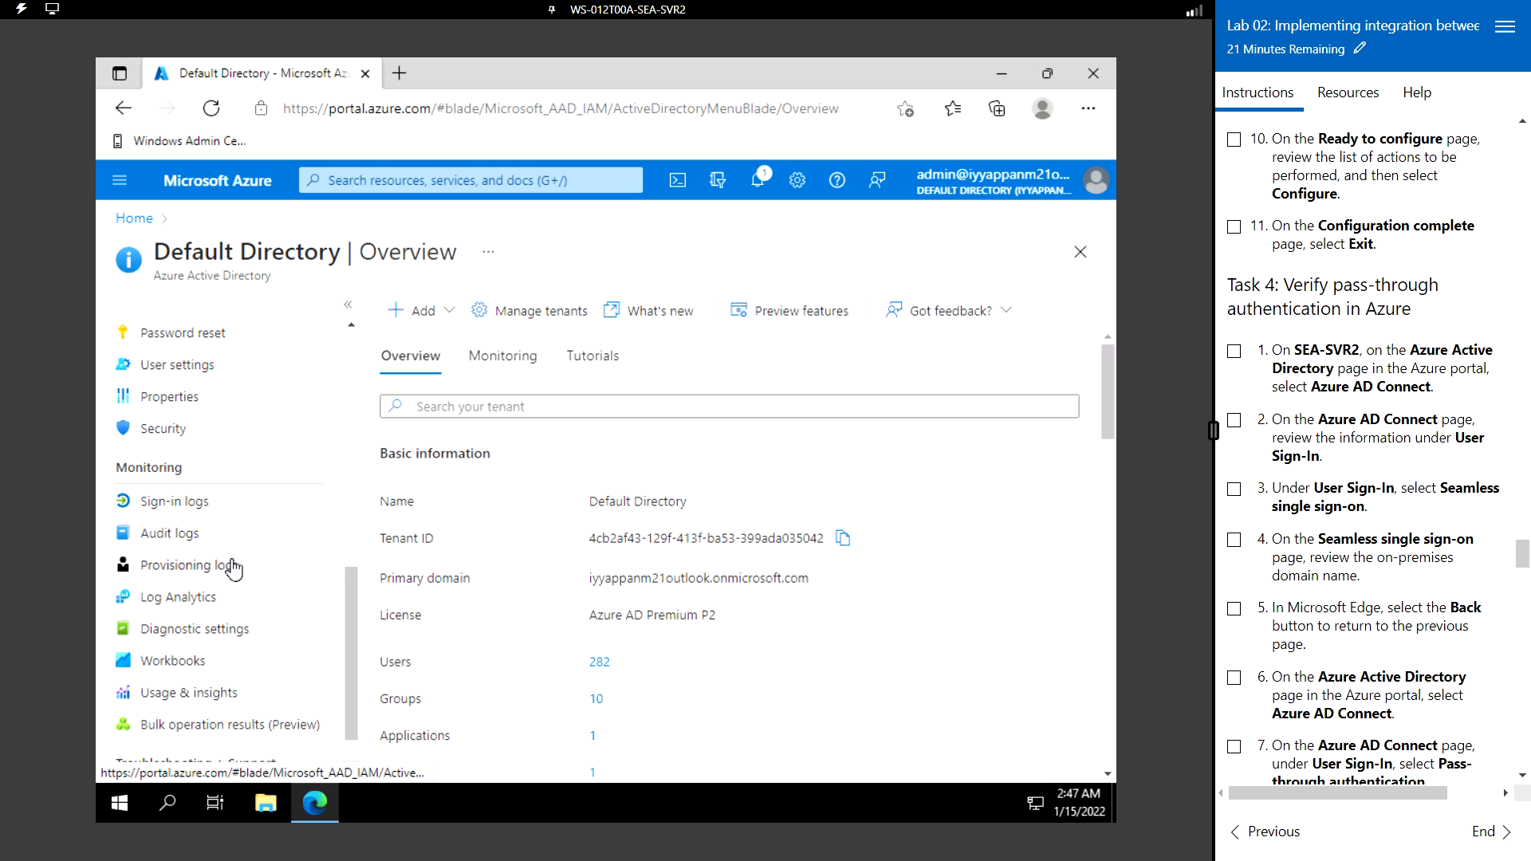
scroll(233, 568, down, 1)
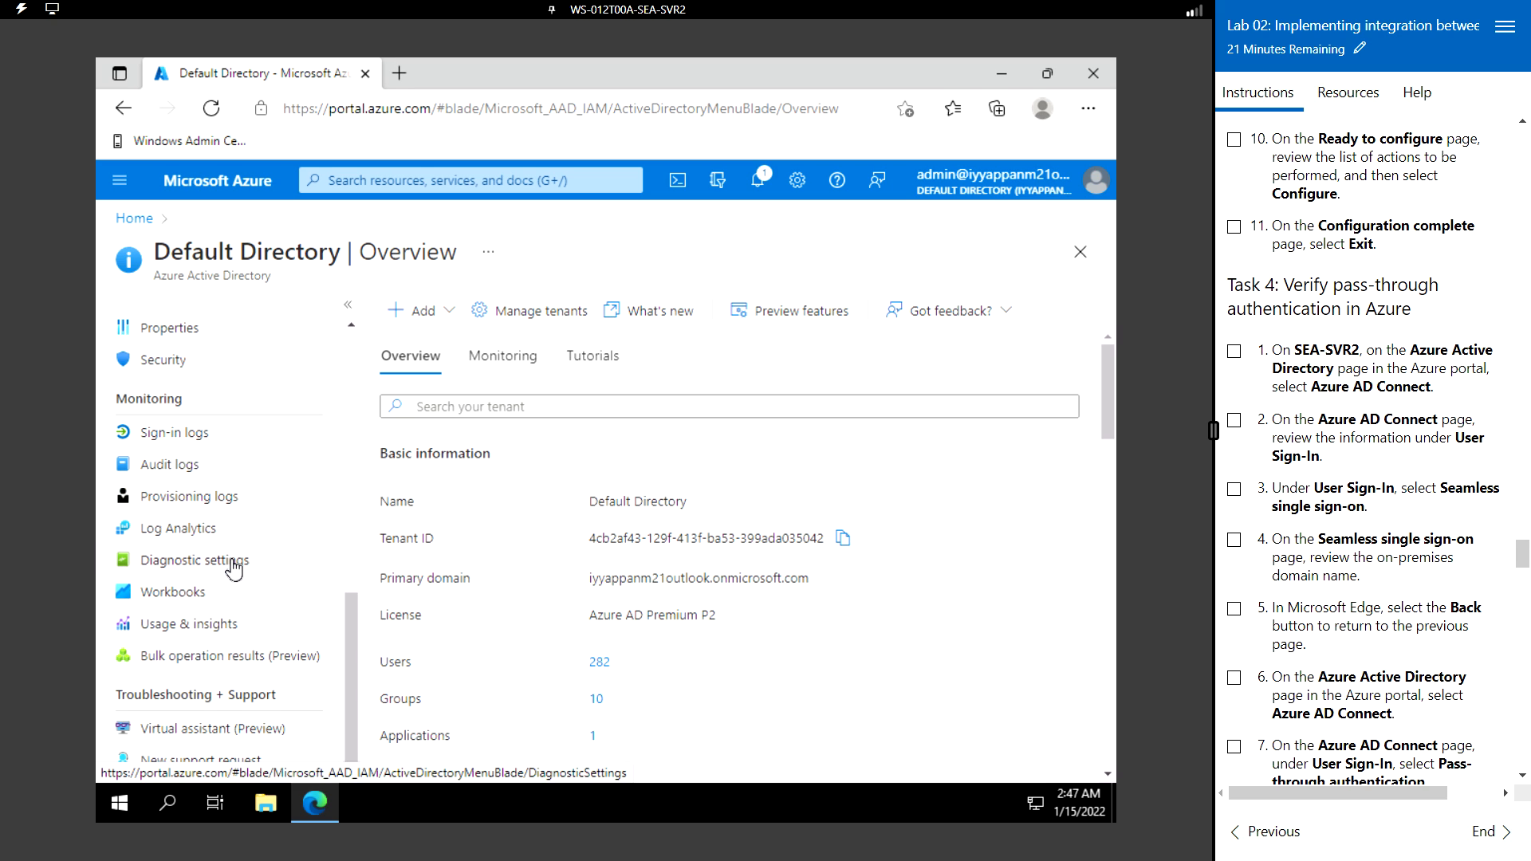
scroll(234, 569, up, 3)
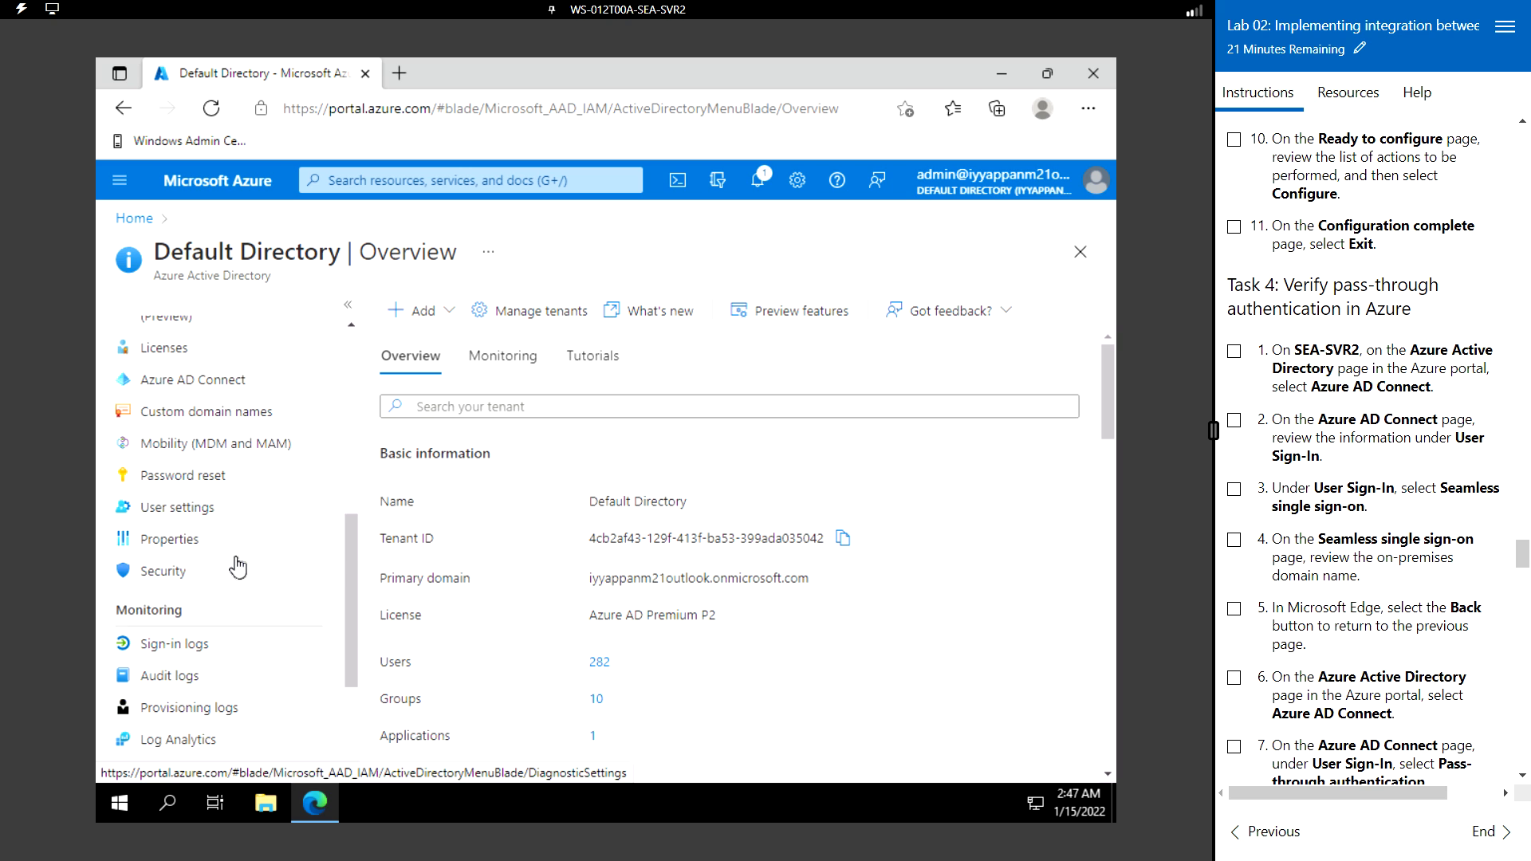
scroll(237, 568, up, 3)
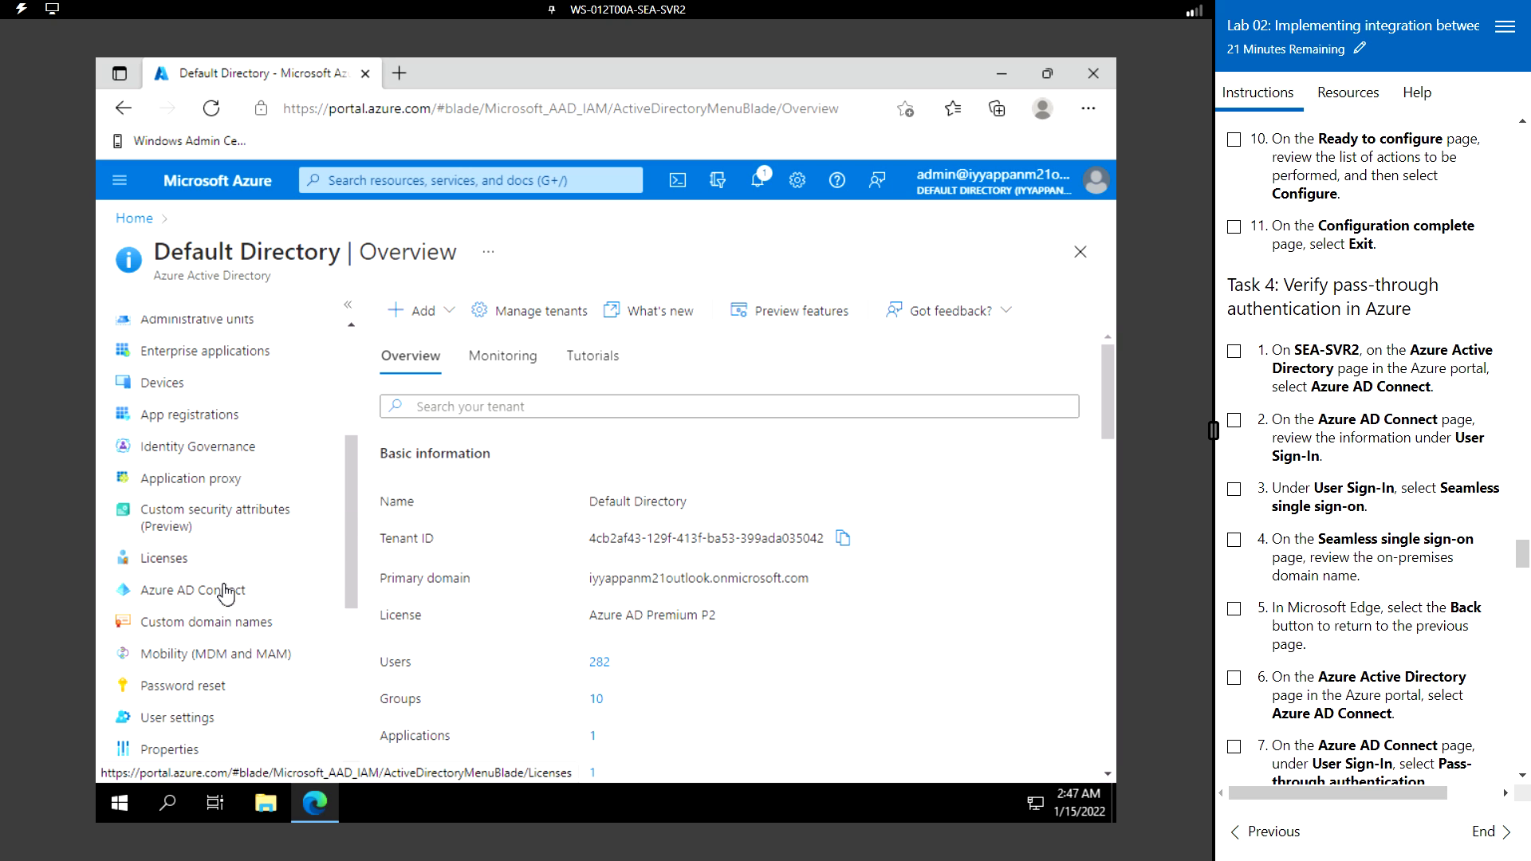
click(224, 591)
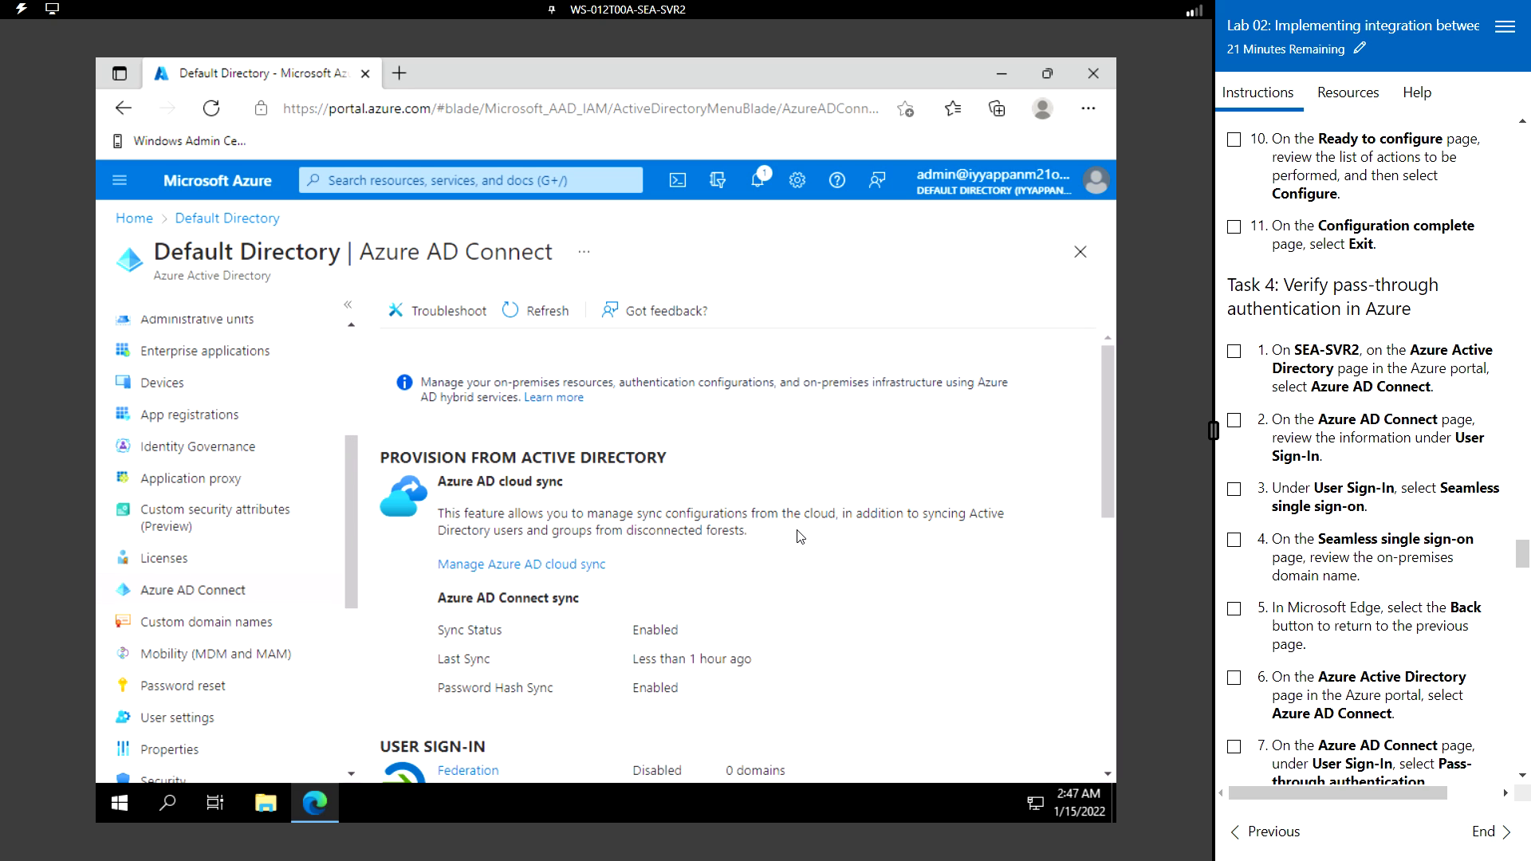
scroll(800, 536, down, 3)
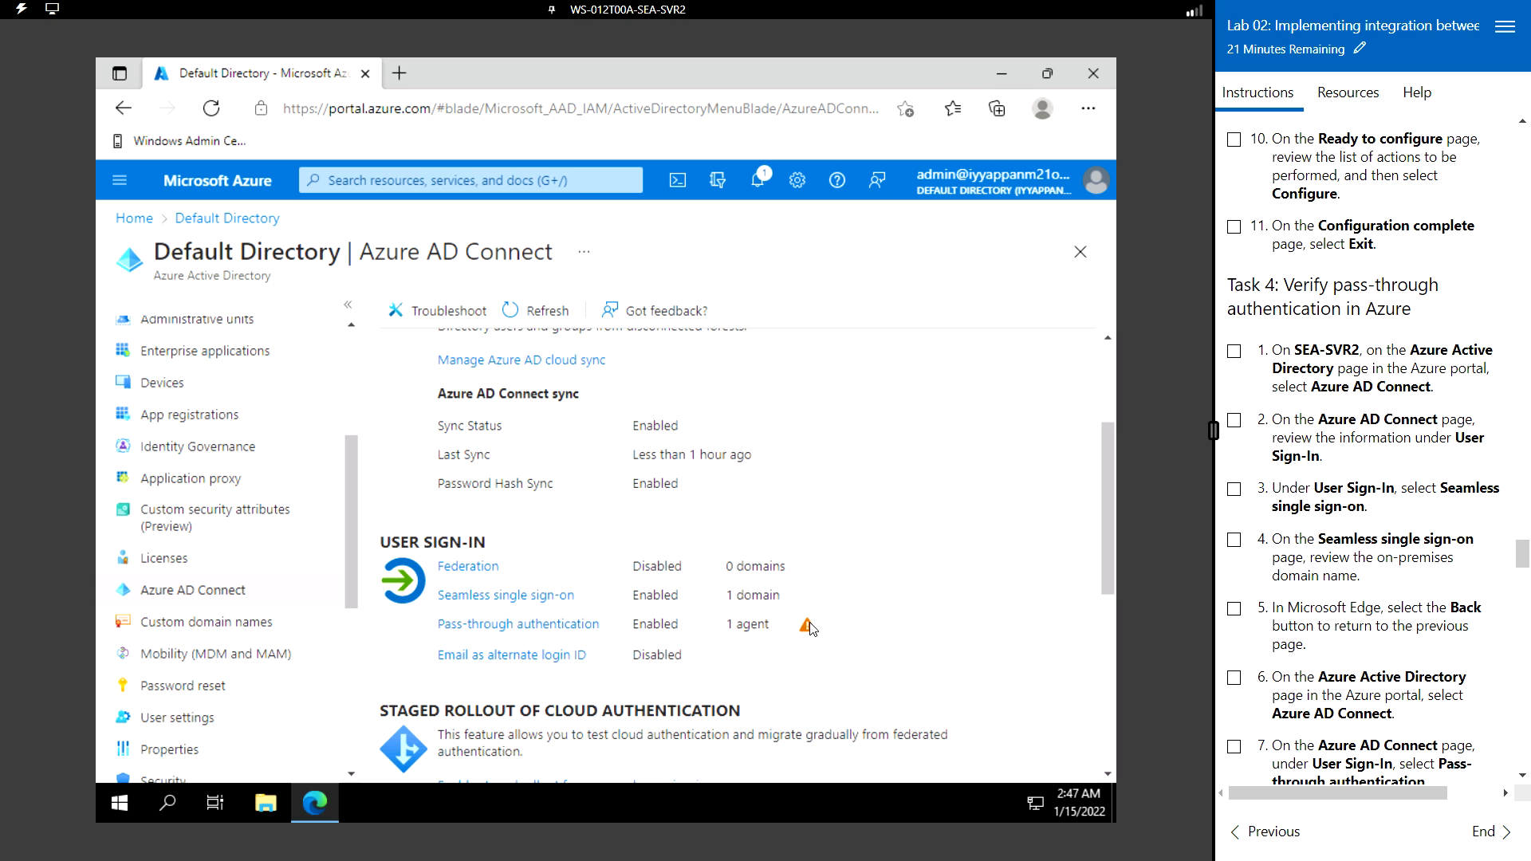
mouse_move(809, 628)
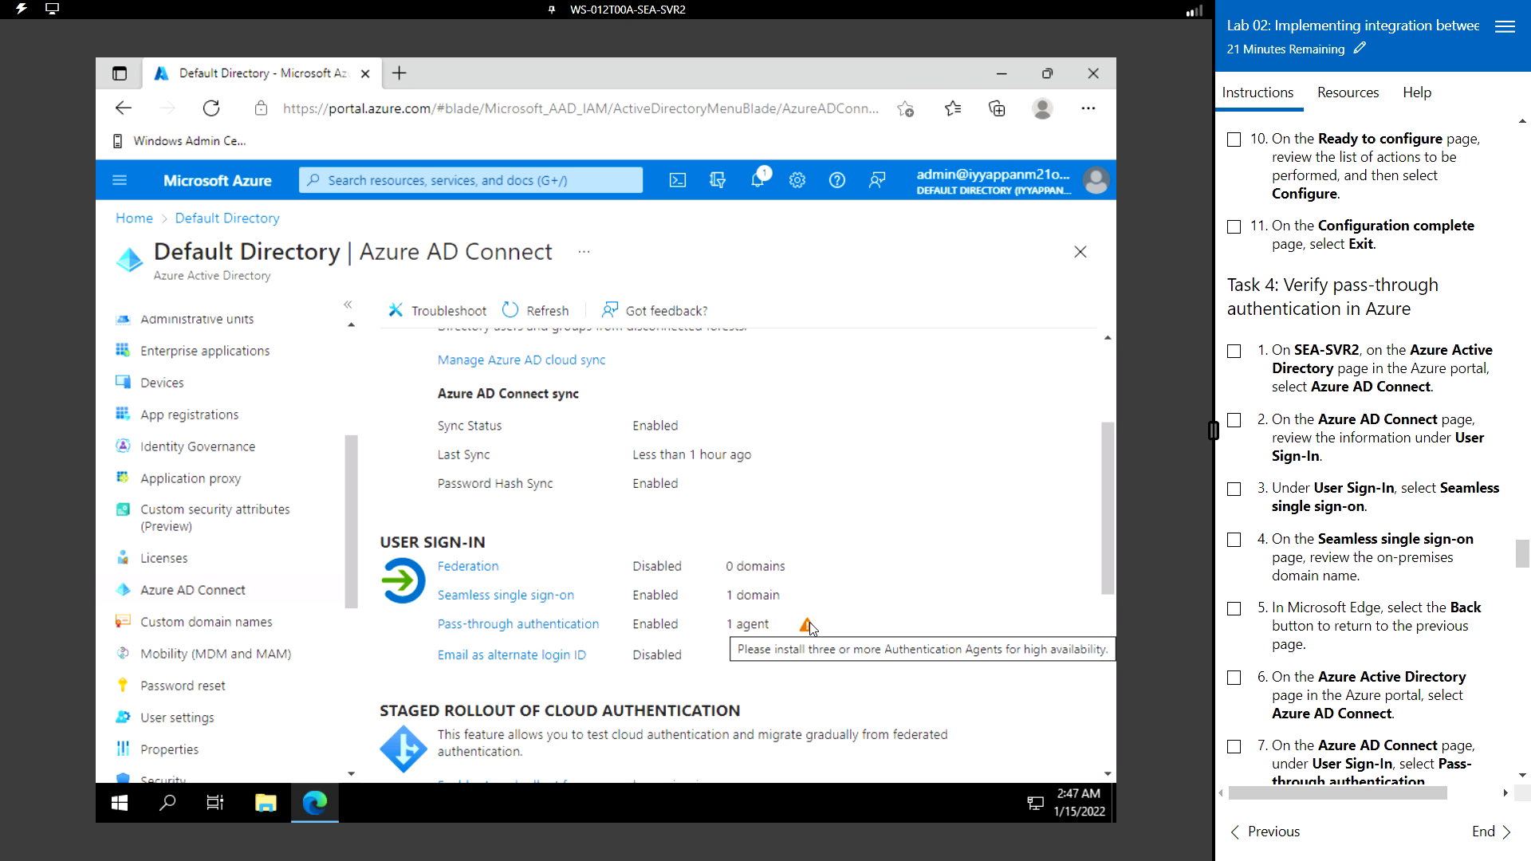
click(529, 596)
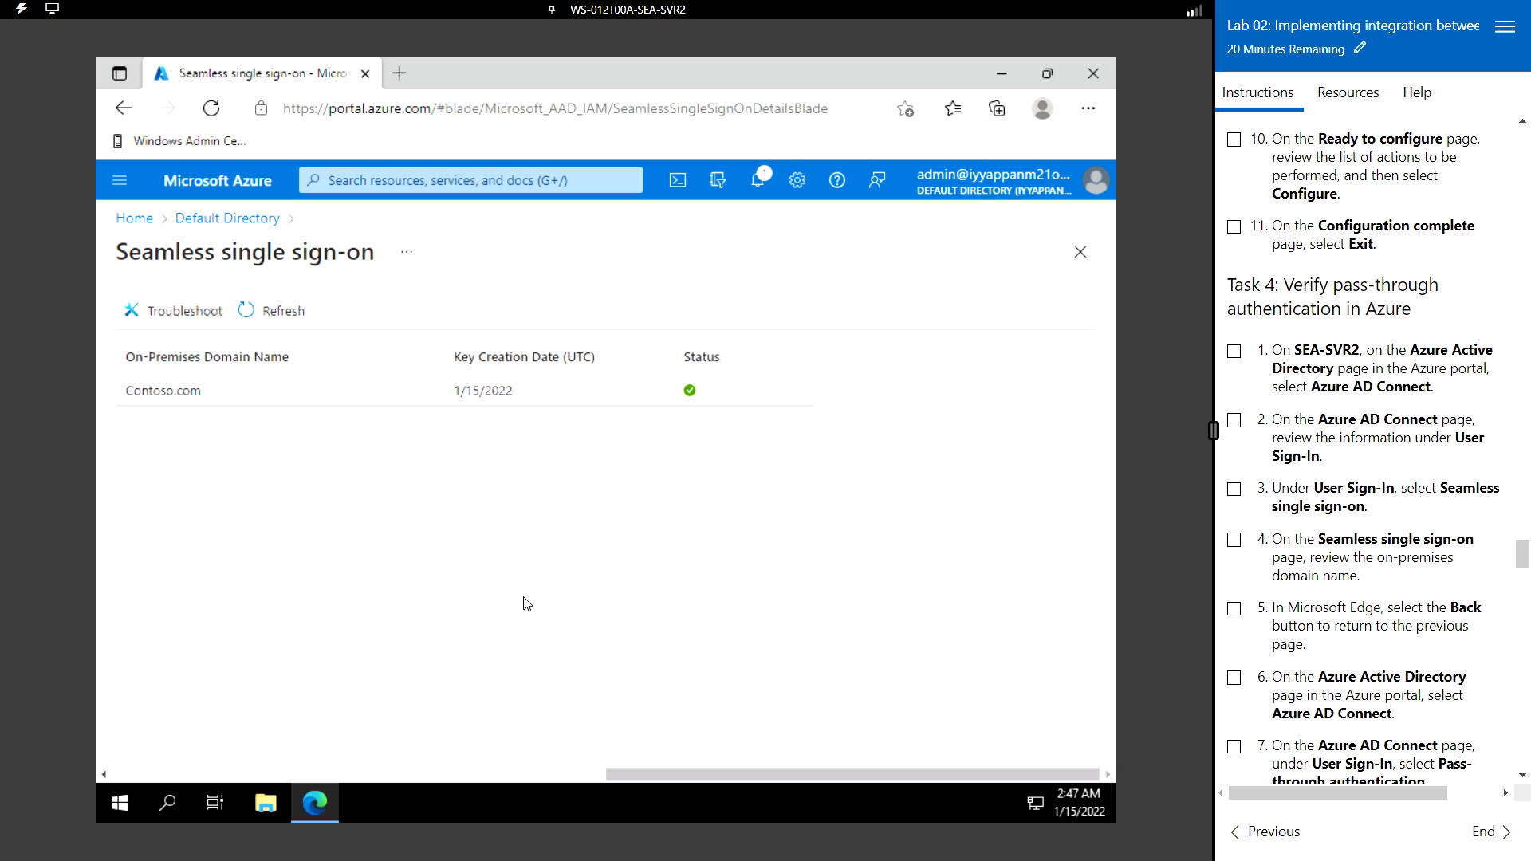
click(172, 388)
click(124, 109)
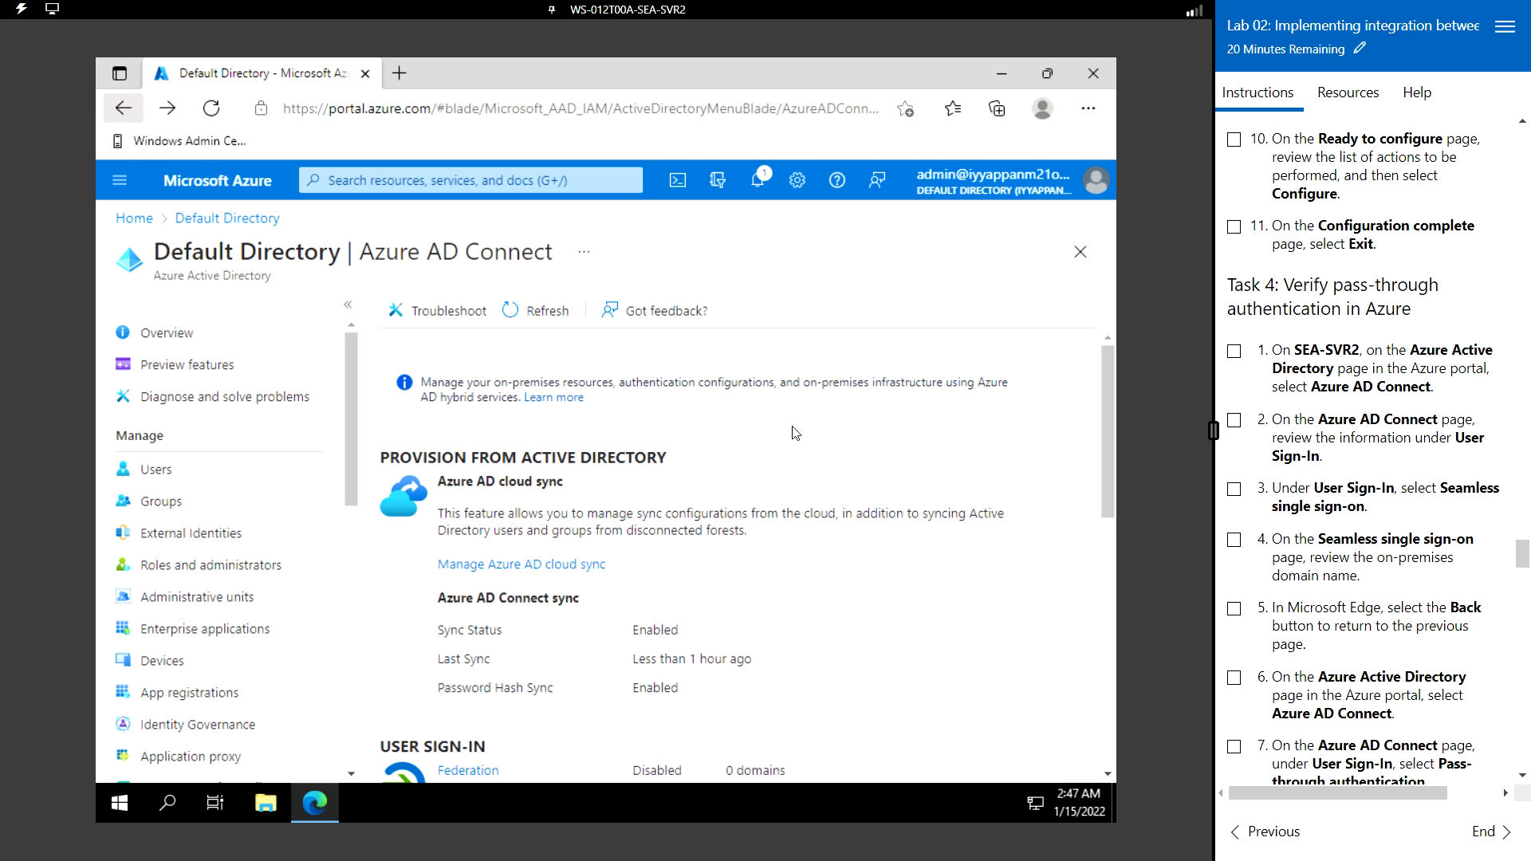
scroll(1306, 450, down, 2)
scroll(1306, 450, down, 4)
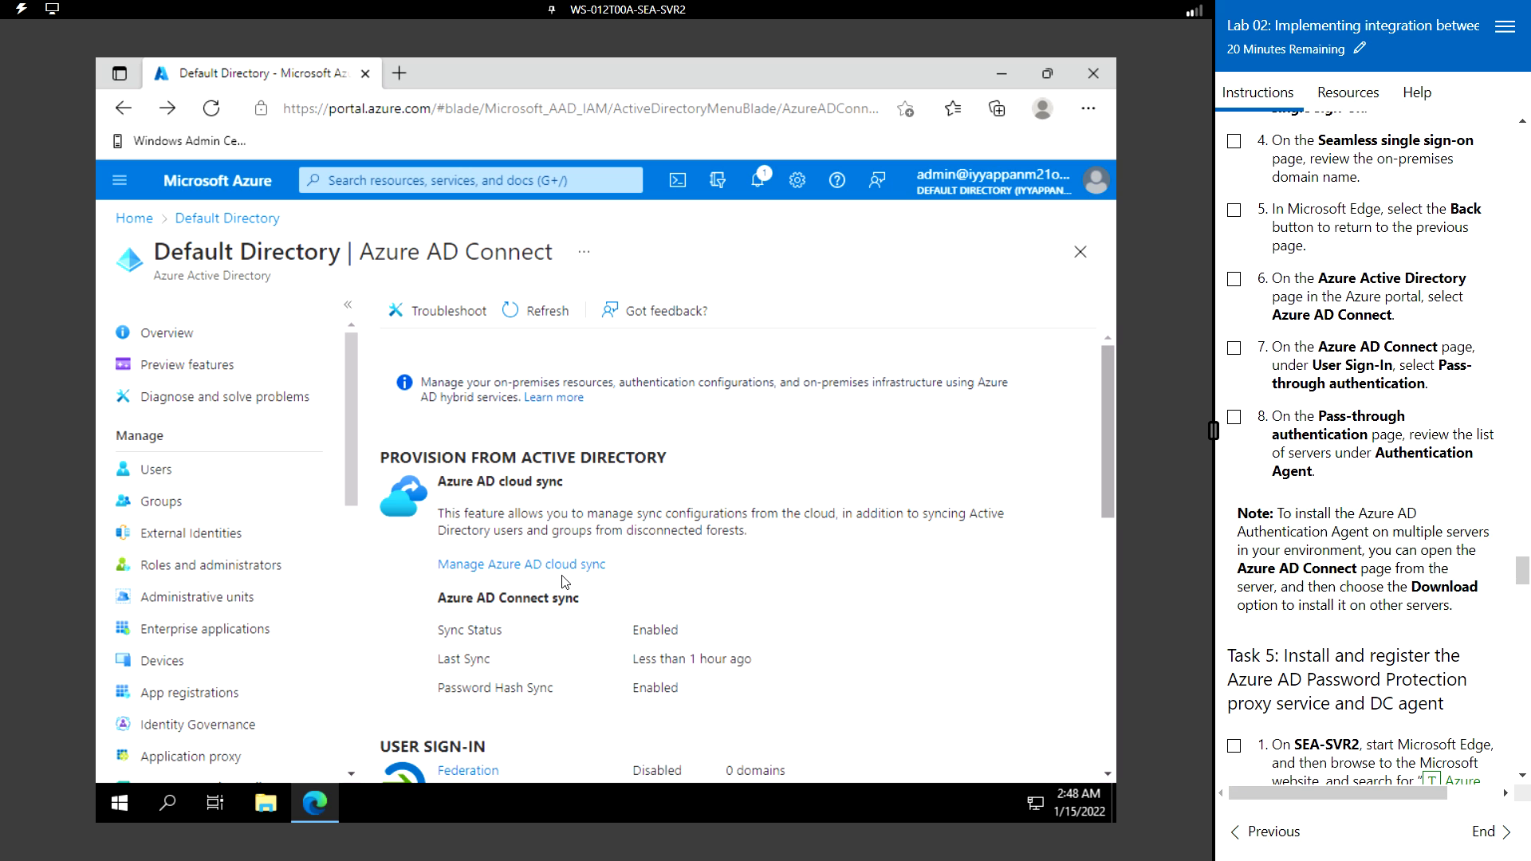
scroll(585, 590, down, 8)
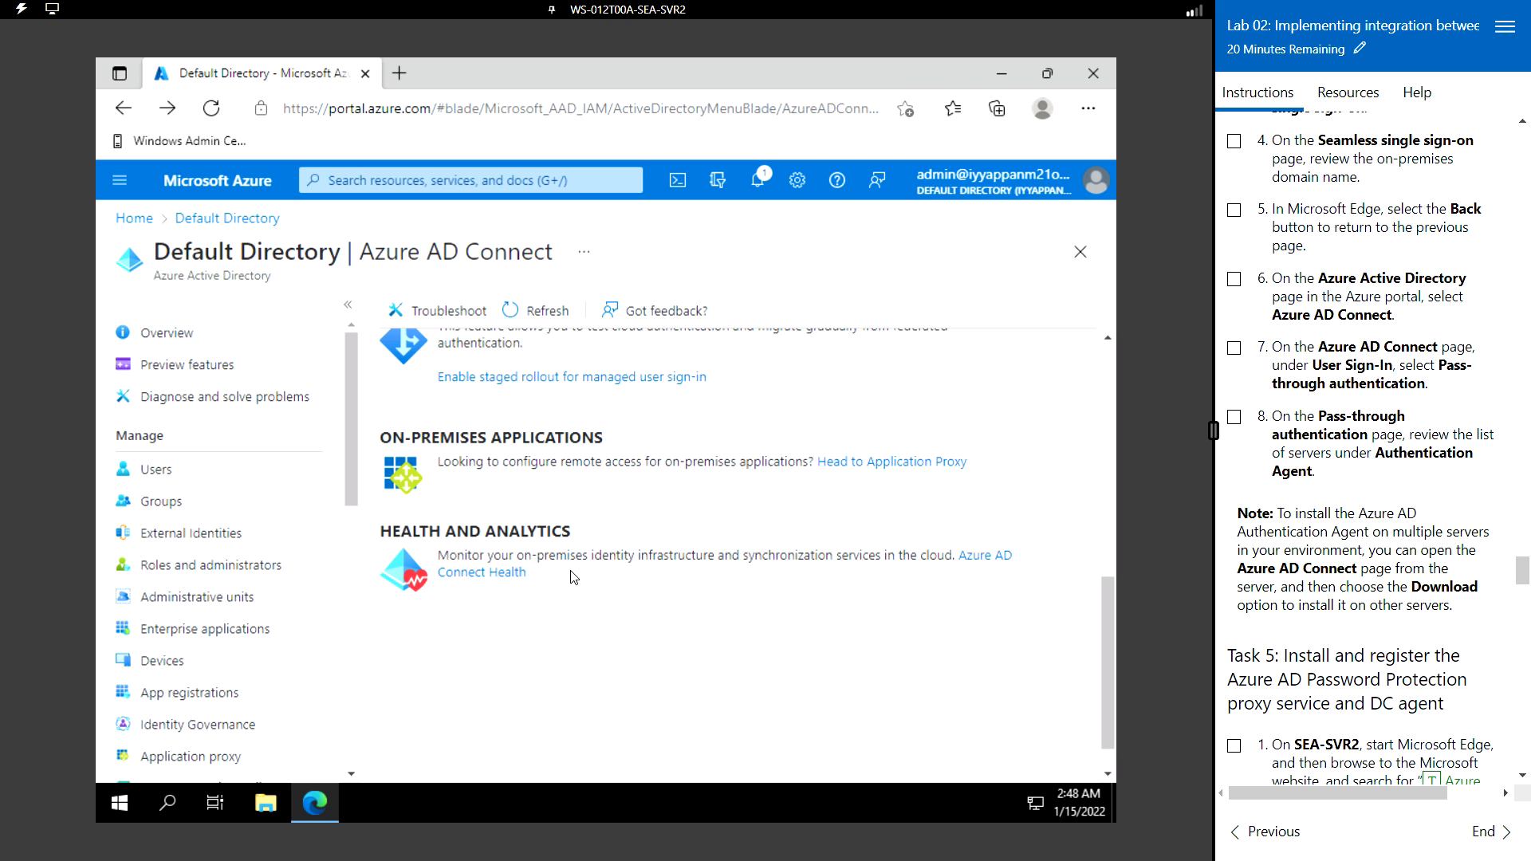
scroll(574, 575, up, 3)
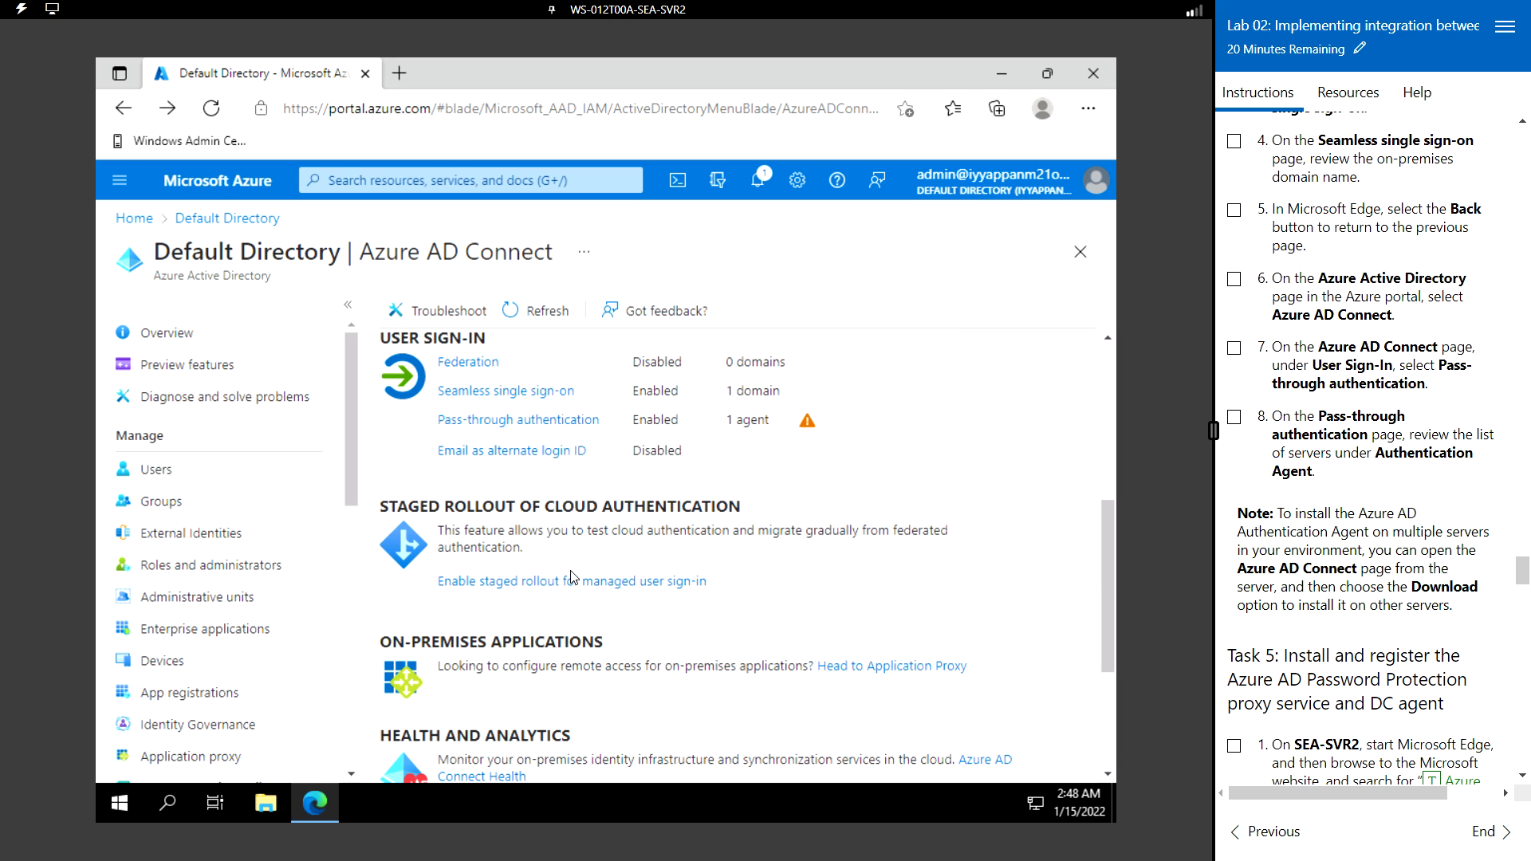
- Open the Passthrough Authentication agent list and confirm SEA-SVR2.Contoso.com shows healthy status
click(554, 420)
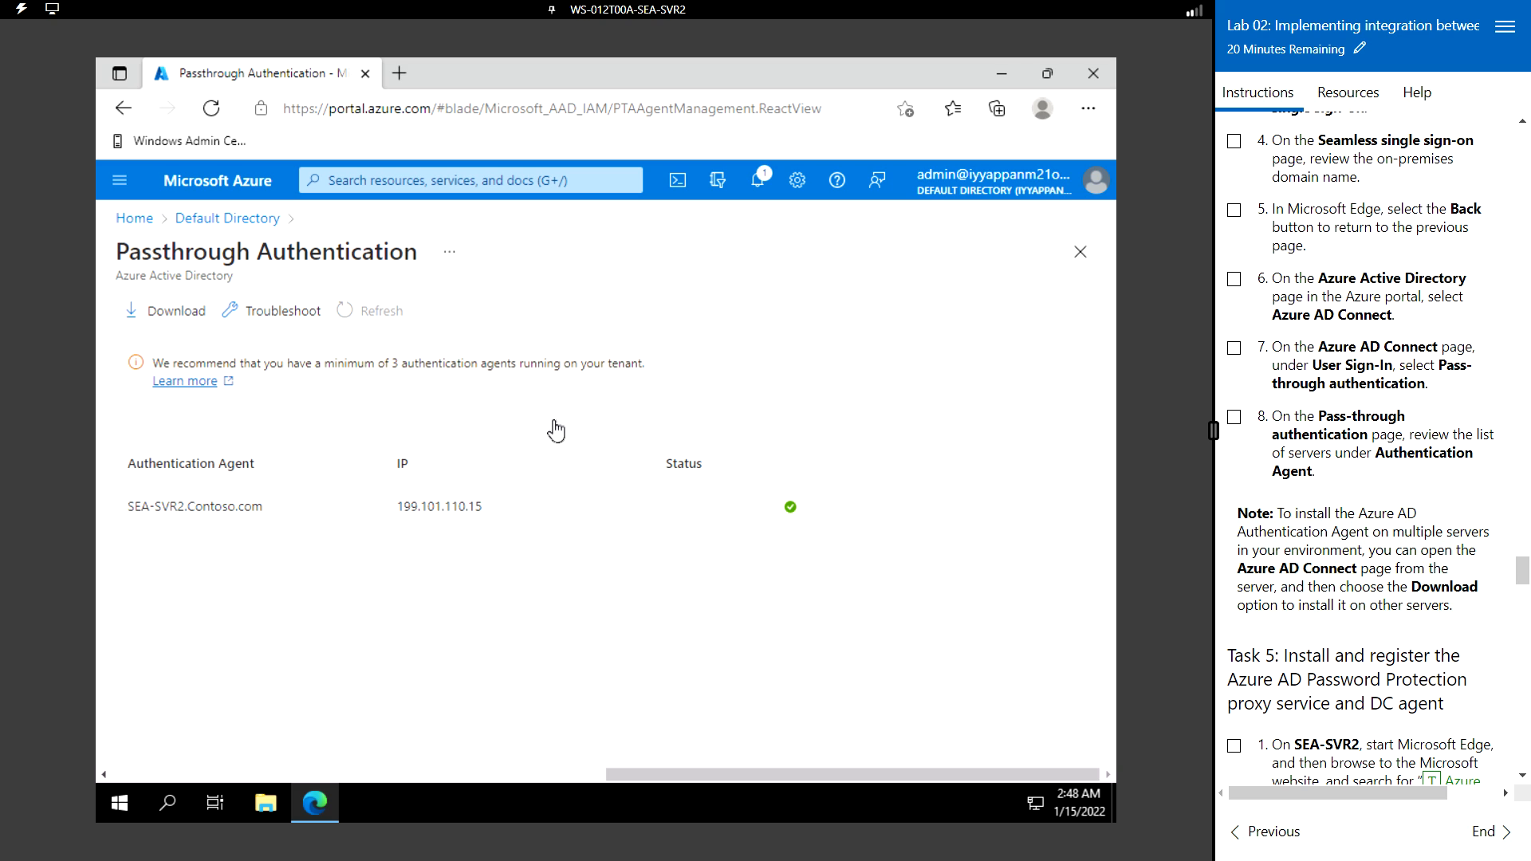
click(206, 508)
drag(128, 507, 244, 506)
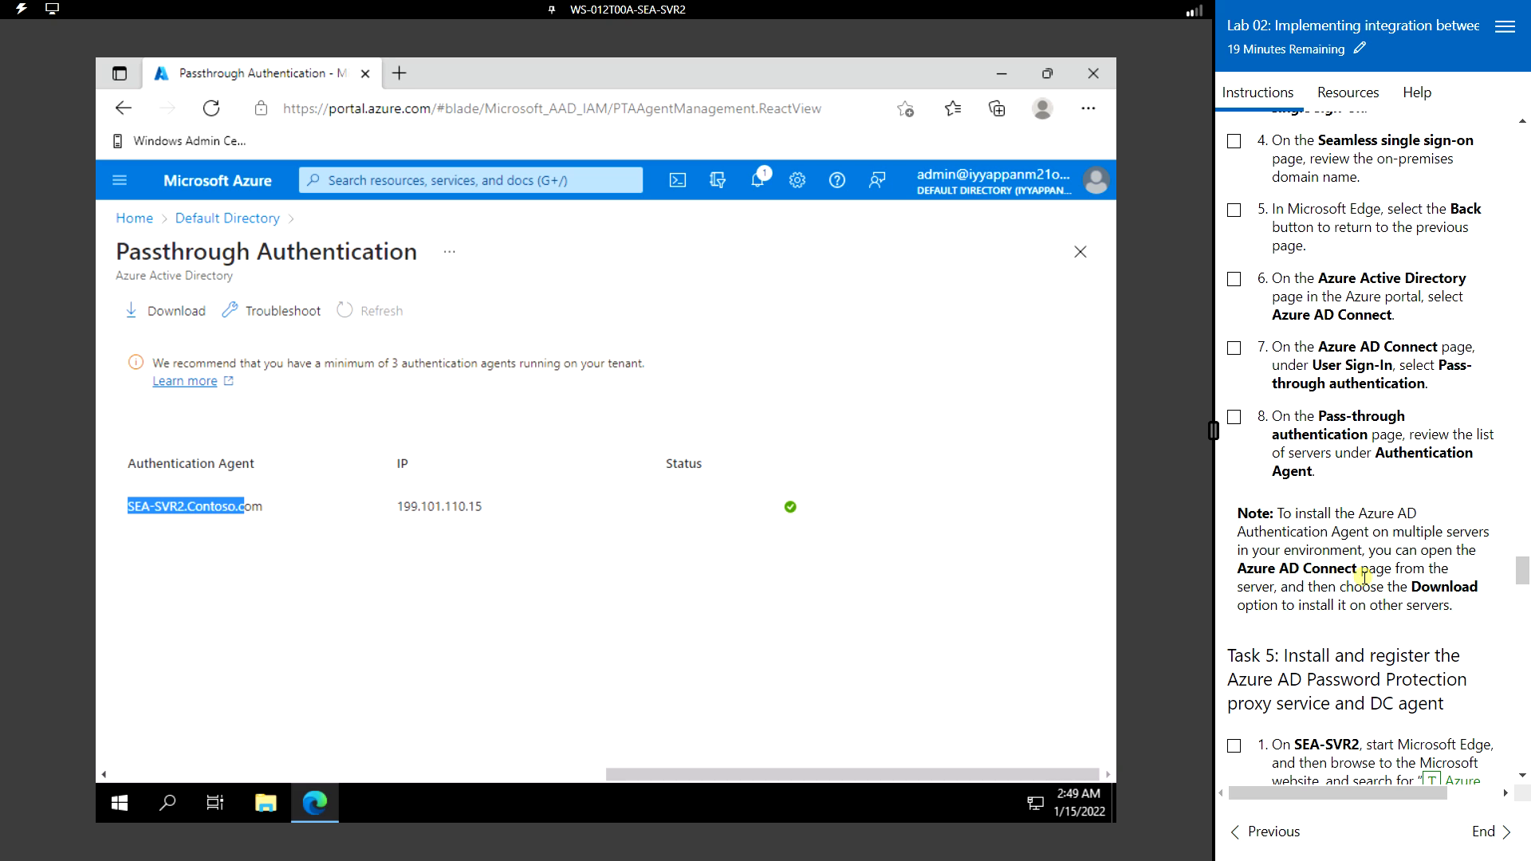
scroll(1361, 590, down, 5)
scroll(1360, 590, down, 1)
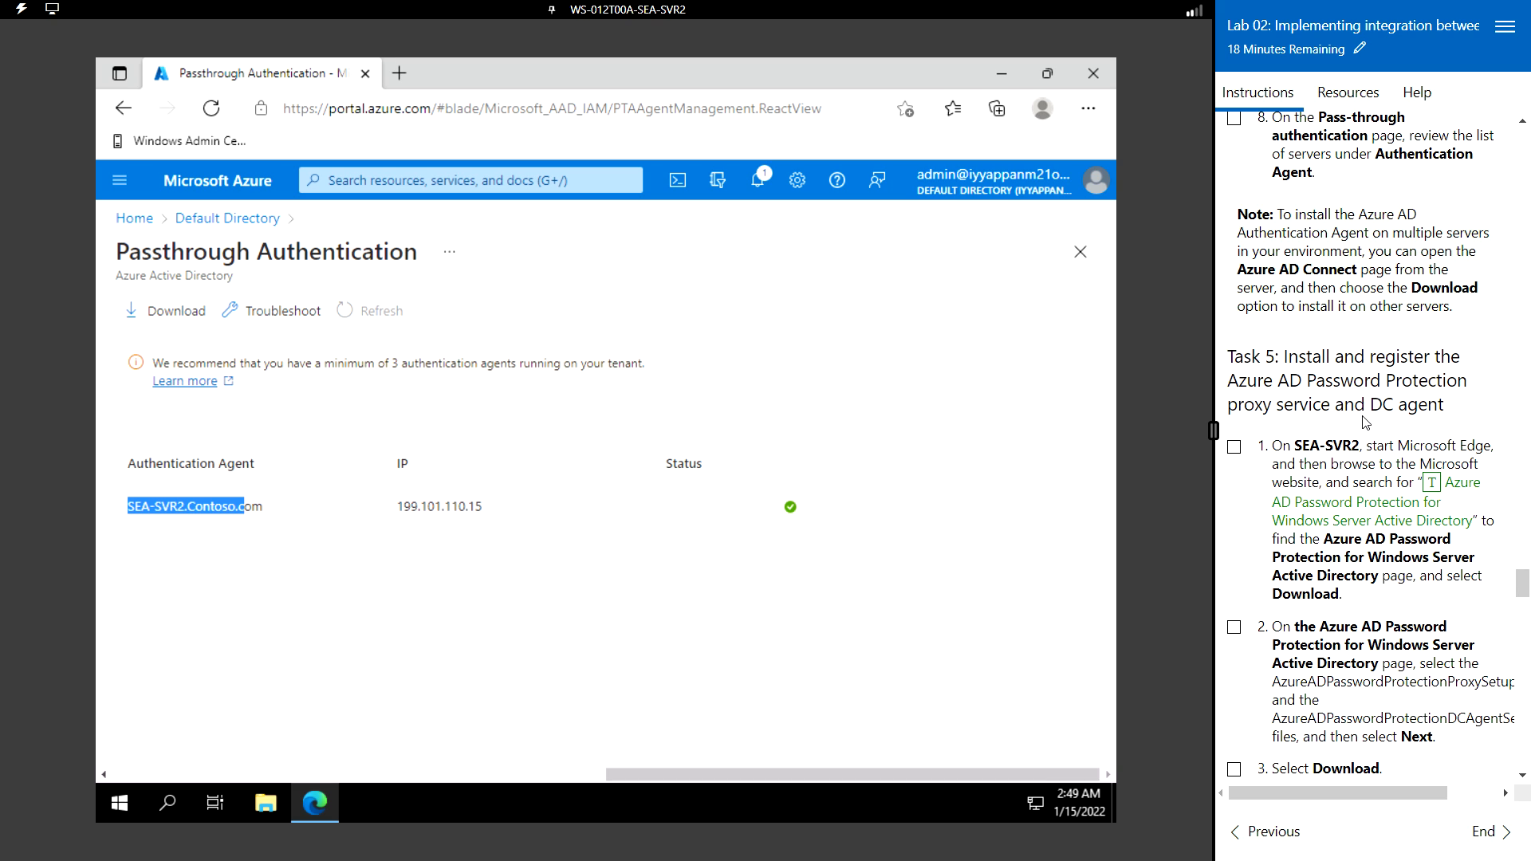
scroll(1426, 411, down, 2)
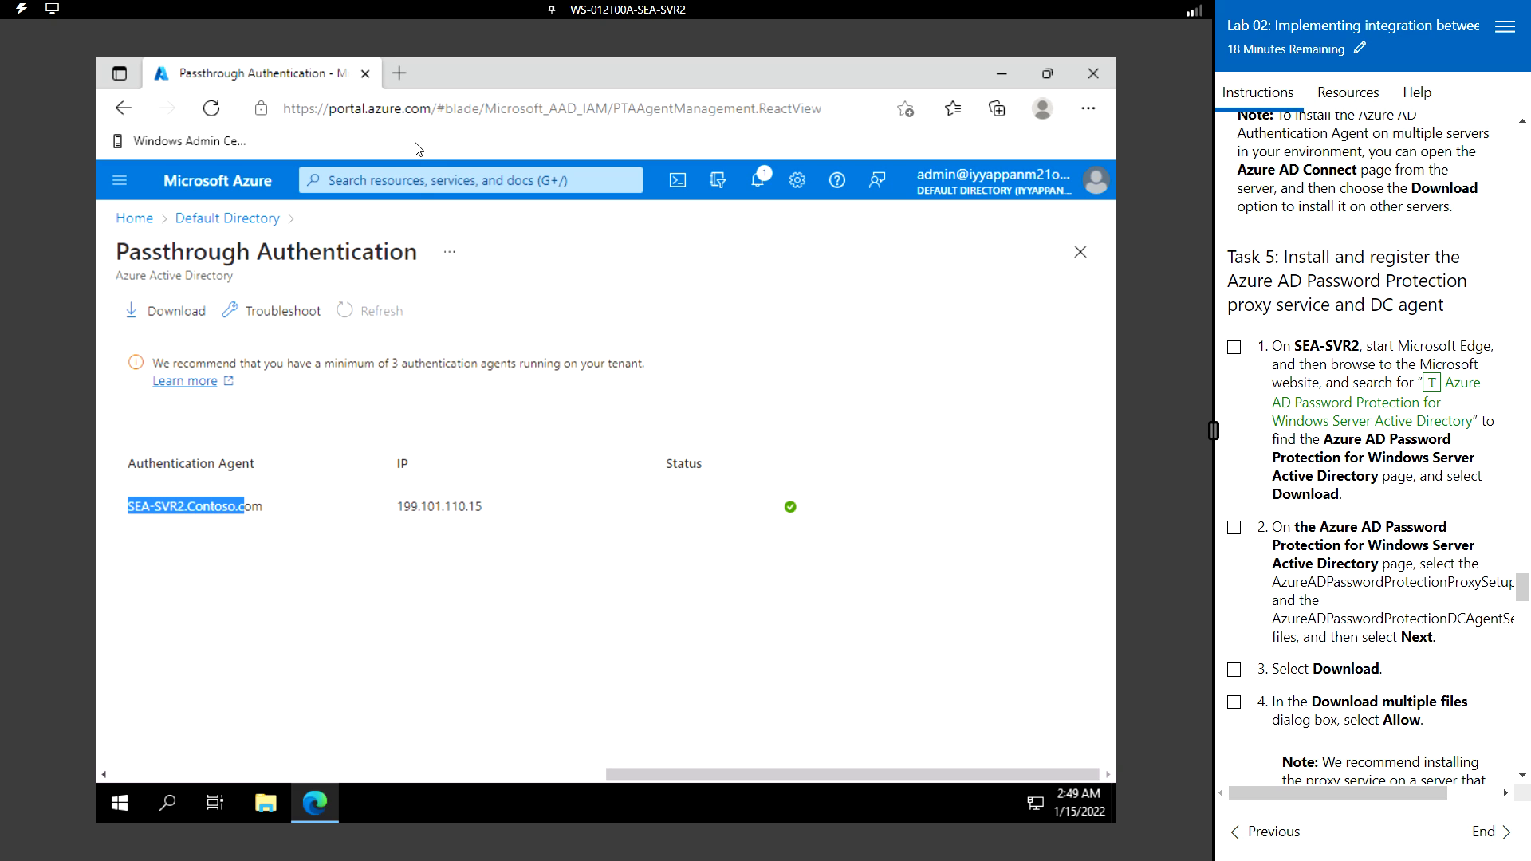
- Search Bing in a new tab for 'Azure AD Password Protection for Windows Server Active Directory' and open Microsoft's download page
click(399, 73)
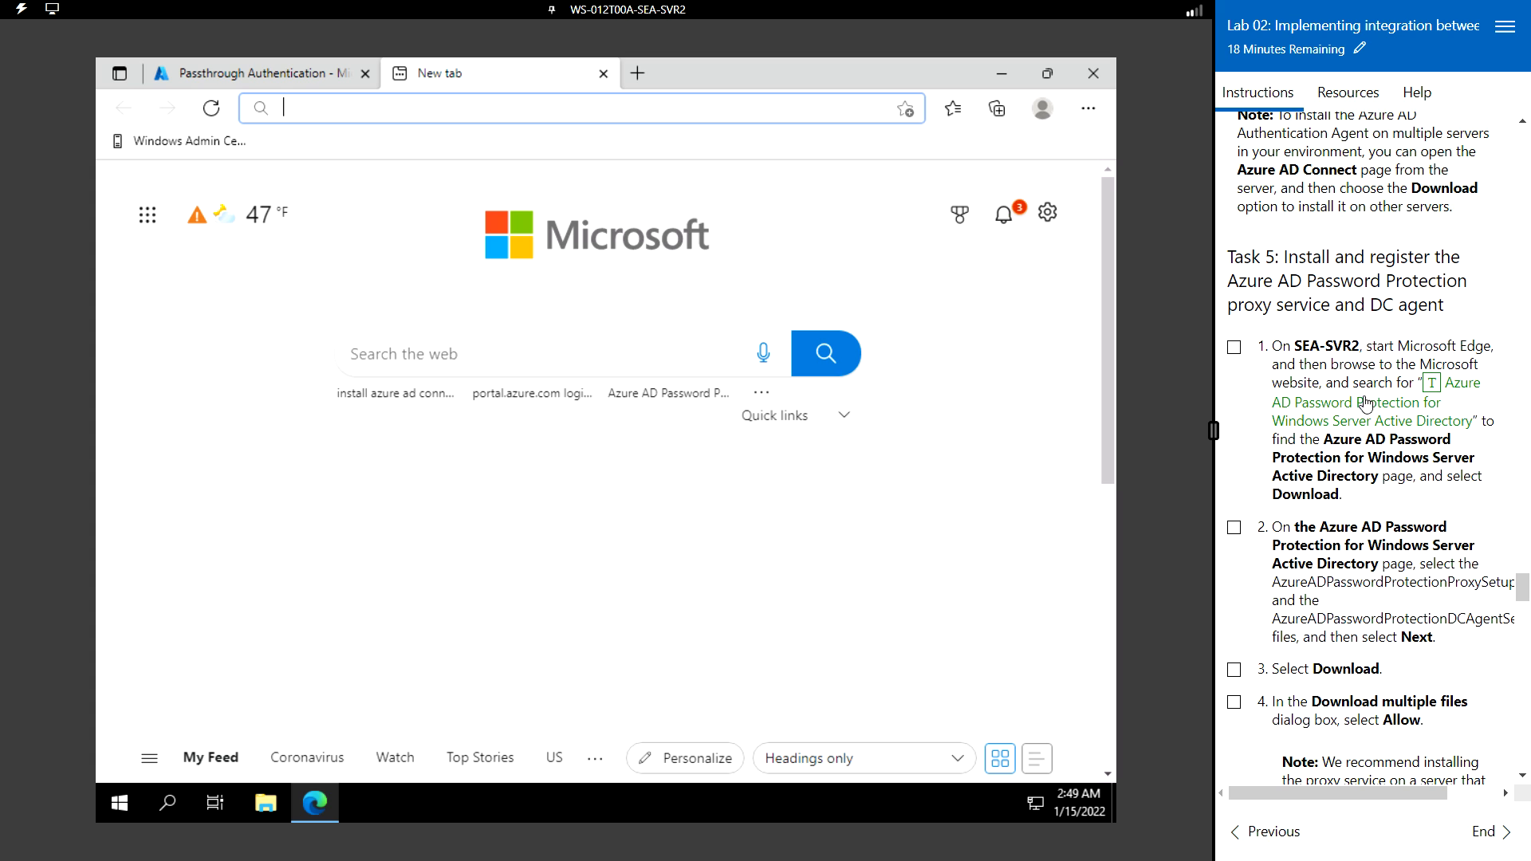
click(1433, 384)
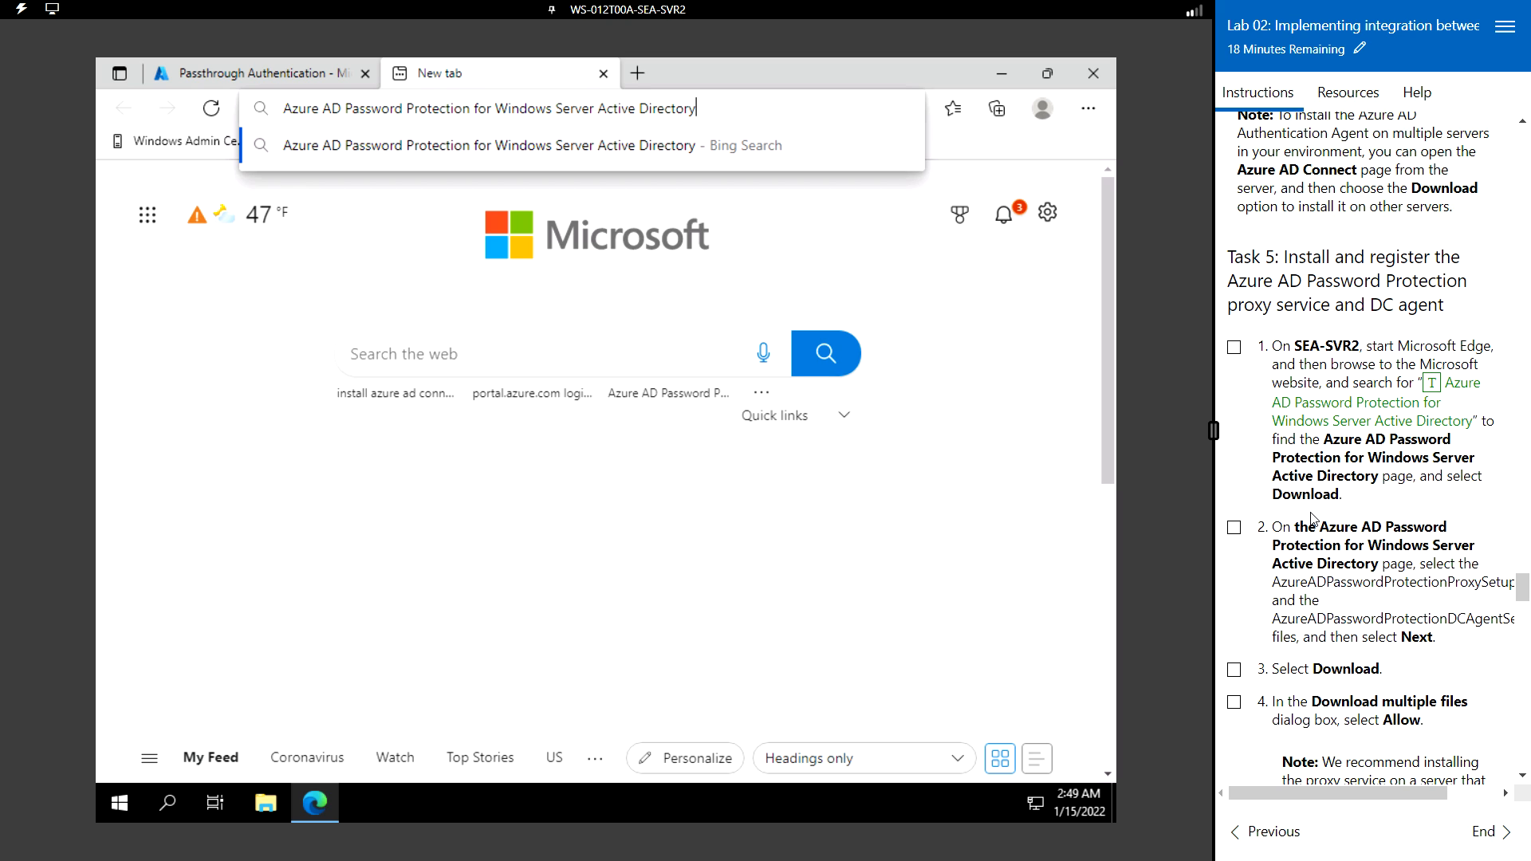
key(Return)
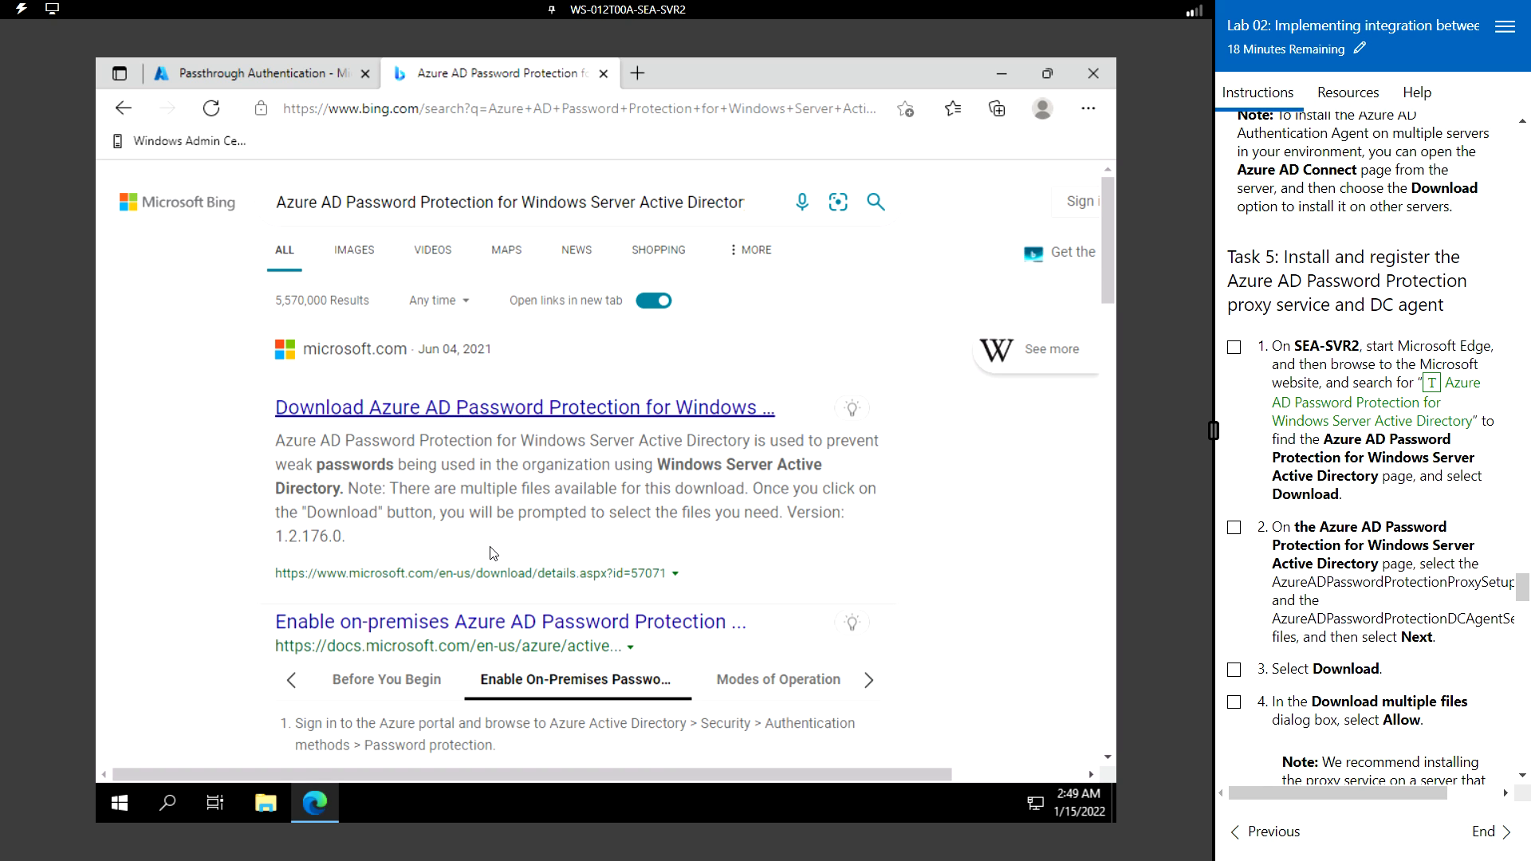
click(407, 415)
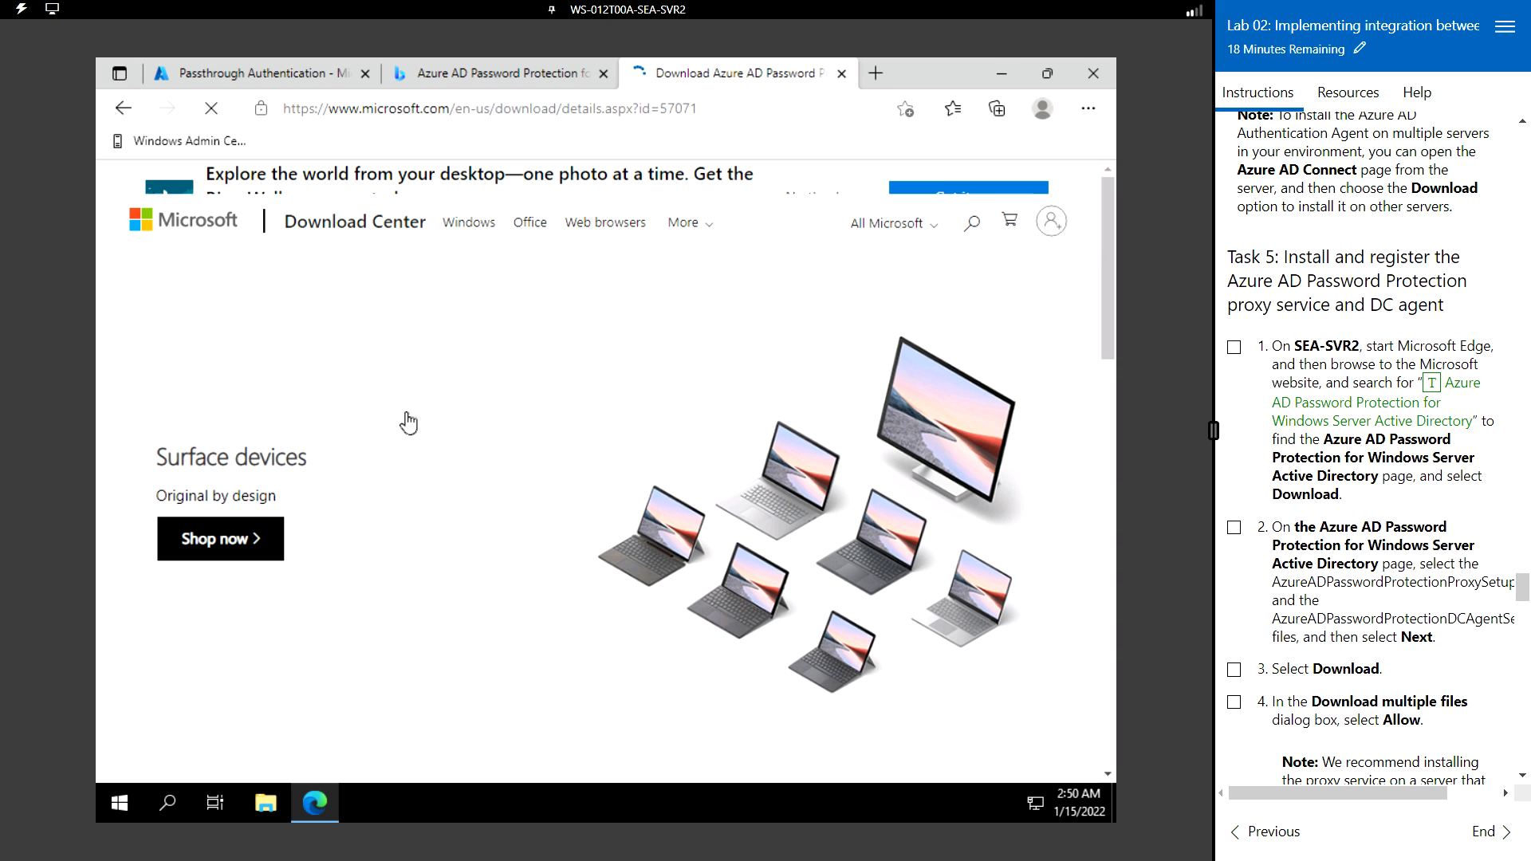
scroll(459, 574, down, 3)
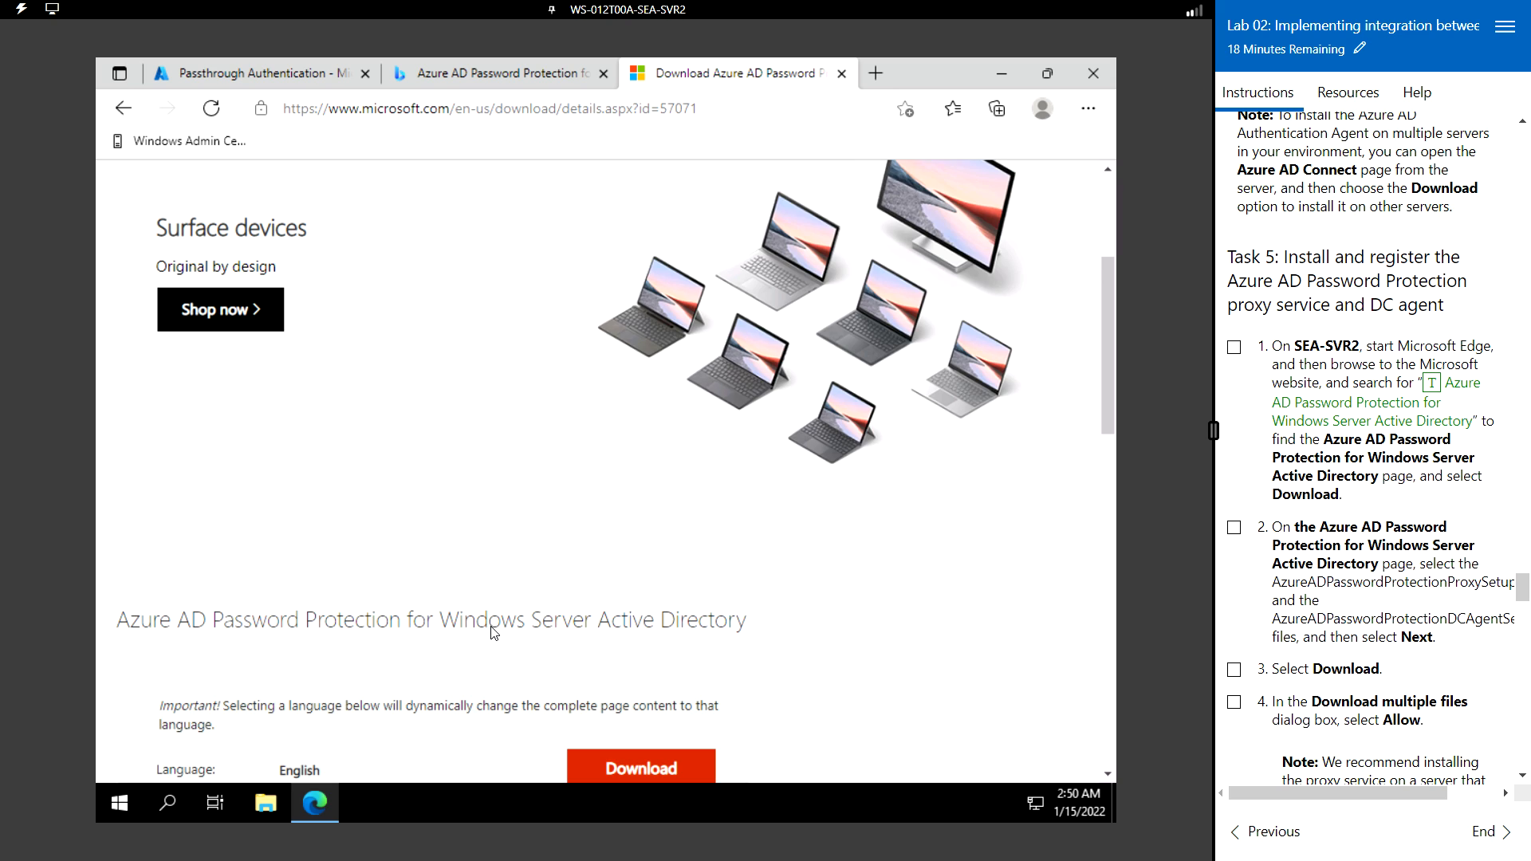
scroll(466, 598, down, 3)
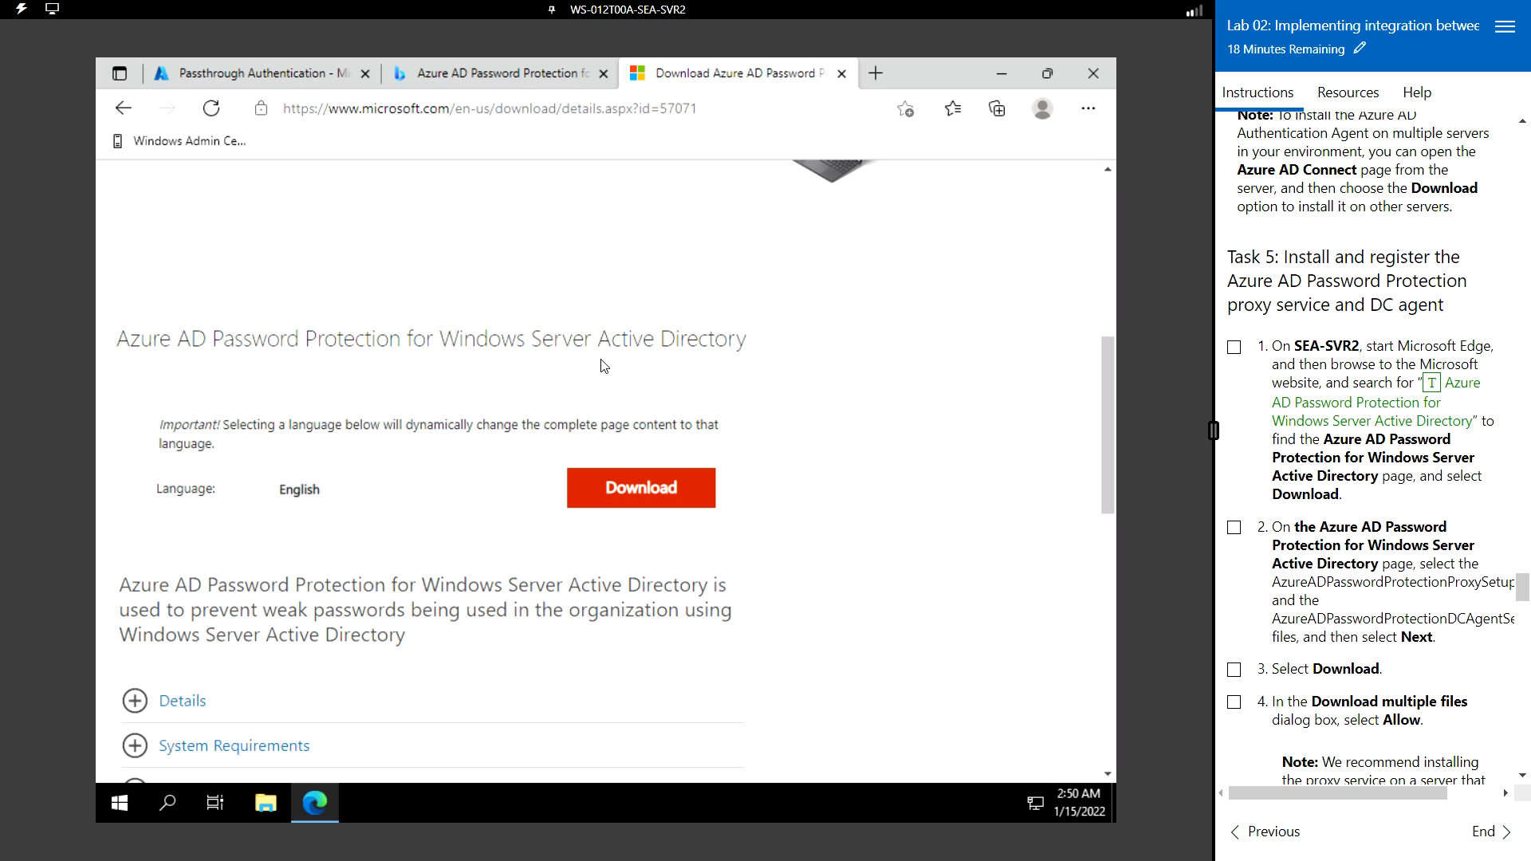
- Download both the proxy and DC agent setup .msi files, allowing multiple downloads
click(658, 494)
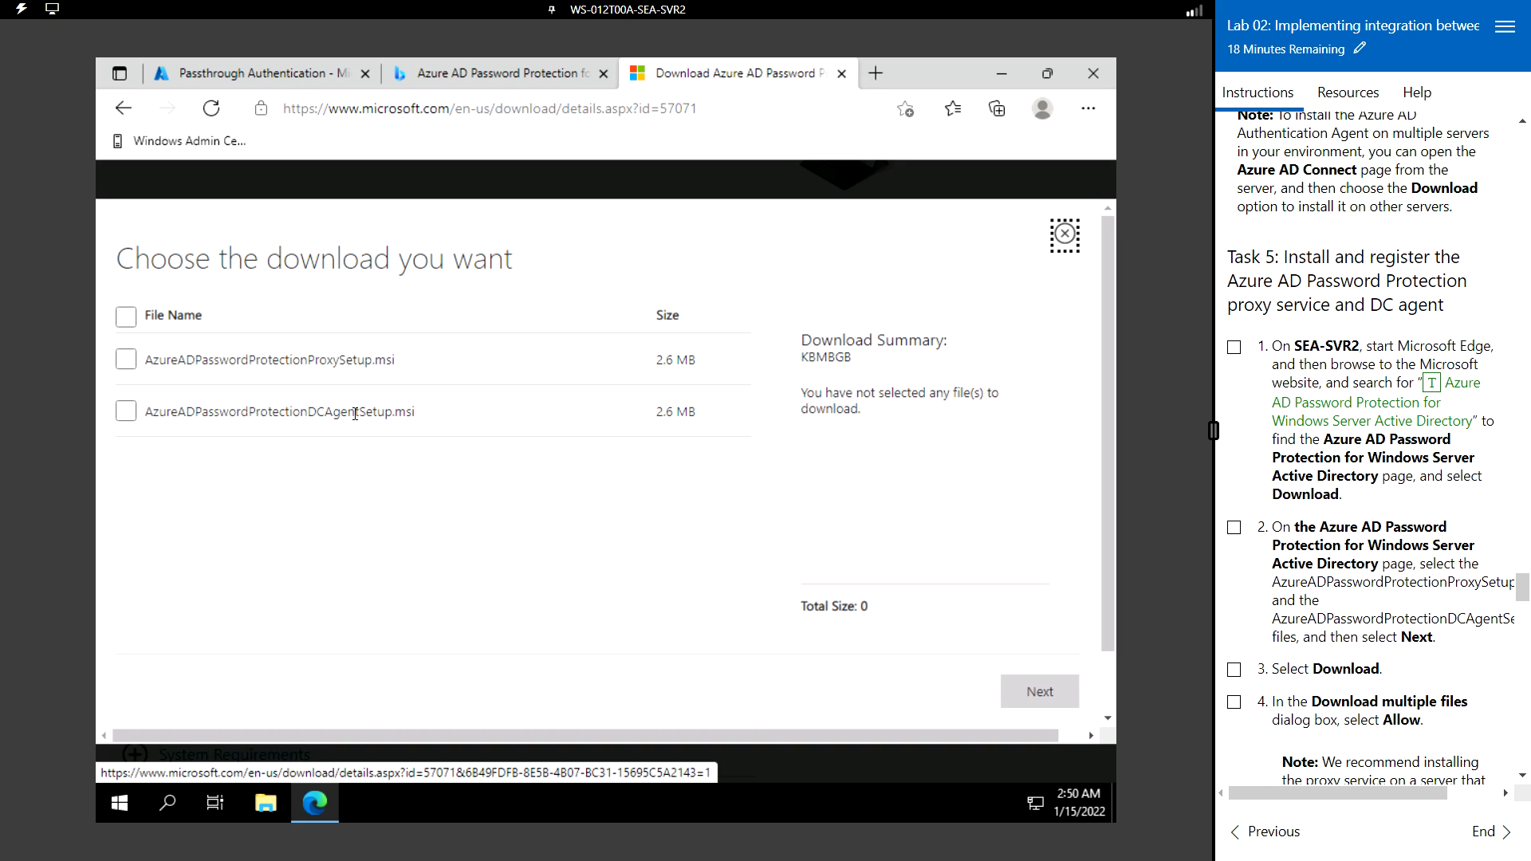
click(126, 360)
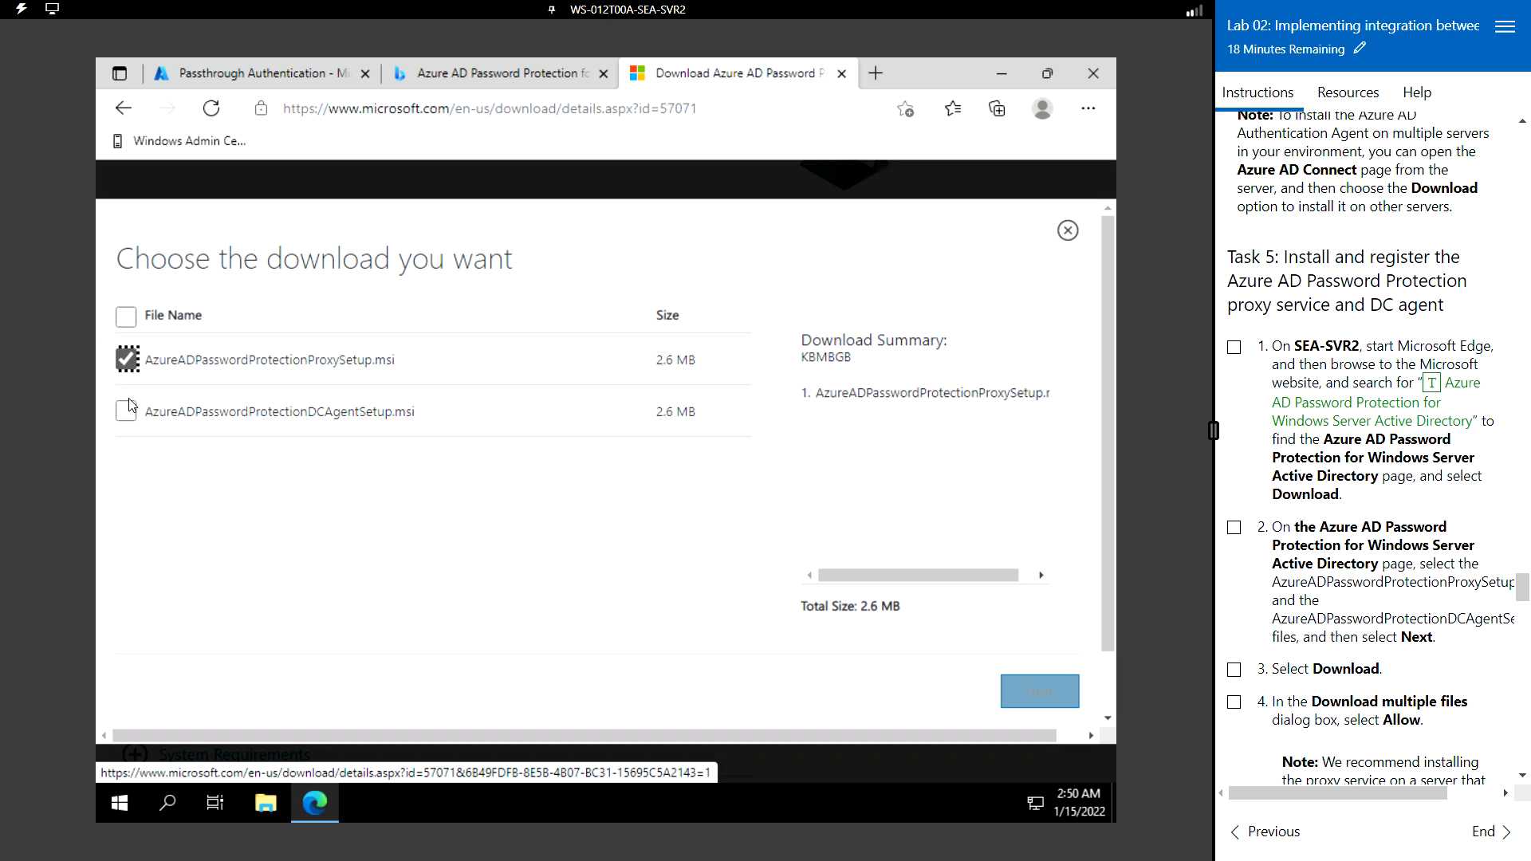
key(Tab)
key(space)
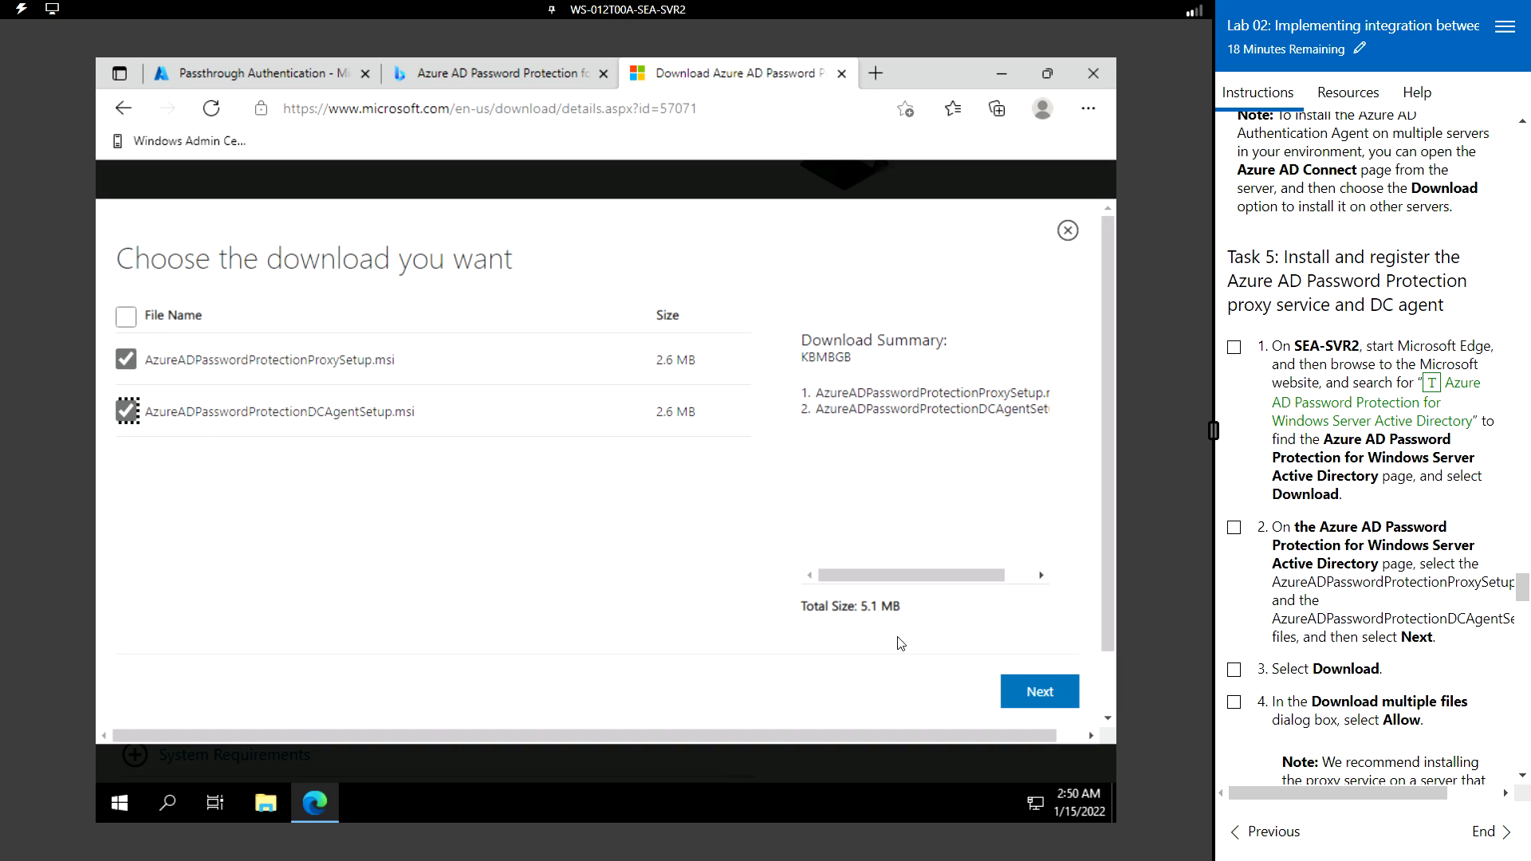
click(1049, 696)
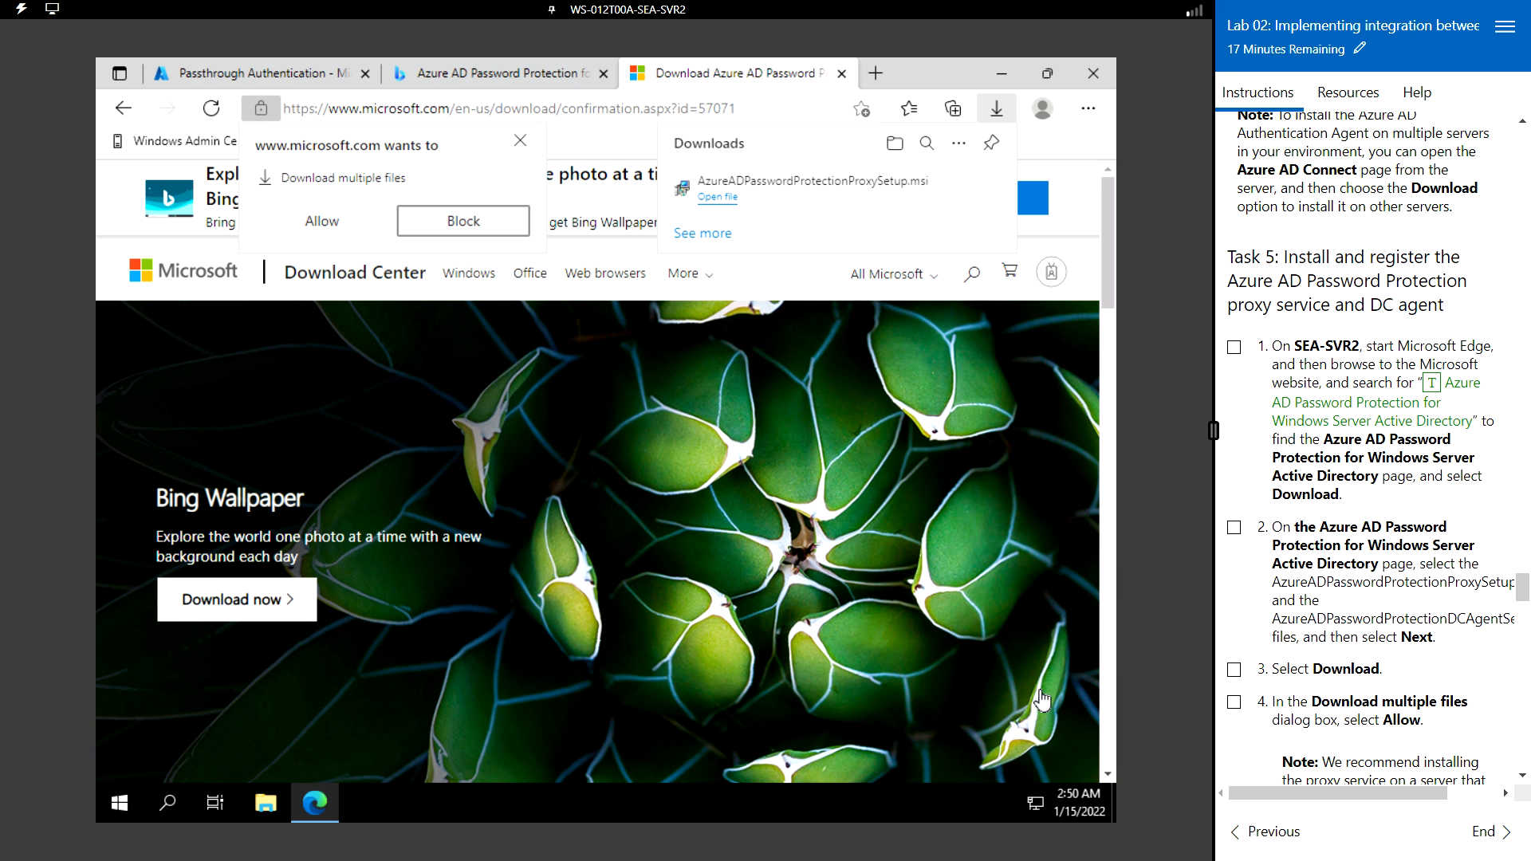
click(345, 224)
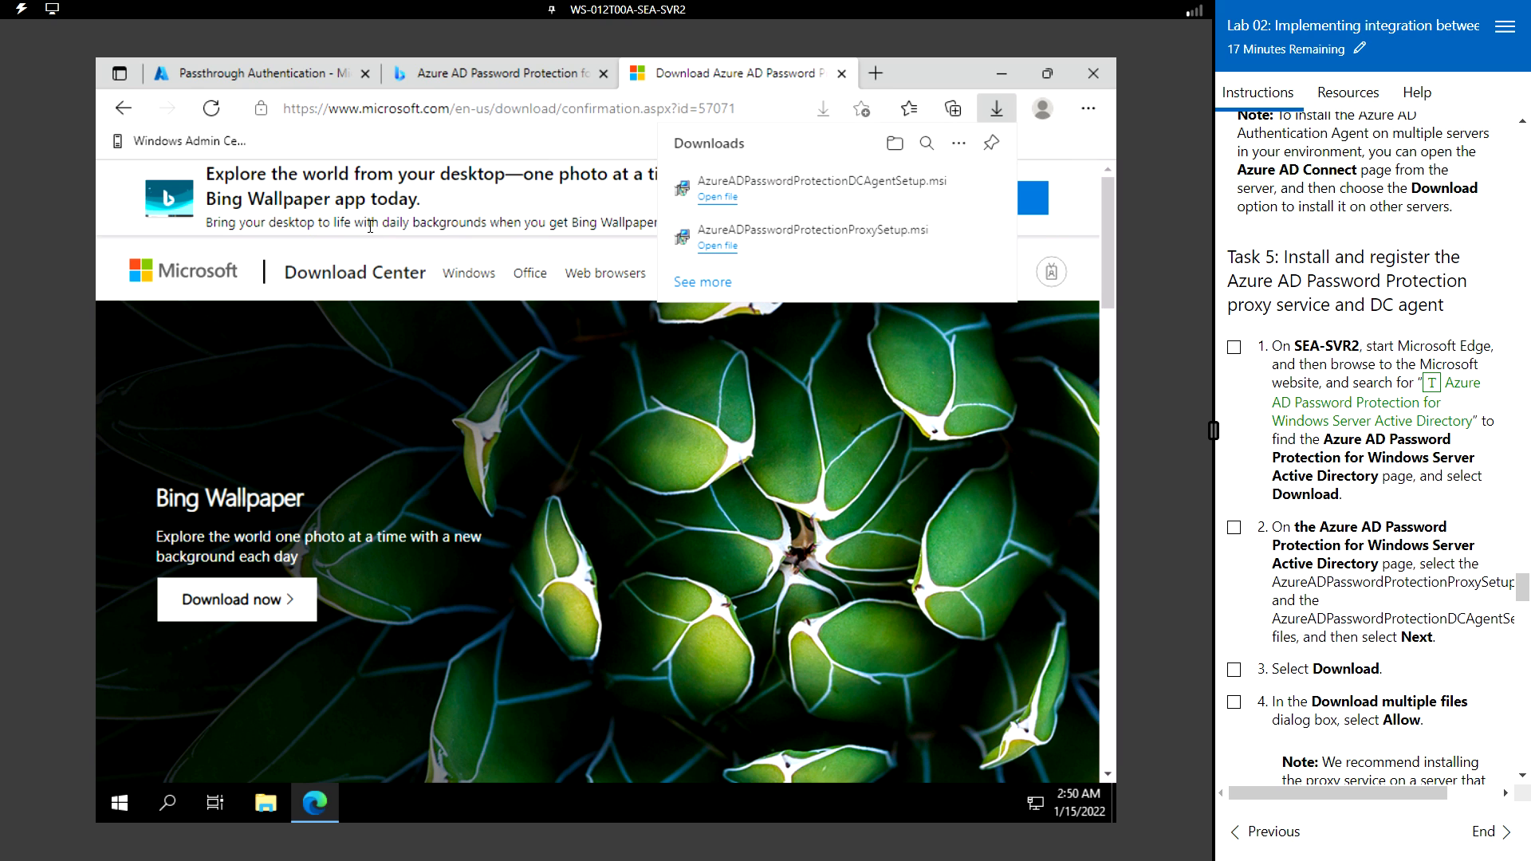
scroll(1404, 540, down, 2)
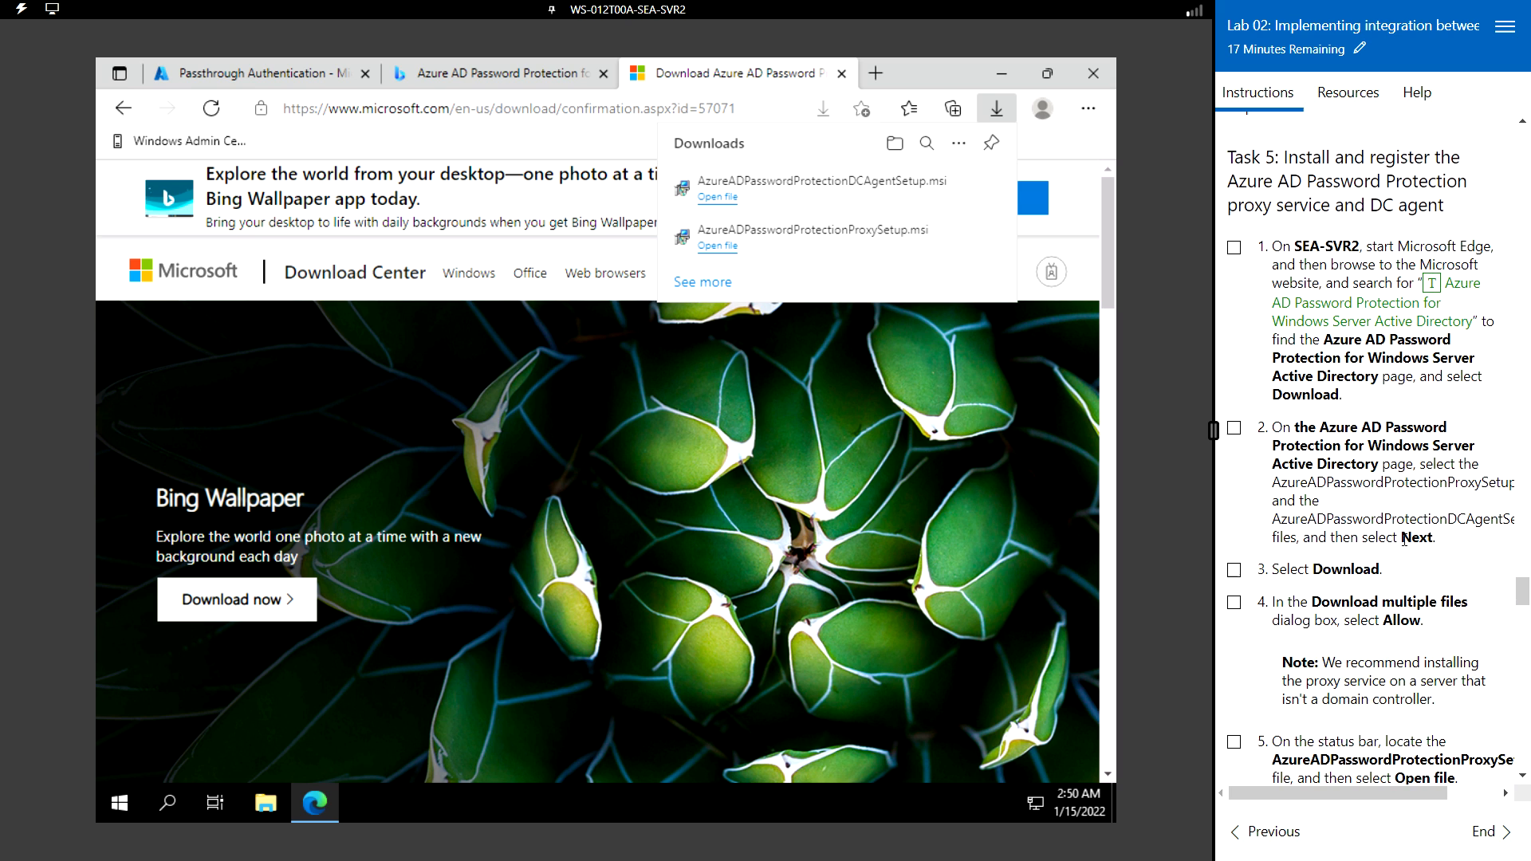
scroll(1404, 541, down, 2)
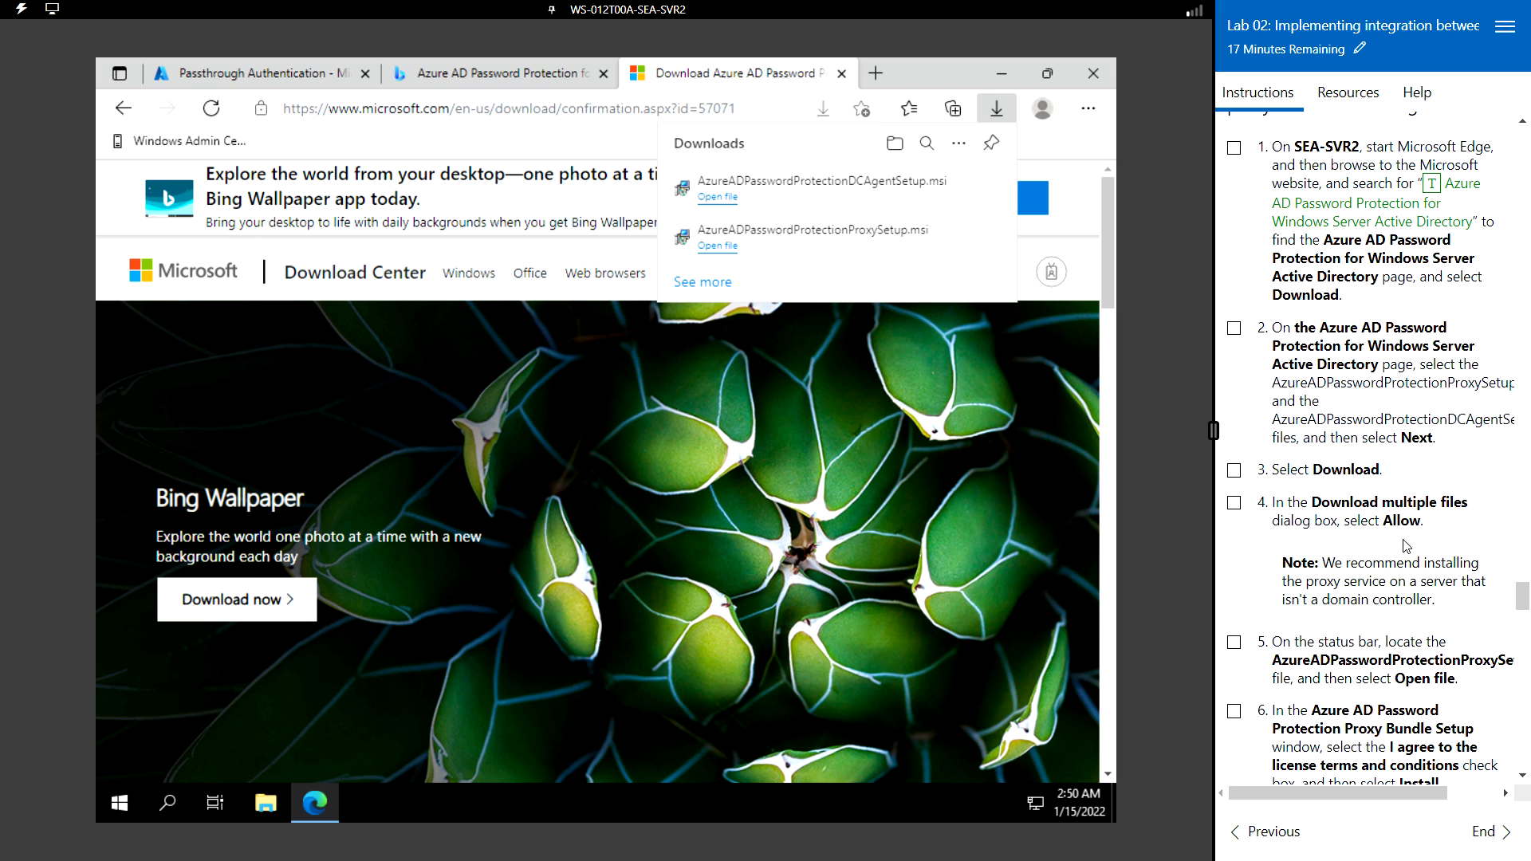
scroll(1406, 545, down, 4)
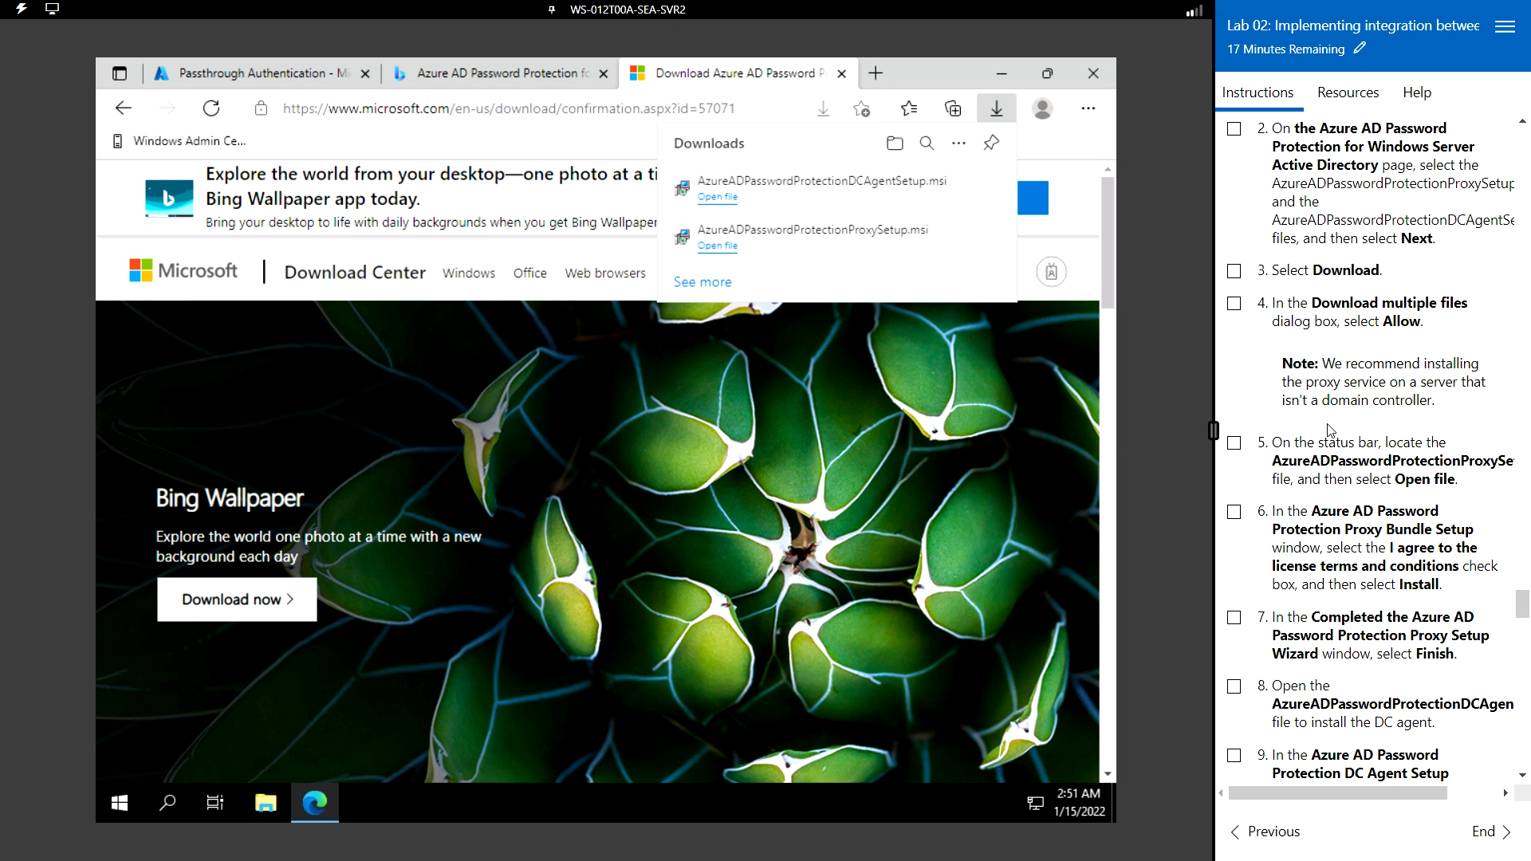
scroll(1307, 430, down, 1)
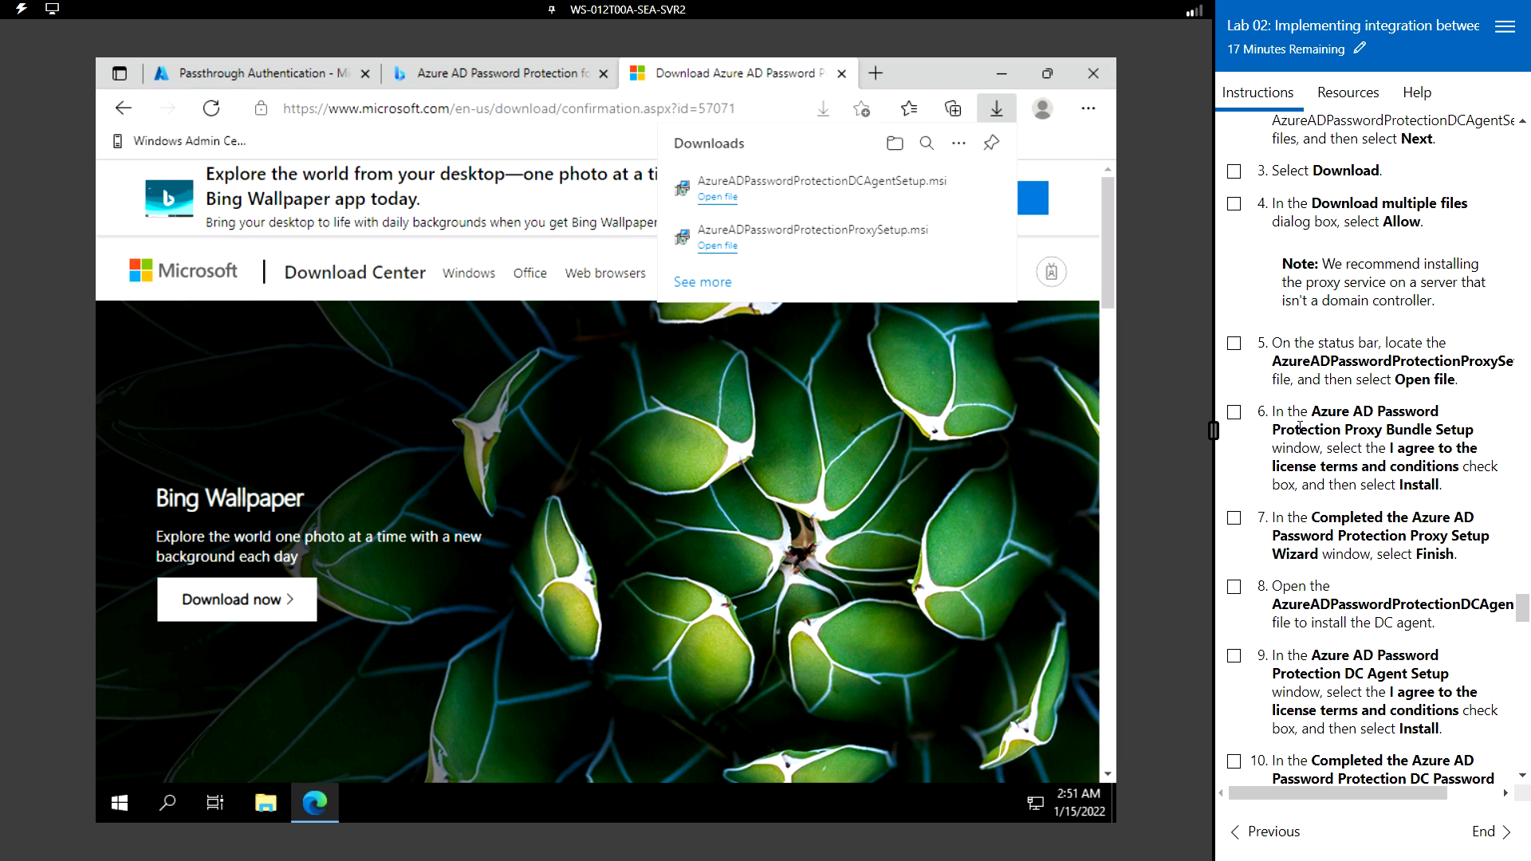
- Show the downloaded installers in the Downloads folder with full file names visible
mouse_move(857, 196)
click(930, 189)
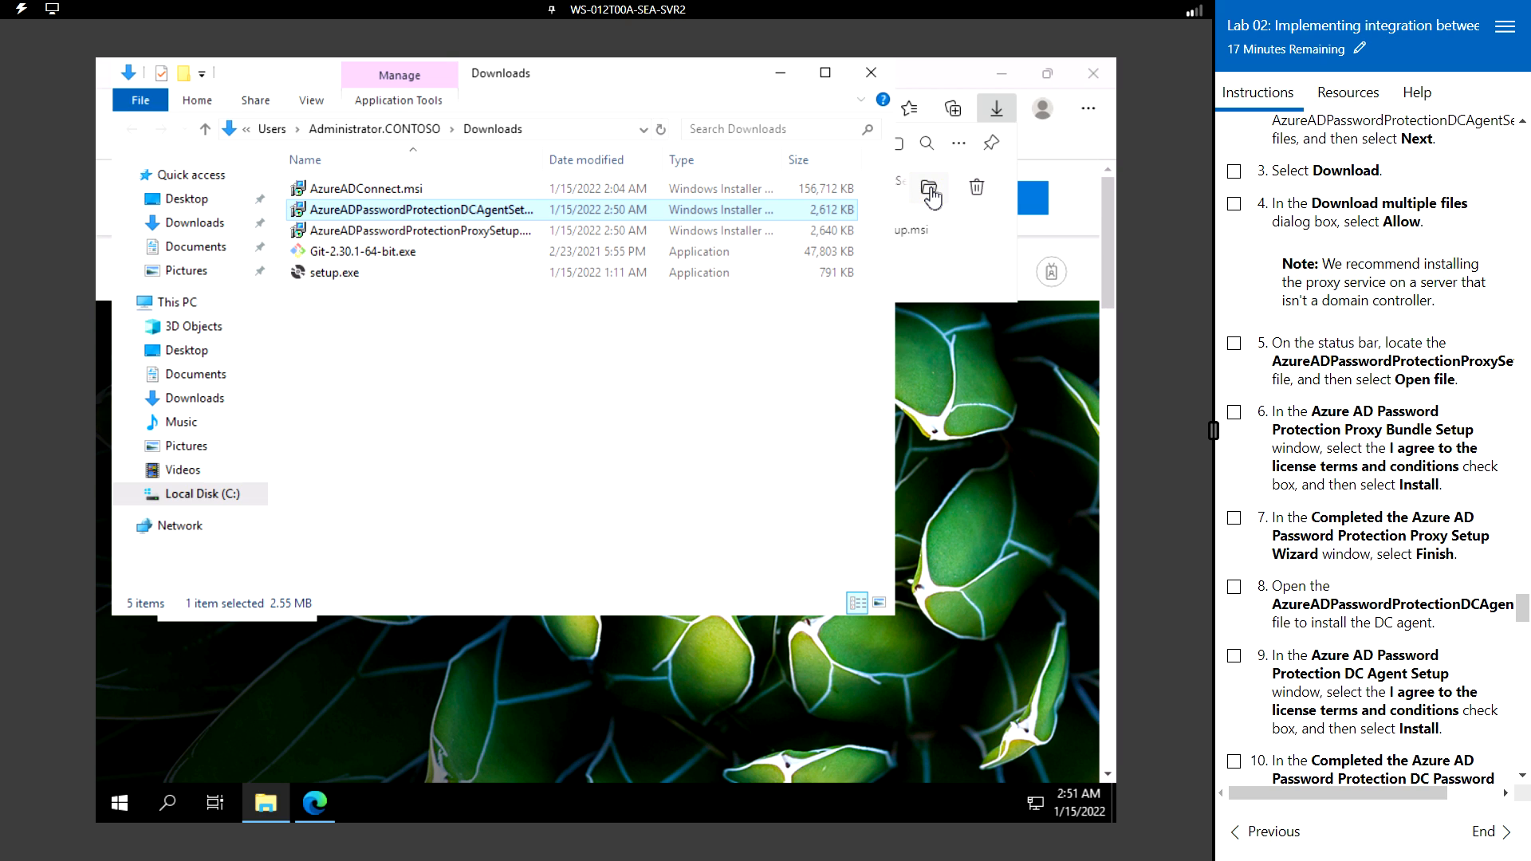
double_click(543, 156)
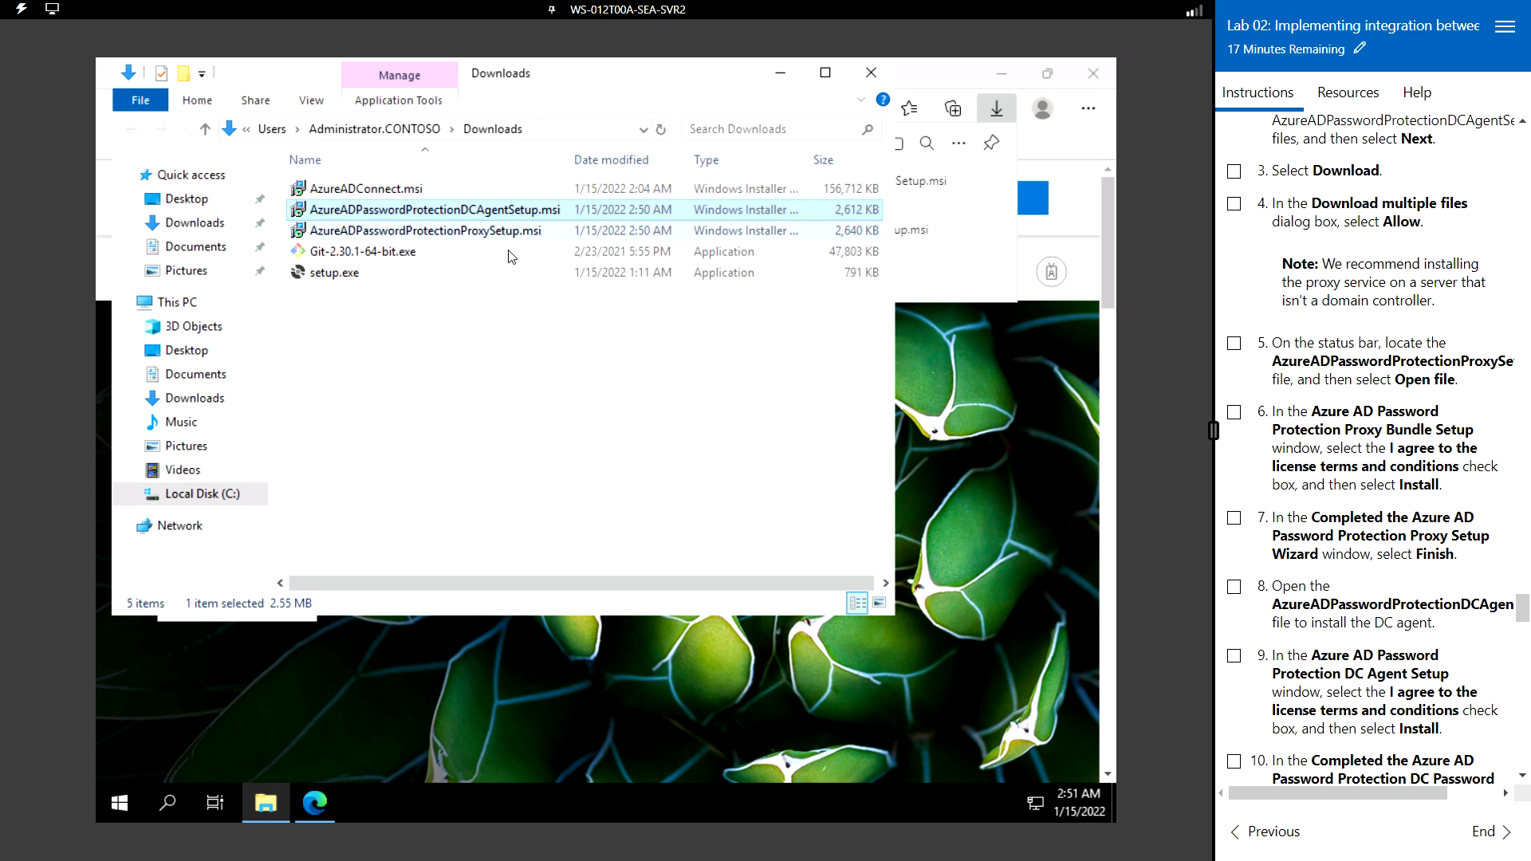
click(450, 232)
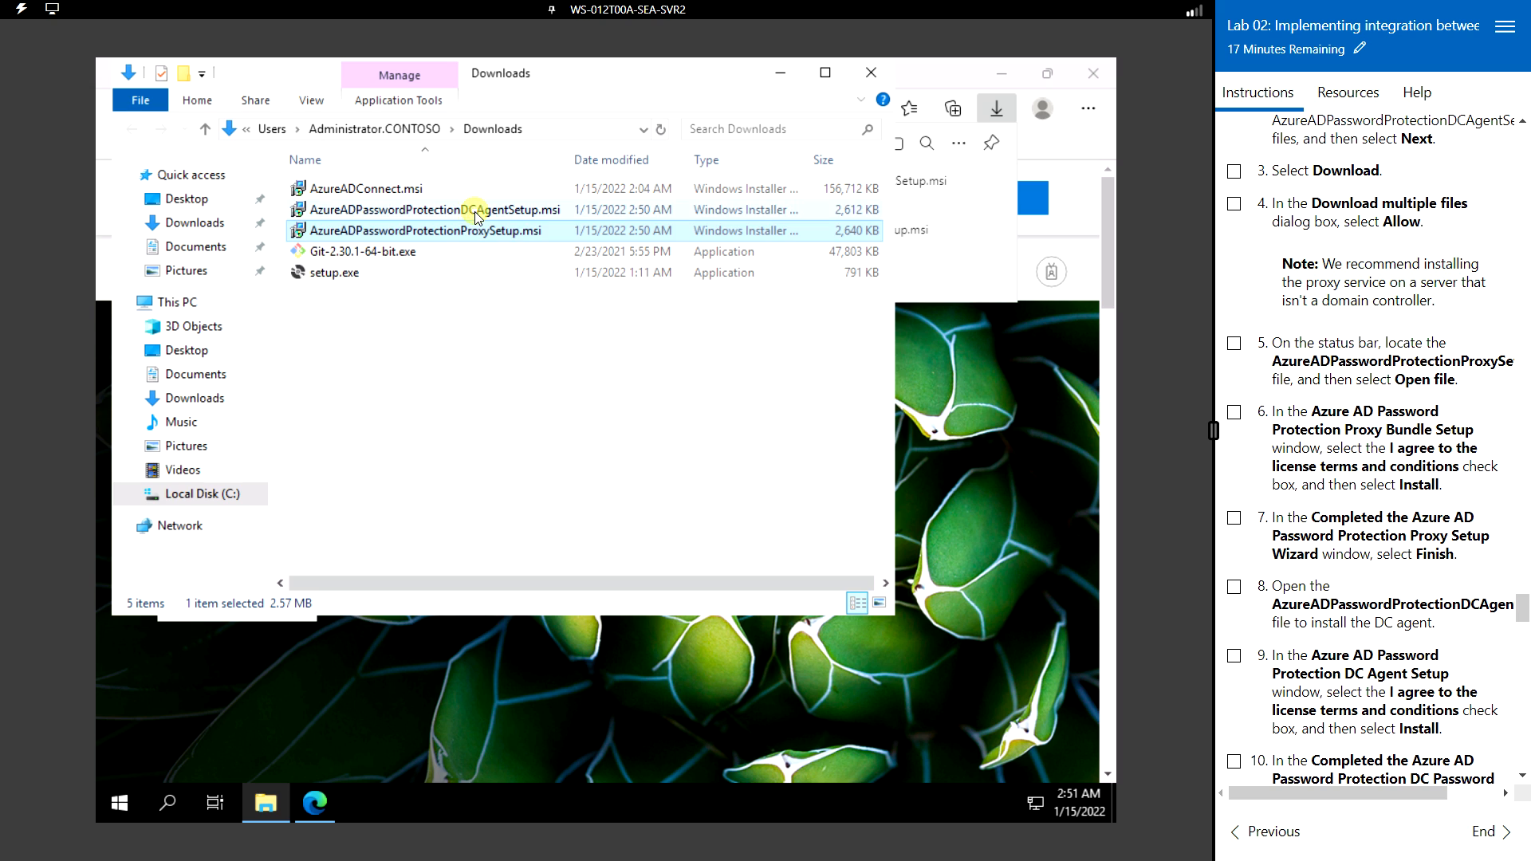
click(476, 210)
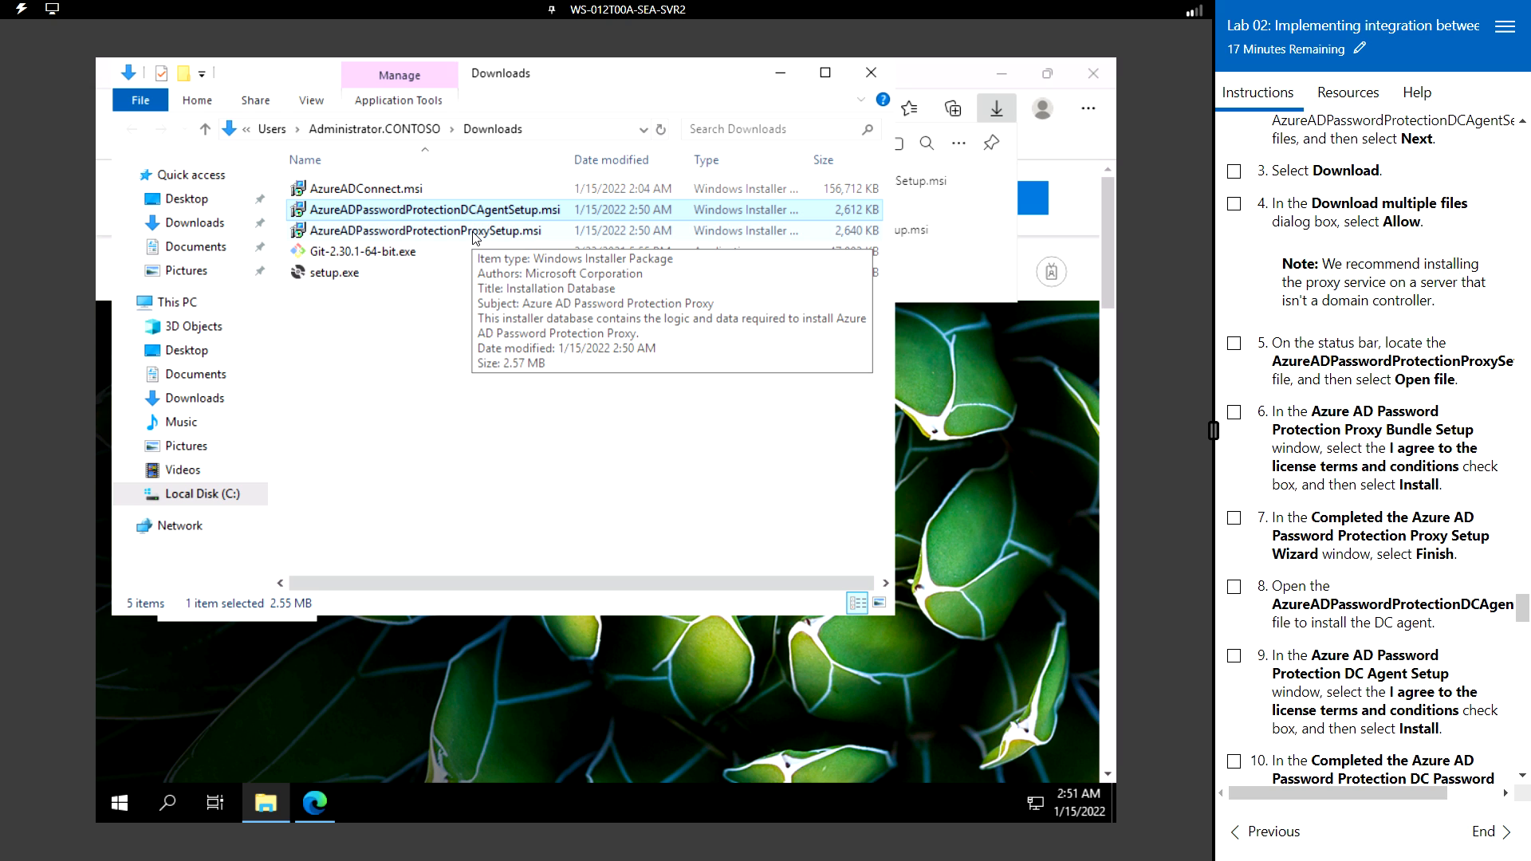
- Install Azure AD Password Protection Proxy from AzureADPasswordProtectionProxySetup.msi, accepting the license
double_click(473, 231)
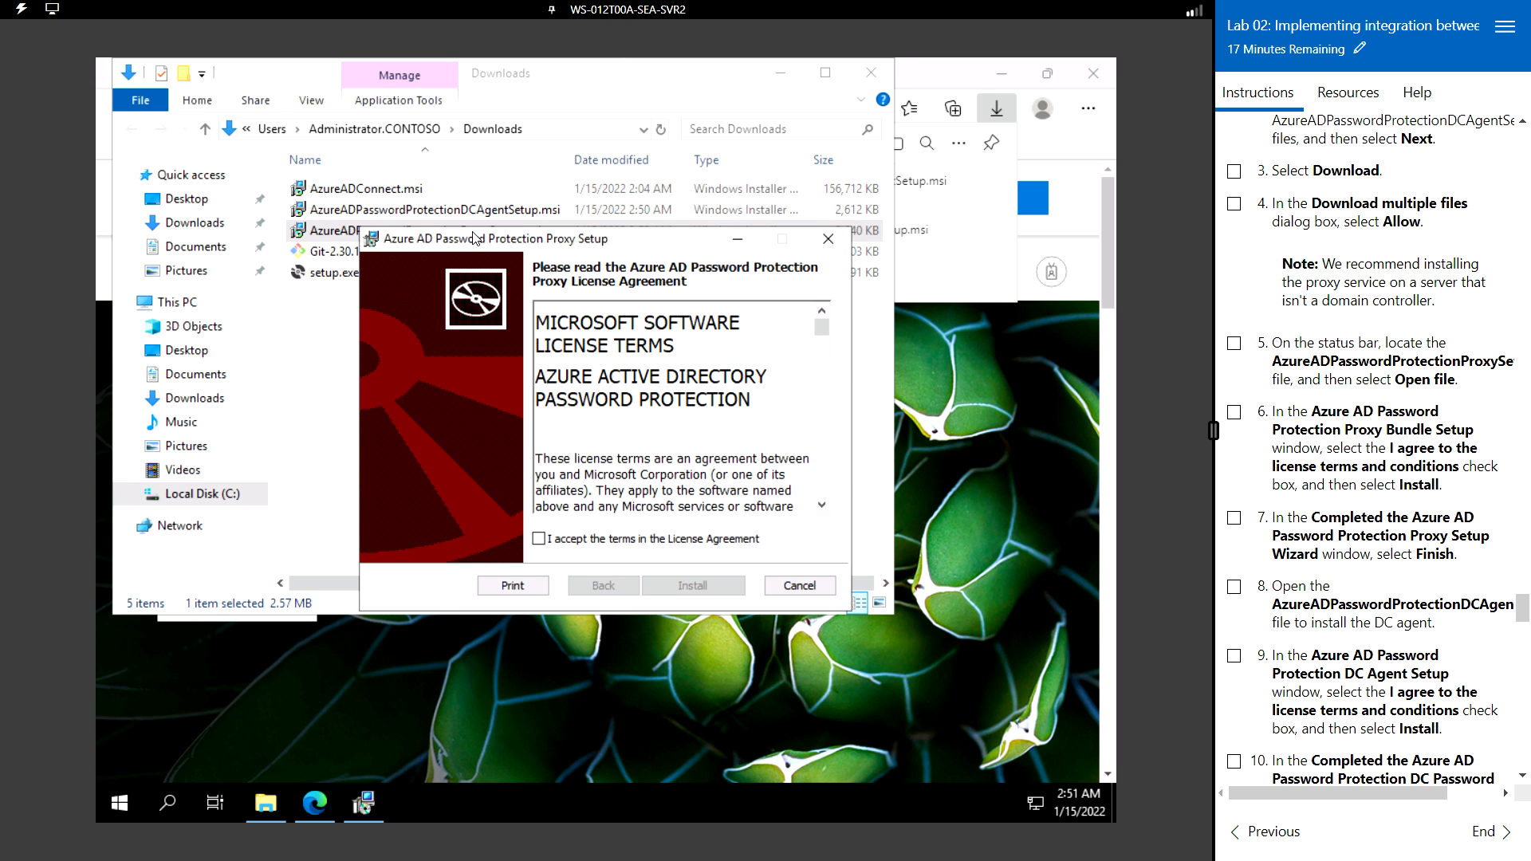
click(539, 542)
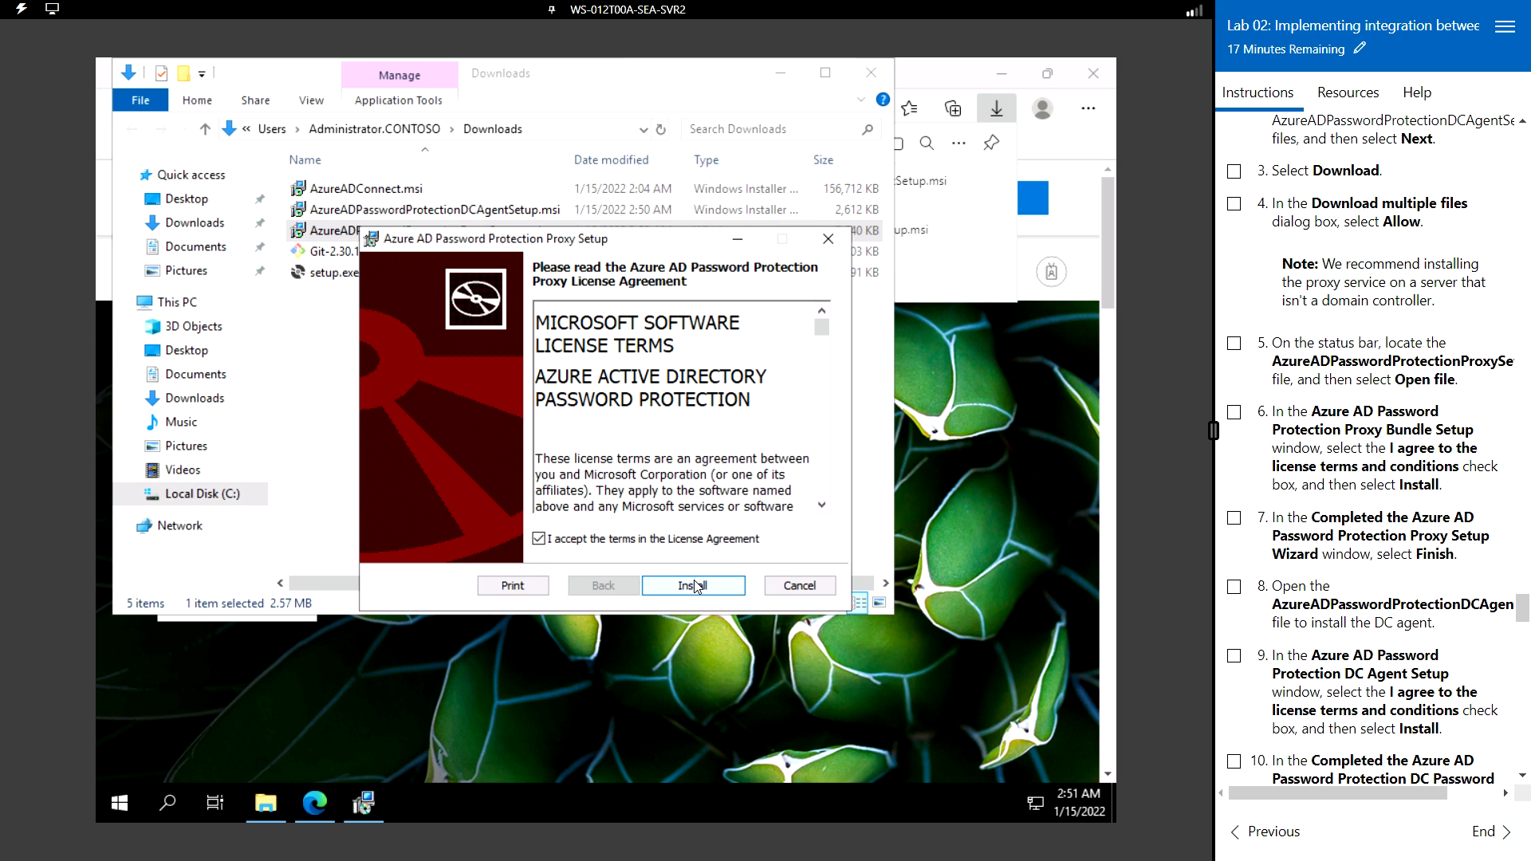
click(694, 585)
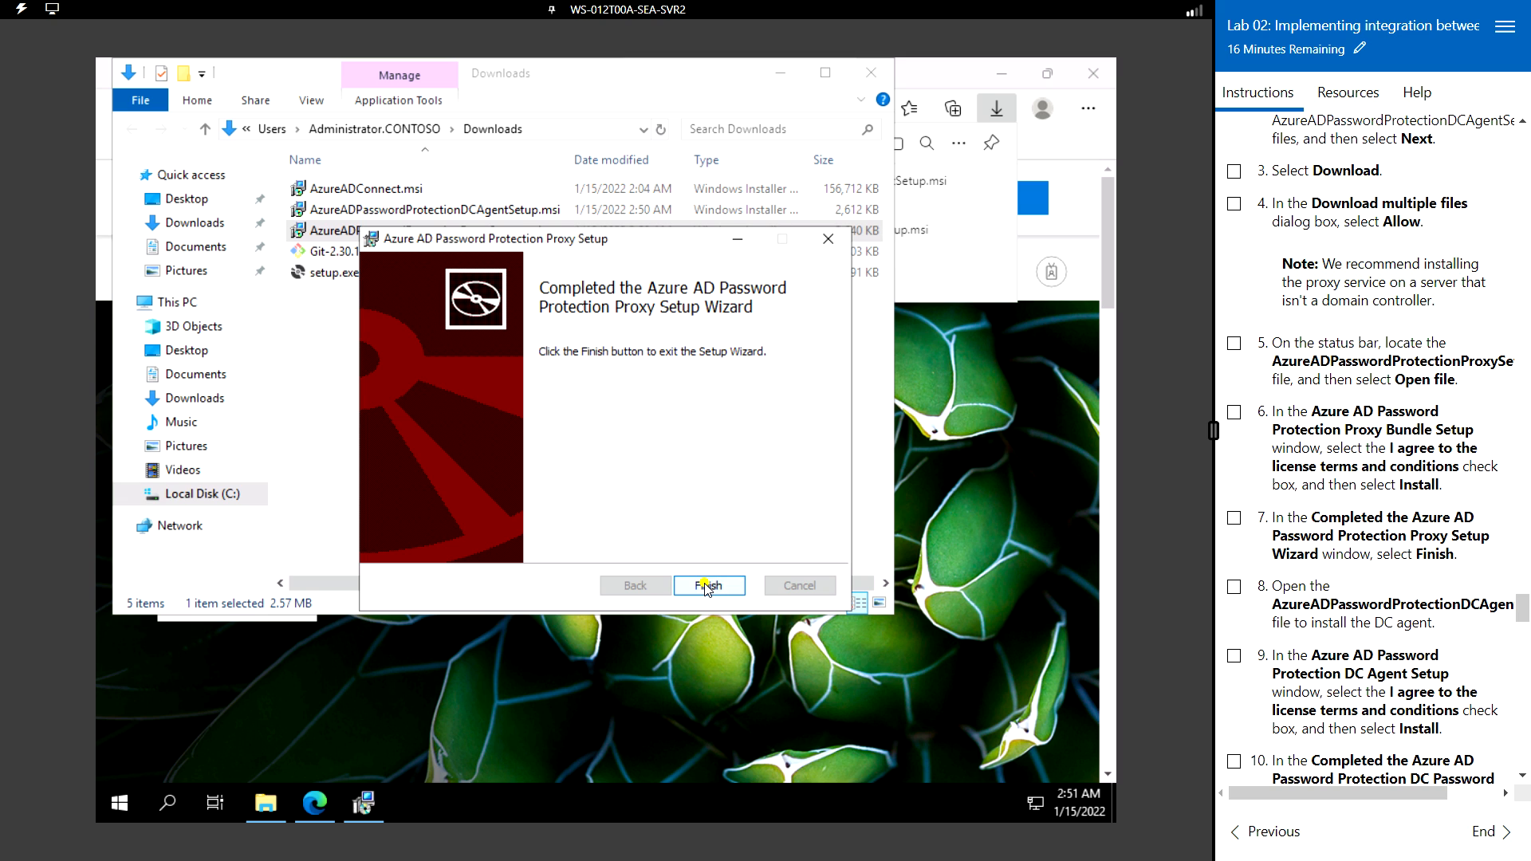
click(705, 588)
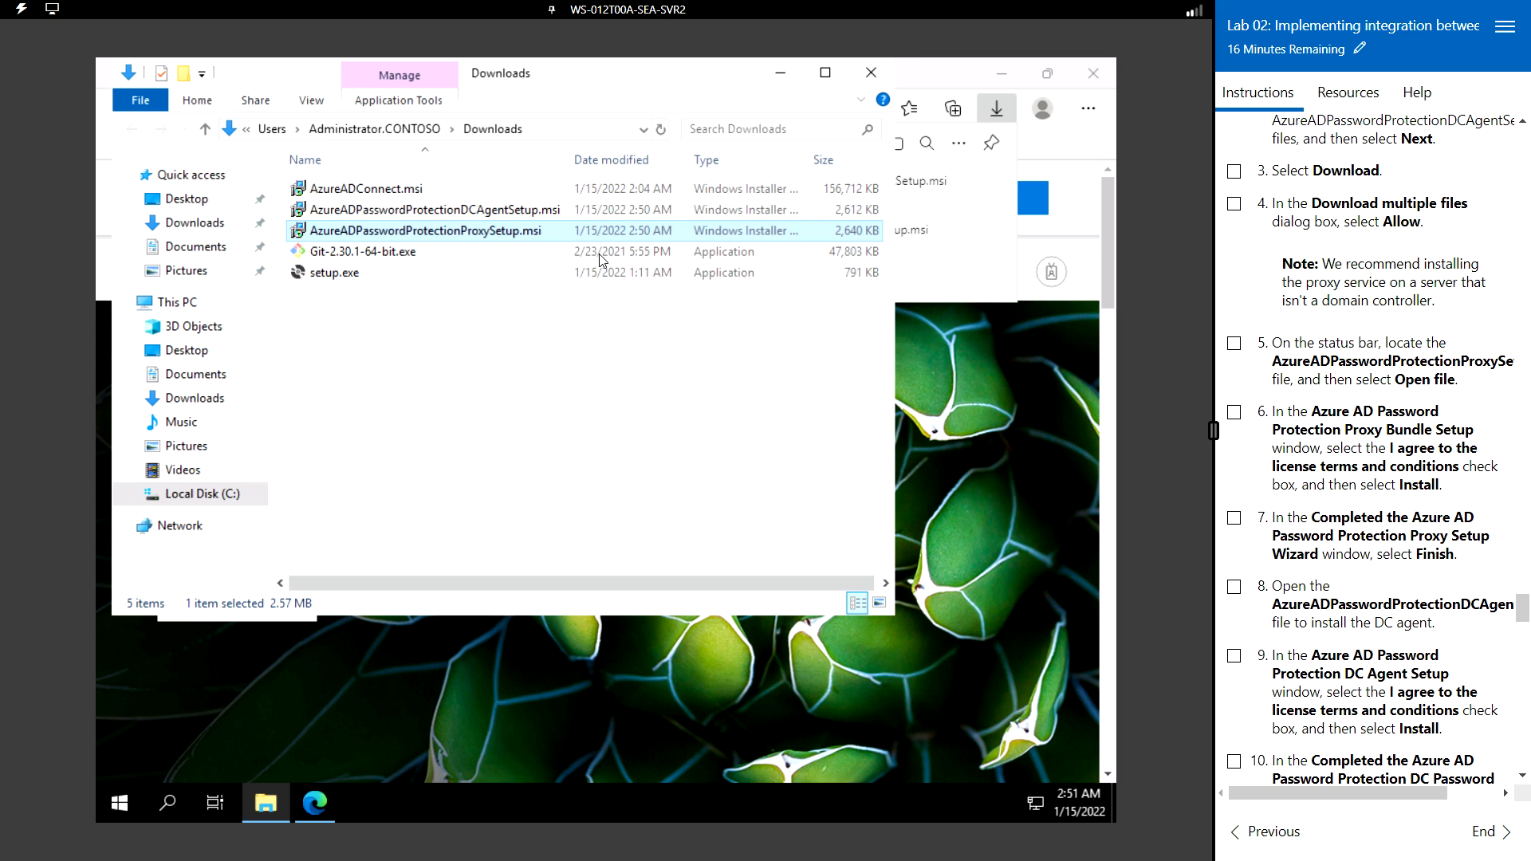
- Install the DC Agent from AzureADPasswordProtectionDCAgentSetup.msi, accepting the license and declining the restart
double_click(490, 211)
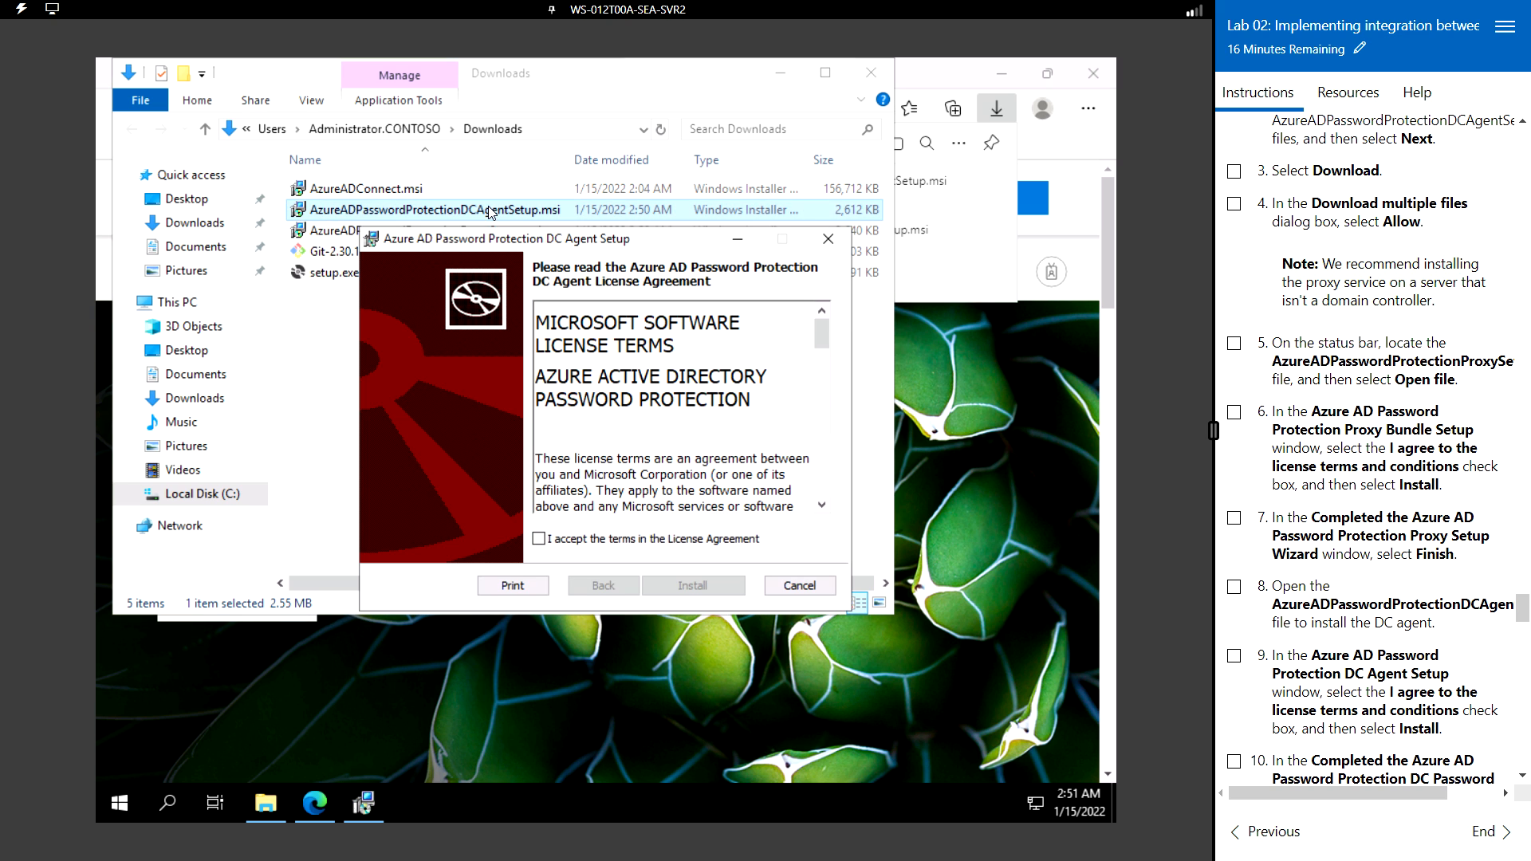
click(648, 539)
click(700, 595)
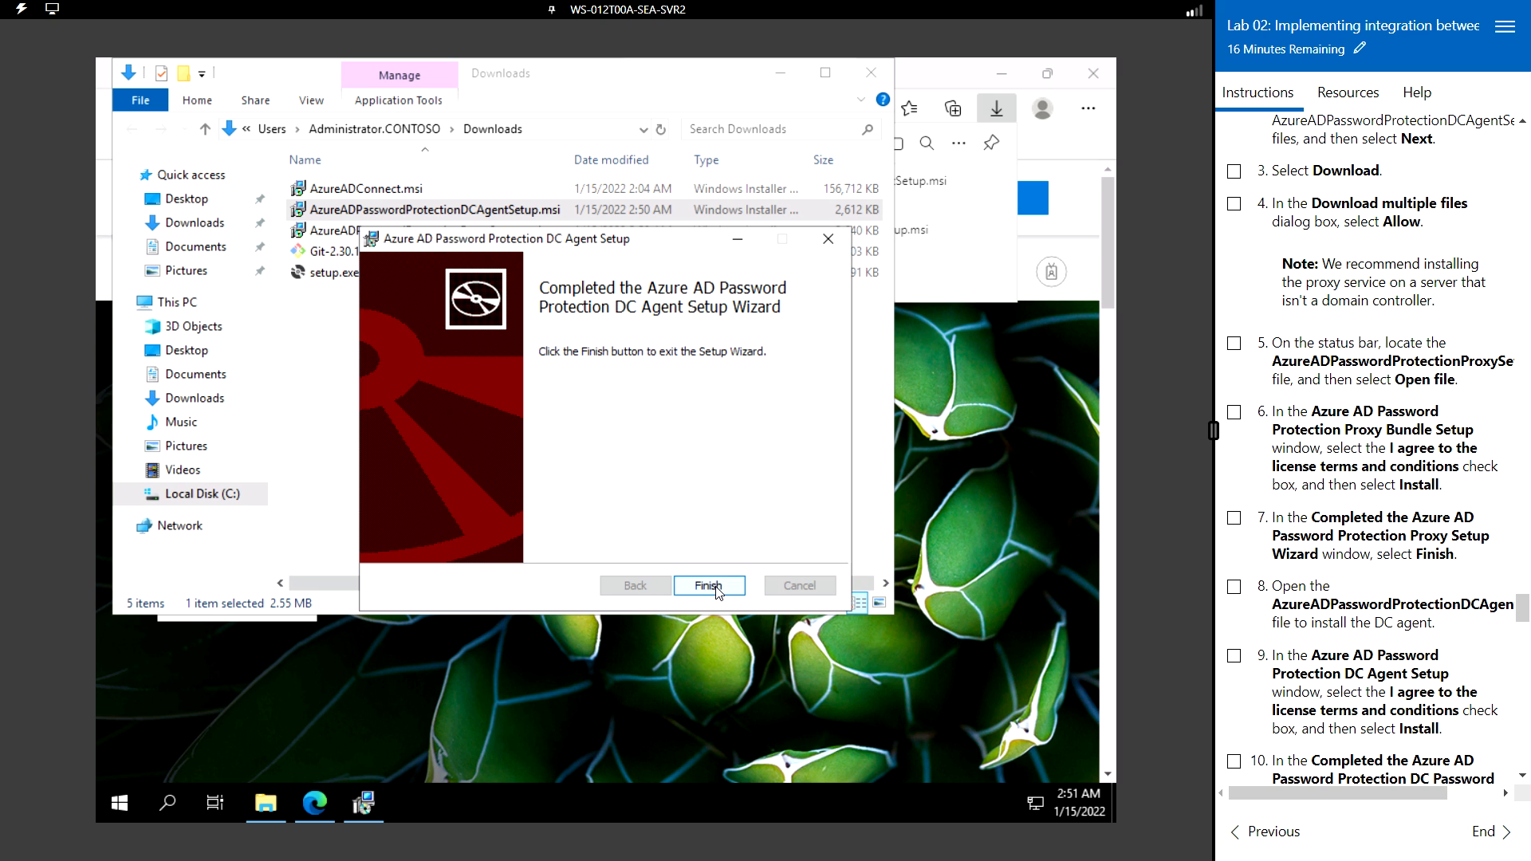
click(709, 587)
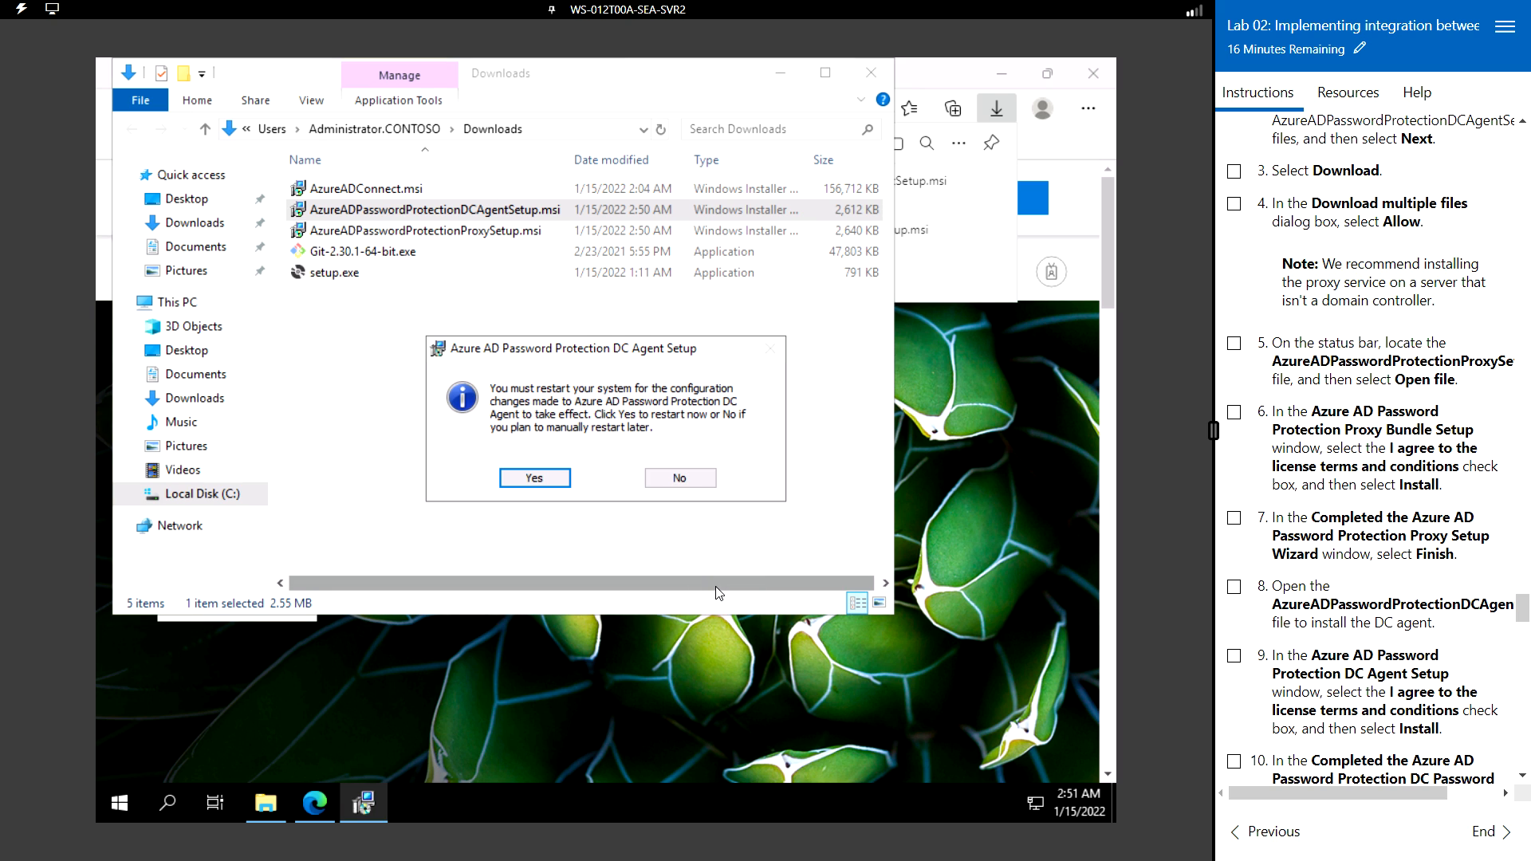
scroll(1371, 510, down, 3)
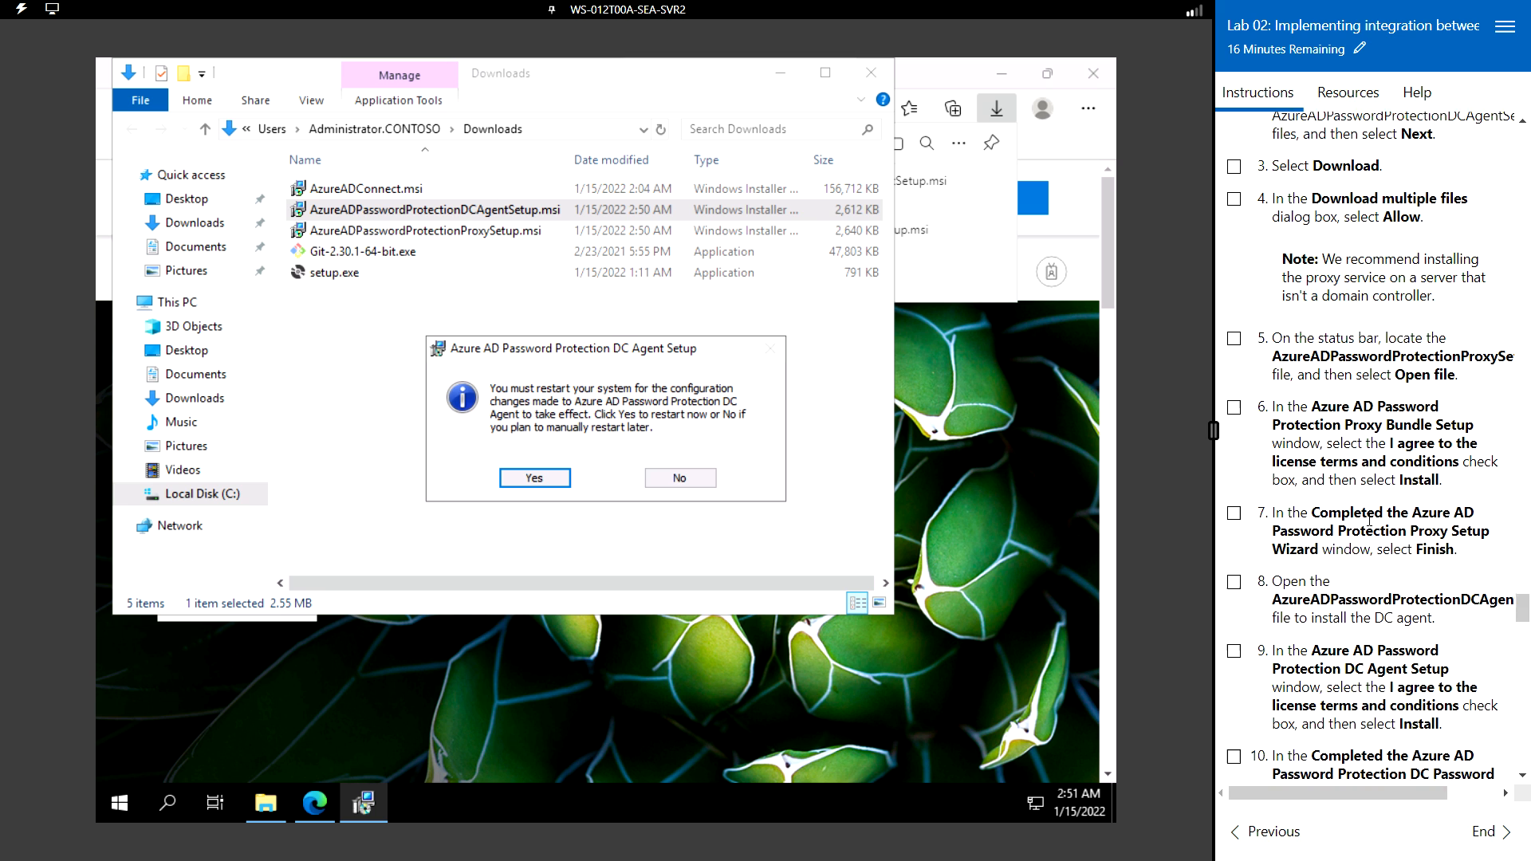
scroll(1369, 518, down, 3)
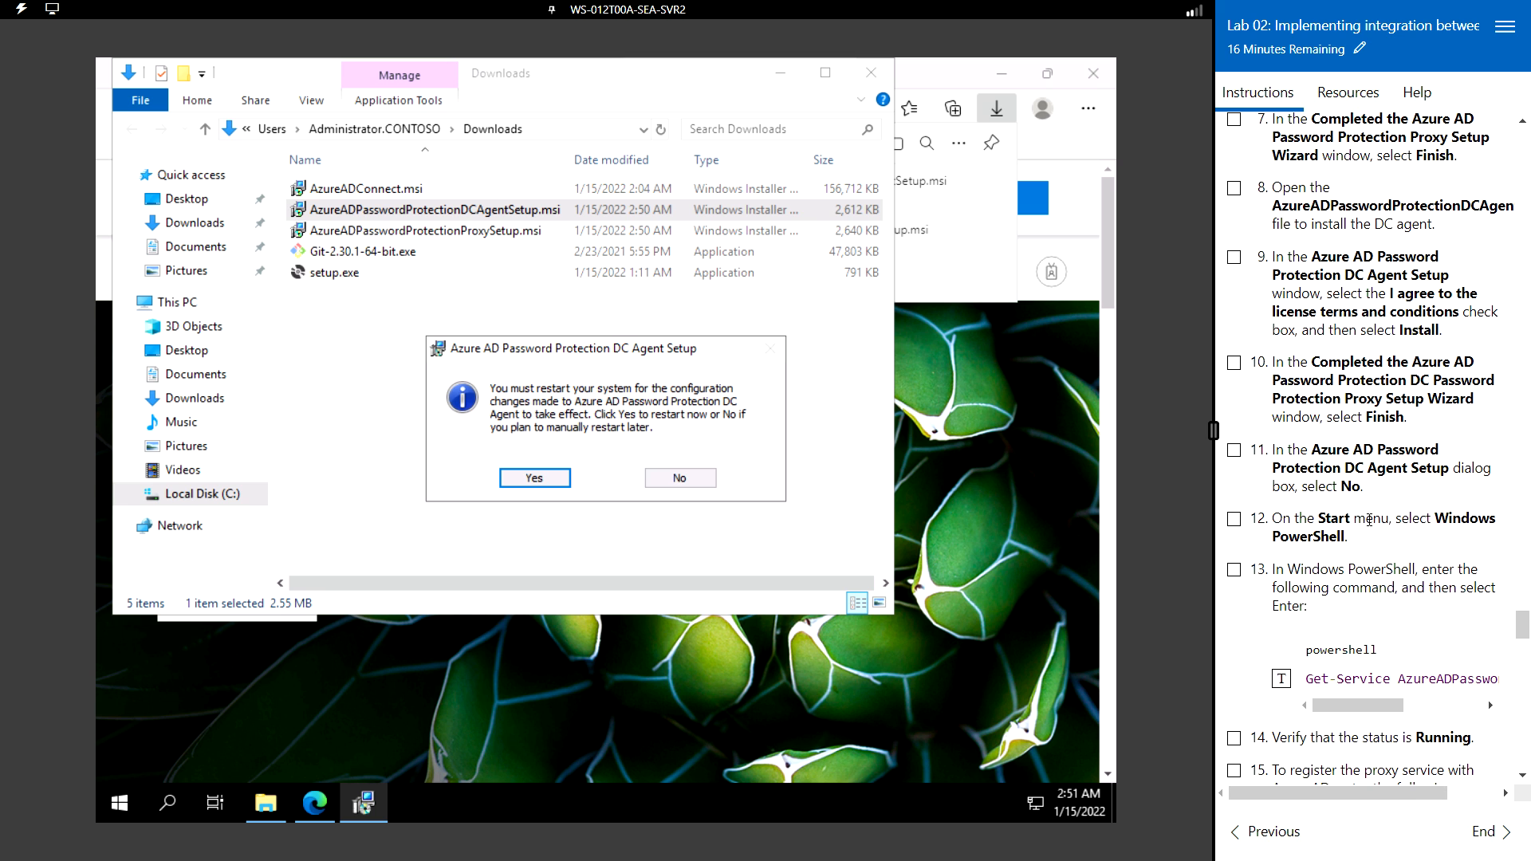
scroll(1369, 519, down, 2)
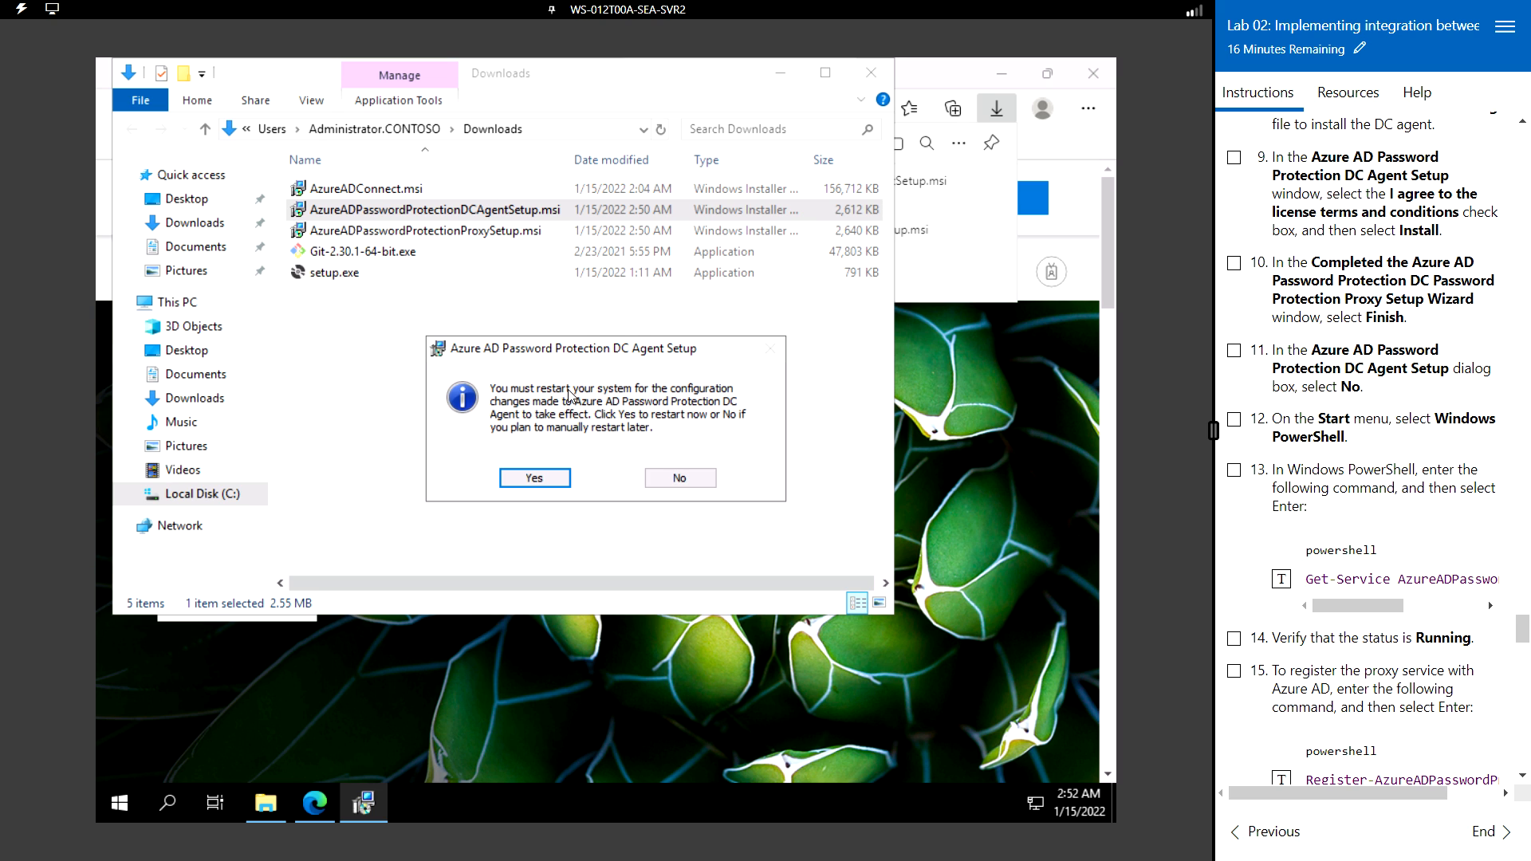
click(682, 478)
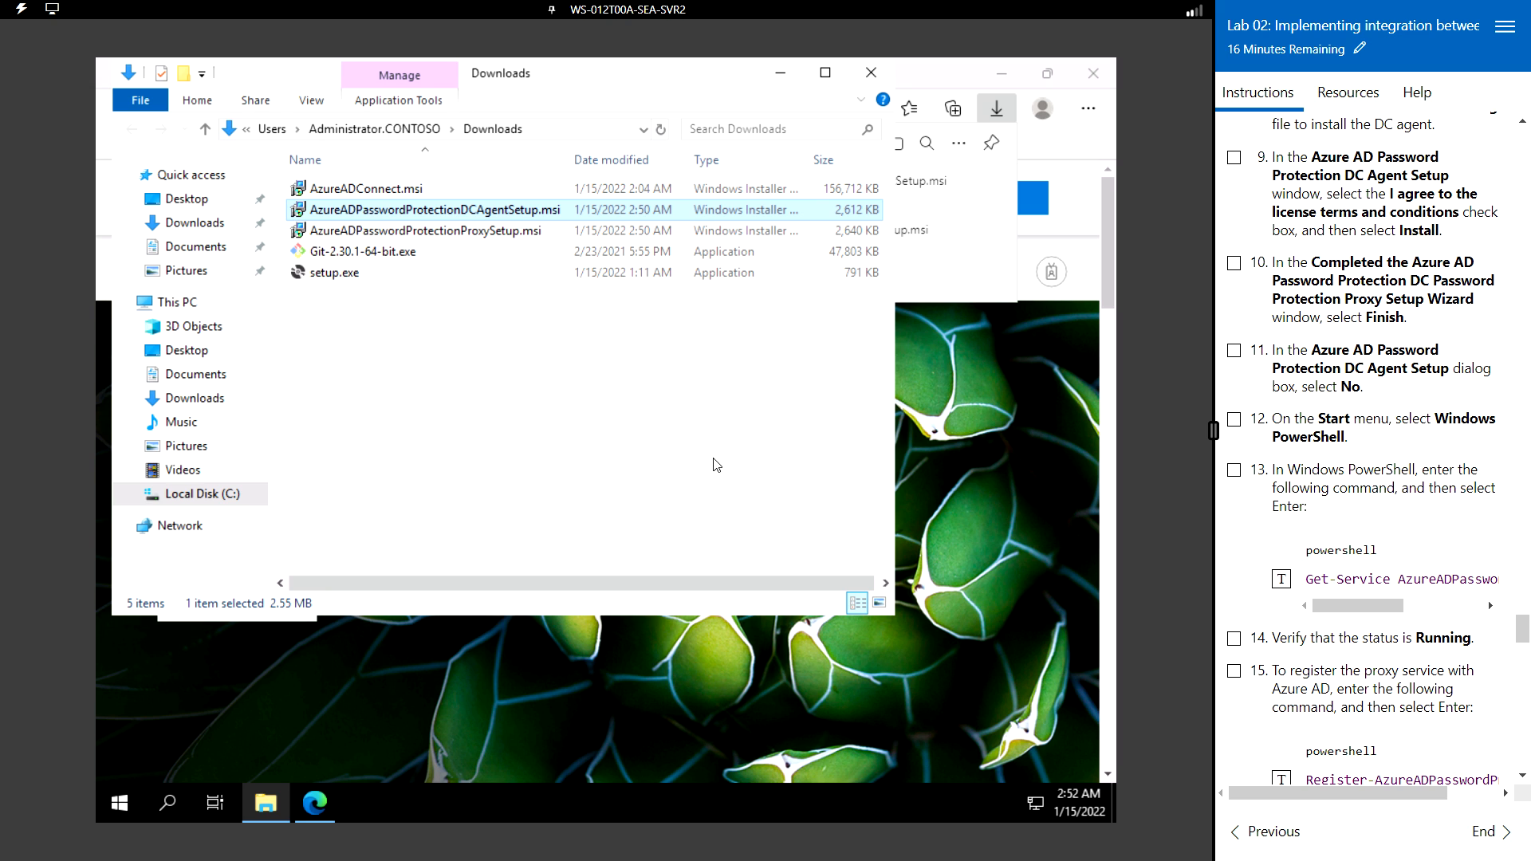
- Open Windows PowerShell and confirm Get-Service AzureADPasswordProtectionProxy | fl reports Status Running
click(125, 806)
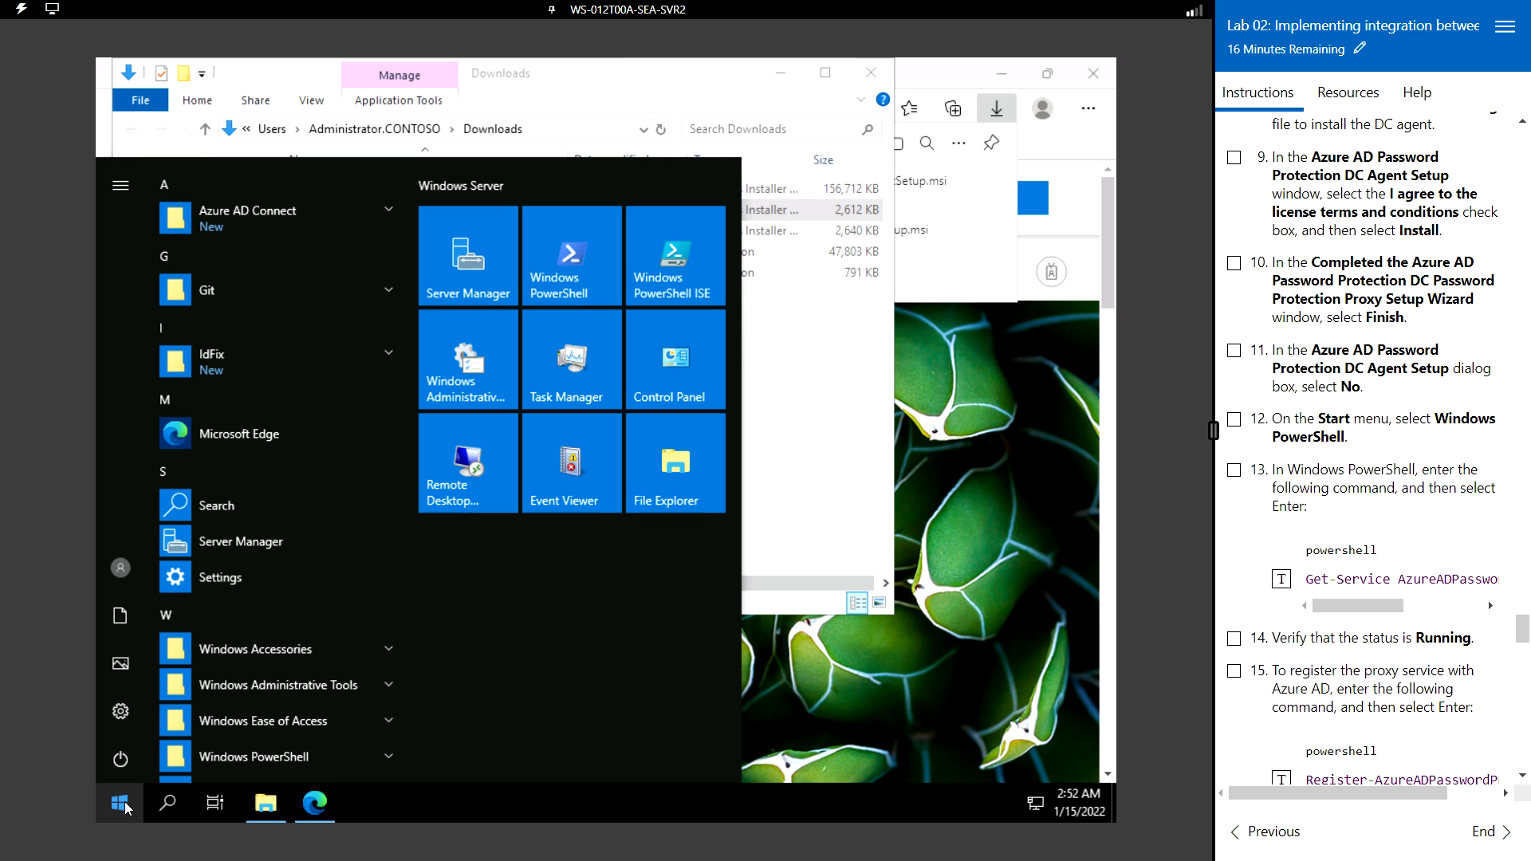
text(powersh)
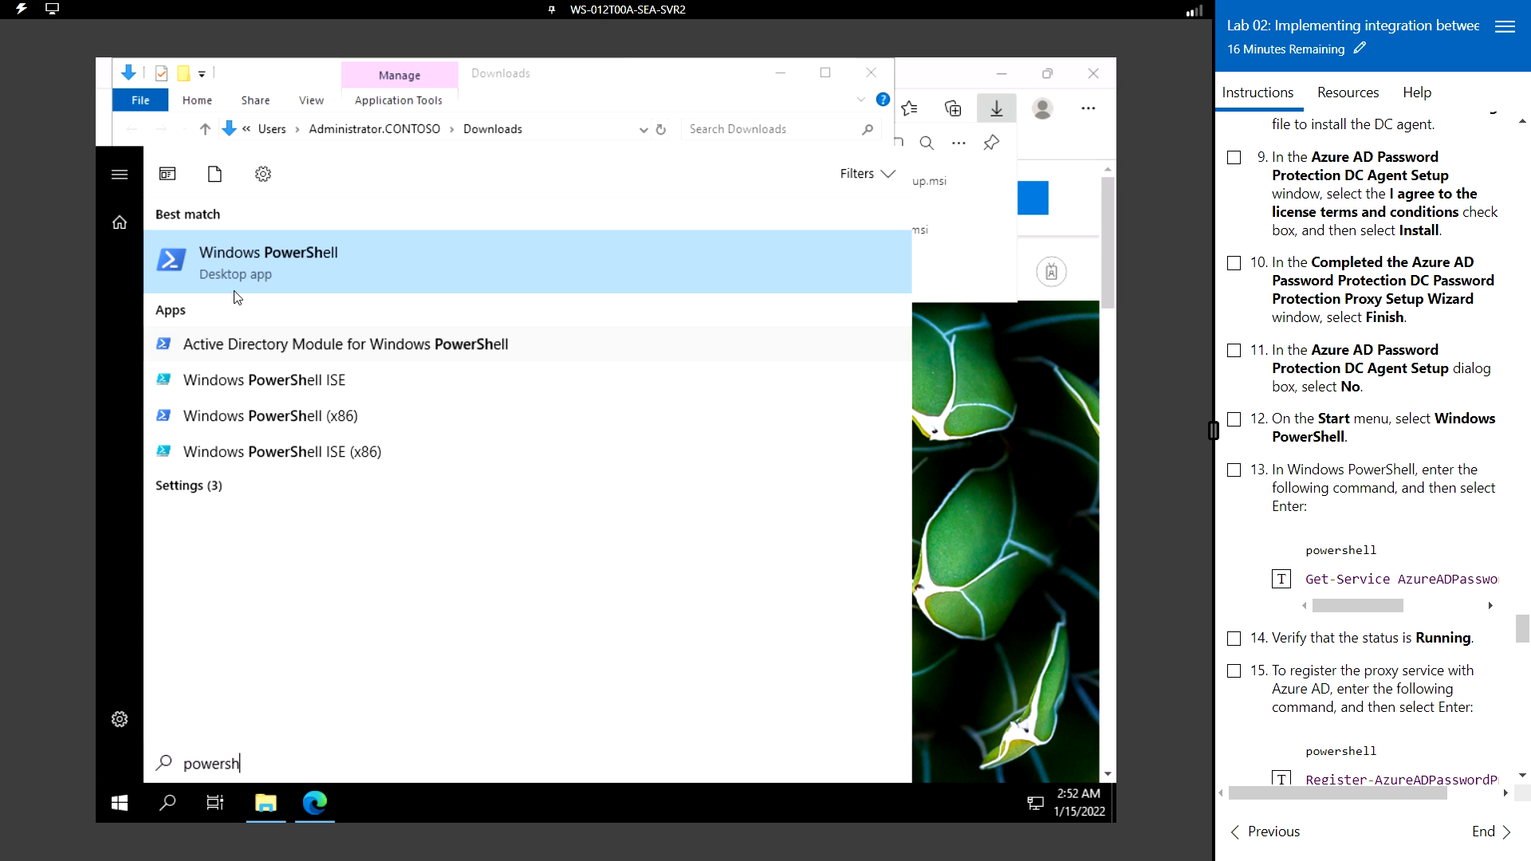
click(270, 252)
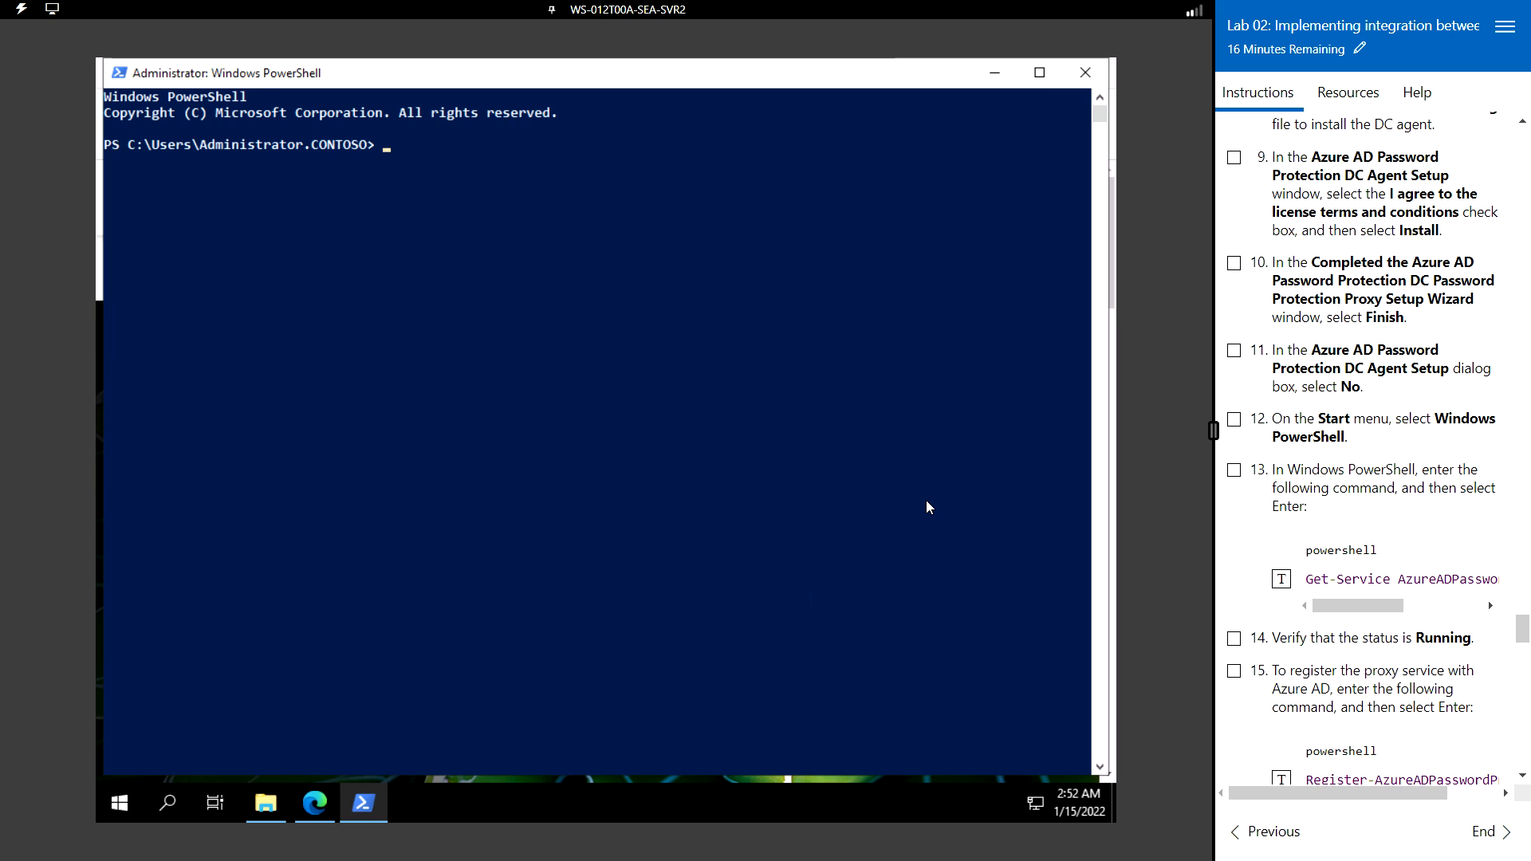
click(1282, 580)
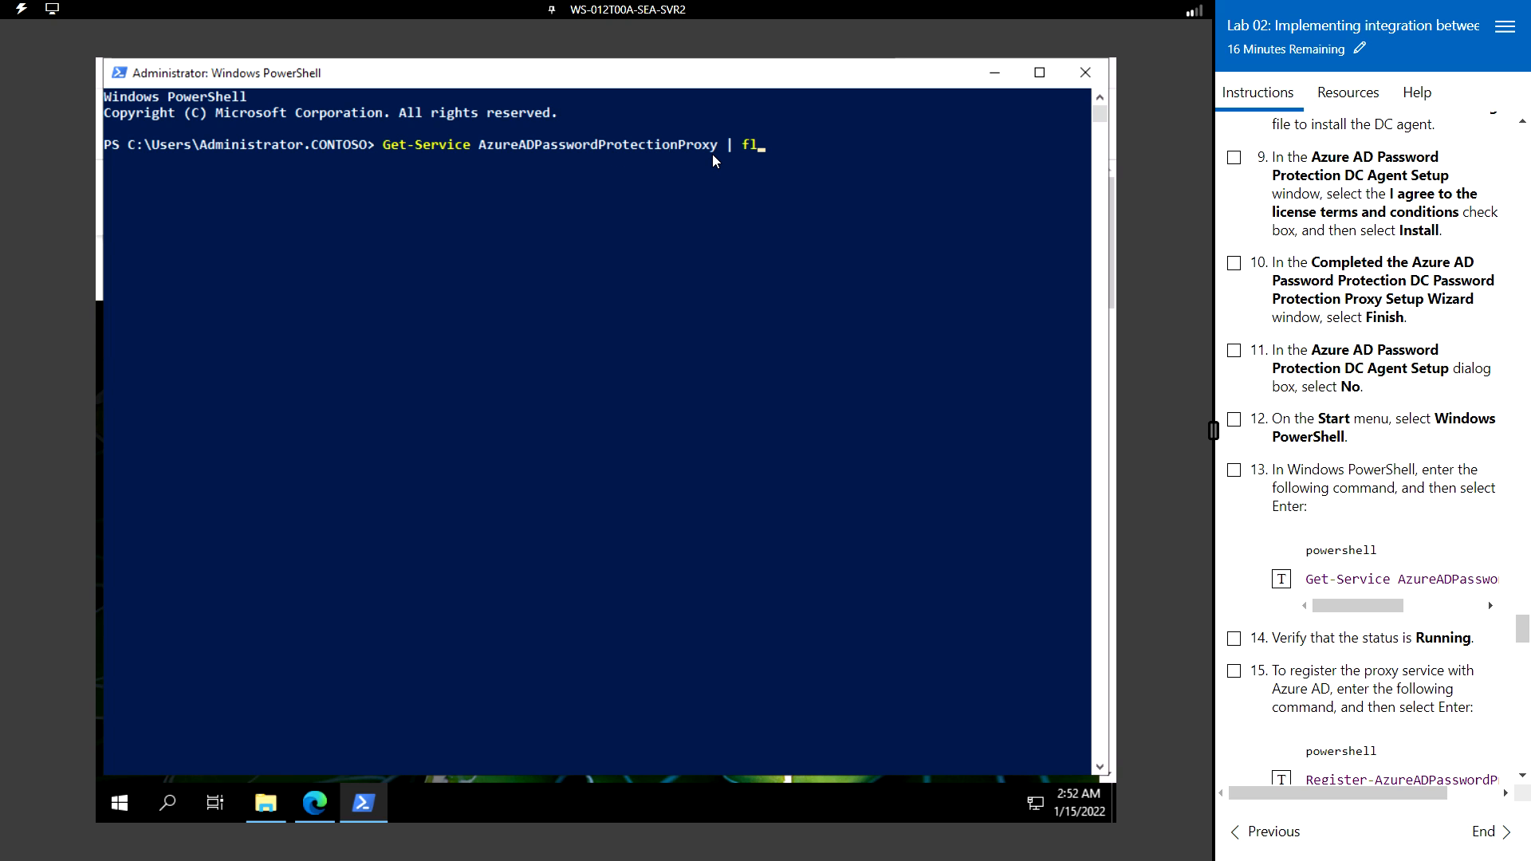
key(Return)
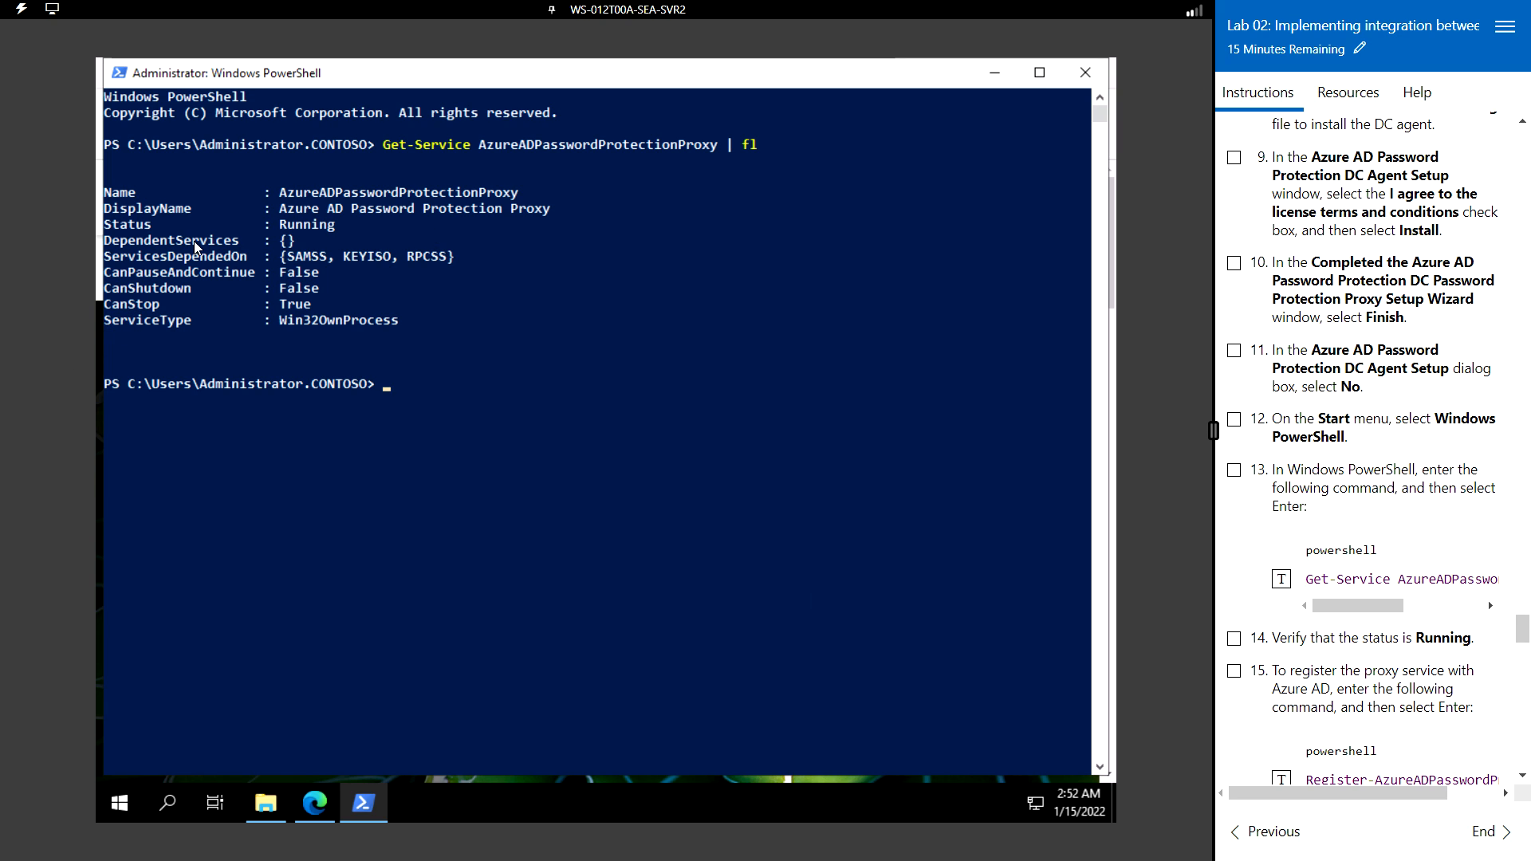
click(106, 224)
drag(147, 229, 338, 229)
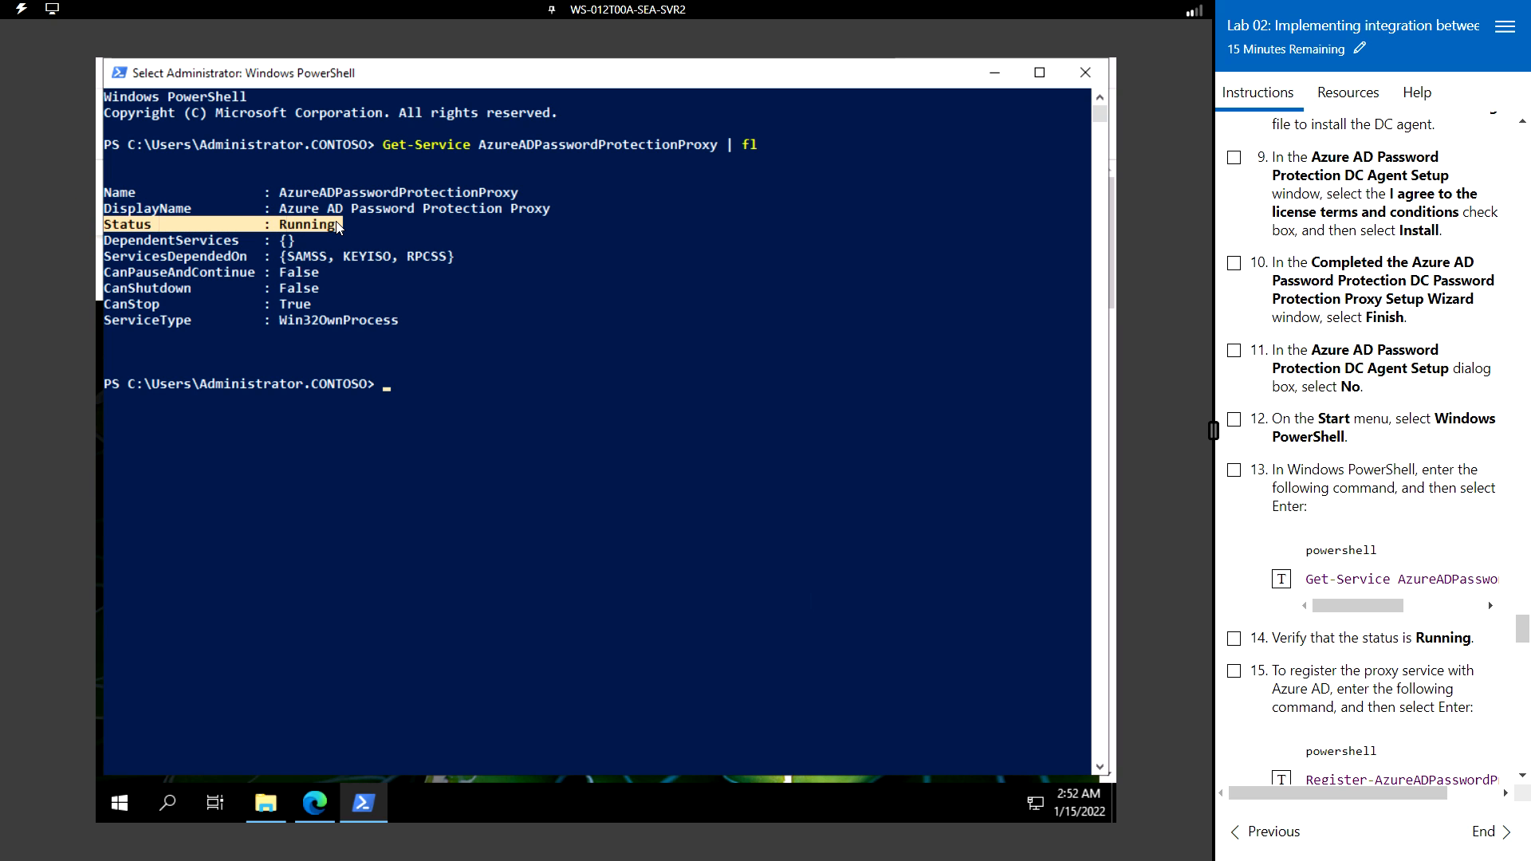
- Insert the Register-AzureADPasswordProtectionProxy -AccountUpn command into the console without running it
scroll(1325, 685, down, 1)
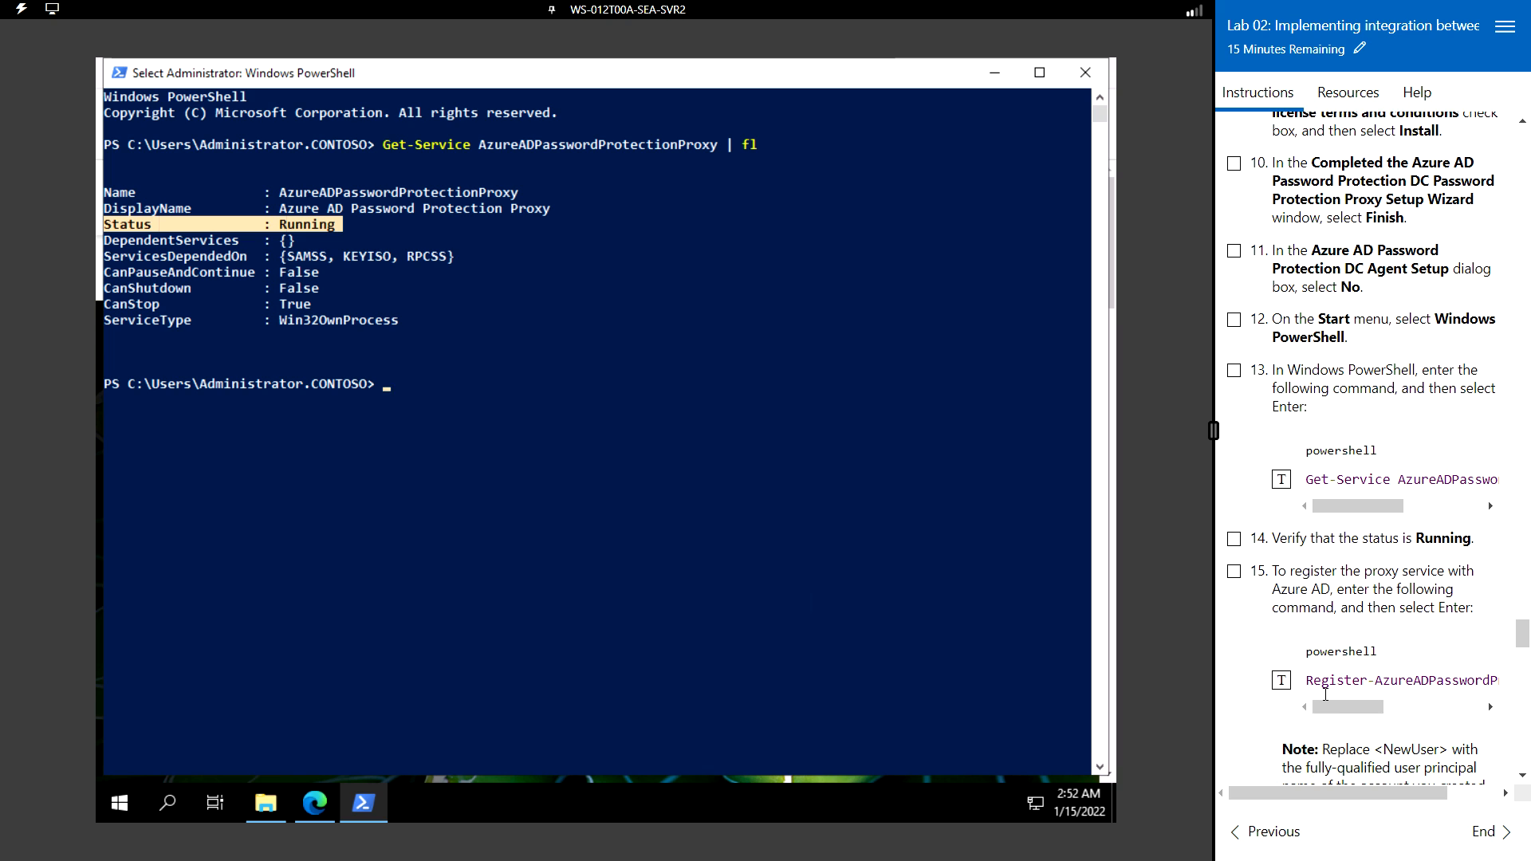
scroll(1323, 646, down, 1)
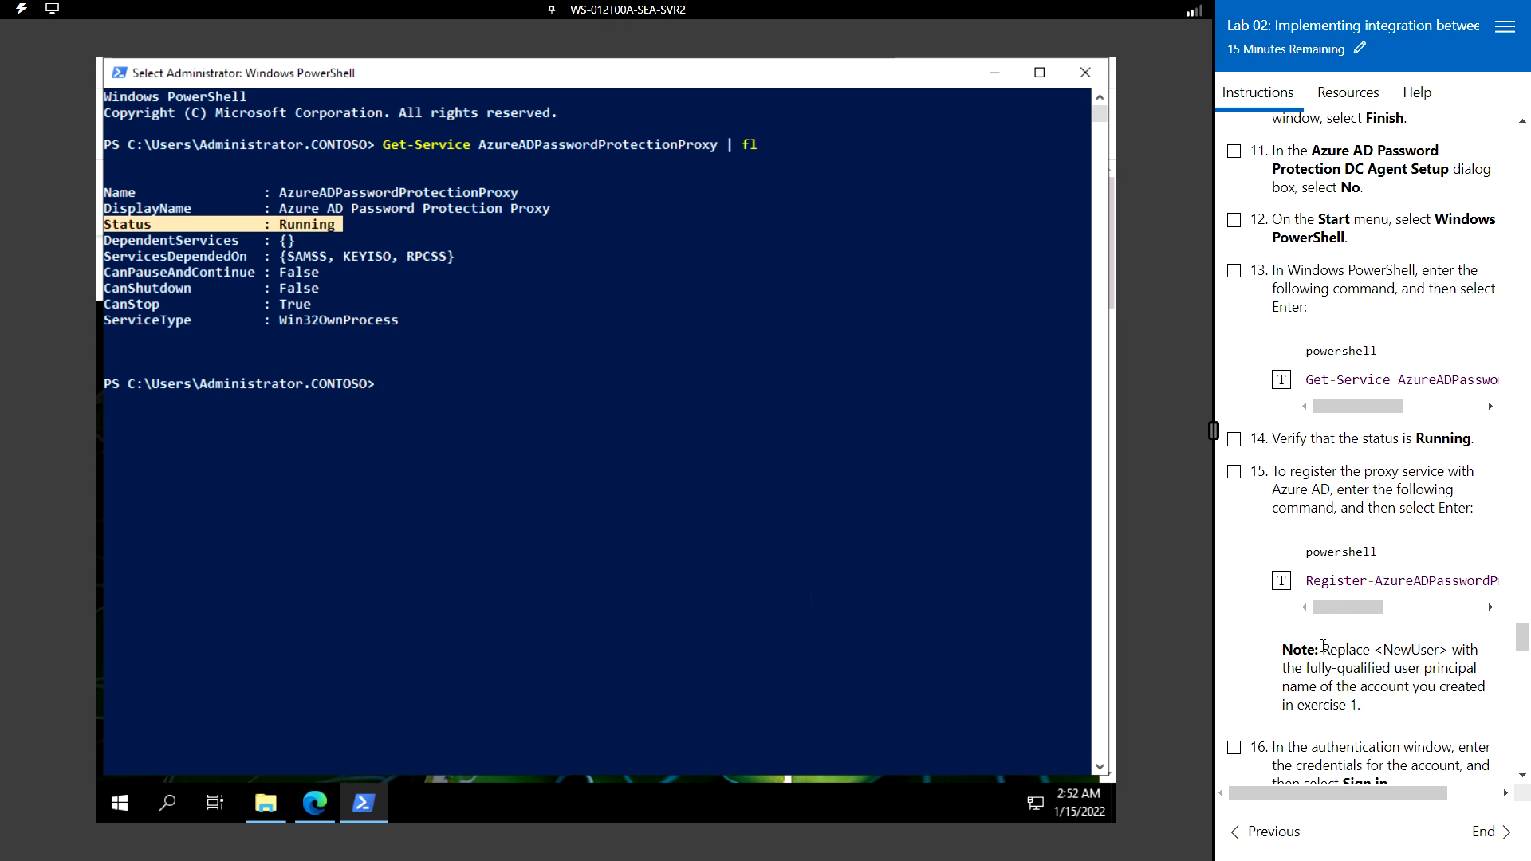
scroll(1323, 646, down, 1)
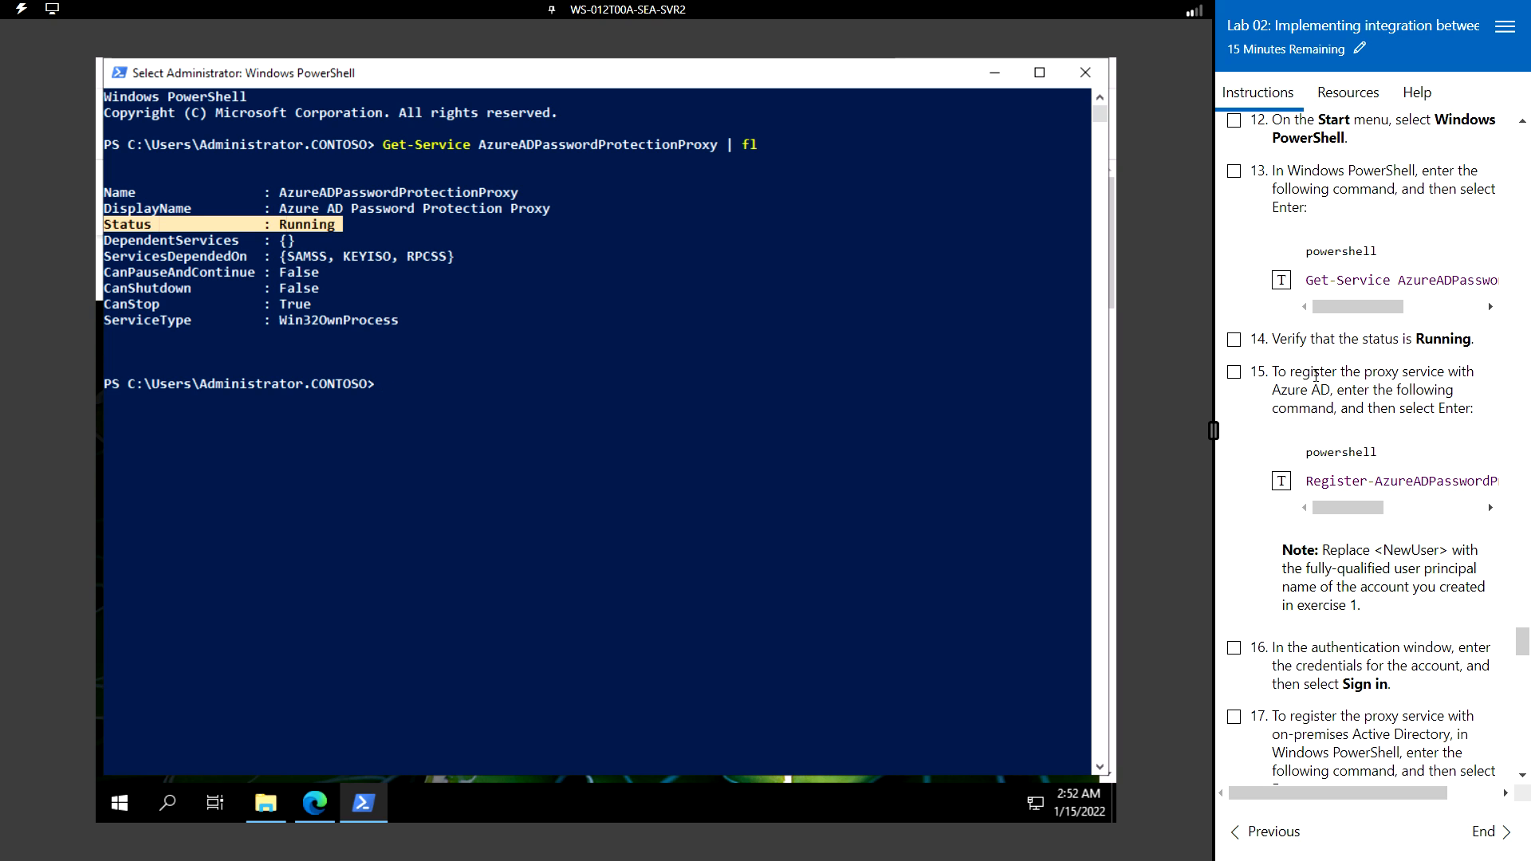
click(1282, 481)
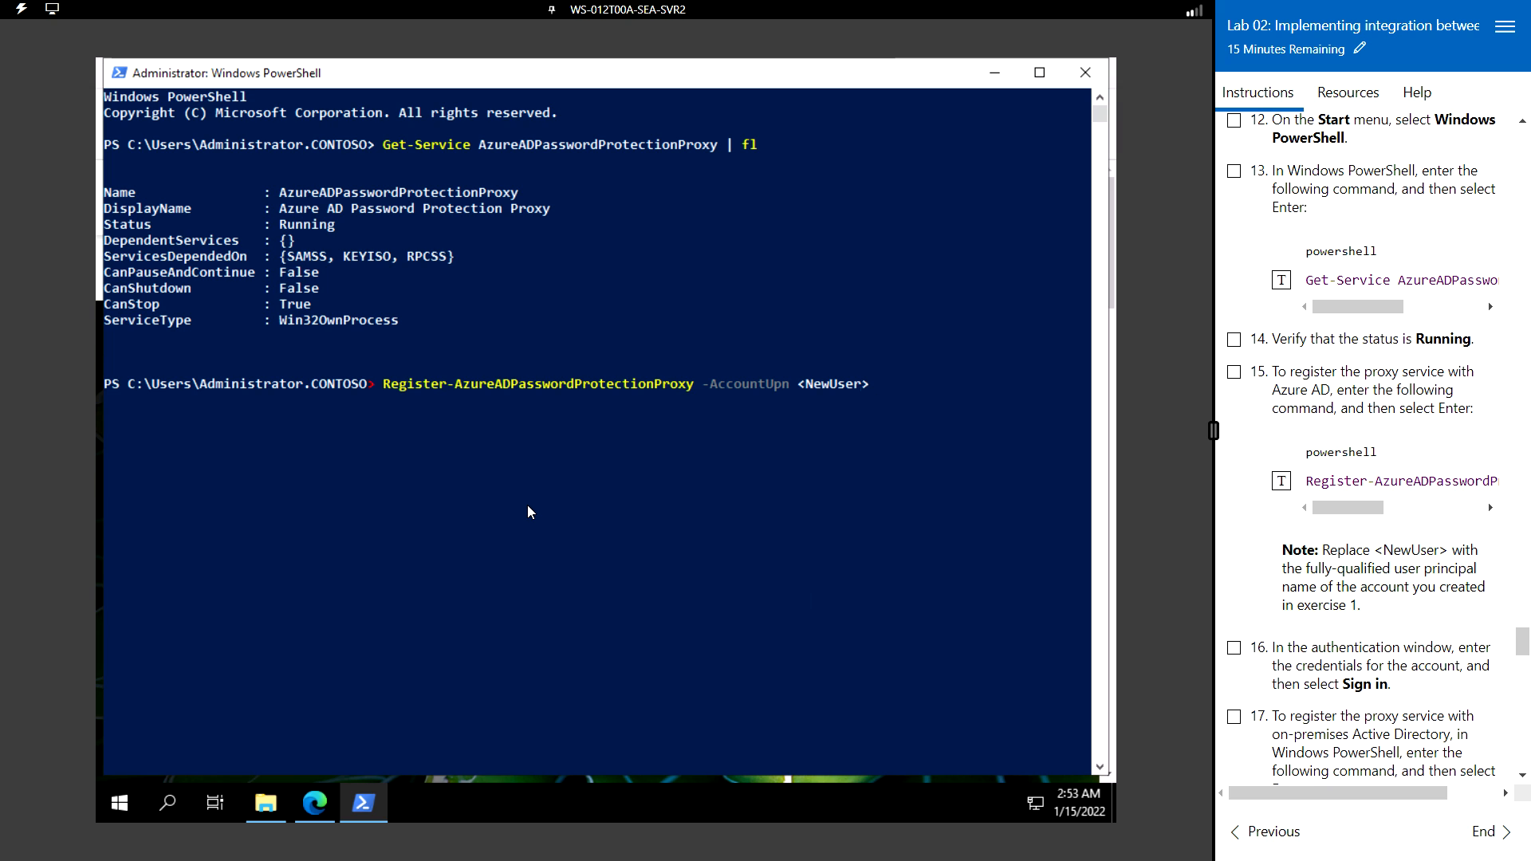
- Replace the <NewUser> placeholder with the admin account's UPN taken from the directory's users list
key(BackSpace)
key(BackSpace)
key(BackSpace)
key(BackSpace)
key(BackSpace)
key(BackSpace)
key(BackSpace)
key(BackSpace)
click(315, 803)
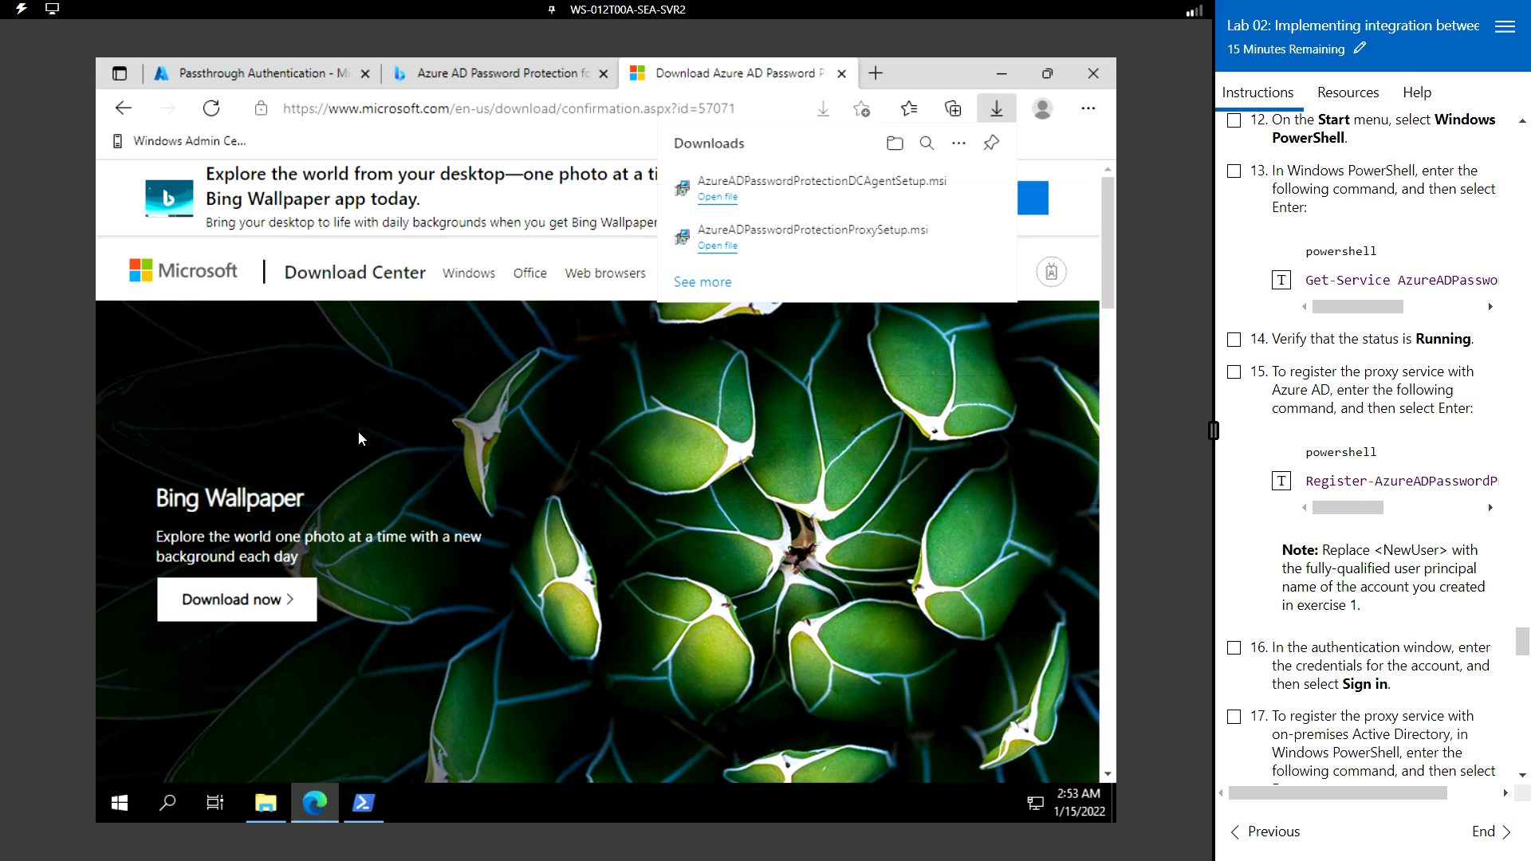
click(446, 74)
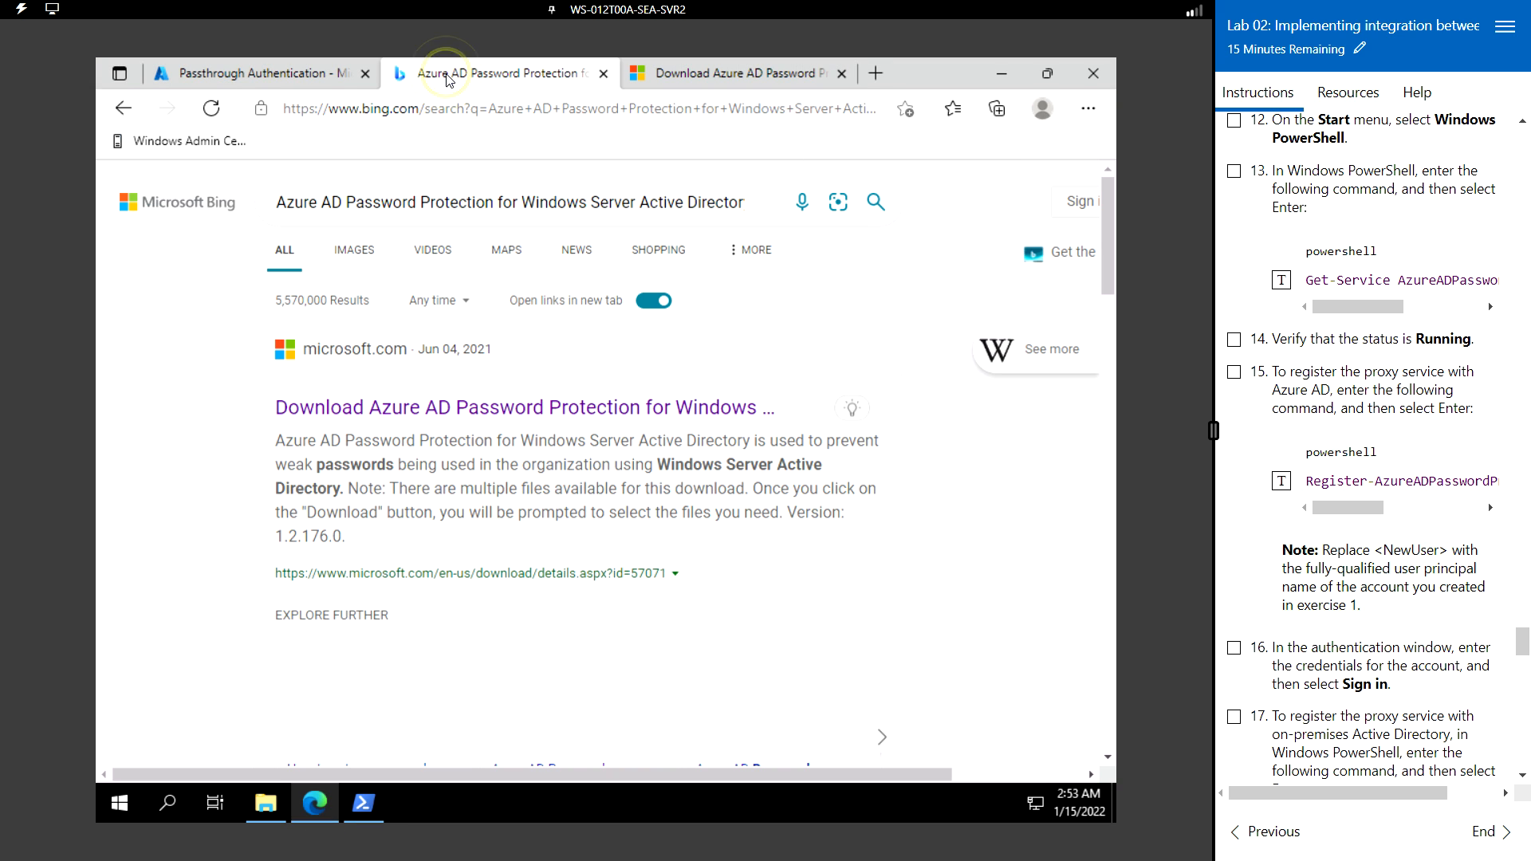
click(262, 73)
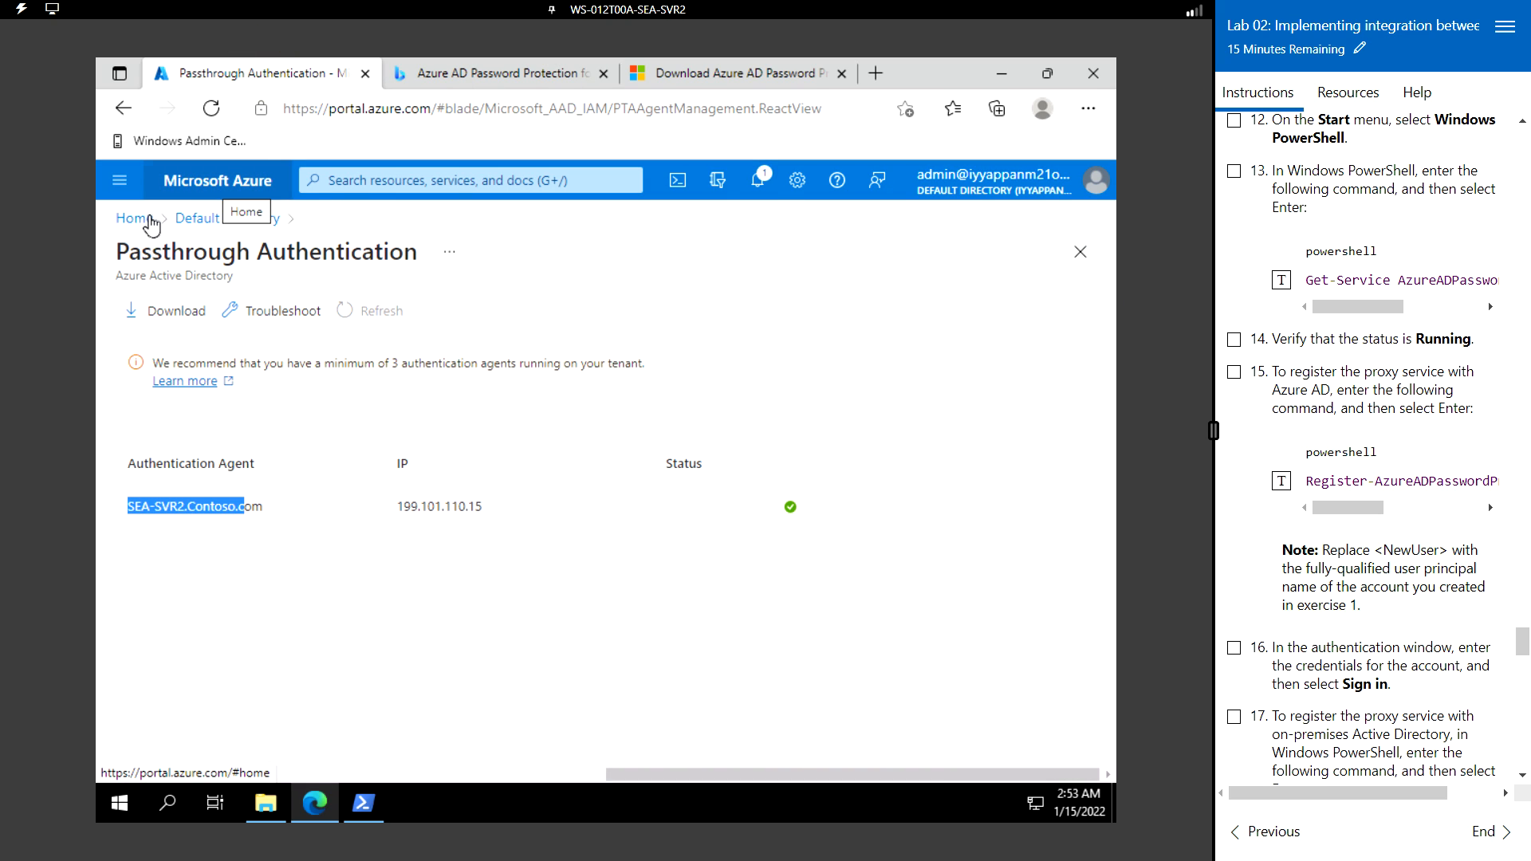
click(121, 106)
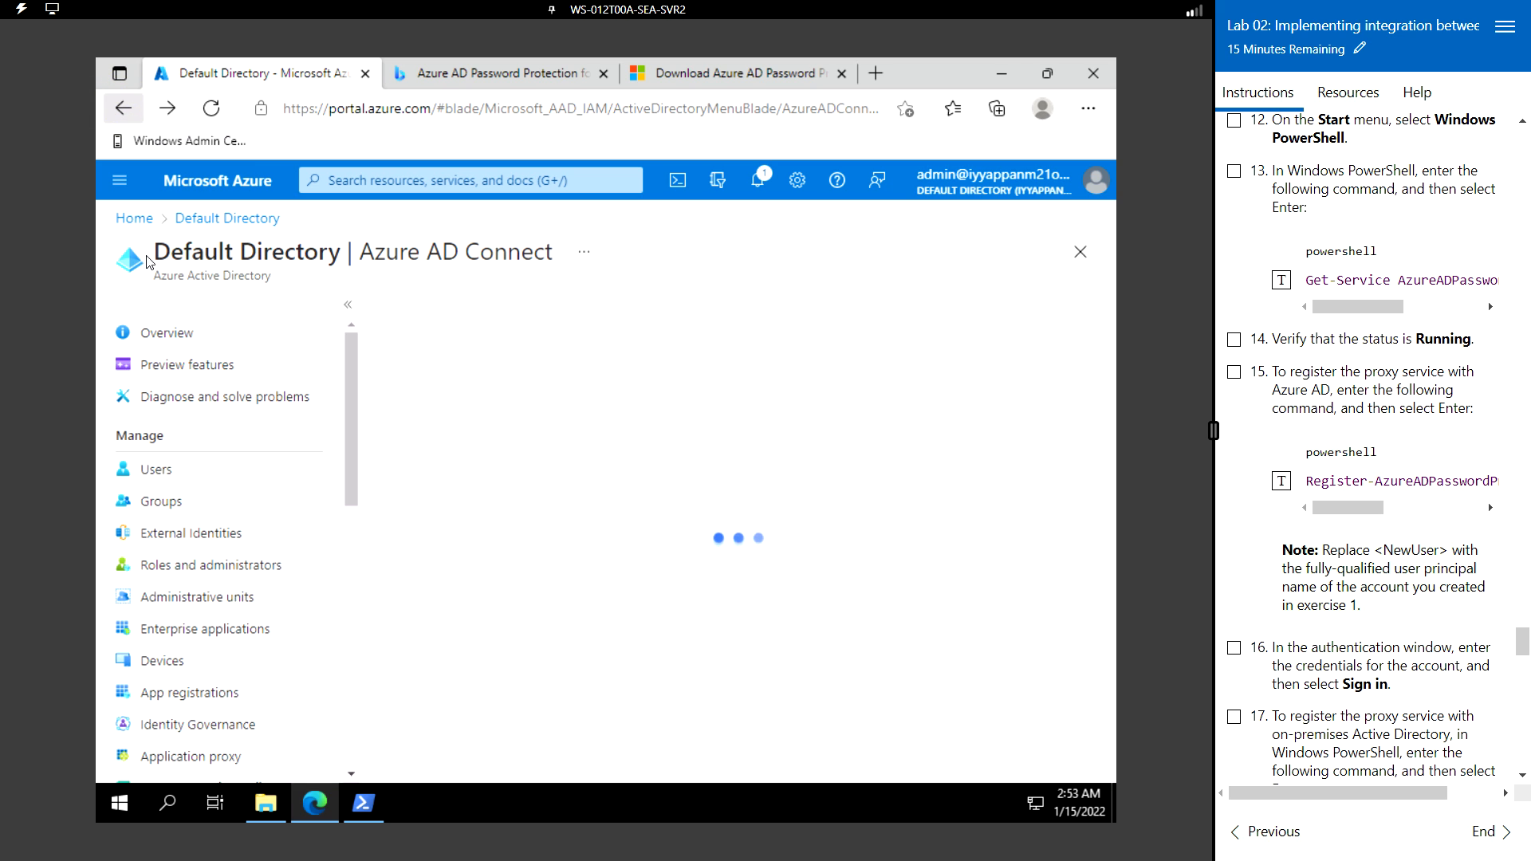
click(204, 486)
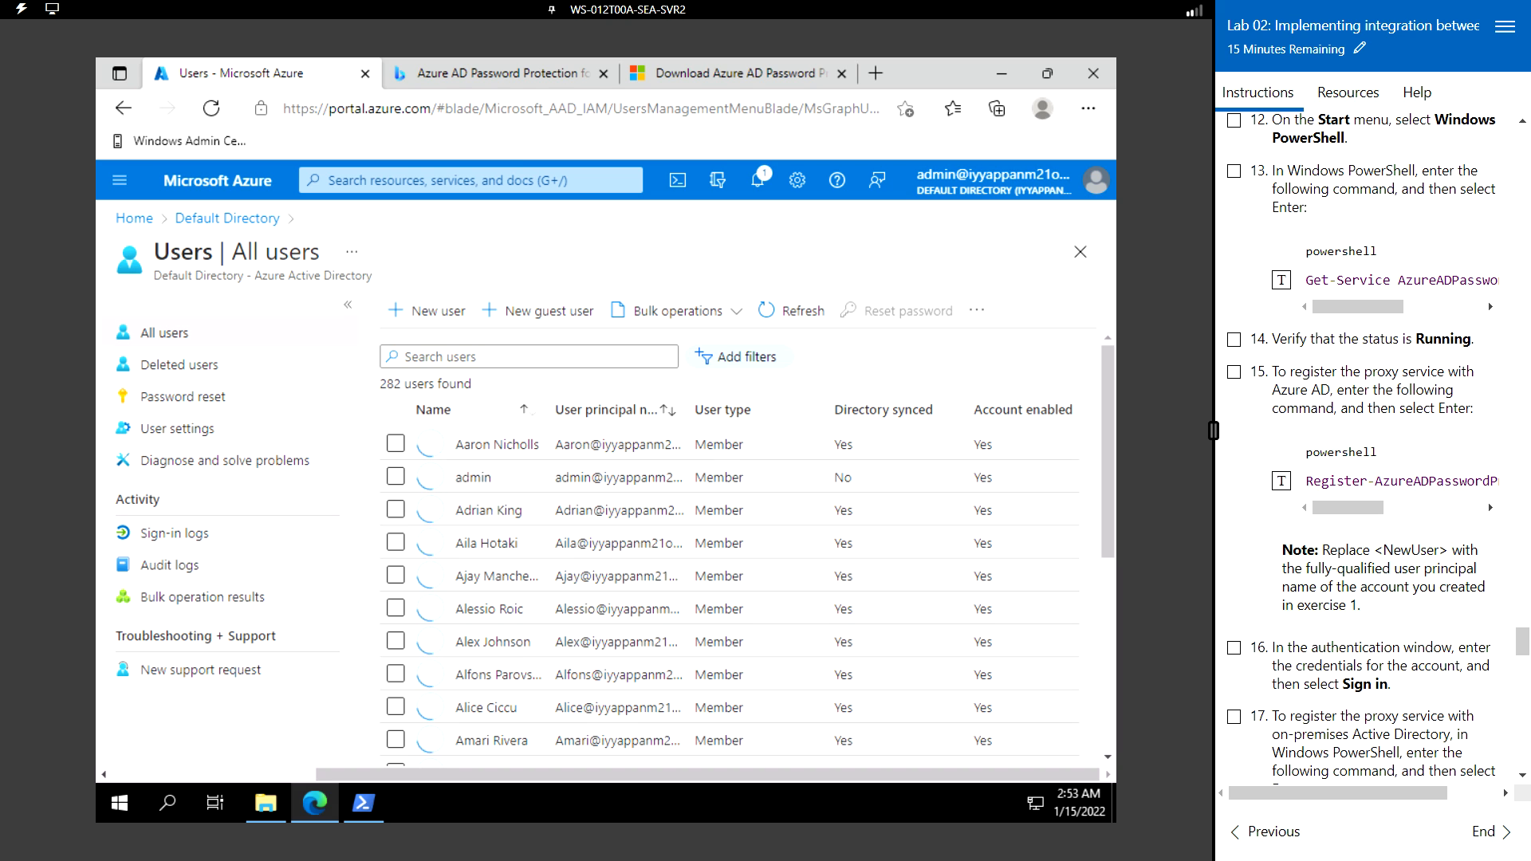
key(alt+Tab)
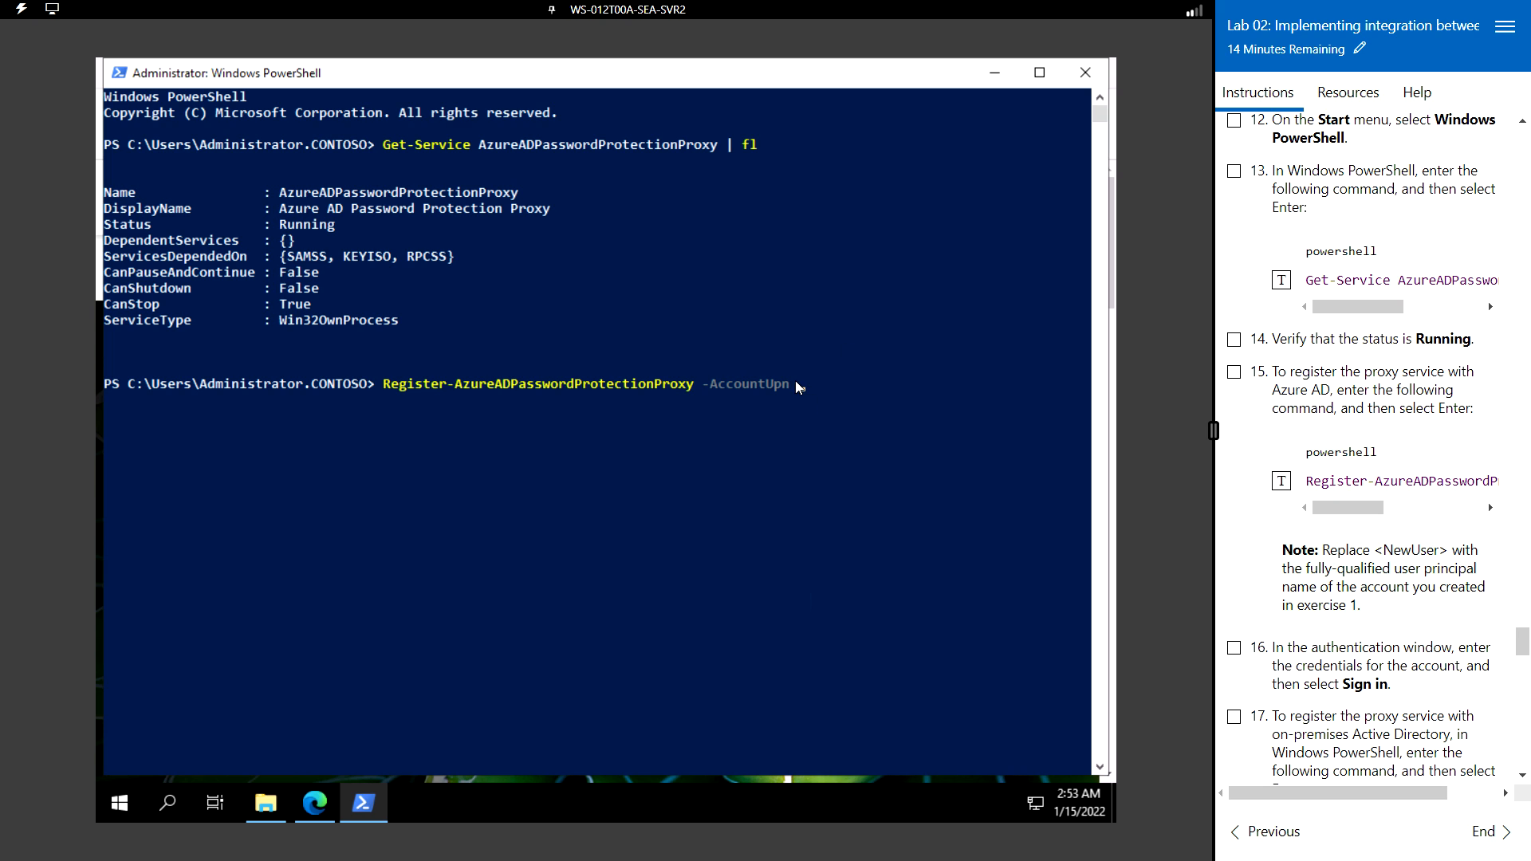
click(817, 384)
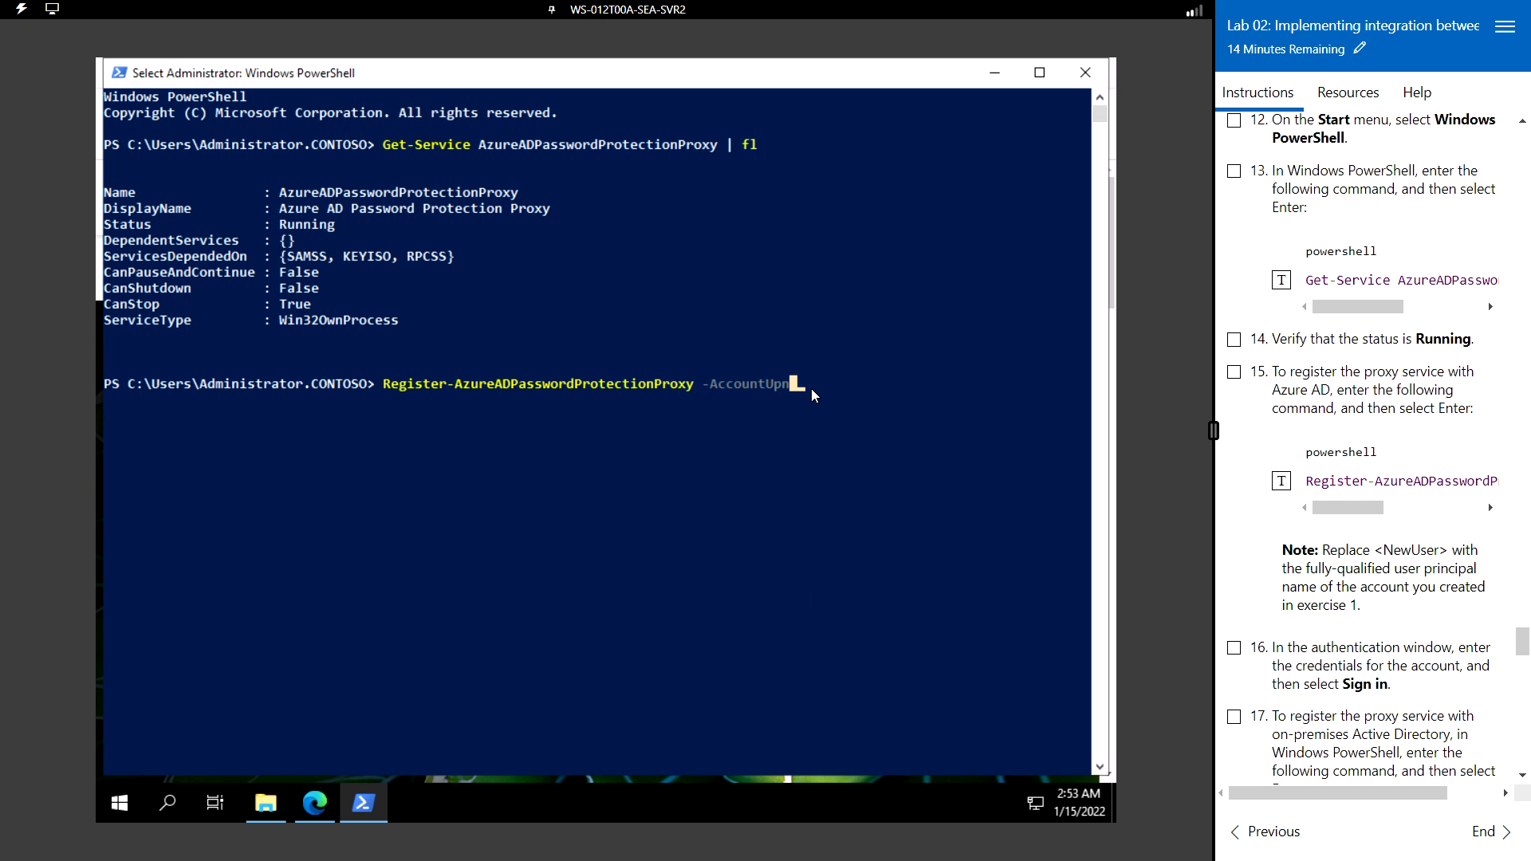
key(ctrl+v)
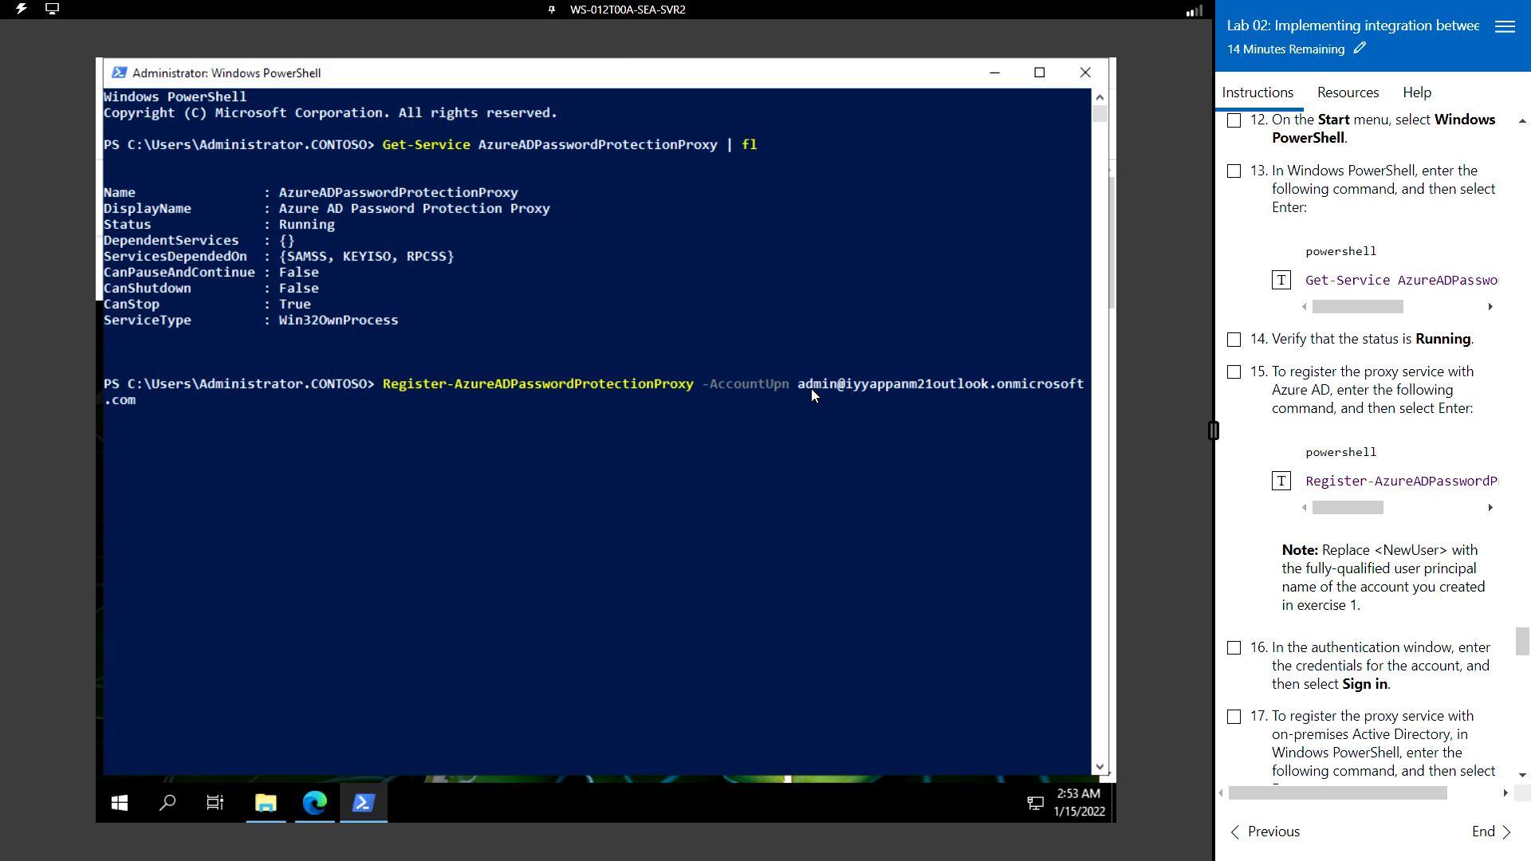
- Run the proxy registration and complete the Azure sign-in with the admin account password
key(Return)
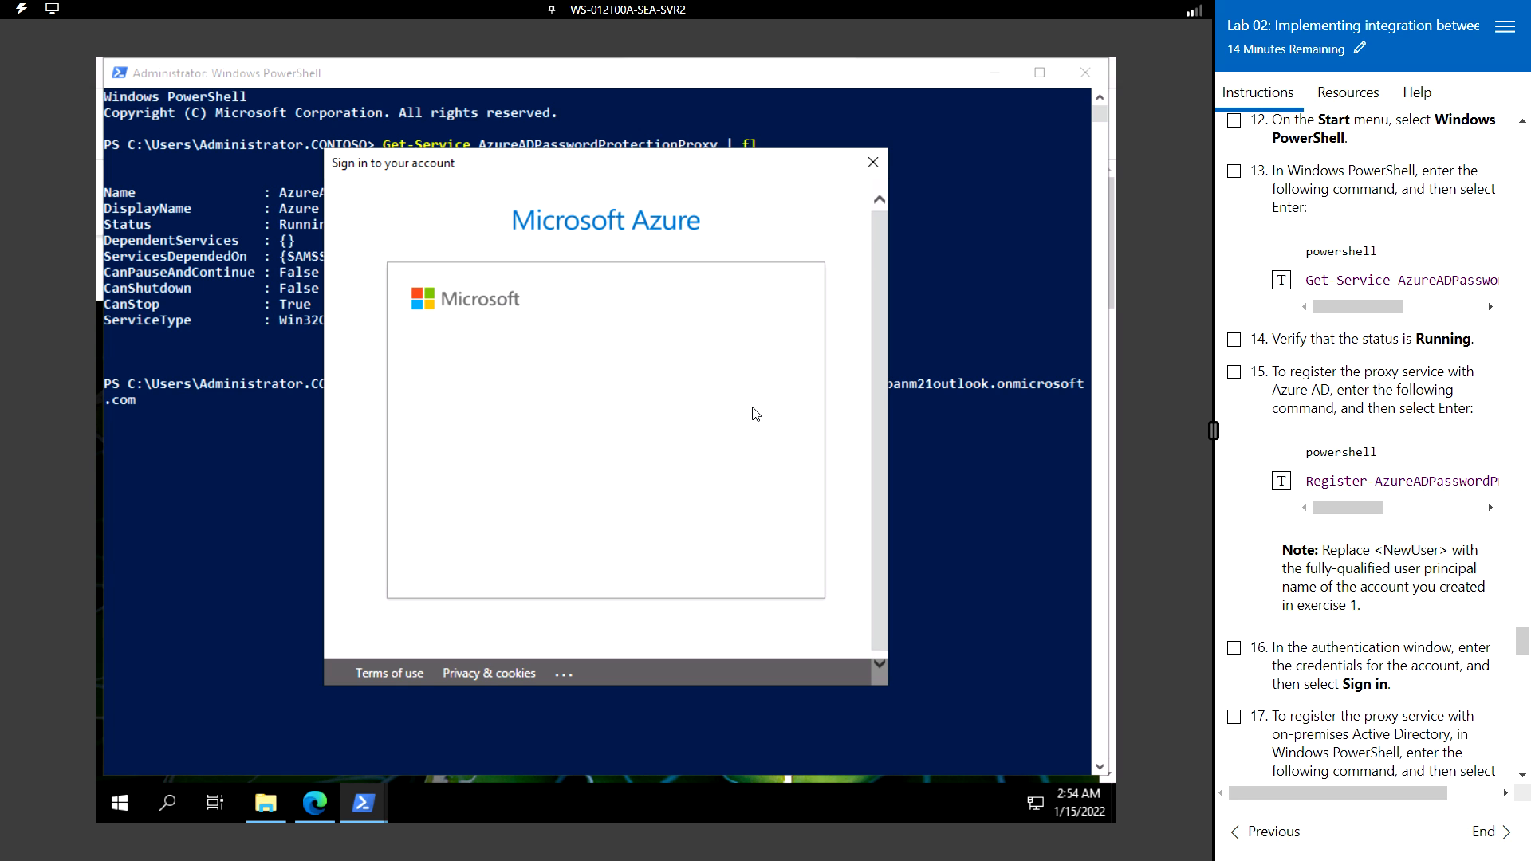
click(746, 533)
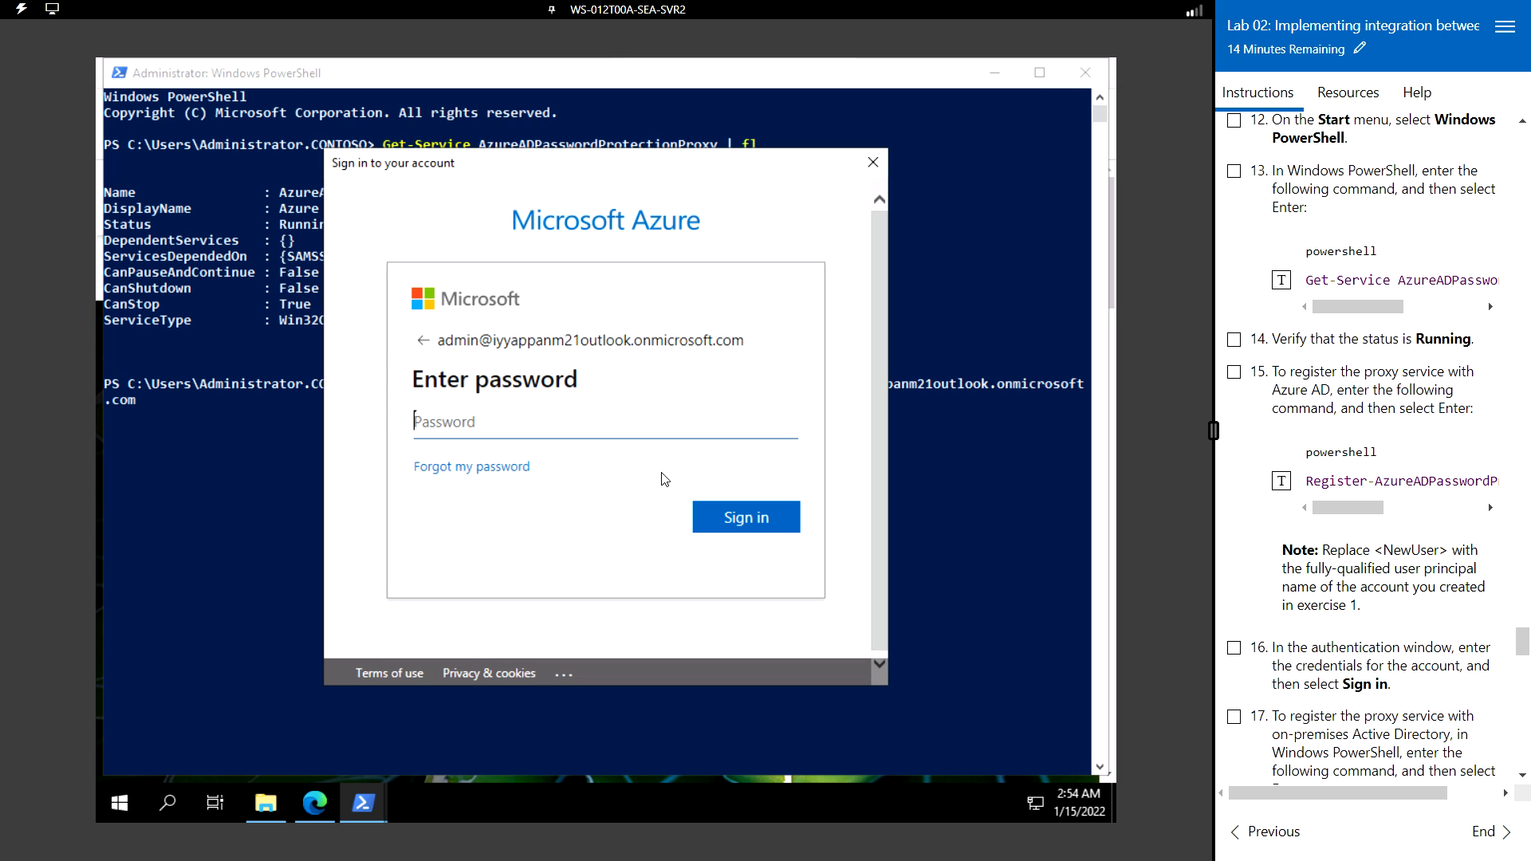
click(1365, 96)
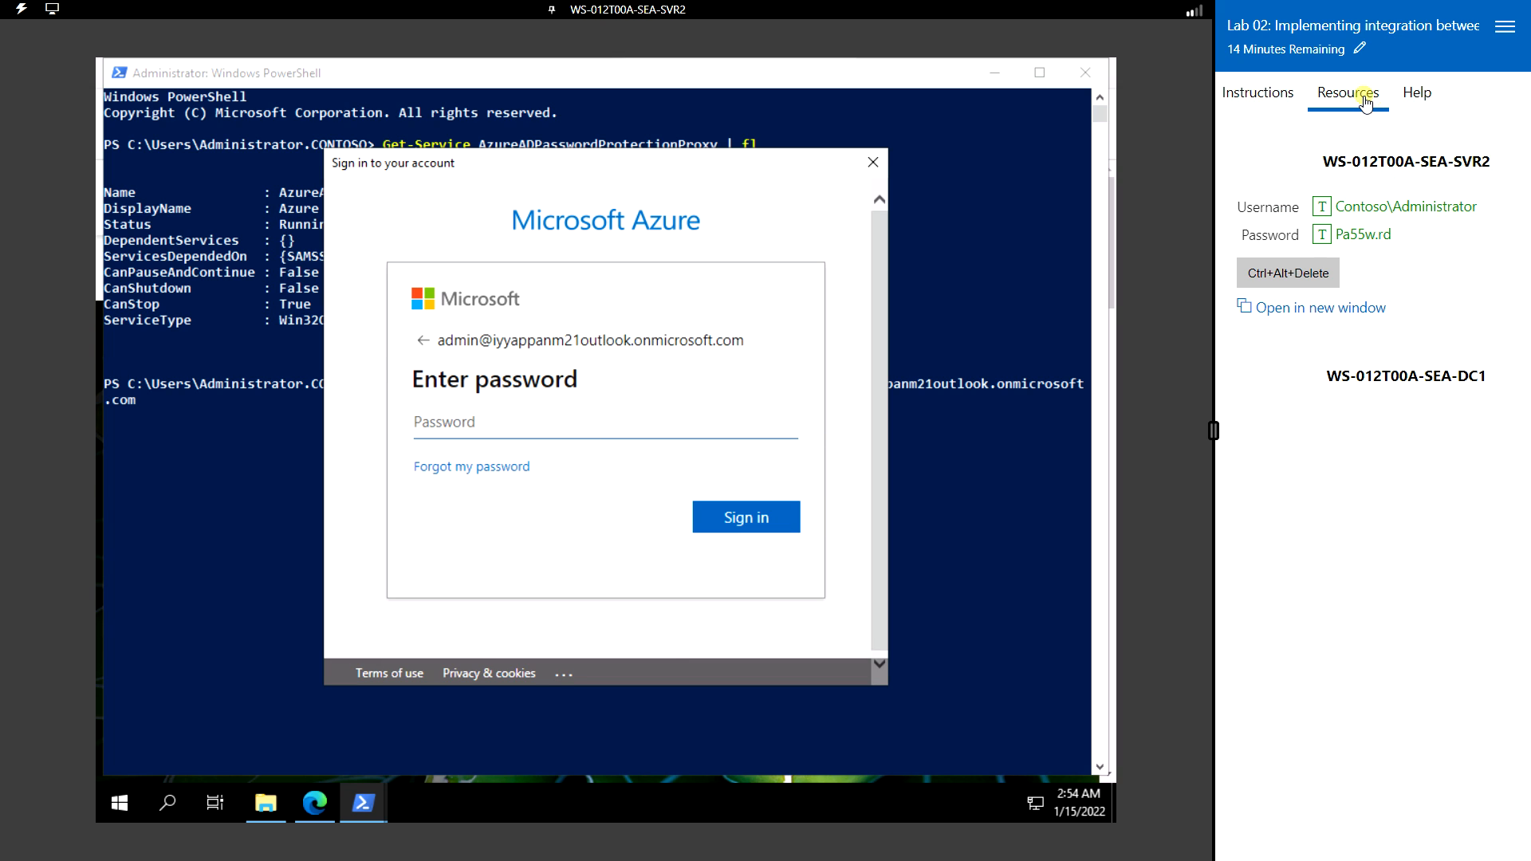
click(1322, 235)
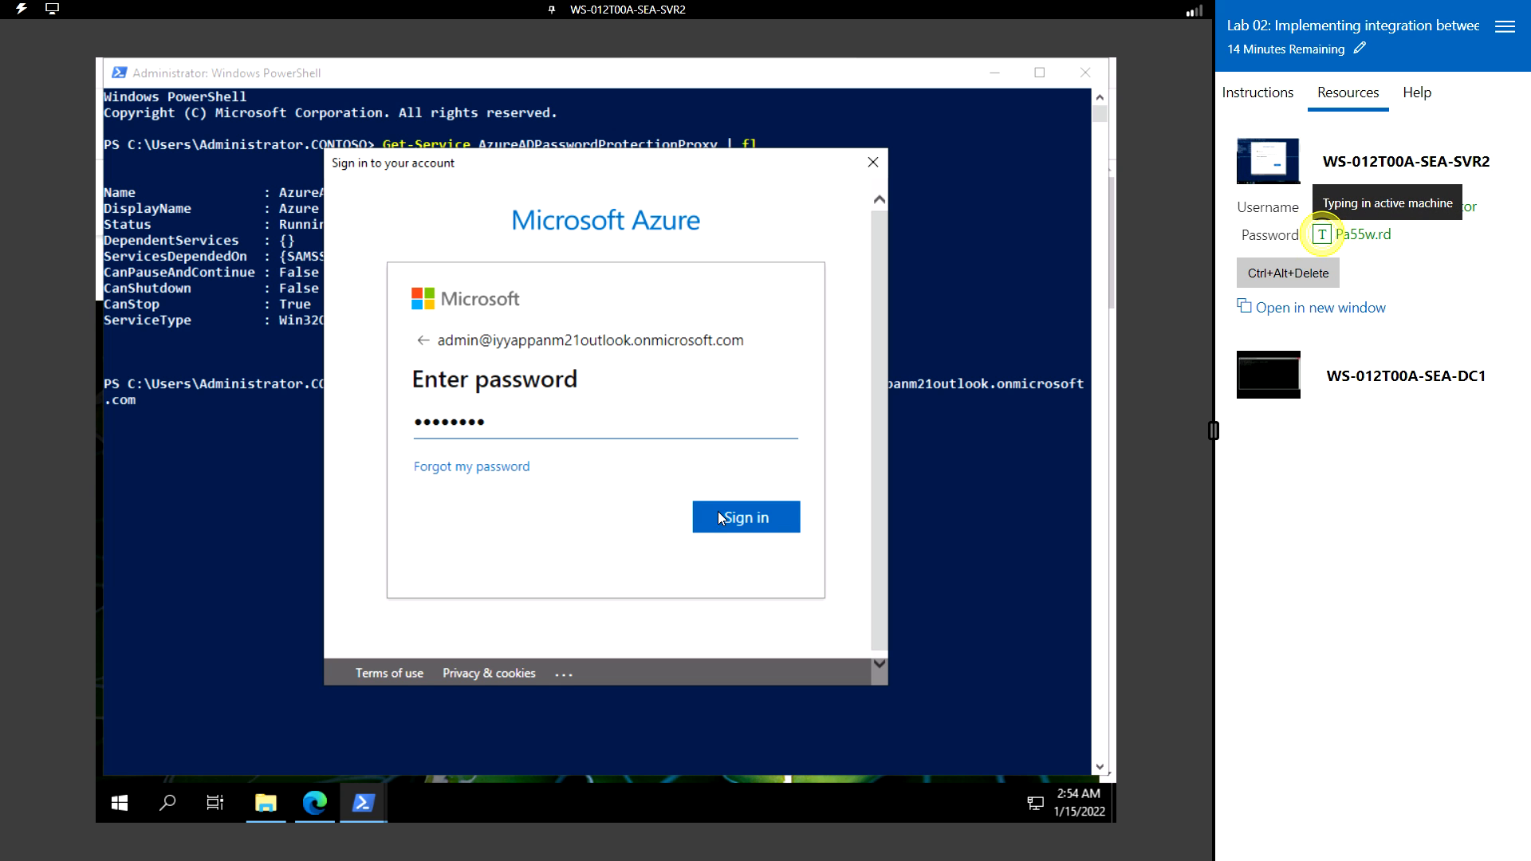
click(742, 517)
click(1267, 96)
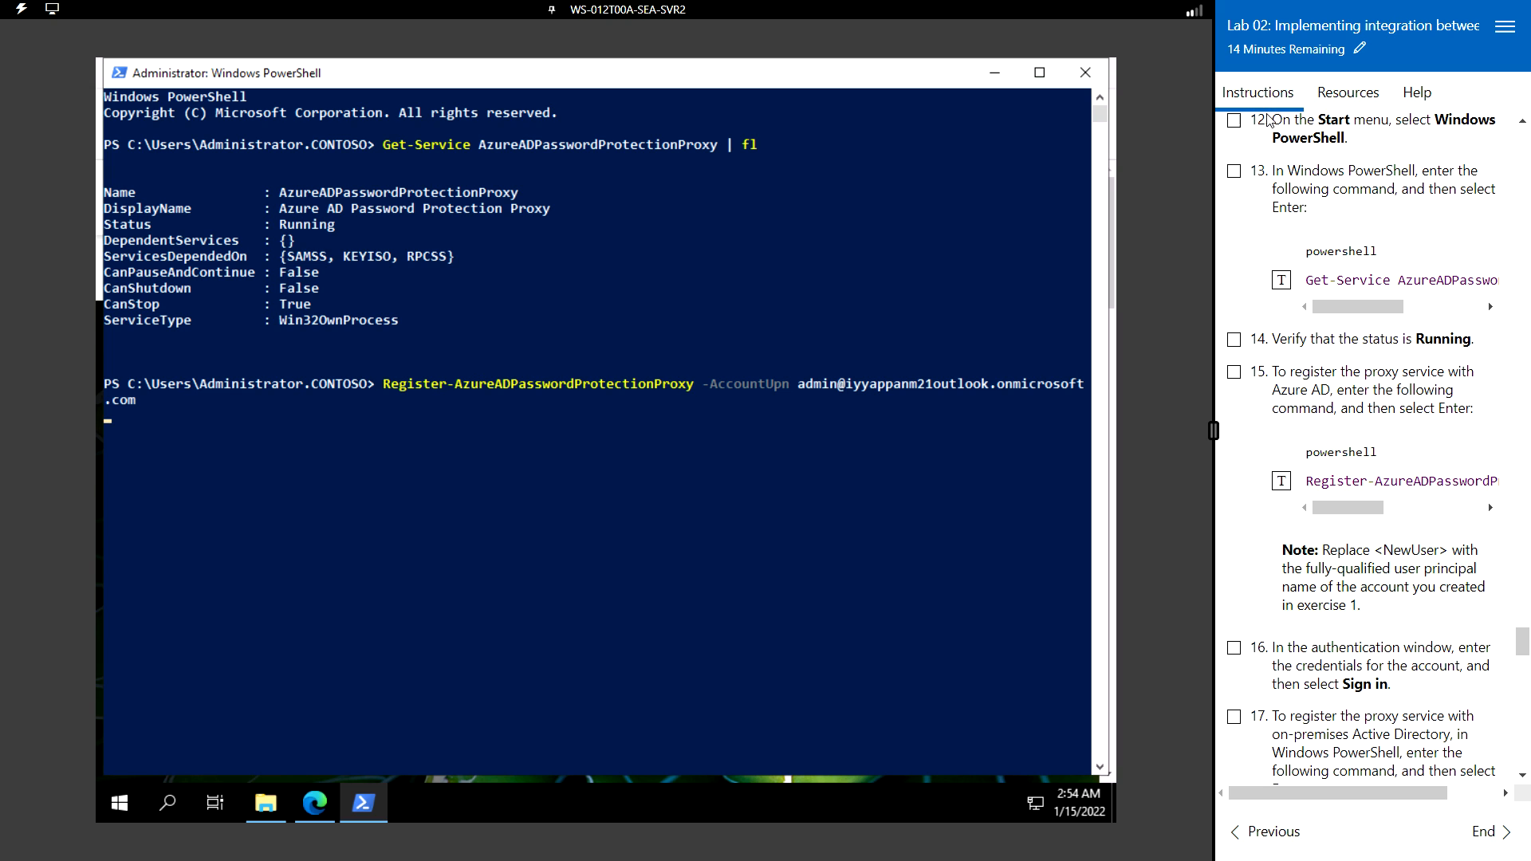
scroll(1393, 651, down, 3)
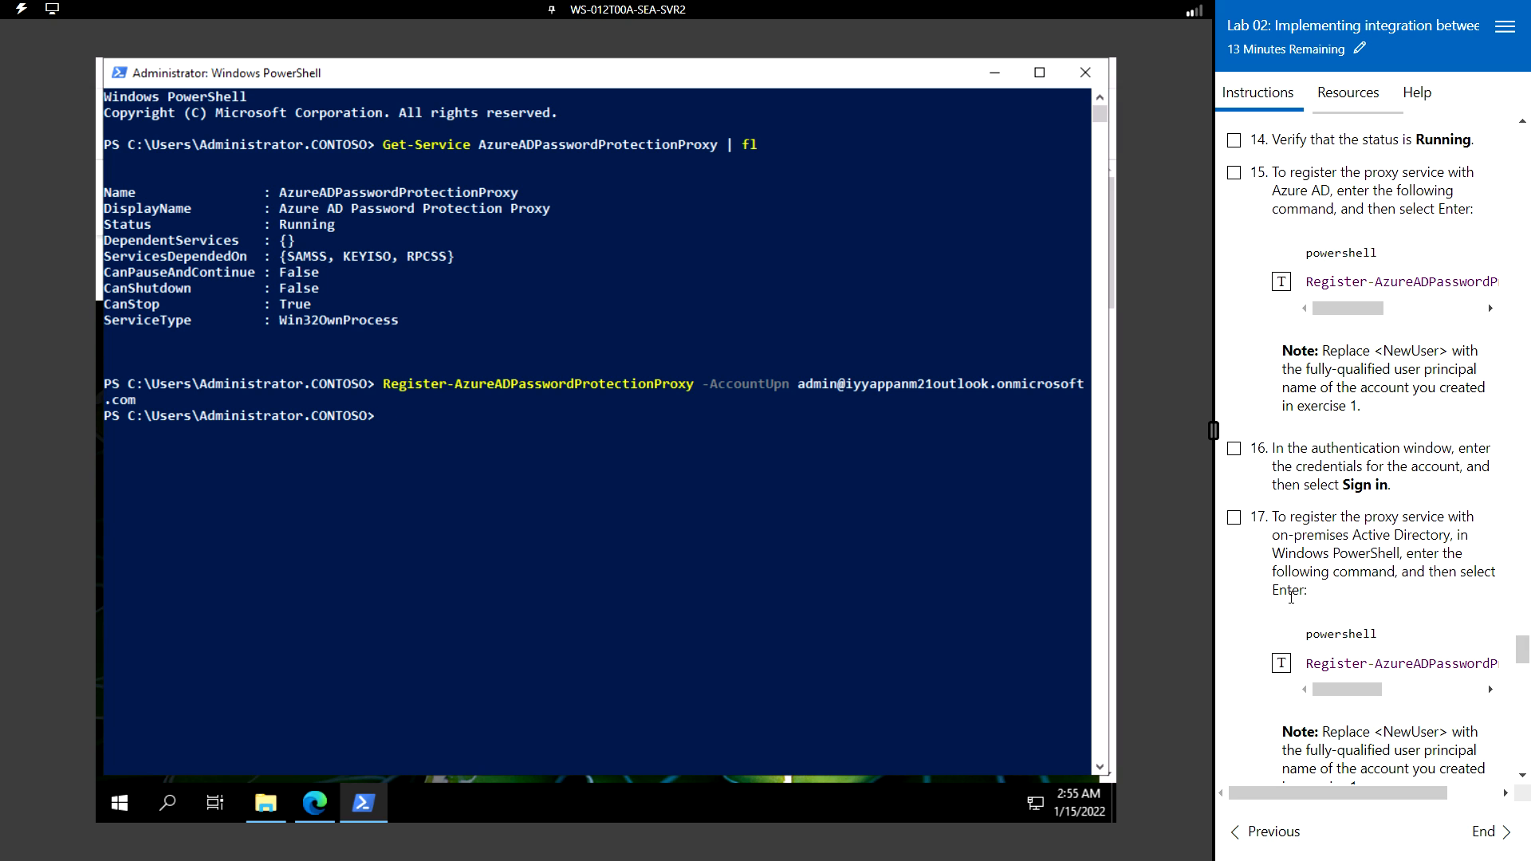
- Run Register-AzureADPasswordProtectionForest with the pasted admin UPN and sign in with the existing admin account
click(1281, 665)
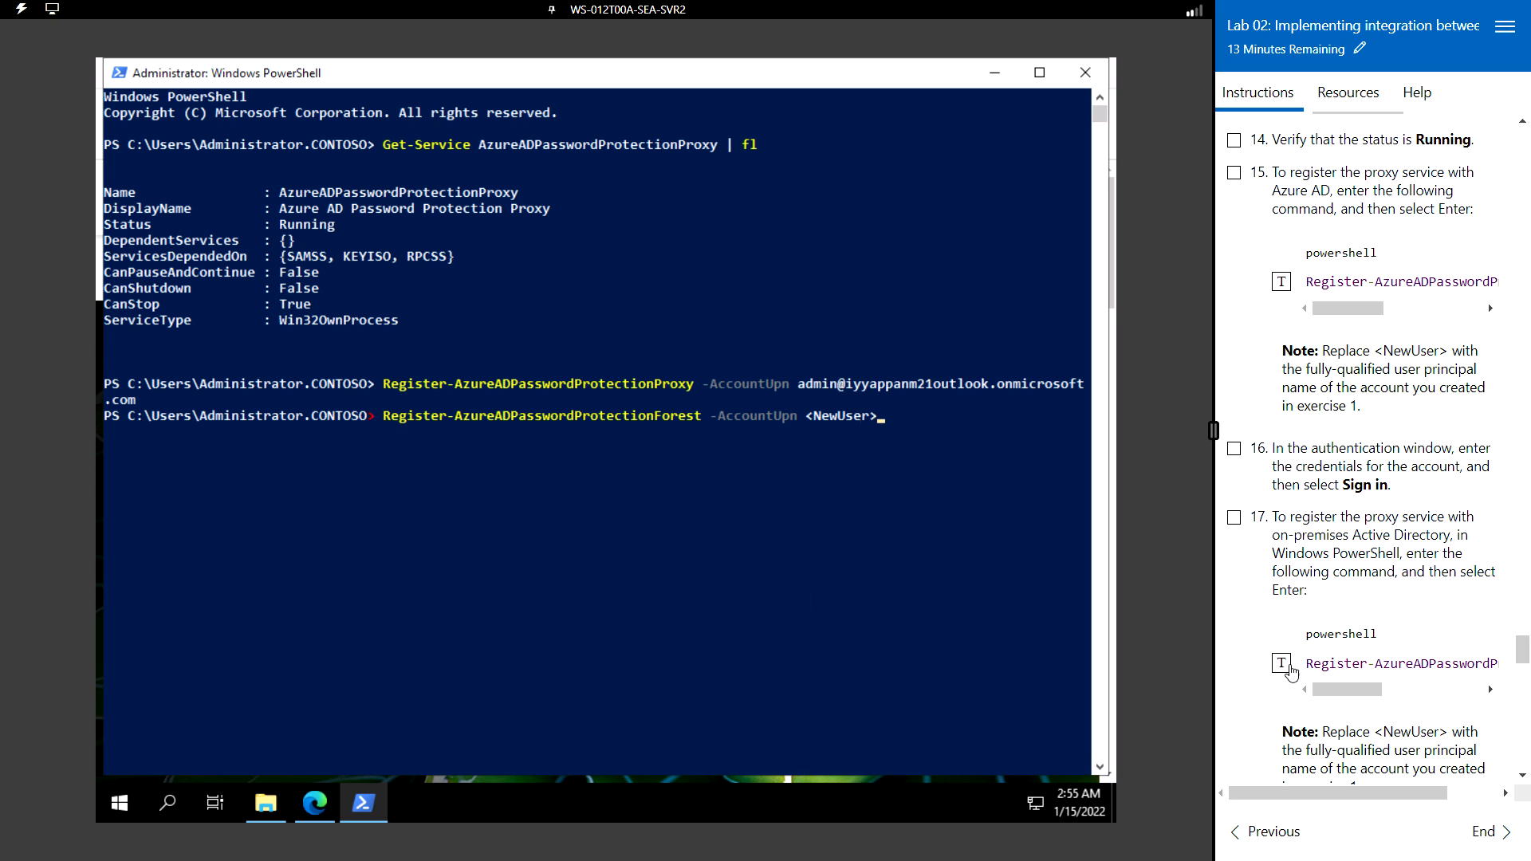
scroll(1298, 682, down, 1)
scroll(1298, 676, down, 1)
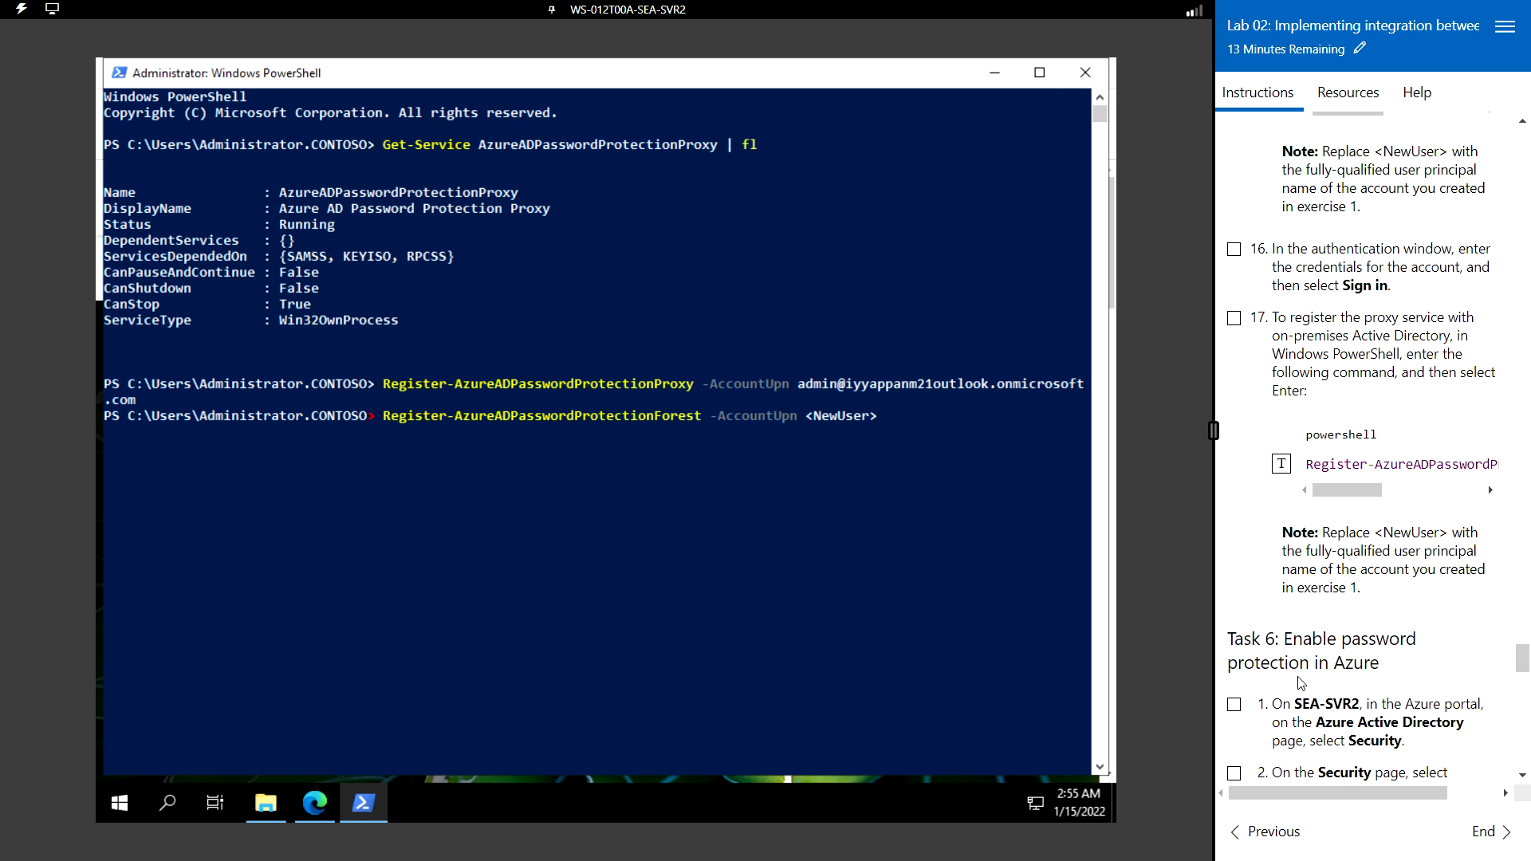
key(BackSpace)
key(BackSpace)
key(BackSpace)
key(BackSpace)
key(BackSpace)
key(BackSpace)
key(ctrl+v)
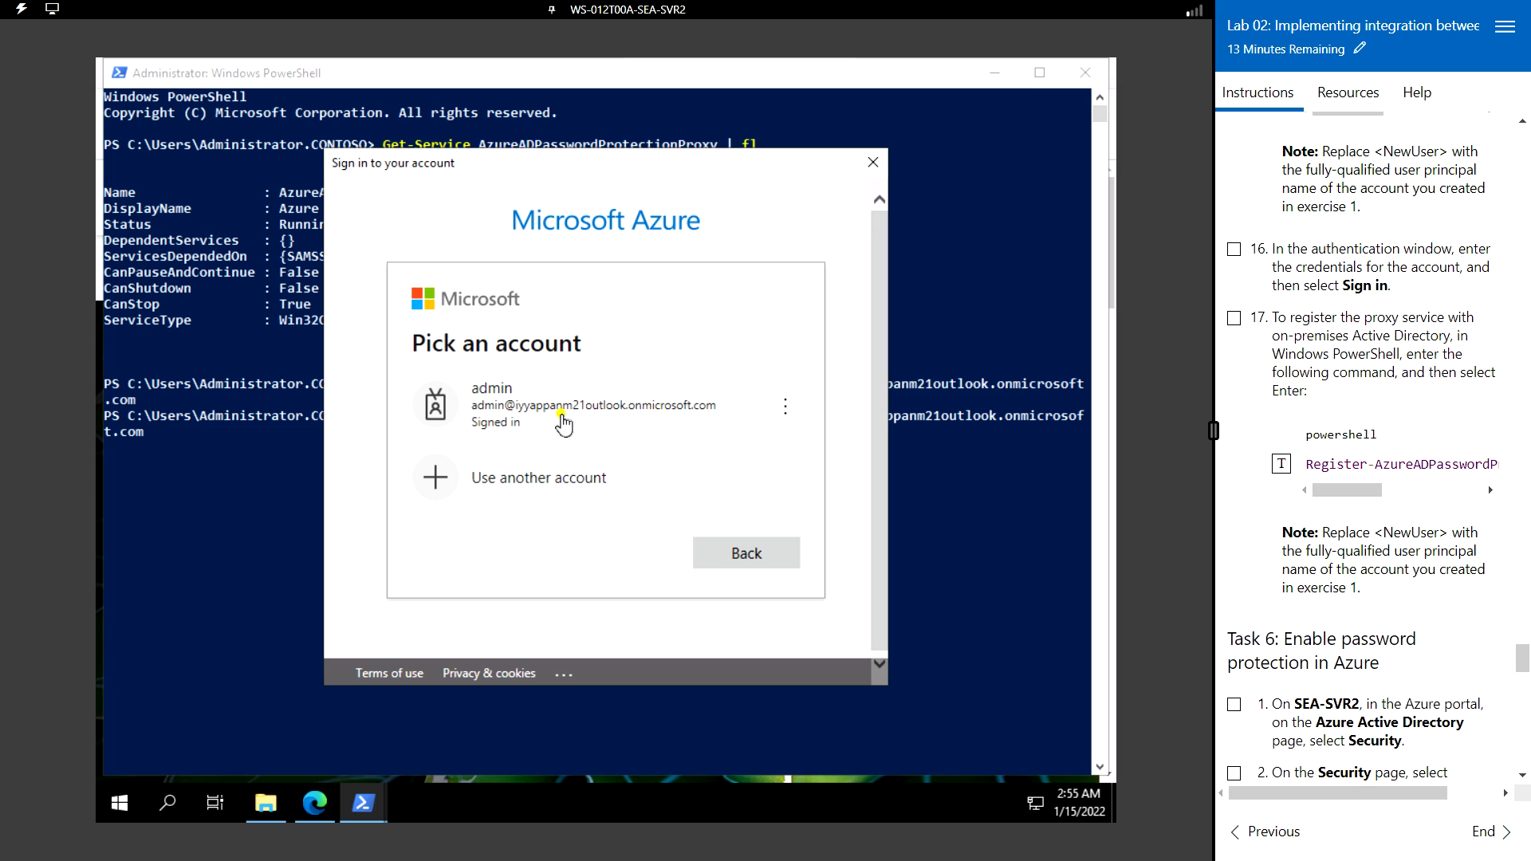
click(564, 418)
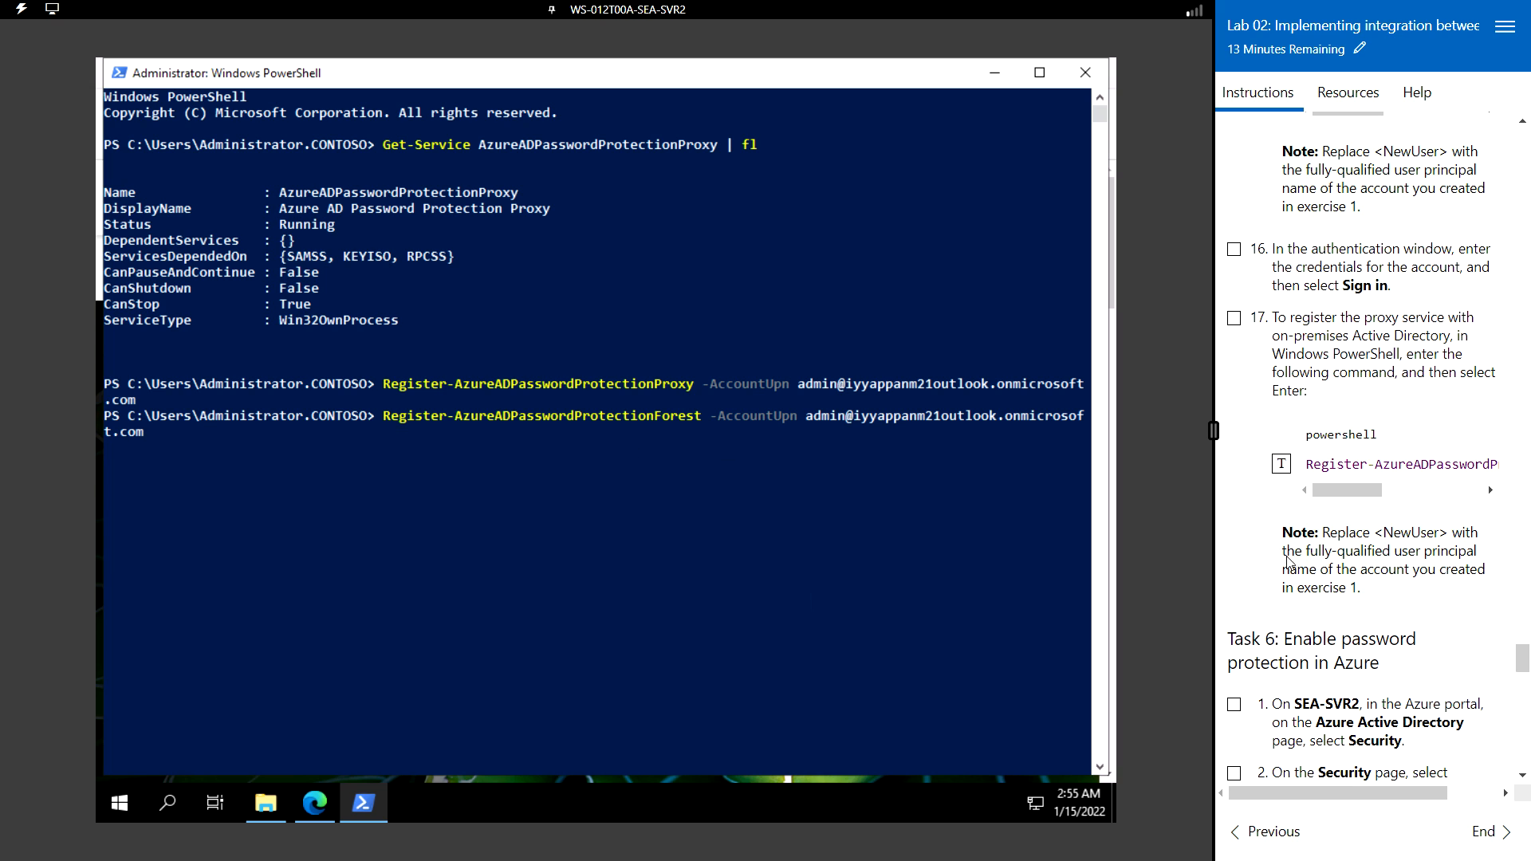
scroll(1299, 560, down, 3)
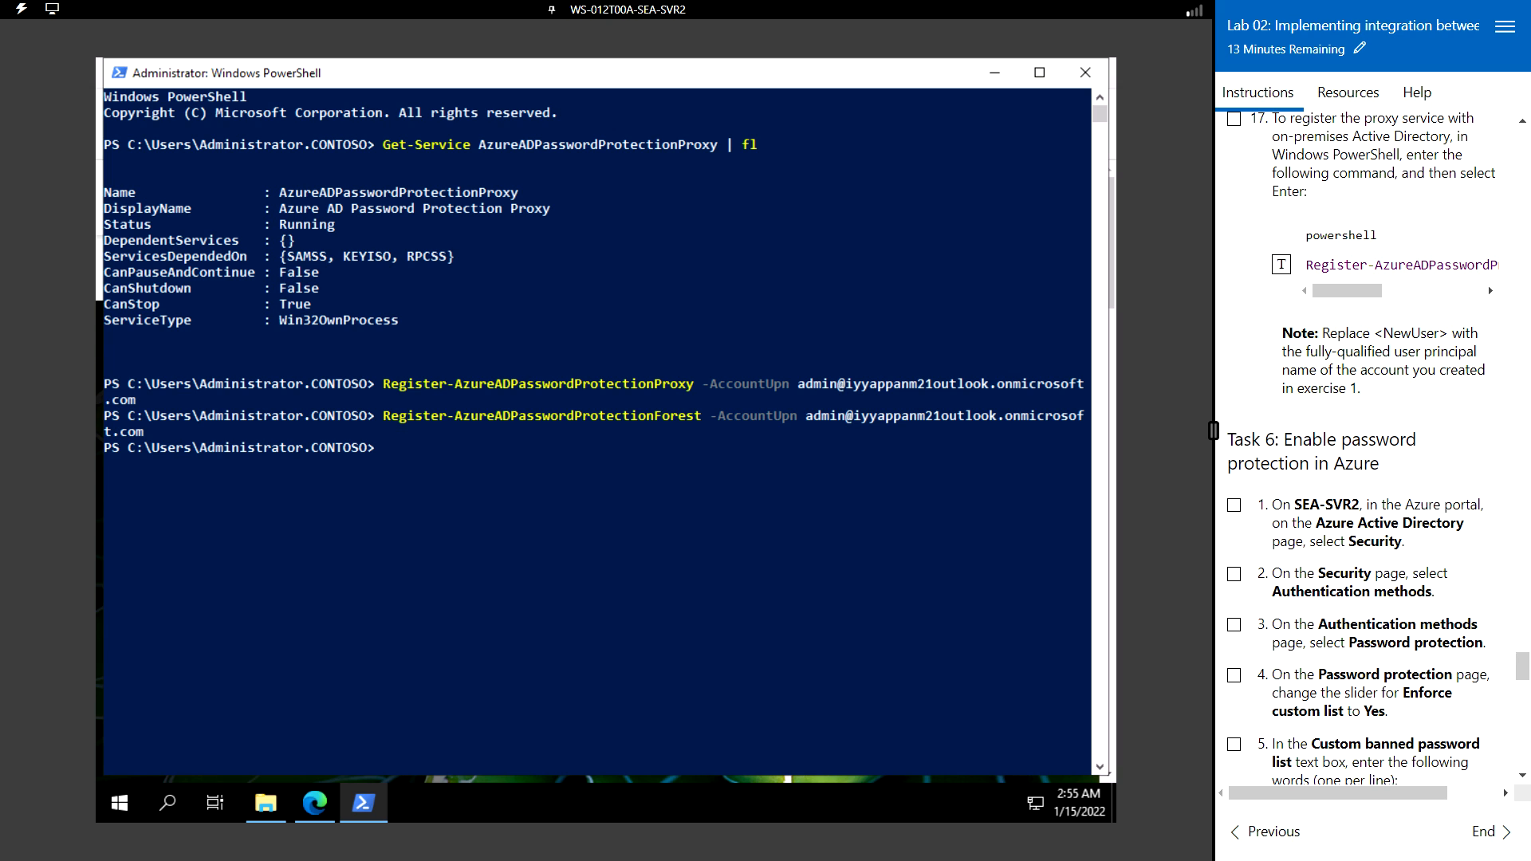
scroll(1289, 359, down, 3)
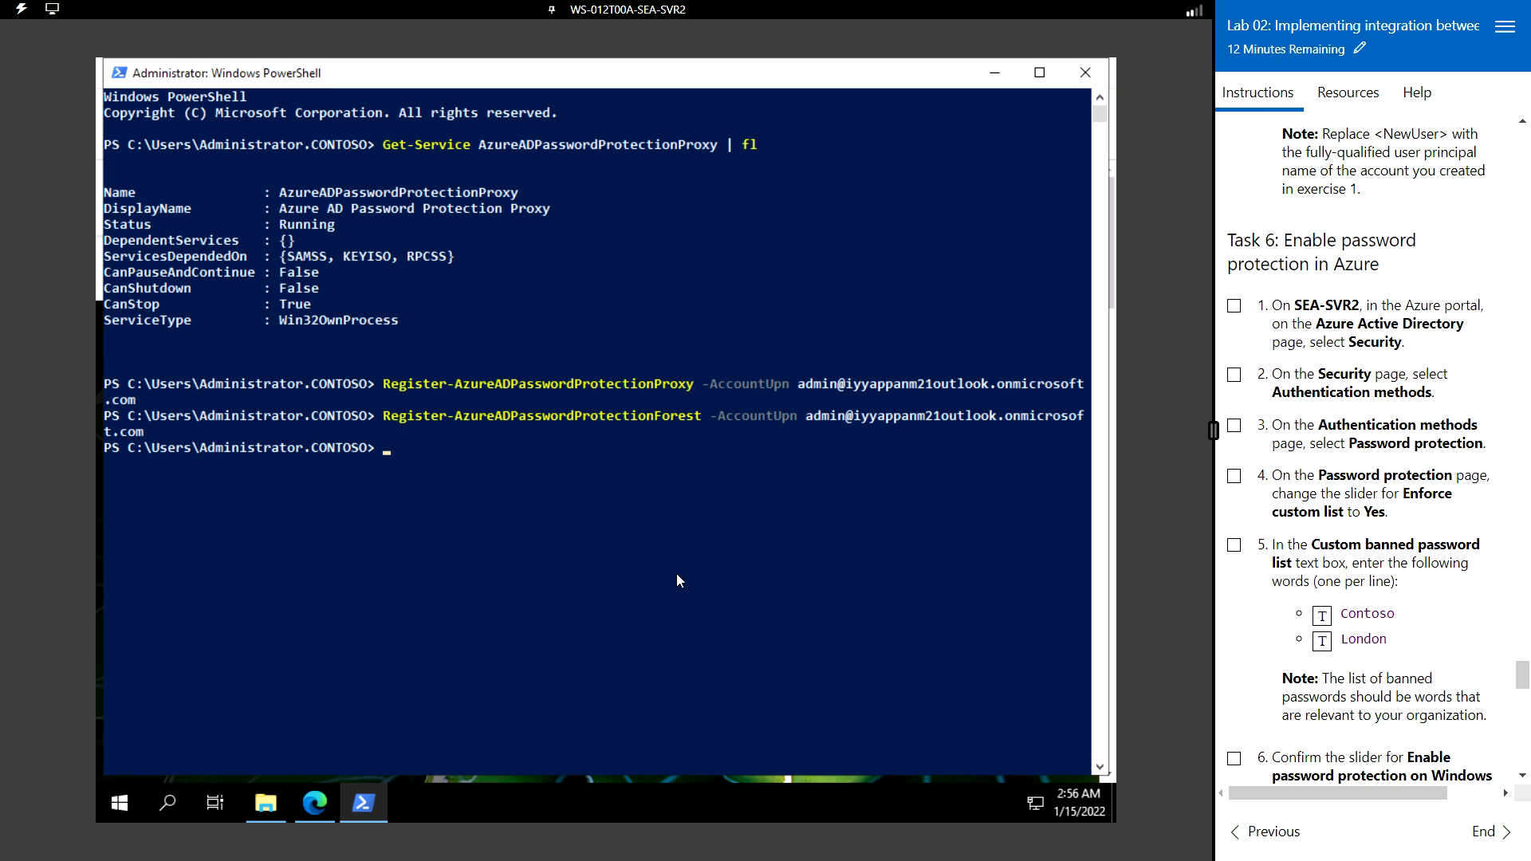
- Return to the Azure portal home page and open Azure Active Directory from recent searches
click(315, 803)
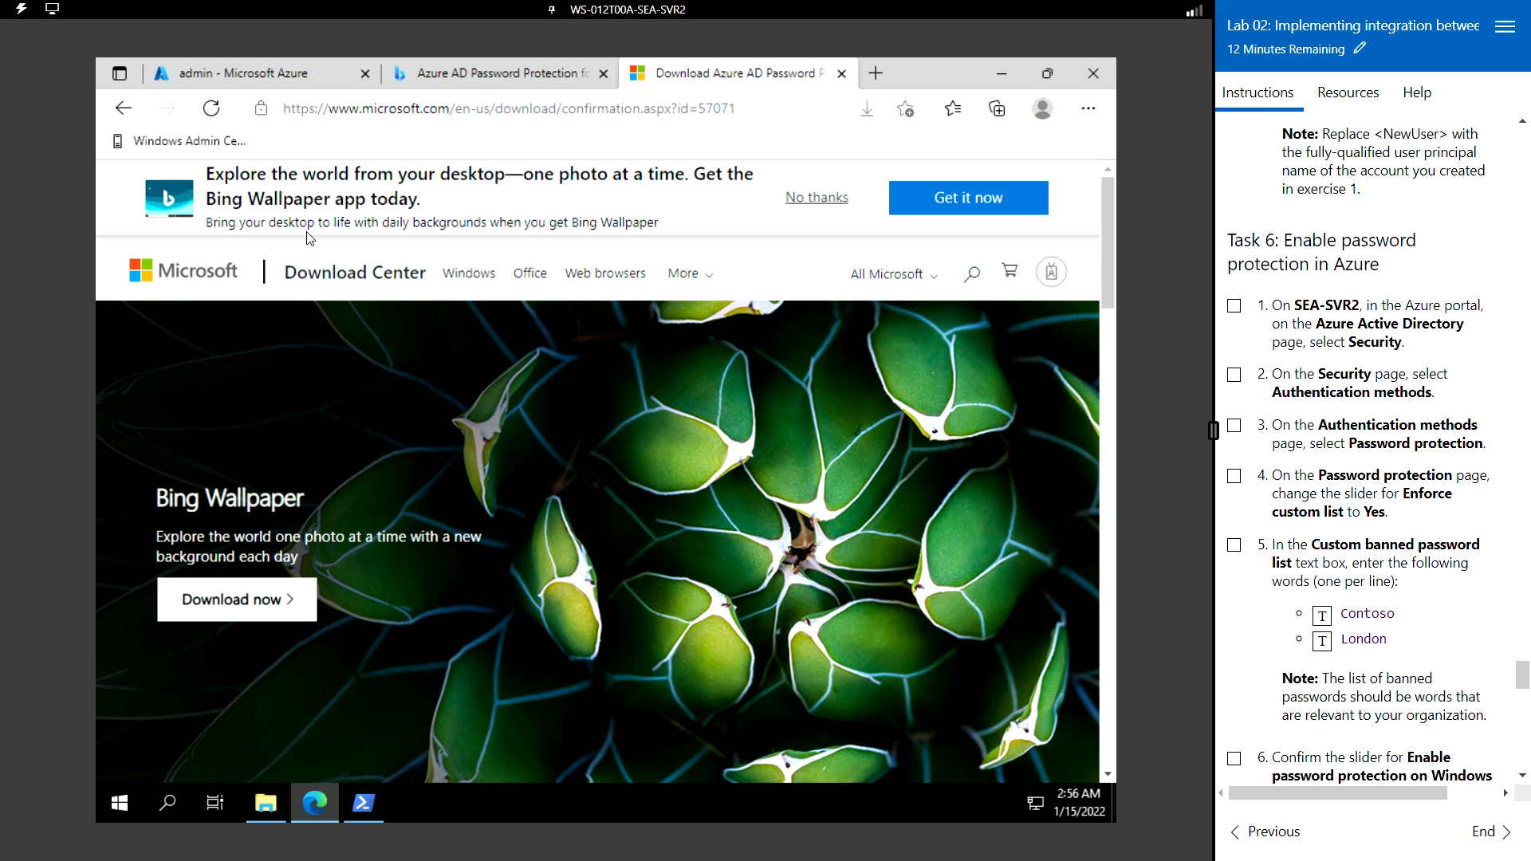
click(271, 72)
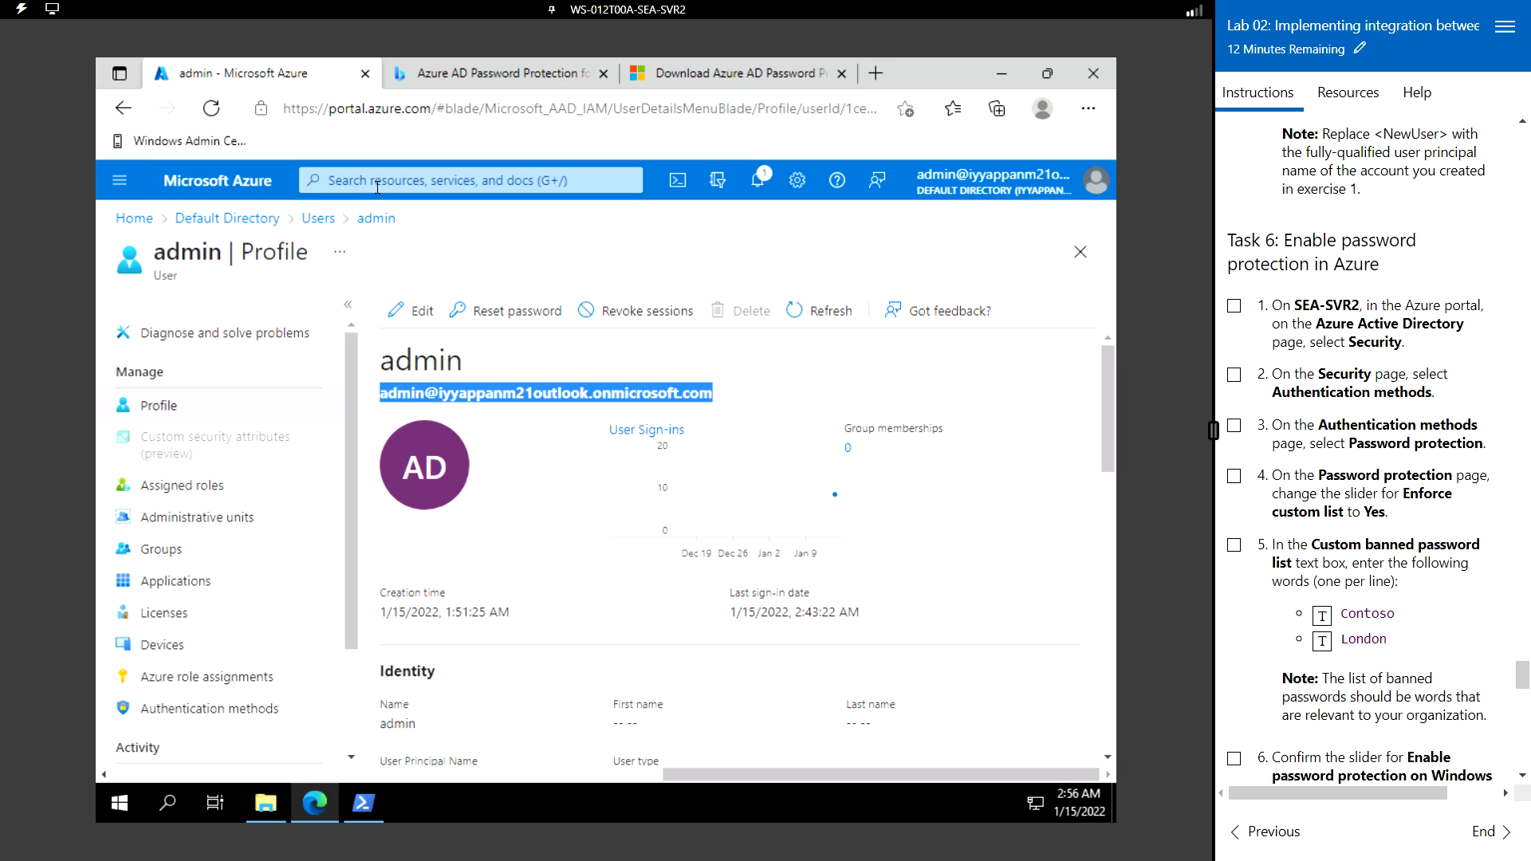
click(211, 182)
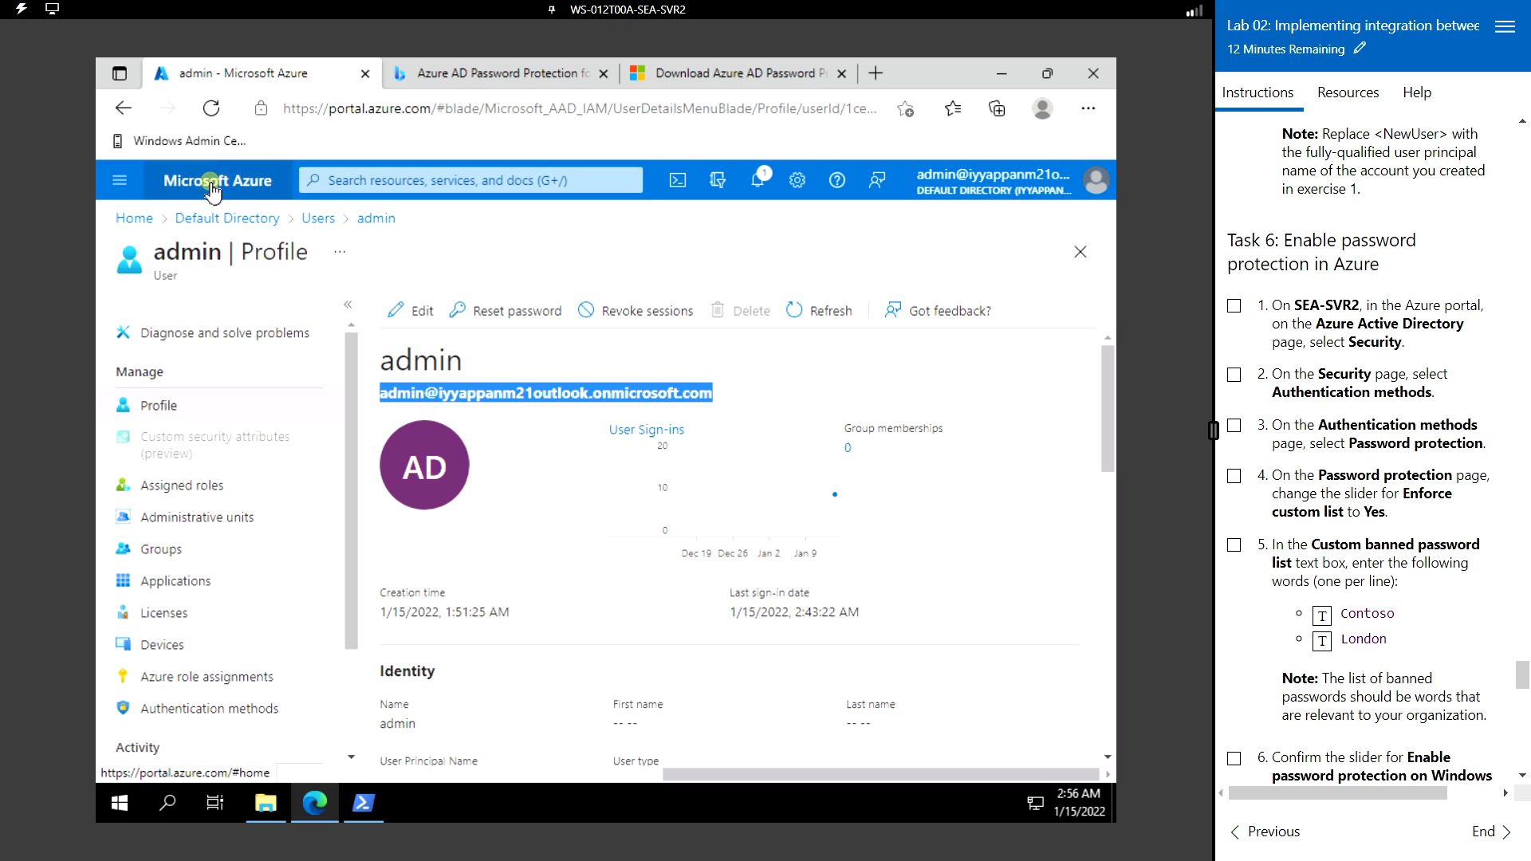
click(381, 177)
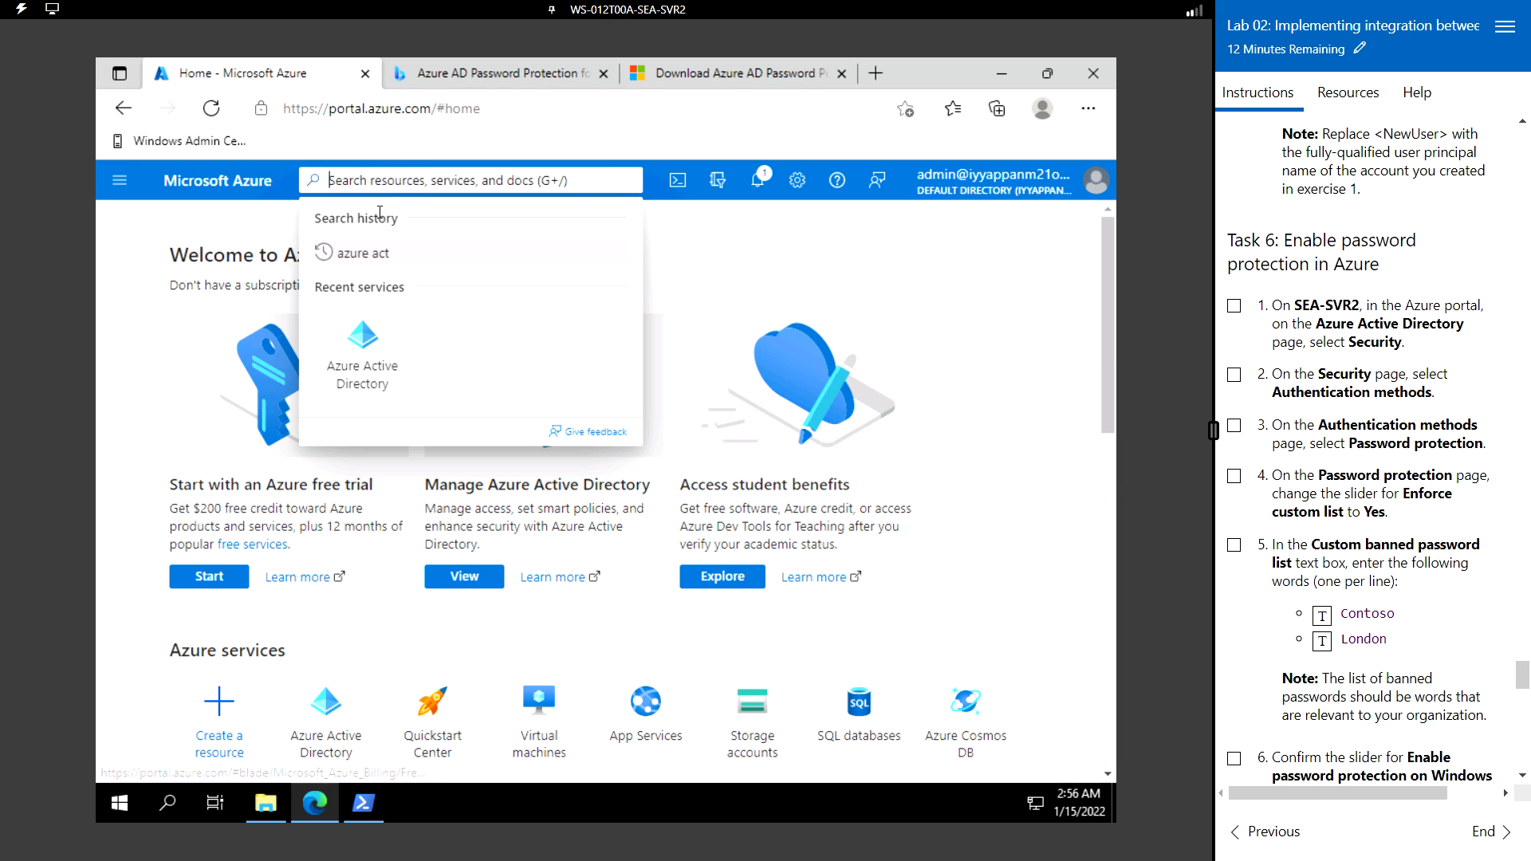
click(363, 253)
click(390, 255)
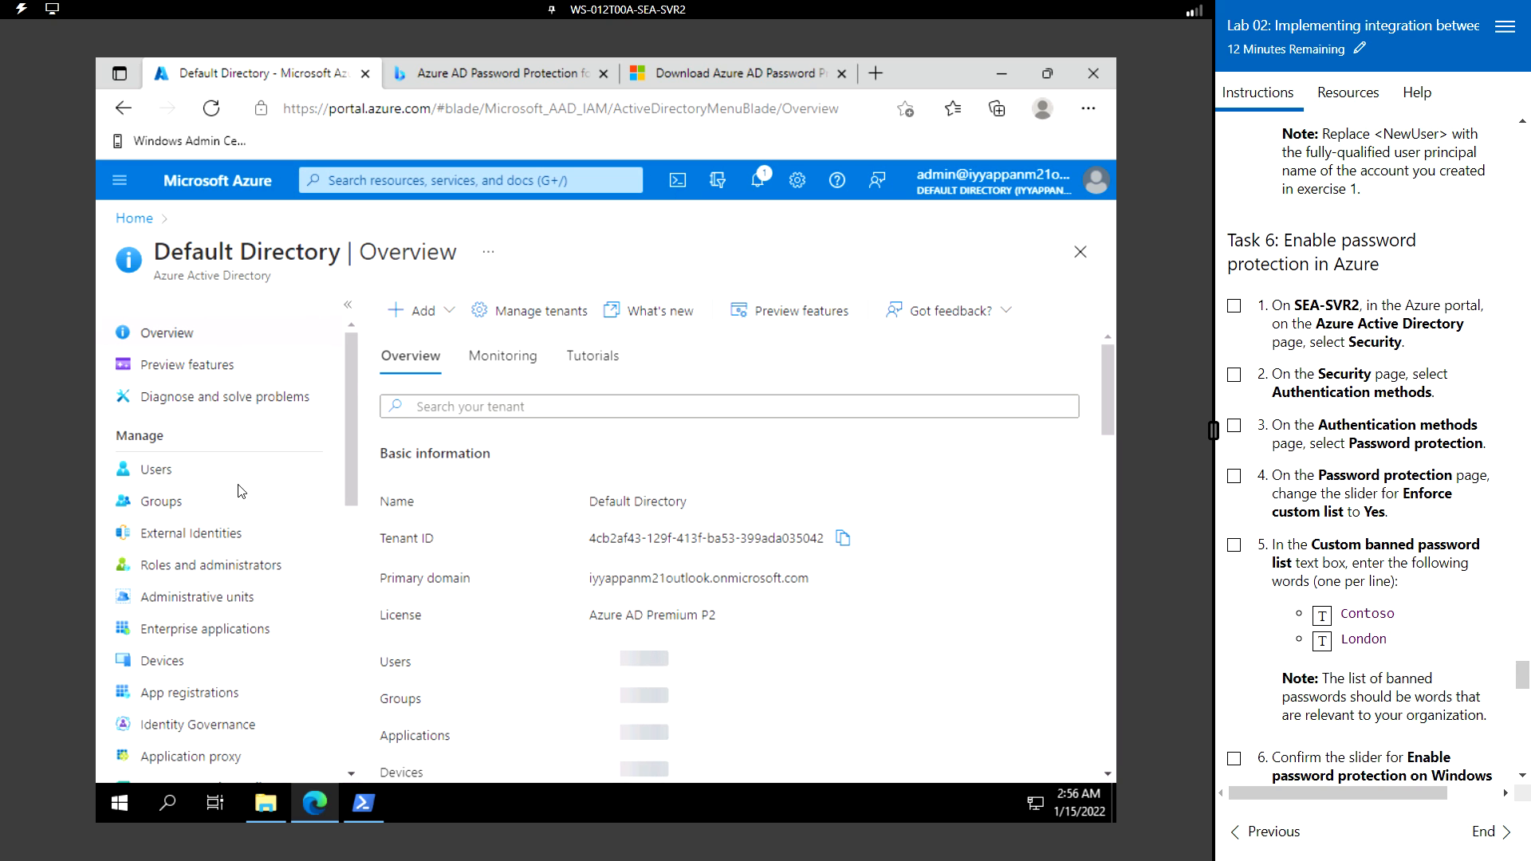
- Open the Default Directory's Security page from the left menu
scroll(247, 637, down, 3)
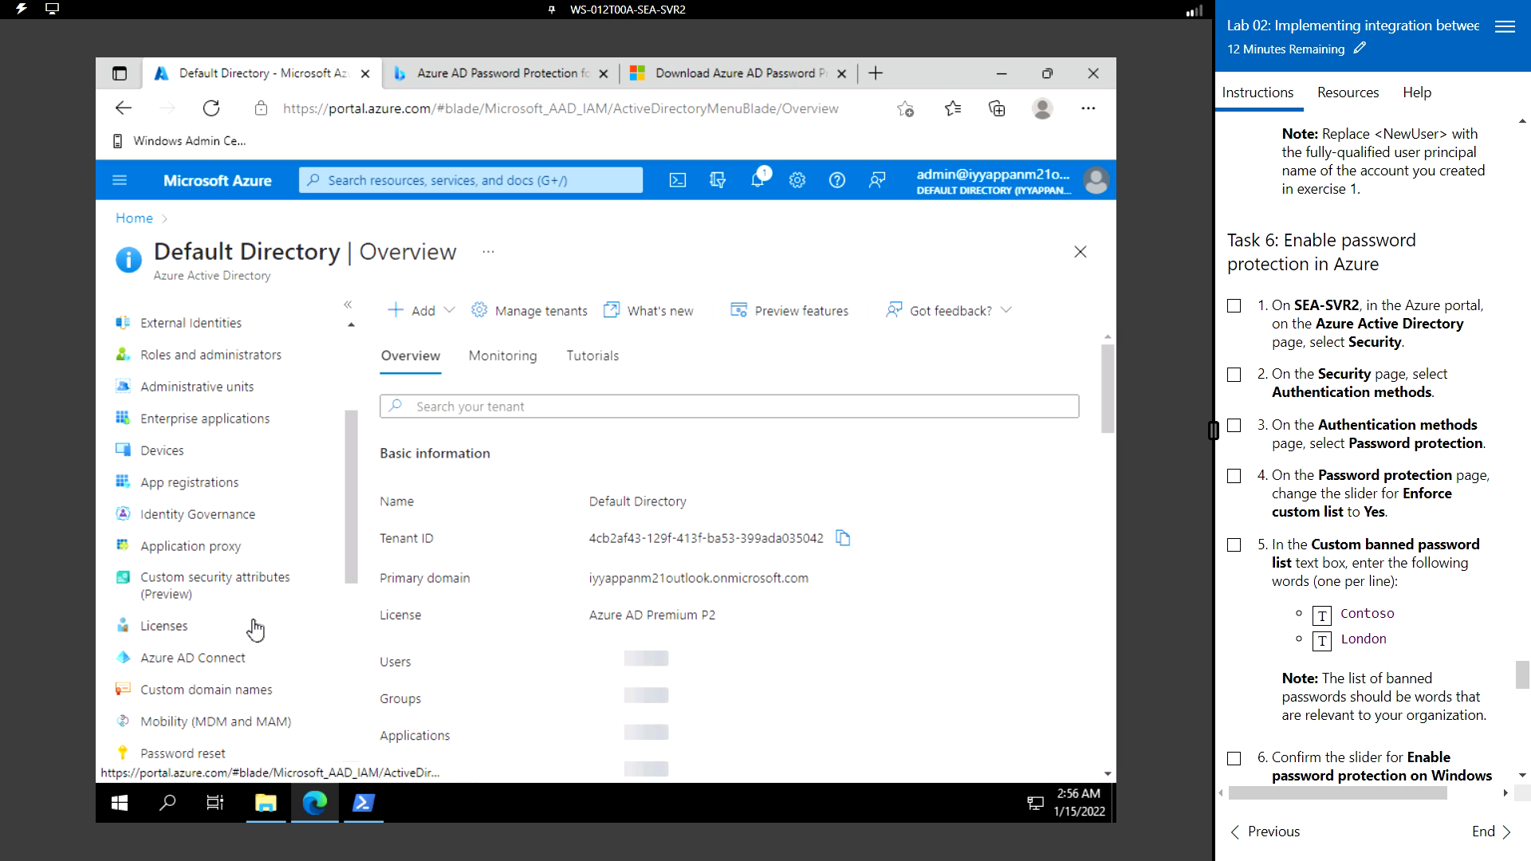
scroll(251, 634, down, 3)
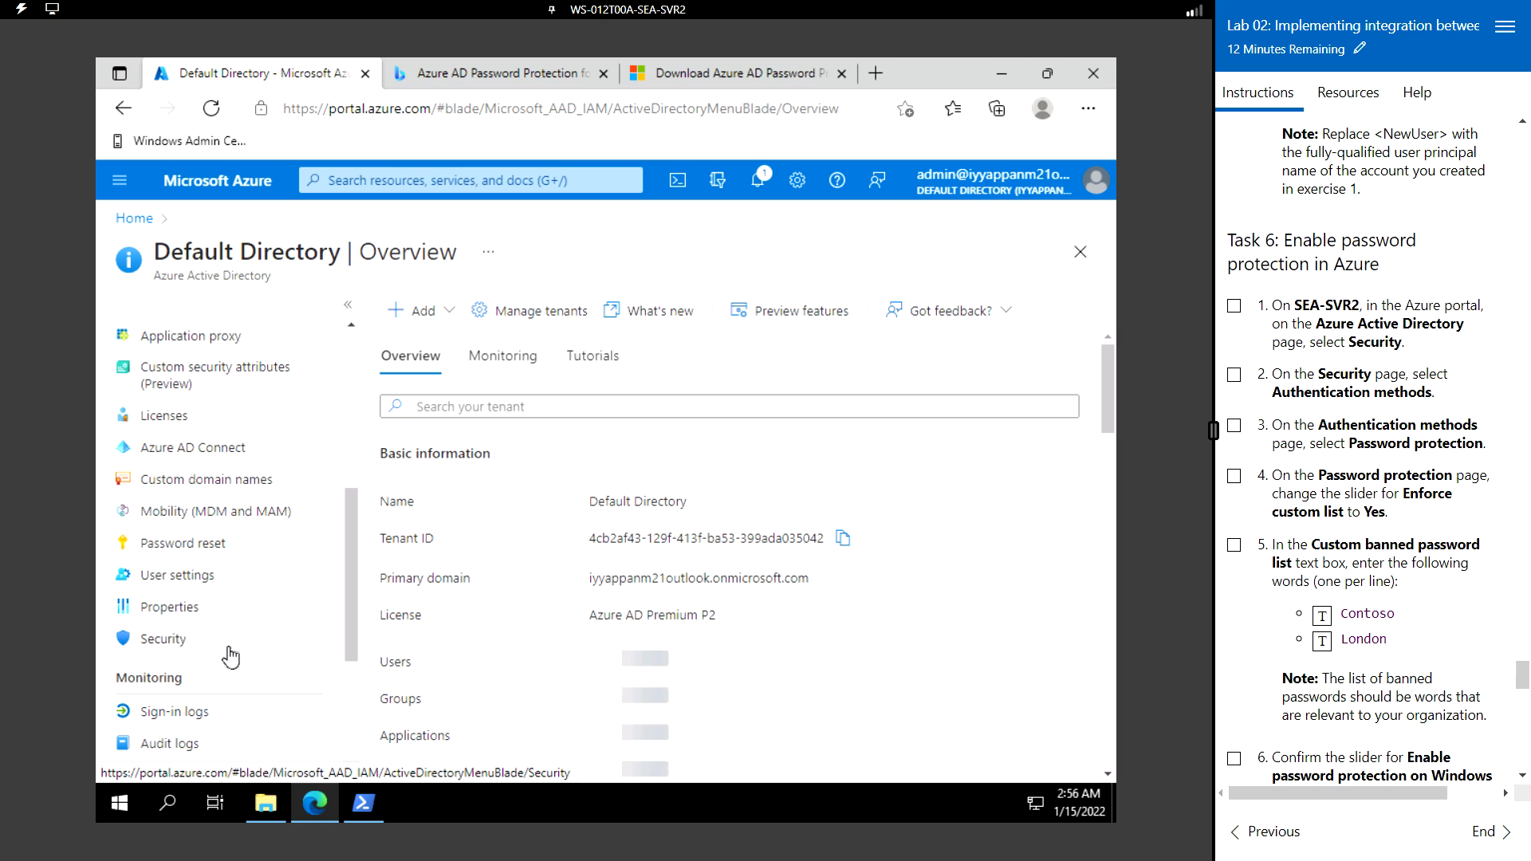
click(210, 644)
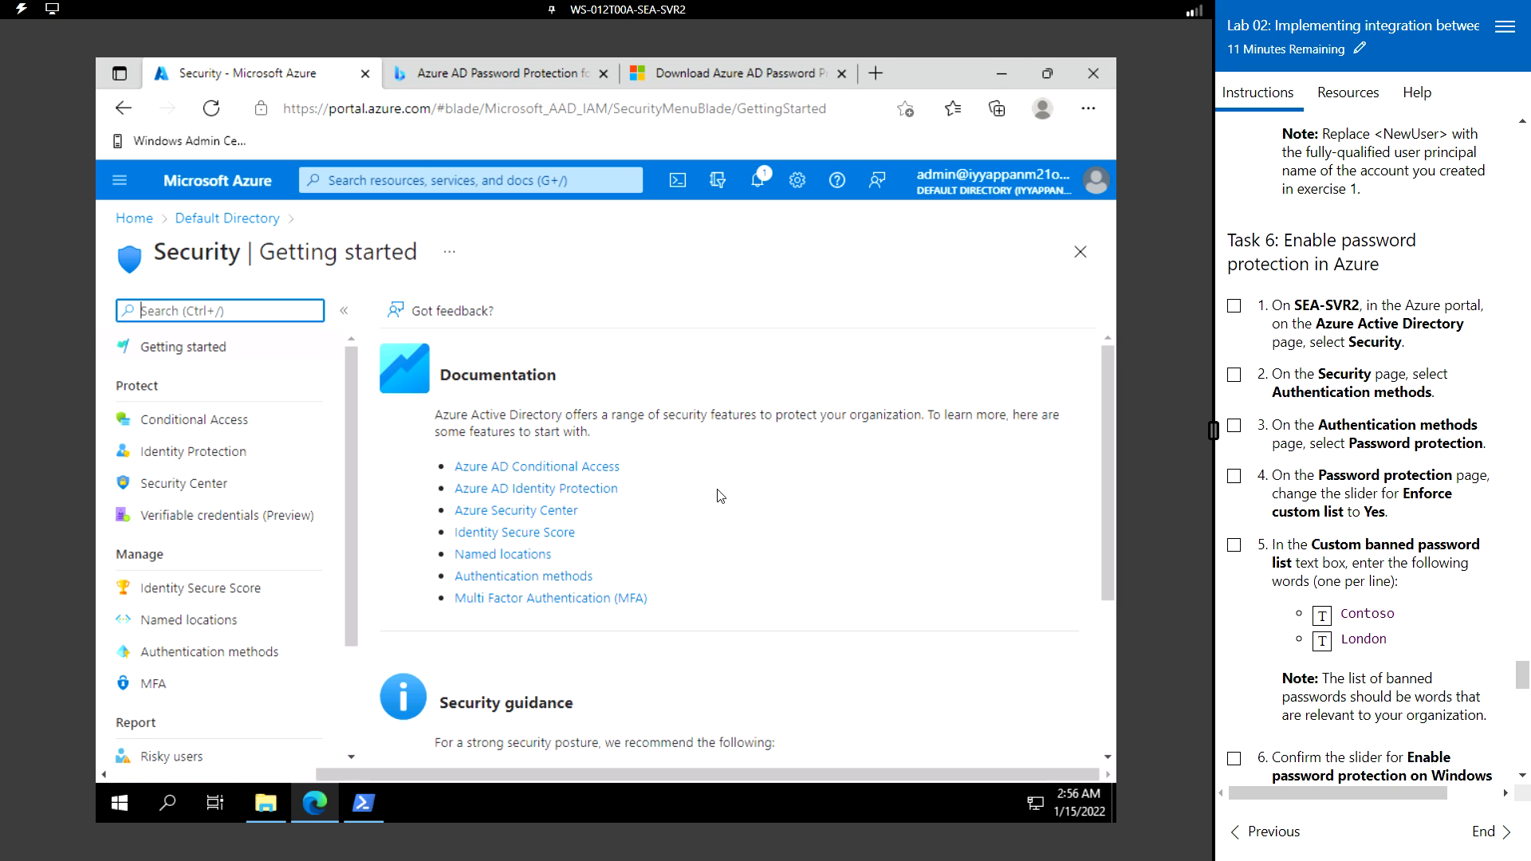
scroll(720, 496, down, 2)
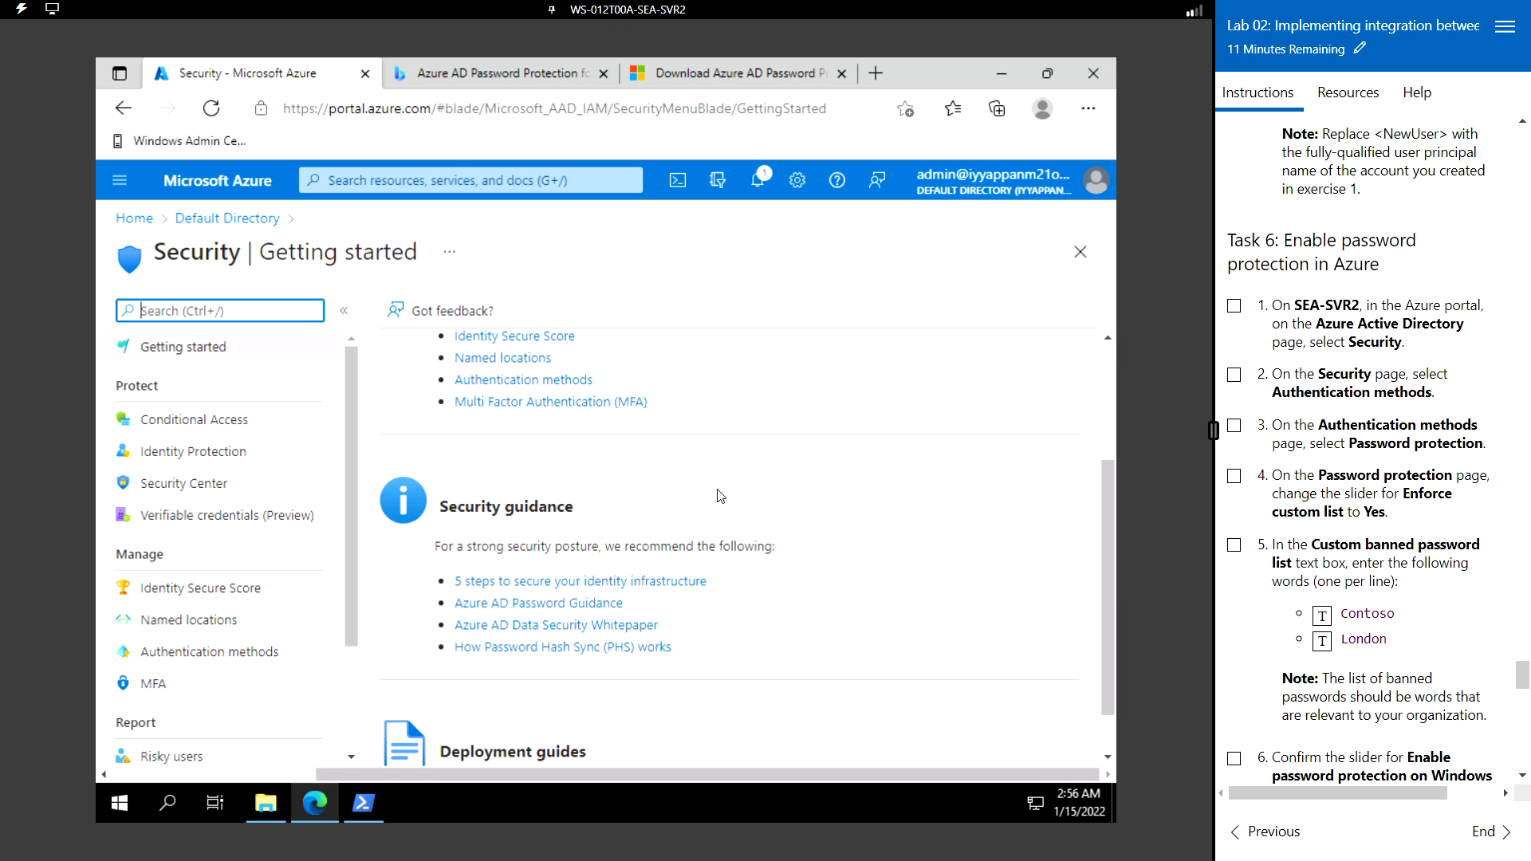
scroll(720, 496, down, 1)
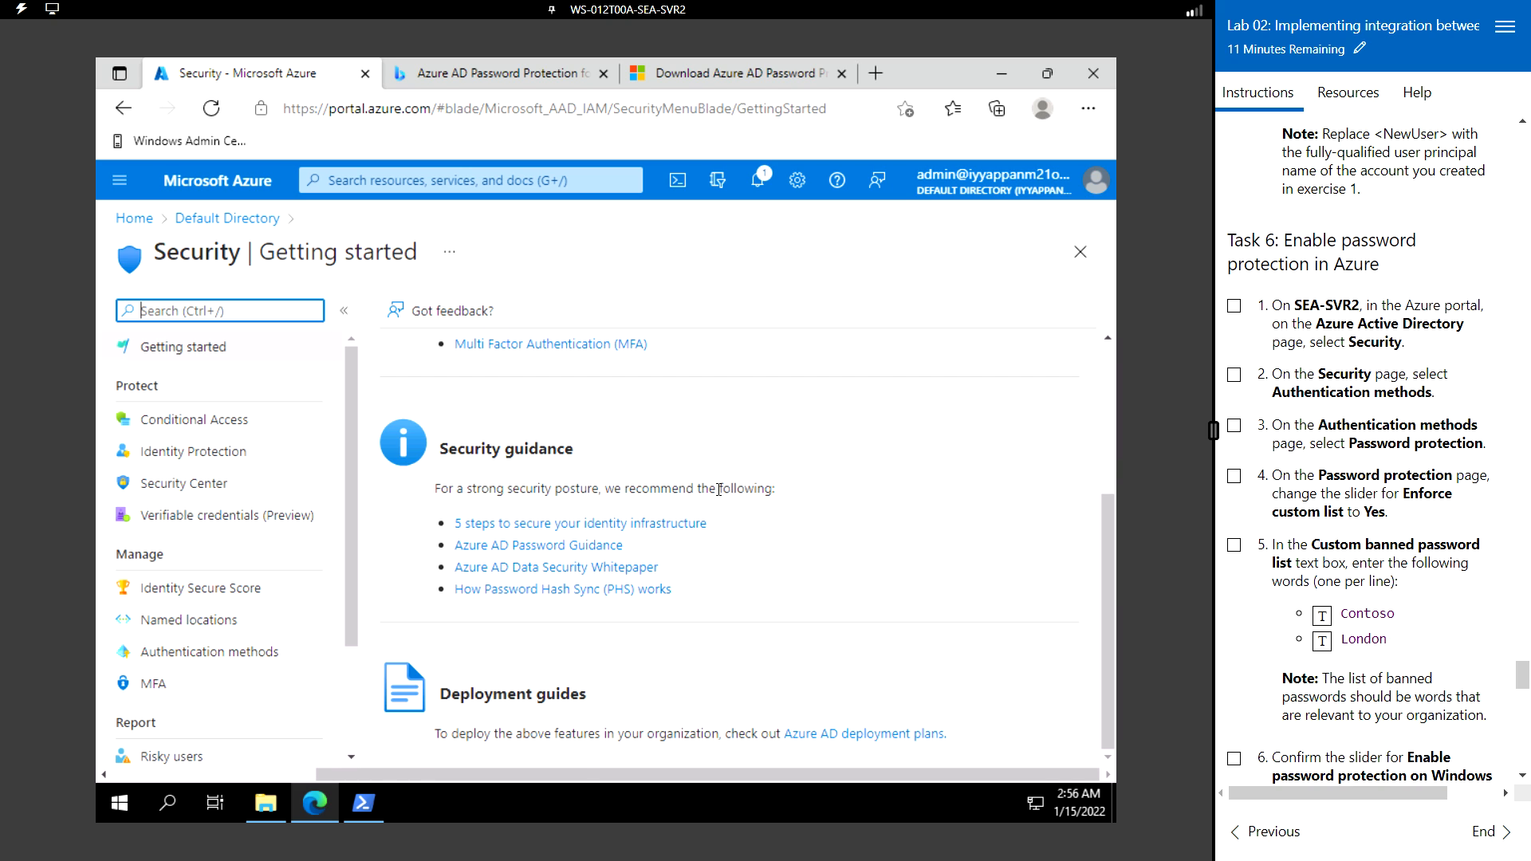
scroll(720, 490, up, 3)
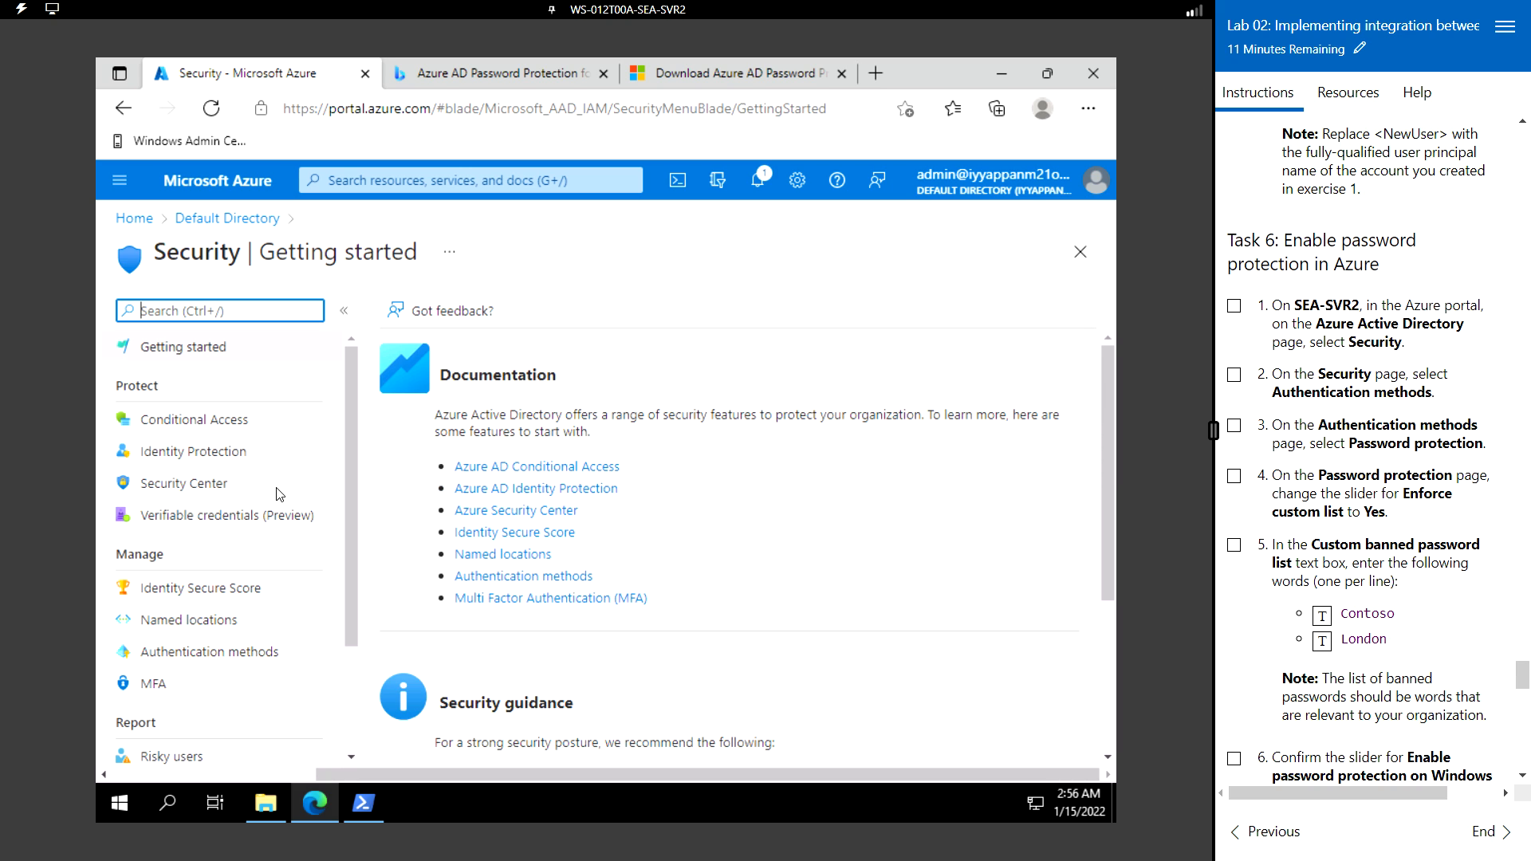
- Under Authentication methods > Password protection, set Enforce custom list to Yes
click(196, 658)
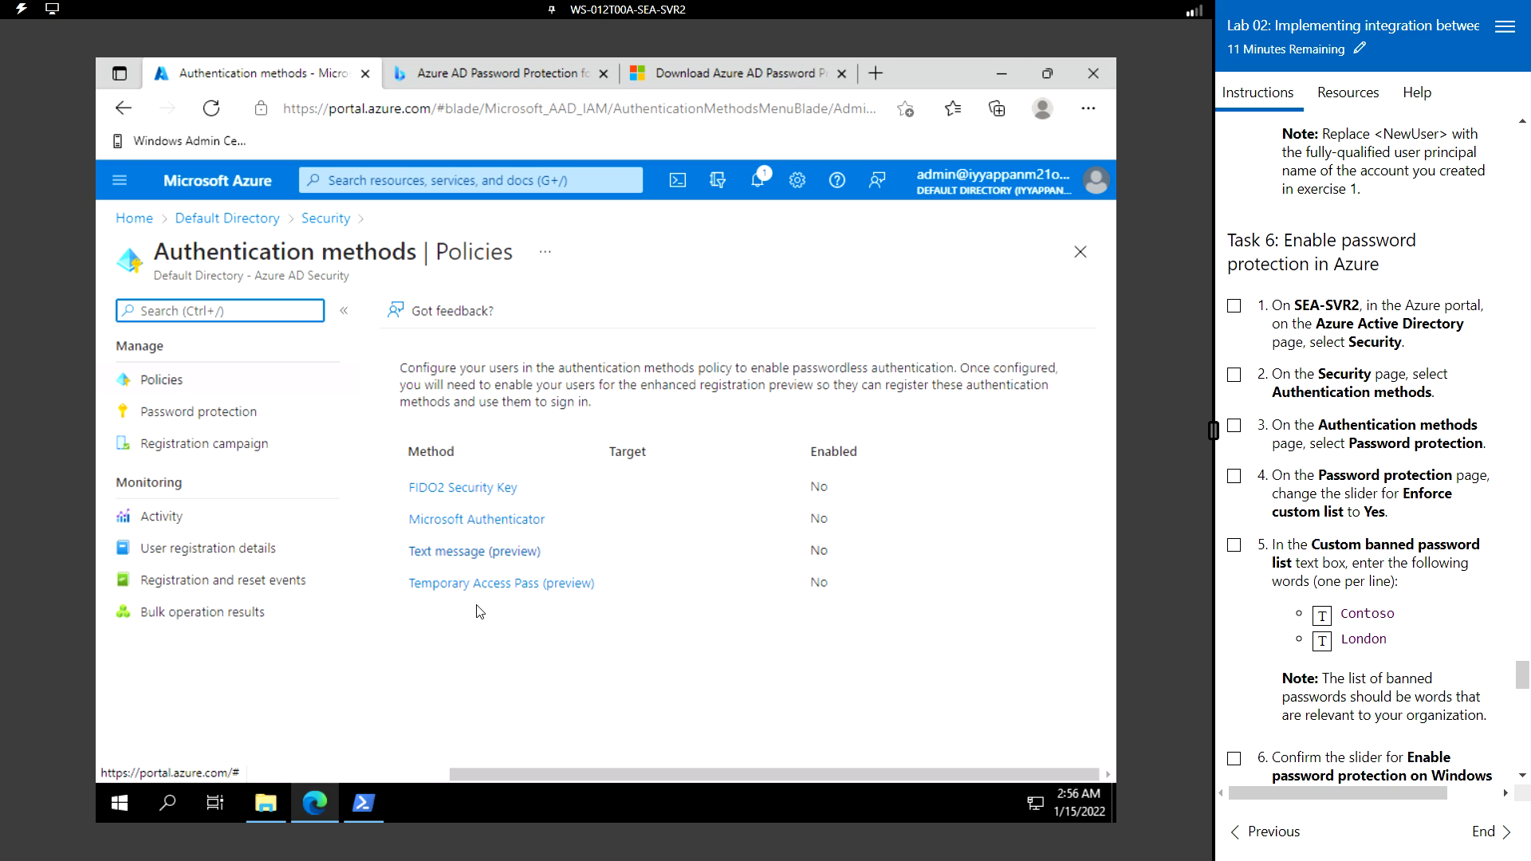
click(201, 415)
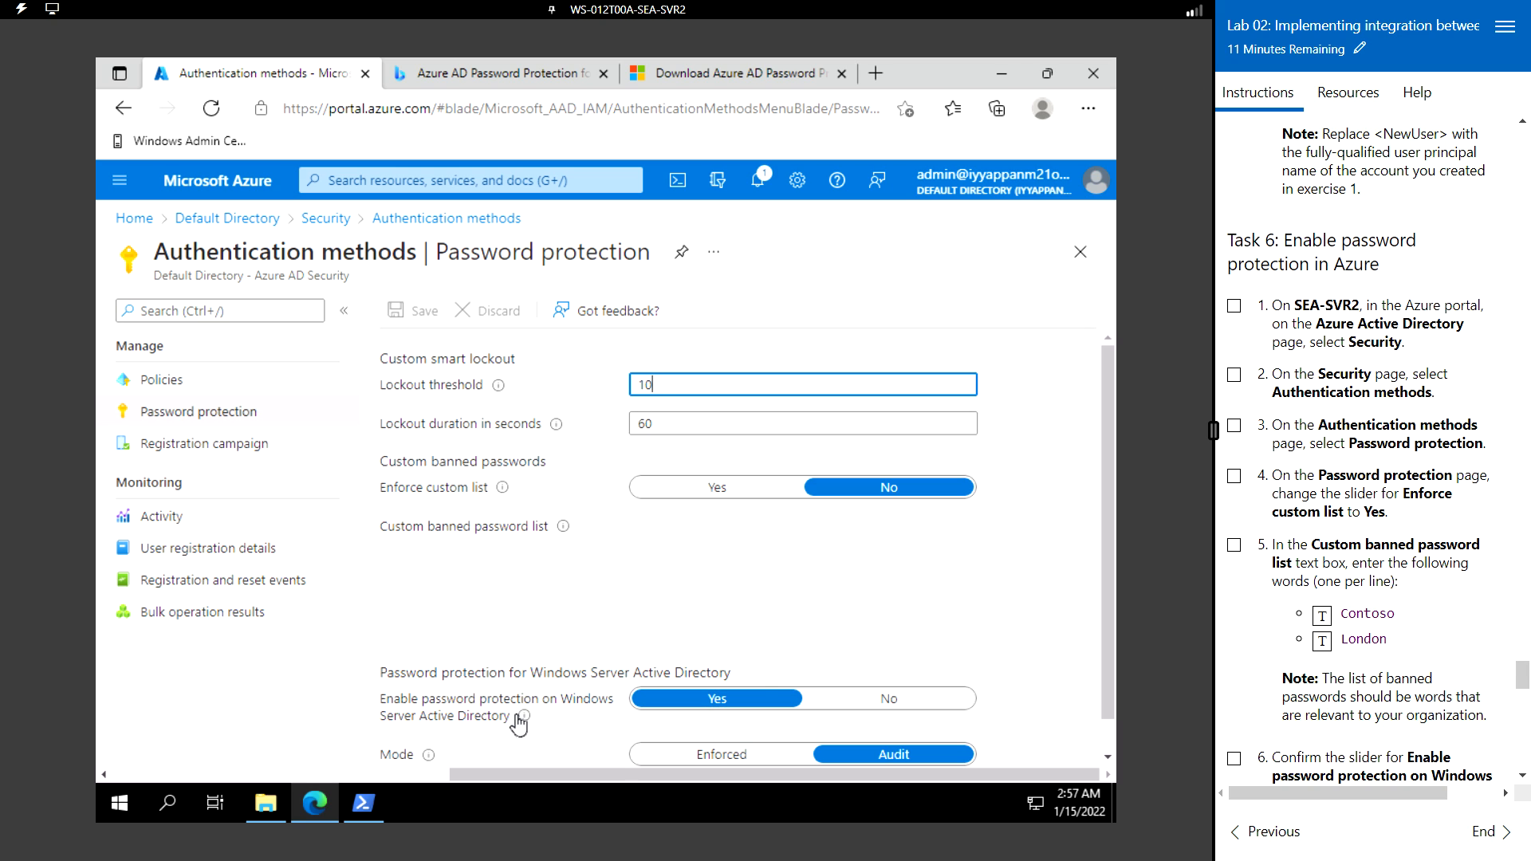
scroll(437, 600, down, 1)
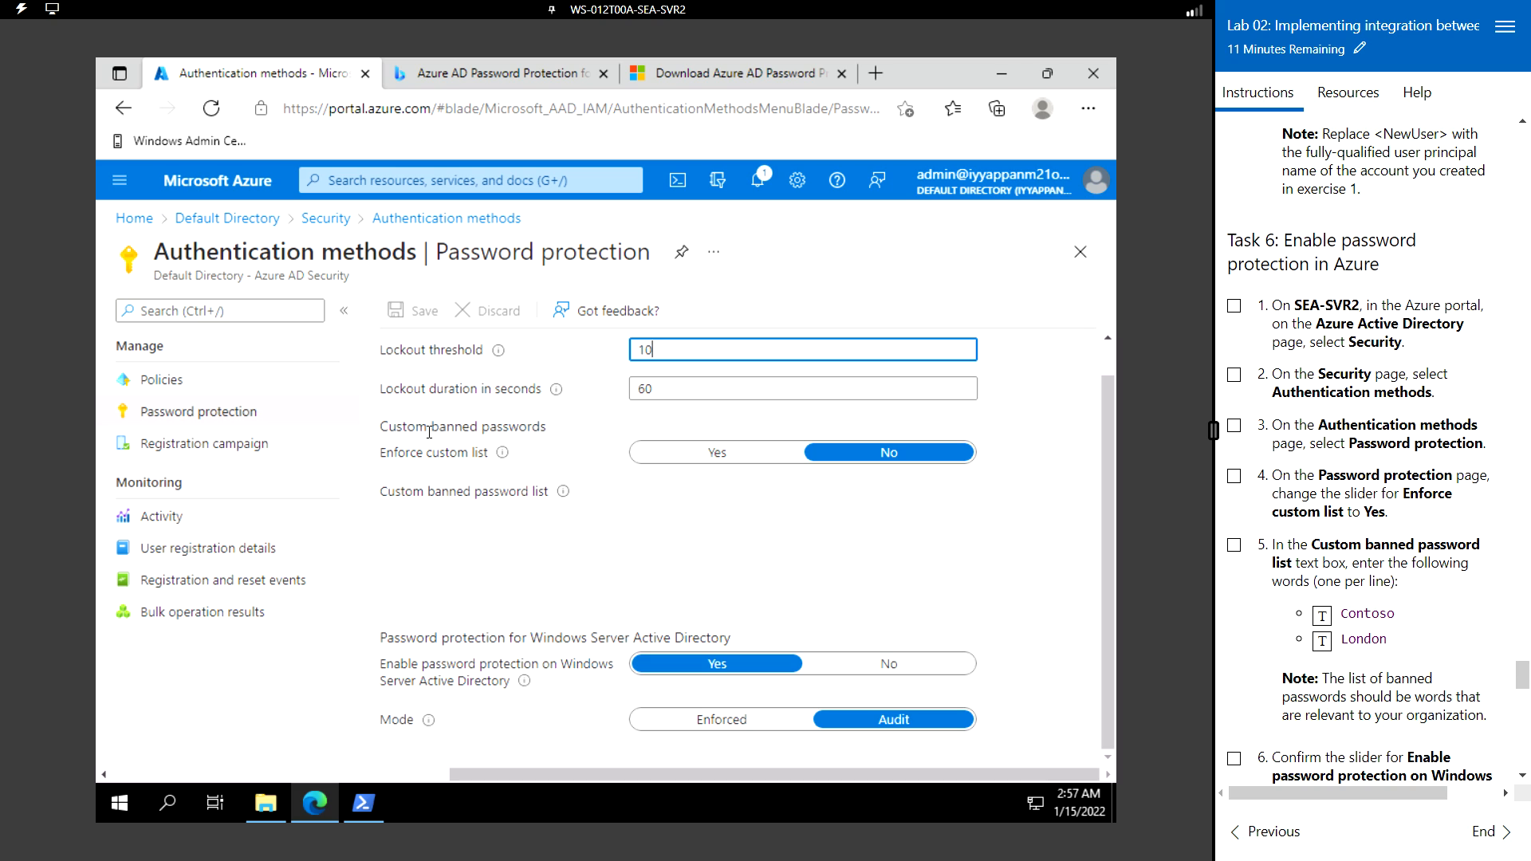
click(723, 455)
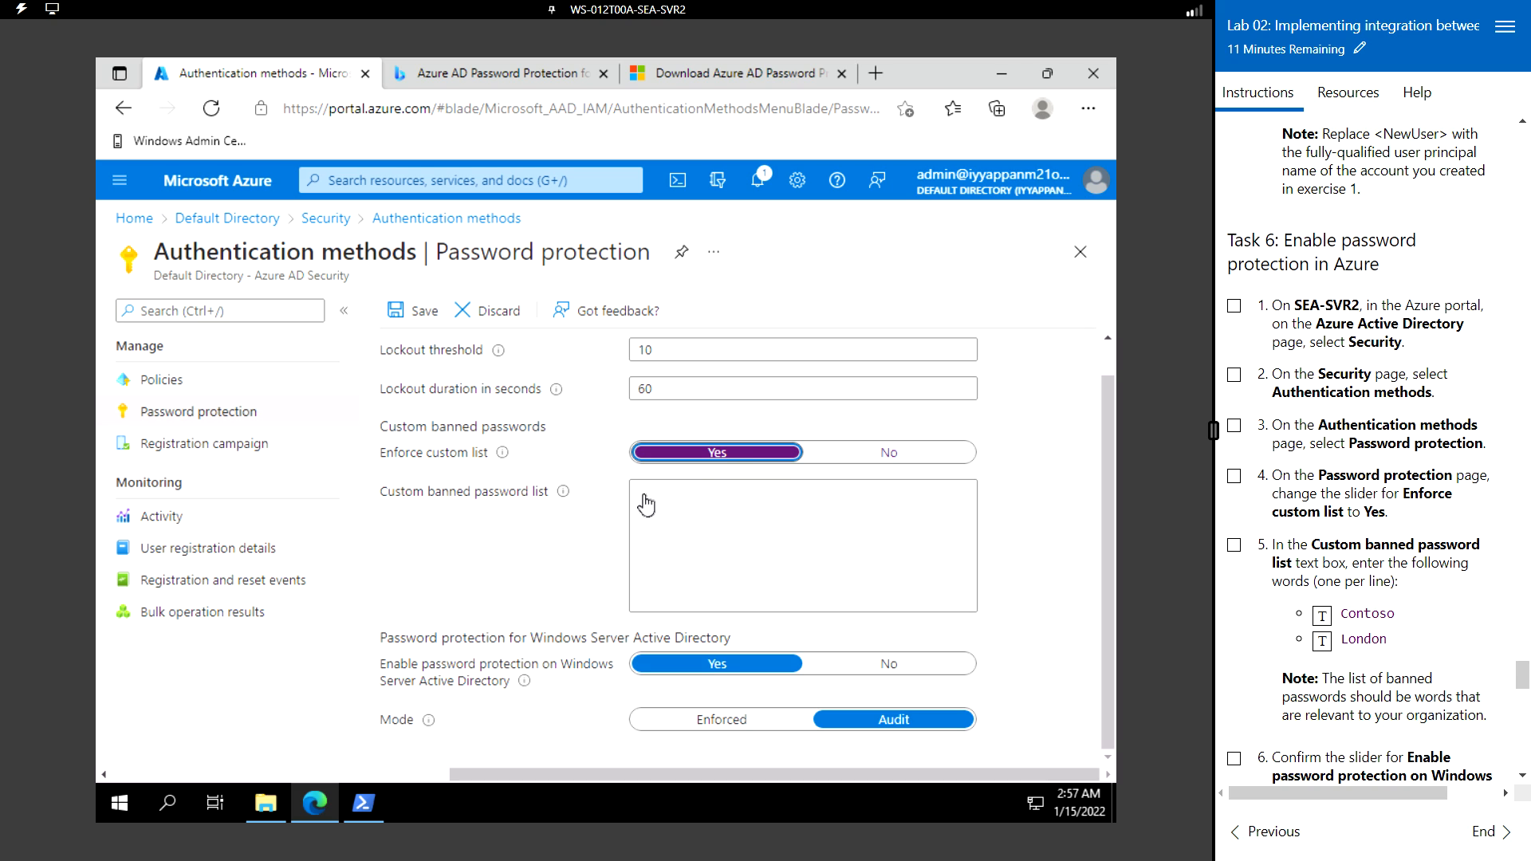
- Extend the lab session by 15 minutes and dismiss the extension notice
click(690, 504)
click(1360, 739)
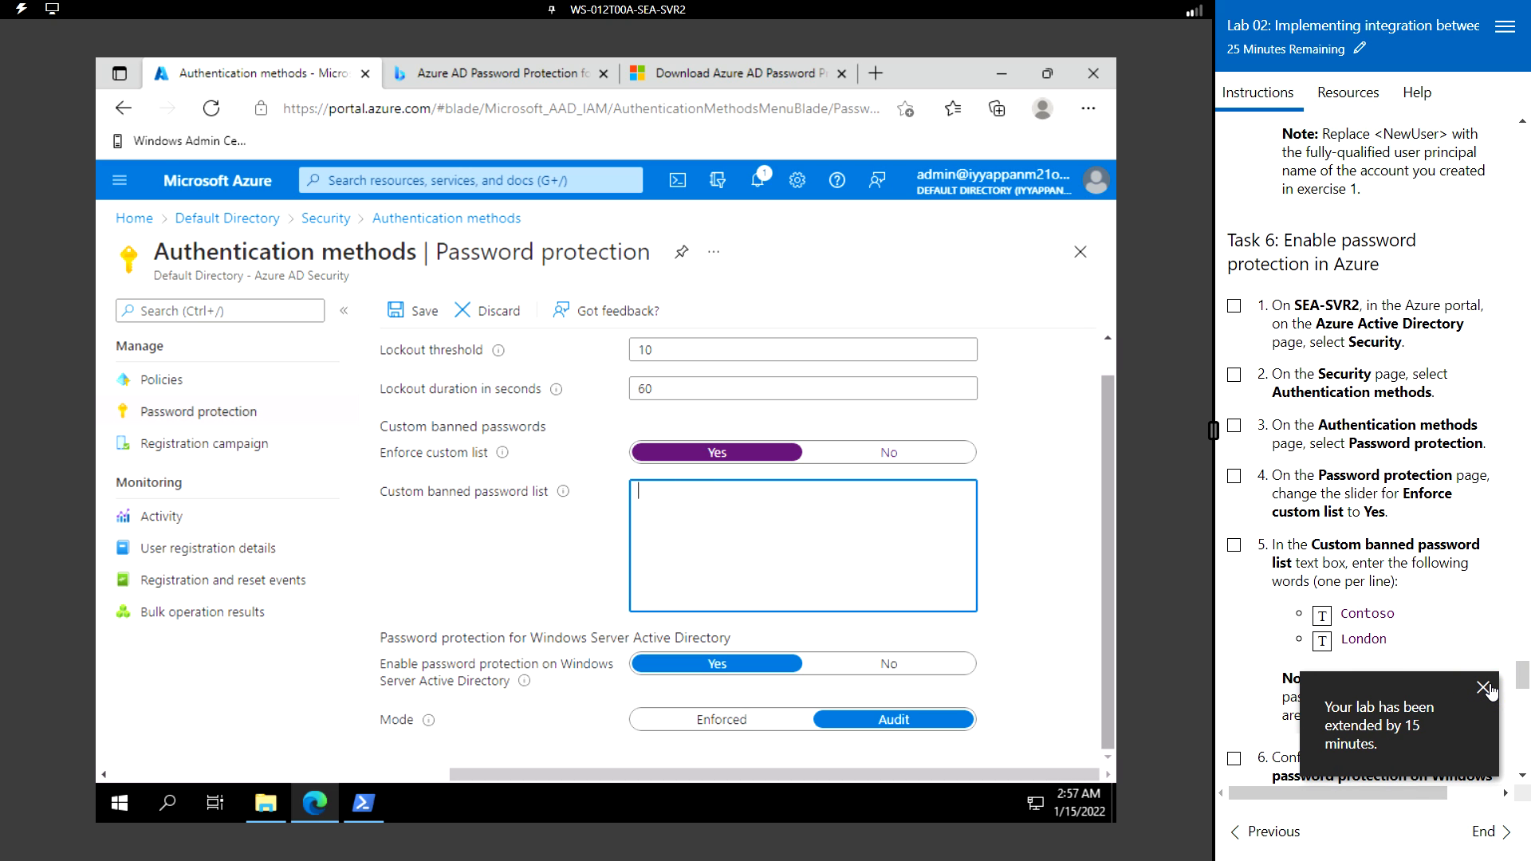
click(1484, 688)
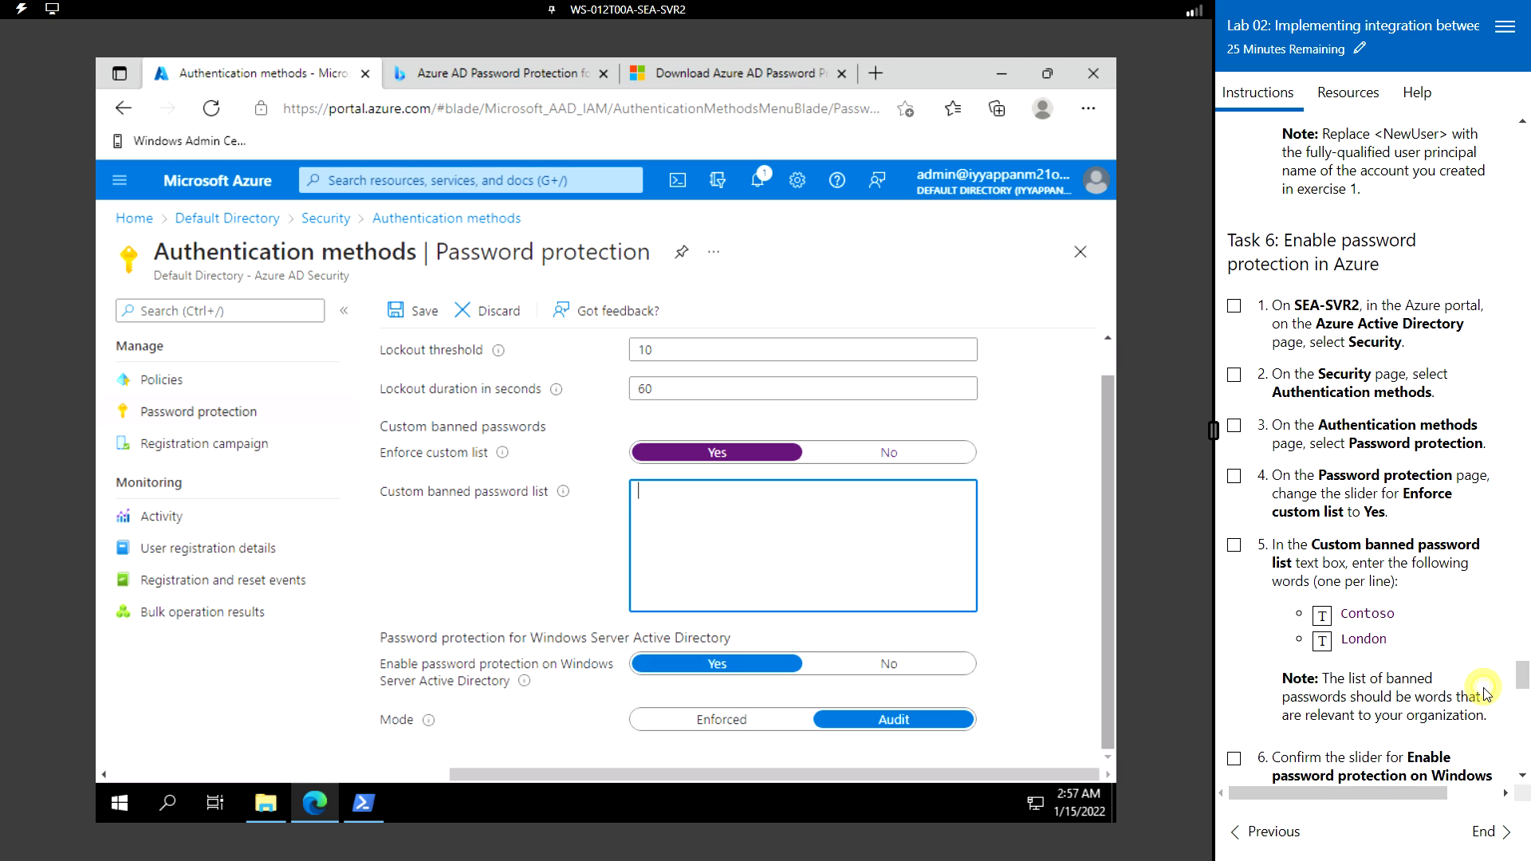
- Enter Contoso and London on separate lines in the Custom banned password list
click(701, 499)
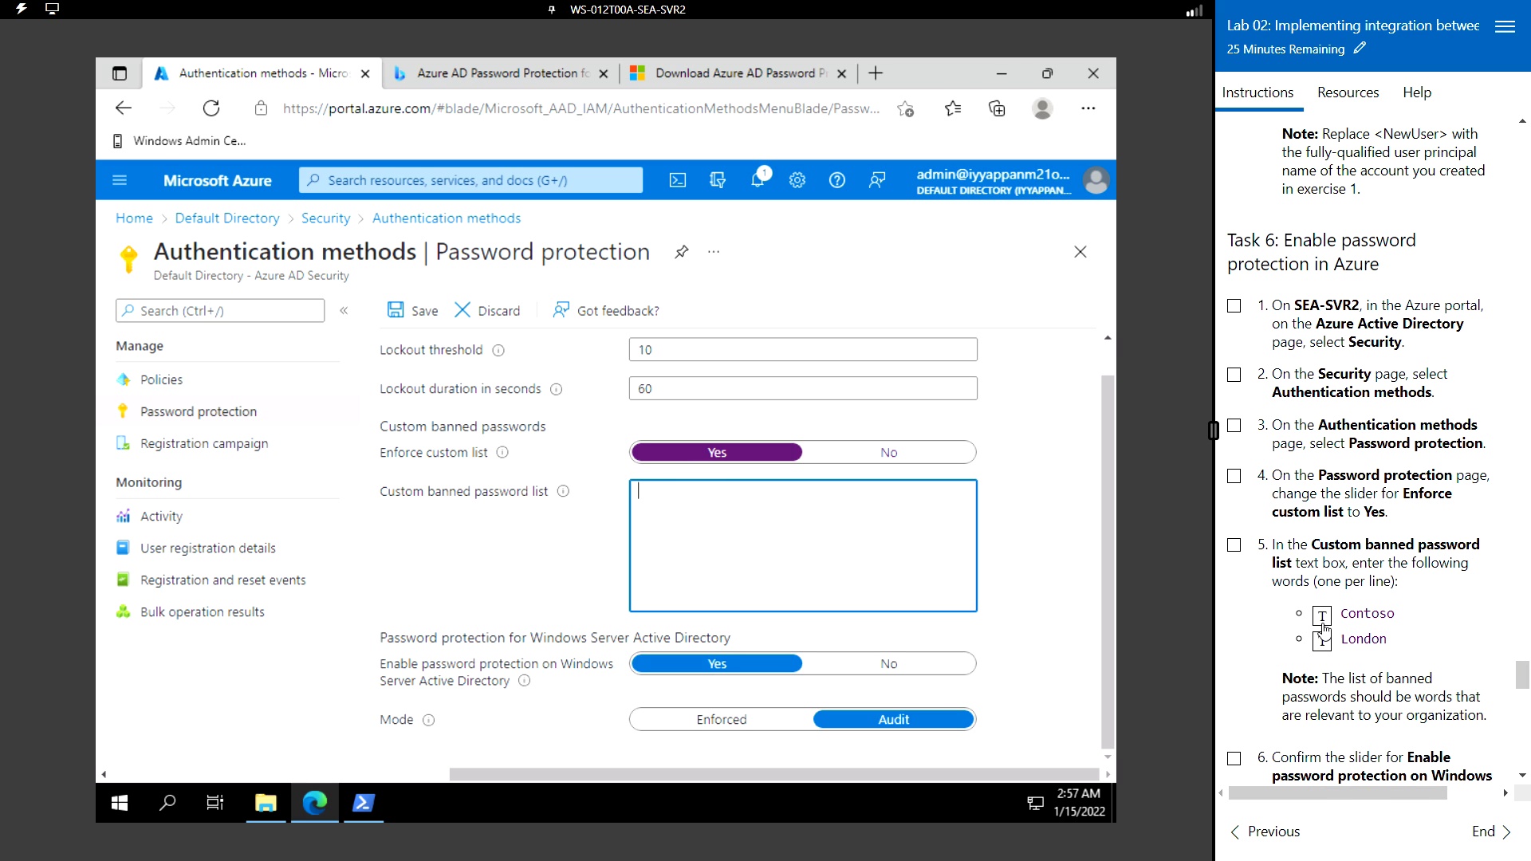
click(1321, 621)
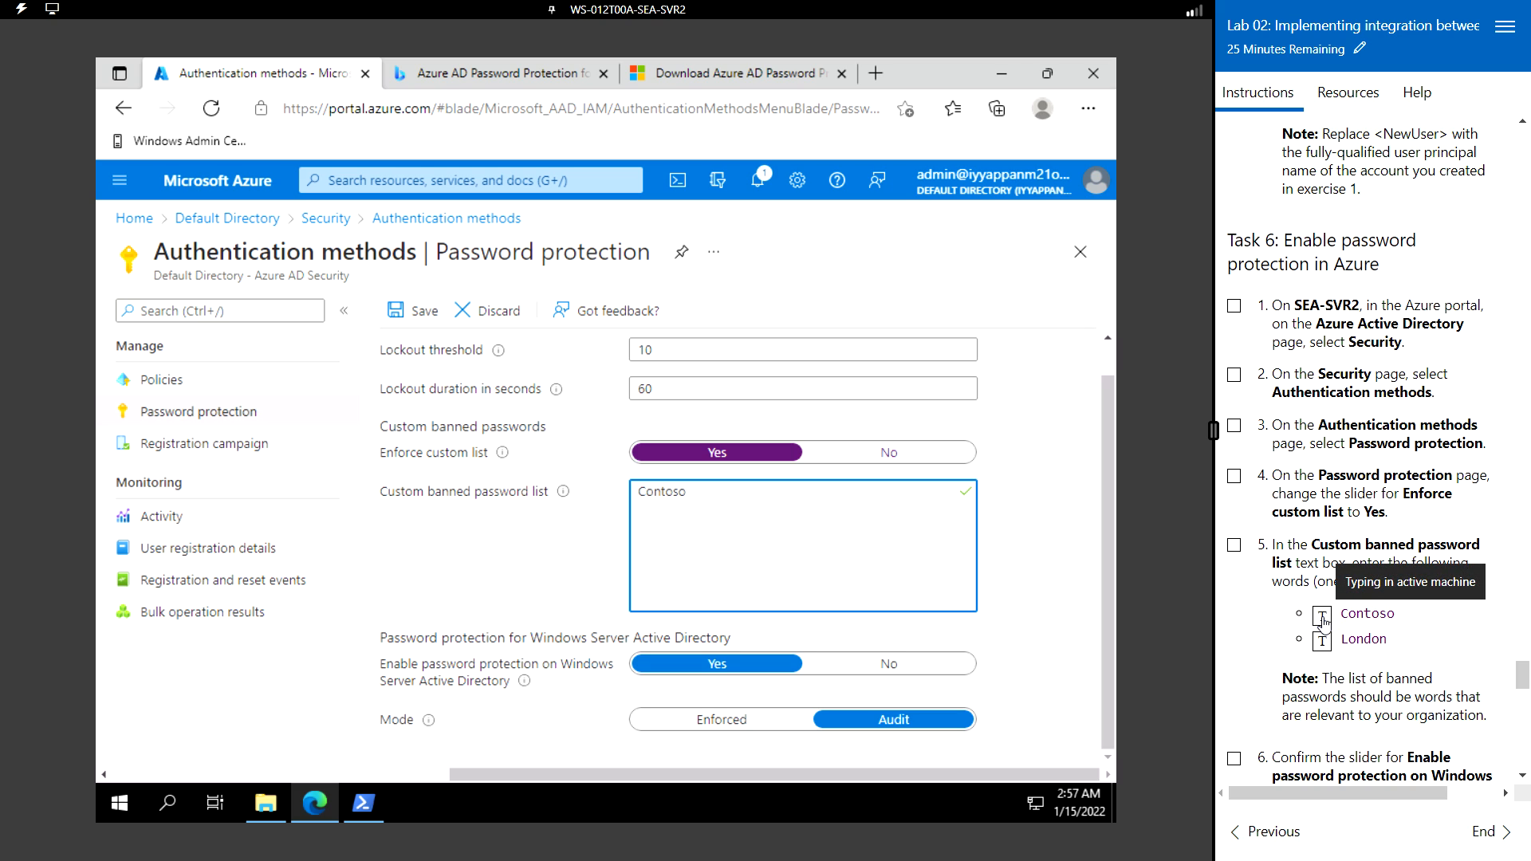
click(758, 479)
key(Return)
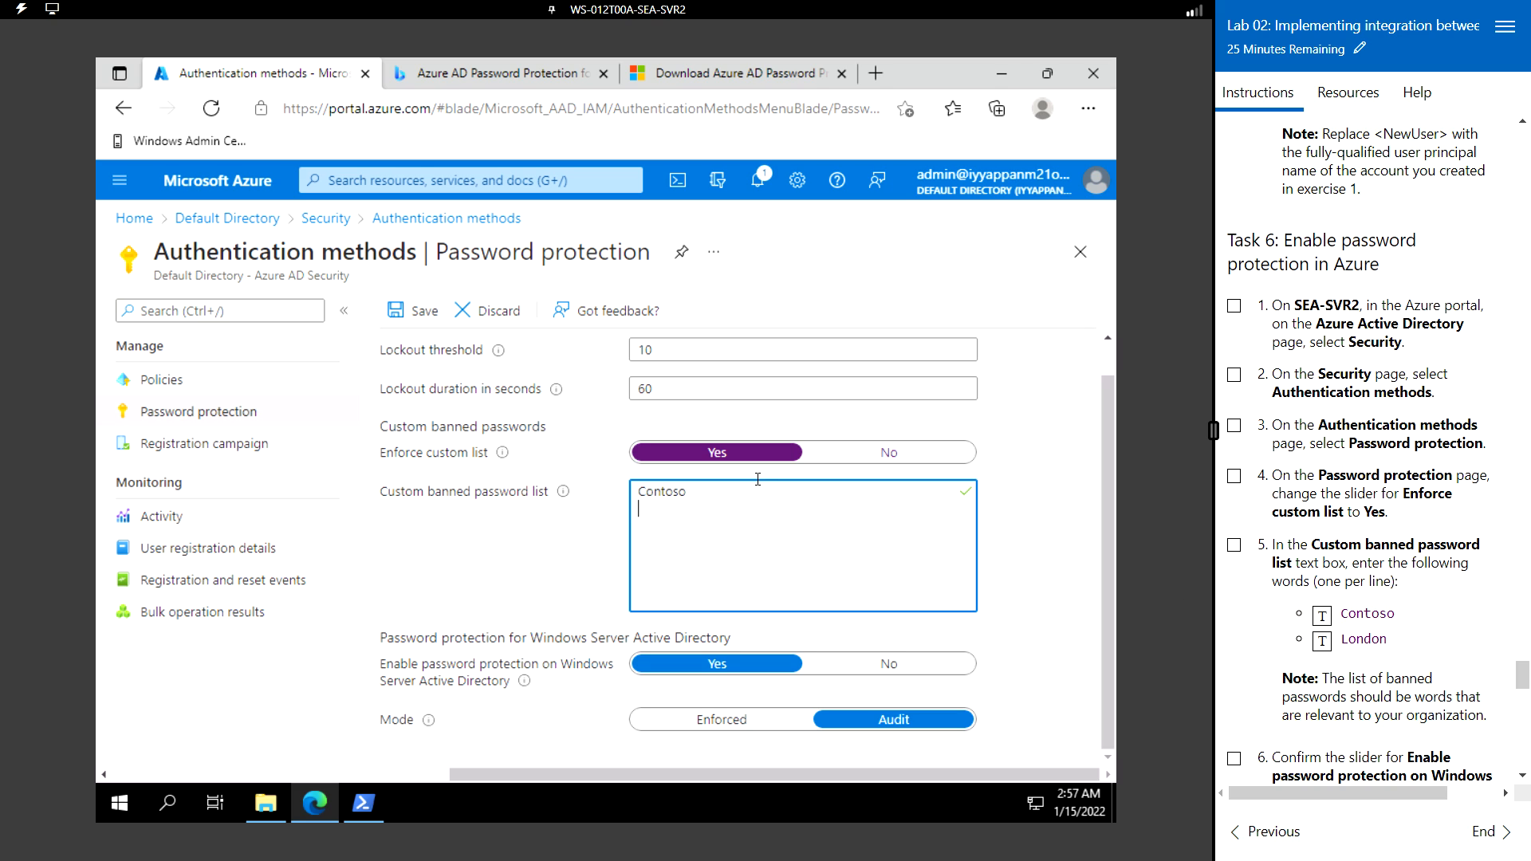
click(1322, 642)
scroll(1272, 648, down, 1)
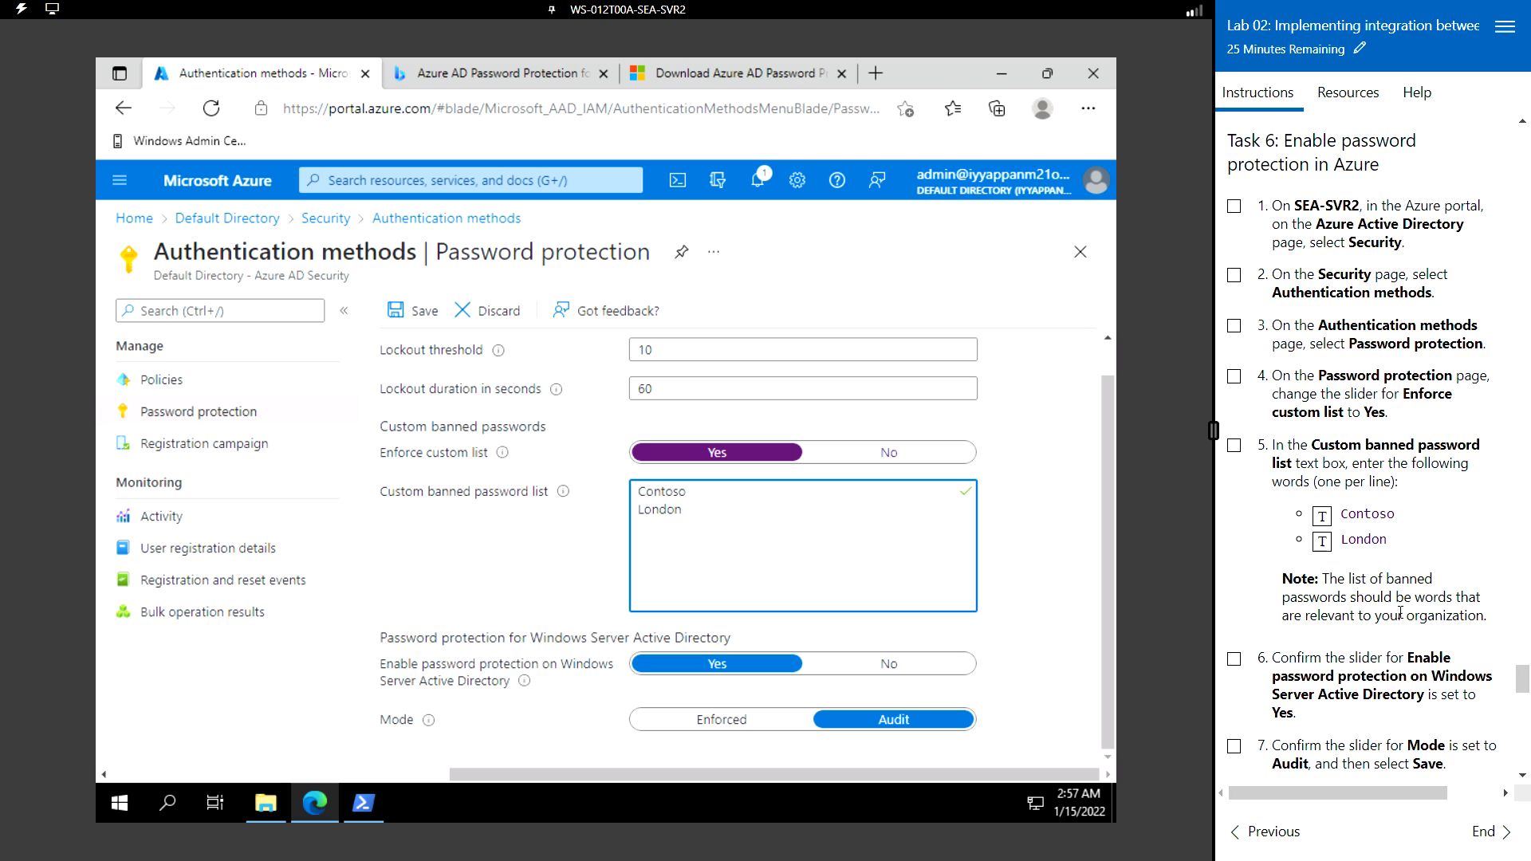
scroll(1401, 613, down, 2)
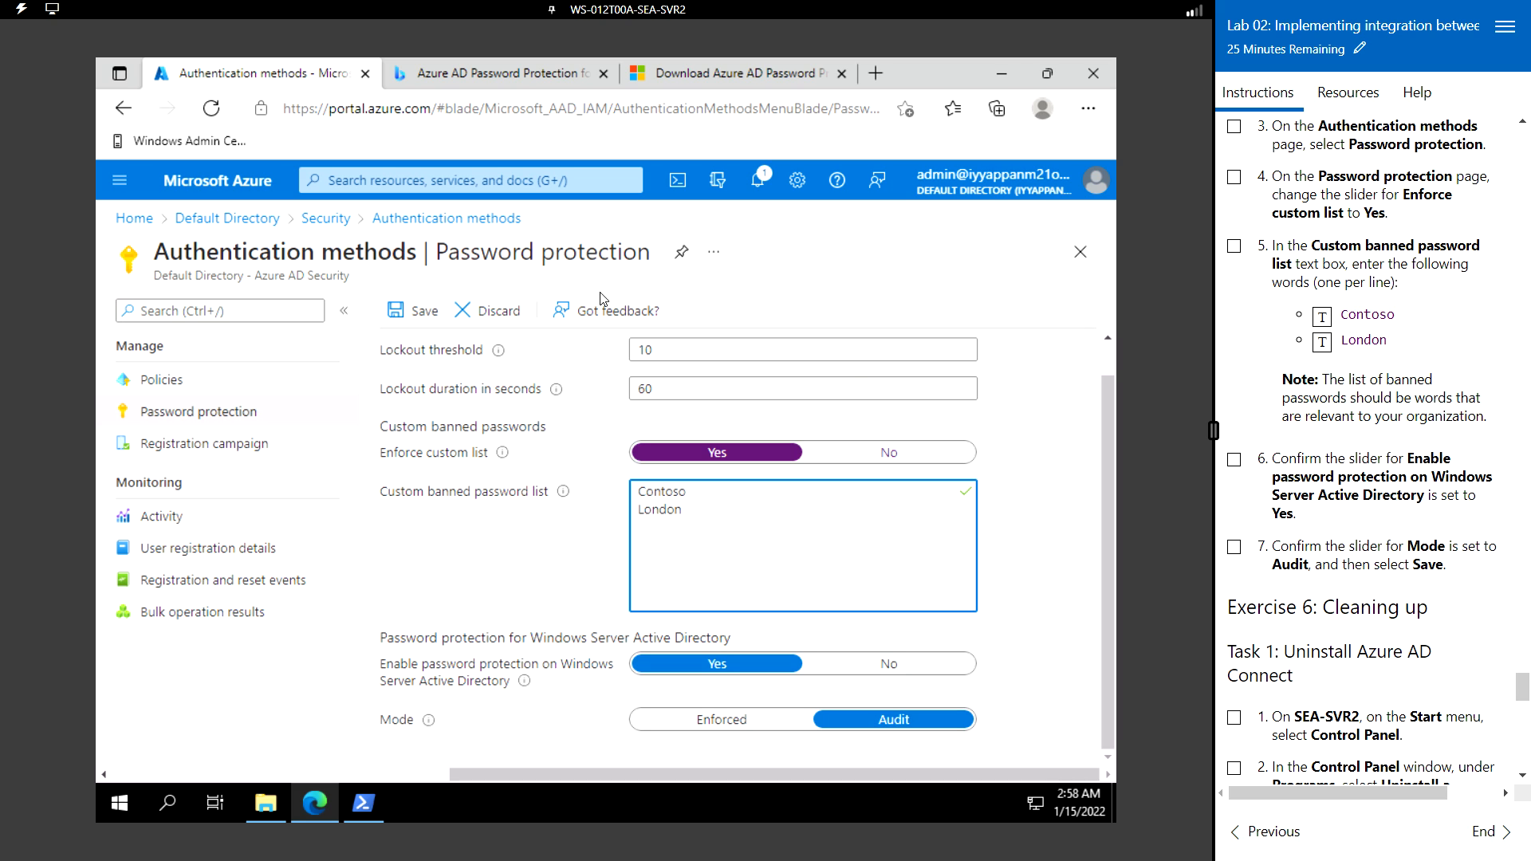
- Save the Audit-mode password protection policy and return to the Azure Home page
click(415, 311)
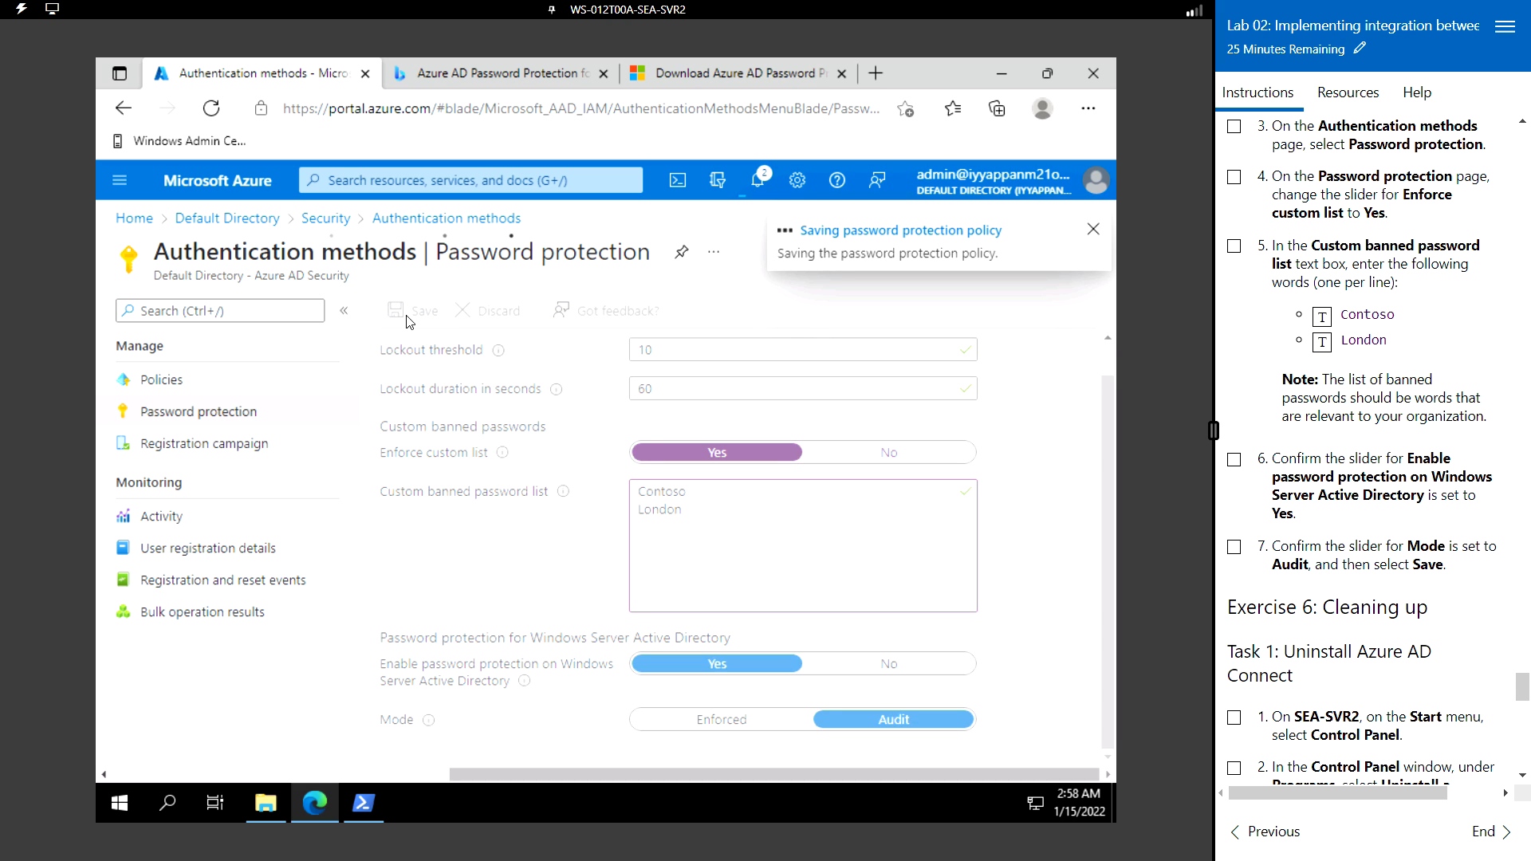
mouse_move(495, 355)
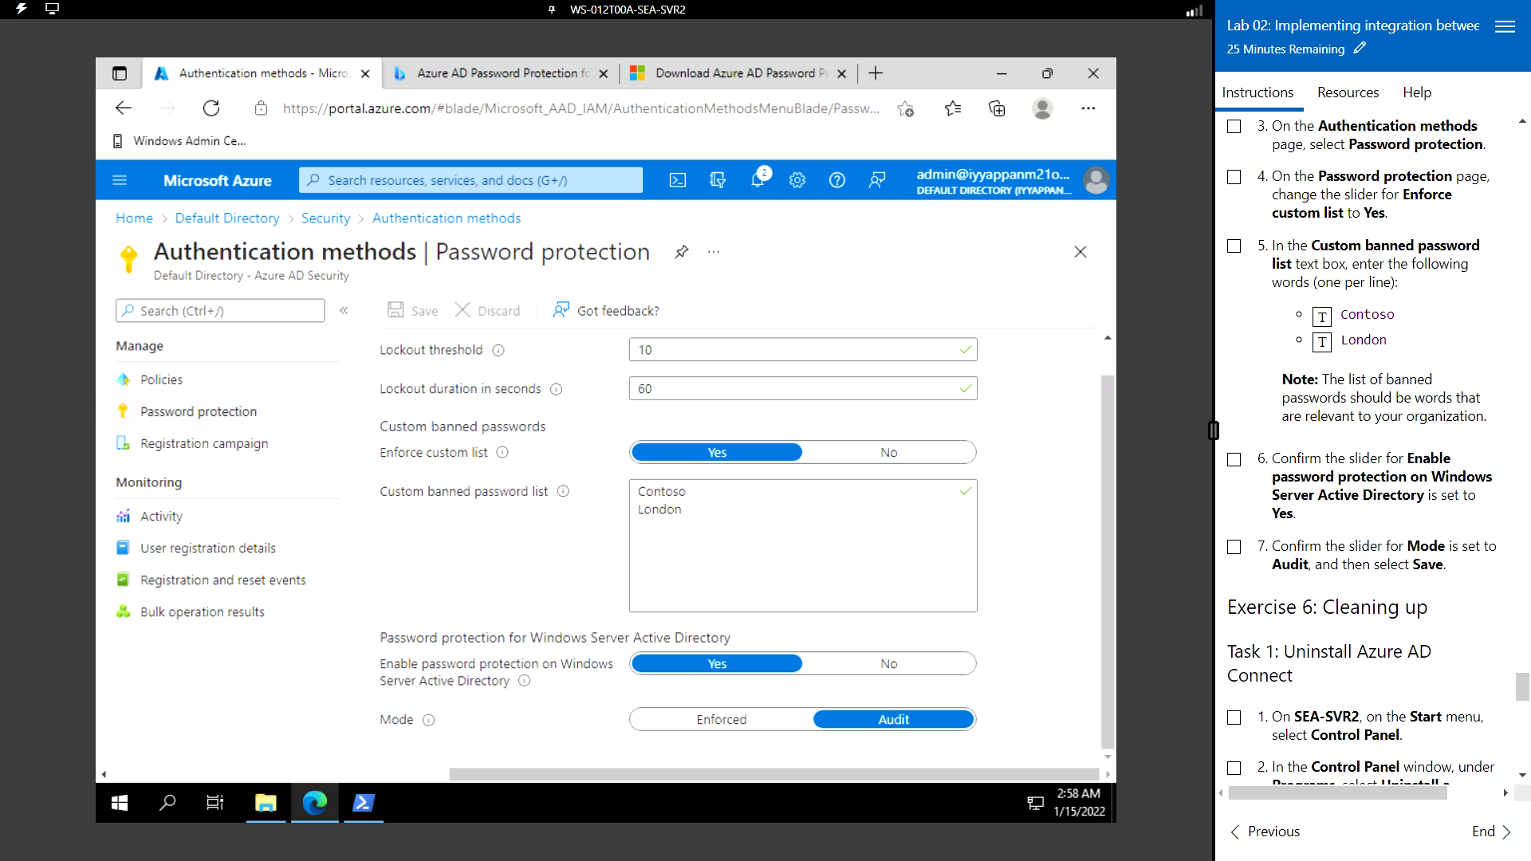
scroll(1423, 482, up, 5)
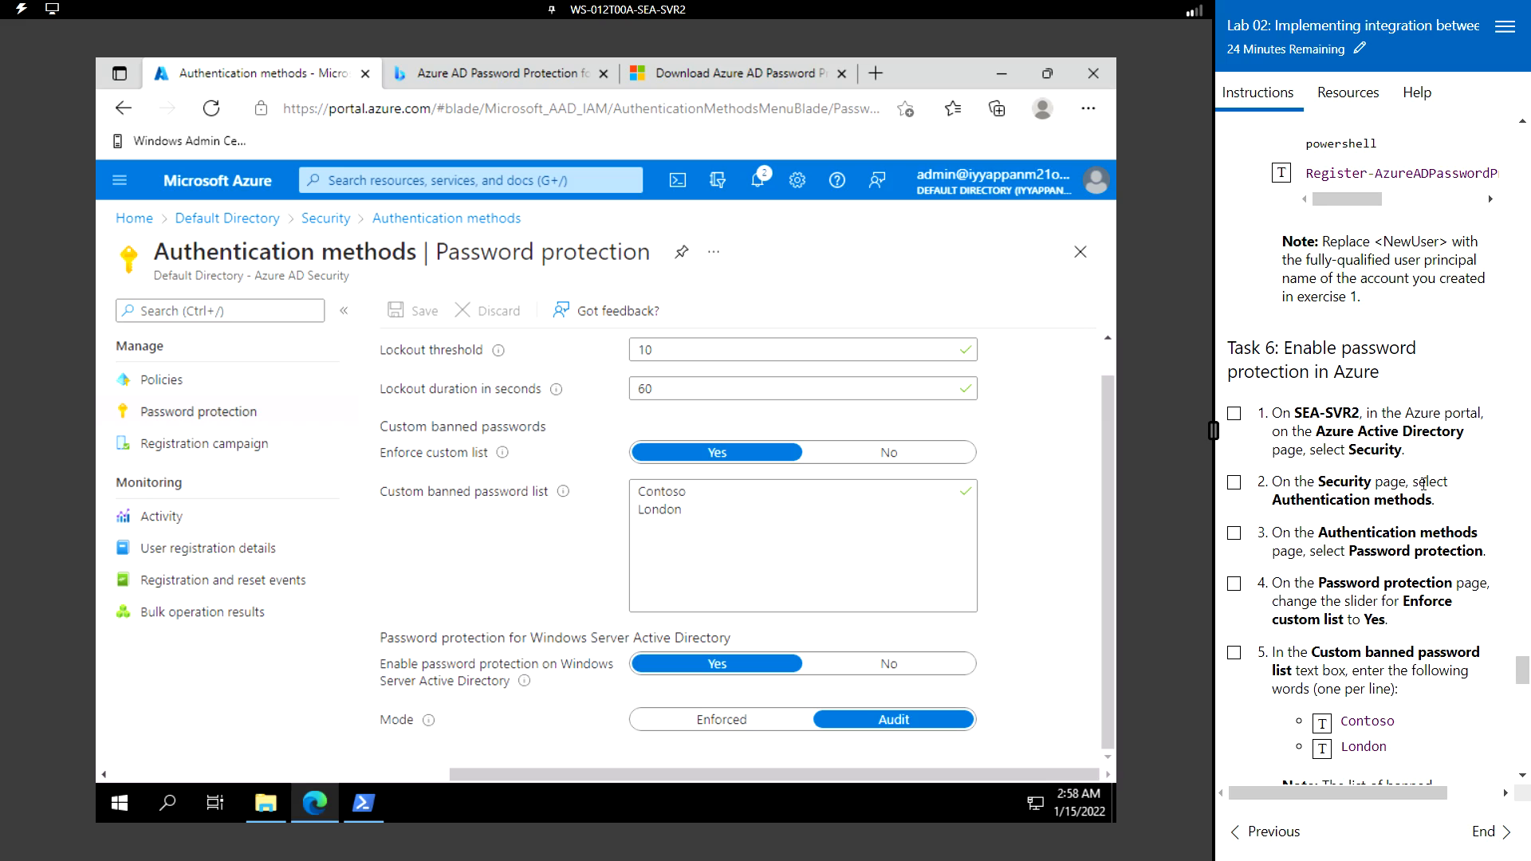
drag(1521, 670, 1509, 142)
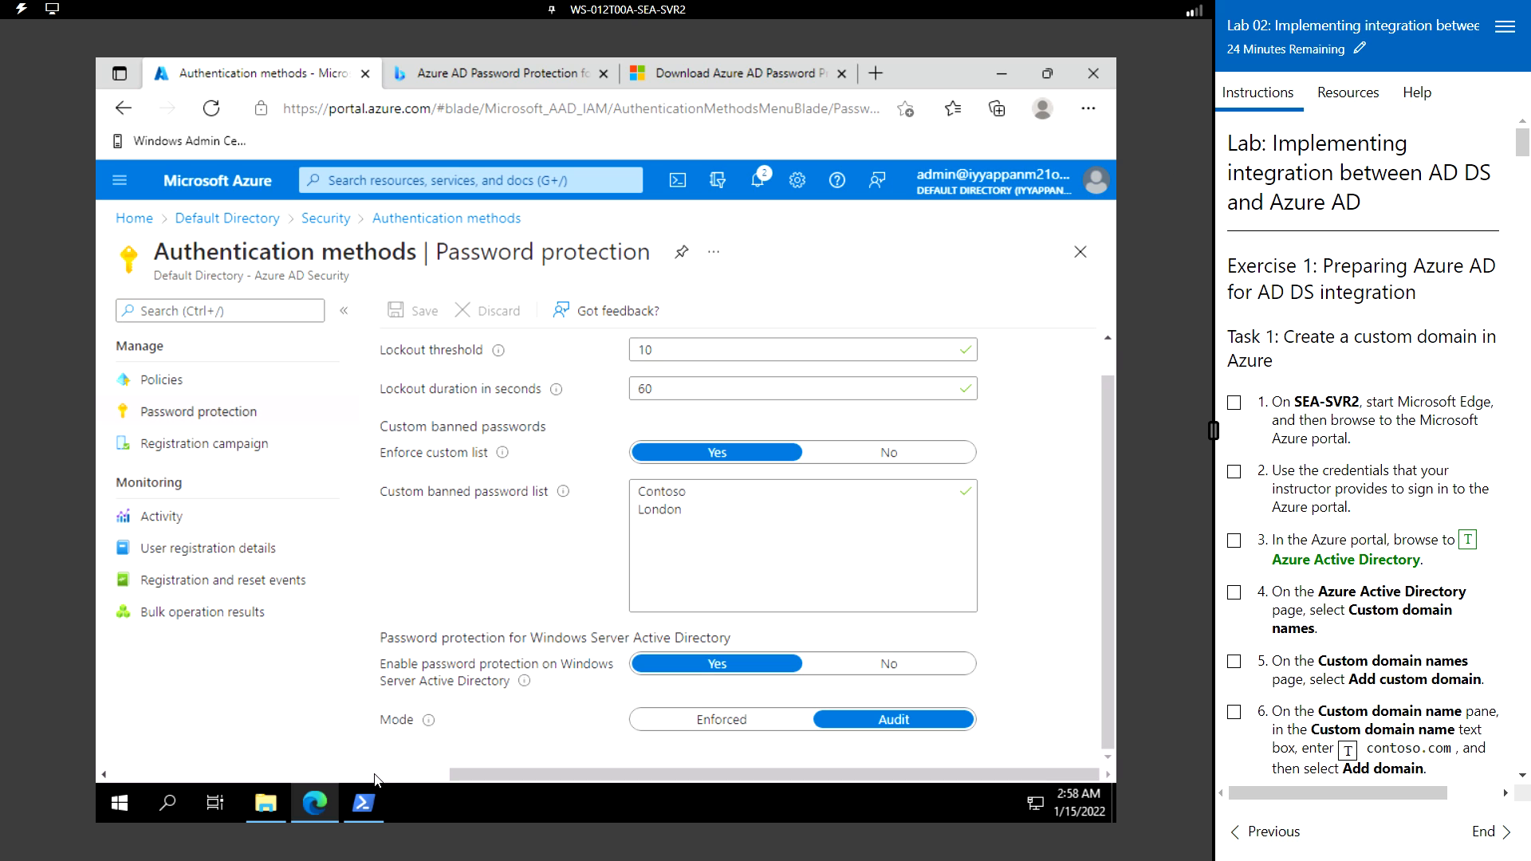
click(222, 182)
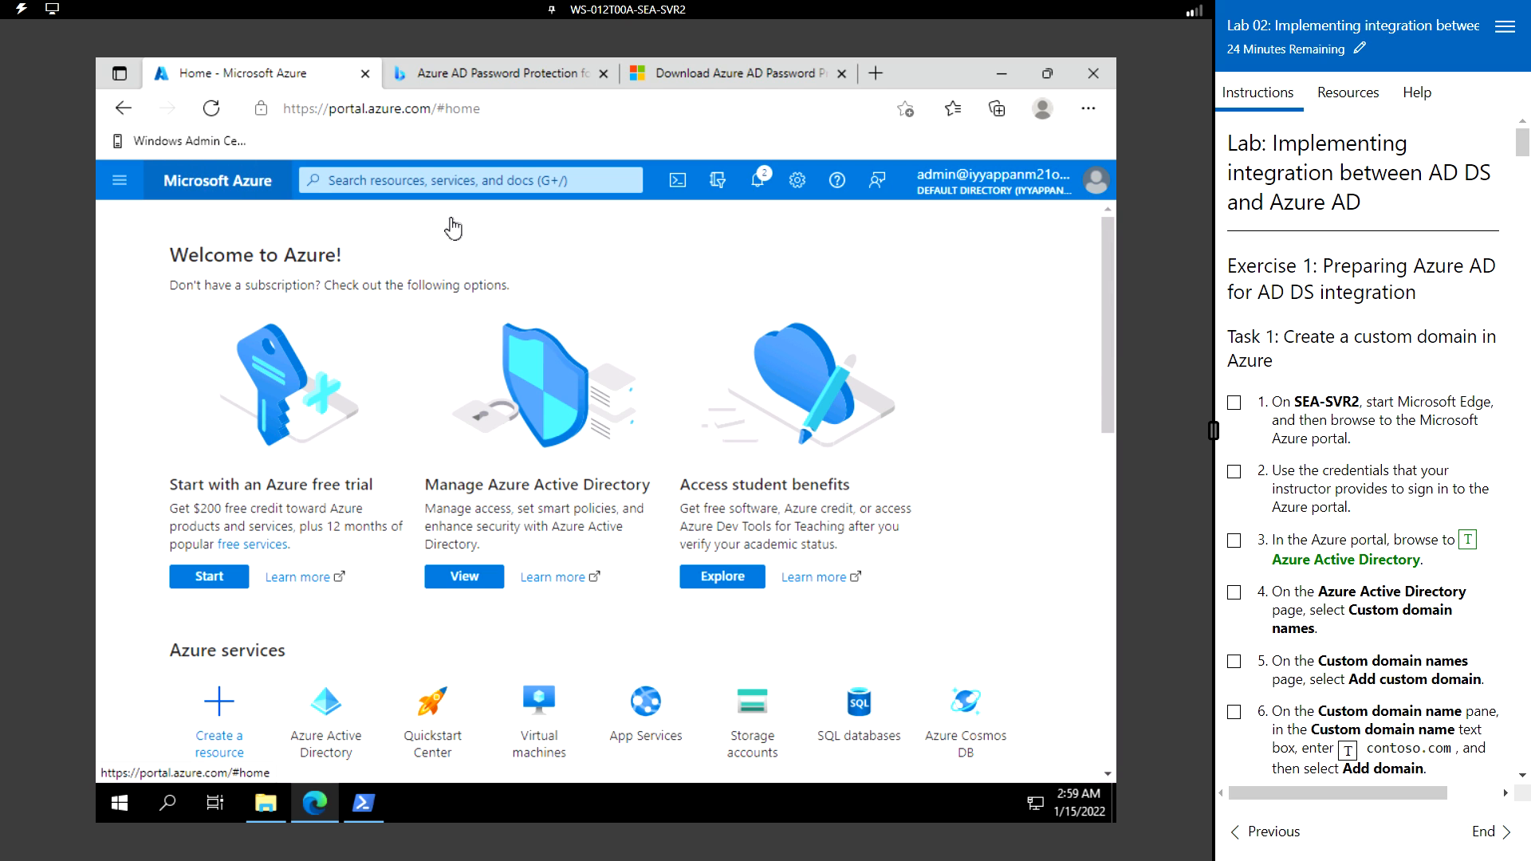
mouse_move(965, 722)
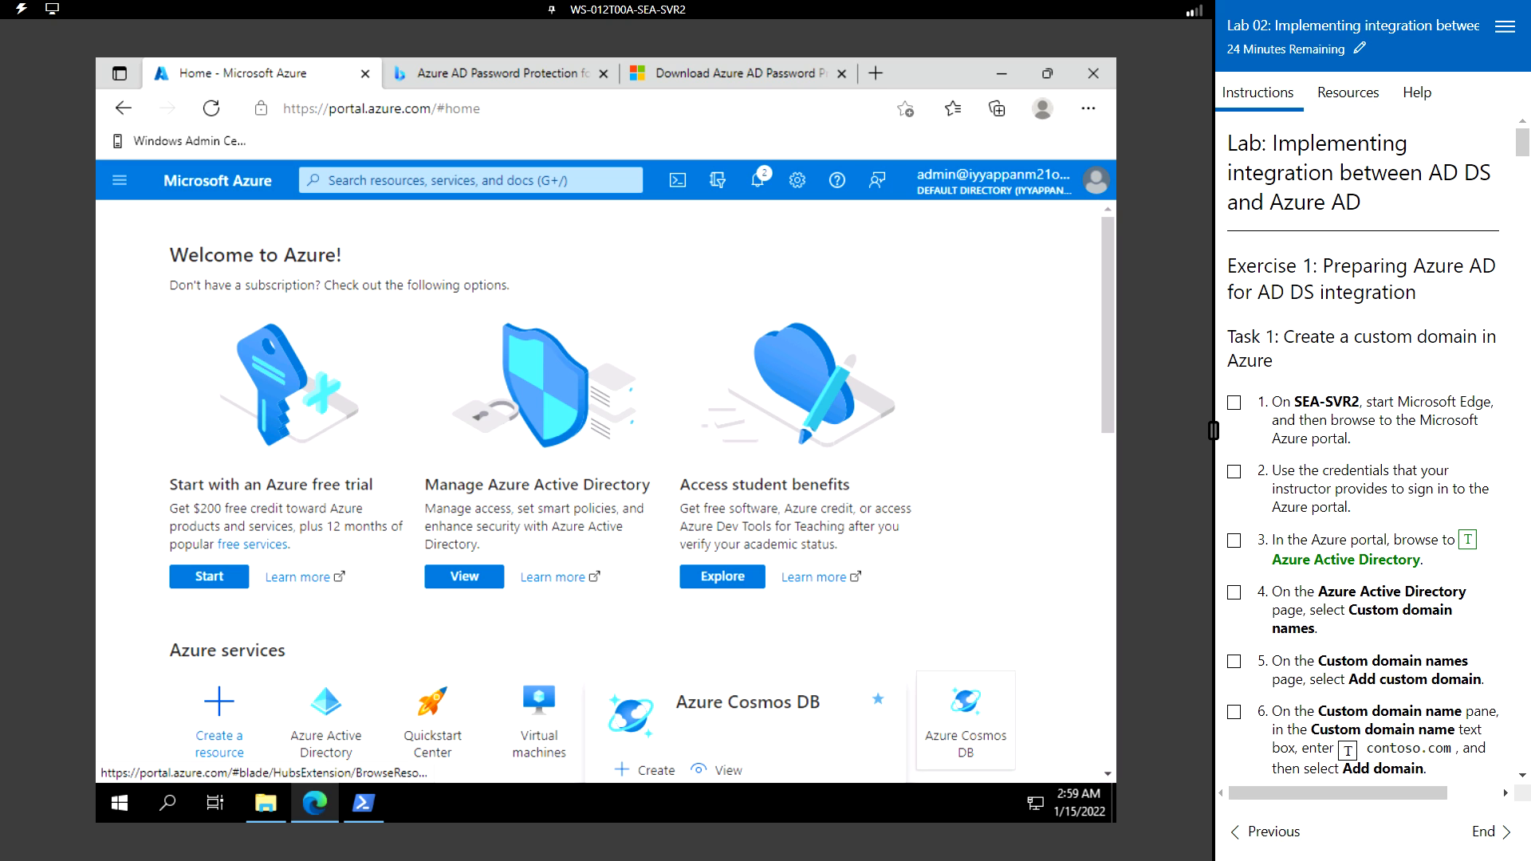